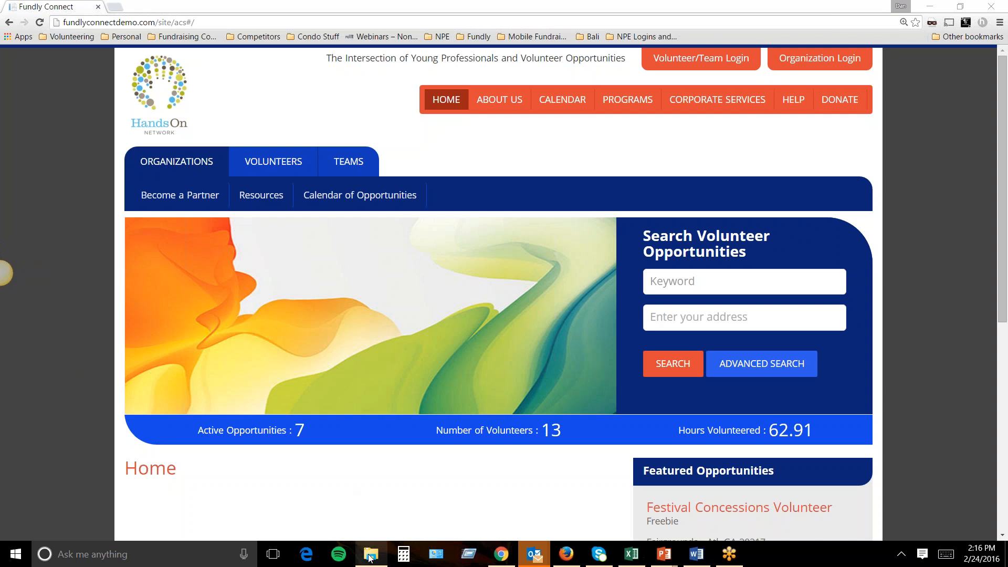
Bring up the Fundly Connect folder window from the taskbar and minimize it again.
mouse_move(369, 557)
click(369, 527)
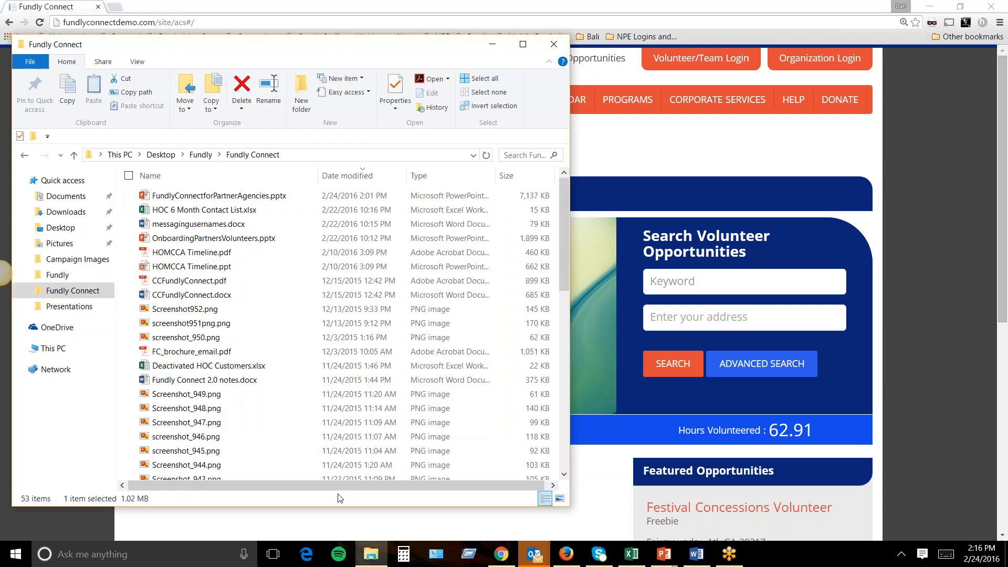
click(493, 44)
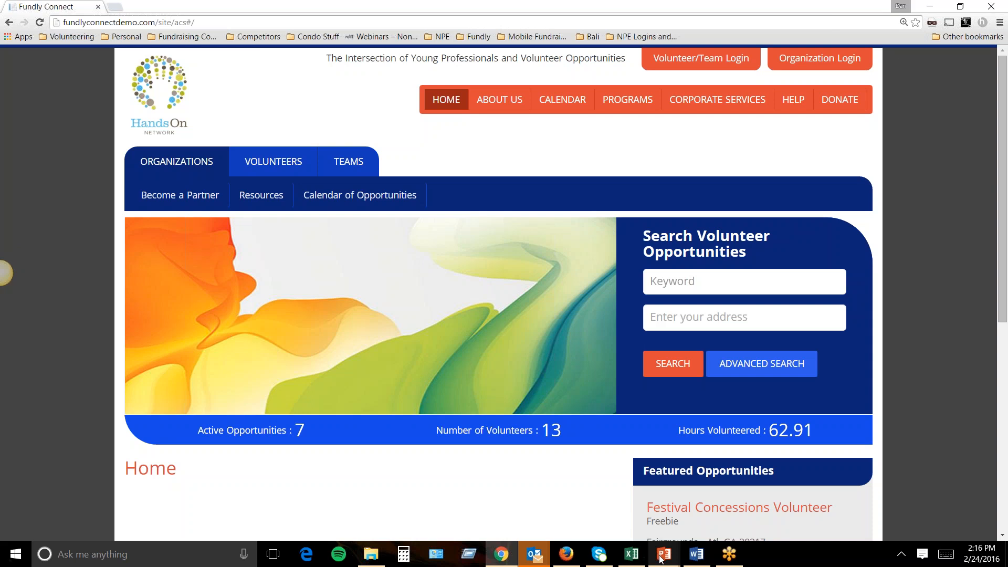
Switch to the FundlyConnectforPartnerAgencies presentation and start the slide show from slide 3.
mouse_move(665, 554)
click(619, 486)
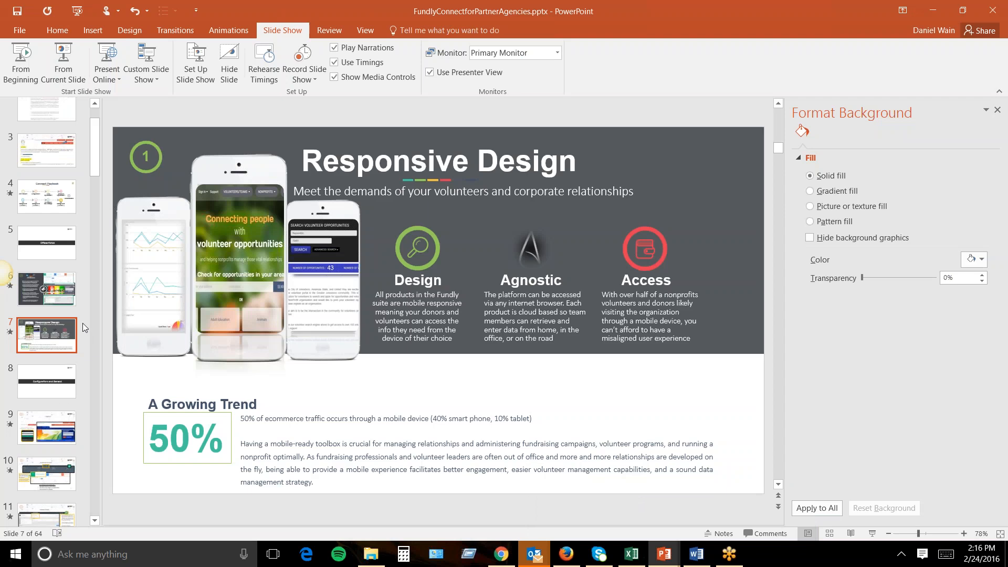
scroll(82, 289, up, 1)
click(65, 203)
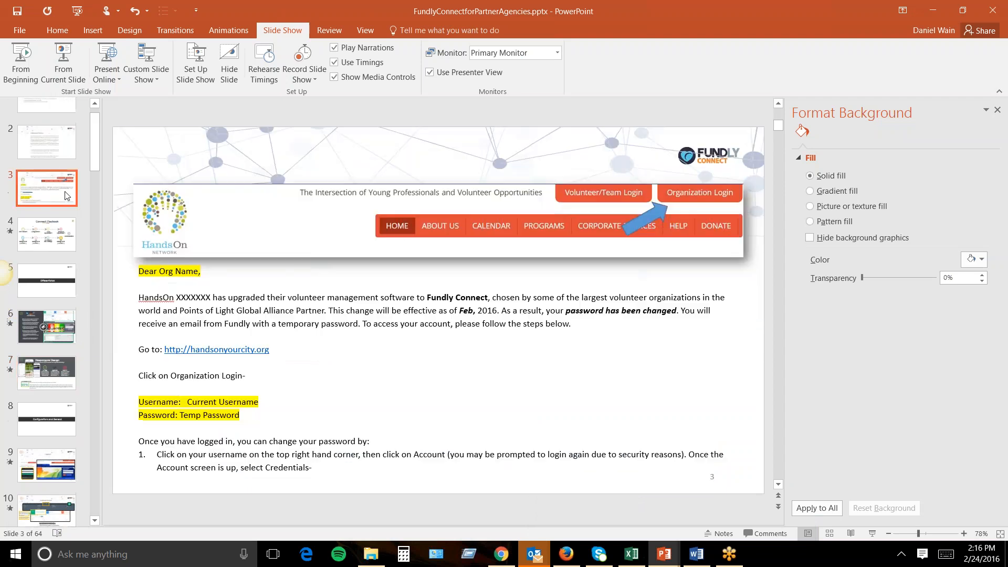
click(67, 69)
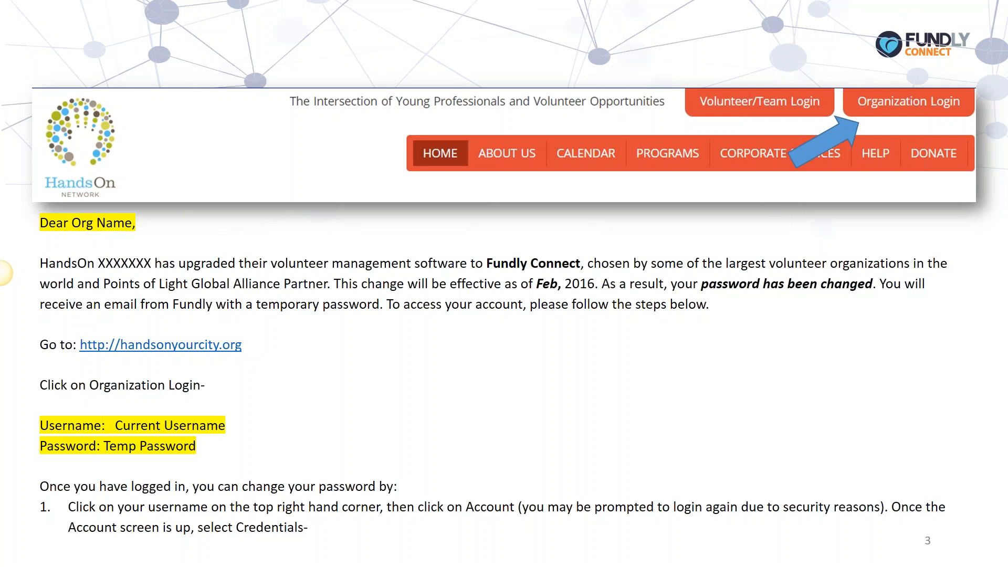
End the slide 3 show with Esc, returning to normal editing view.
key(Escape)
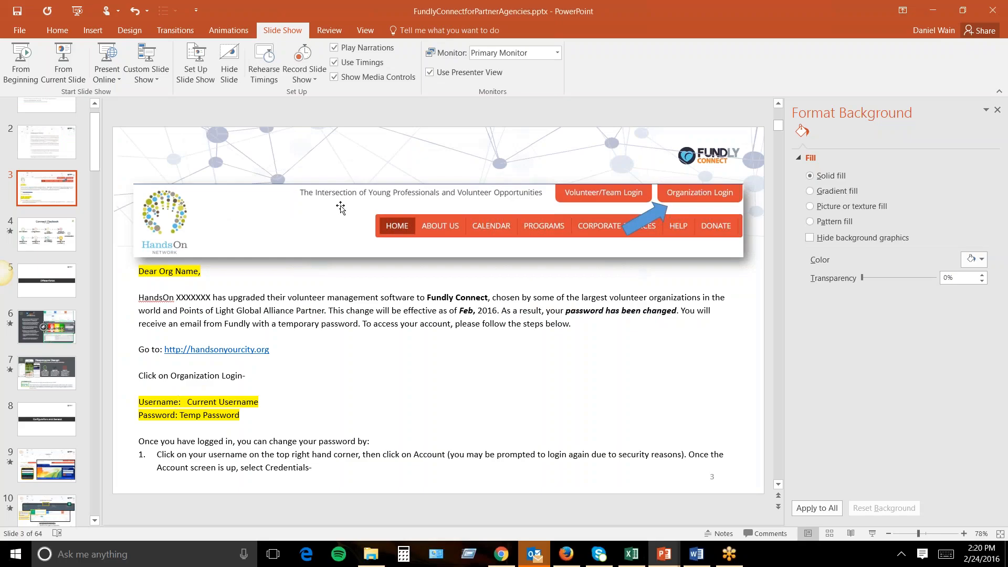
Switch from PowerPoint to the Fundly Connect demo site's Home page in Chrome.
click(500, 555)
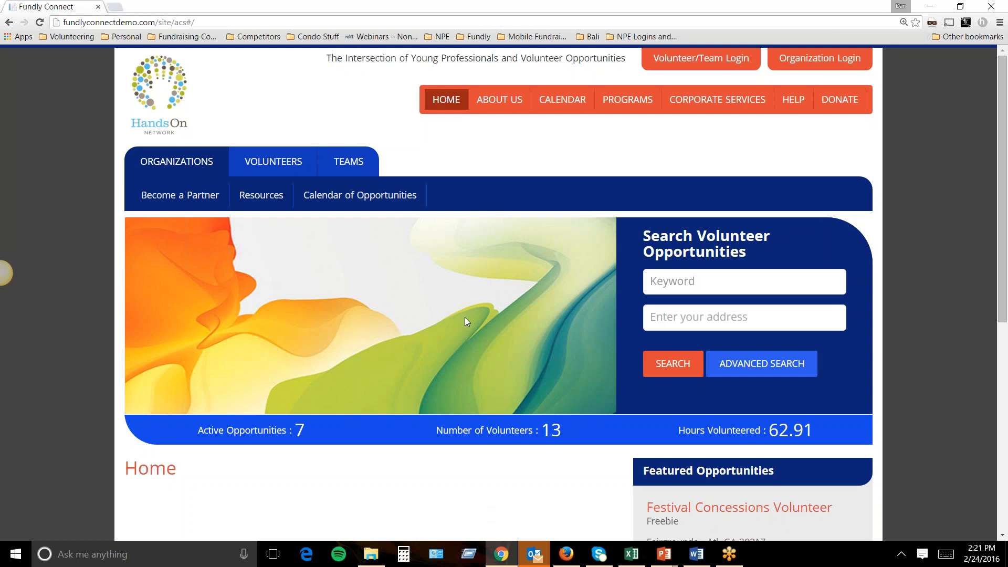
Run an empty search to list all 7 opportunities, Festival Concessions Volunteer through Walking the Dogs.
scroll(585, 287, down, 3)
scroll(586, 293, down, 1)
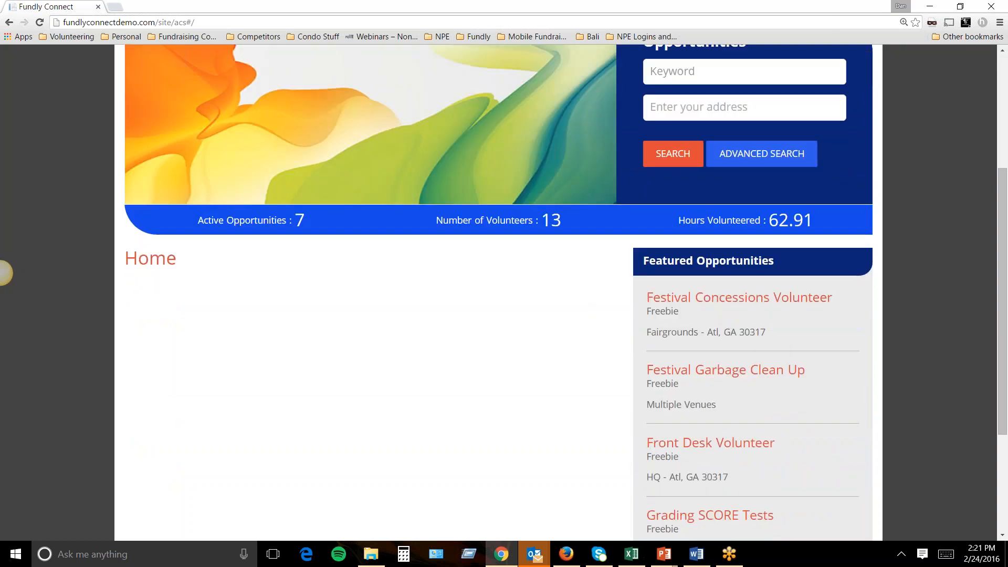
scroll(713, 462, down, 2)
scroll(710, 466, up, 5)
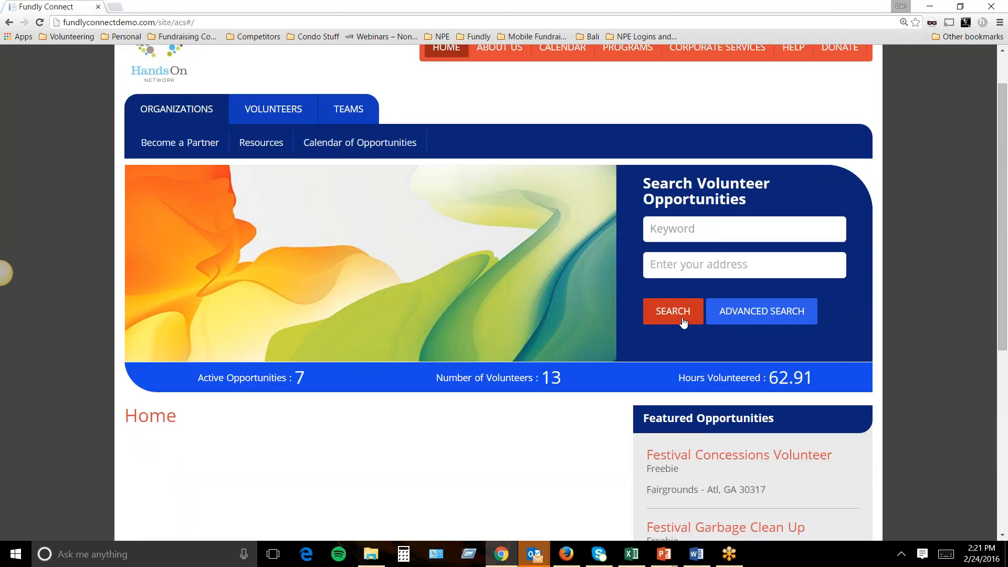
click(682, 321)
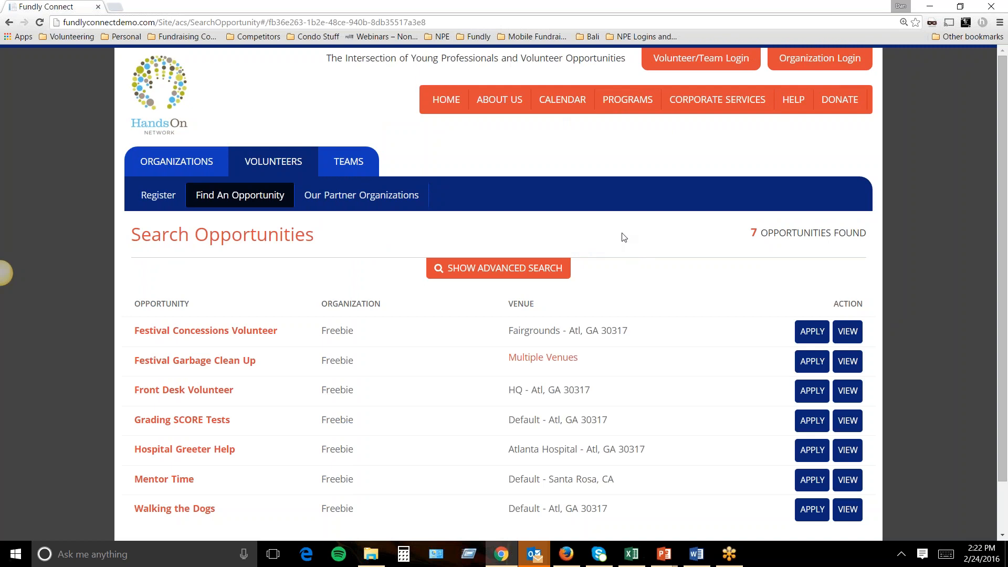
scroll(577, 256, down, 1)
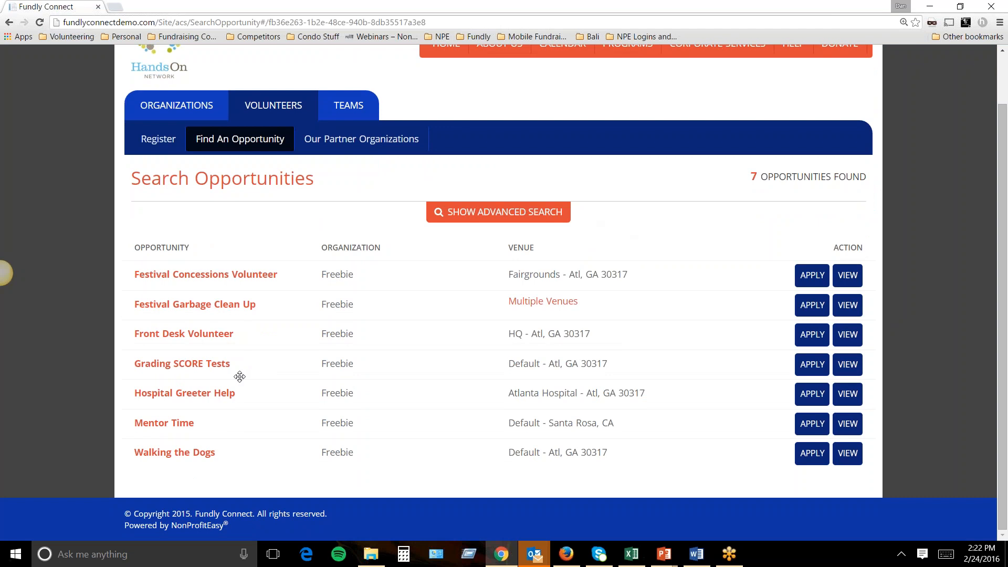
Show advanced filters, expanding availability, work type and who-to-serve sections and checking the organization list.
click(502, 212)
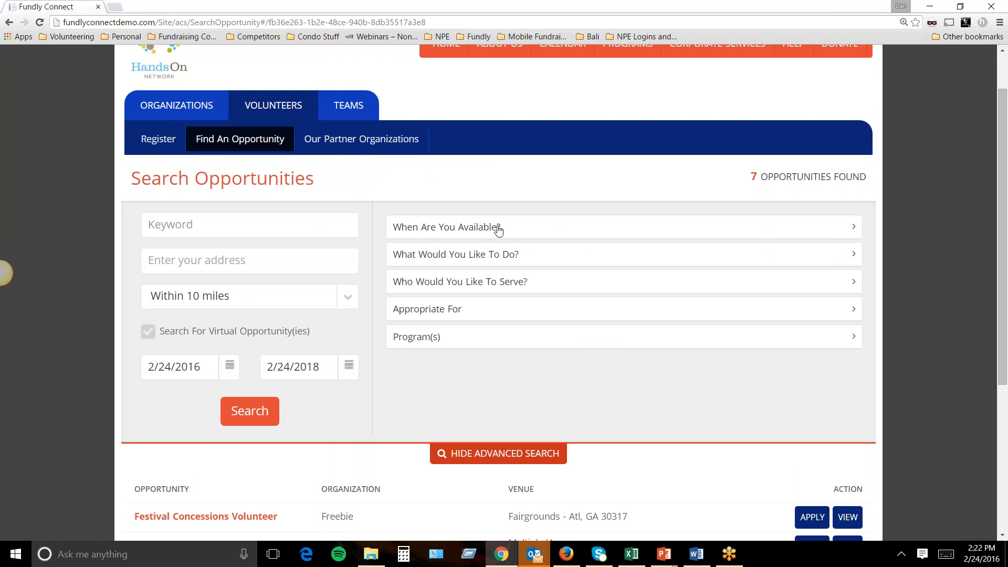
click(498, 229)
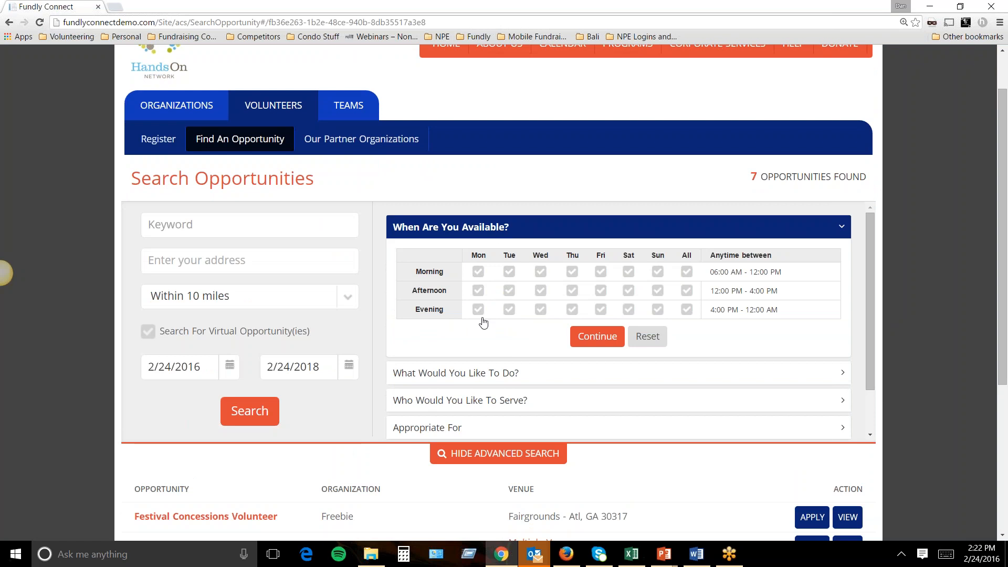
click(472, 375)
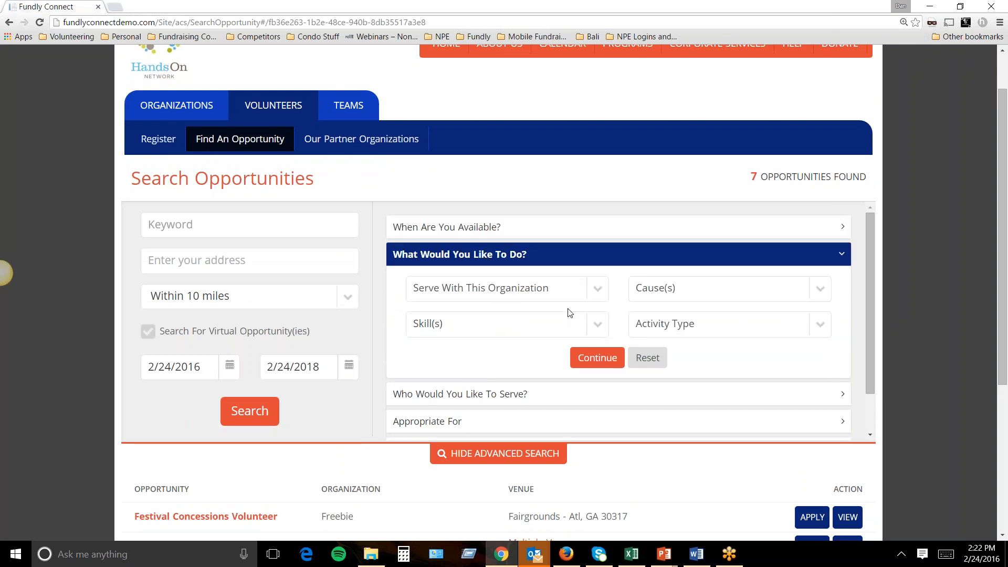
click(597, 301)
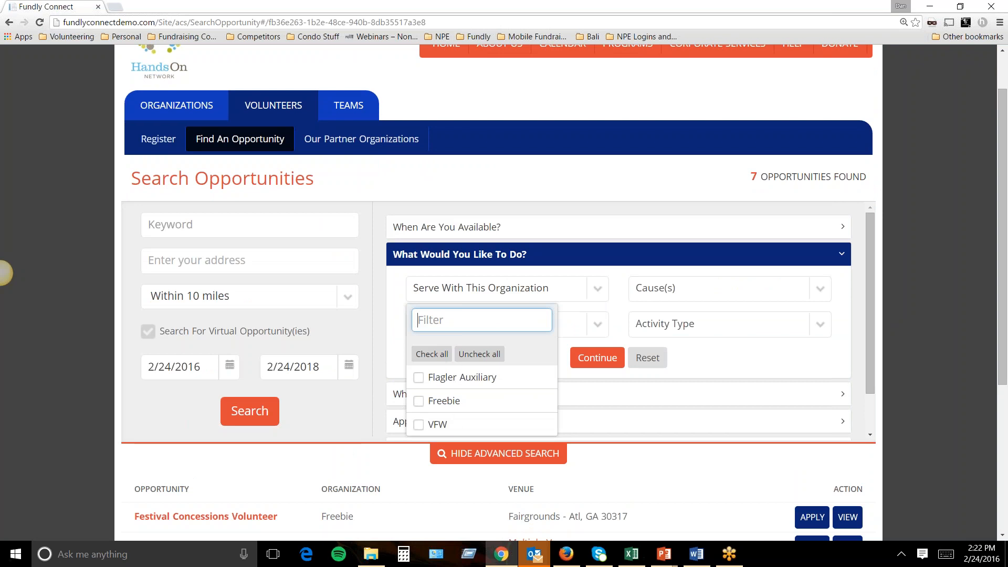
click(406, 191)
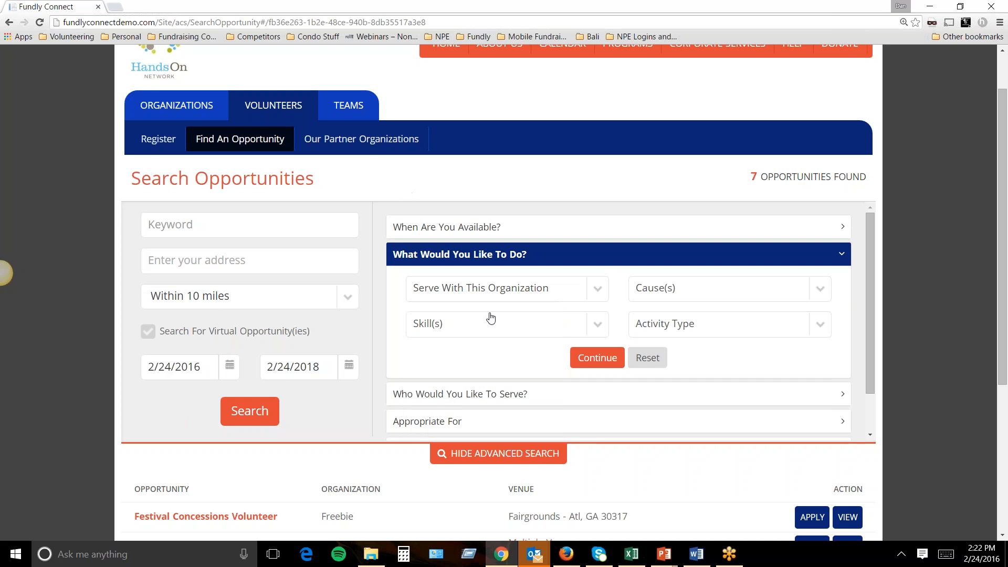
click(492, 399)
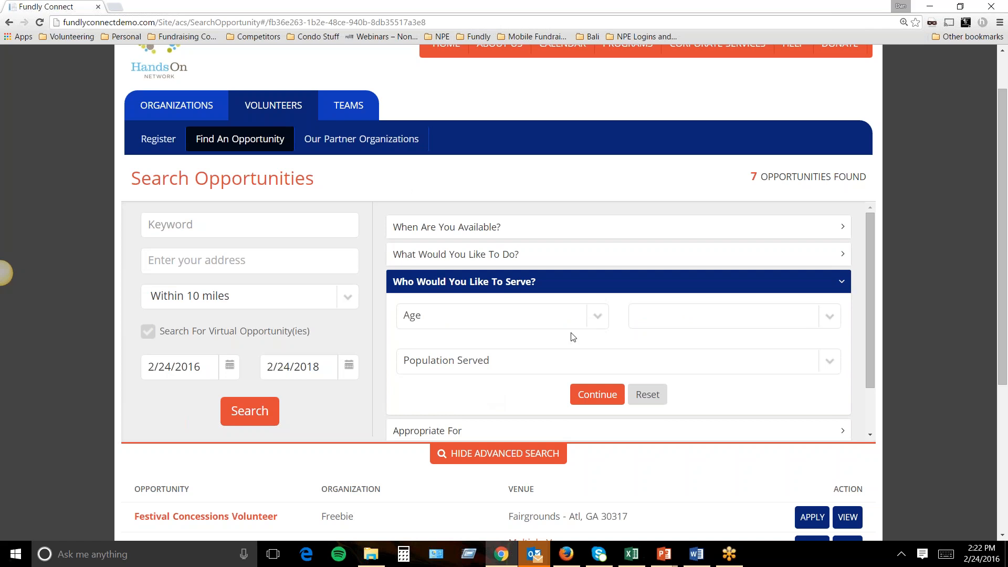
Check the Age list, collapse Who Would You Like To Serve?, and expand then collapse Appropriate For.
click(589, 326)
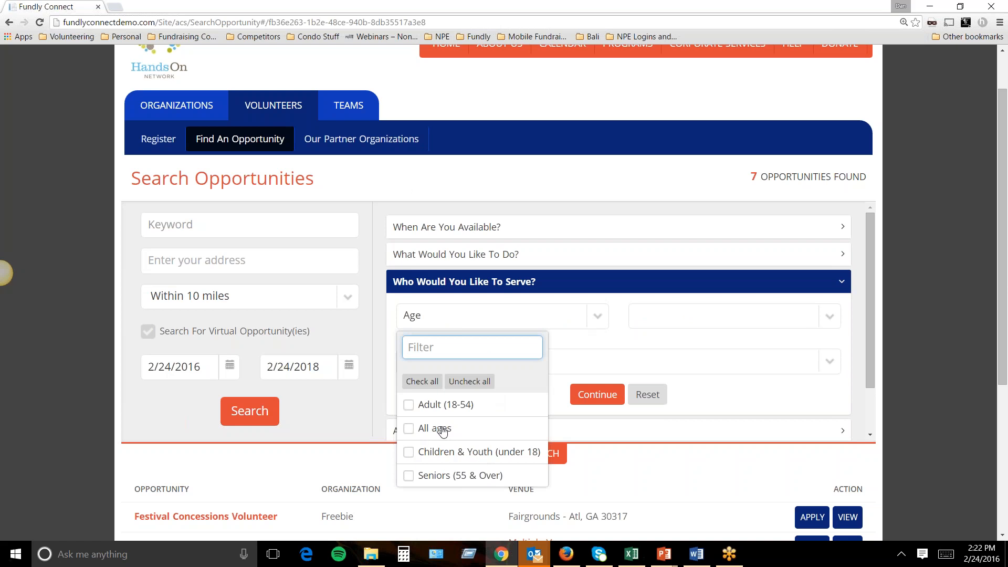
click(377, 307)
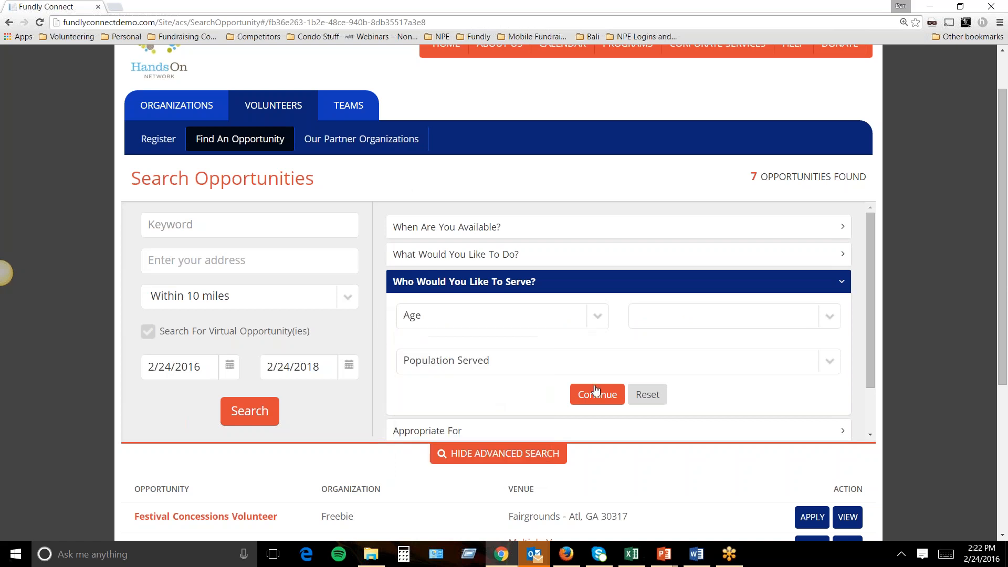
click(840, 285)
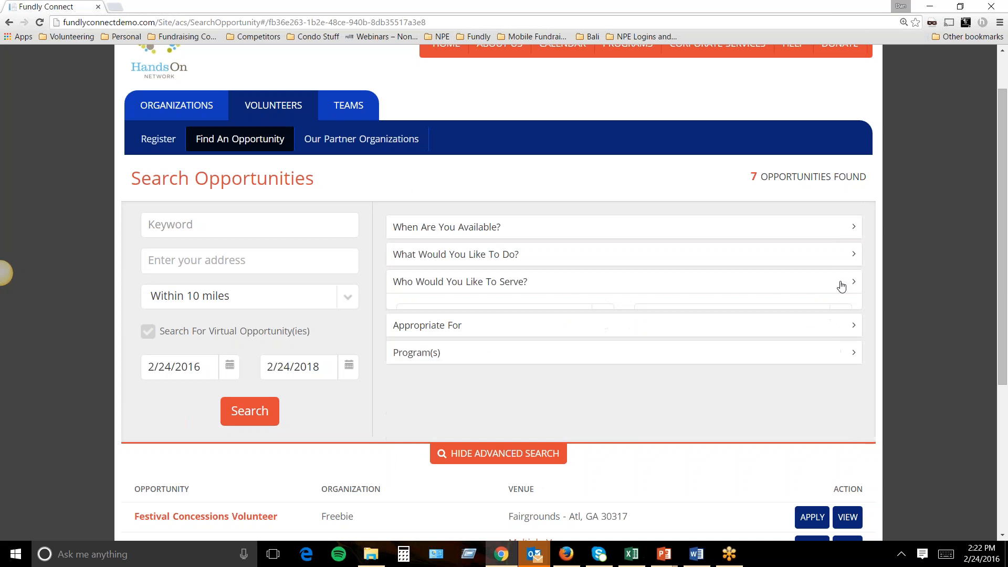
click(466, 314)
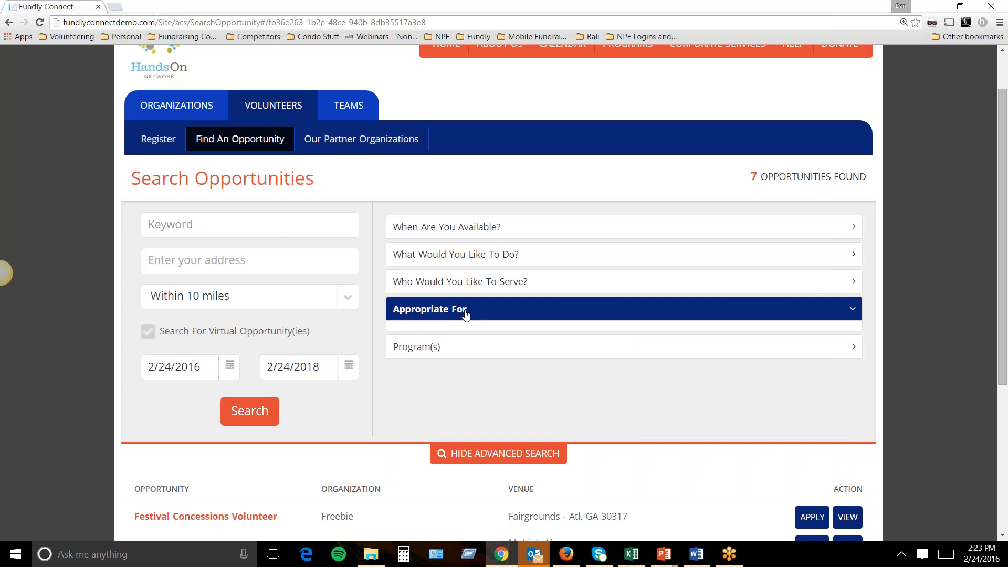
click(842, 313)
Expand the Program(s) filter, then open the Our Partner Organizations page.
click(578, 336)
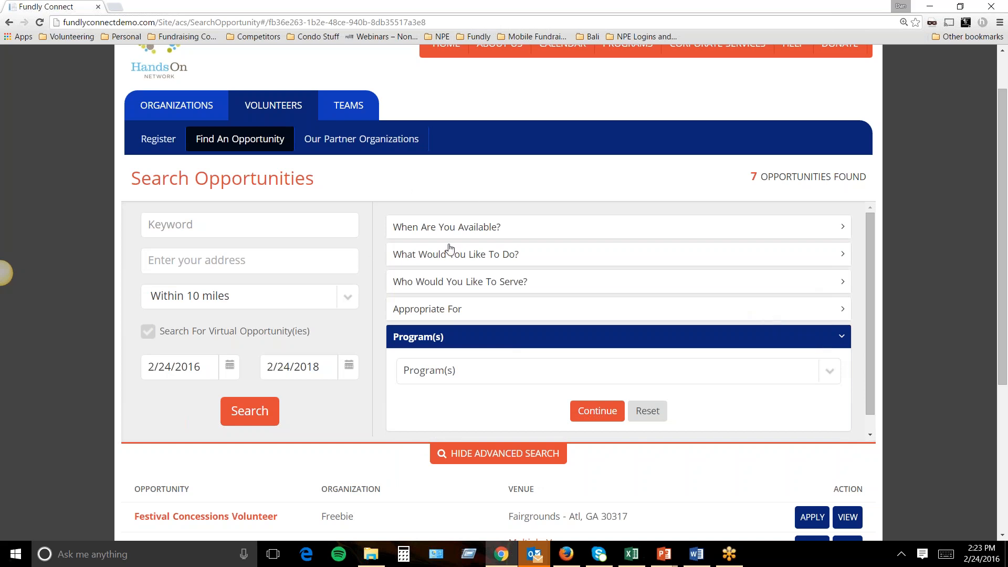
scroll(481, 231, down, 2)
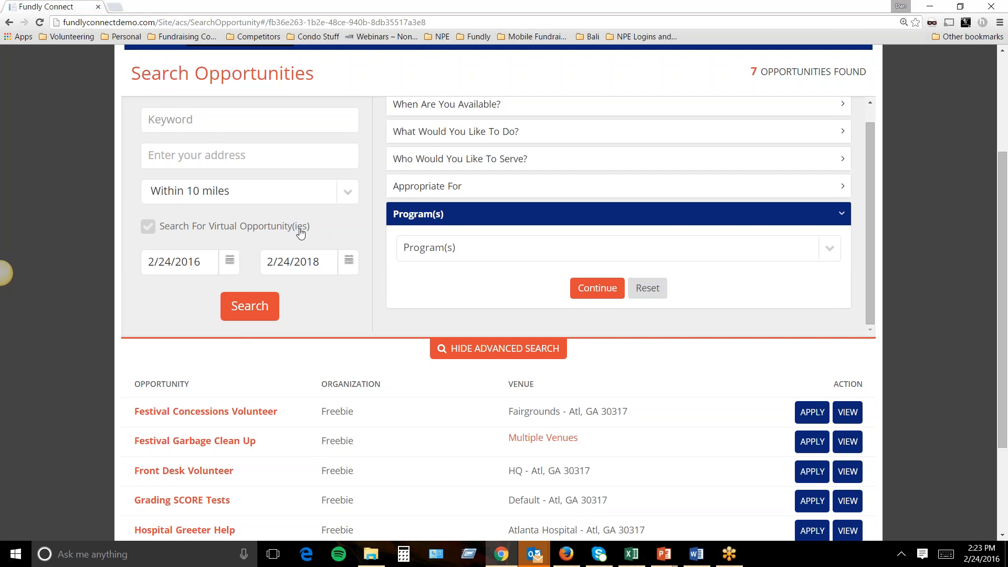
scroll(298, 234, up, 3)
click(330, 203)
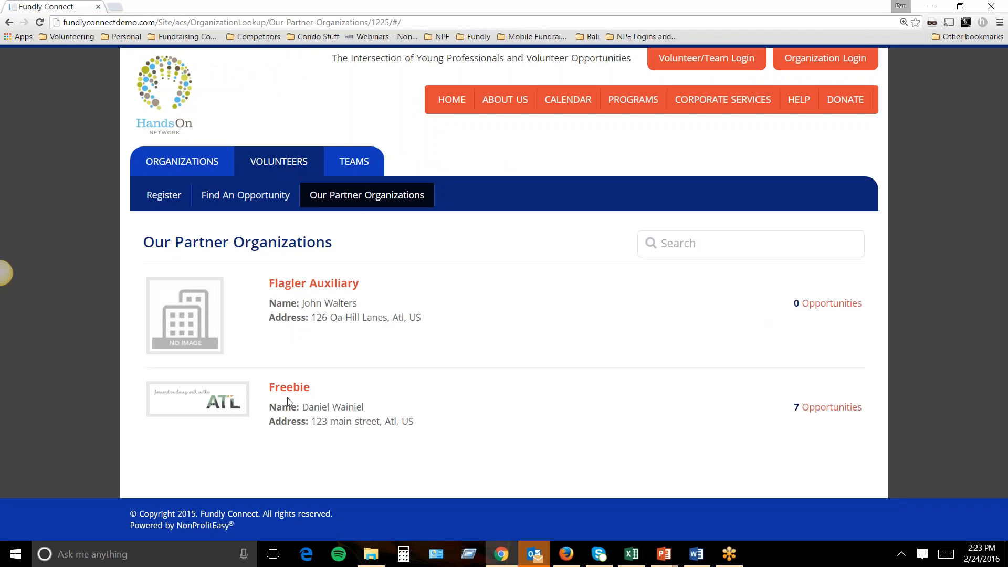
View Freebie's details and its 7 opportunities, then show the Teams options.
click(803, 413)
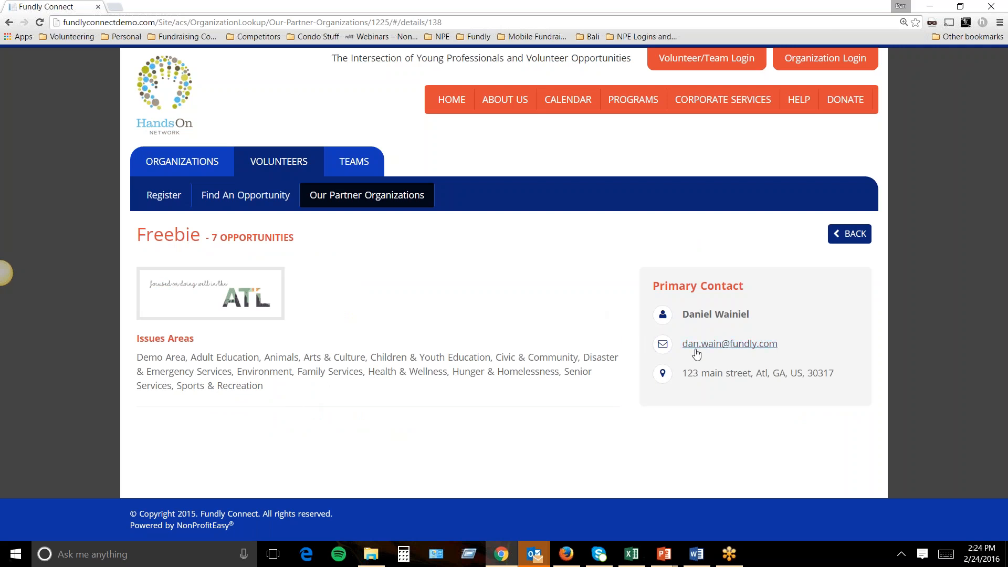
click(849, 235)
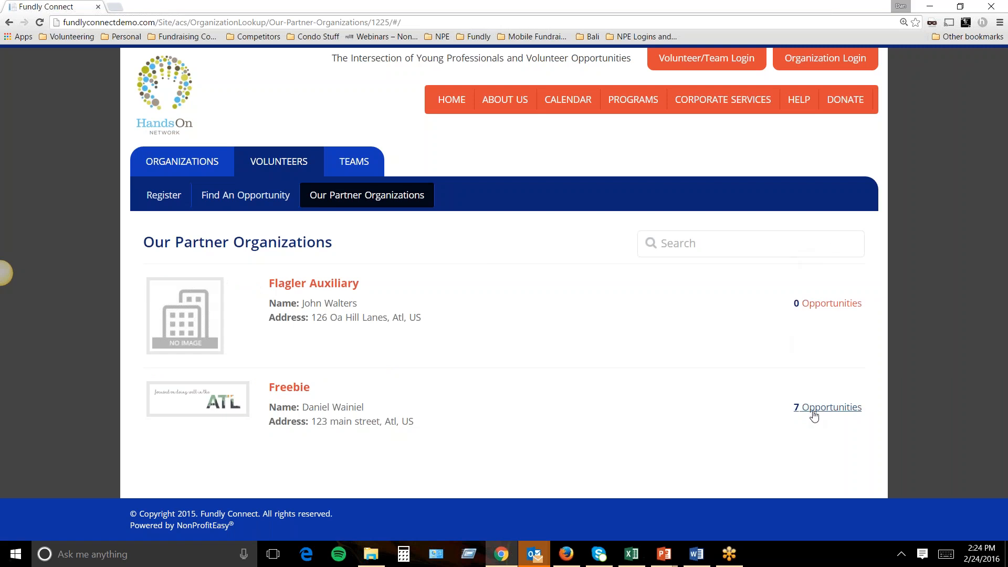
click(813, 418)
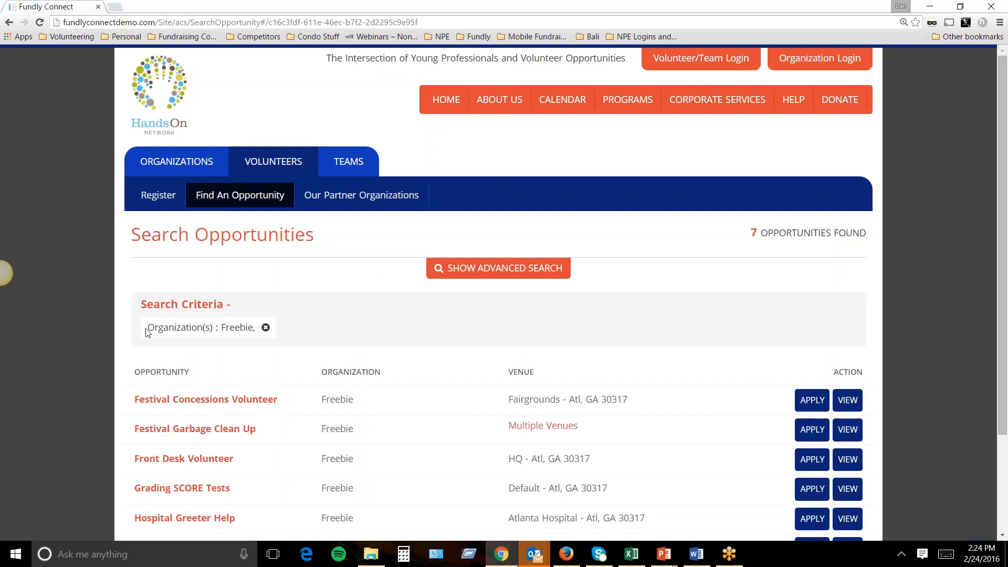
scroll(284, 346, down, 2)
scroll(279, 344, up, 2)
click(351, 161)
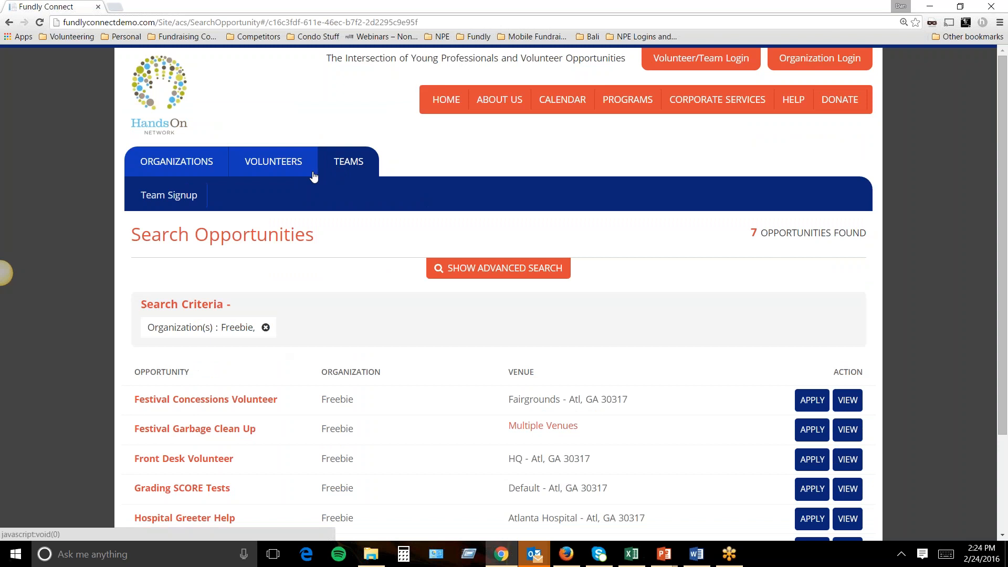
Start a team signup by submitting an email address on the Team Signup page.
click(190, 197)
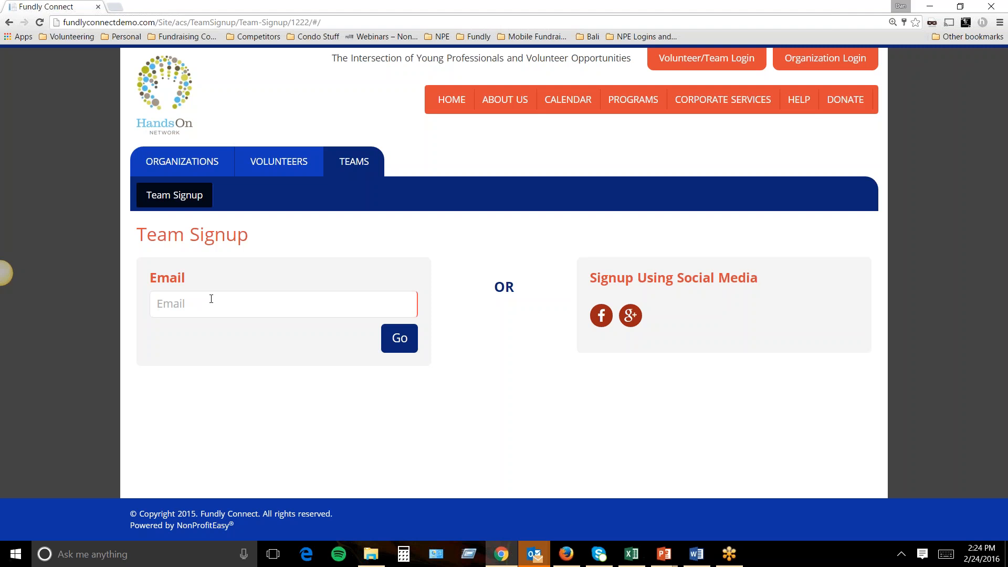
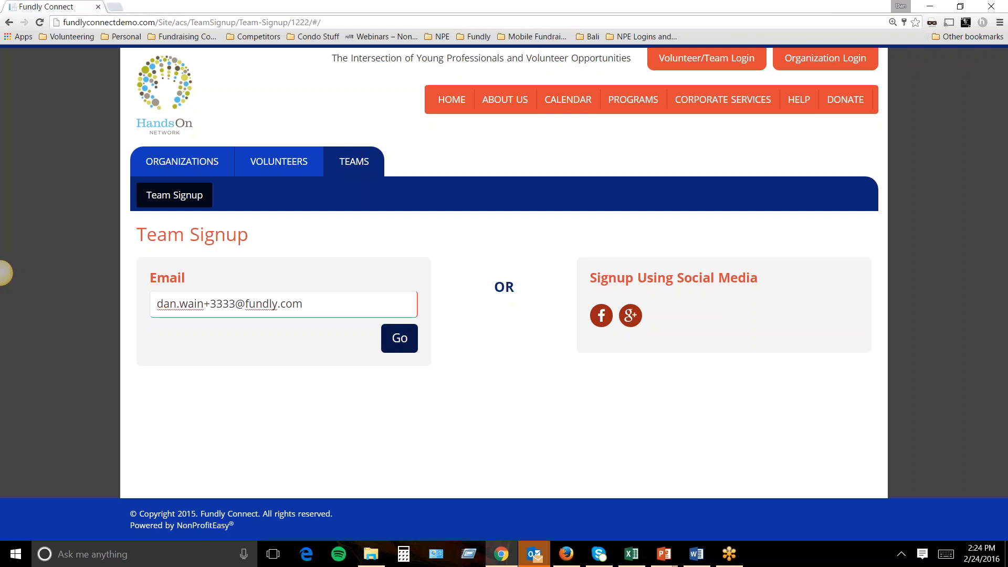
click(400, 336)
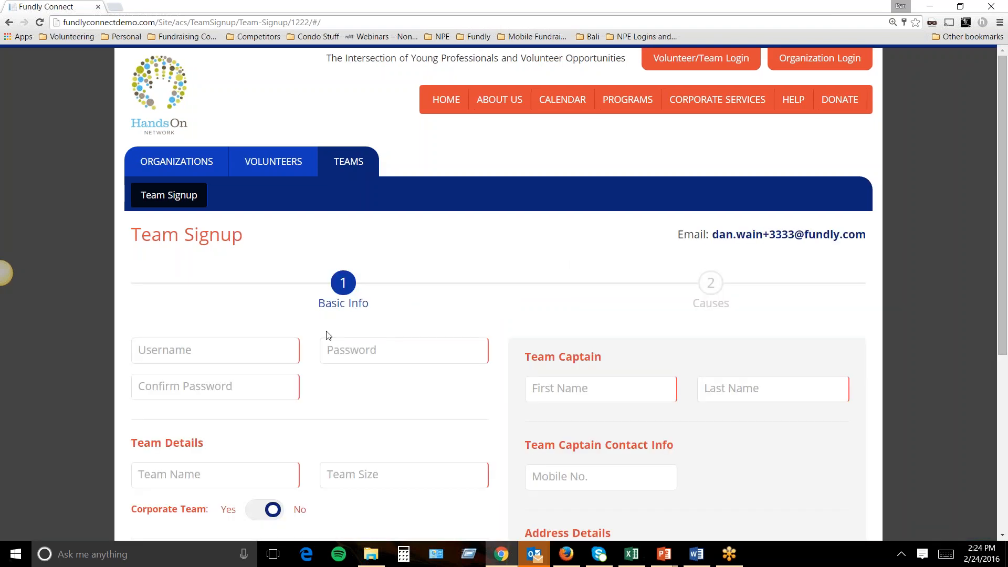
scroll(288, 348, down, 2)
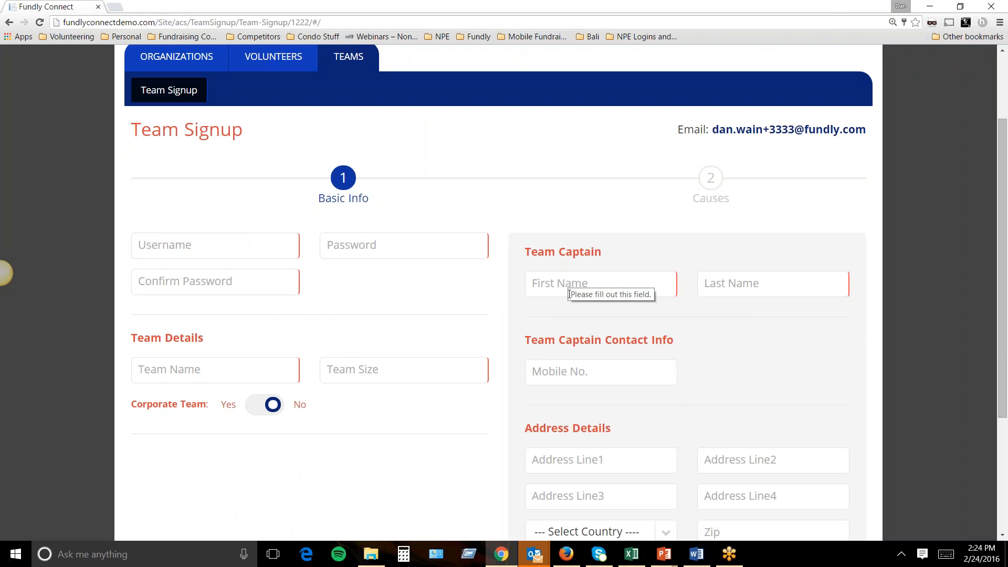
Highlight the Team Captain and Corporate Team labels, set Corporate Team to Yes, and dismiss notifications.
drag(608, 258, 529, 260)
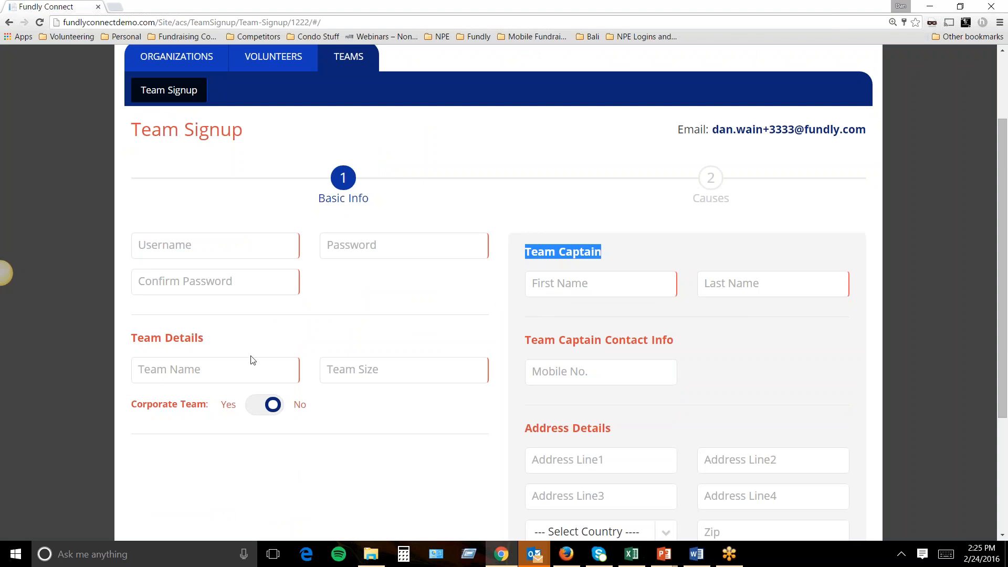
drag(131, 405, 213, 407)
click(272, 407)
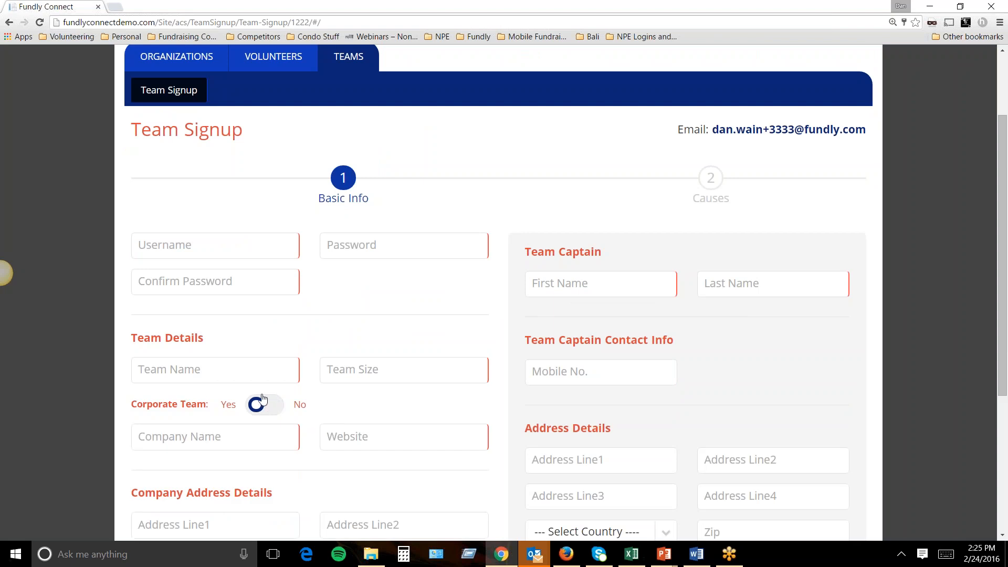
scroll(223, 383, down, 2)
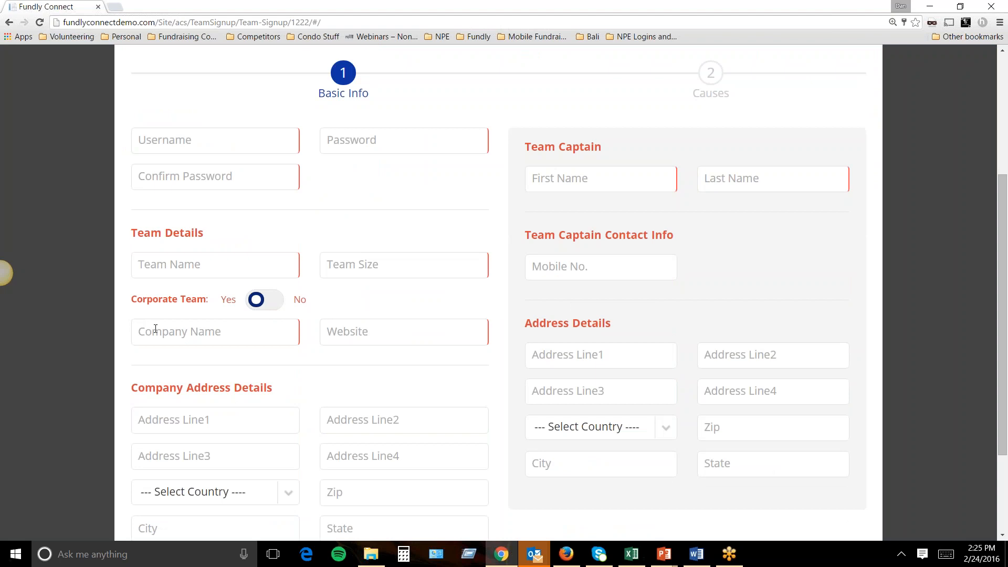
scroll(265, 336, down, 3)
scroll(5, 273, up, 2)
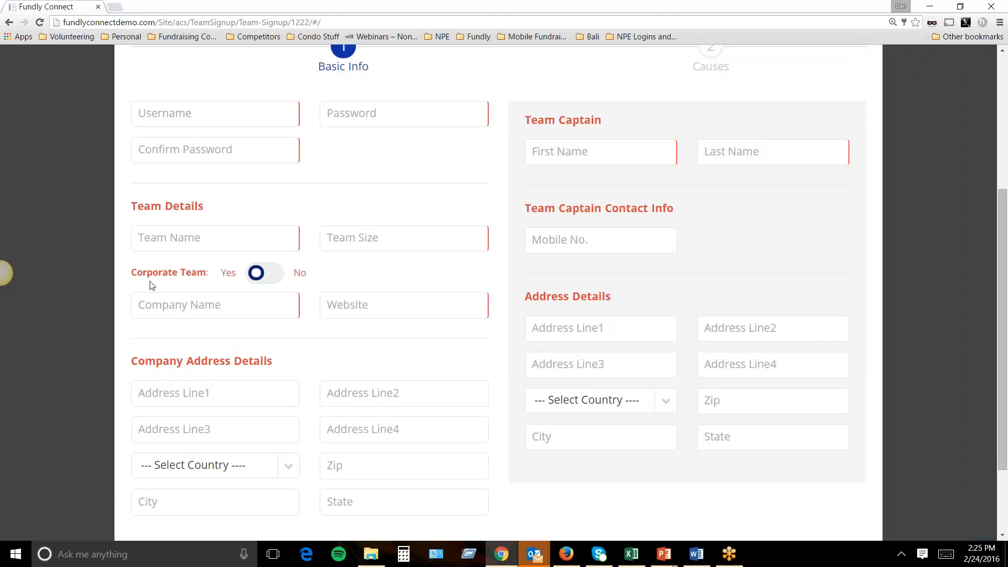
scroll(293, 375, up, 2)
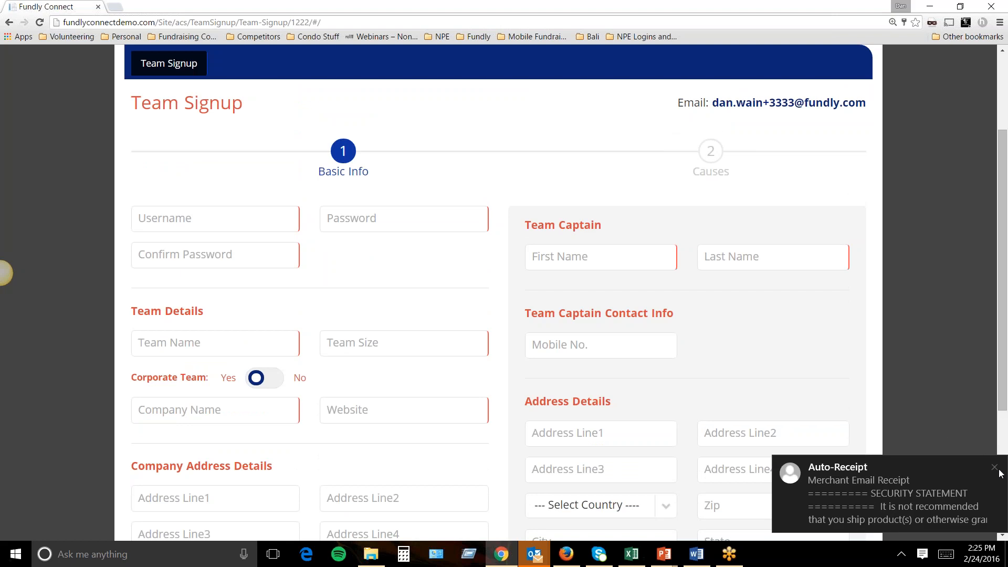
click(996, 468)
click(996, 467)
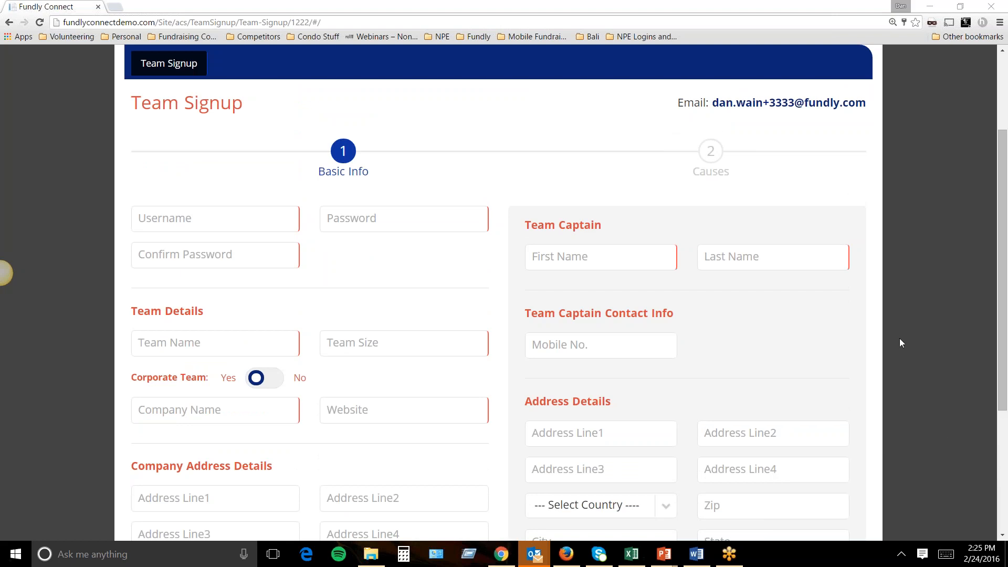
scroll(709, 206, up, 2)
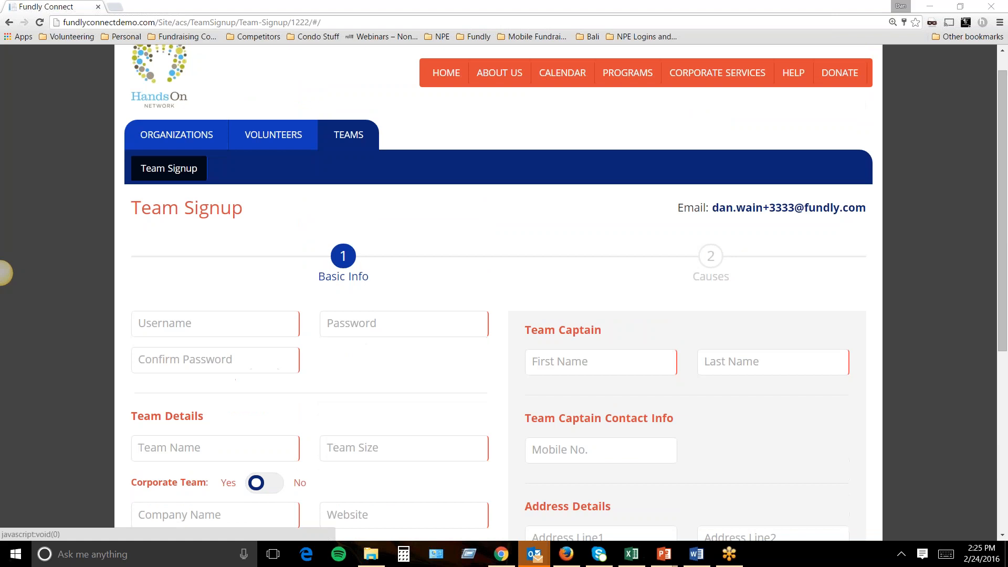
scroll(273, 354, down, 1)
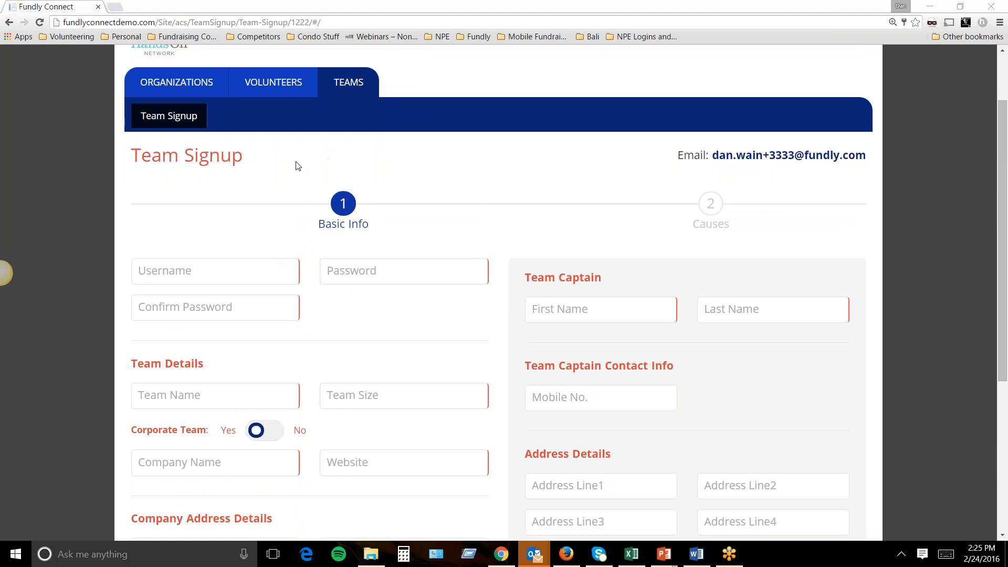
Open the Volunteers > Register signup page.
click(251, 94)
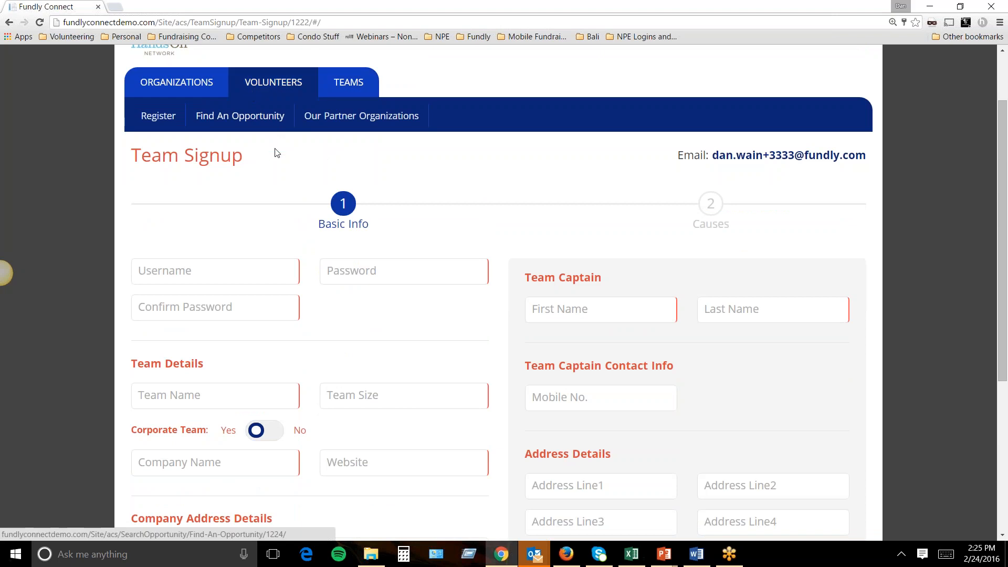
scroll(271, 133, up, 2)
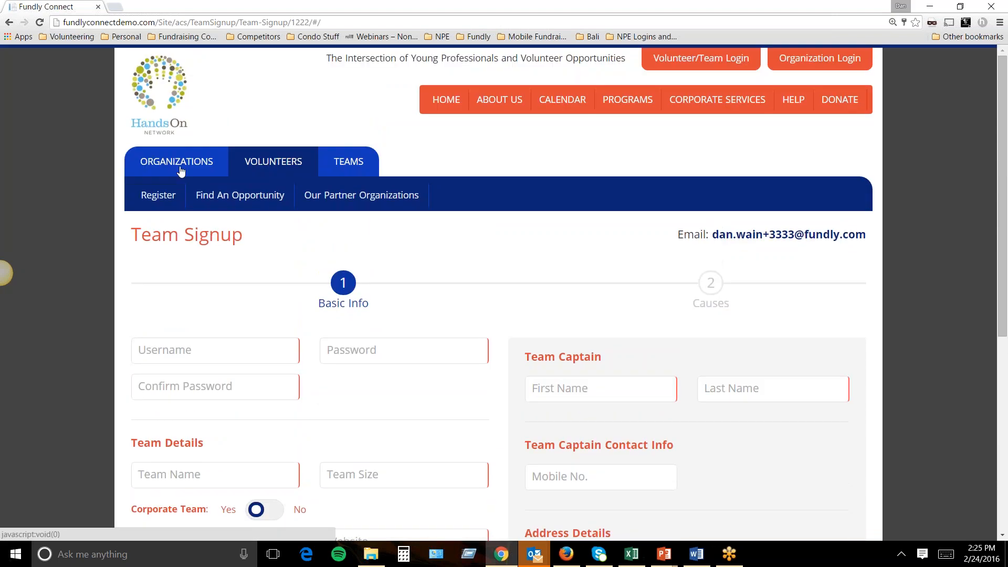
click(160, 203)
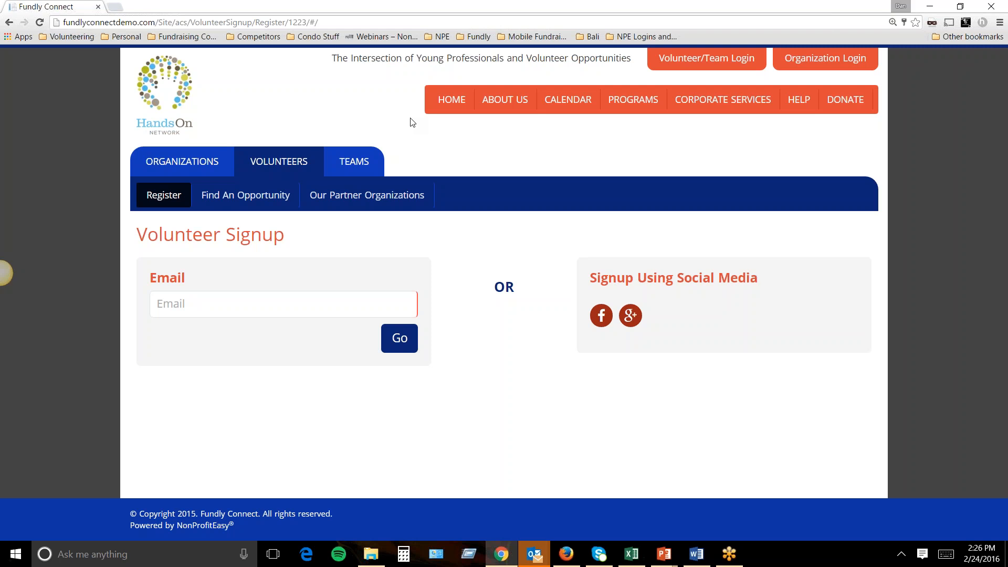
Highlight the Volunteer Signup heading and Email label, then clear the highlight.
drag(310, 250, 138, 233)
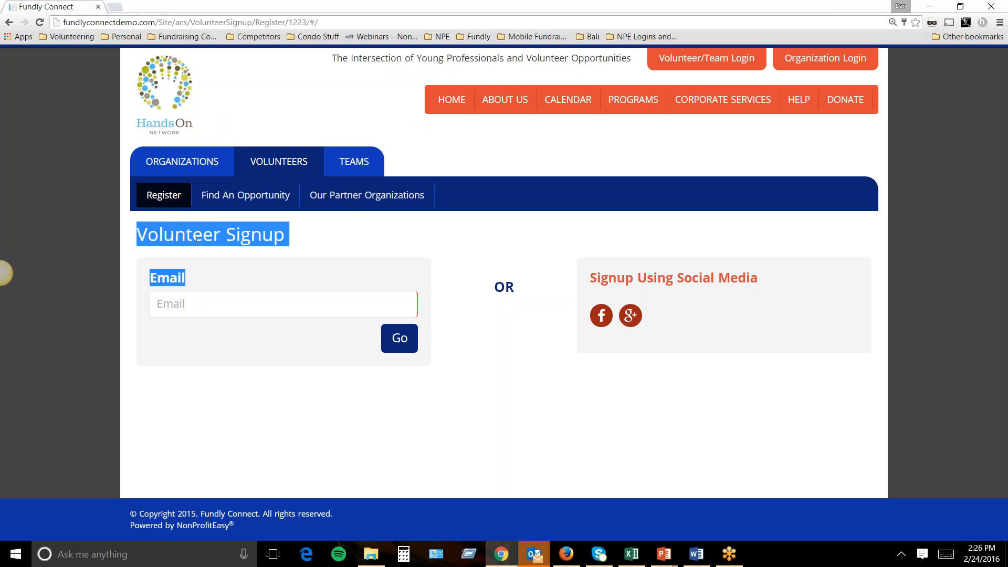
click(327, 242)
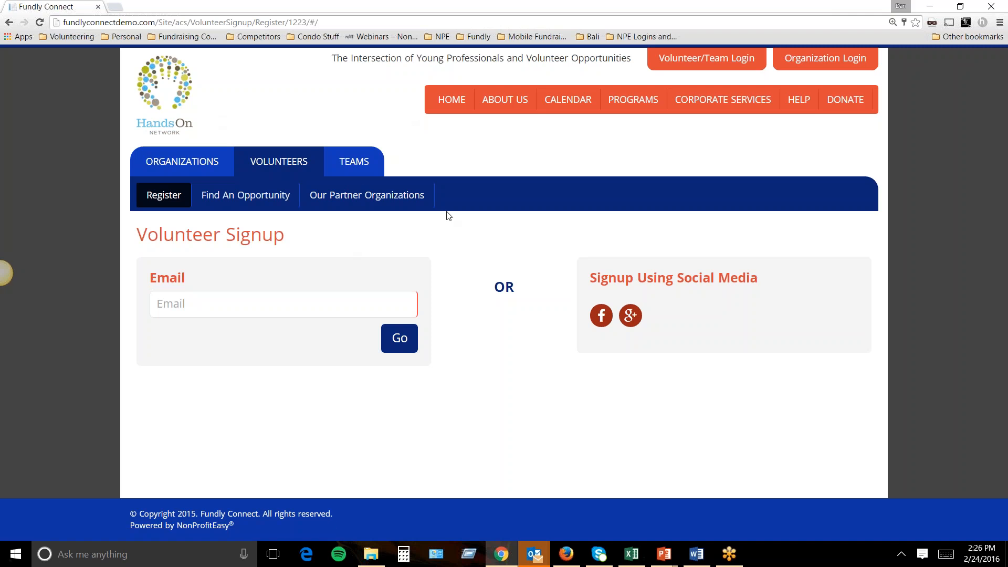
Open the Calendar and scroll through the 21st–27th Feb 2016 week of volunteer shifts.
click(569, 104)
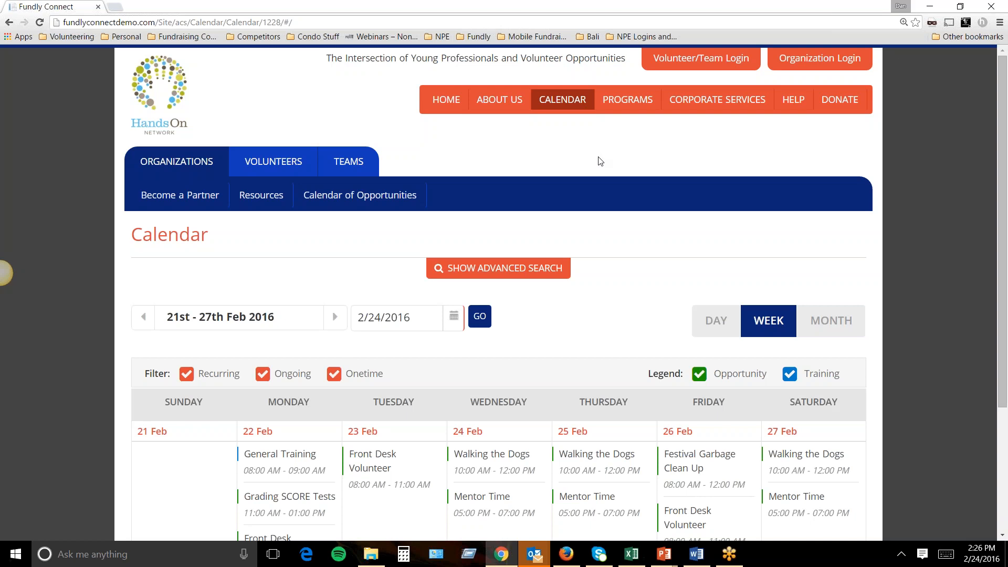
scroll(600, 163, down, 1)
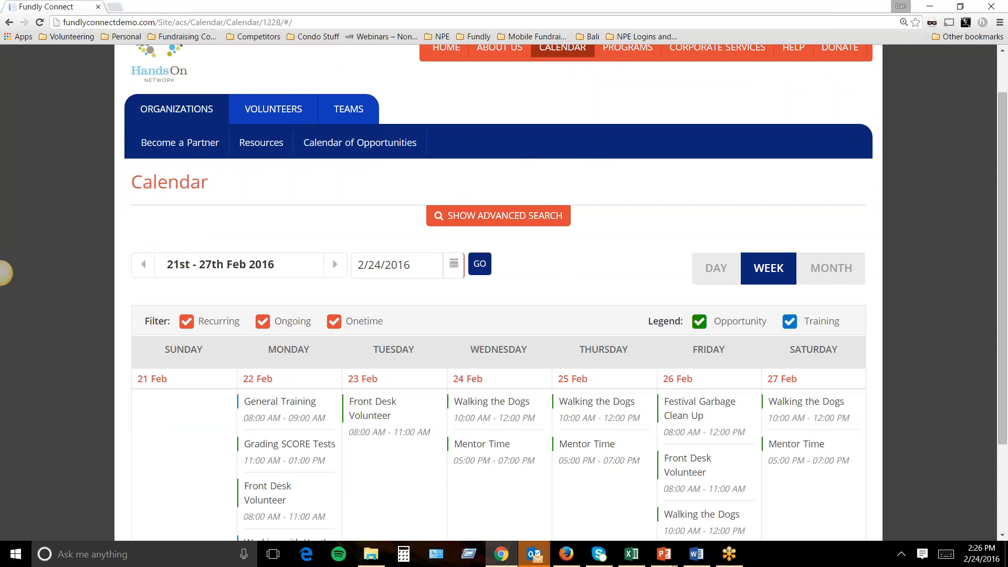
scroll(712, 245, down, 1)
scroll(641, 232, down, 1)
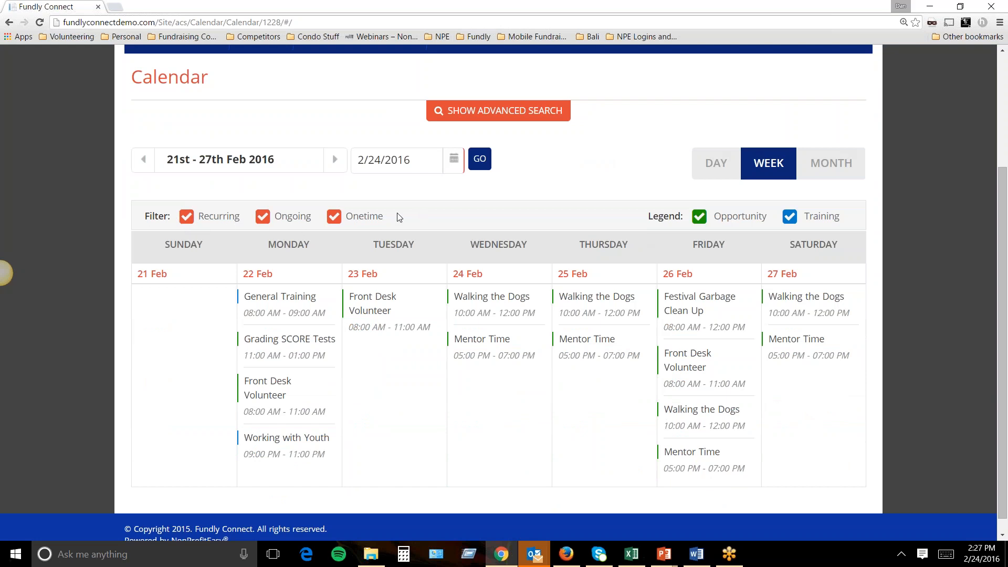
Hide ongoing and recurring opportunities on the calendar, then show them again.
click(265, 221)
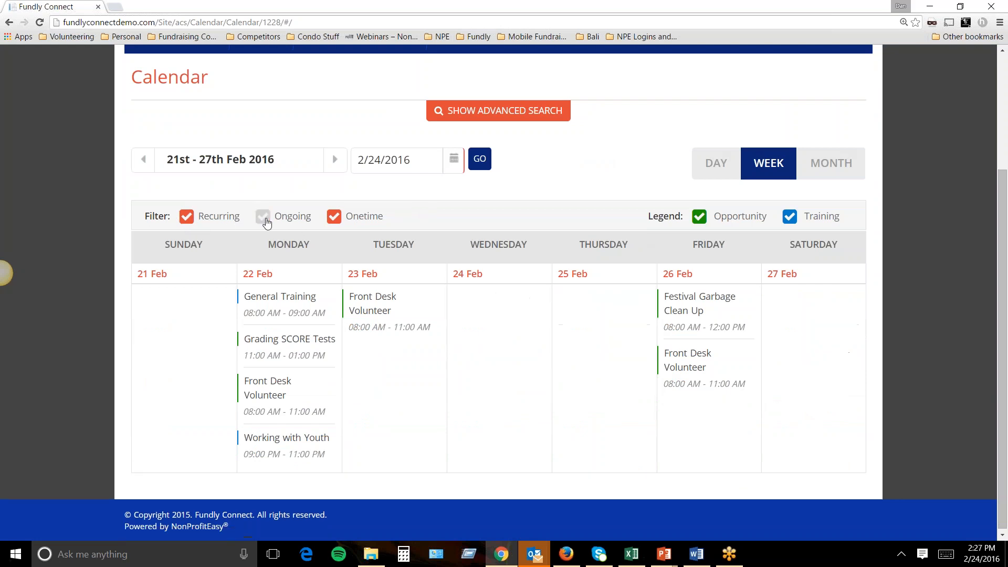
click(190, 218)
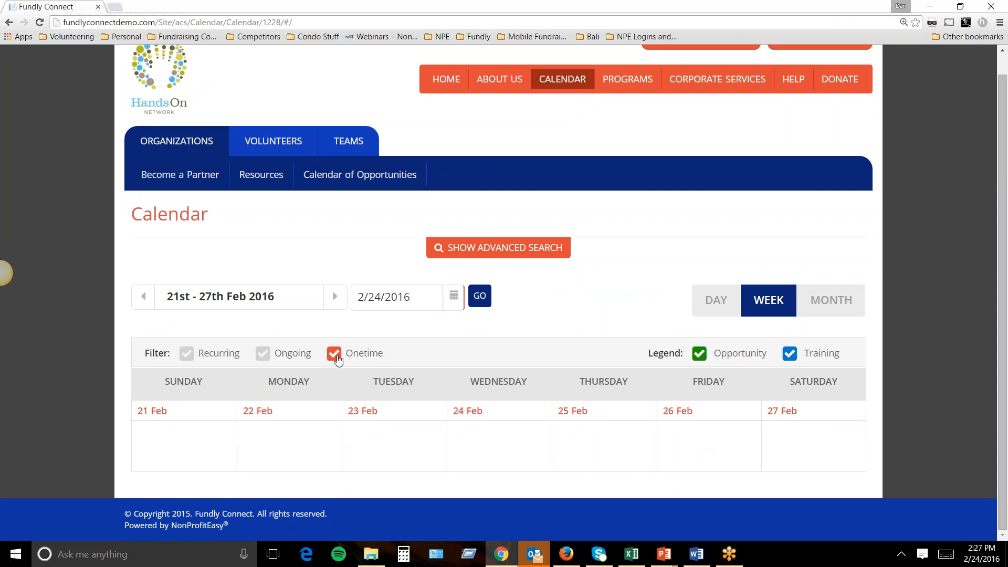
click(265, 356)
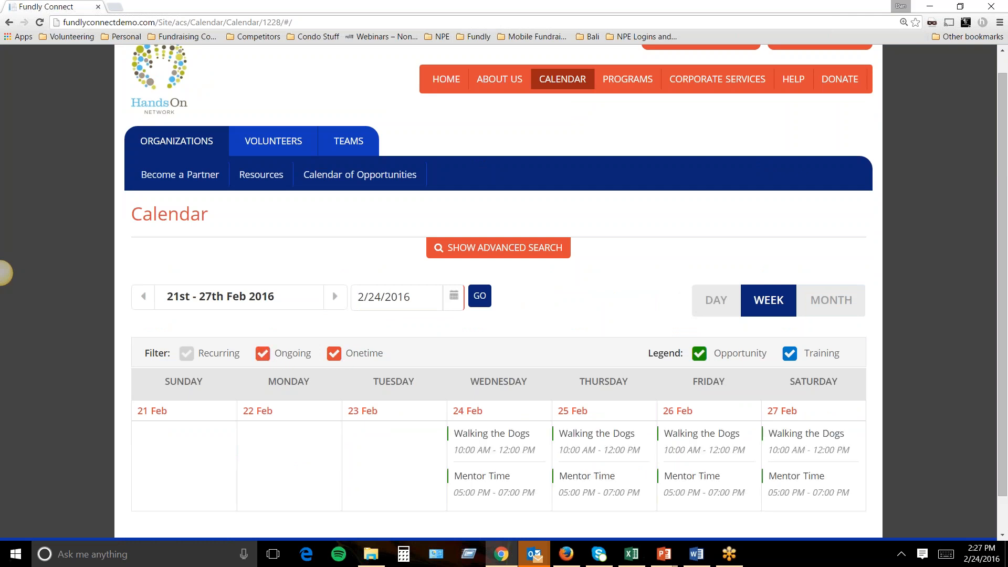
click(188, 356)
scroll(499, 368, down, 2)
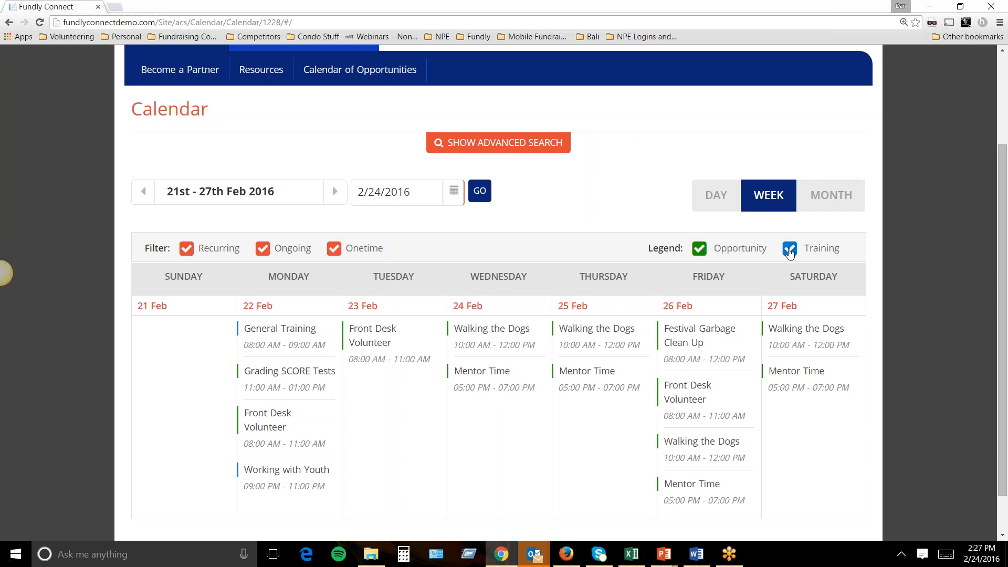
Hide Training events, show February 2016 as a full month and open Festival Garbage Clean Up.
drag(840, 249, 807, 255)
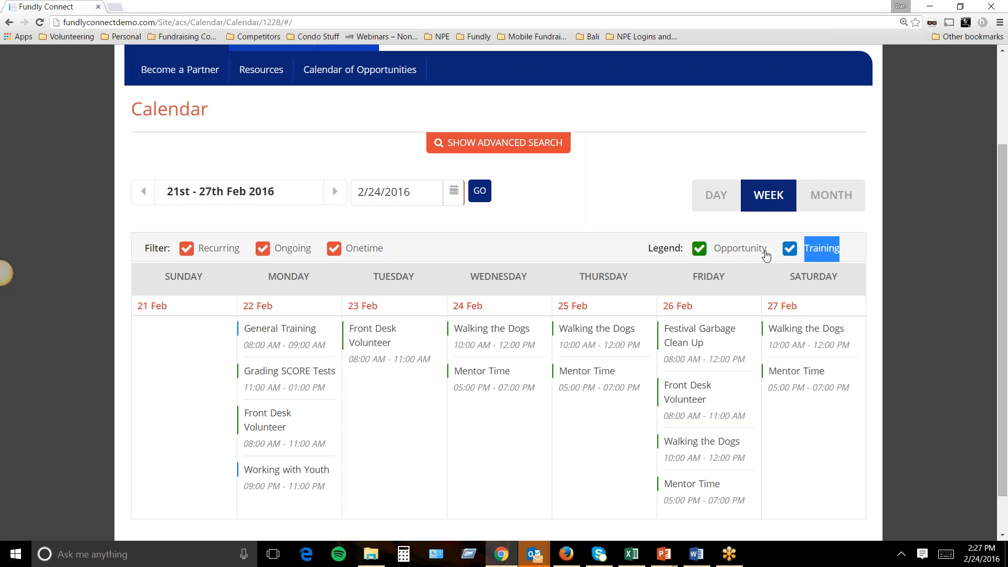
click(790, 250)
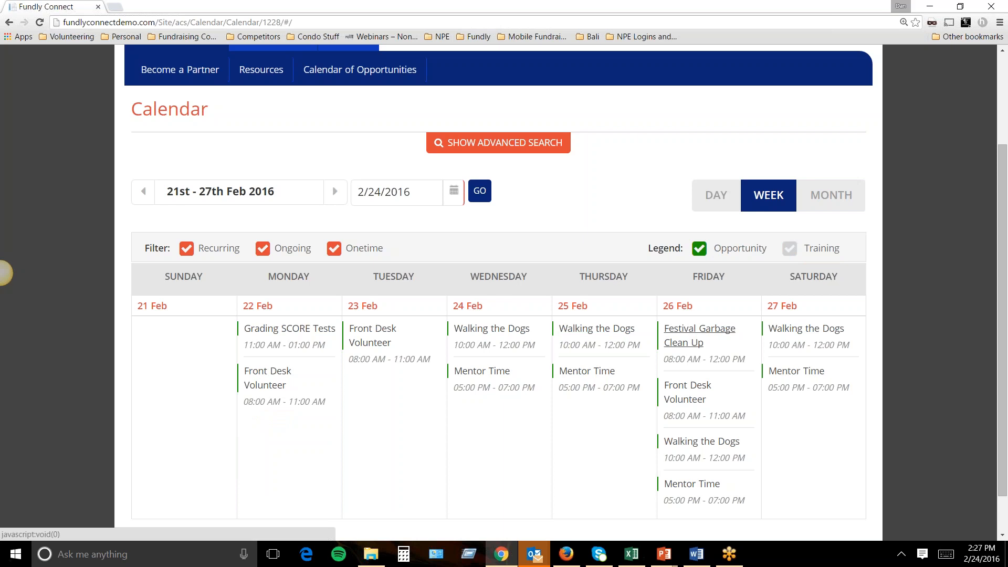
click(823, 206)
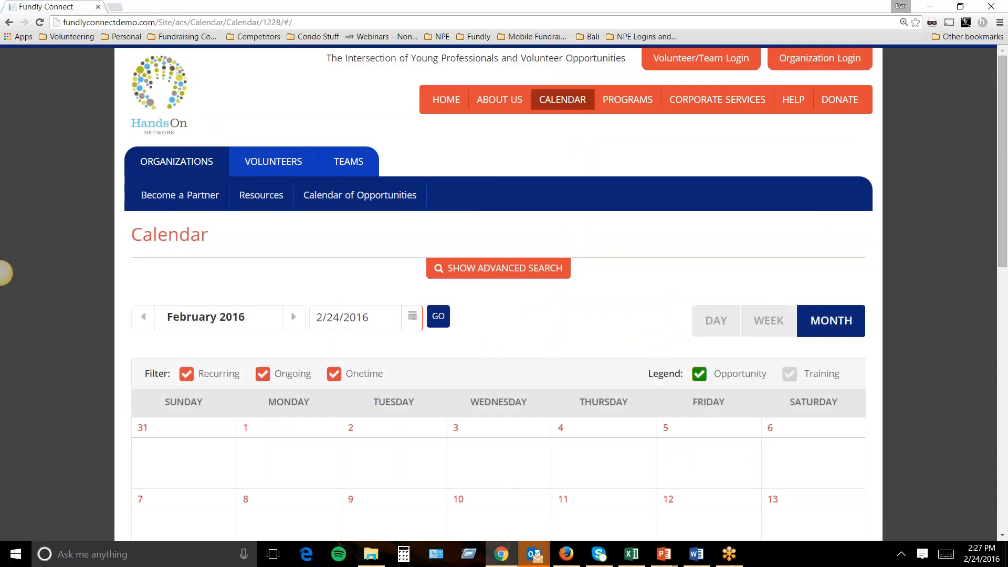
scroll(725, 314, down, 4)
scroll(726, 312, down, 2)
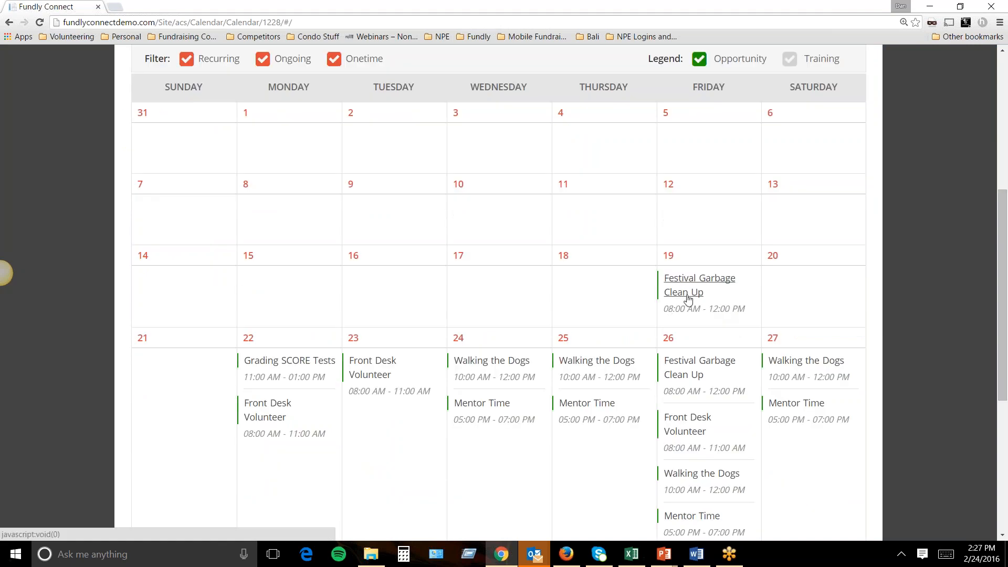
click(688, 298)
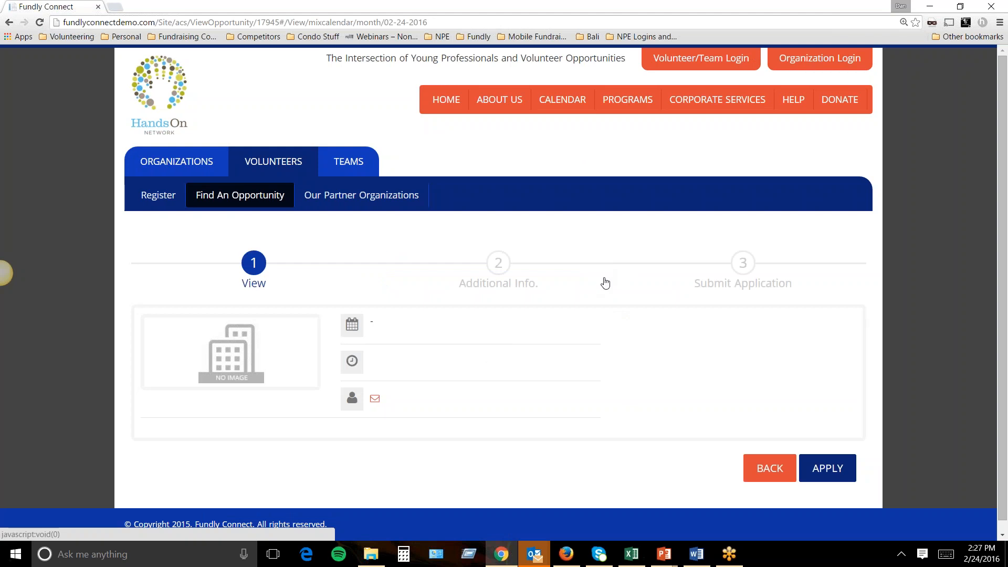
Scroll the Festival Garbage Clean Up page to its dates, causes, skills and age group.
scroll(606, 283, down, 3)
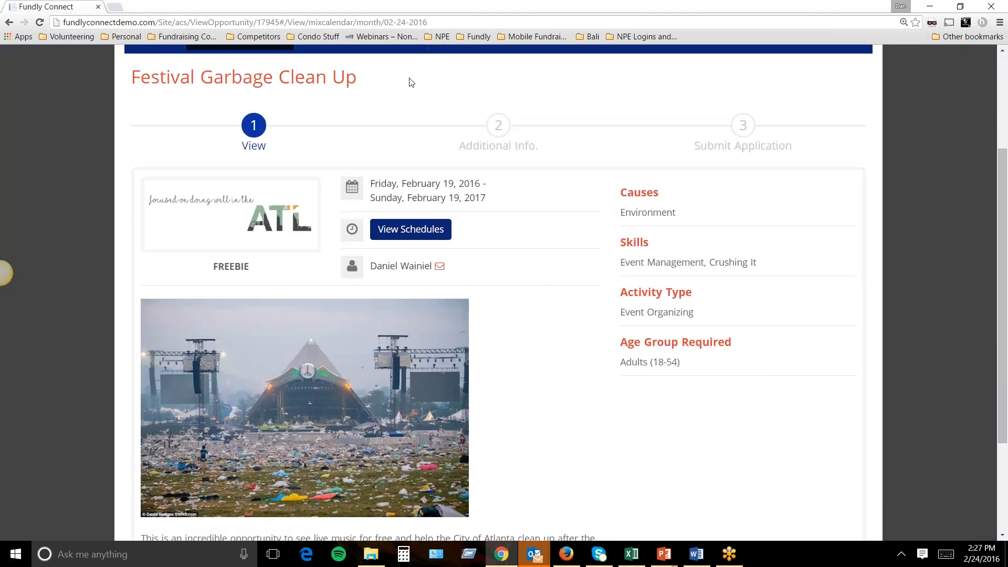
click(406, 223)
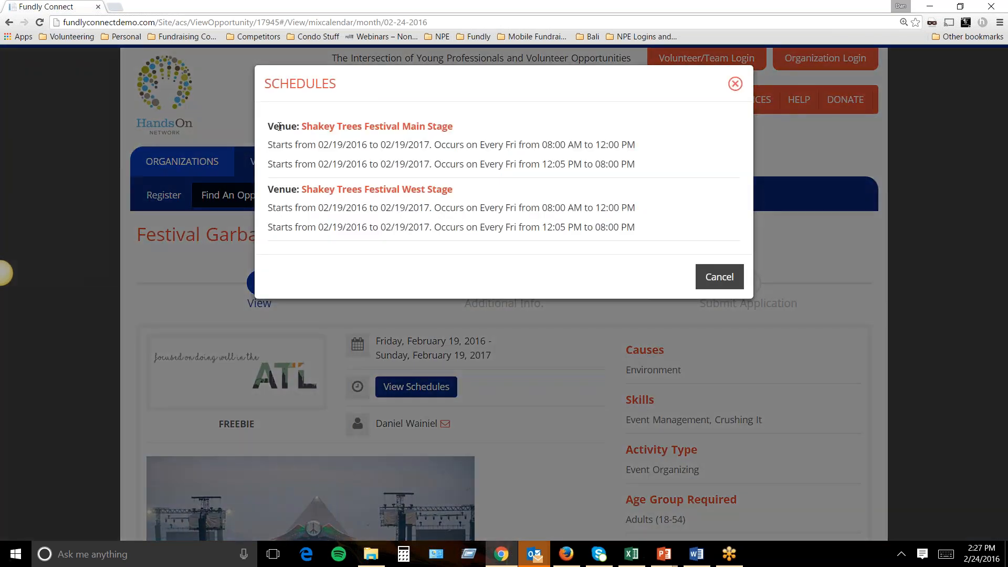
drag(280, 127, 447, 128)
drag(281, 190, 454, 190)
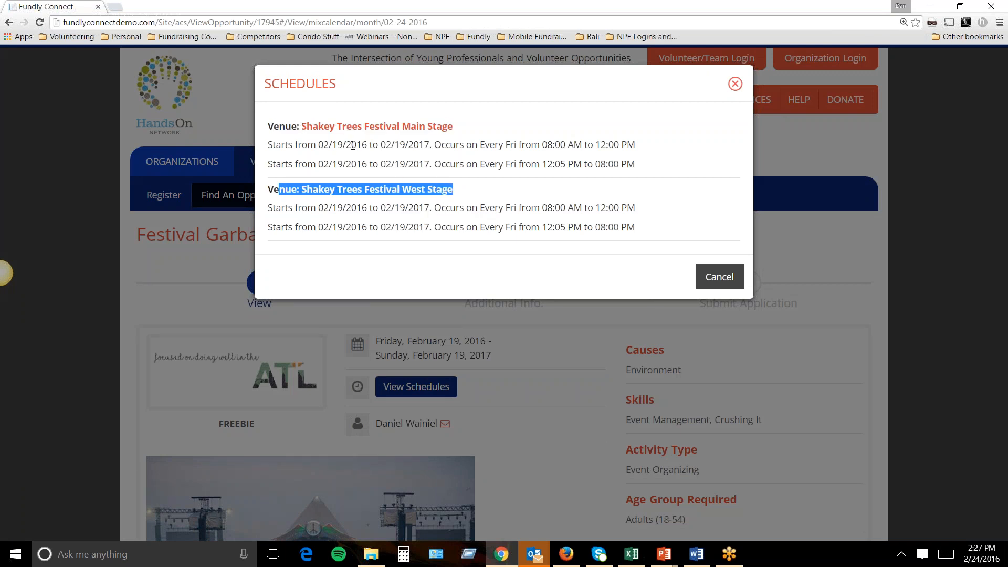
drag(541, 145, 637, 165)
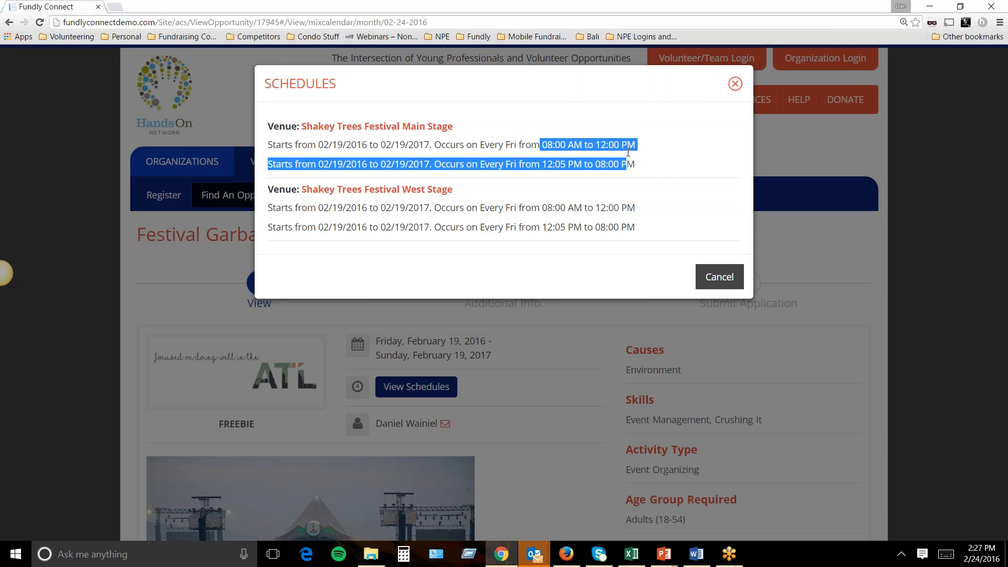
click(556, 145)
drag(542, 164, 637, 165)
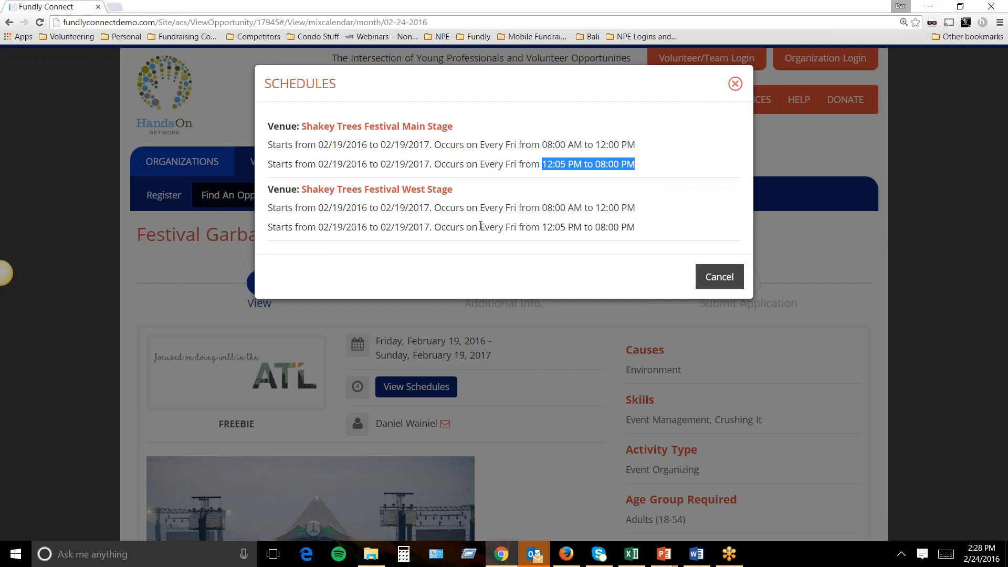
click(714, 277)
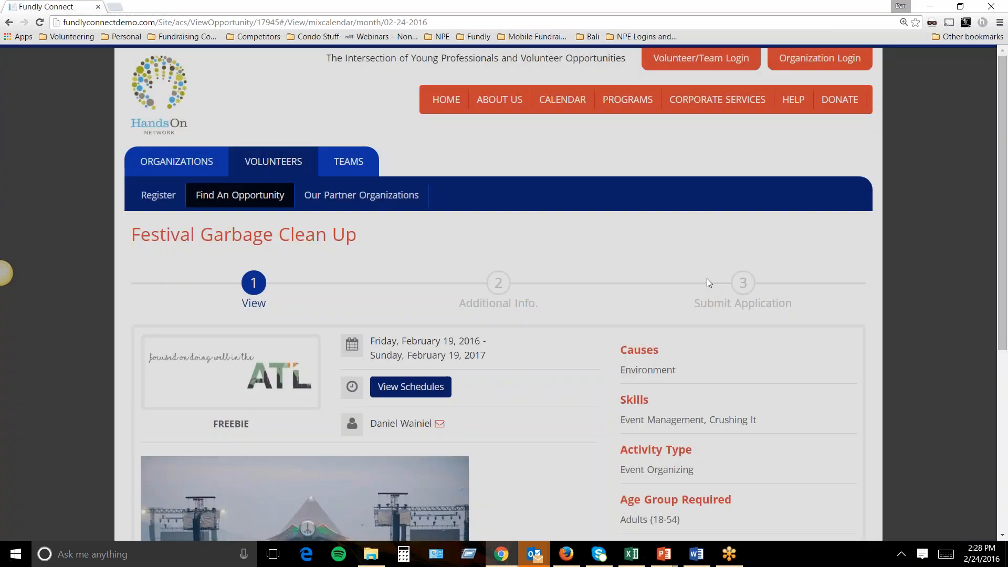
Start an application, dismiss the volunteer login prompt and choose Organization Login instead.
scroll(652, 261, down, 1)
scroll(593, 253, down, 1)
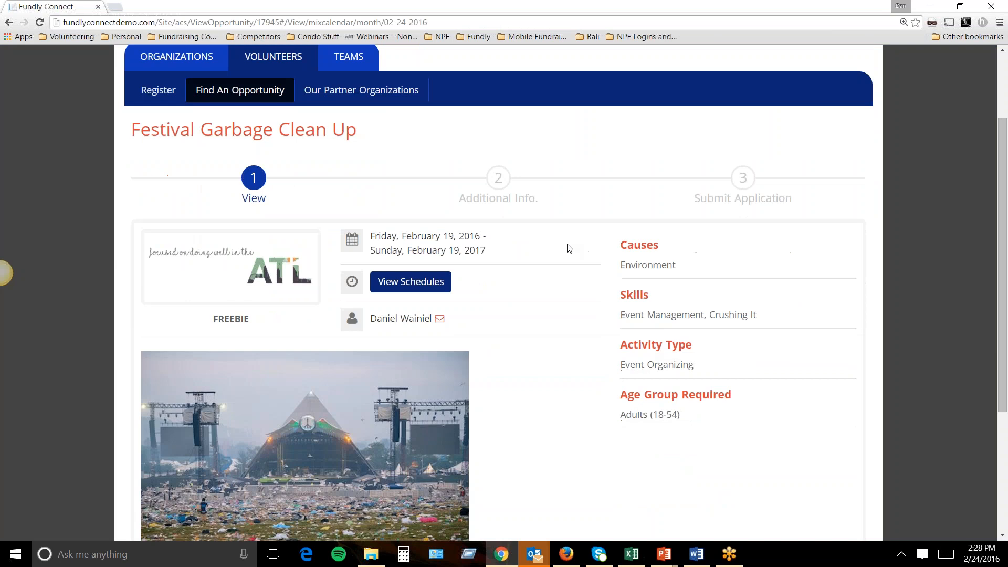
scroll(563, 244, down, 1)
scroll(563, 244, down, 2)
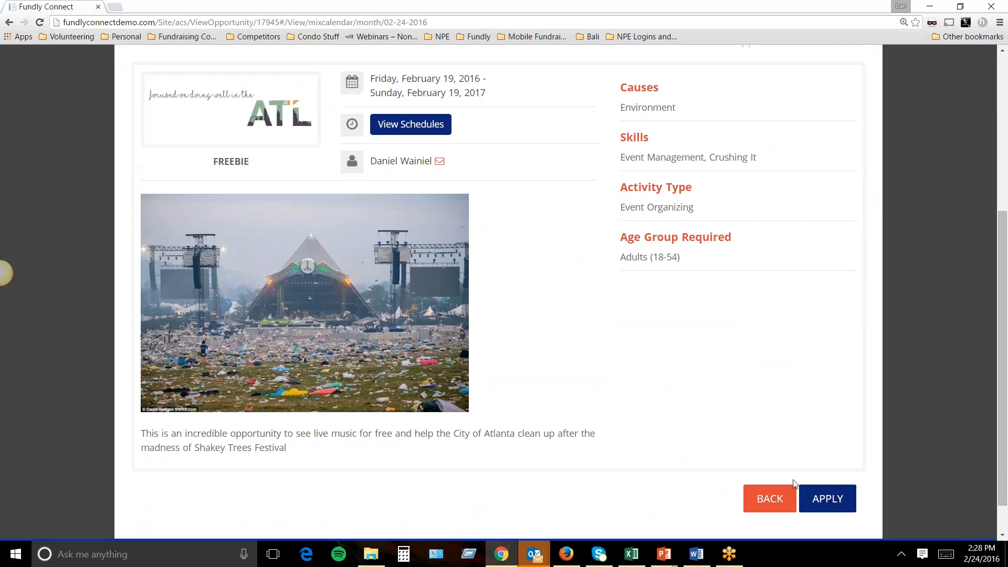
click(828, 499)
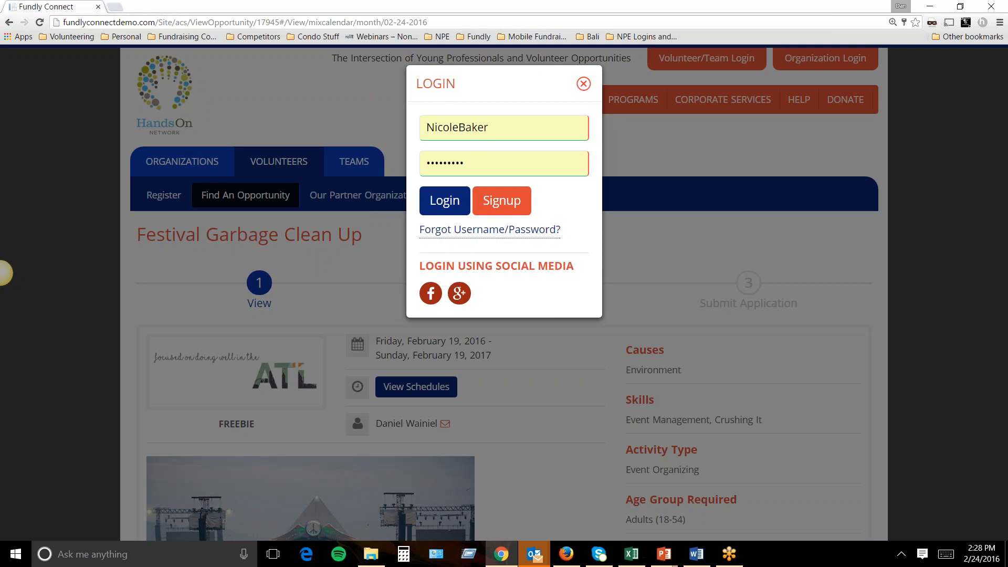
click(584, 84)
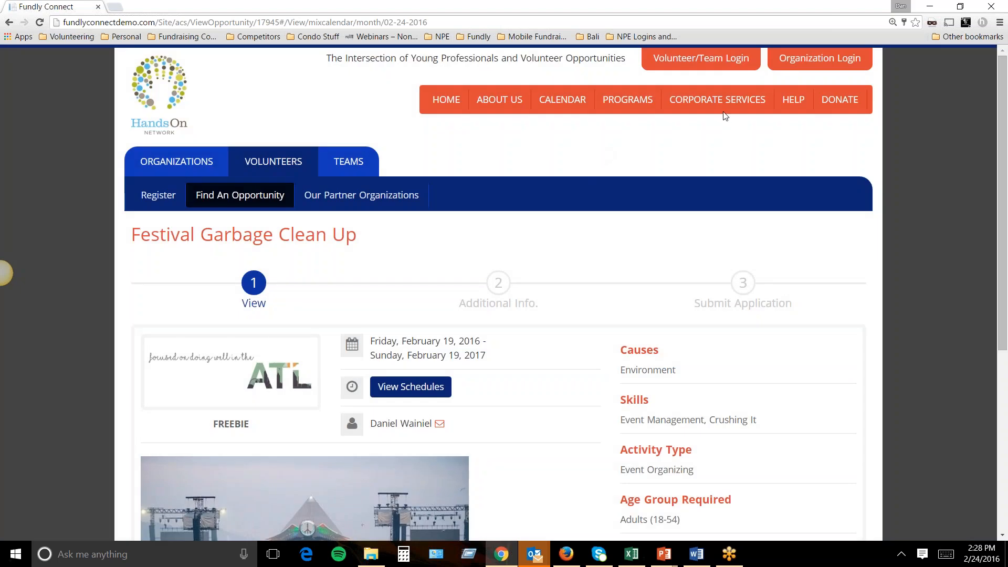
click(801, 63)
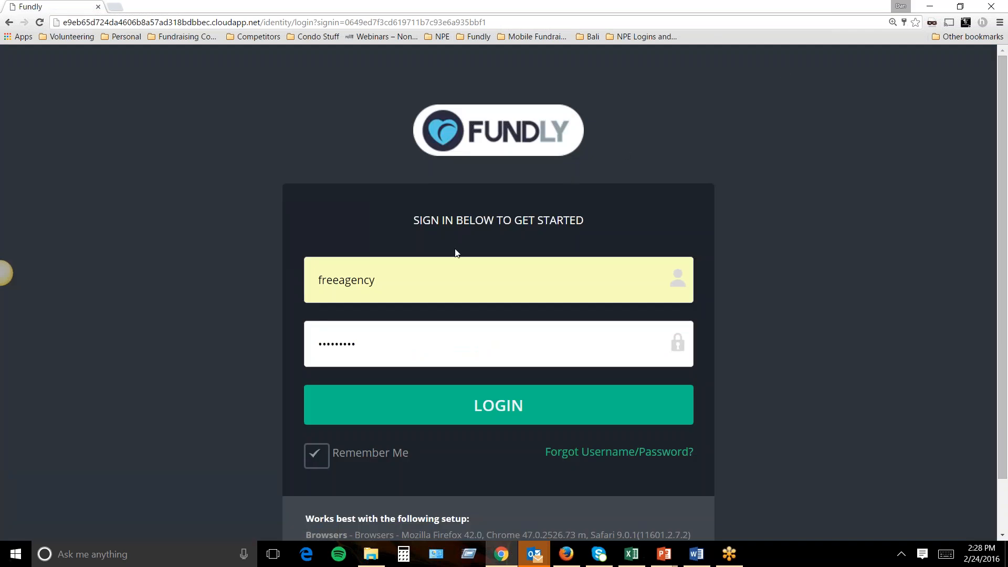
Sign in to the organization account with the saved username and password.
click(404, 275)
click(296, 204)
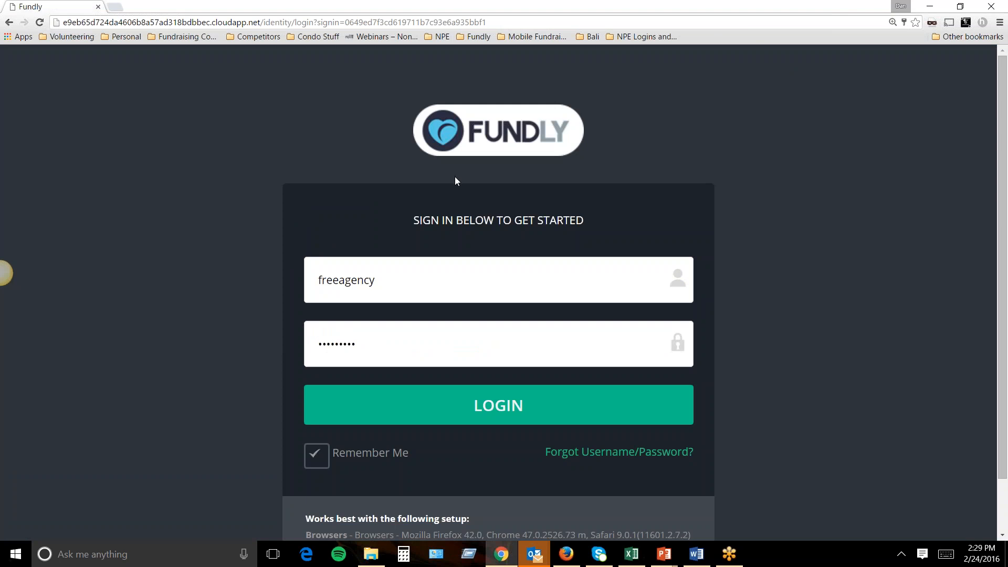
click(448, 413)
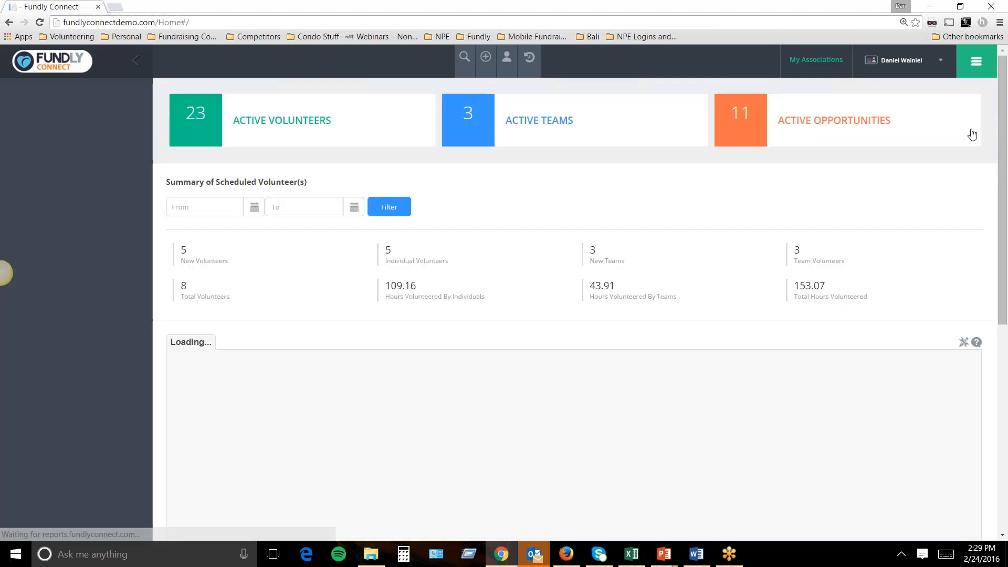
Zoom the browser to 150% on the organization dashboard.
click(1000, 22)
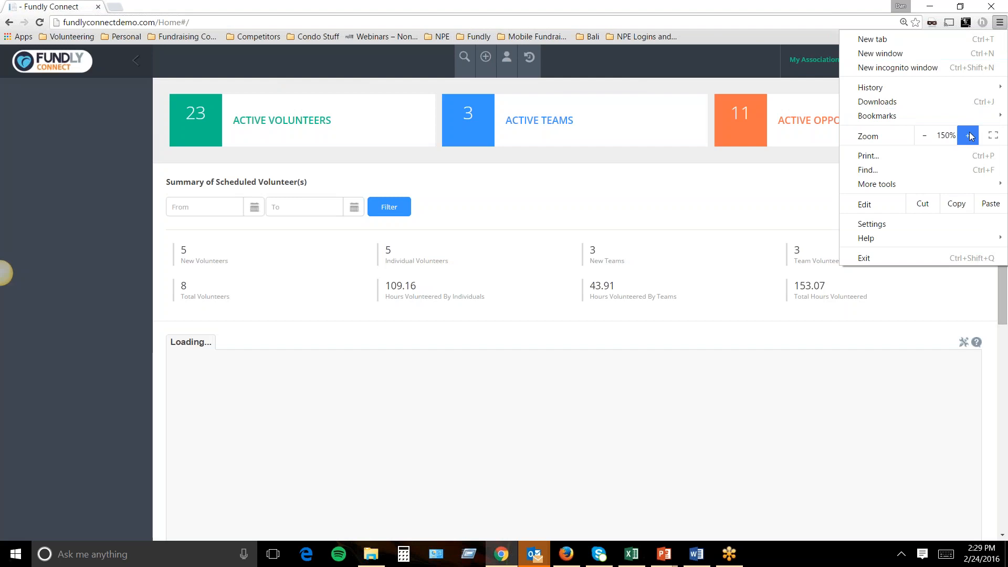
click(969, 136)
click(707, 4)
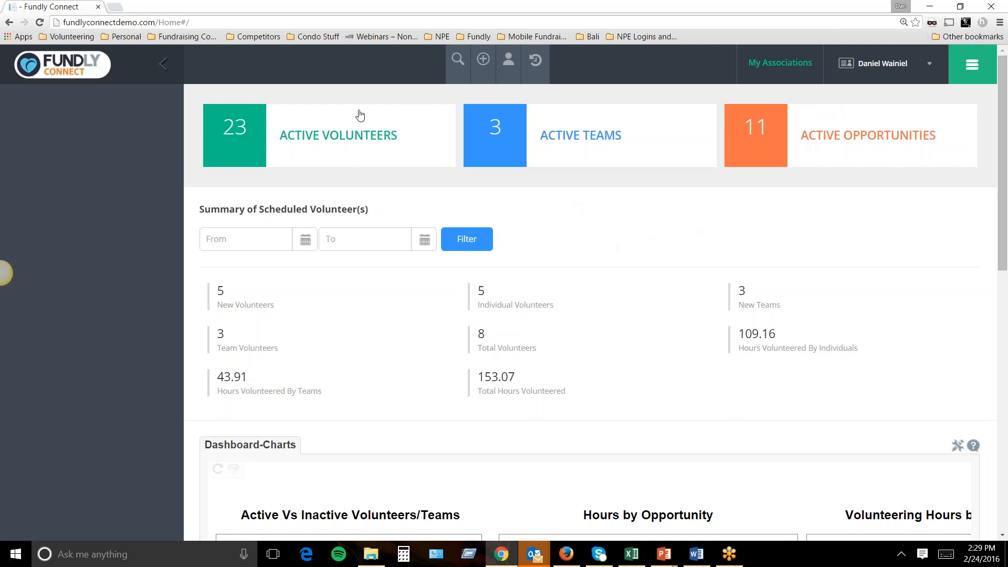
Open the active volunteers list and check the first volunteer's extra actions.
click(314, 142)
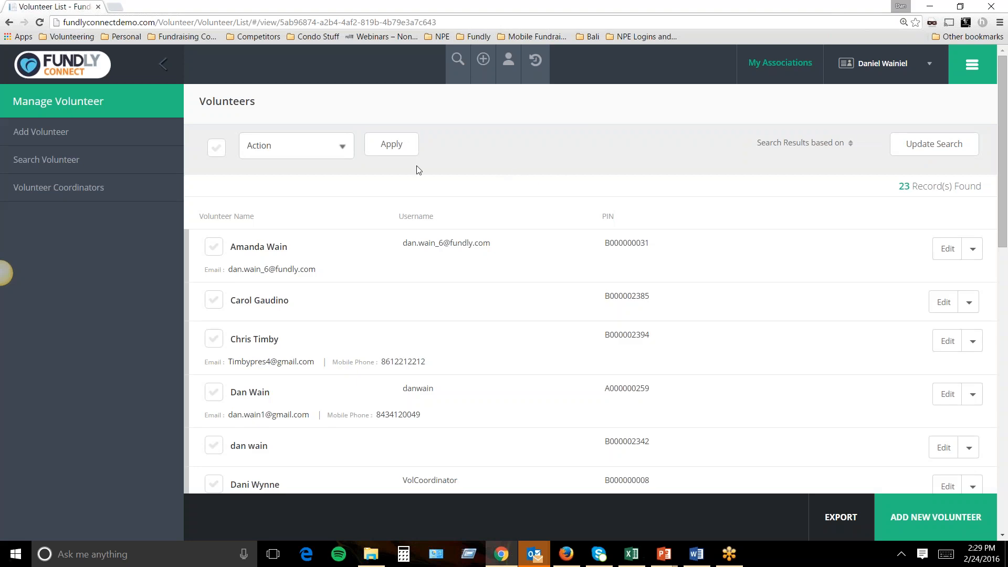
scroll(368, 228, down, 6)
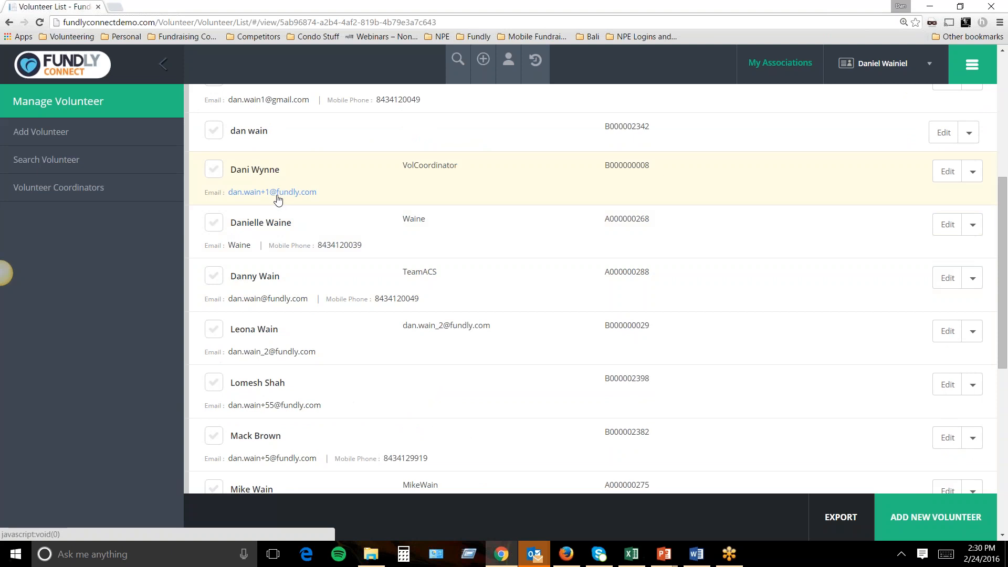
scroll(276, 199, up, 2)
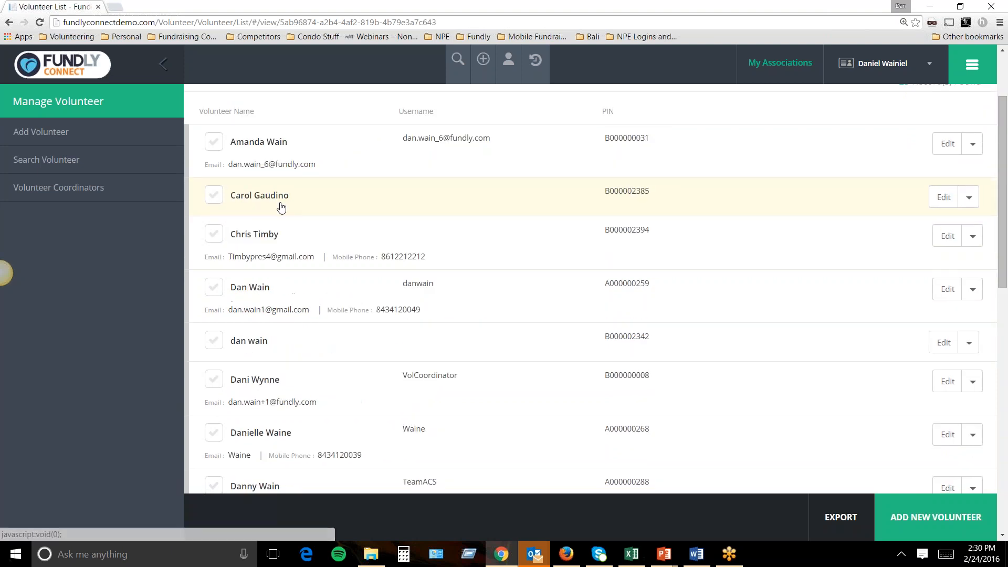
scroll(282, 207, up, 2)
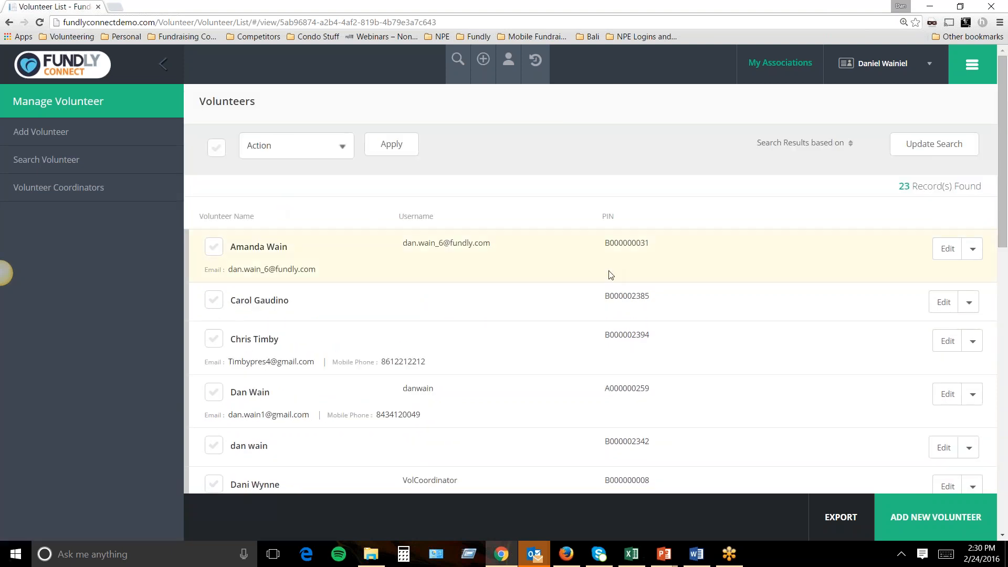
click(971, 253)
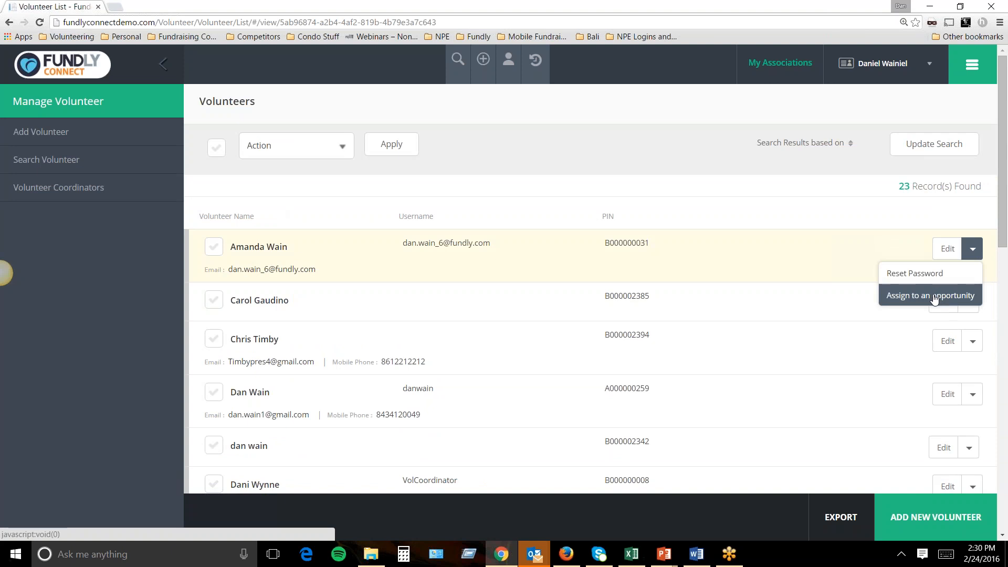
click(579, 178)
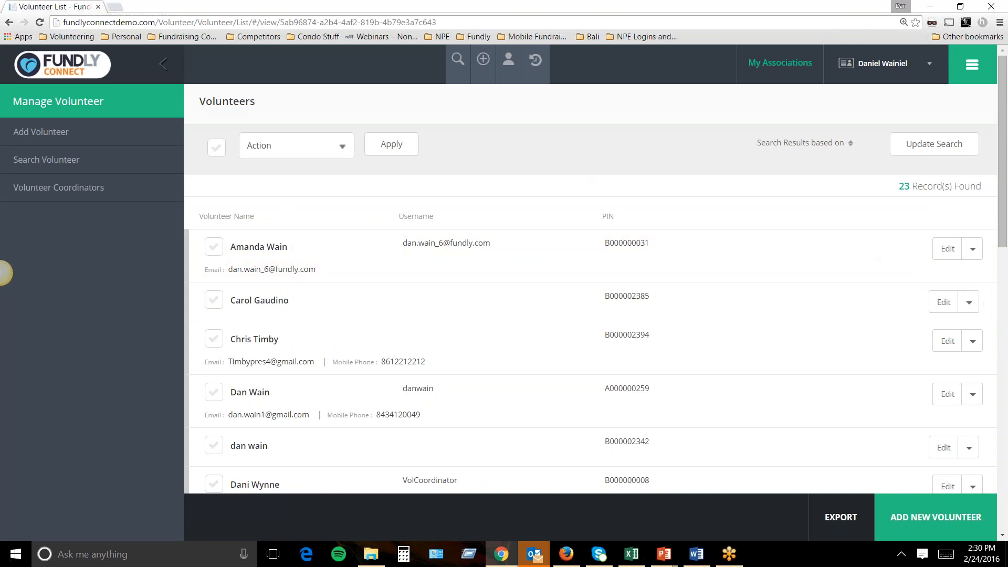
Check all 23 volunteers and set the bulk action to Communicate to All.
click(218, 152)
click(273, 148)
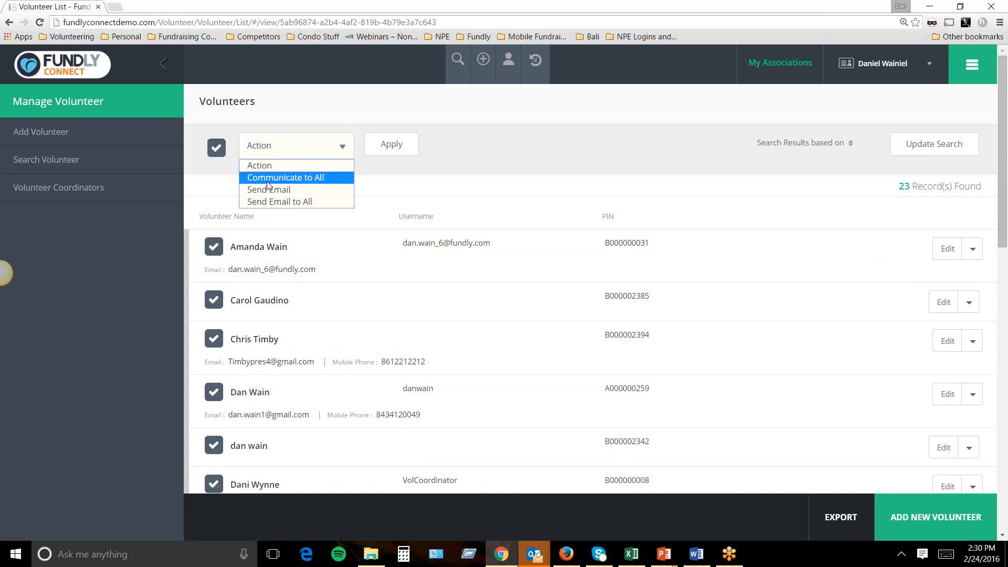
click(300, 179)
scroll(518, 239, down, 5)
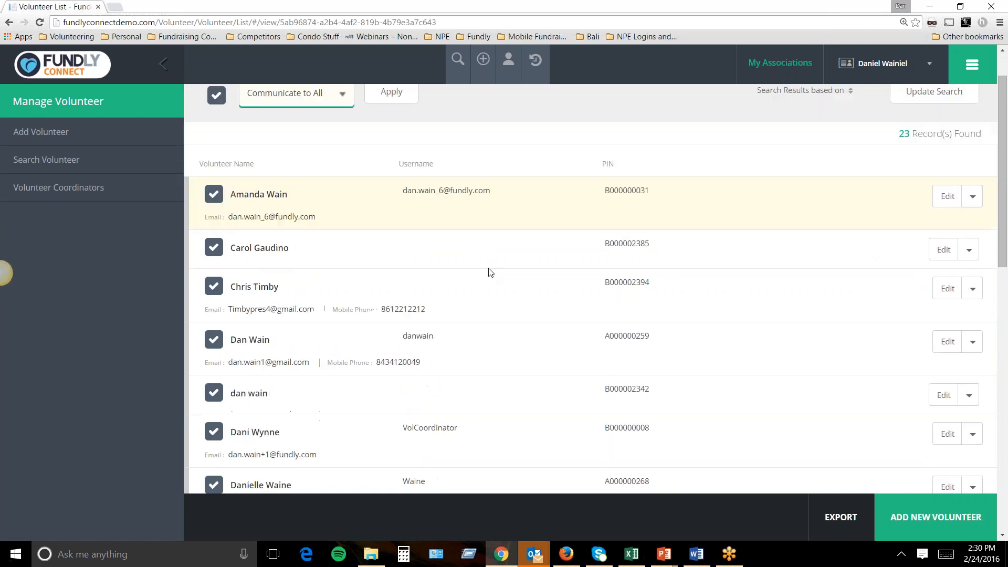
scroll(482, 266, down, 4)
scroll(481, 266, up, 10)
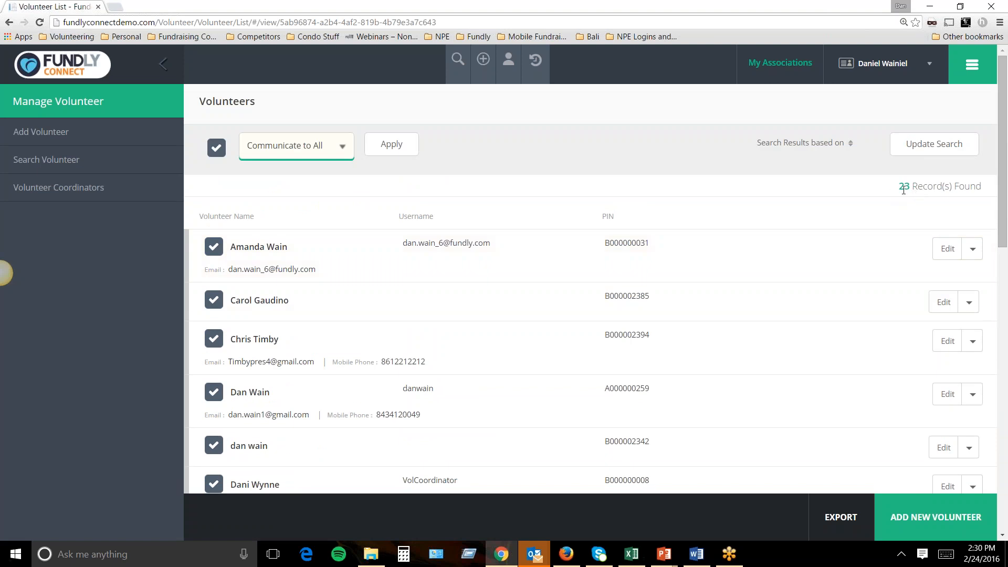
Apply Communicate to All to reach Setup Communication, then browse the module navigation.
click(407, 149)
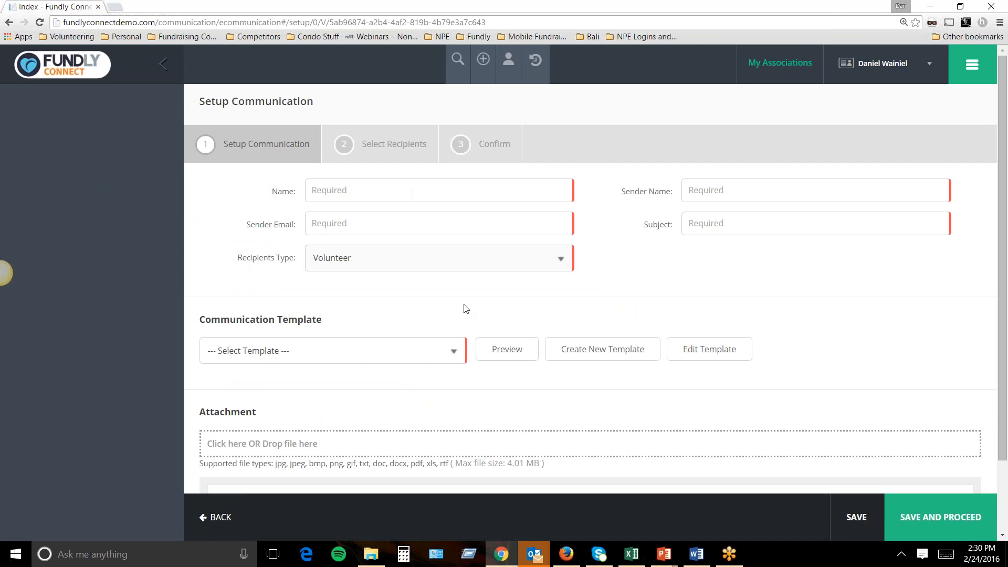
click(969, 73)
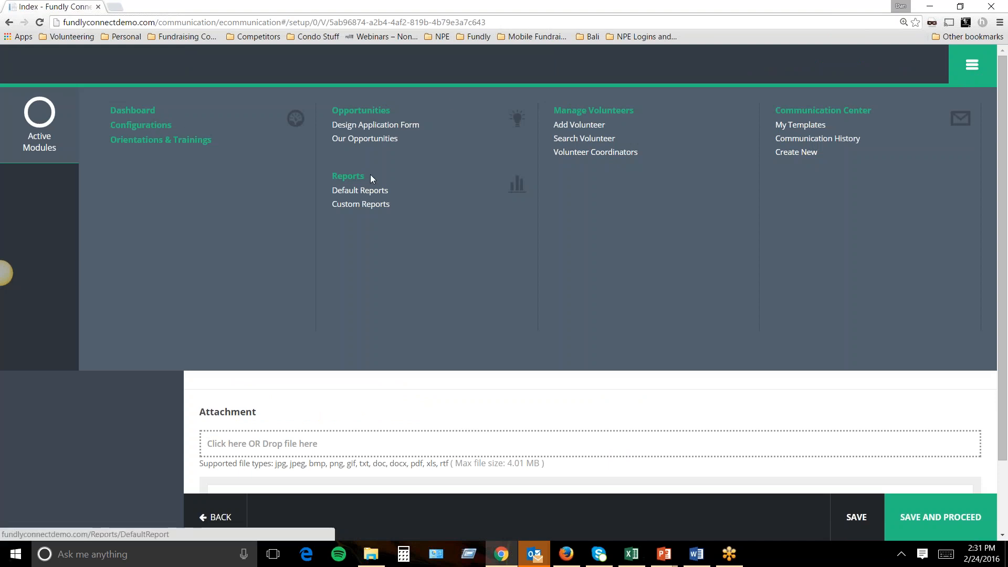
click(962, 75)
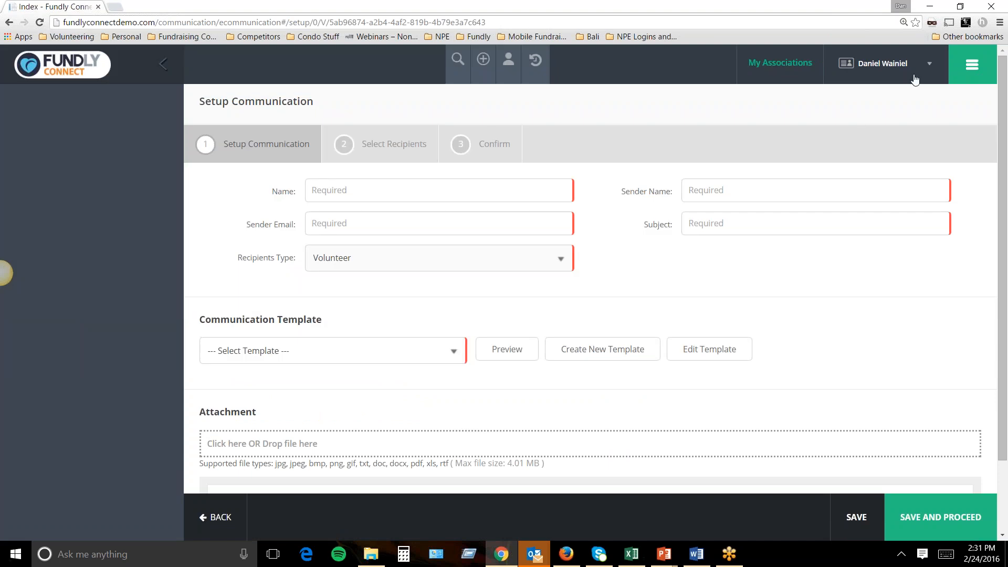
click(972, 68)
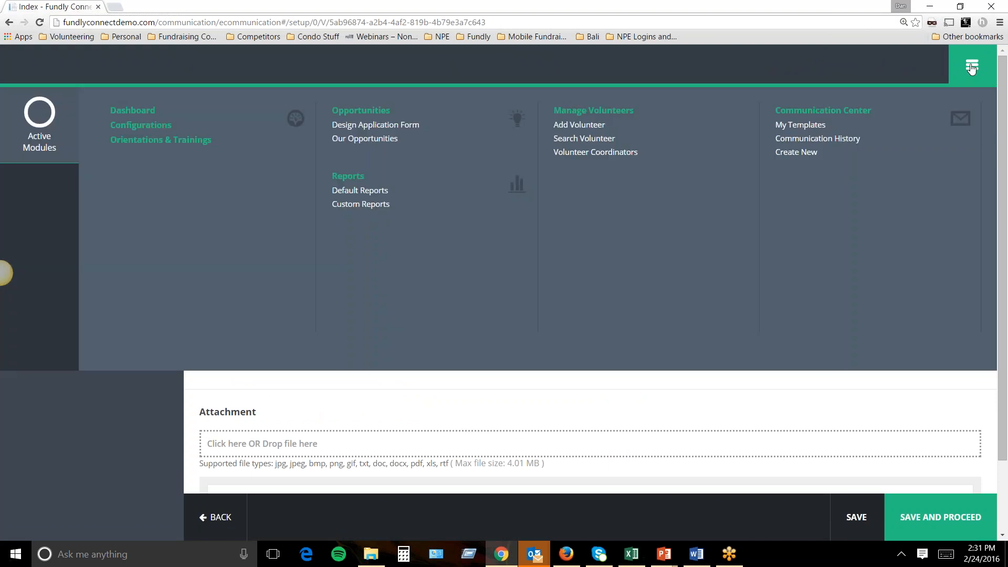
click(972, 68)
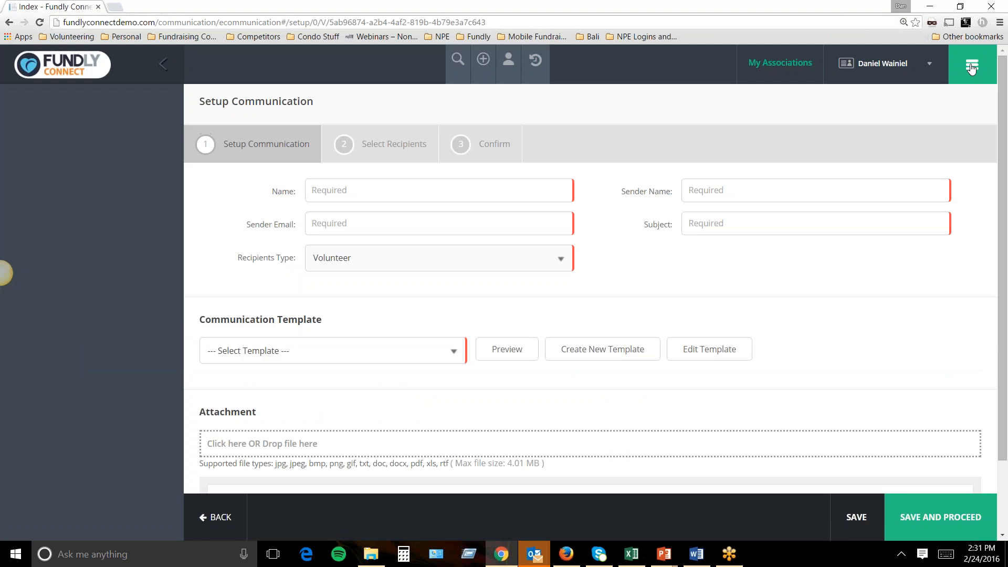
Look through the account options, My Associations list and the quick volunteer search.
click(905, 63)
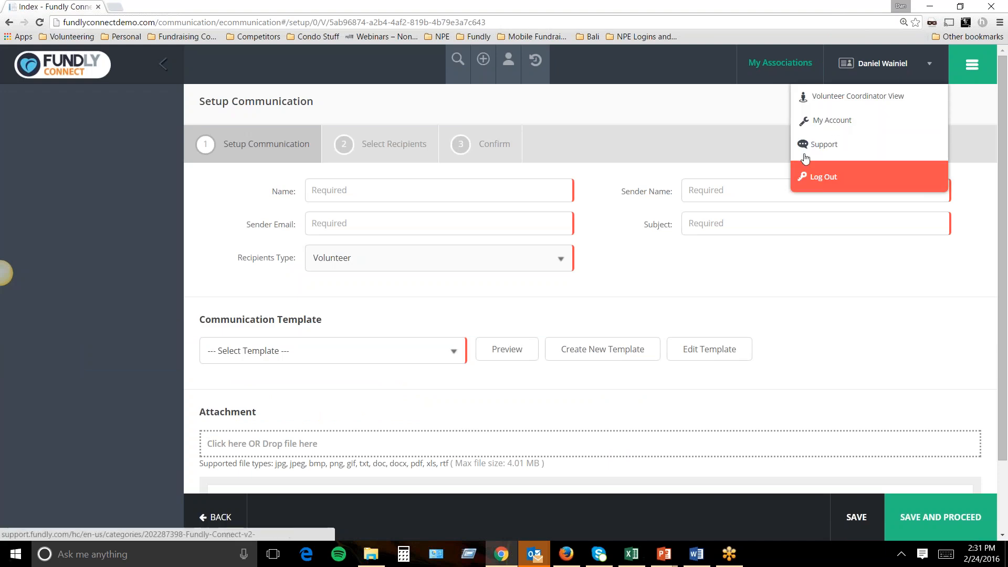
click(894, 64)
click(798, 64)
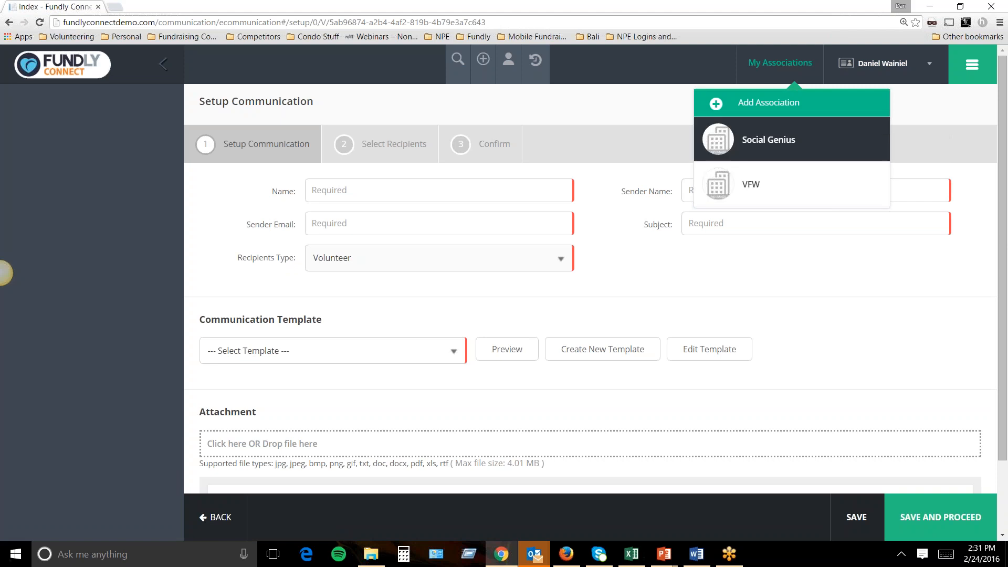
click(456, 68)
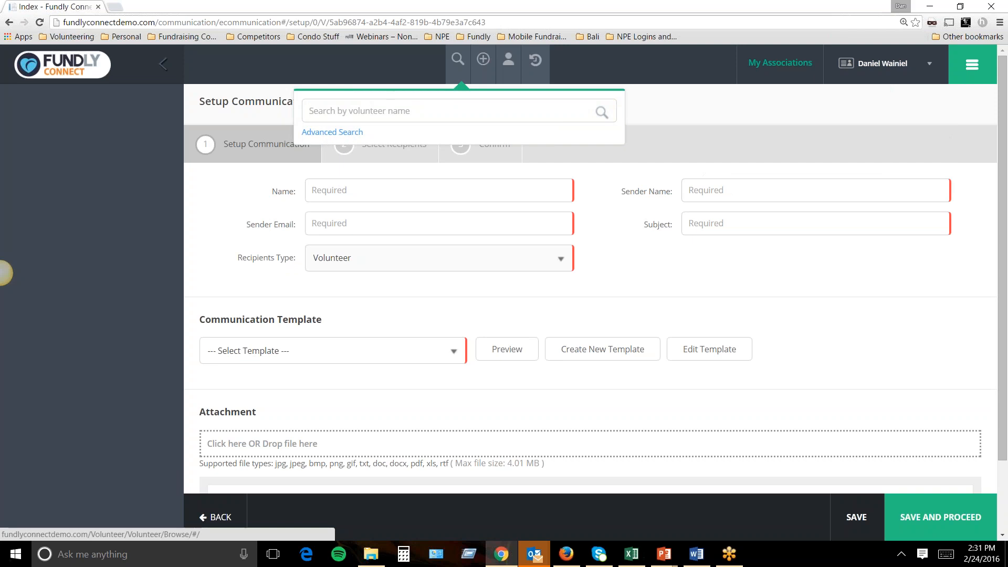
Browse the add-record menu and recent people, then open a recently viewed volunteer's profile.
click(485, 71)
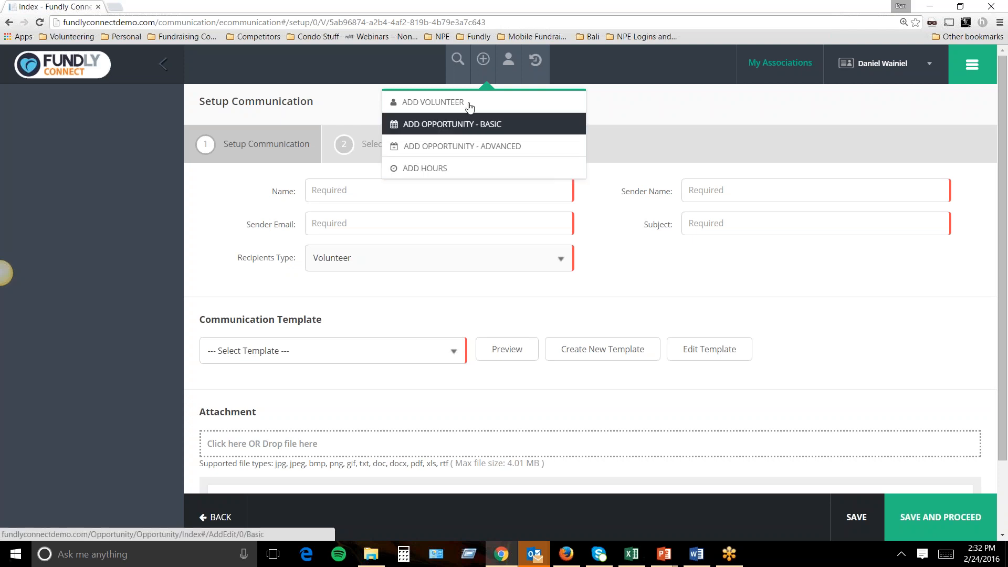
click(503, 71)
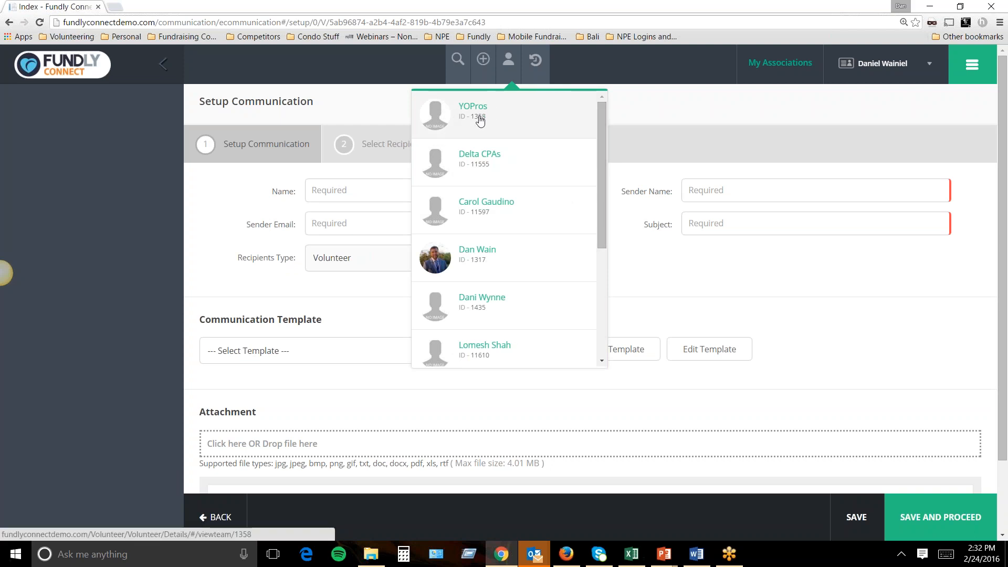
drag(603, 174, 554, 235)
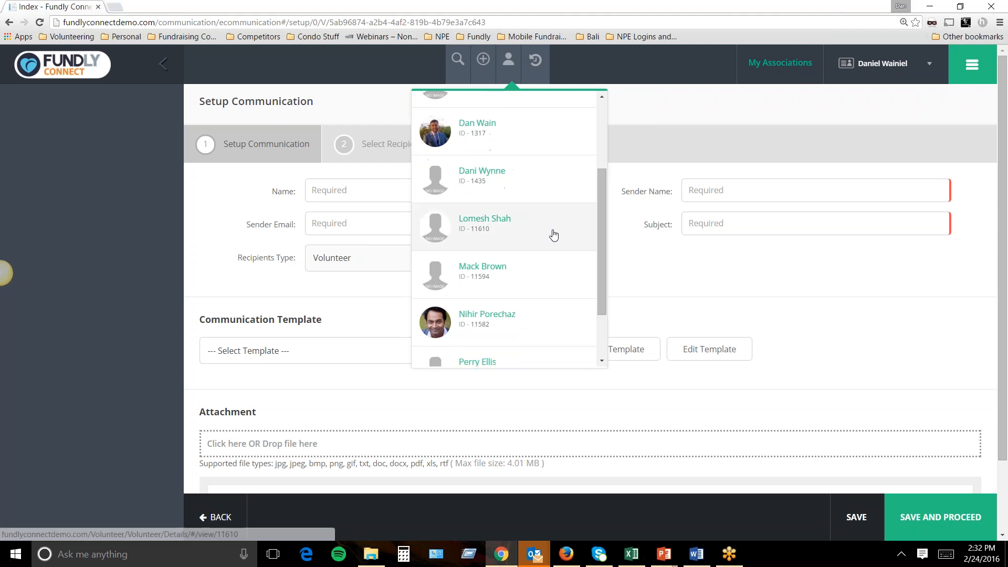
click(472, 320)
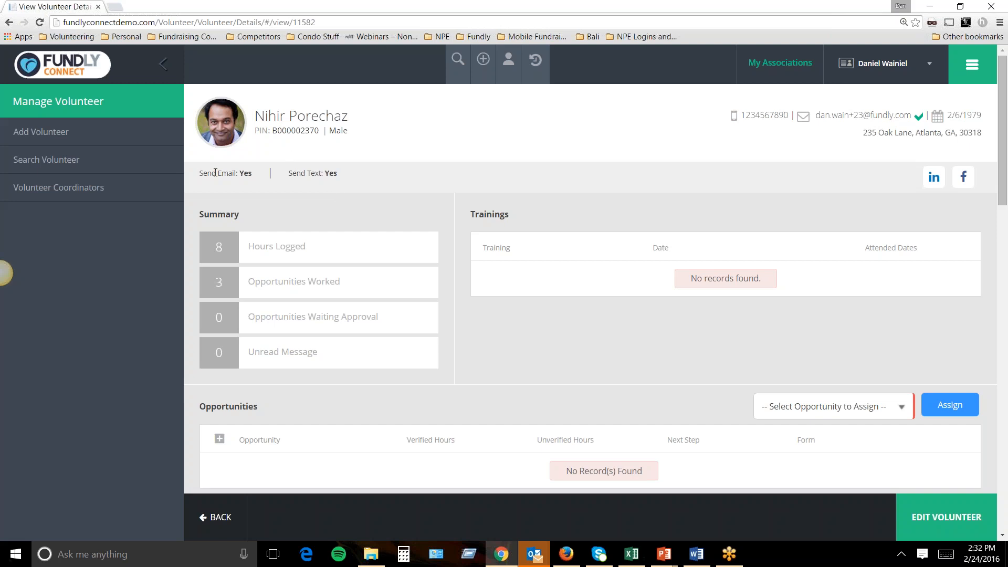
drag(203, 176, 251, 176)
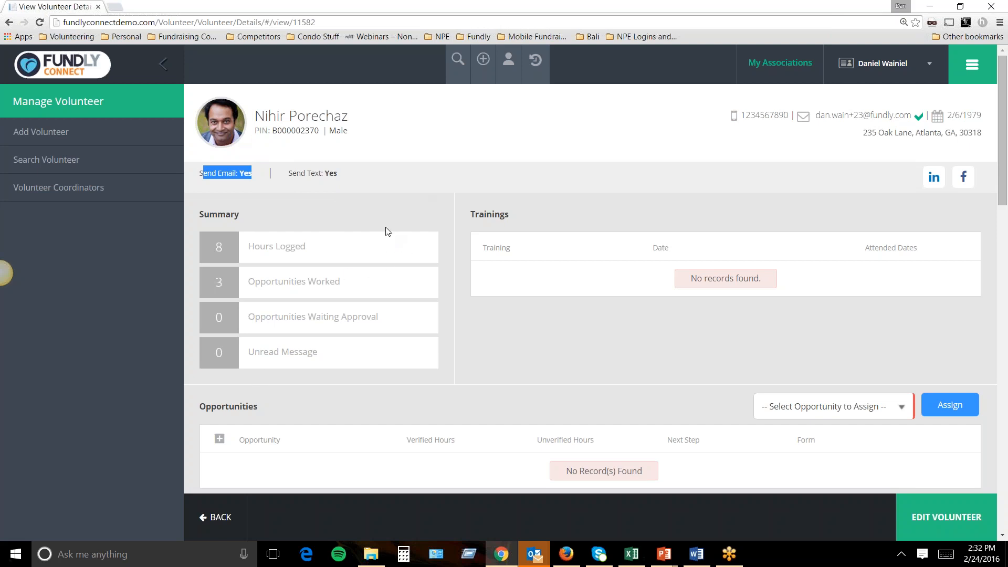
drag(508, 214, 473, 214)
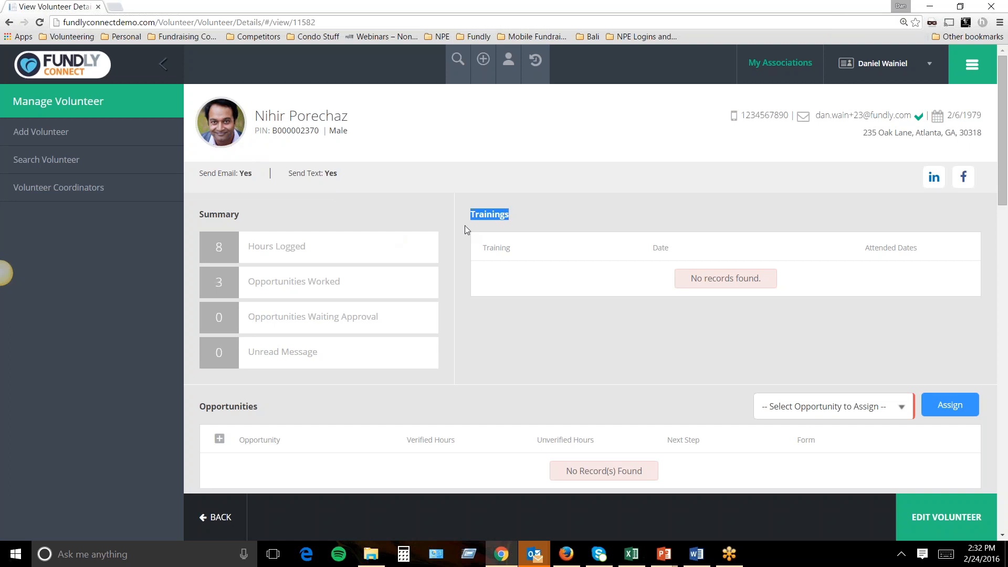
scroll(532, 250, down, 4)
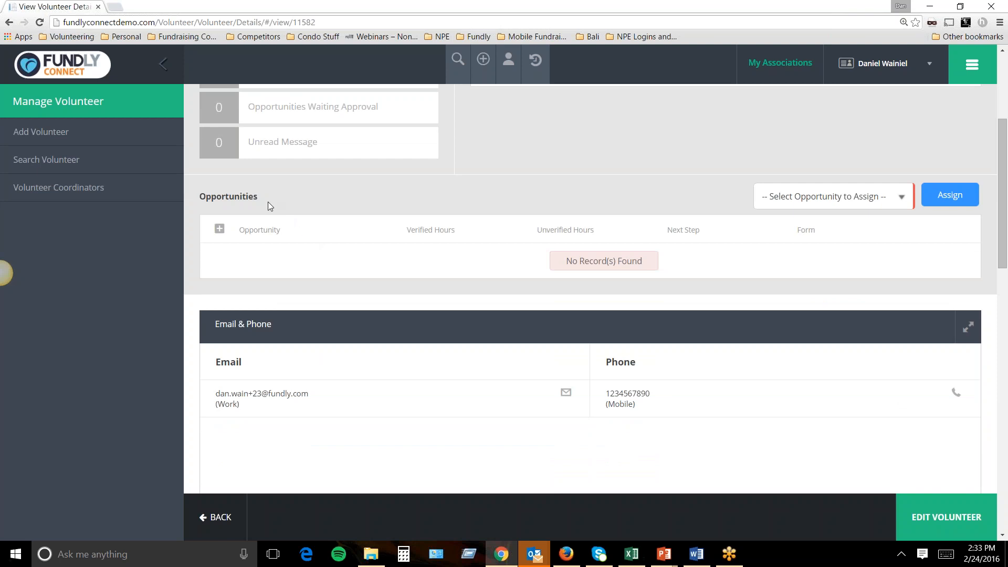
drag(268, 202, 199, 197)
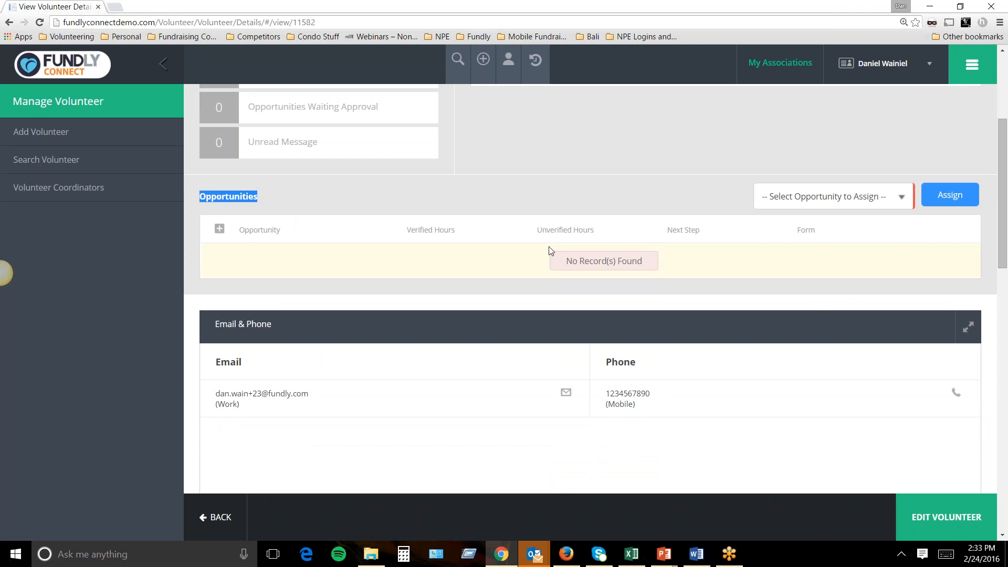
click(829, 195)
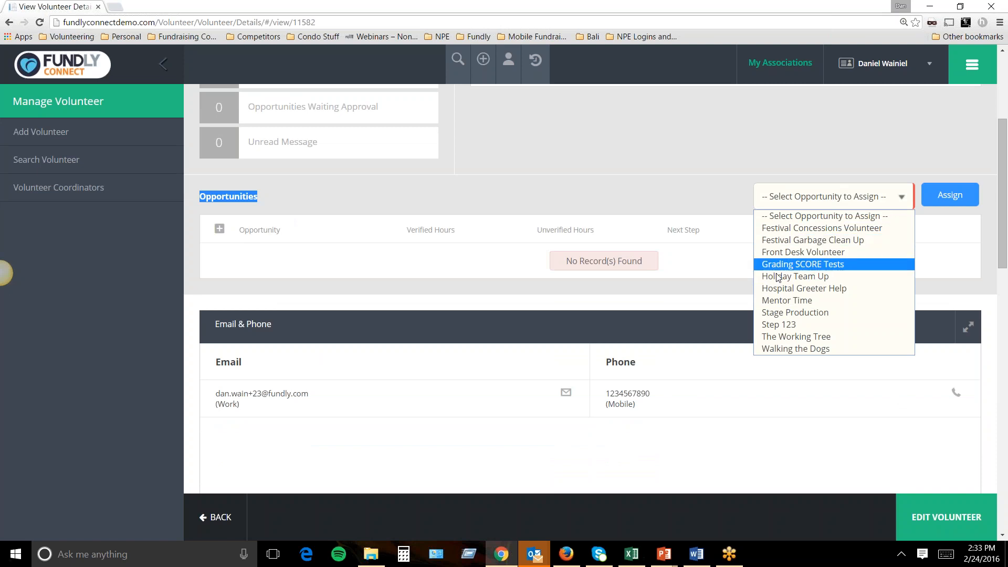
click(700, 183)
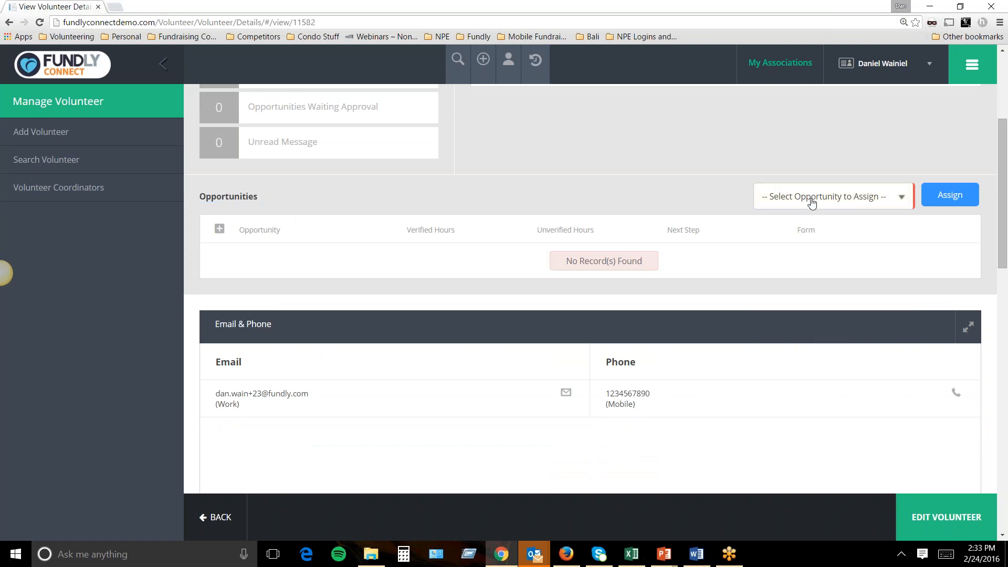
click(845, 199)
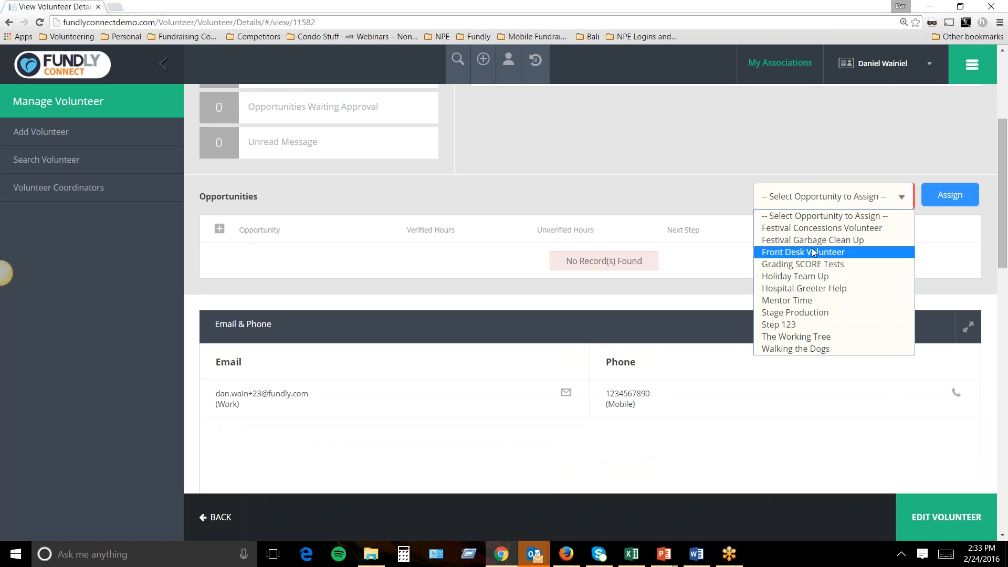
click(738, 187)
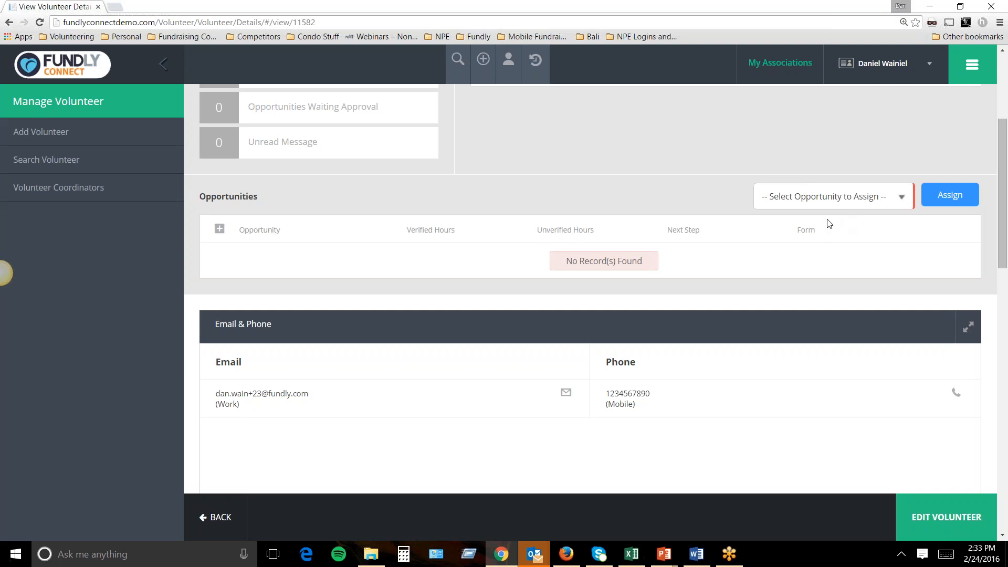
Assign Festival Garbage Clean Up to the volunteer and open its scheduling.
click(824, 206)
click(790, 243)
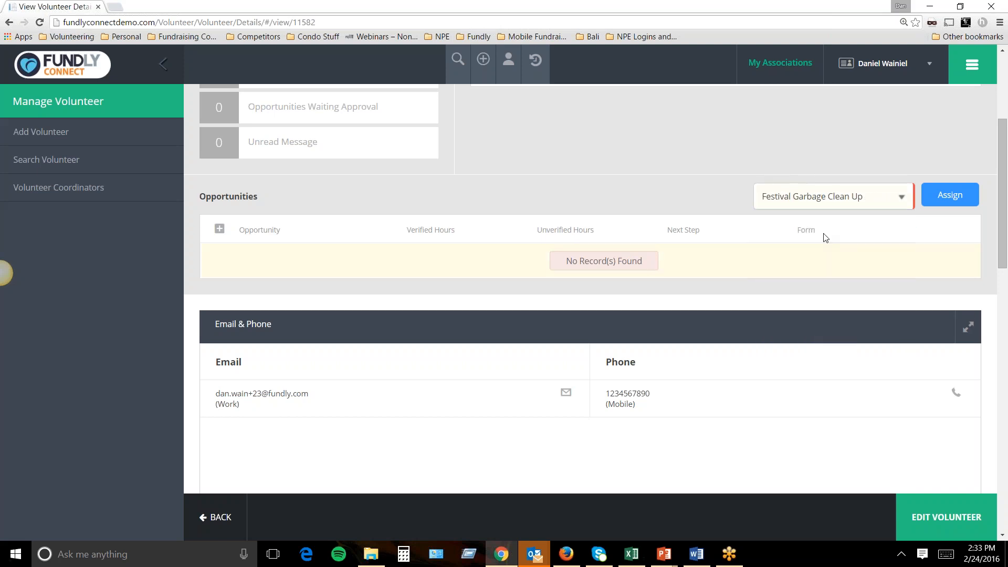
click(941, 204)
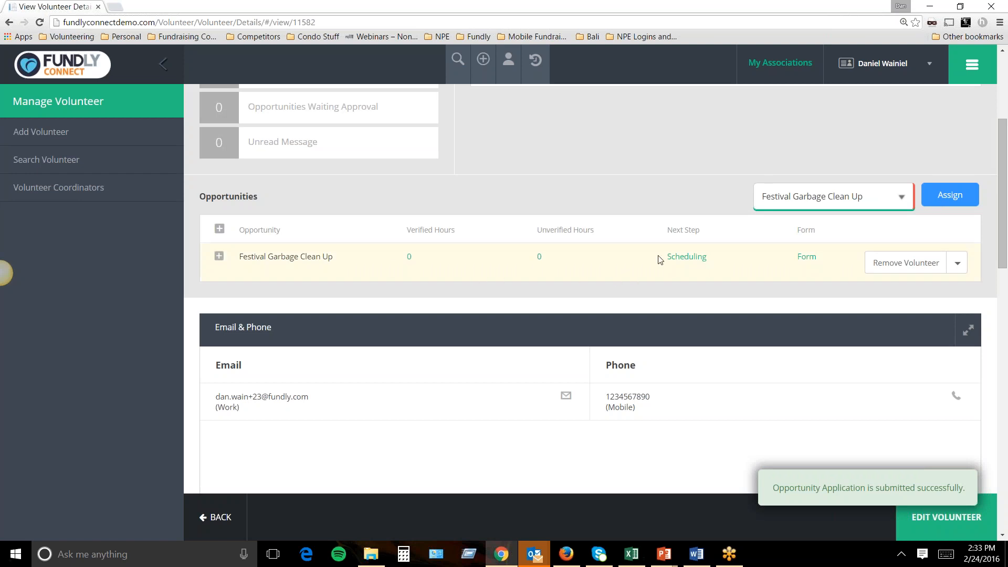
drag(672, 236, 701, 237)
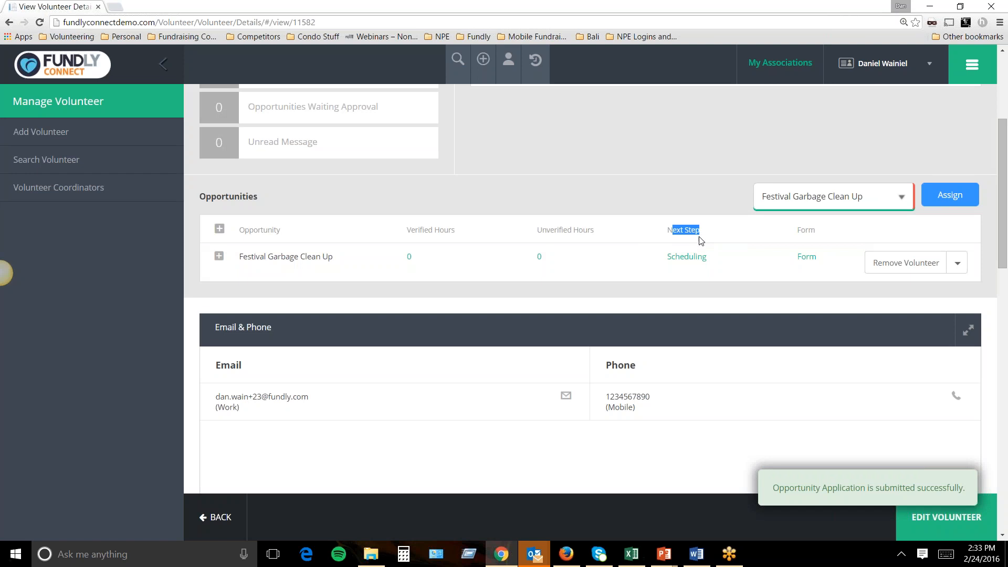
click(683, 260)
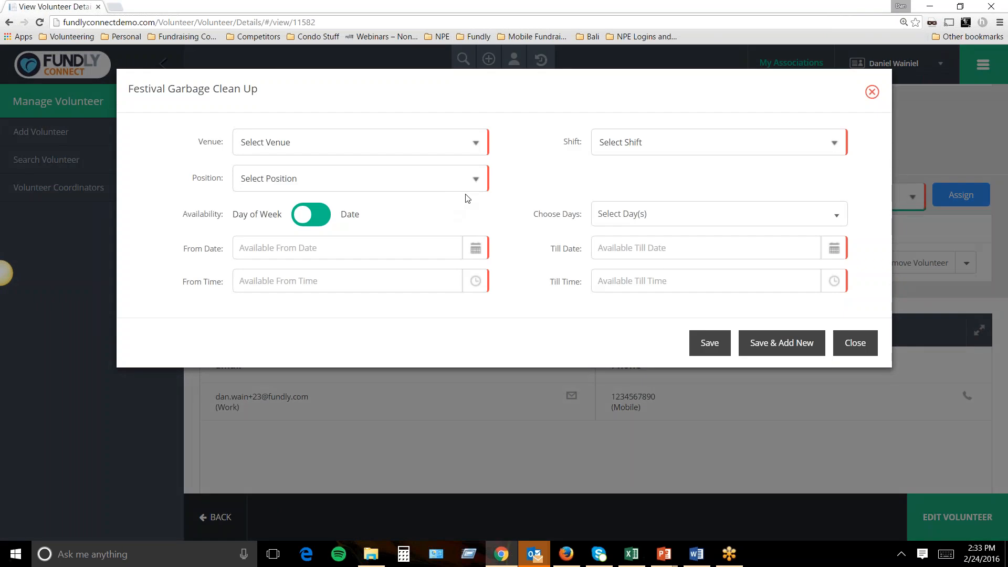
Schedule at Shakey Trees Festival Main Stage on the Morning shift, then close the dialog.
click(481, 141)
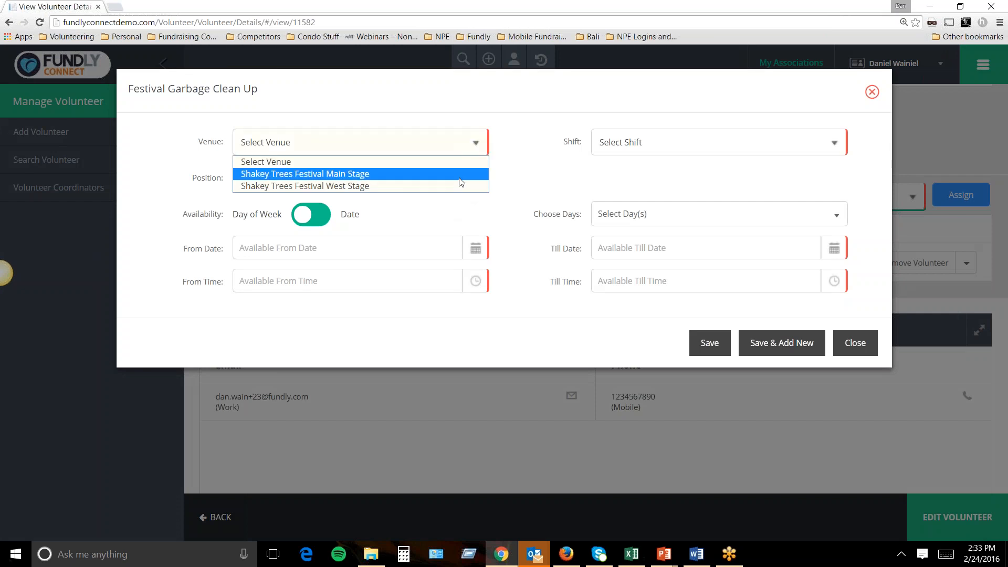
click(619, 149)
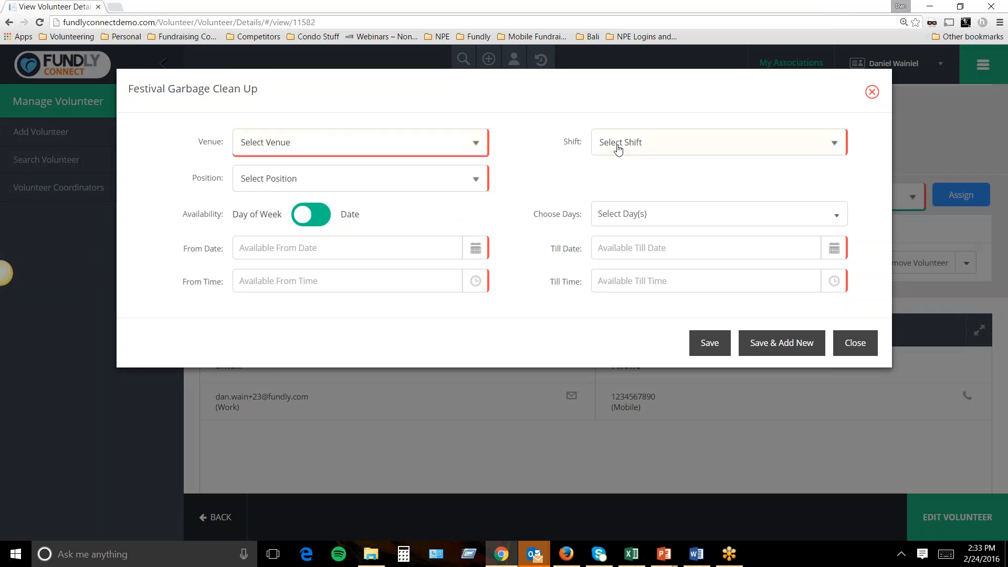
click(619, 149)
click(459, 142)
click(427, 174)
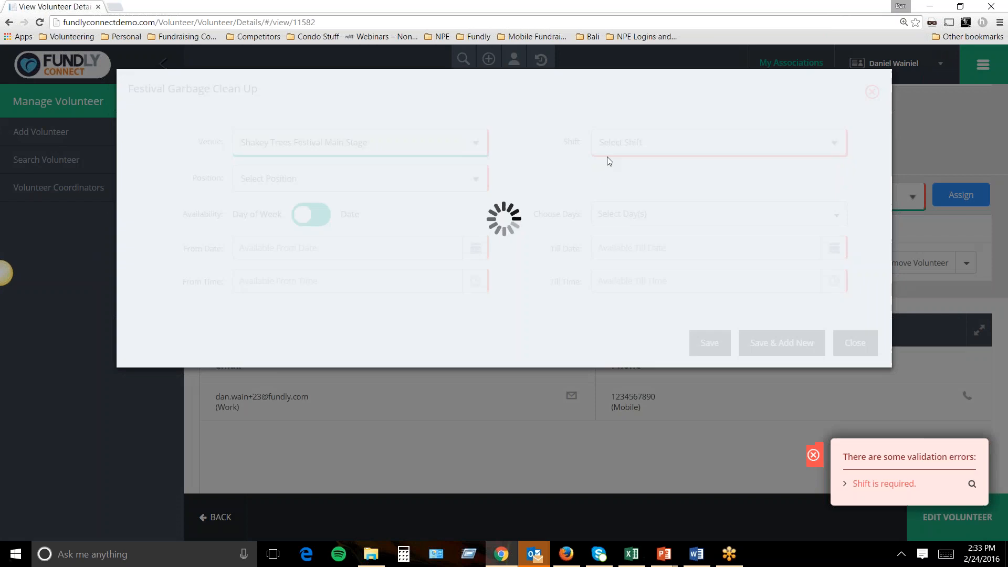
click(652, 143)
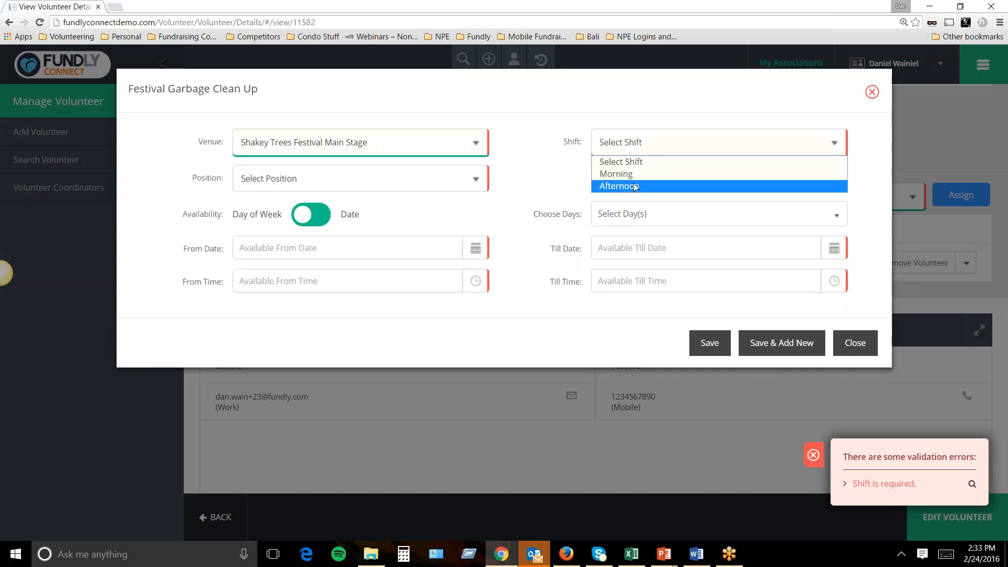
key(Up)
key(Return)
click(423, 177)
click(423, 177)
click(851, 376)
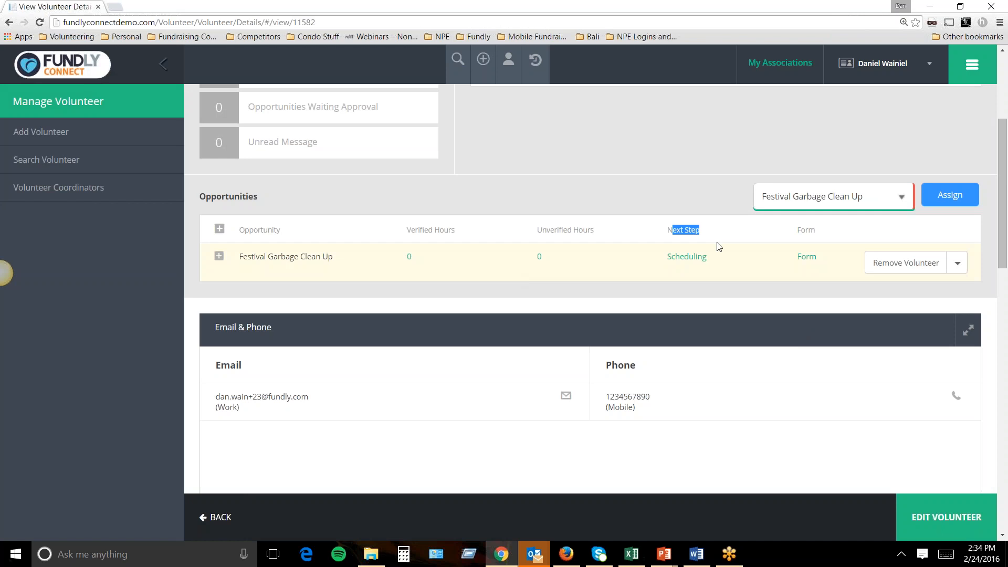
Scroll past Causes and Skills to the Volunteer dataset with its Emergency Responder? field.
click(695, 284)
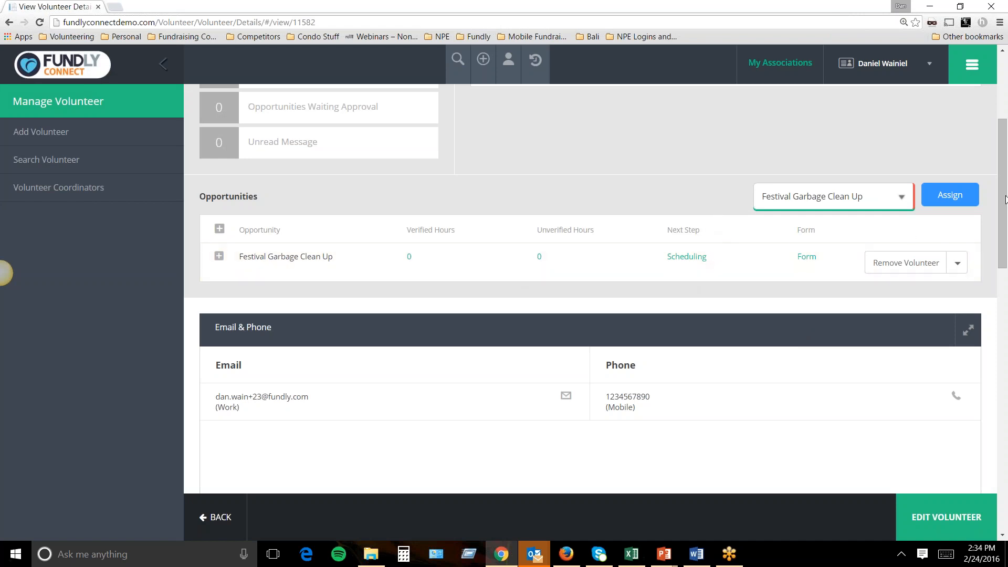
scroll(991, 231, down, 2)
scroll(981, 252, down, 4)
scroll(968, 305, down, 1)
scroll(957, 320, down, 1)
scroll(957, 321, down, 1)
scroll(956, 334, down, 4)
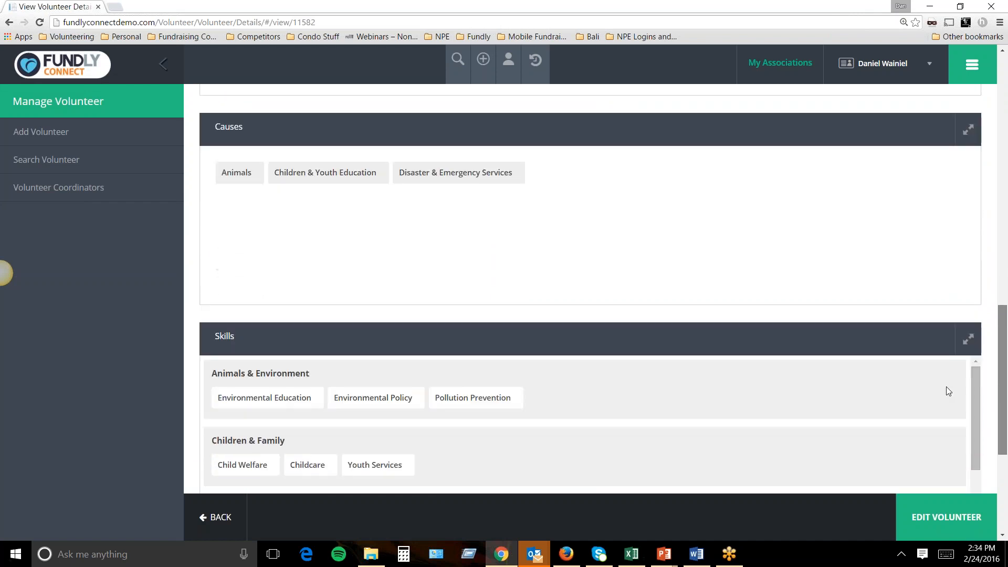
scroll(947, 394, down, 4)
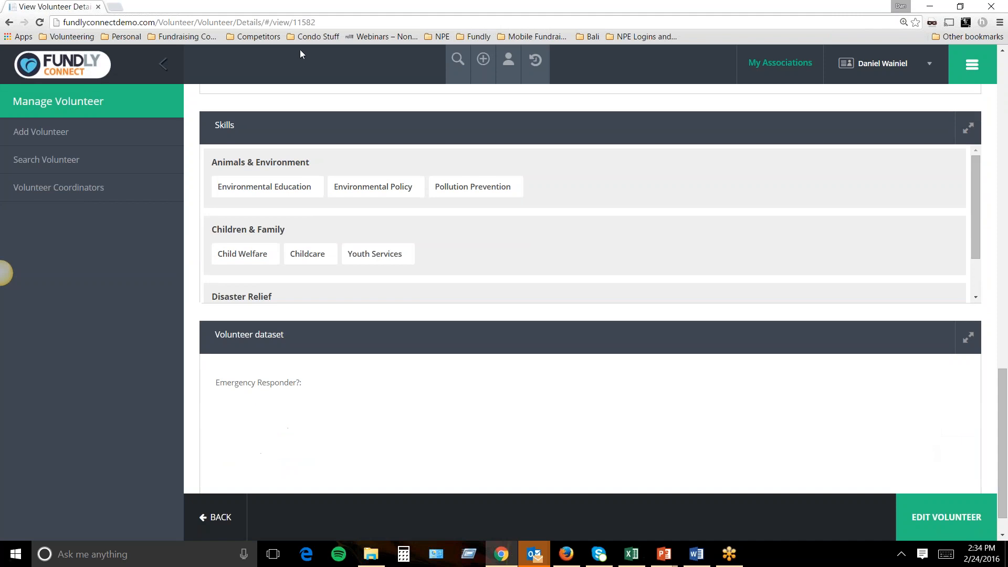
scroll(377, 276, down, 2)
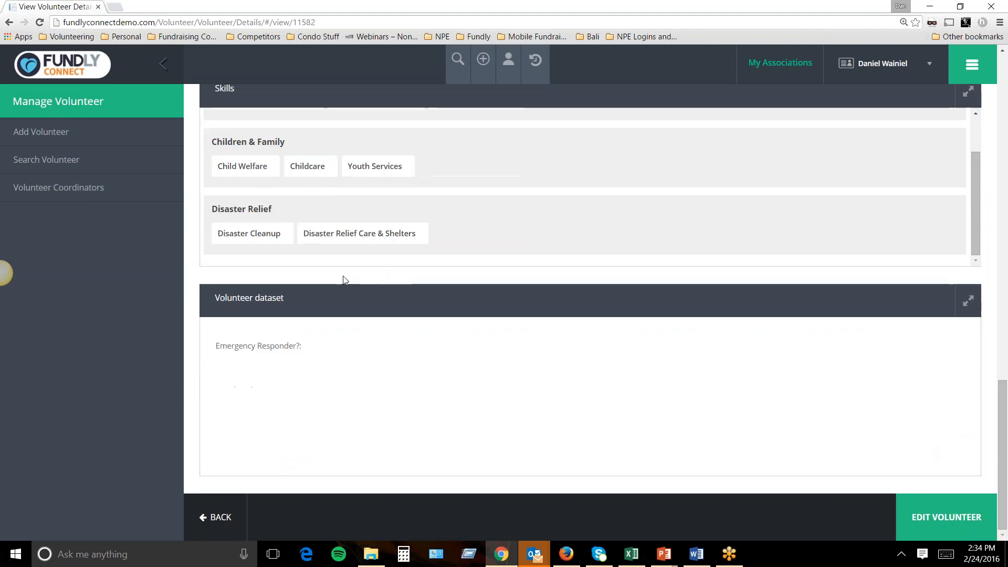
drag(215, 298, 292, 297)
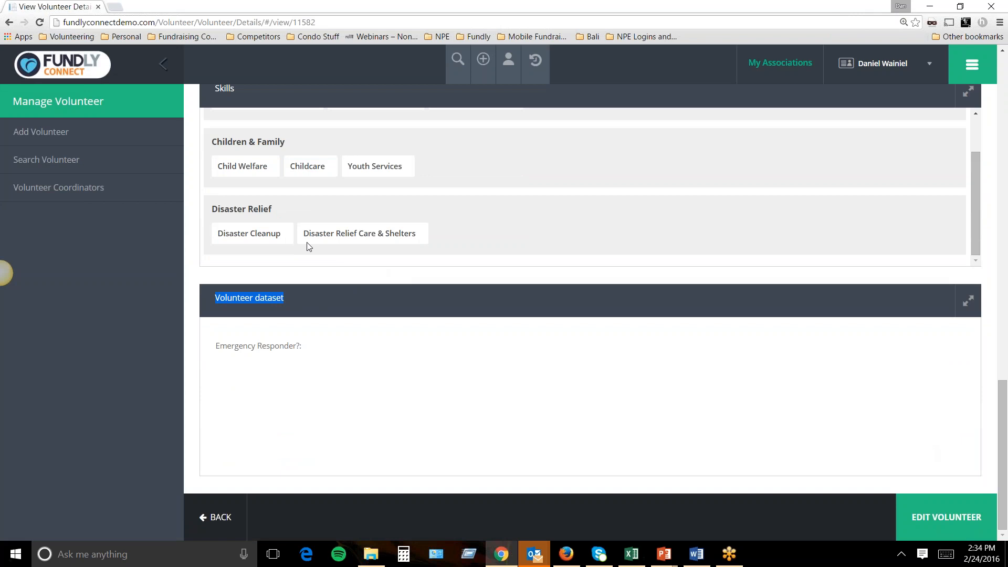
click(888, 510)
Open the volunteer's Manage Profile form for editing, review it, and bring up the quick-add options.
click(924, 517)
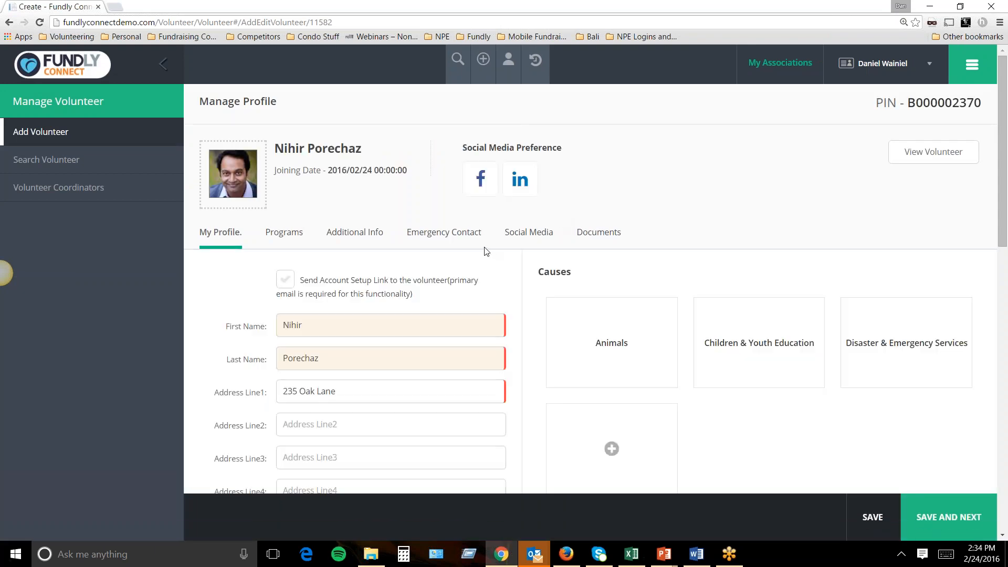
scroll(484, 252, down, 1)
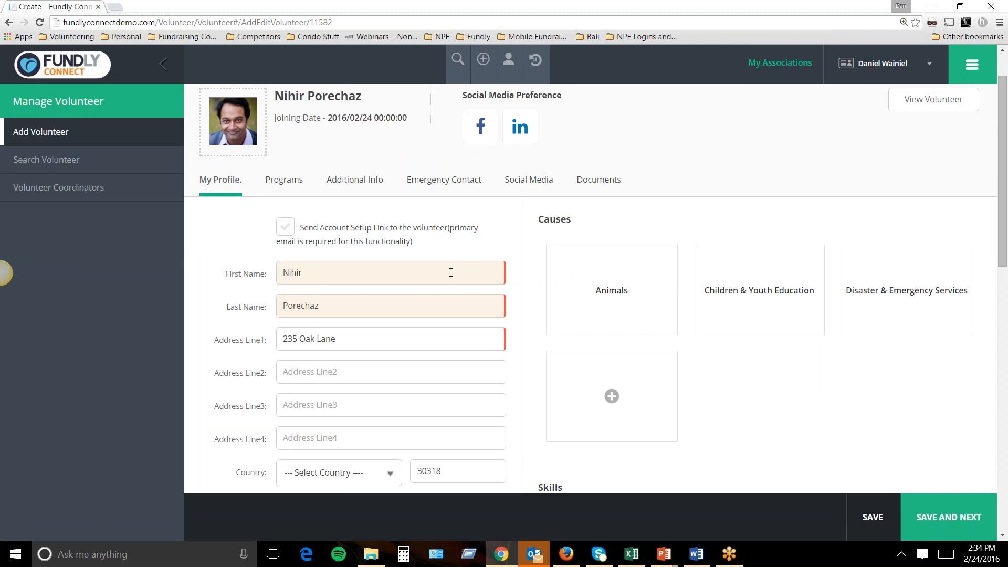
scroll(438, 269, down, 9)
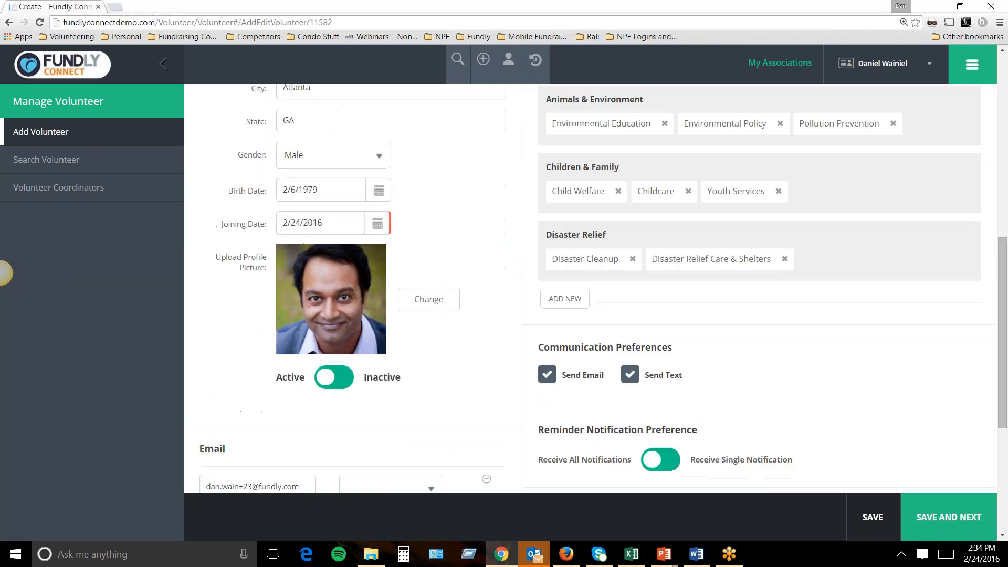
scroll(441, 269, down, 2)
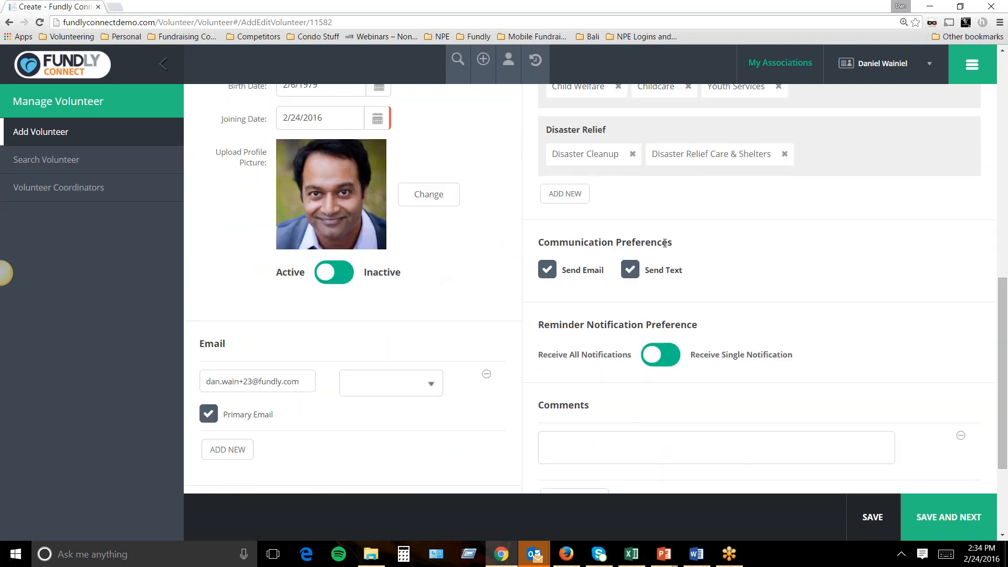
scroll(450, 292, down, 3)
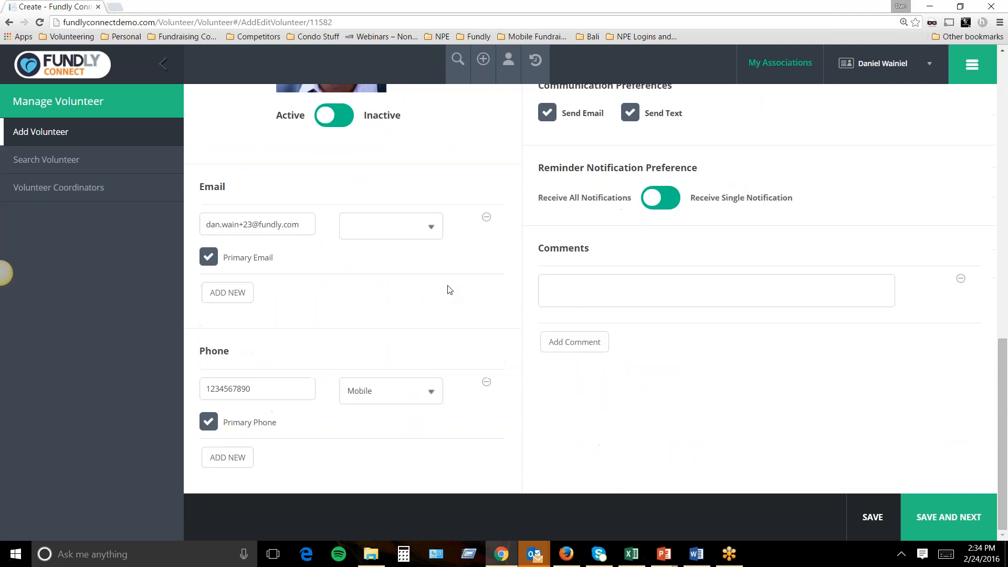
scroll(450, 288, up, 7)
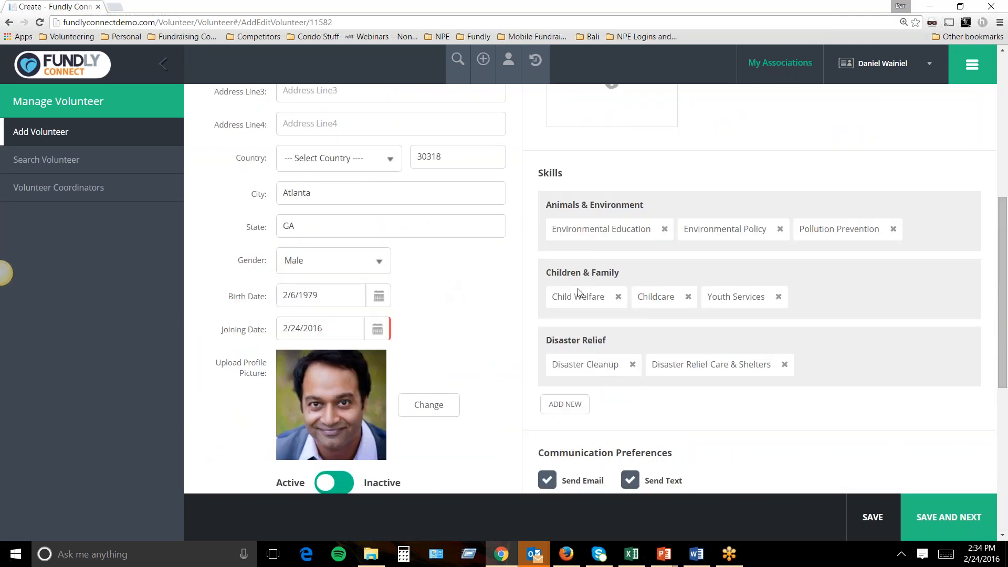
scroll(557, 404, up, 5)
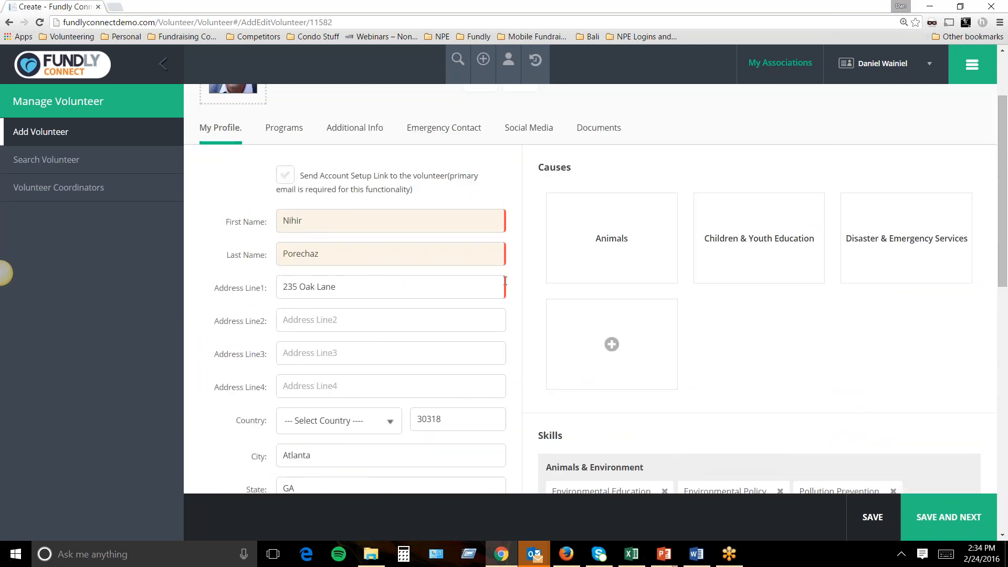
scroll(505, 243, up, 2)
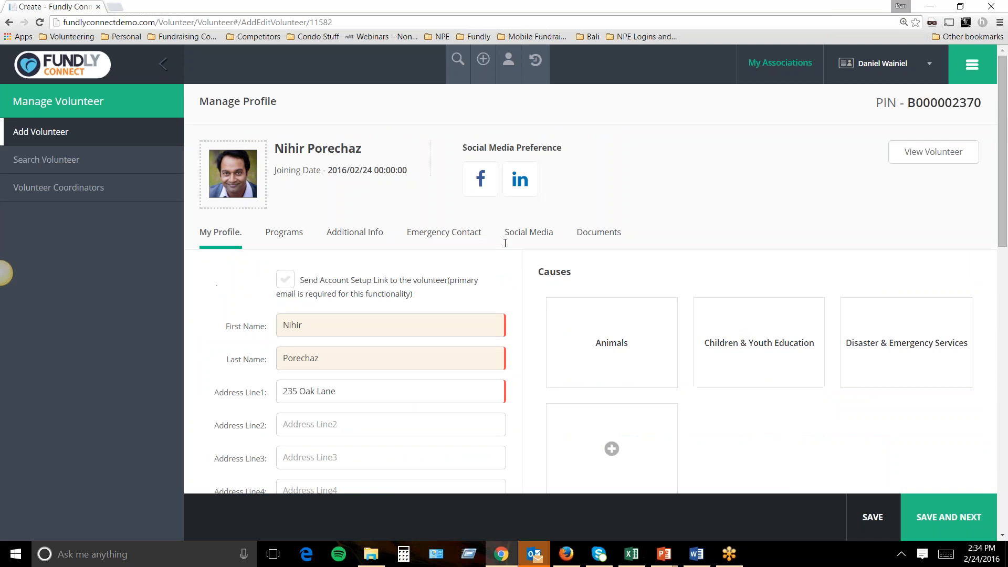
click(484, 59)
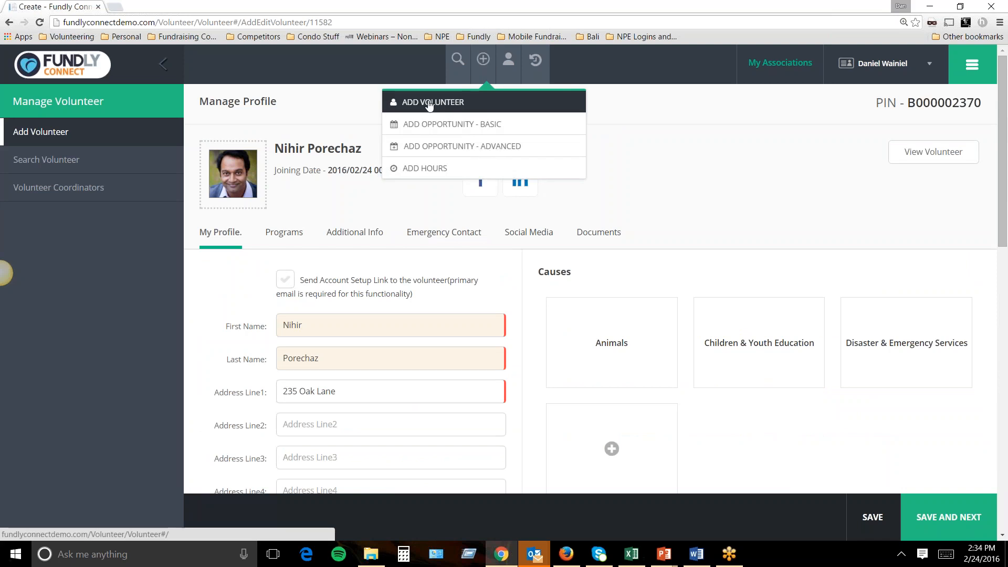
Start a new volunteer record and enter the volunteer's first and last name.
click(429, 103)
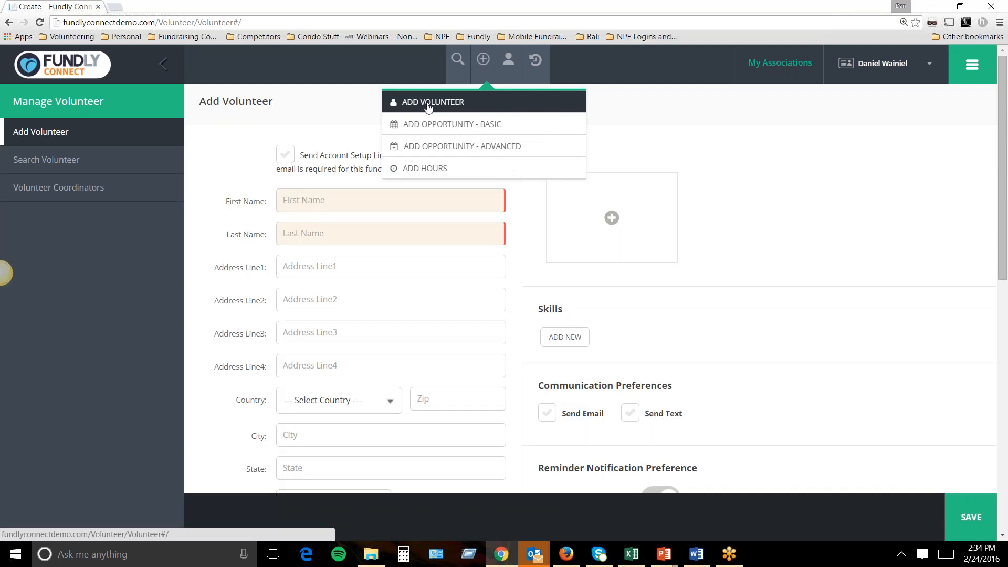
click(340, 190)
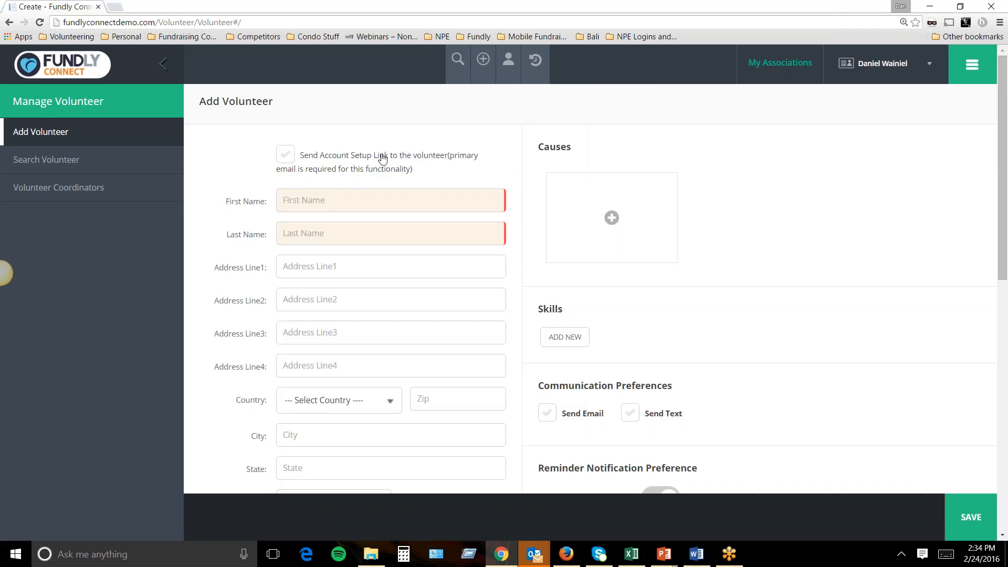
drag(381, 154, 382, 153)
click(410, 198)
key(Tab)
click(387, 276)
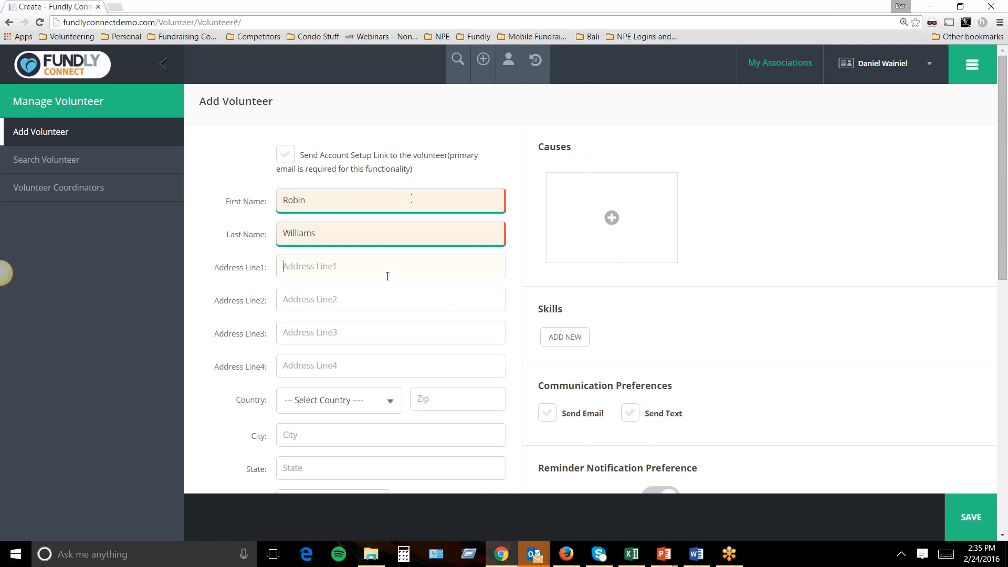
Turn on Send Account Setup Link and review the rest of the Add Volunteer form.
click(287, 157)
scroll(307, 267, down, 2)
scroll(306, 270, up, 2)
scroll(397, 171, down, 3)
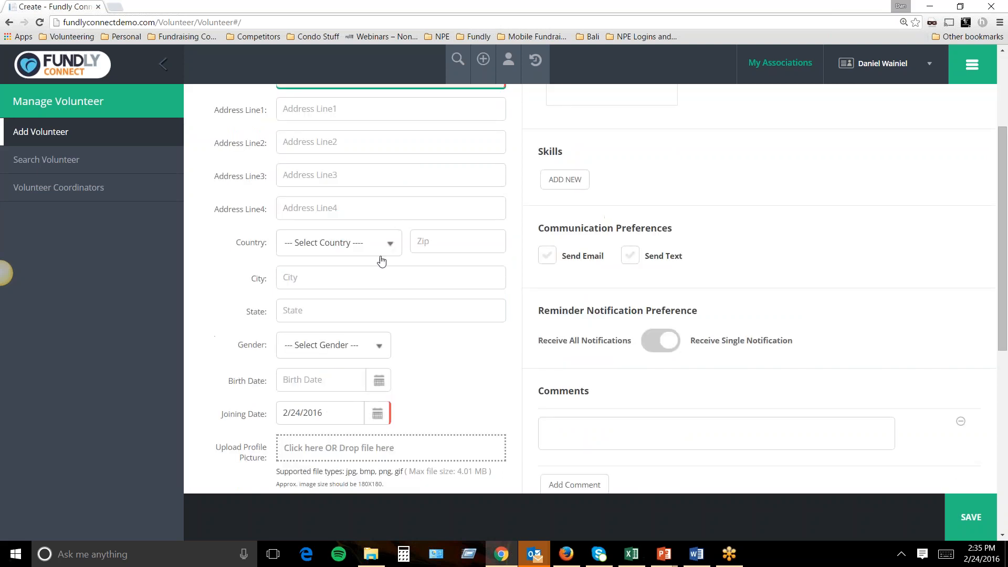
scroll(399, 247, down, 2)
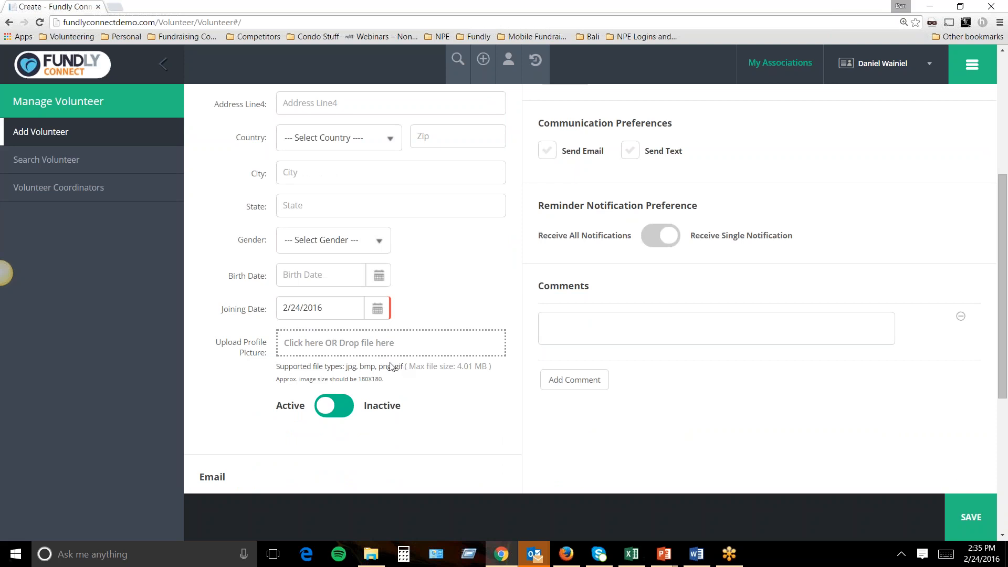
scroll(387, 347, up, 5)
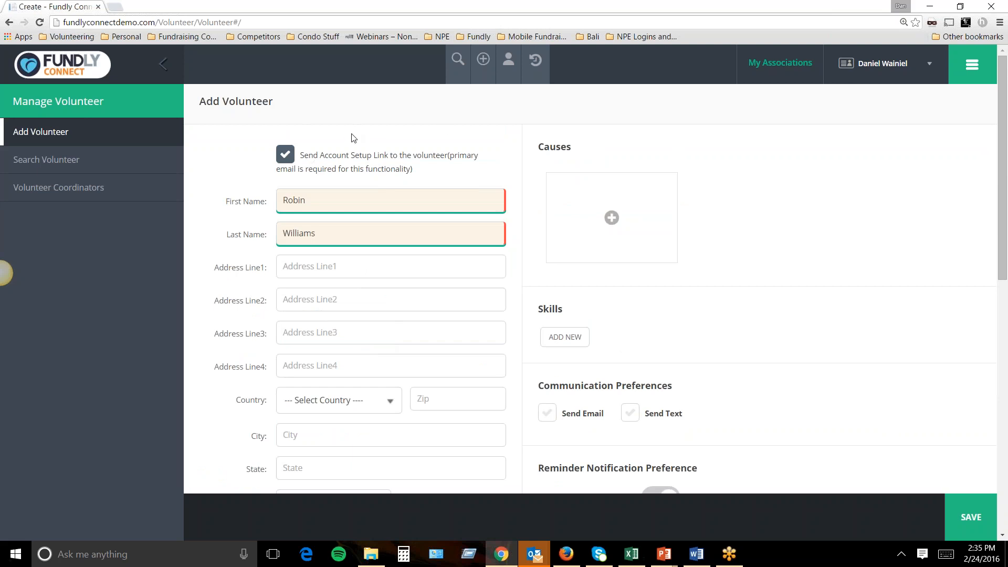
click(484, 62)
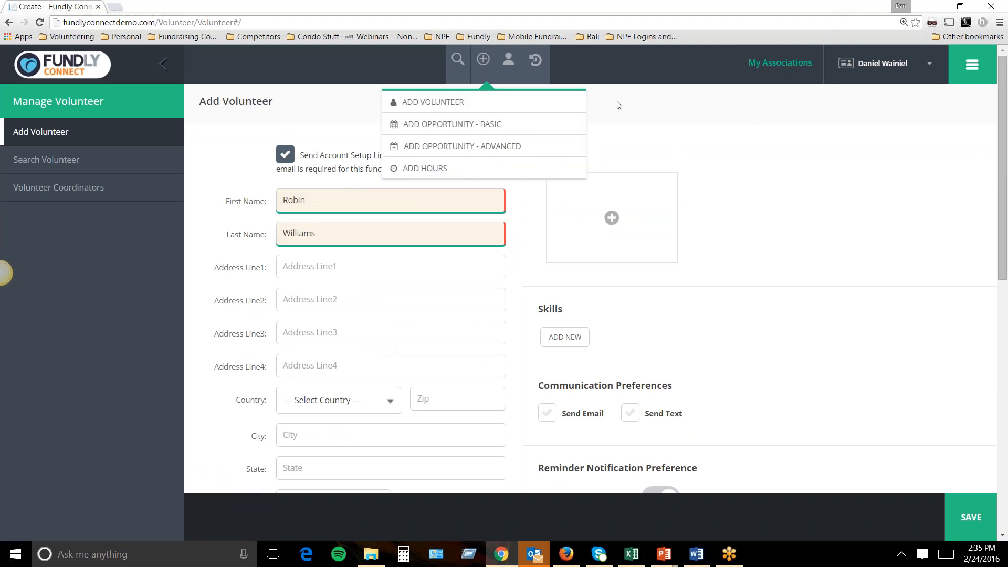
Go to a recently viewed volunteer's details page from Recent Visits and show the module navigation.
click(544, 80)
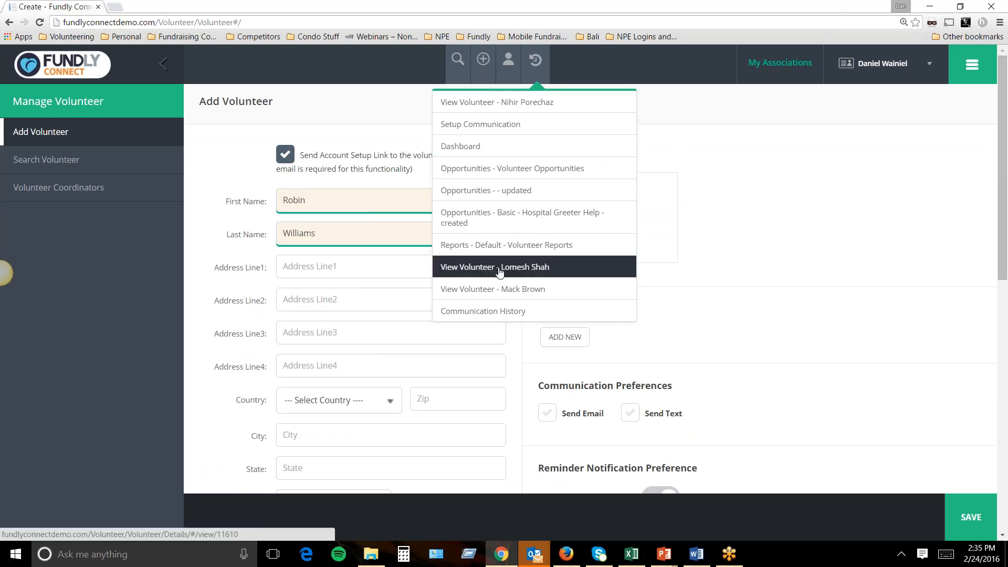
click(499, 290)
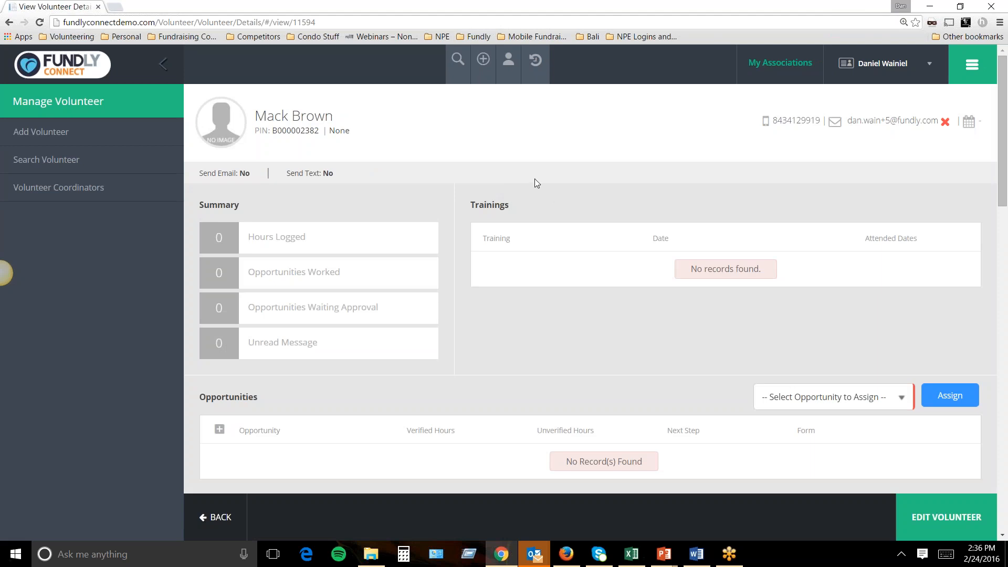
click(959, 66)
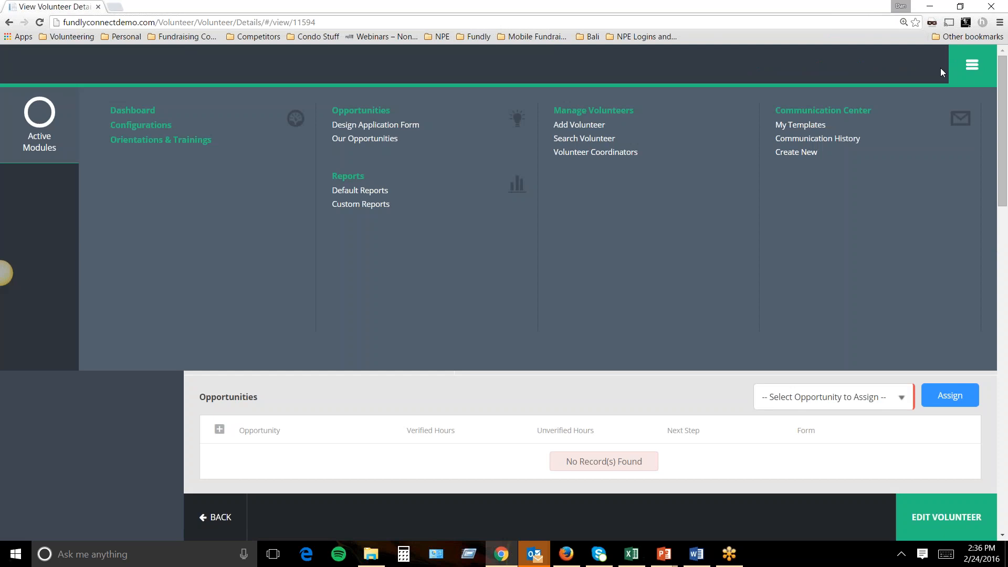
From the Dashboard, open the Volunteer Opportunities list of 11 active opportunities.
click(150, 109)
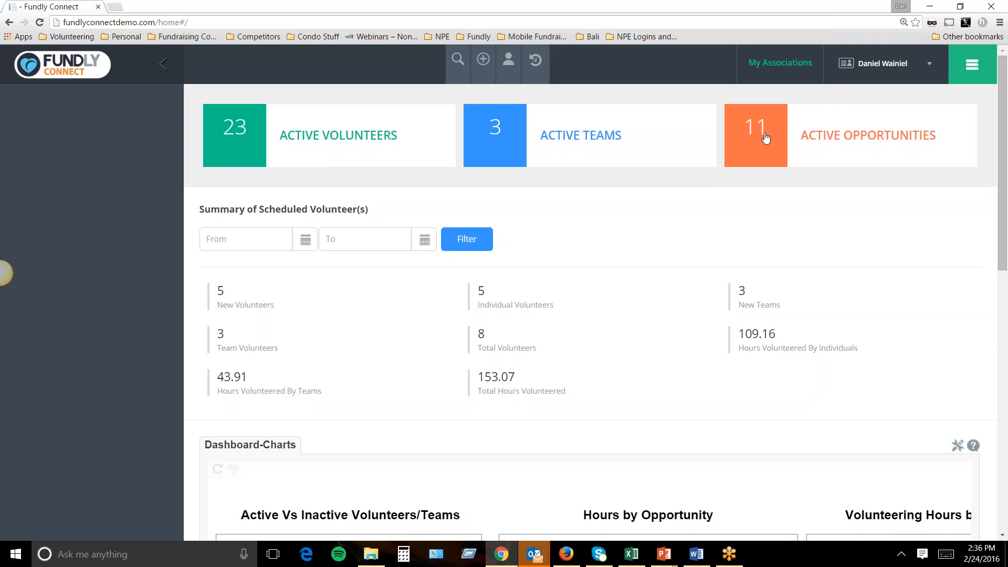
click(776, 139)
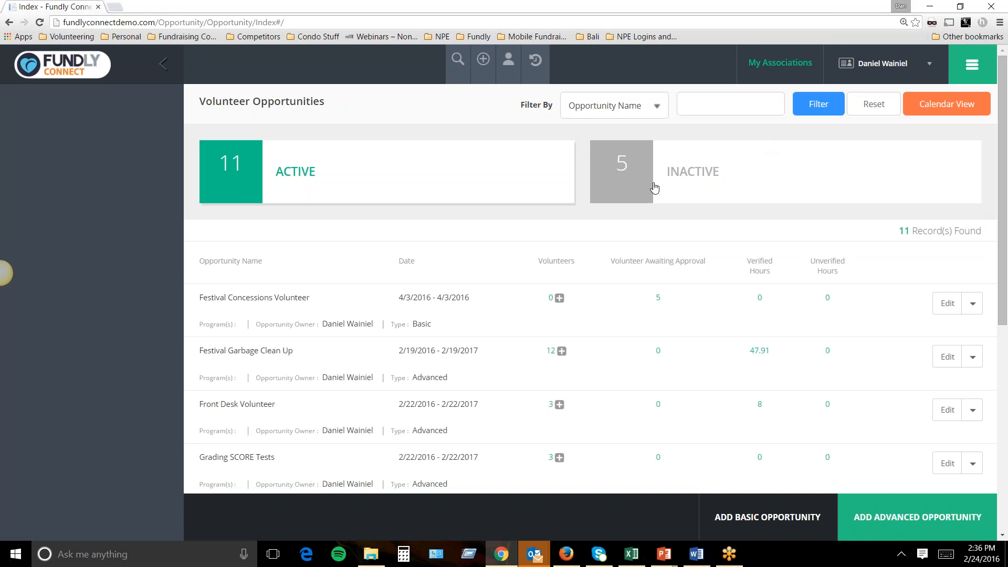
click(965, 72)
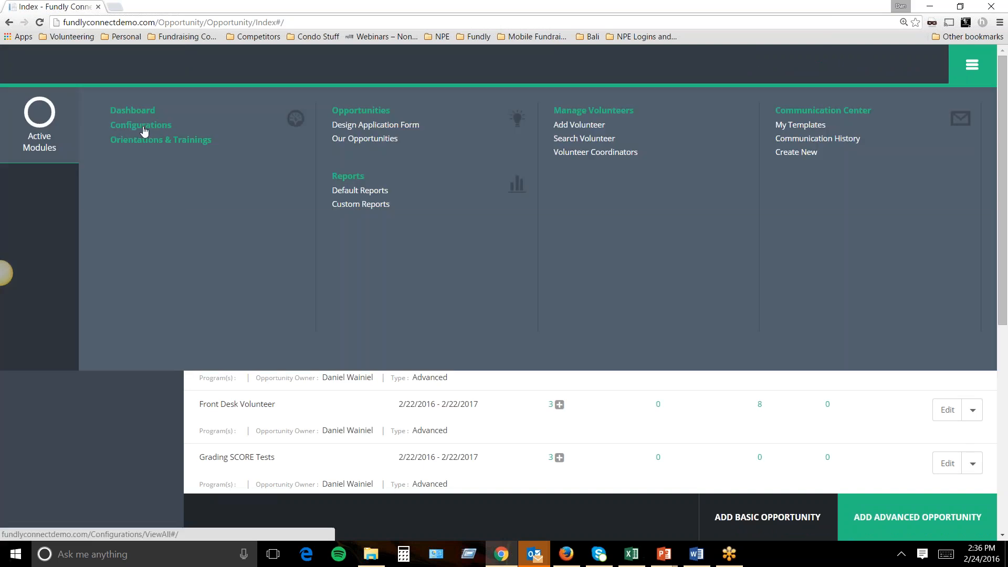
Go to Configurations and open the Activity Types list of 22 records.
click(144, 131)
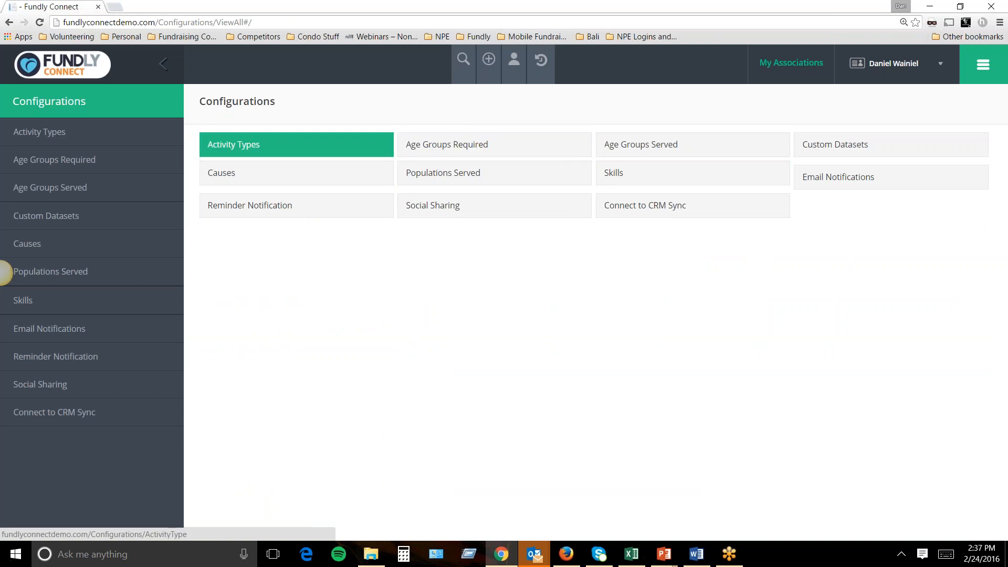
click(349, 150)
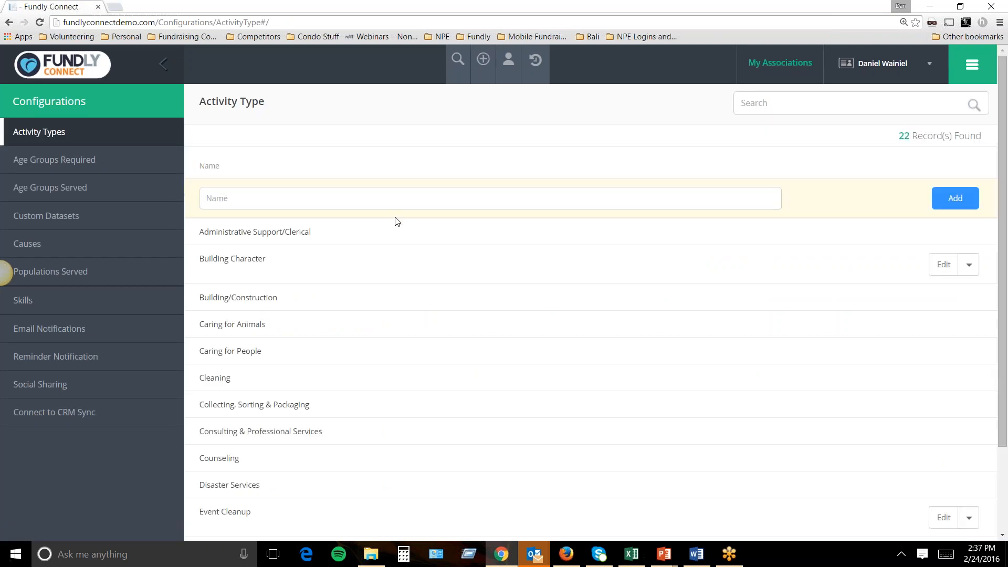
Add 'Sports and Rec' as a new activity type and check it appears in the list.
click(435, 202)
text(Sp)
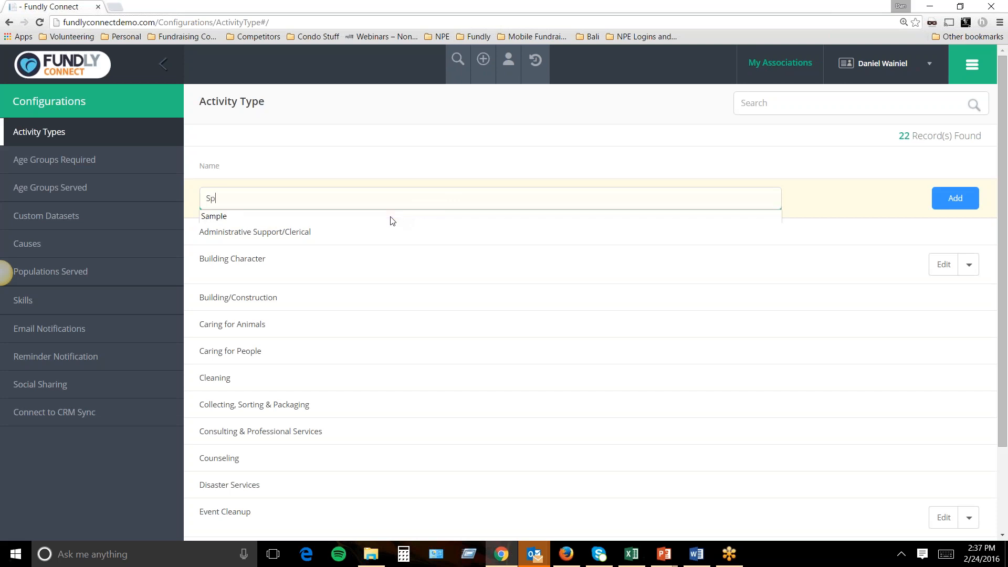
text(orts and Rec)
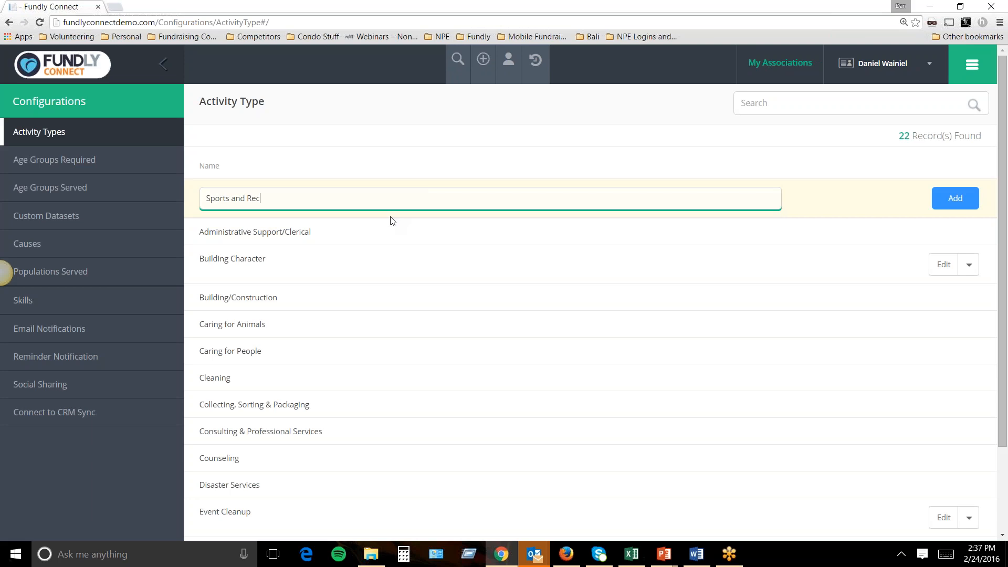
click(946, 201)
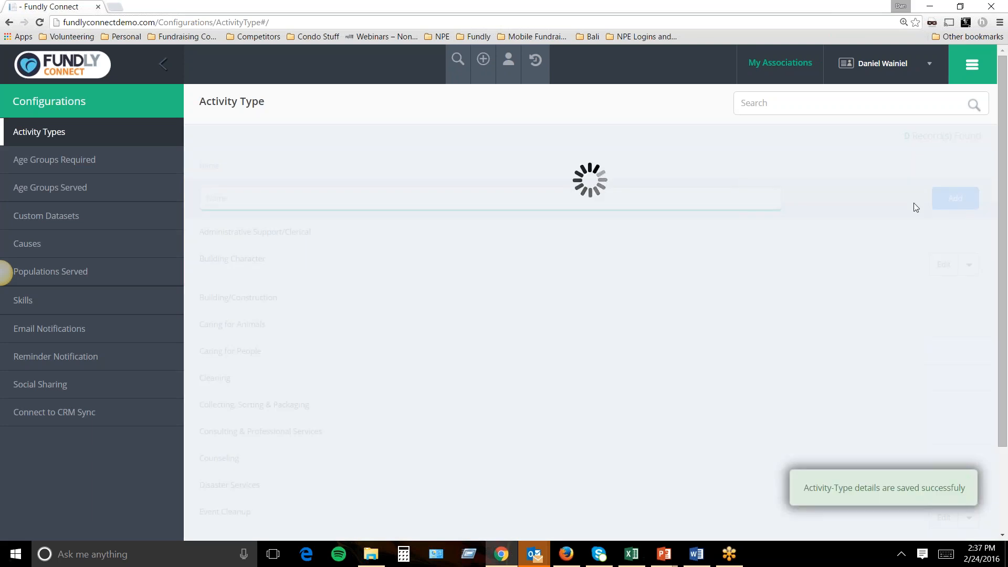
scroll(318, 341, down, 2)
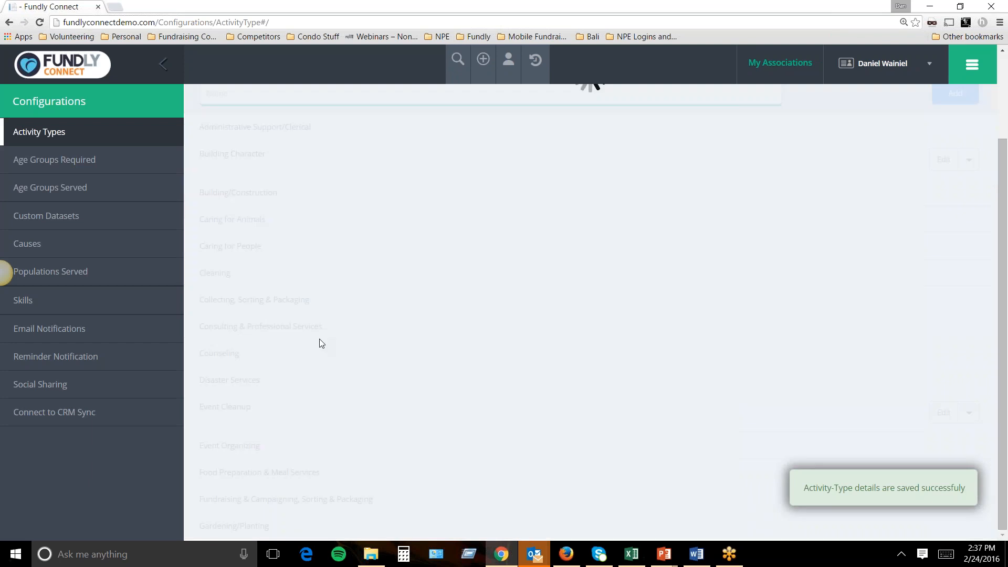
scroll(319, 344, down, 5)
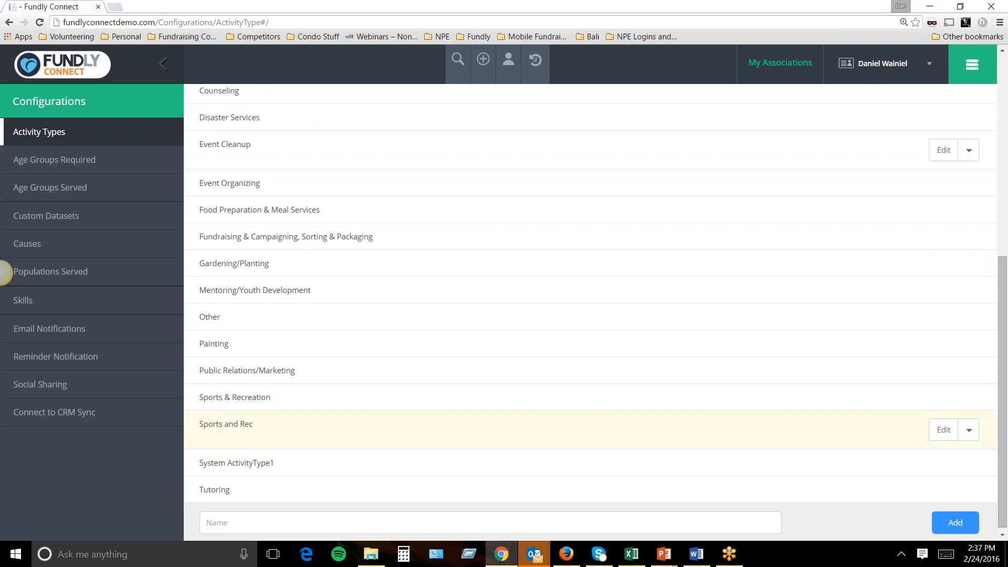
scroll(343, 357, up, 7)
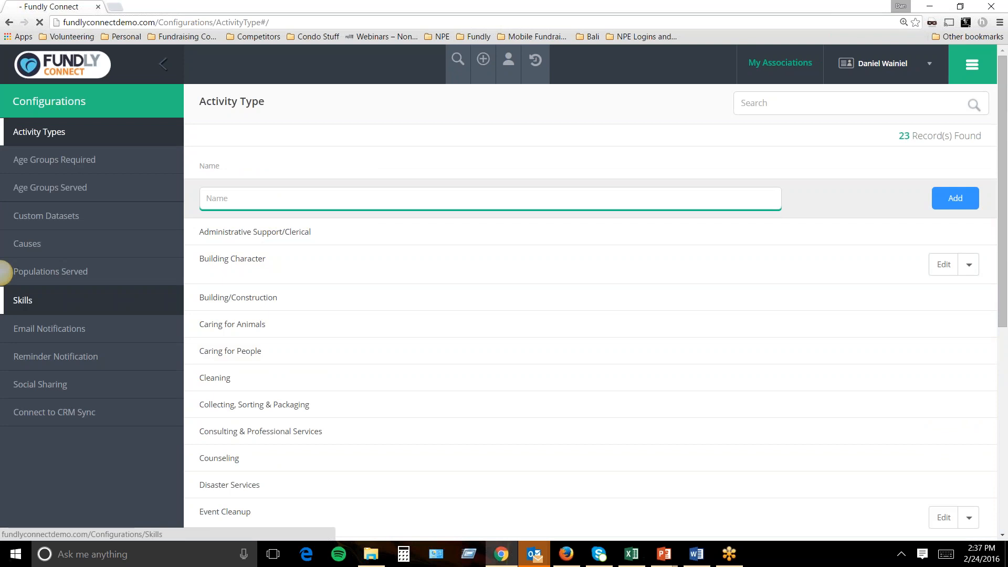
In Skills, create and save a new parent skill named 'Hospital Administration'.
click(76, 300)
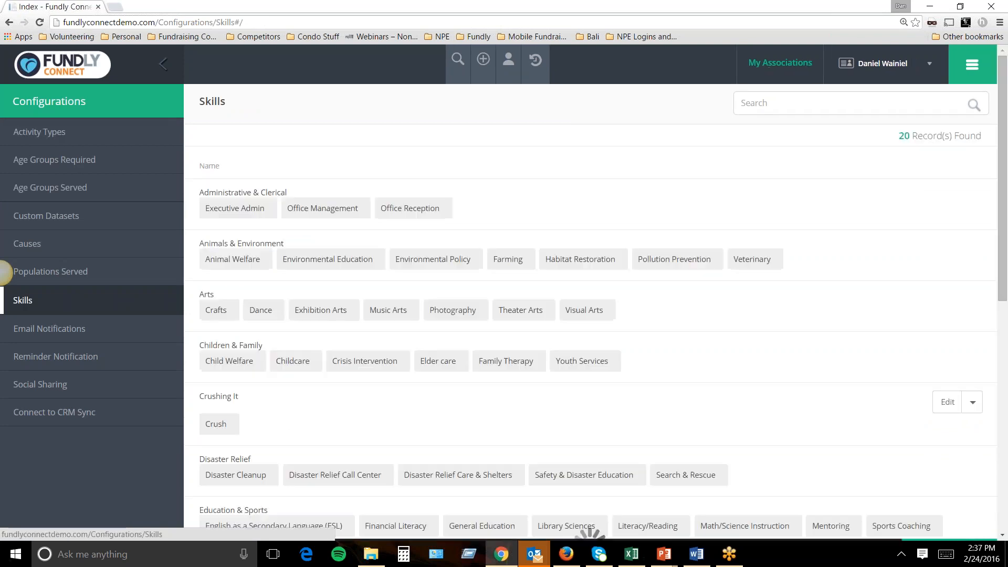
click(961, 517)
click(774, 112)
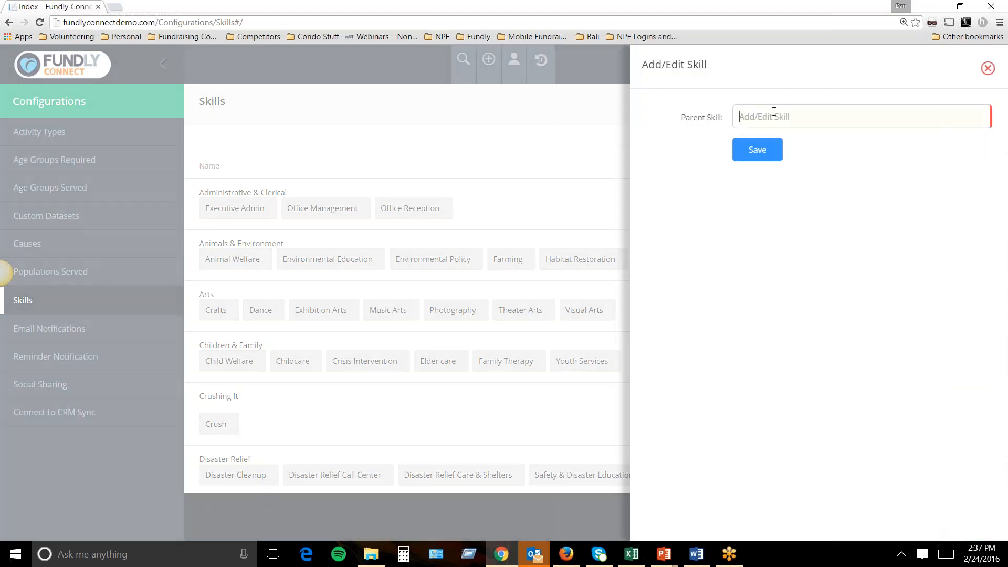
text(O)
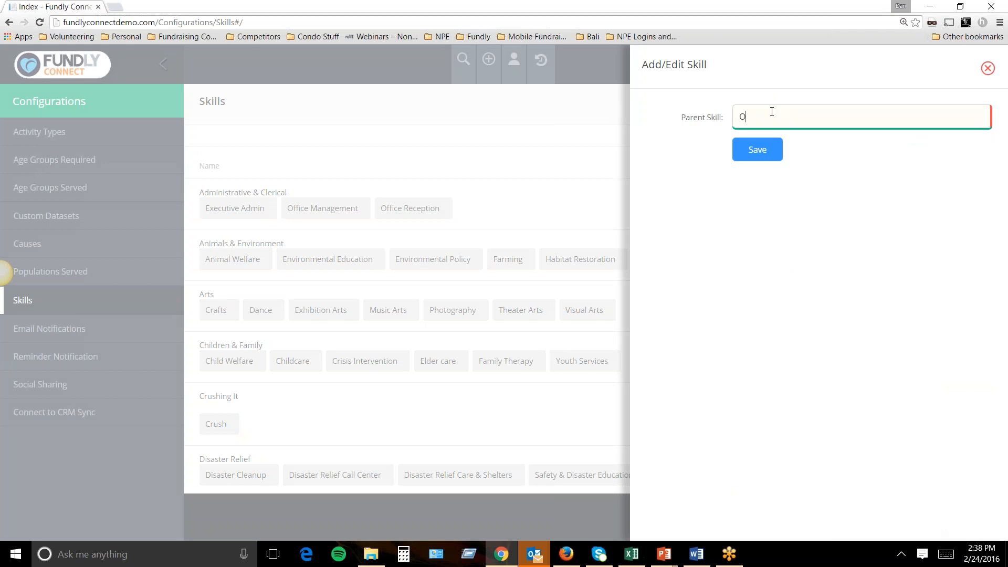
key(BackSpace)
text(Hospital Administration)
click(775, 154)
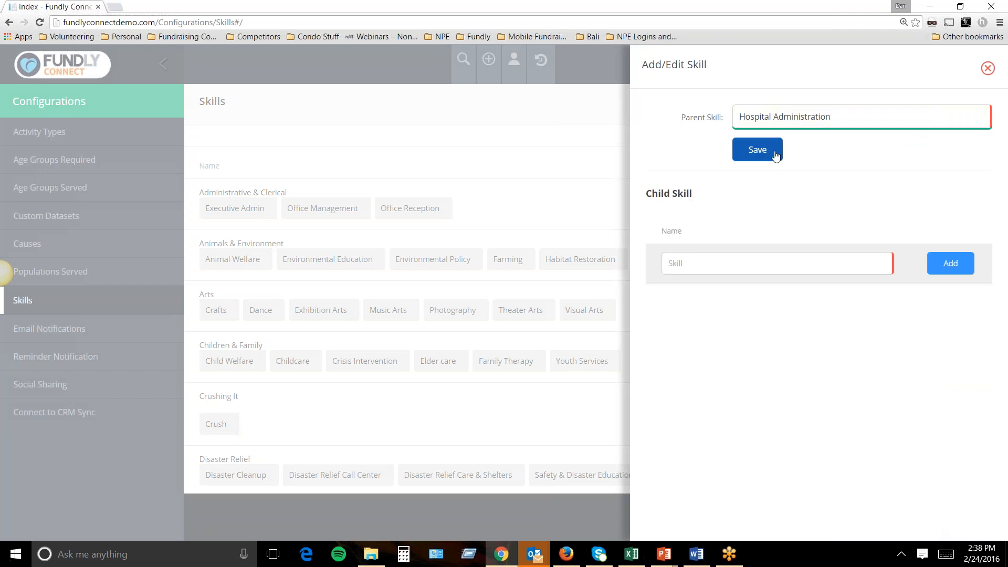
Add 'Patient Support' as a child skill, then try adding 'Hospice Care' as another.
click(739, 263)
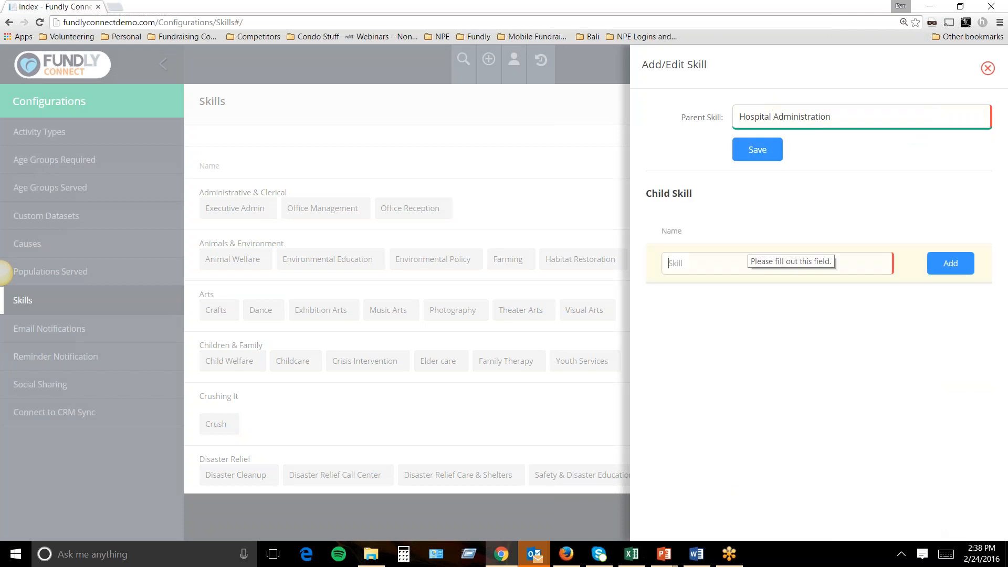
text(PAtien)
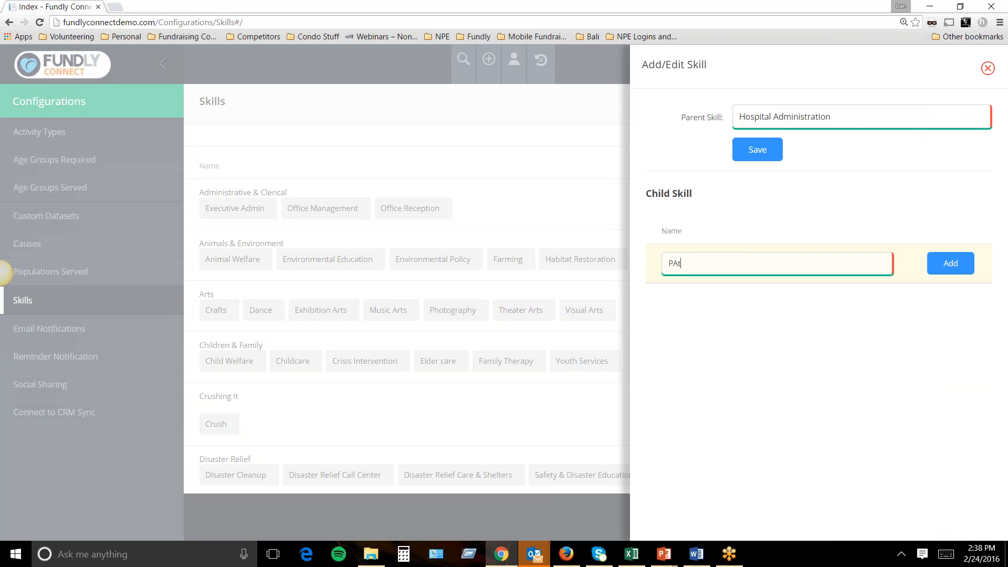
key(BackSpace)
key(BackSpace)
text(atient Support)
click(960, 273)
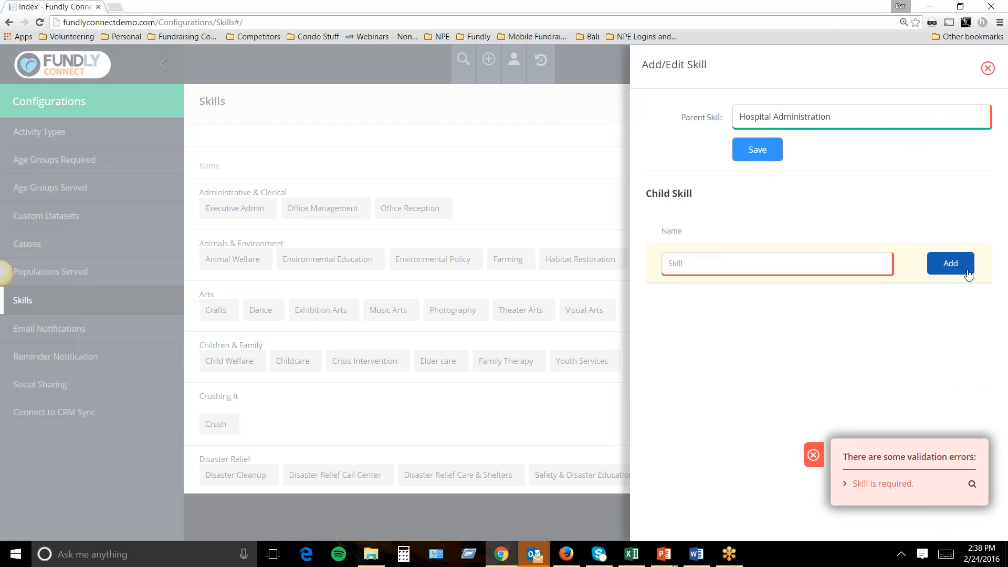
click(823, 267)
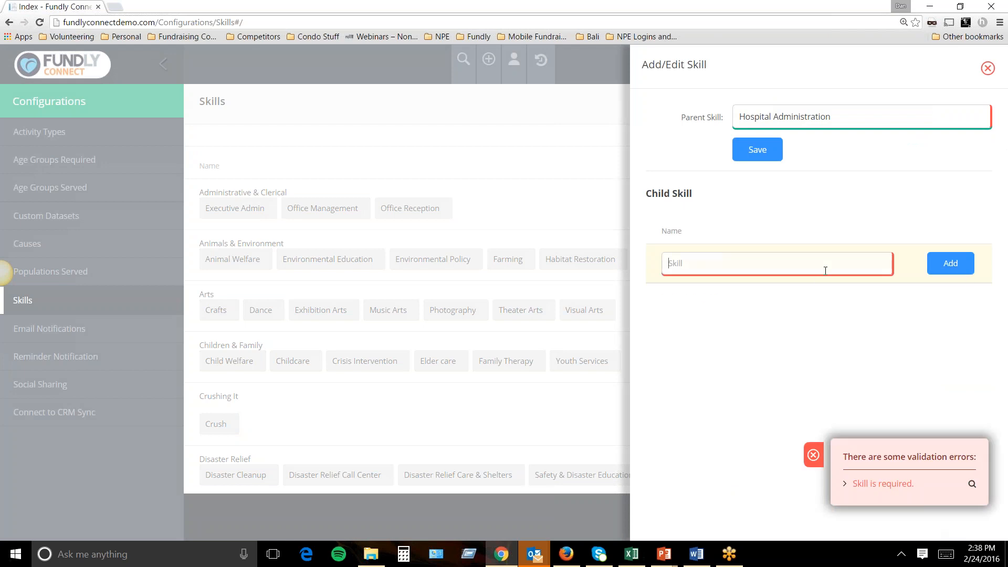
text(Patie)
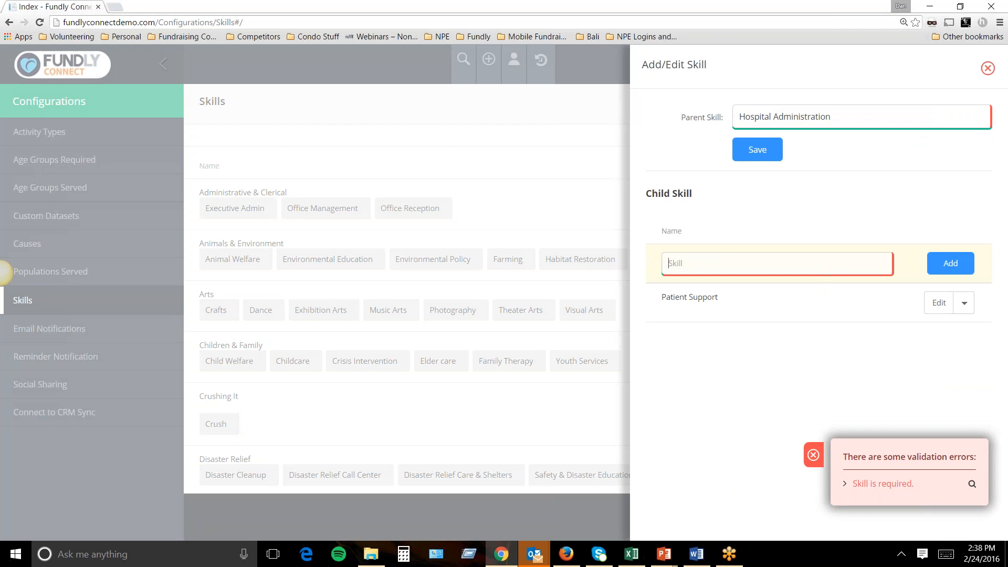
text(nt)
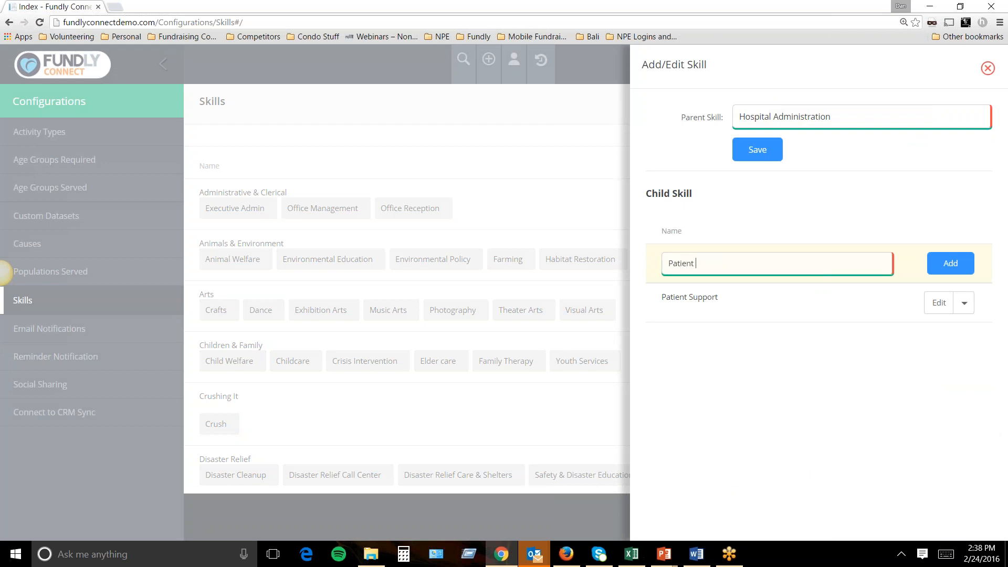
key(ctrl+a)
key(BackSpace)
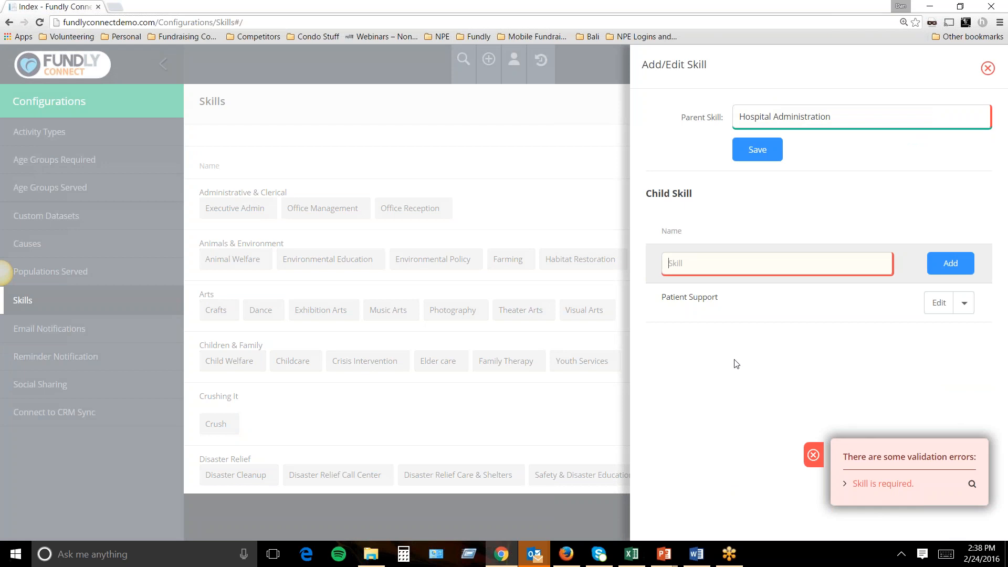
click(814, 455)
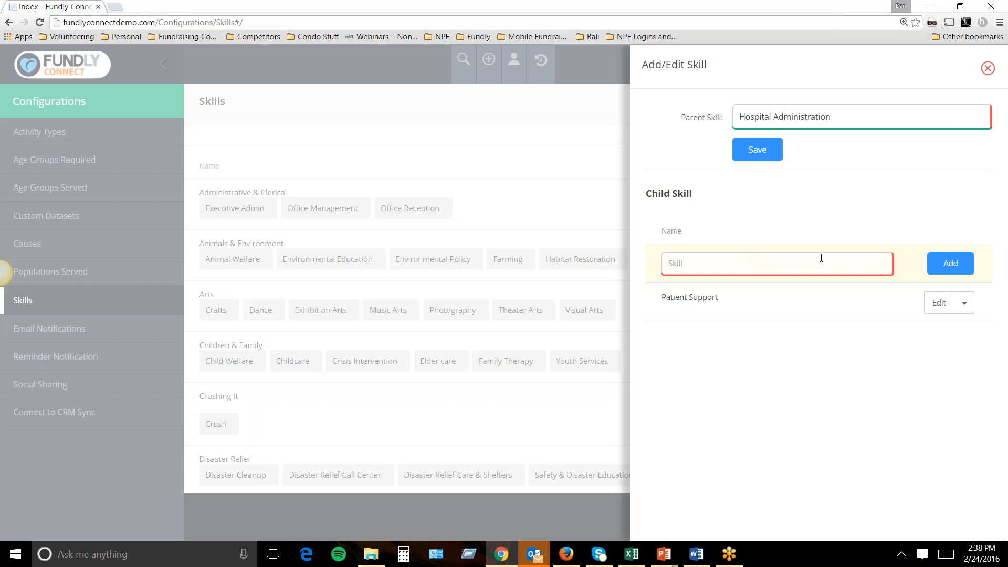
text(Hospice Care)
click(951, 263)
click(816, 456)
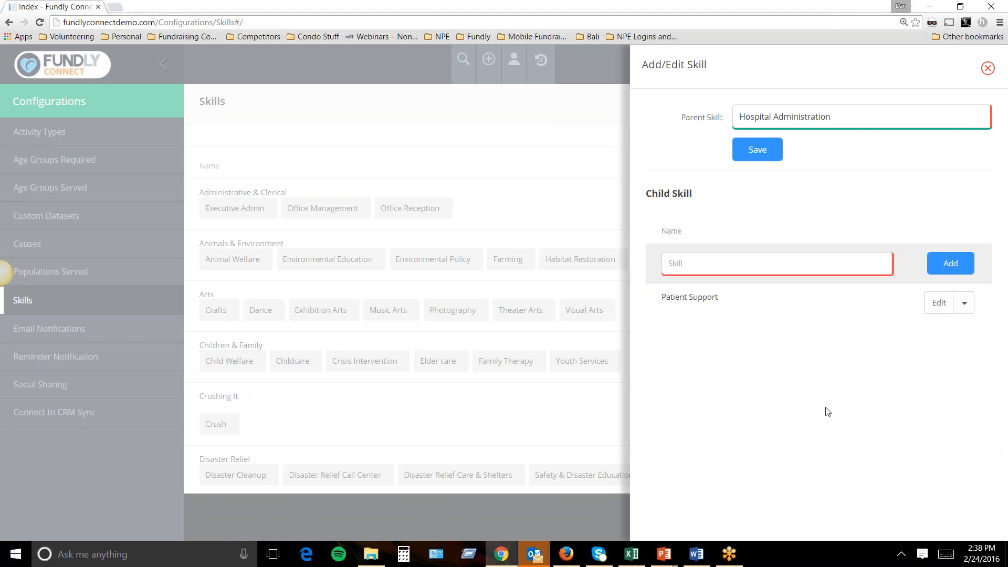
click(988, 68)
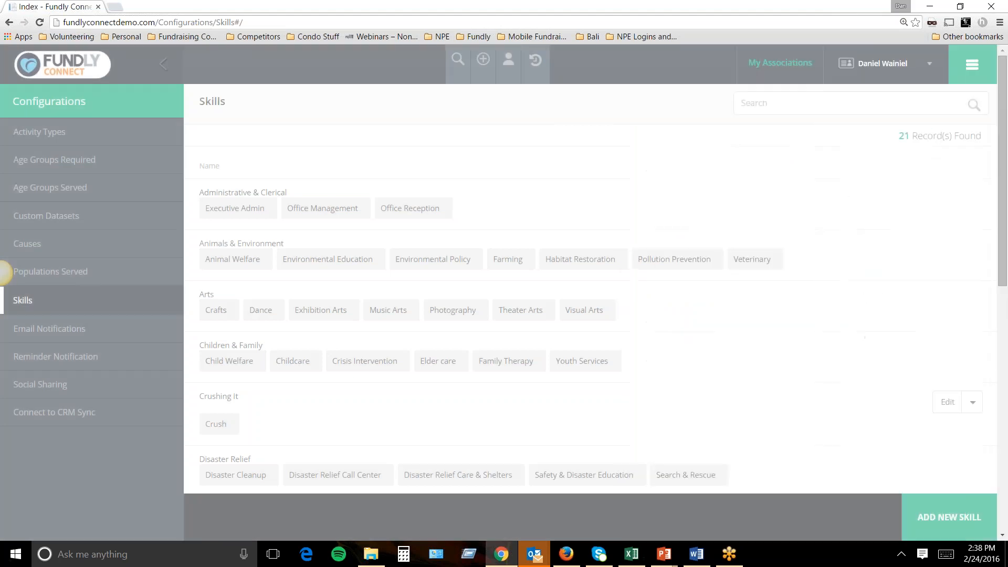
drag(1003, 163, 966, 400)
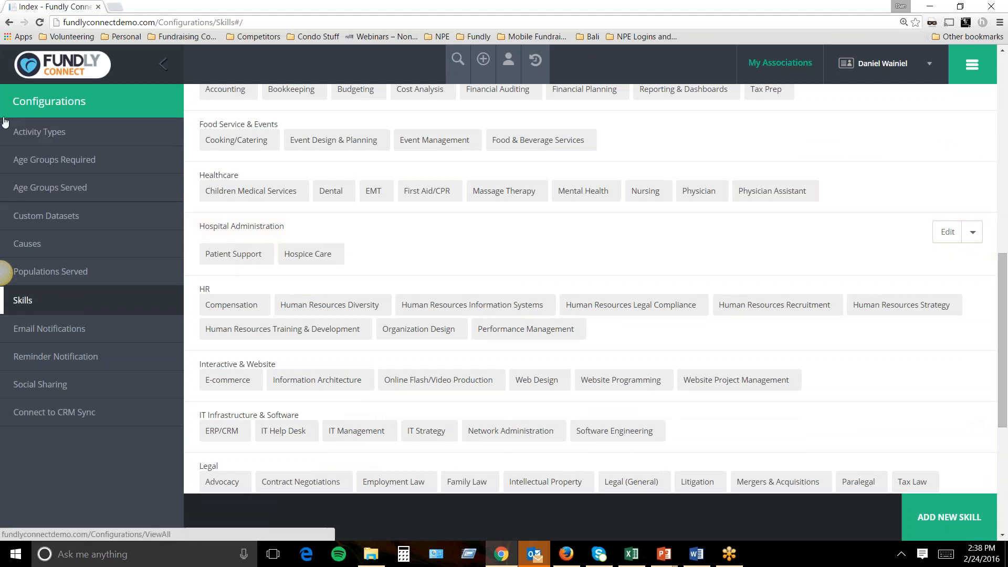
Open the Custom Datasets configuration page listing the four existing datasets.
click(46, 216)
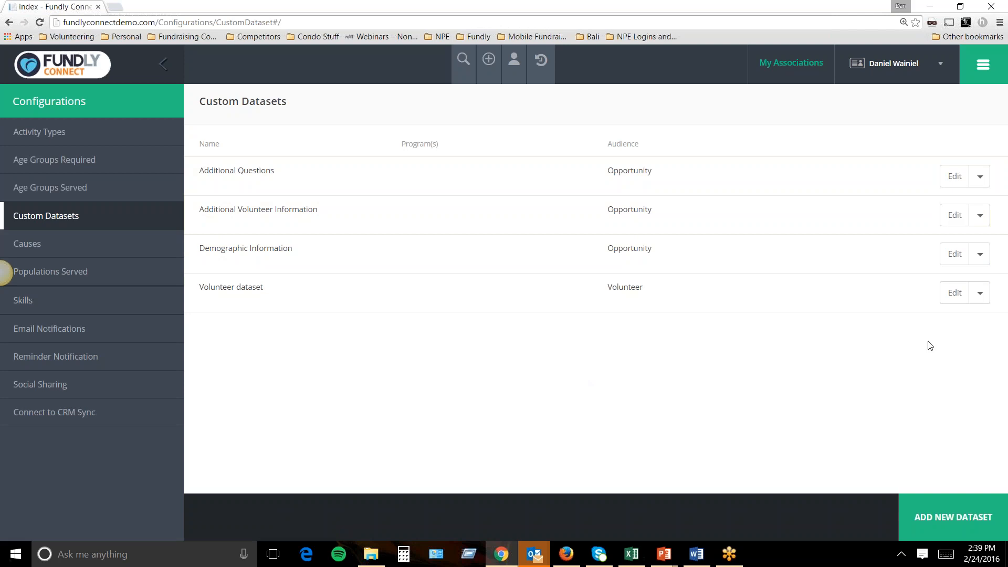
Create a dataset 'Required Volunteer History' described as 'We need a history of your volunteerism'.
click(933, 519)
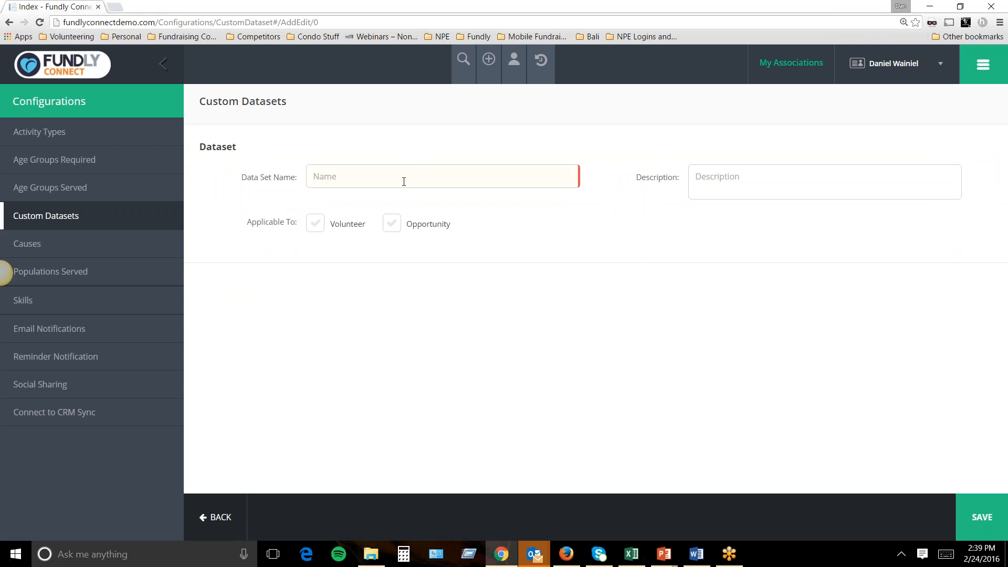
text(Required )
text(Volunteer Speci)
key(BackSpace)
key(BackSpace)
key(BackSpace)
key(BackSpace)
key(BackSpace)
text(History)
click(719, 186)
text(We need a histroy)
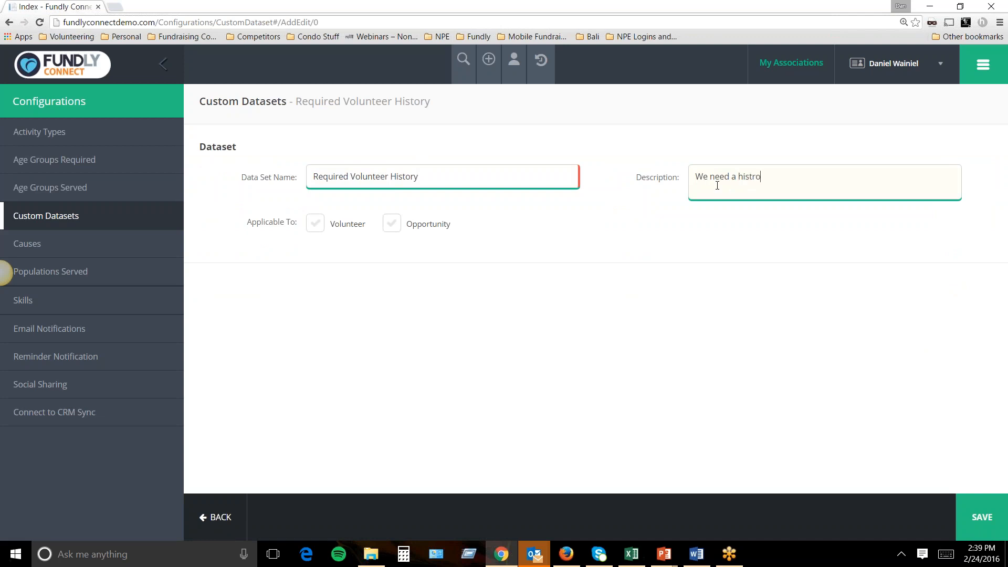
key(BackSpace)
key(BackSpace)
text(ory of your volunteerism)
Make the dataset applicable to Opportunity only and save it.
drag(249, 226, 297, 231)
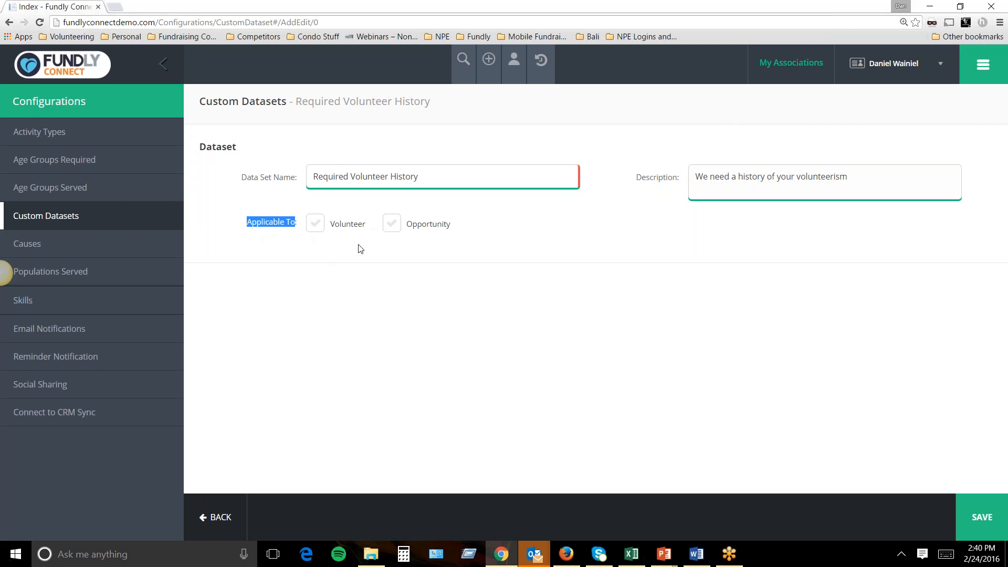
drag(472, 176, 316, 165)
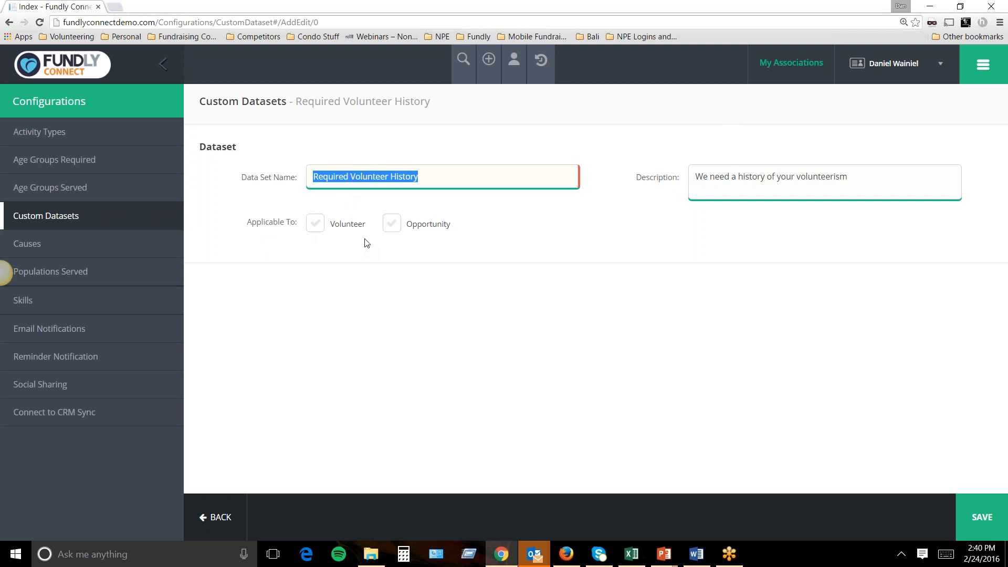
click(415, 196)
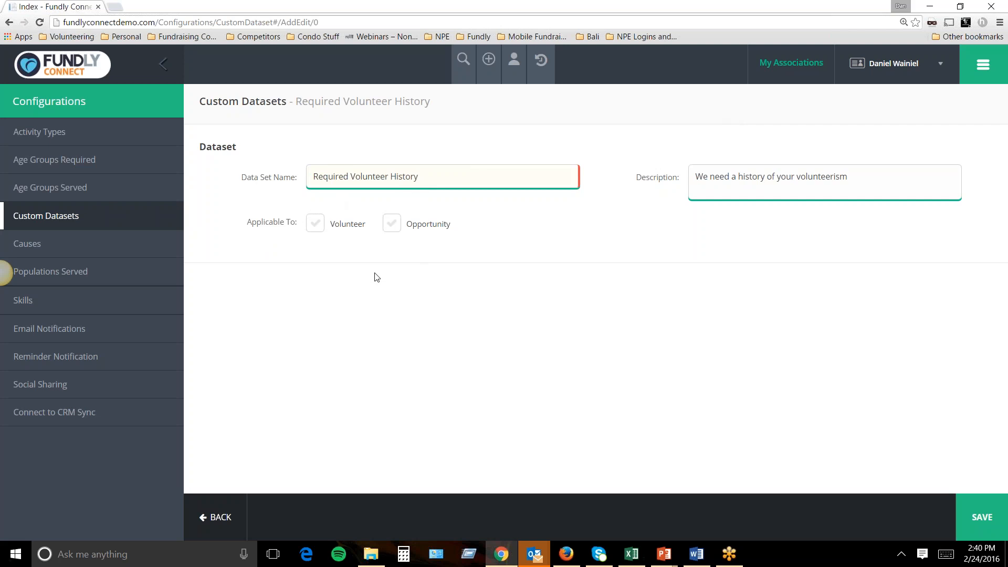
click(317, 225)
drag(448, 177, 294, 161)
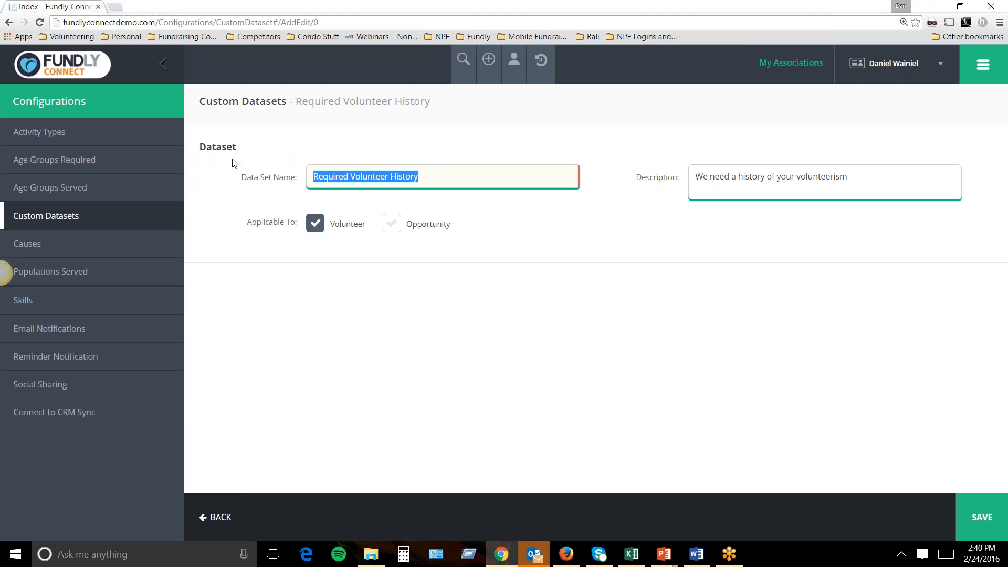
click(316, 225)
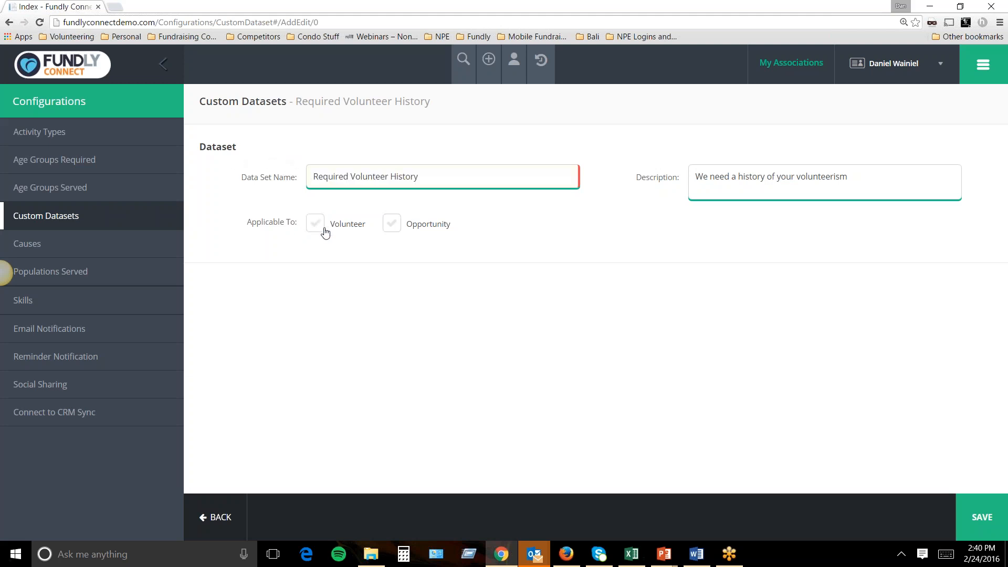
click(393, 227)
click(984, 531)
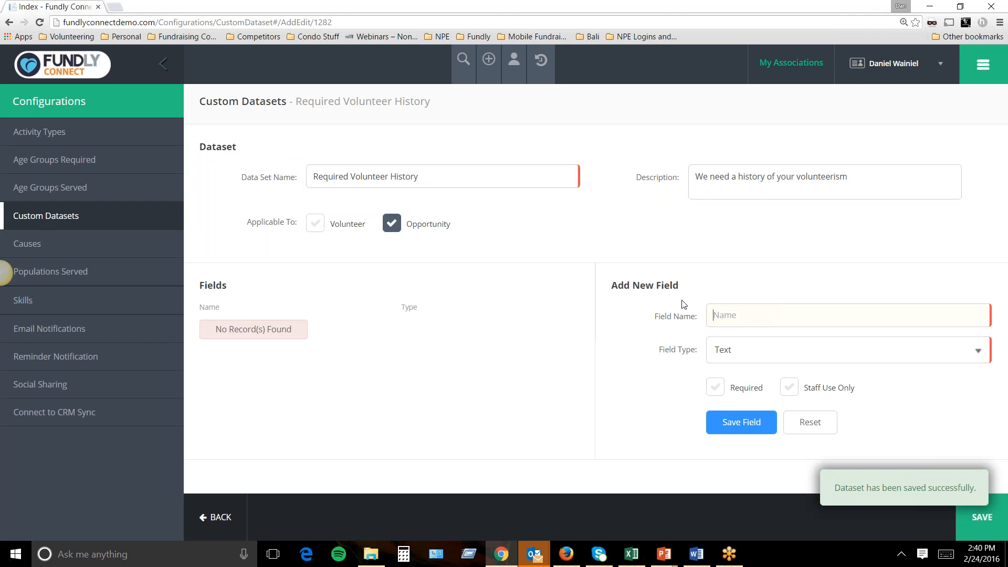
Add a Number field 'How many nonprofits have your worked with?' to the dataset.
text(How many)
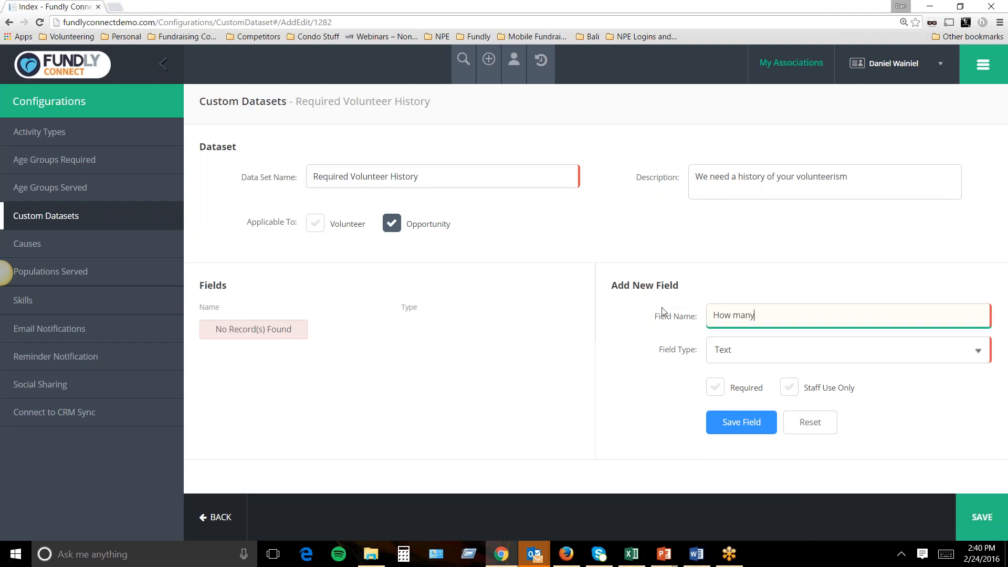
text( nonprofits have your worked with?)
click(741, 350)
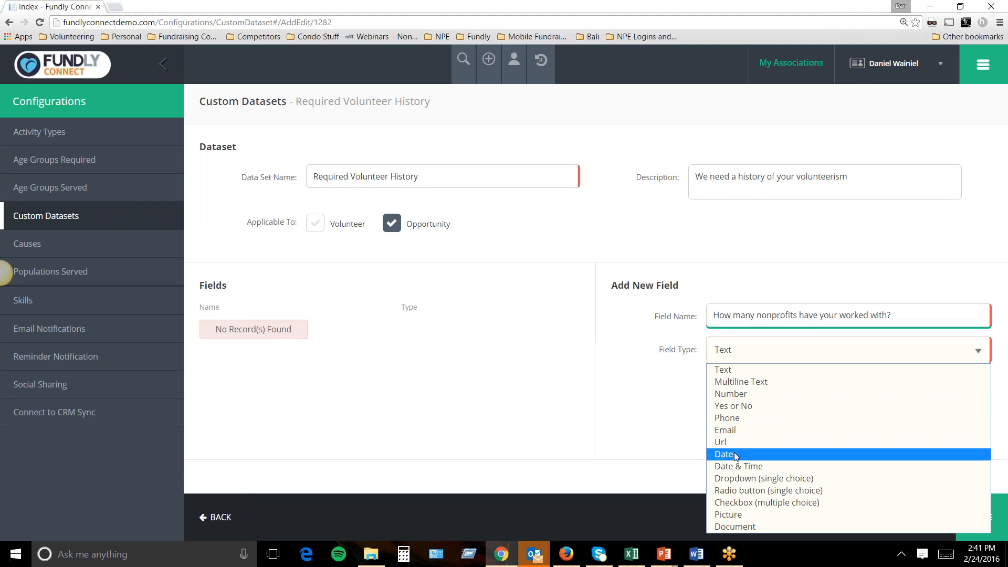
click(739, 393)
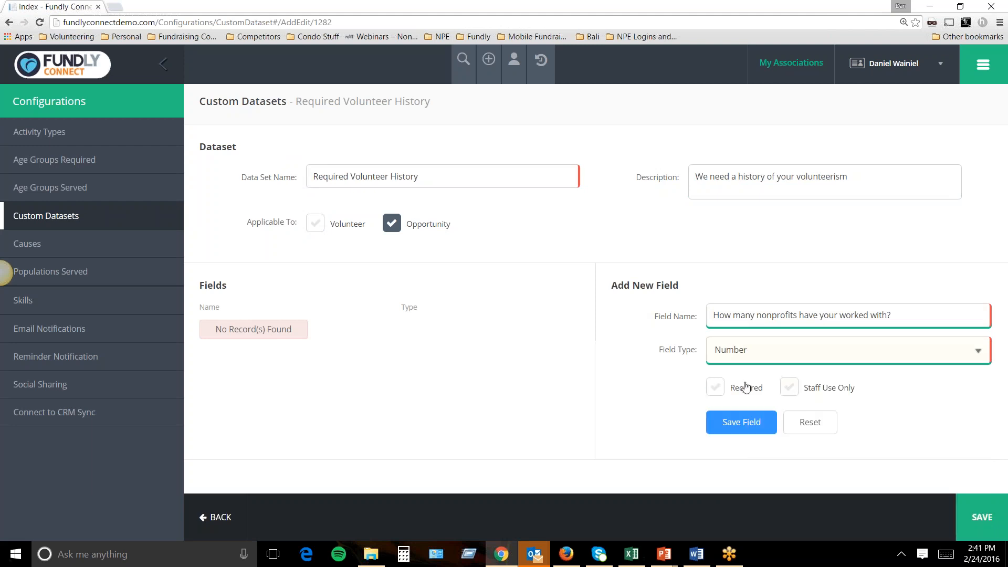
click(767, 354)
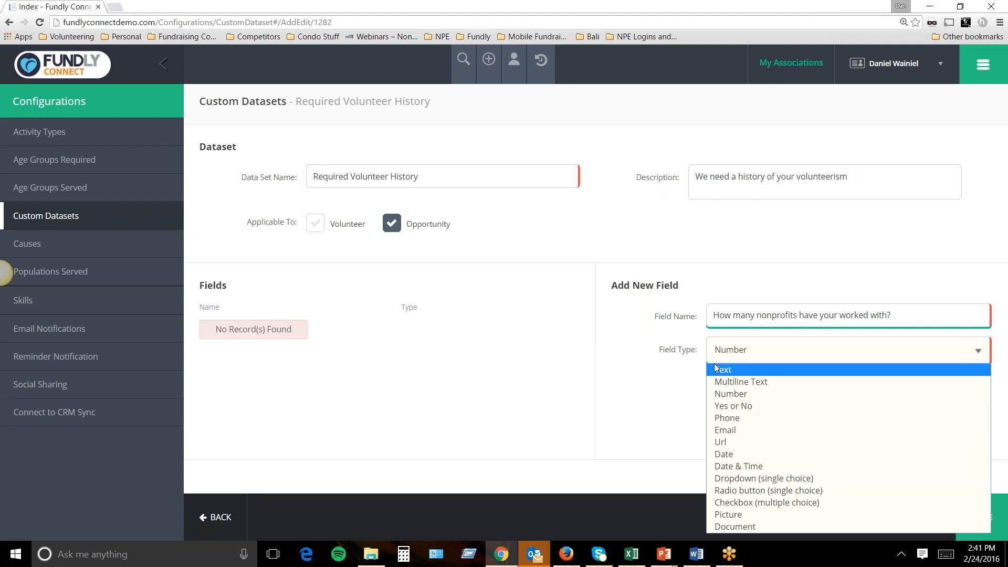
click(736, 394)
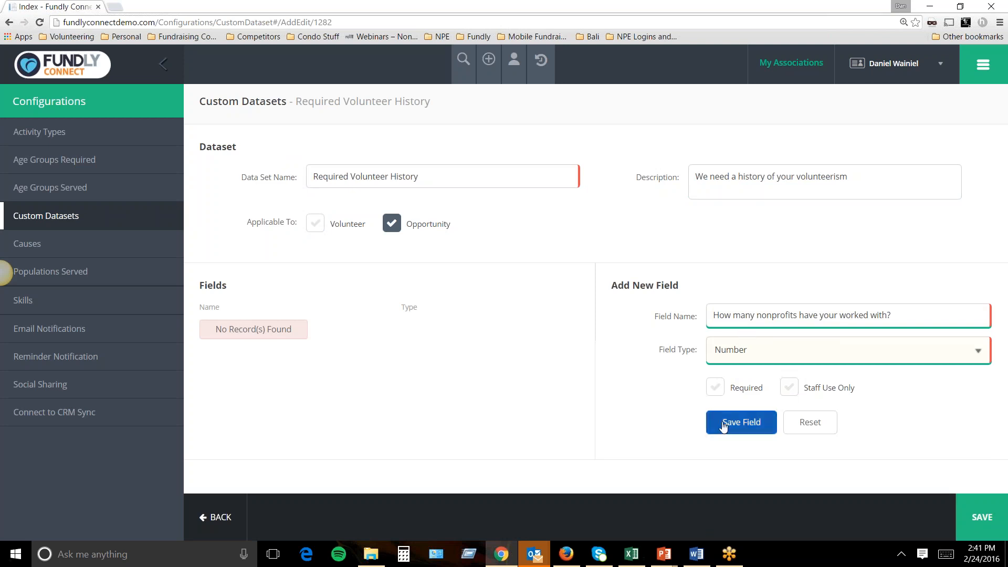
click(717, 389)
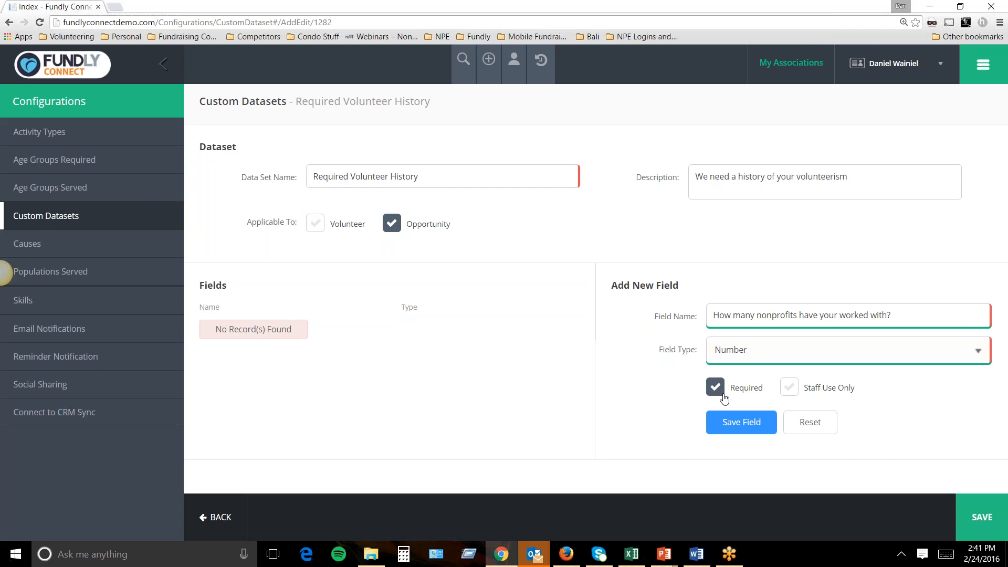
click(754, 422)
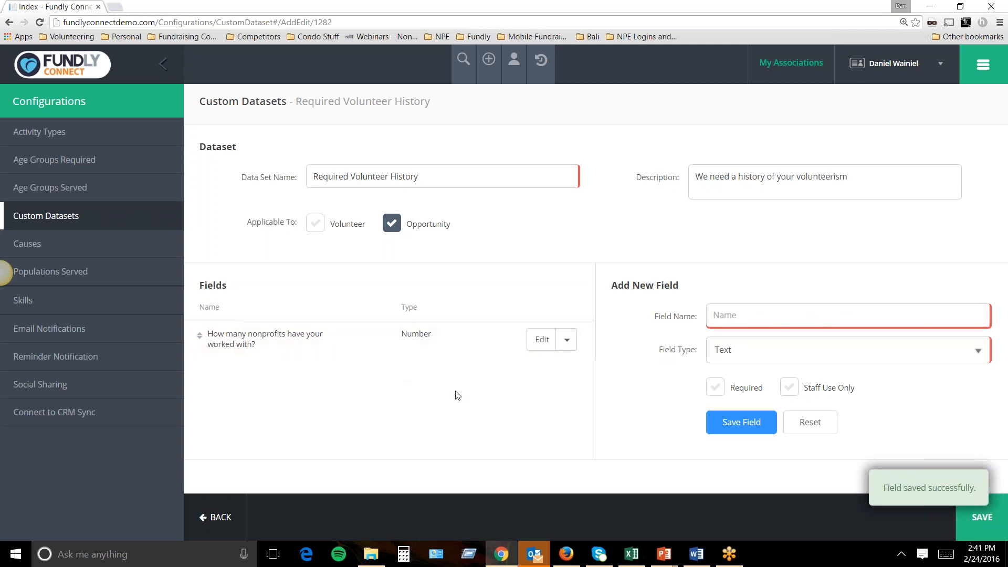
Toggle the Applicable To options, leaving the dataset applied to Opportunity.
drag(245, 222, 298, 228)
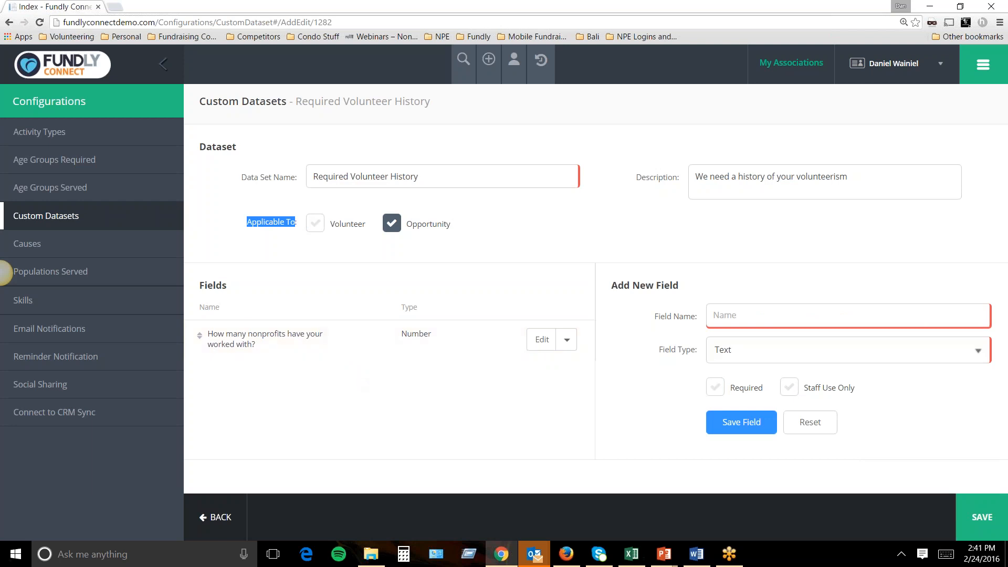
click(393, 226)
click(317, 226)
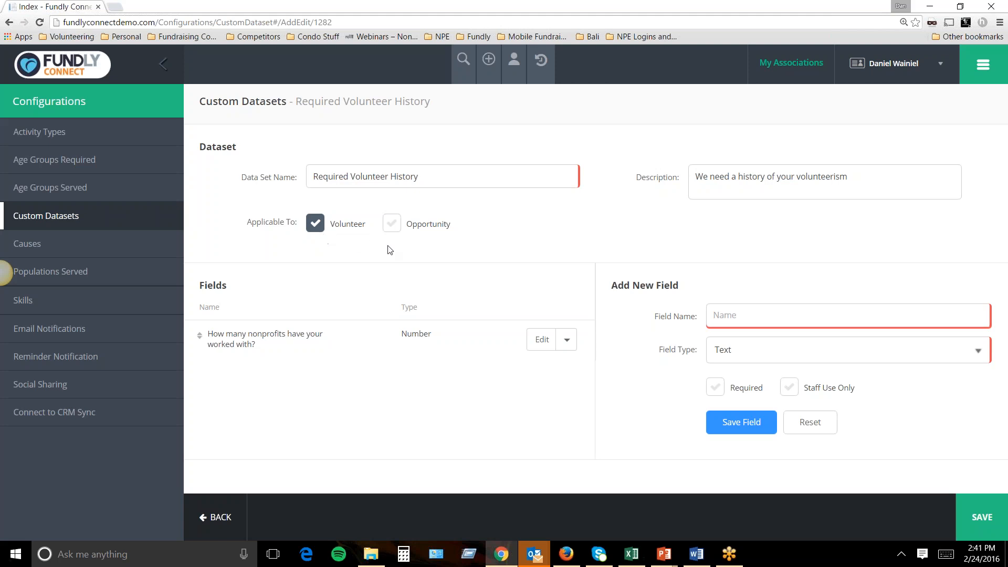
click(320, 227)
click(390, 230)
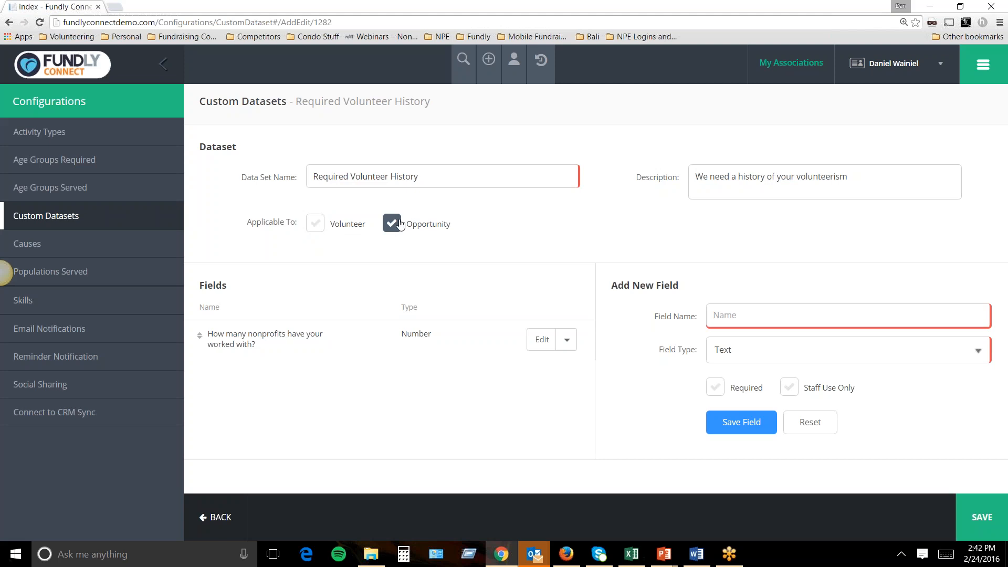
click(392, 223)
click(392, 226)
Add a required Yes or No field 'Do you work with children on a daily basis?'.
text(Do you work)
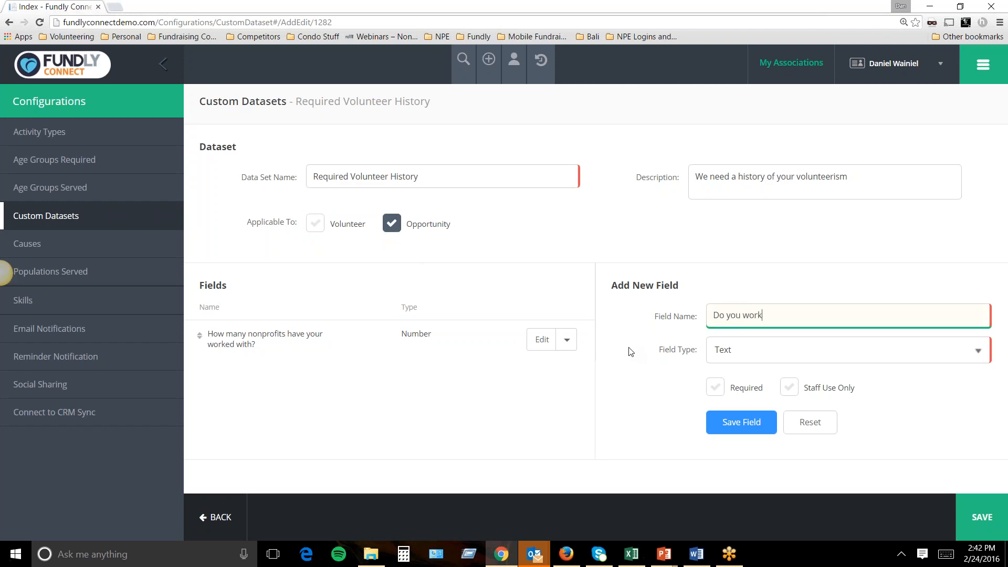
key(BackSpace)
key(BackSpace)
key(BackSpace)
text(work with children on a daily basis?)
click(722, 351)
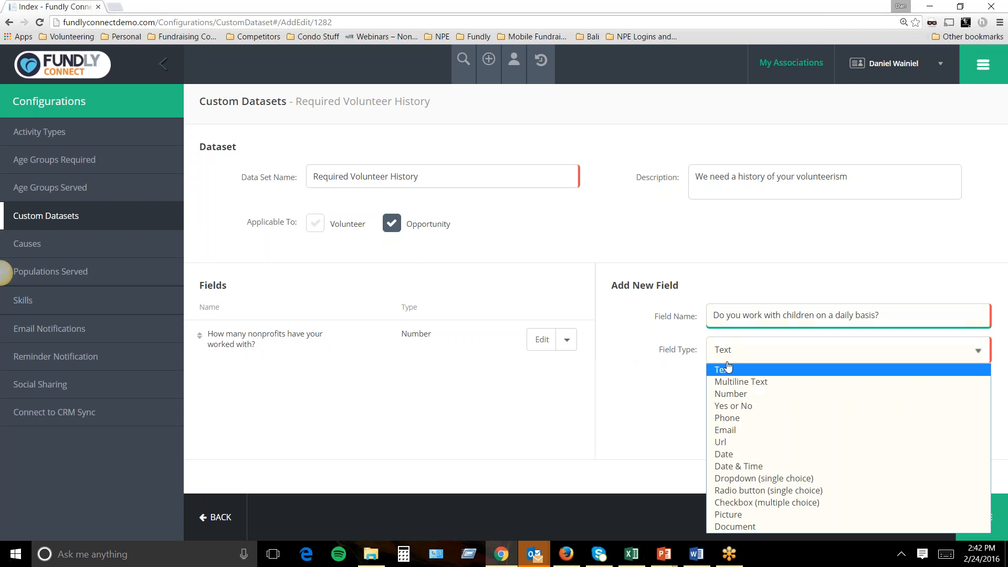
click(730, 404)
click(716, 387)
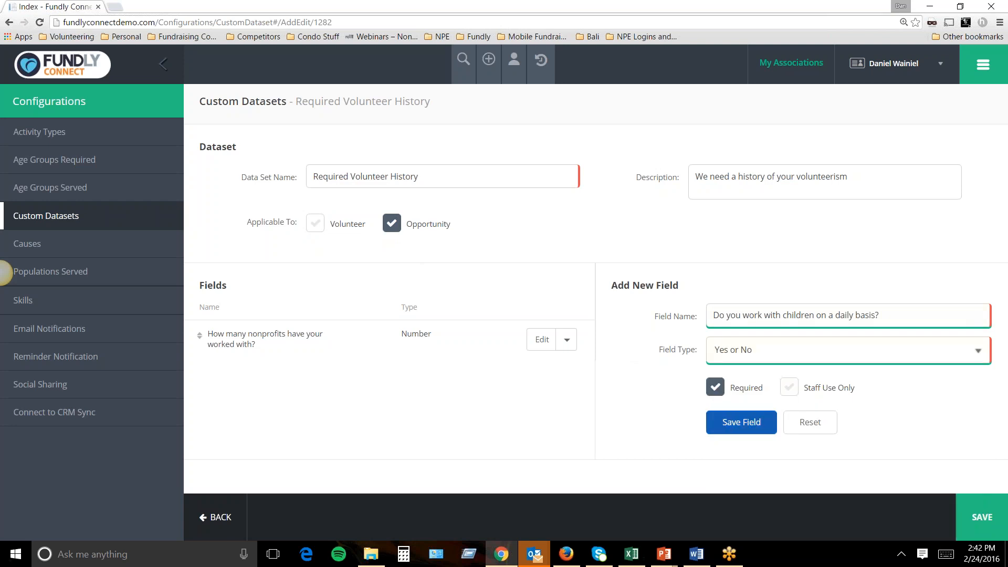
click(732, 425)
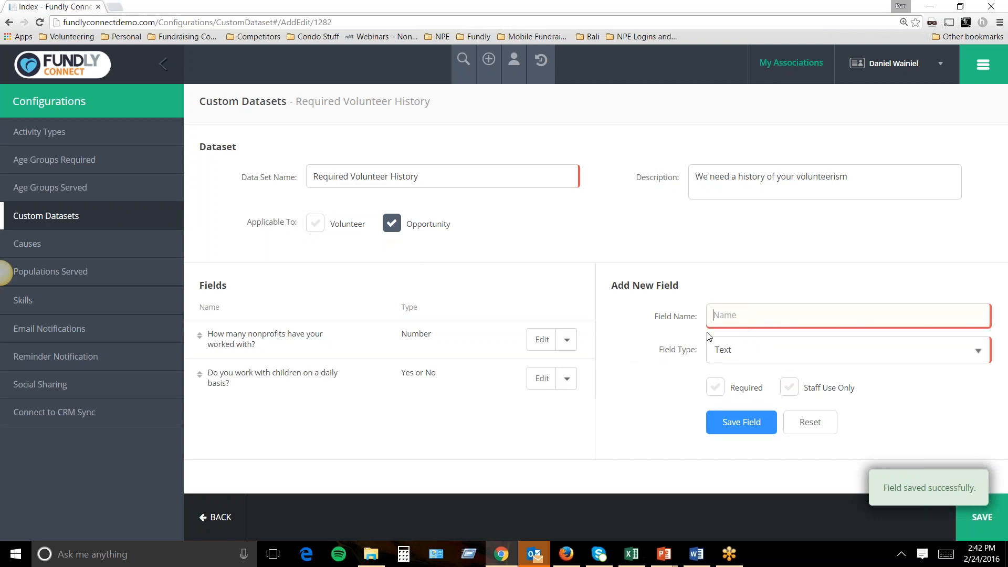
Add a required Dropdown (single choice) field titled 'How many hours do you volunteer a month'.
text(How m)
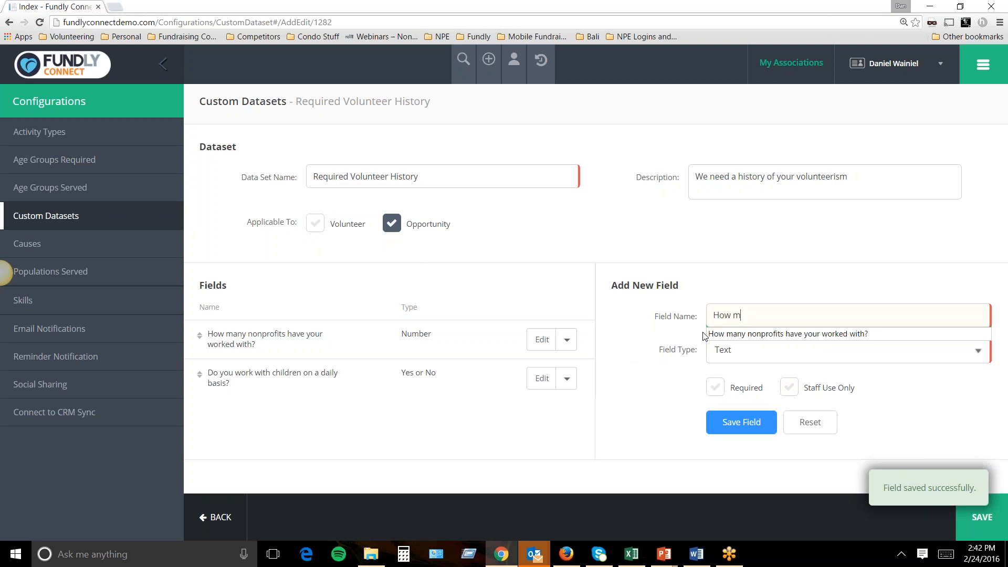
text(any hours do you volunteer a m)
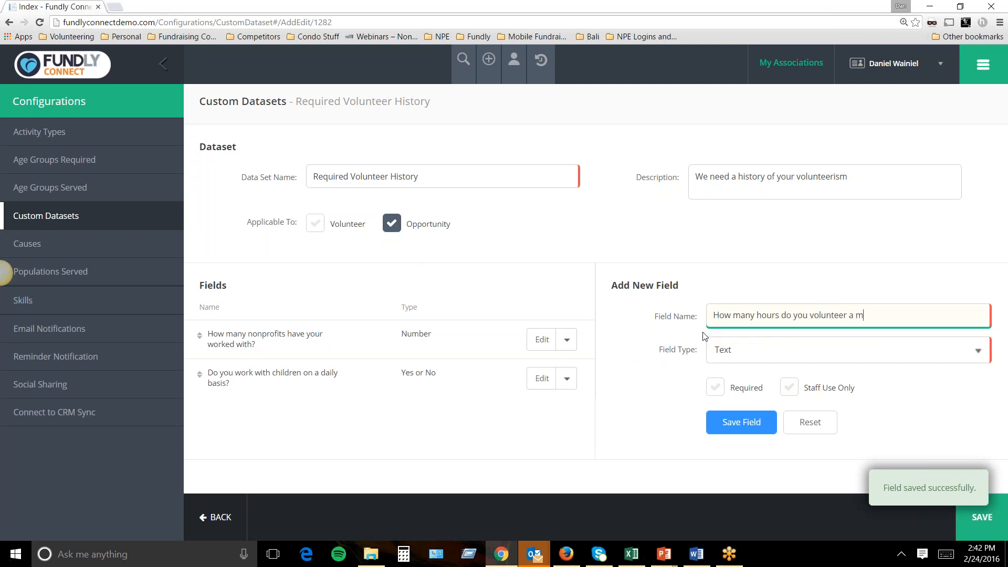
text(onth)
click(735, 350)
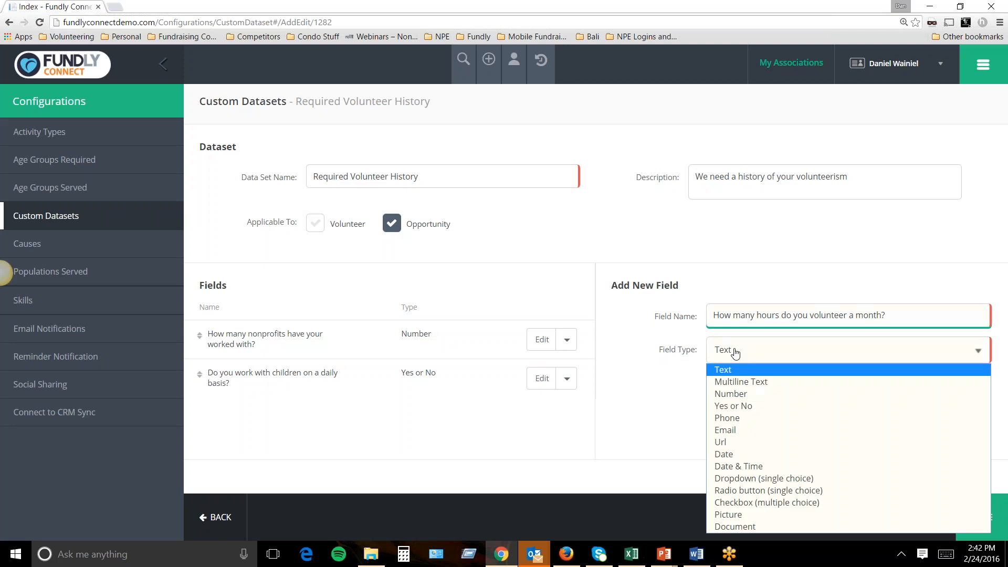
click(741, 479)
click(710, 392)
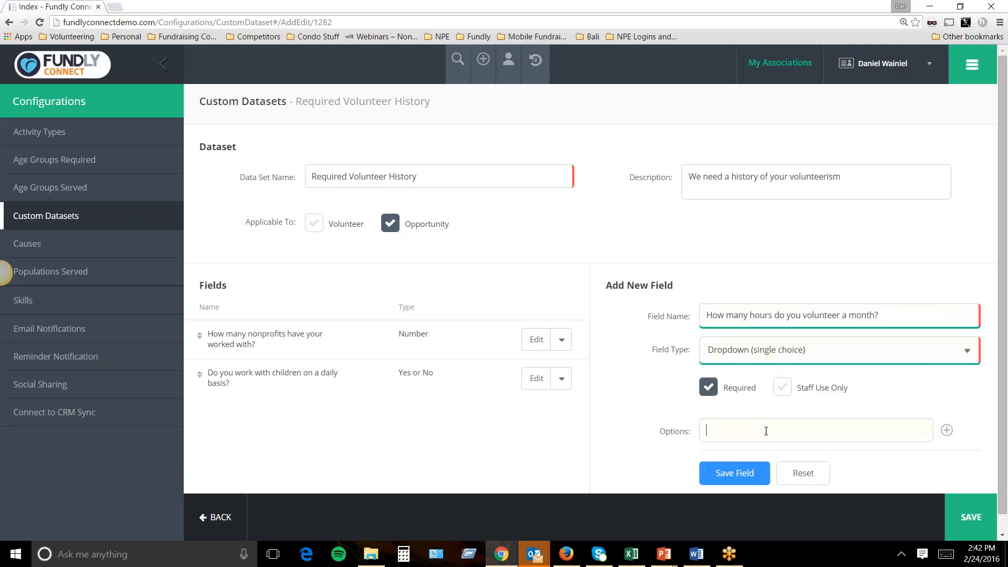
Give the dropdown options <5 hours, 5-10 hours and 10-20 hours, then save the field.
text(<5 hours)
click(947, 431)
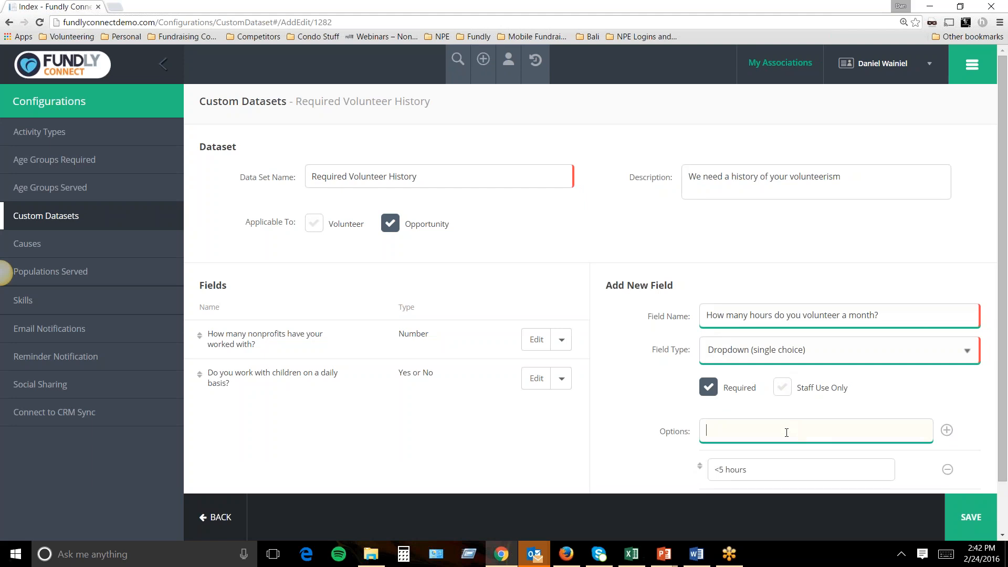
text(5-10 hours)
key(Return)
text(10-20 hours)
click(947, 430)
scroll(893, 368, down, 3)
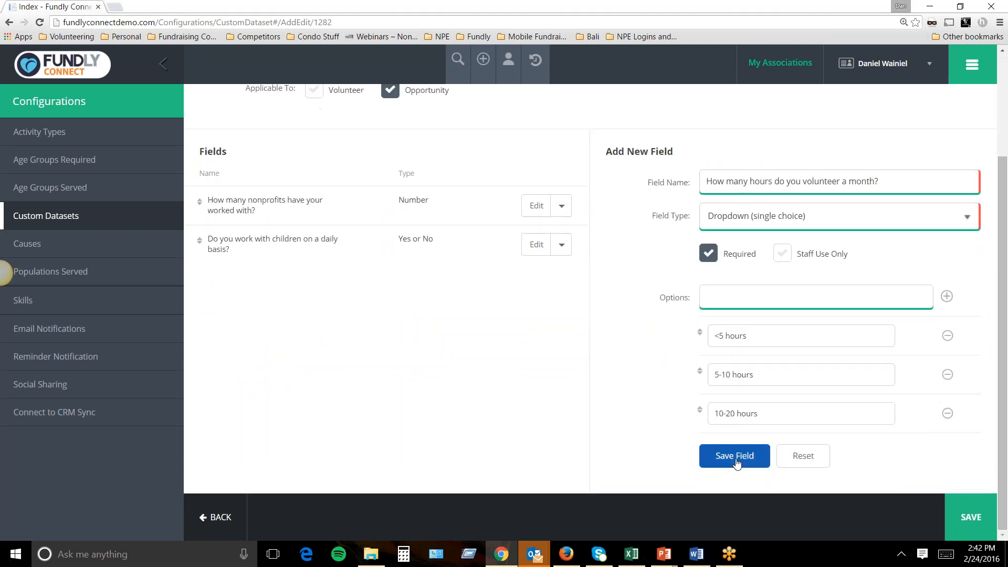
click(737, 465)
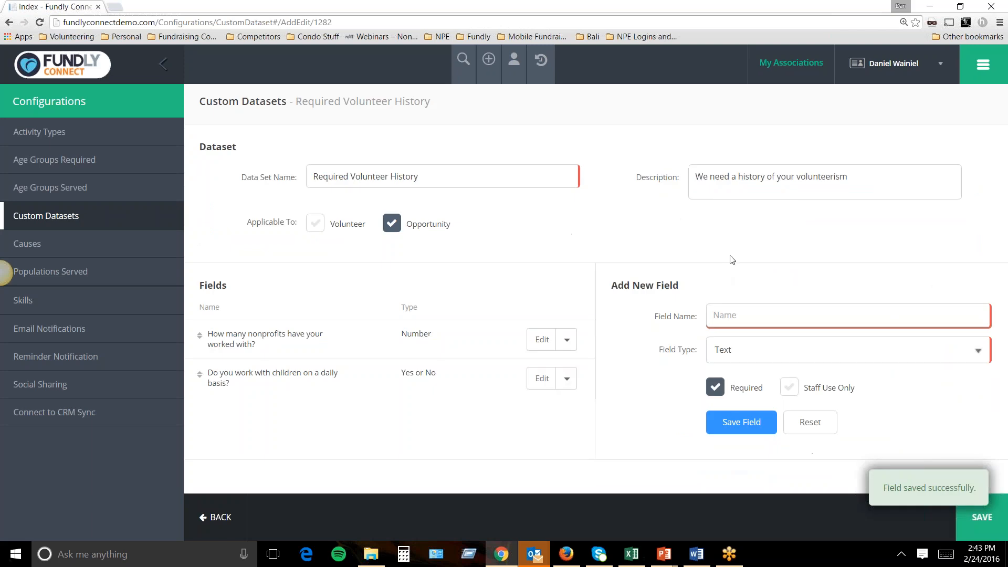
click(714, 388)
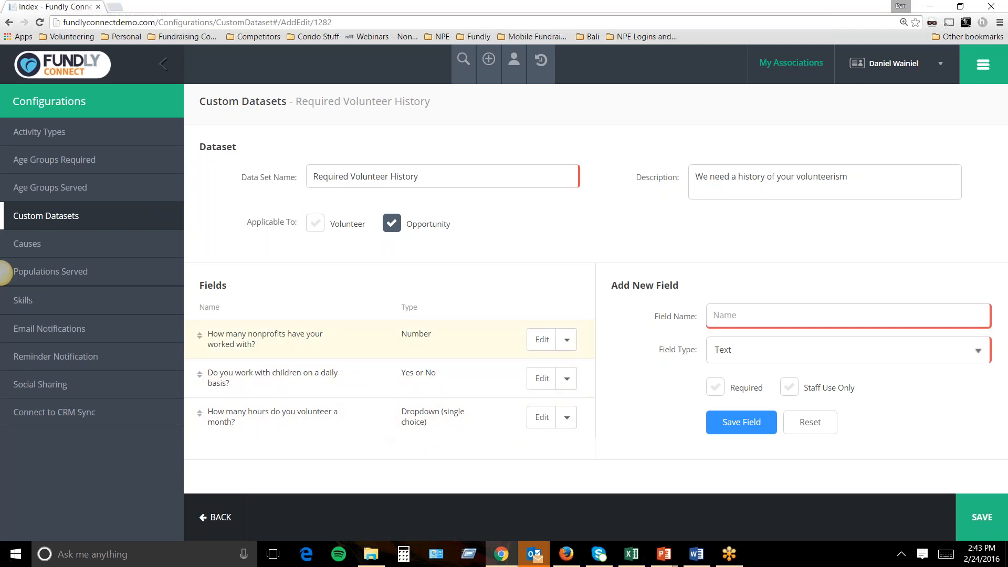
Save the Required Volunteer History dataset and bring up the main navigation panel.
drag(430, 177, 290, 164)
click(970, 516)
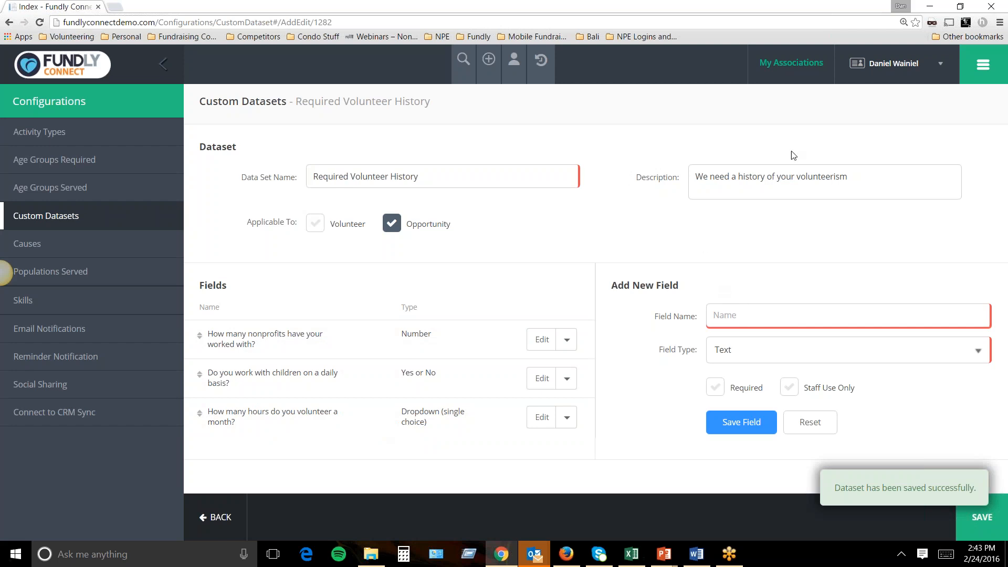
drag(432, 102, 297, 101)
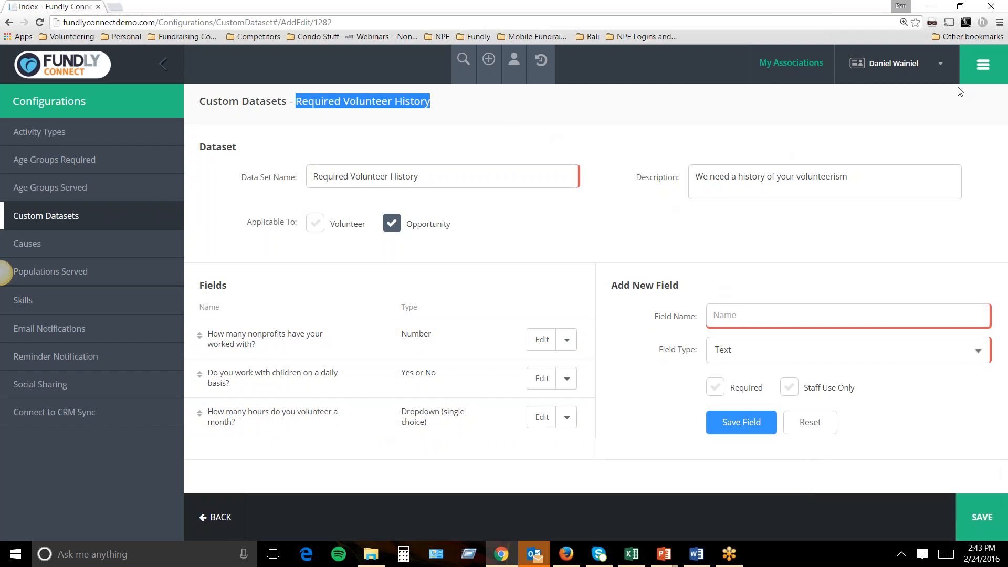
click(980, 74)
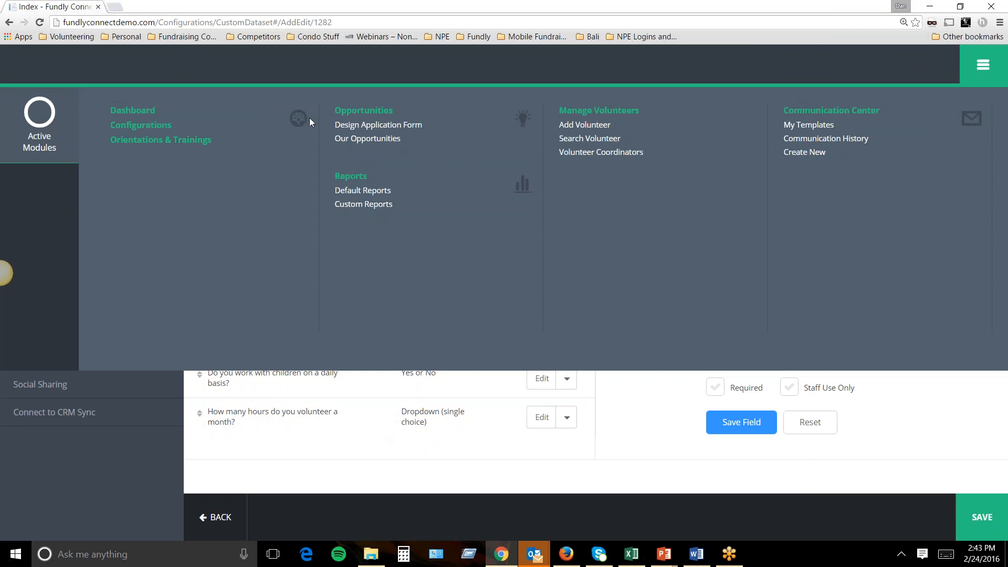
Go to Our Opportunities, listing 11 active and 5 inactive volunteer opportunities.
click(347, 139)
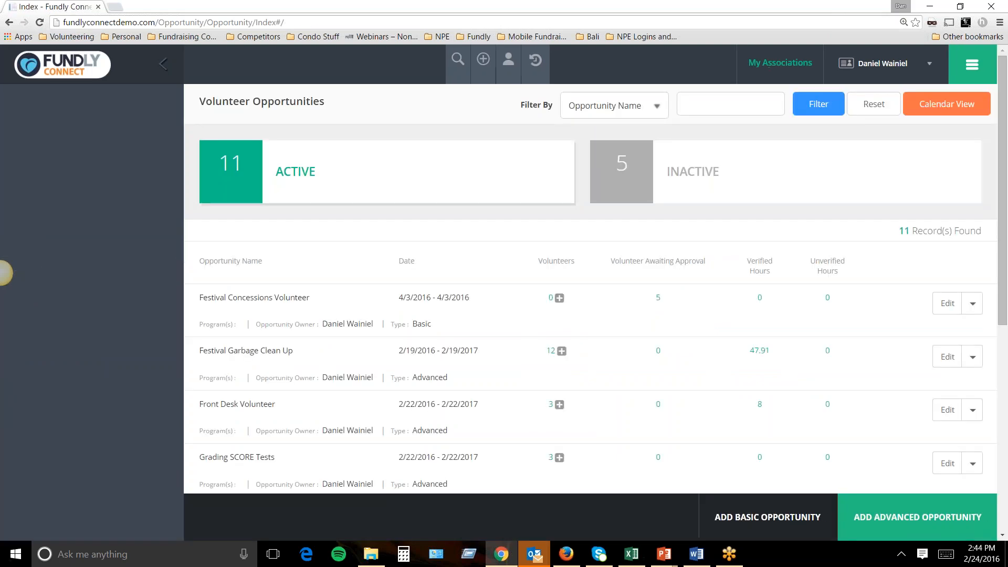
mouse_move(666, 563)
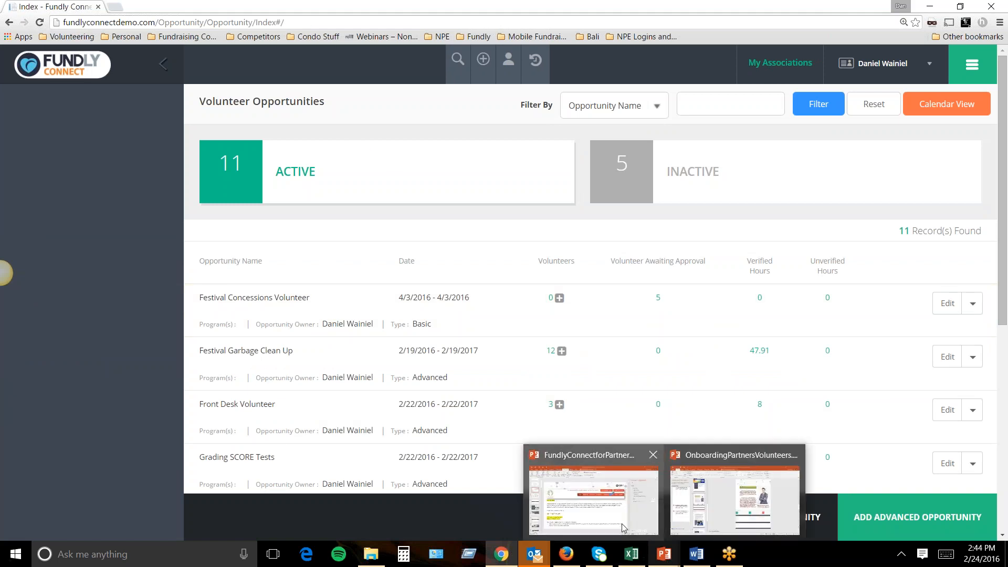
click(615, 518)
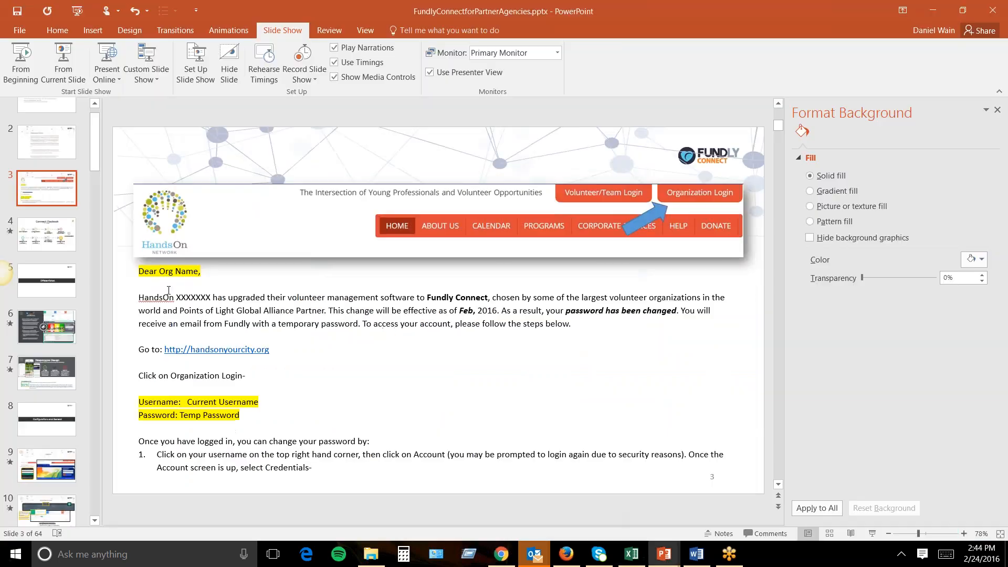
click(61, 233)
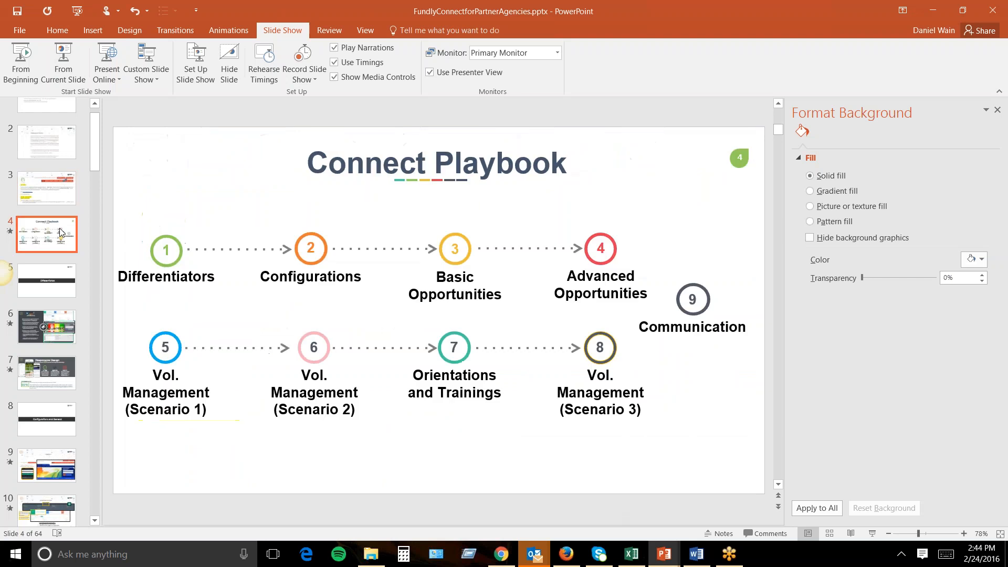
click(47, 279)
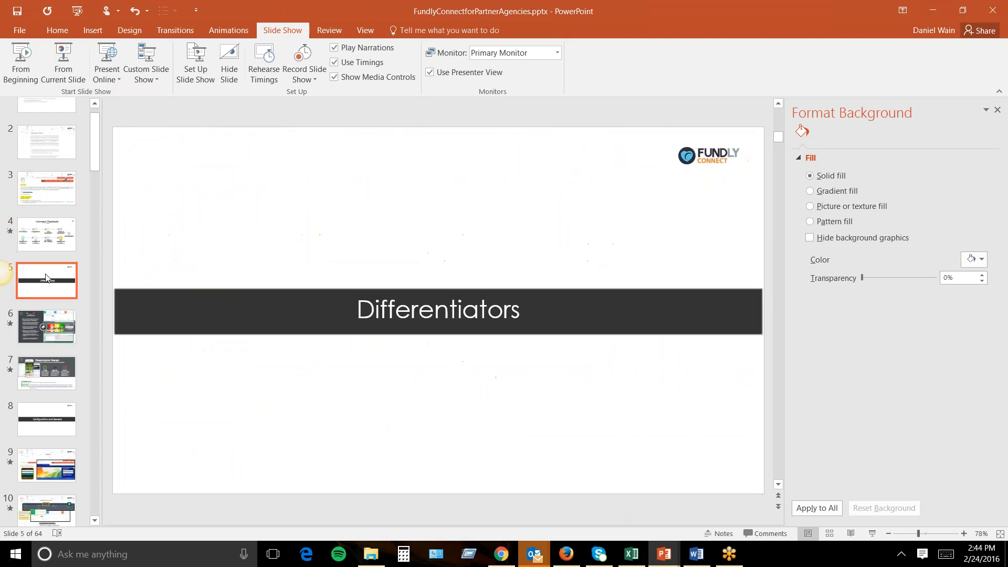
click(43, 419)
click(37, 460)
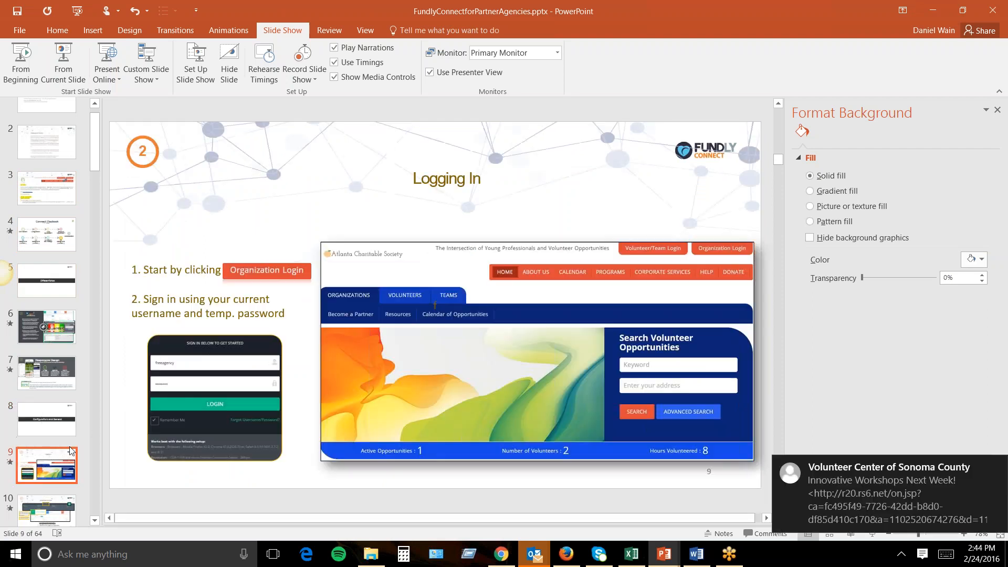
key(Down)
key(Down)
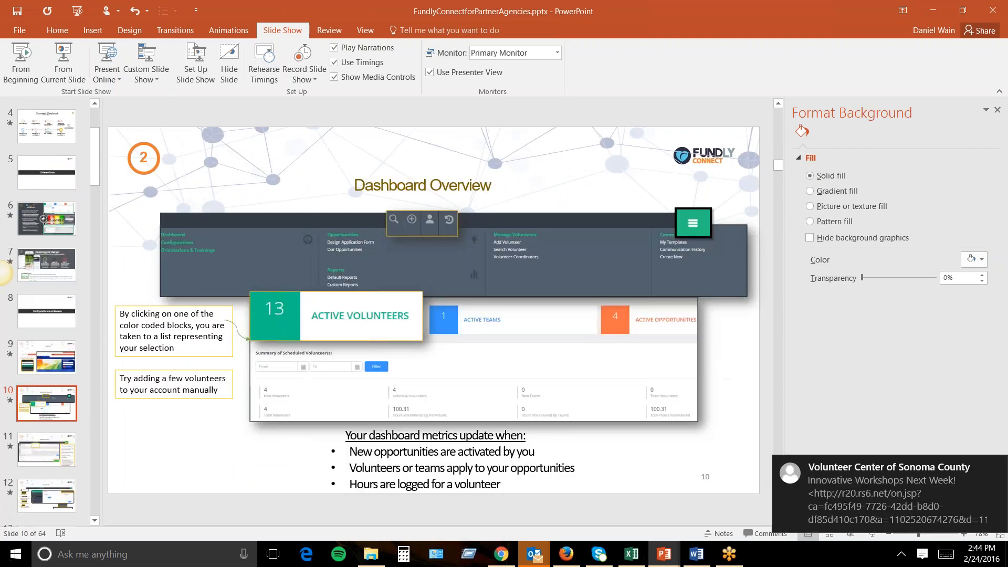
key(Down)
key(Down)
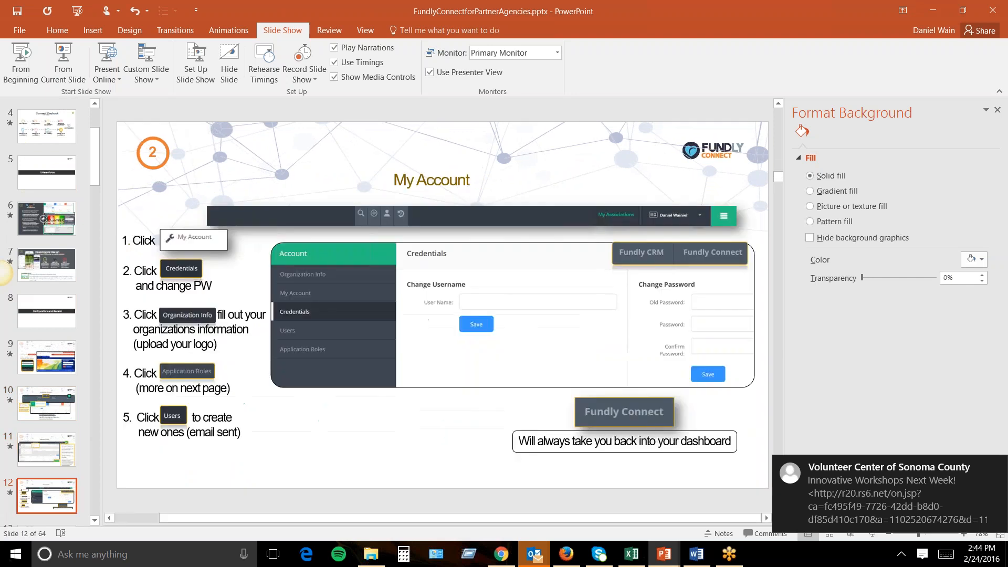
key(Down)
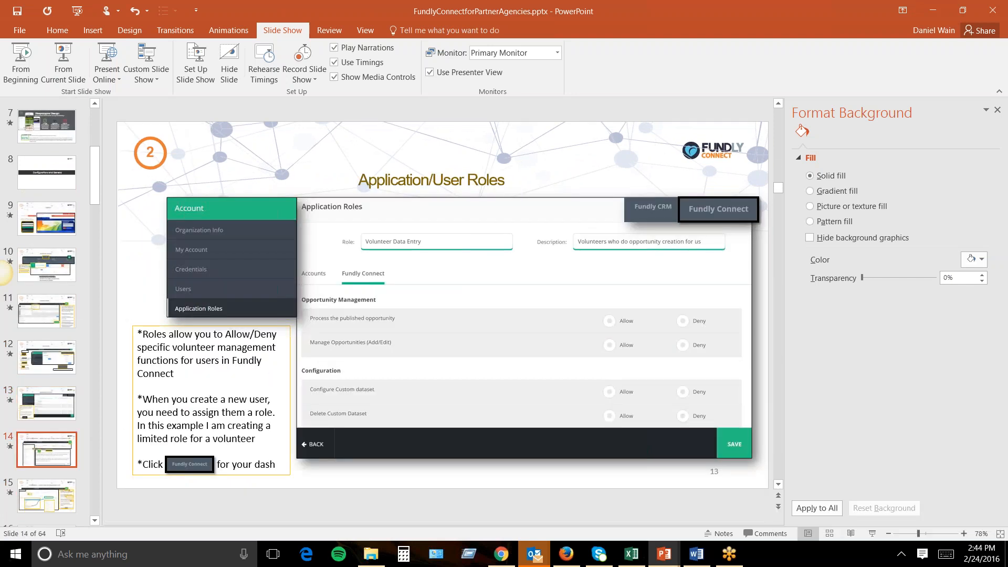
key(Down)
key(Down)
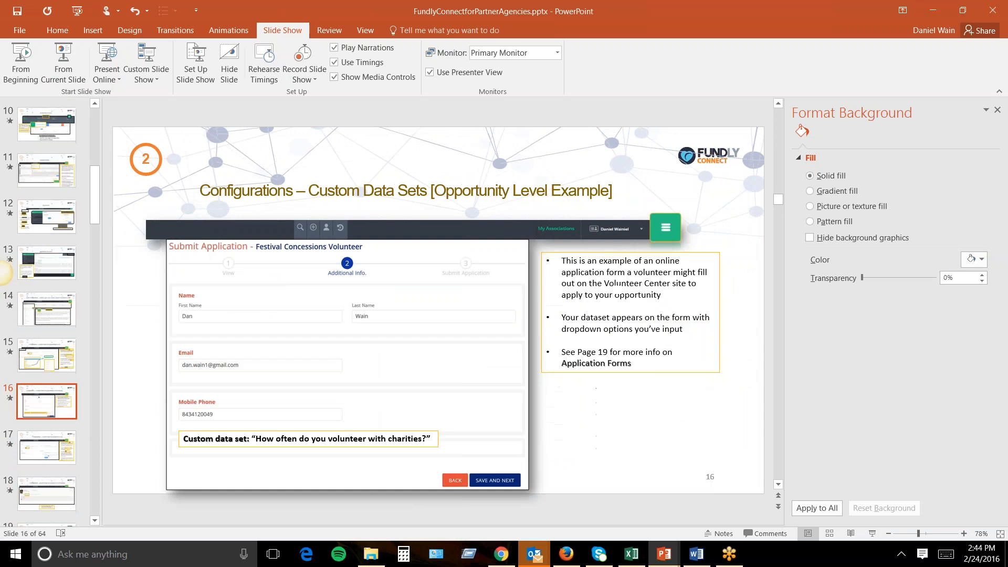
key(Down)
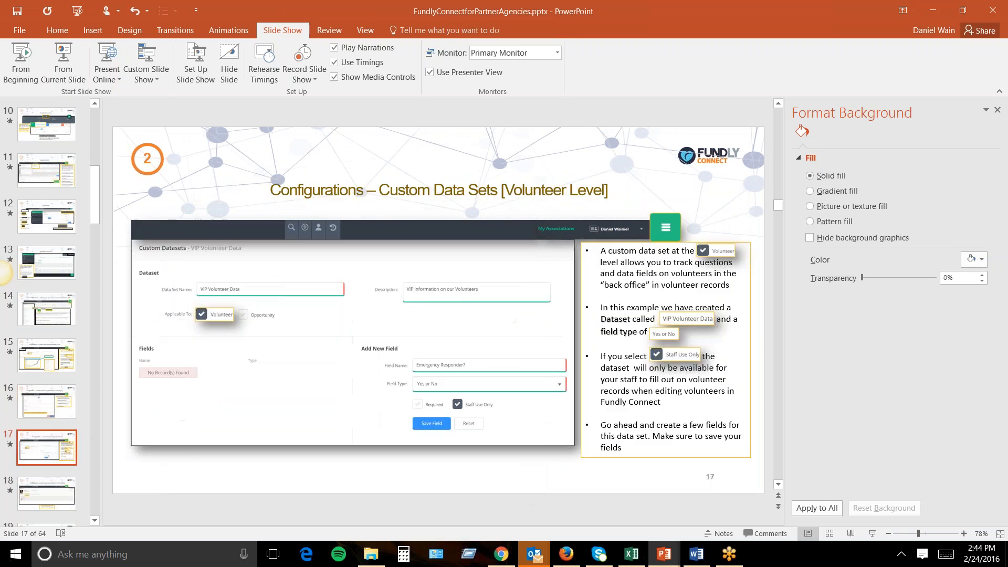
key(Down)
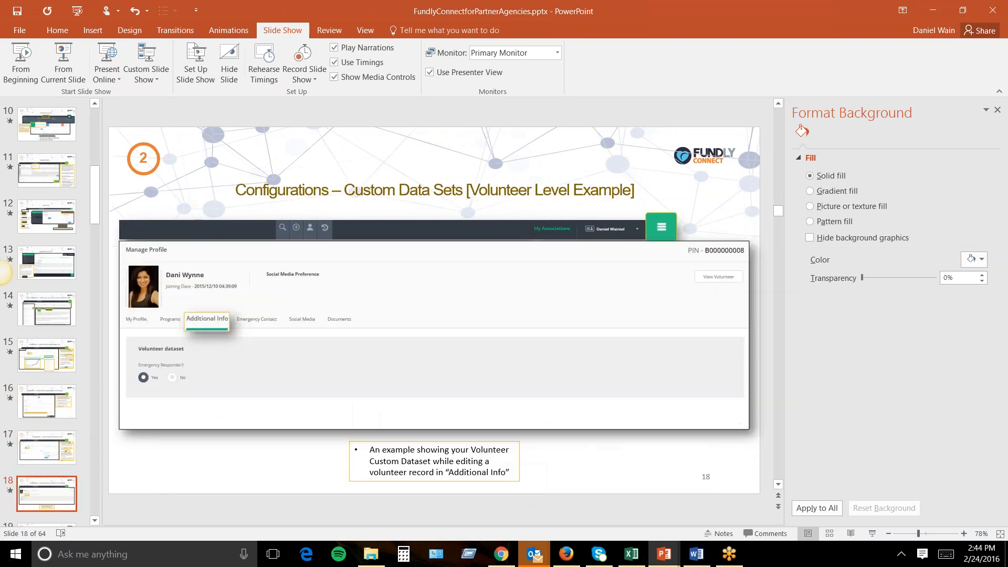
key(Down)
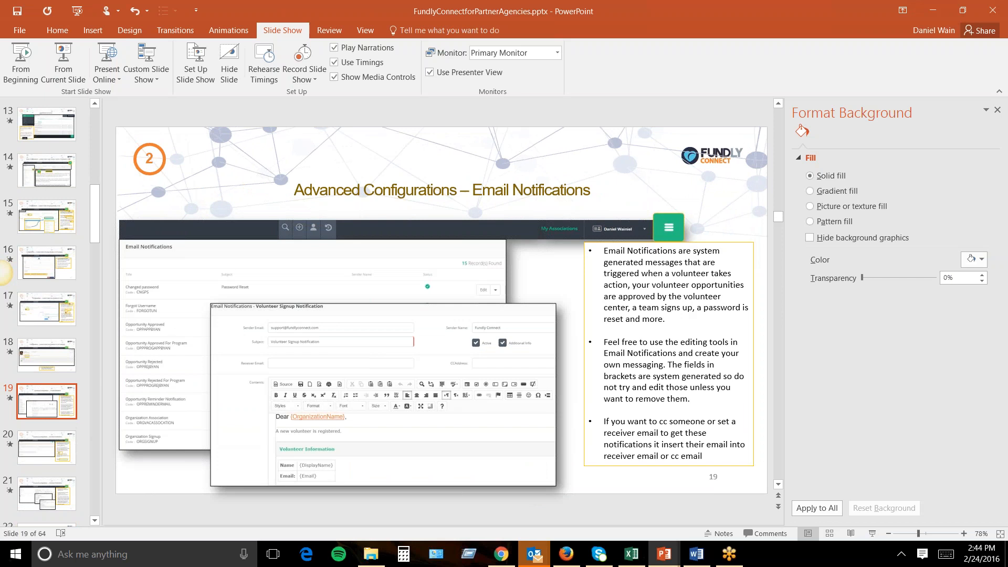
key(Down)
key(Down)
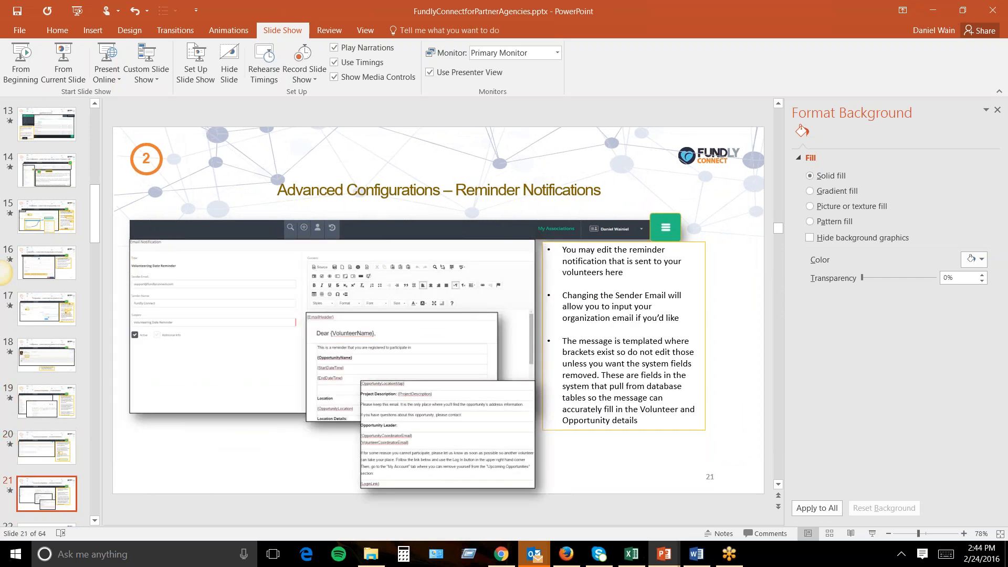
key(Down)
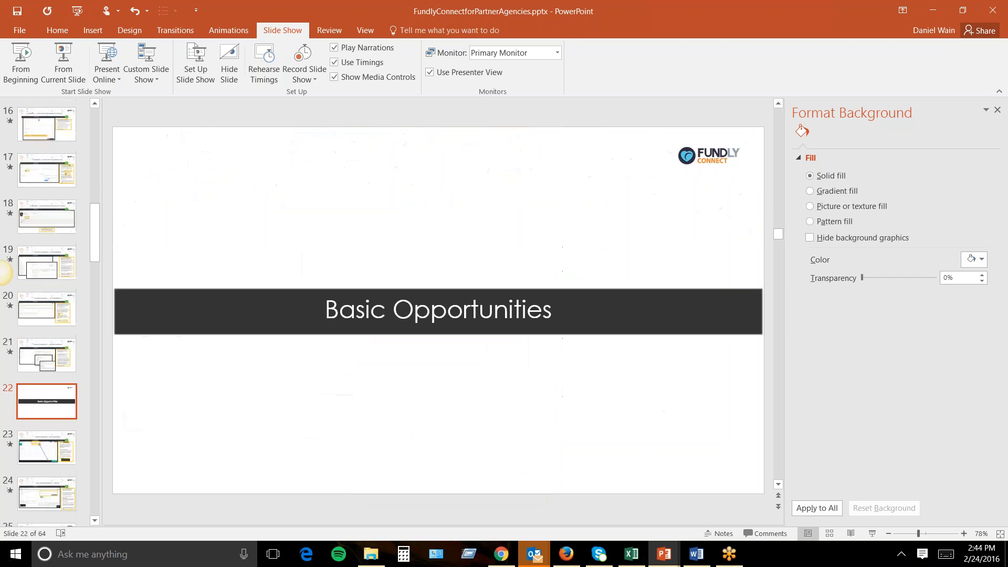
key(Down)
key(Down)
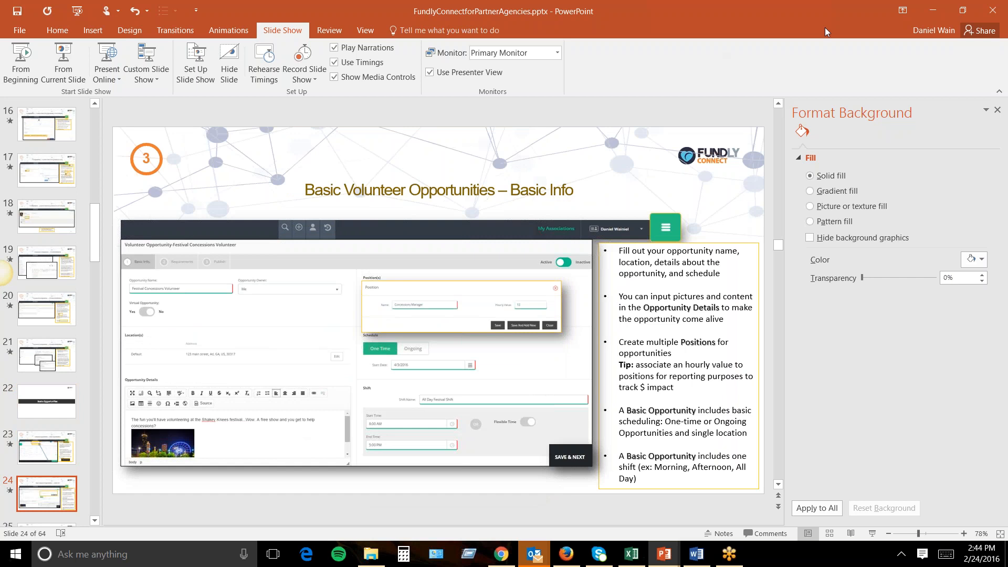
click(933, 10)
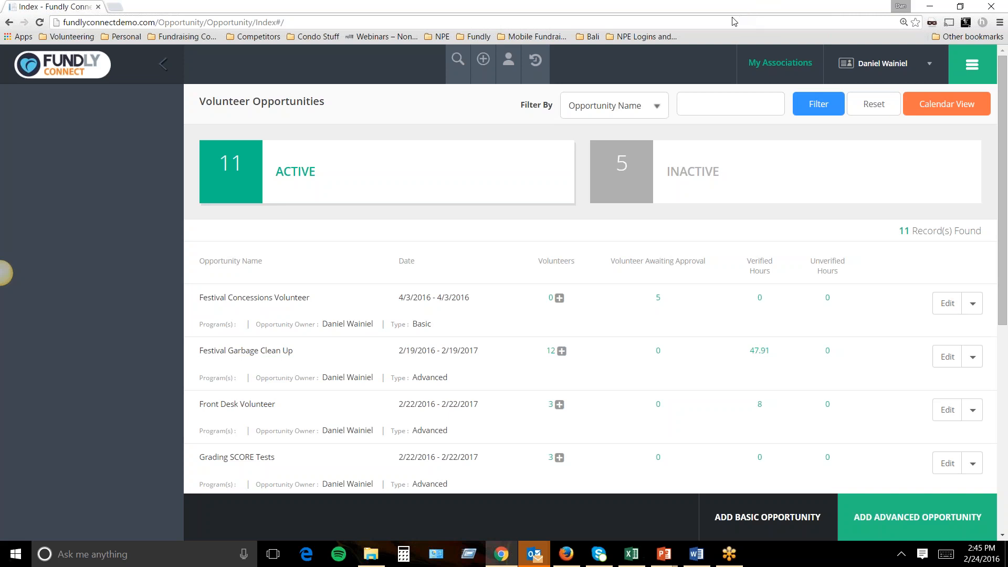
Look over the navigation menu and opportunity filter choices, leaving everything unchanged.
click(966, 65)
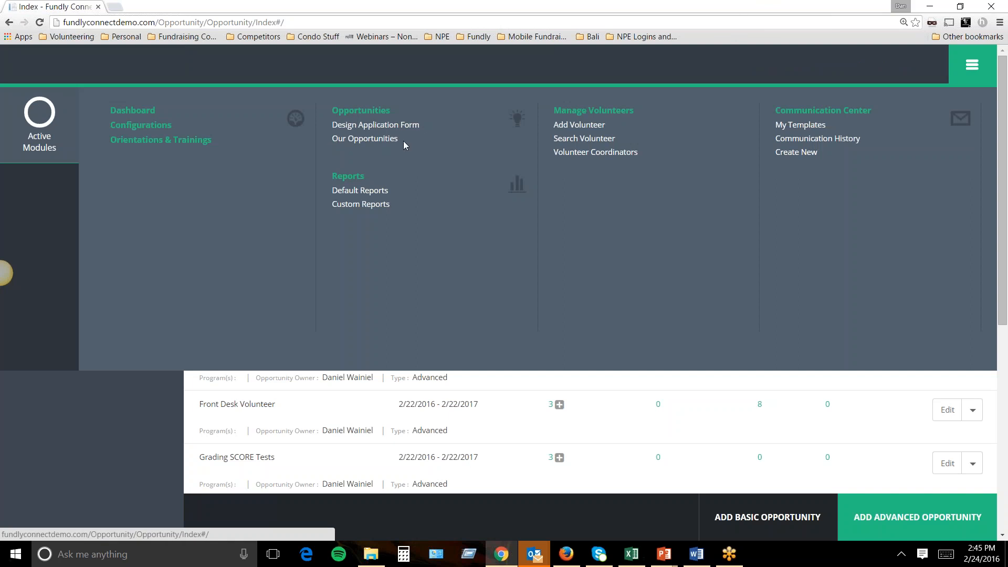
click(979, 83)
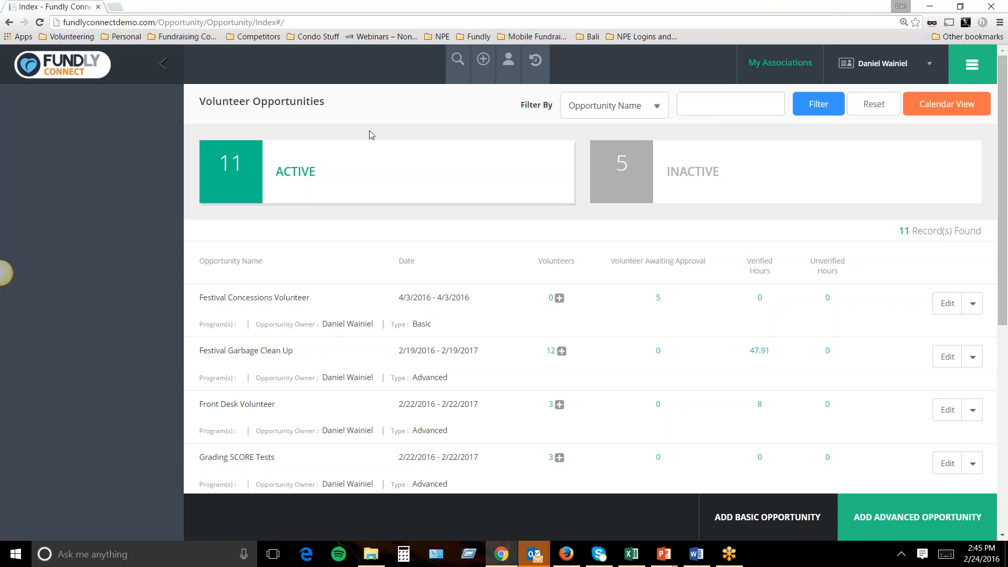
click(642, 114)
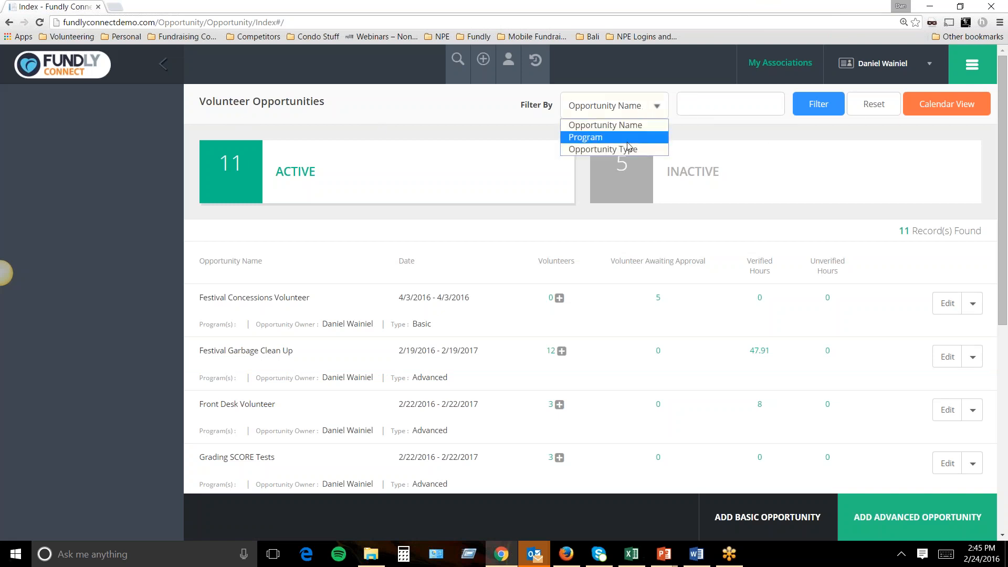
click(752, 113)
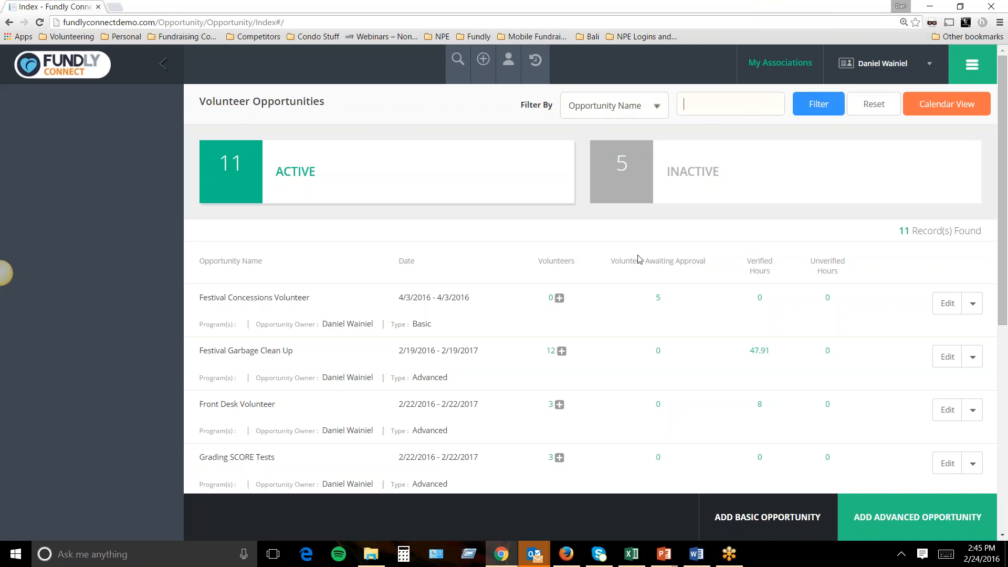
scroll(630, 246, down, 3)
scroll(625, 241, down, 2)
scroll(622, 239, up, 5)
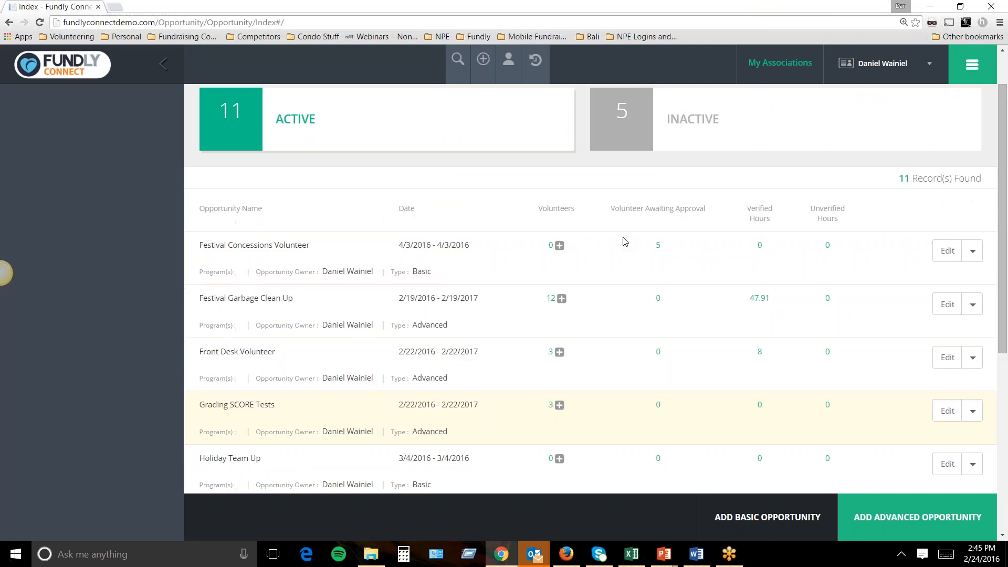
Show opportunities as a February 2016 month calendar with Step 123's daily 09:00 AM–06:00 PM Shift1.
click(933, 108)
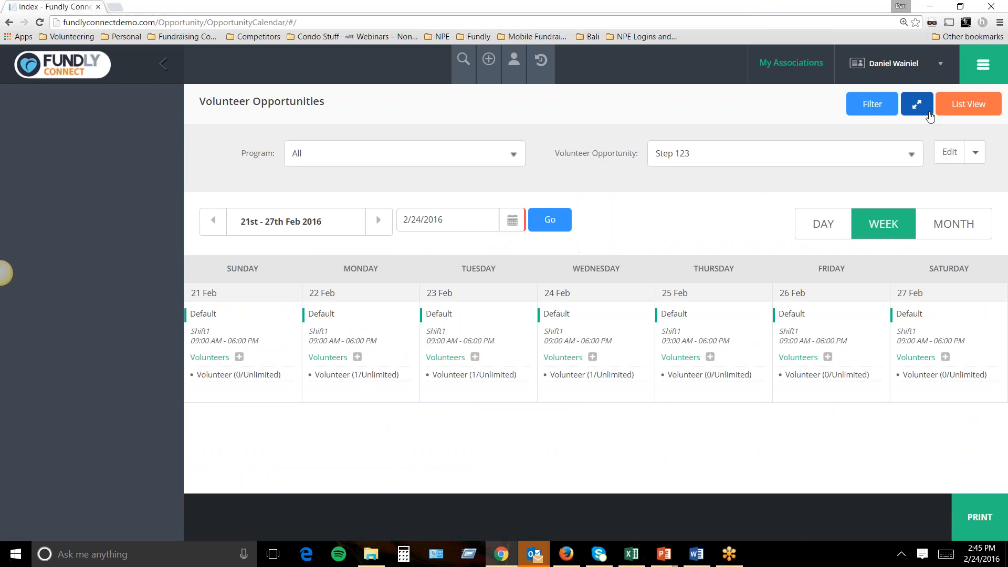
click(931, 224)
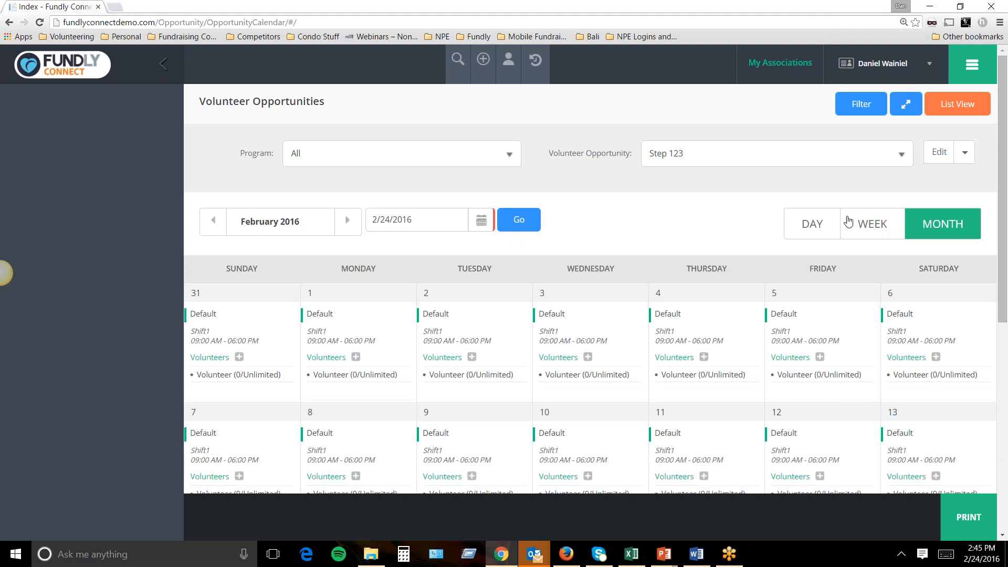
scroll(845, 222, down, 1)
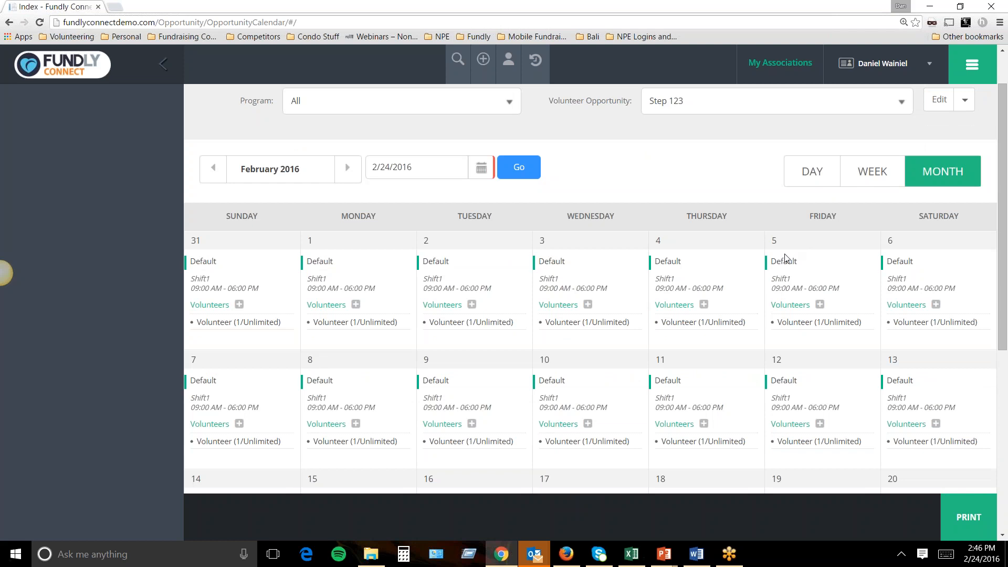
scroll(702, 278, down, 6)
scroll(702, 279, down, 1)
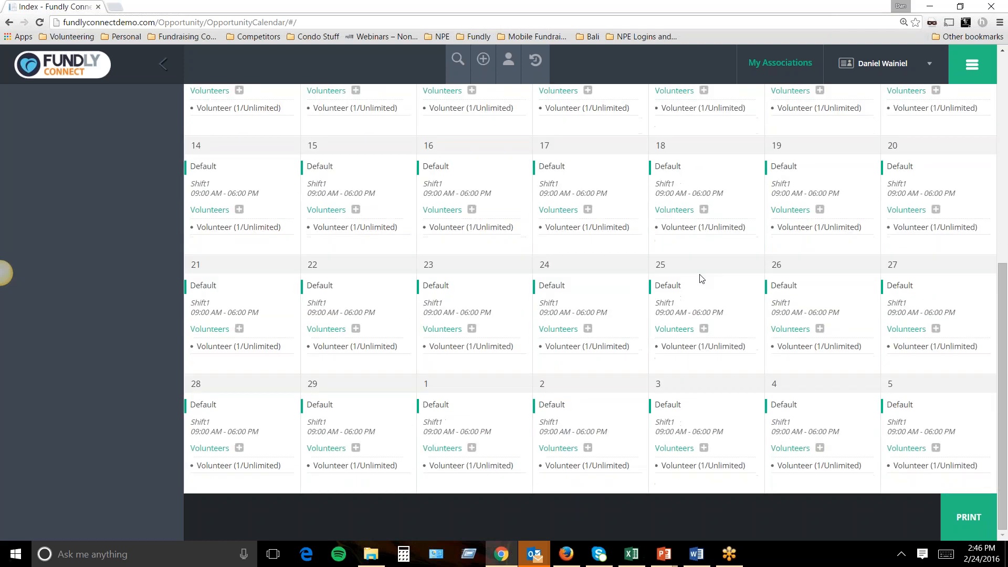
scroll(702, 278, up, 7)
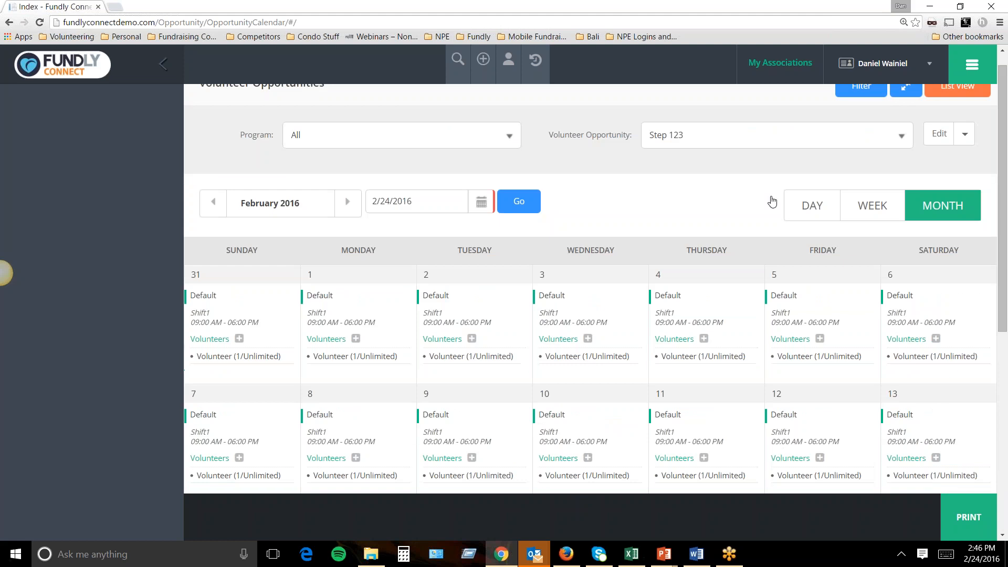
drag(554, 136, 630, 136)
click(702, 140)
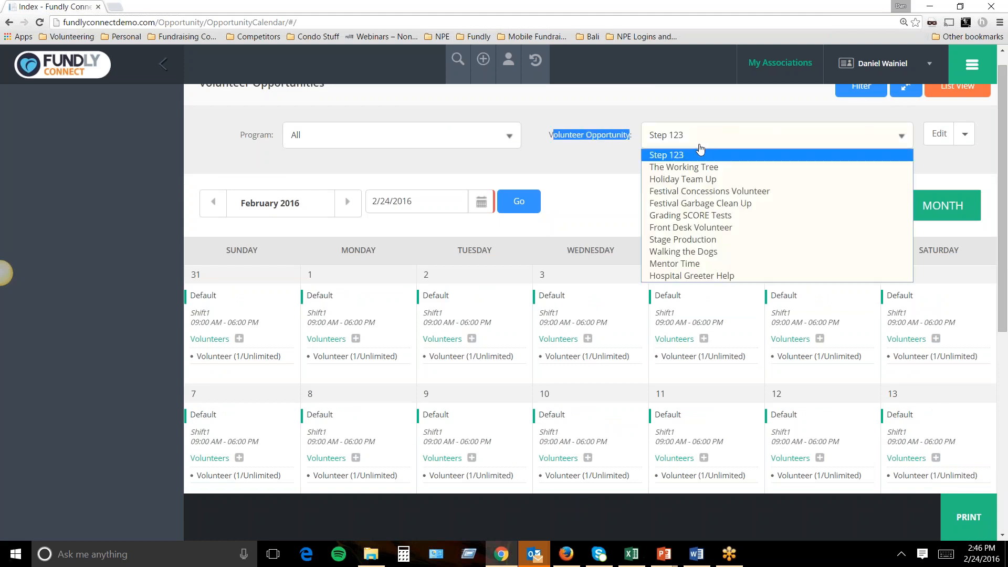
Show Festival Garbage Clean Up and find its Main Stage and West Stage shifts on February 19.
click(683, 204)
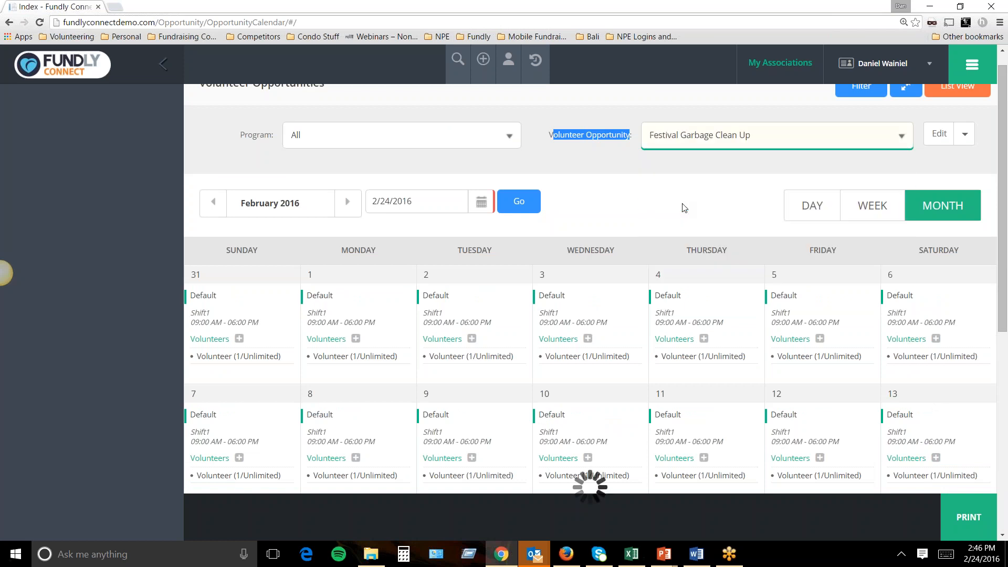
scroll(806, 280, down, 2)
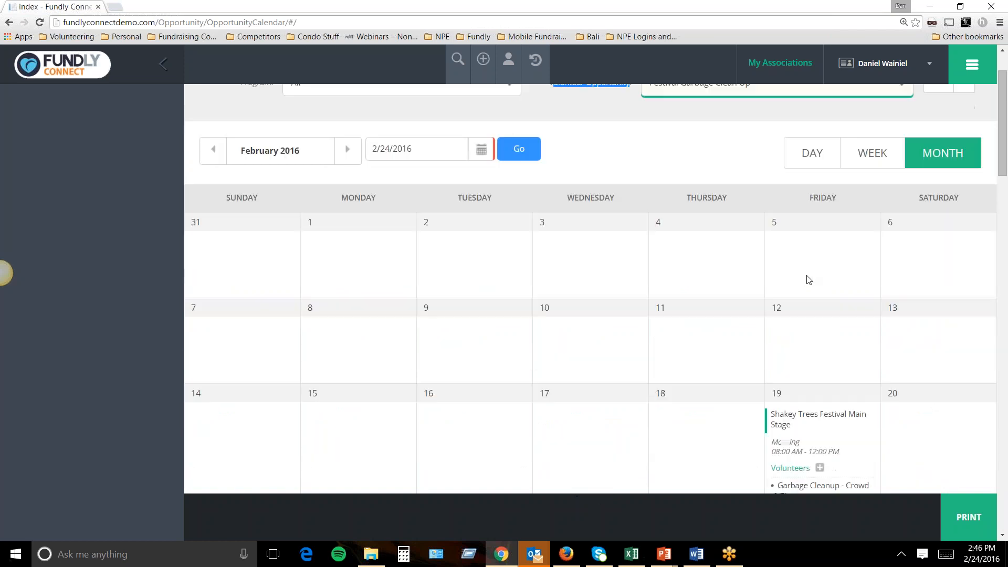
scroll(809, 279, down, 2)
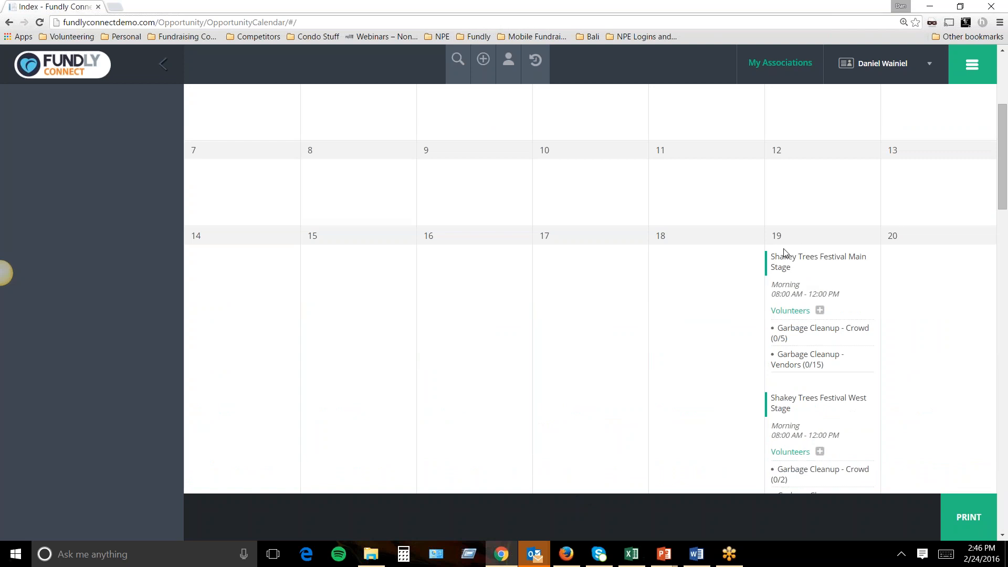
scroll(783, 254, down, 2)
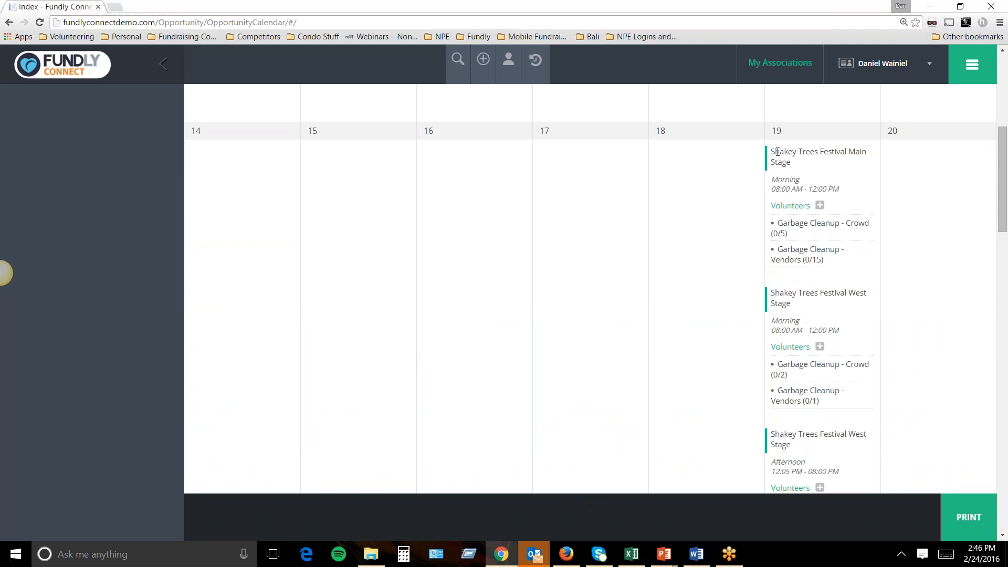
drag(776, 152, 810, 161)
drag(780, 293, 816, 302)
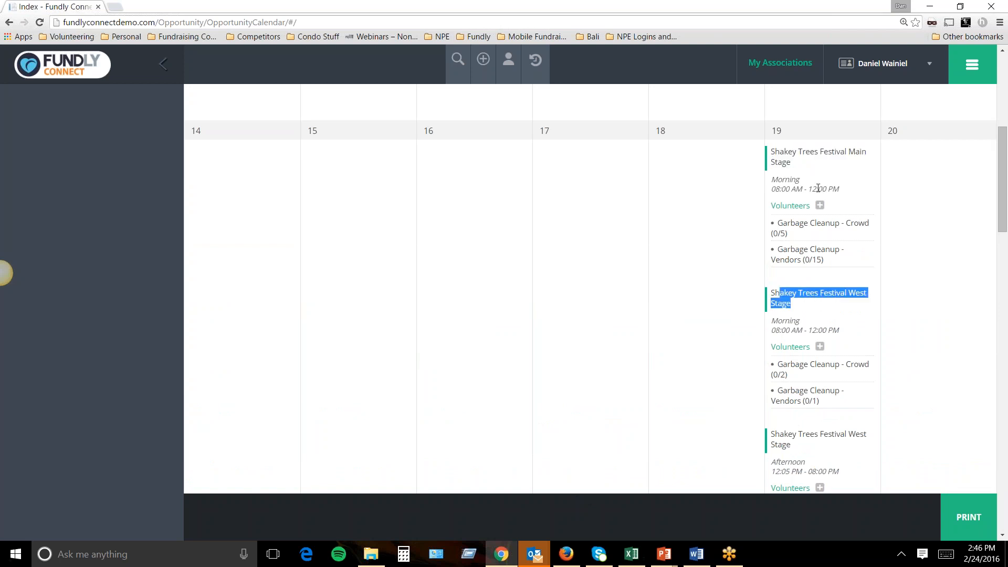
scroll(797, 334, down, 3)
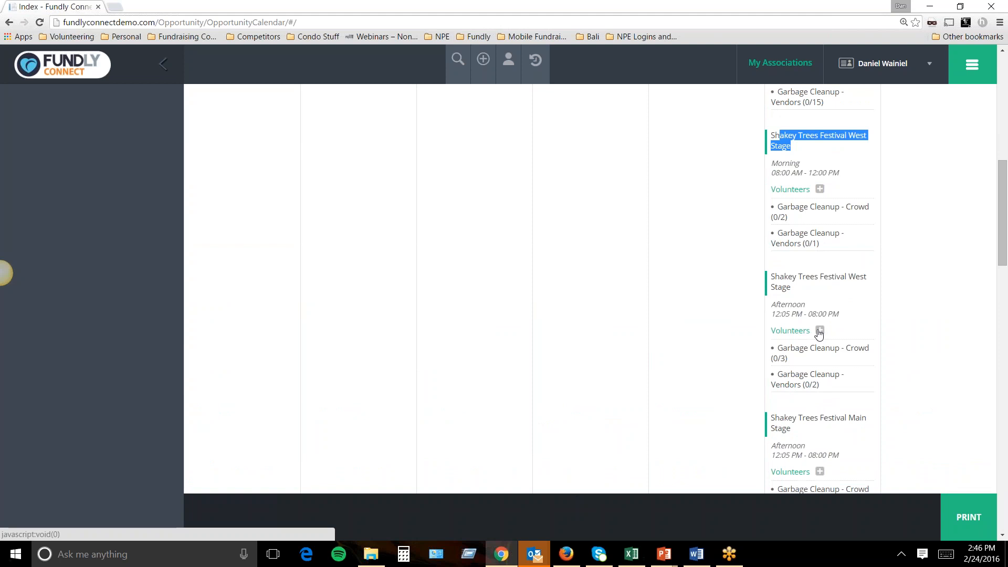
Check the afternoon West Stage shift's assignment and volunteers panels, then return to the list view.
click(819, 330)
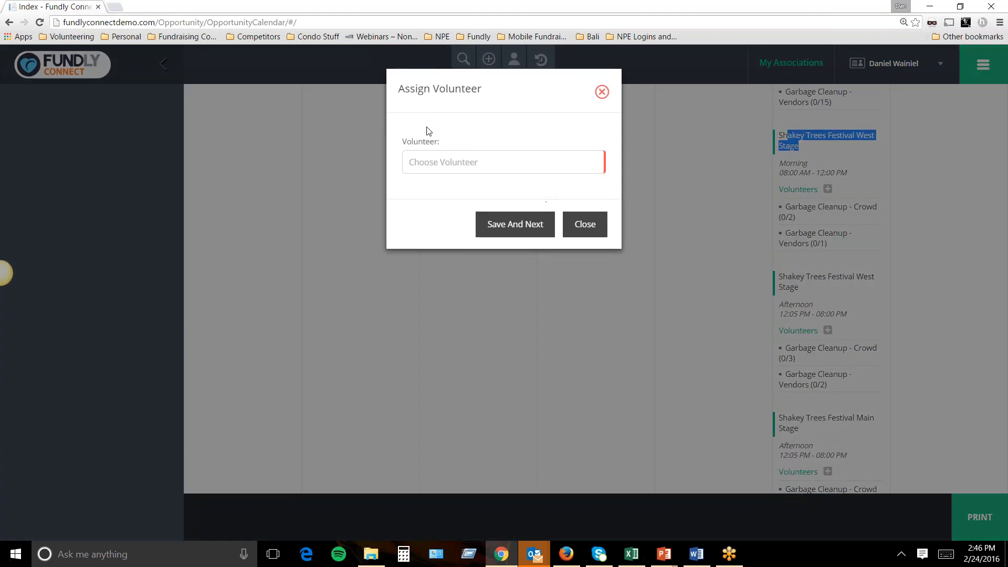
click(602, 93)
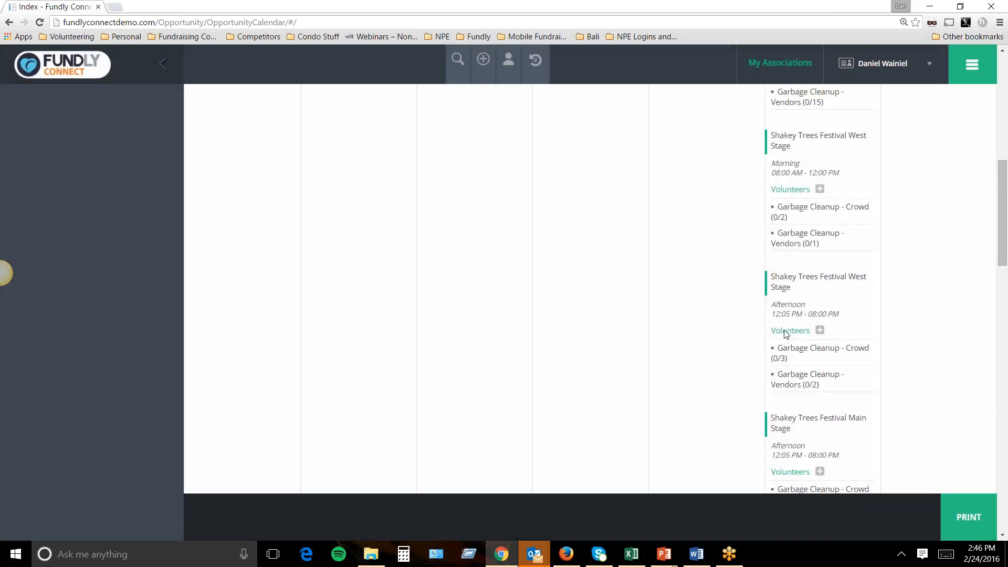
click(785, 335)
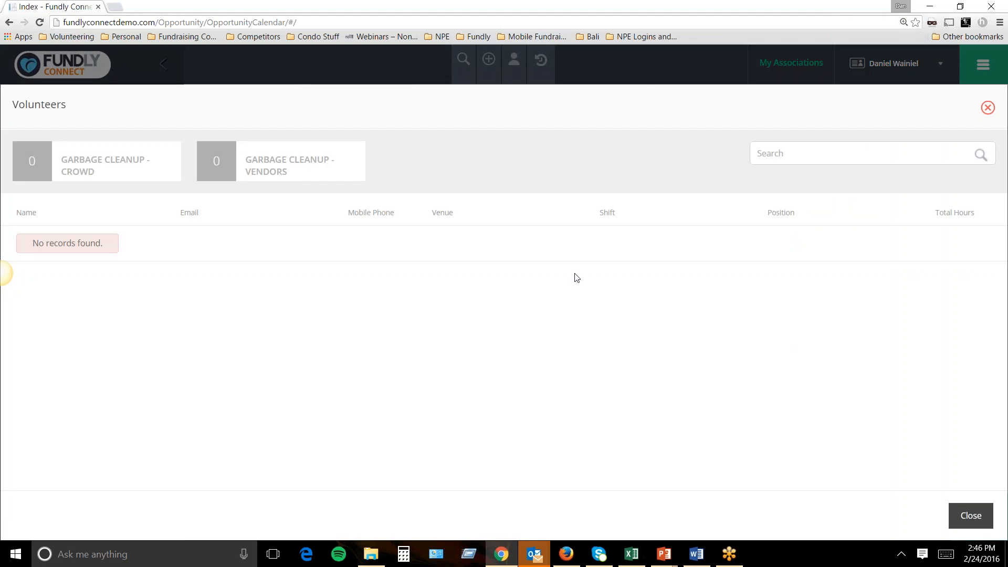
click(988, 108)
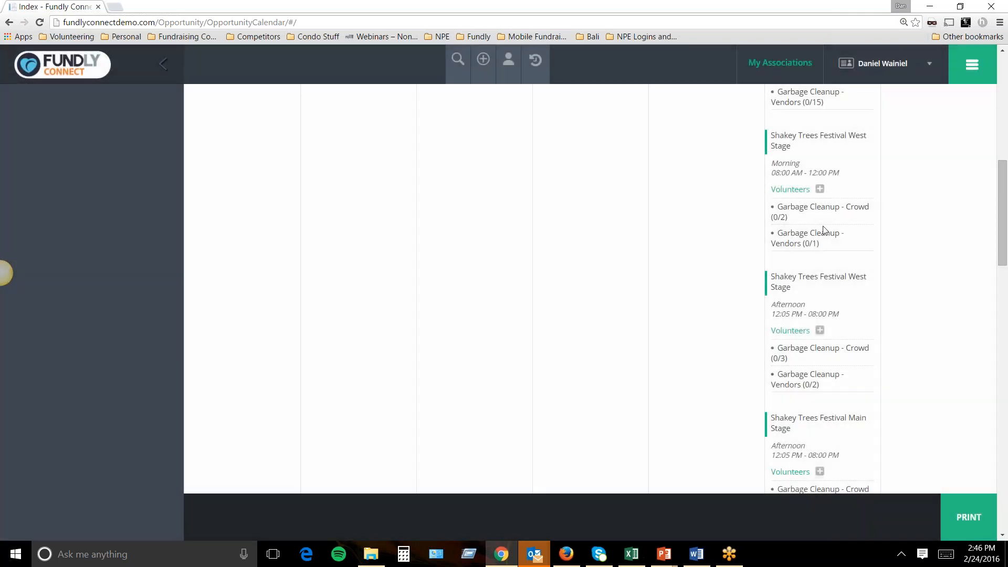
scroll(813, 235, up, 4)
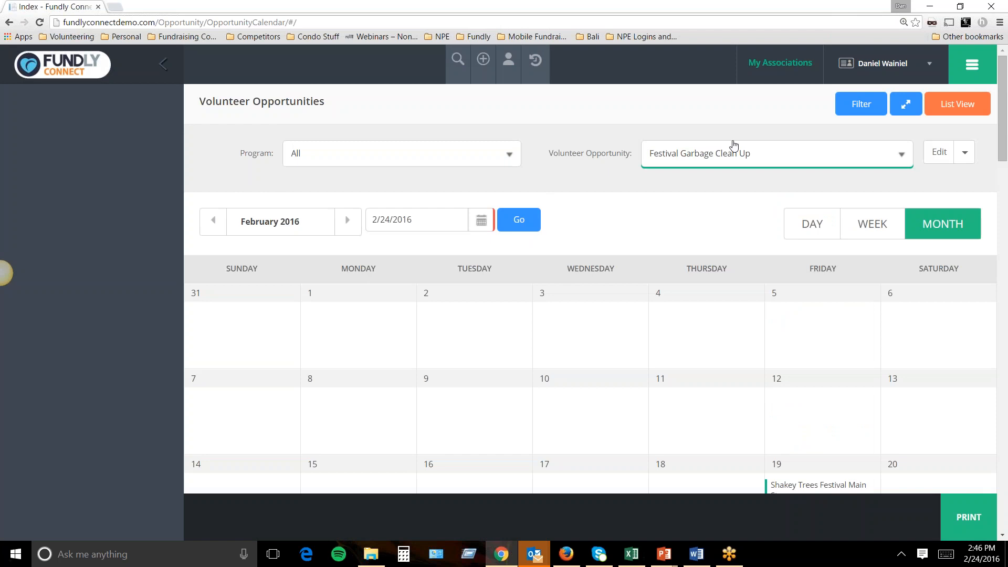
click(931, 107)
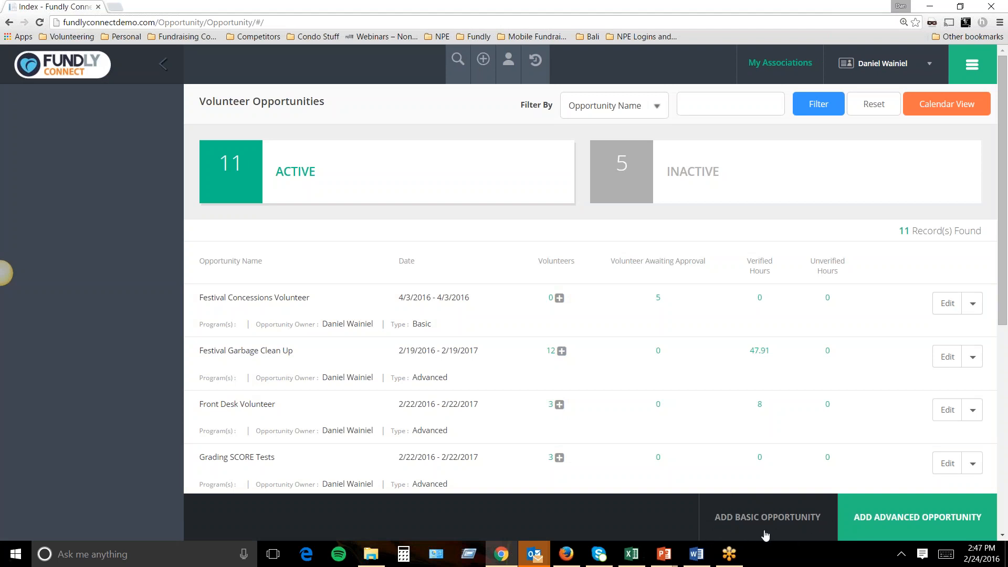
Add a basic opportunity, opening a blank One Time form at Basic Info.
click(793, 516)
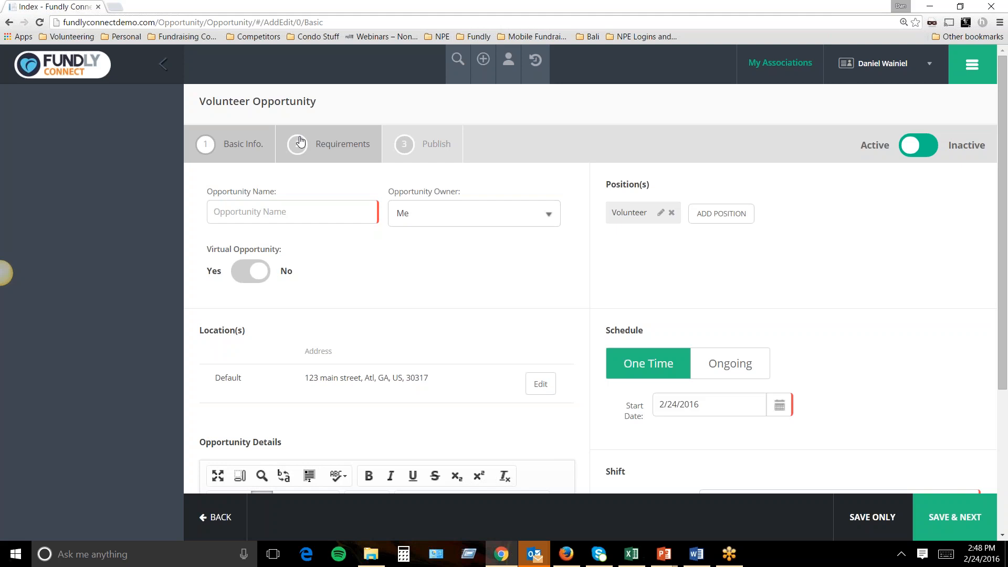
Name the opportunity 'Hospice Help - Greeters' and keep Me as its owner.
click(319, 215)
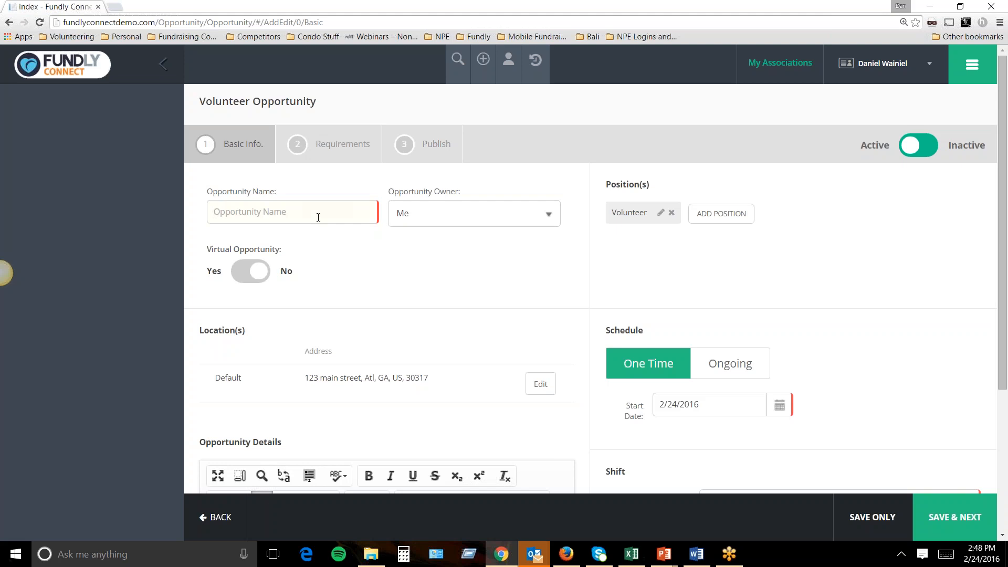
text(Hosp)
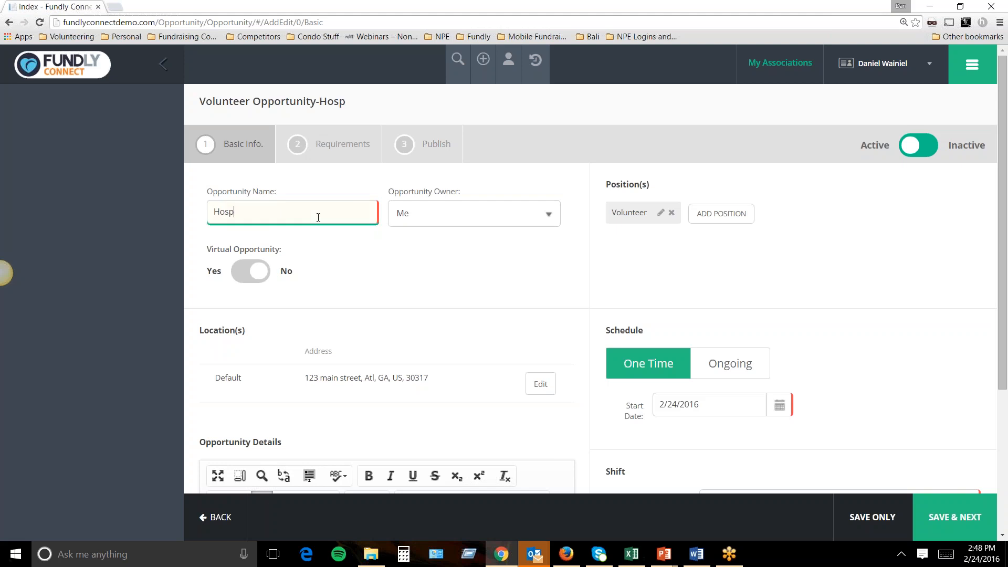
text(ice Help - Greeters)
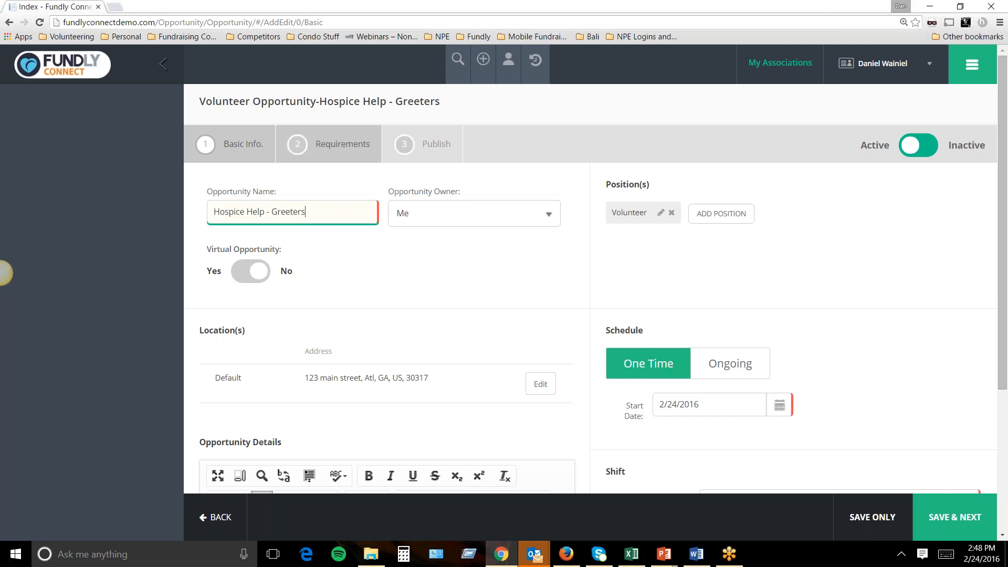
drag(317, 214, 274, 212)
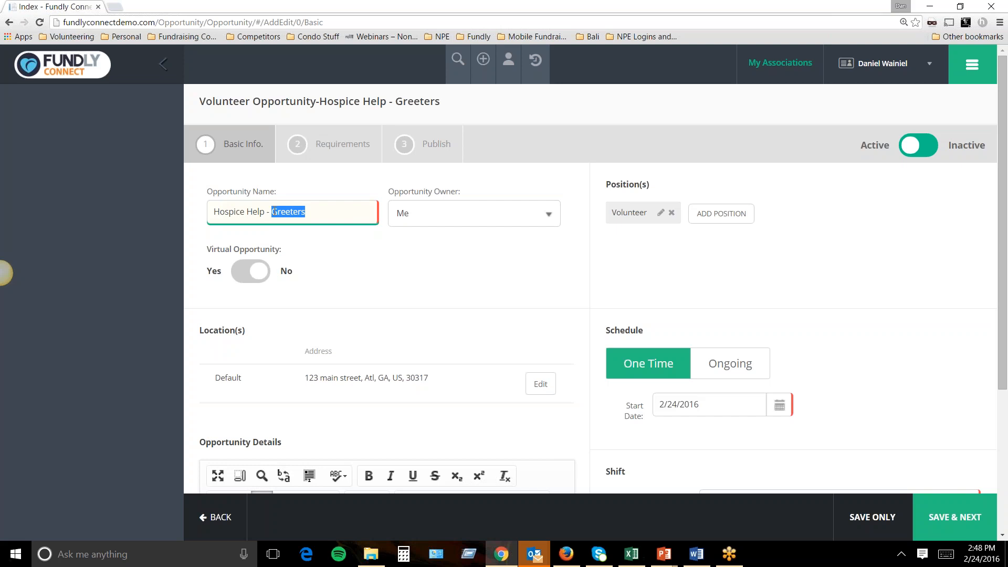
drag(611, 184, 652, 190)
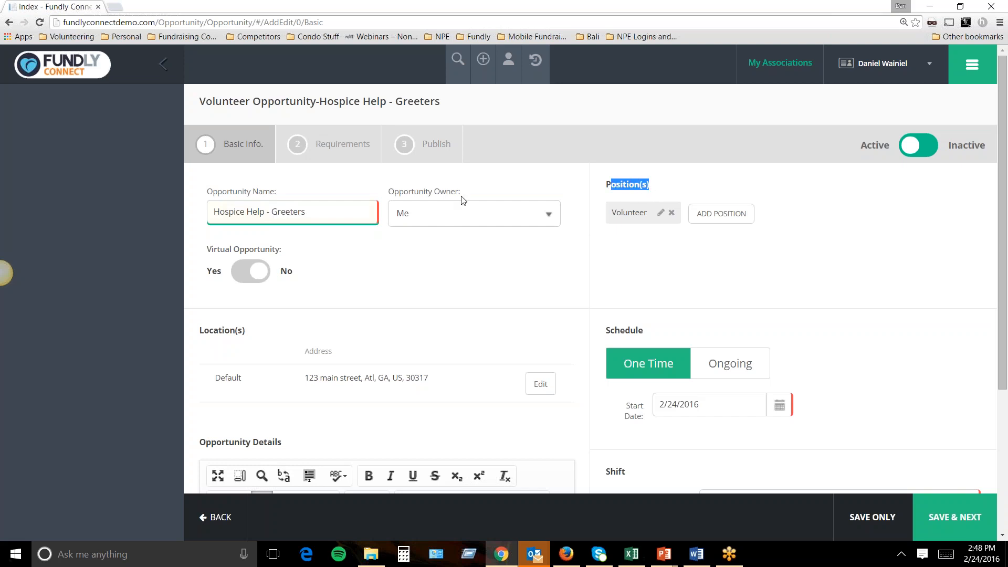
click(445, 213)
click(439, 210)
Toggle Virtual Opportunity on and off, leaving it non-virtual so Location(s) shows.
click(253, 272)
click(257, 273)
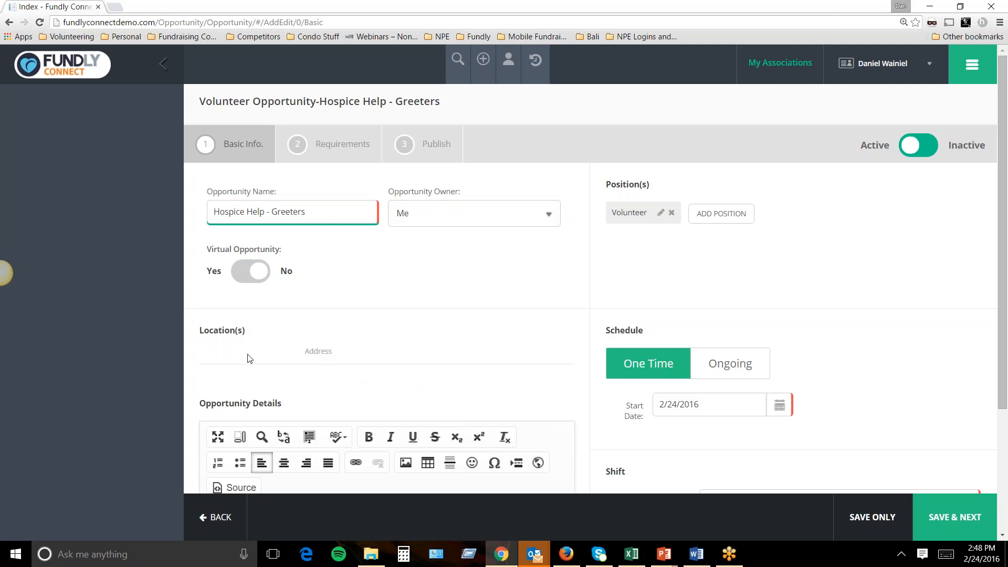
click(252, 273)
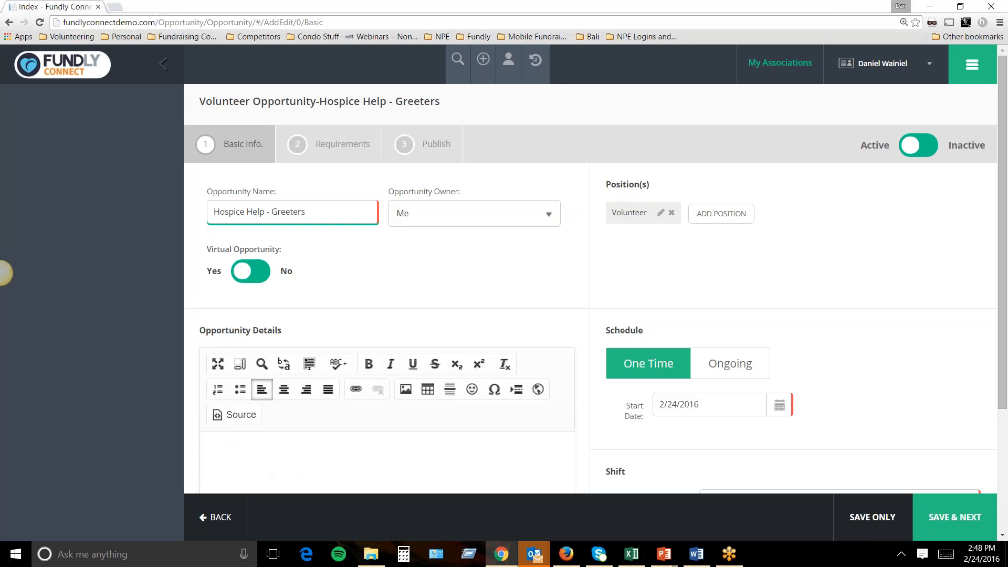
click(260, 271)
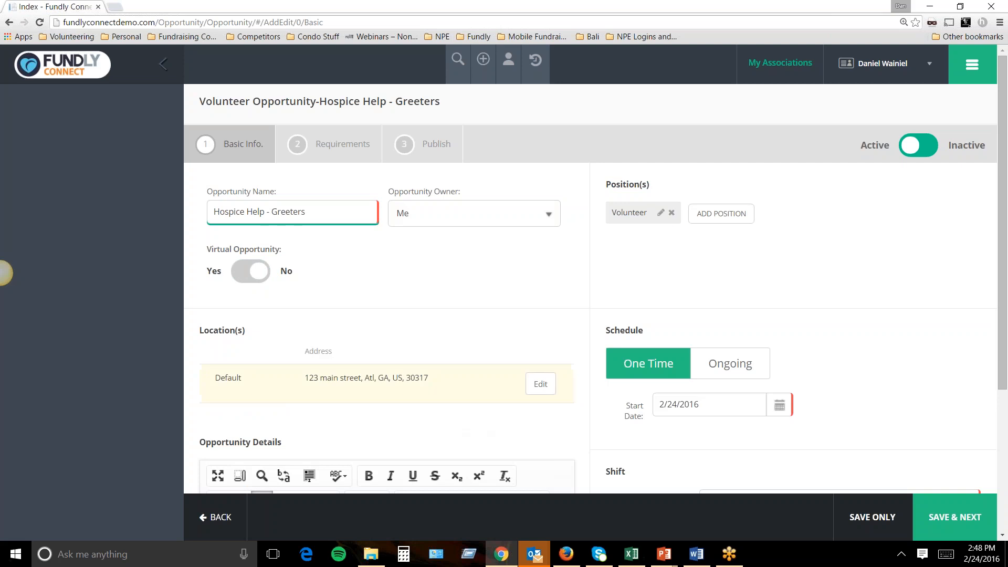
Change the Default location to Atlanta Health Hospice at 127 whitefoord ave, Atl, GA 30317.
click(537, 386)
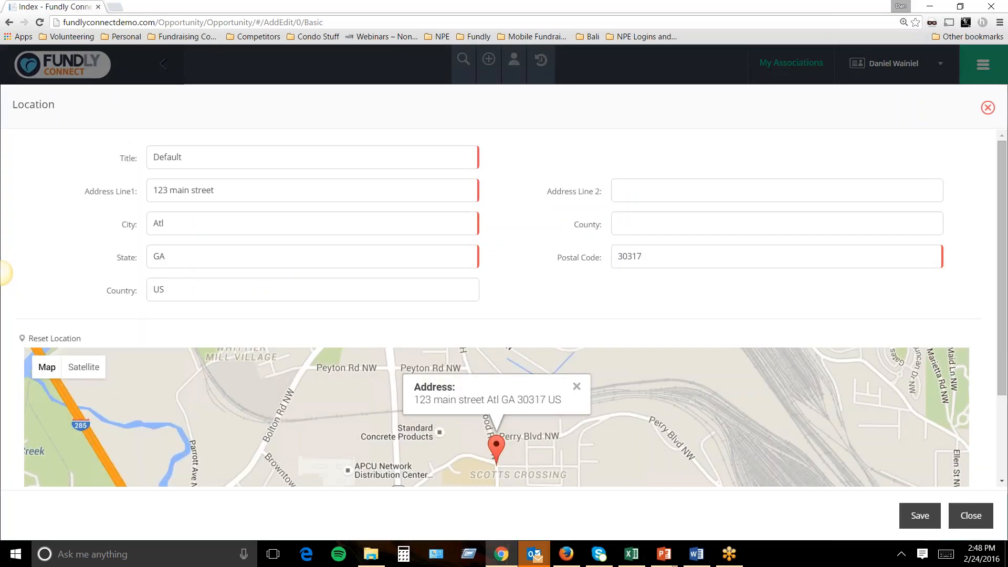
drag(188, 157, 111, 155)
text(Atlanta He)
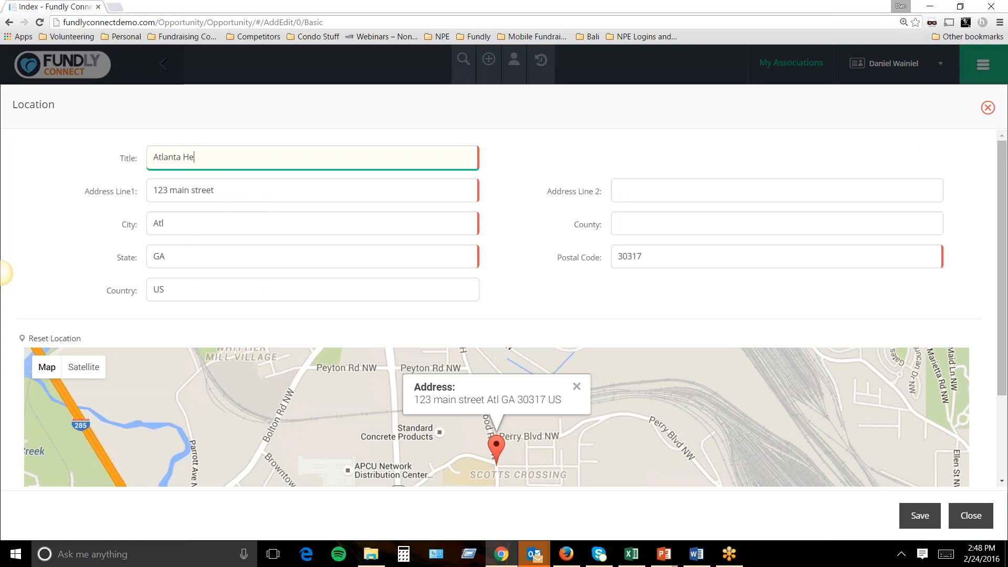
text(alth Hospice)
drag(221, 191, 143, 186)
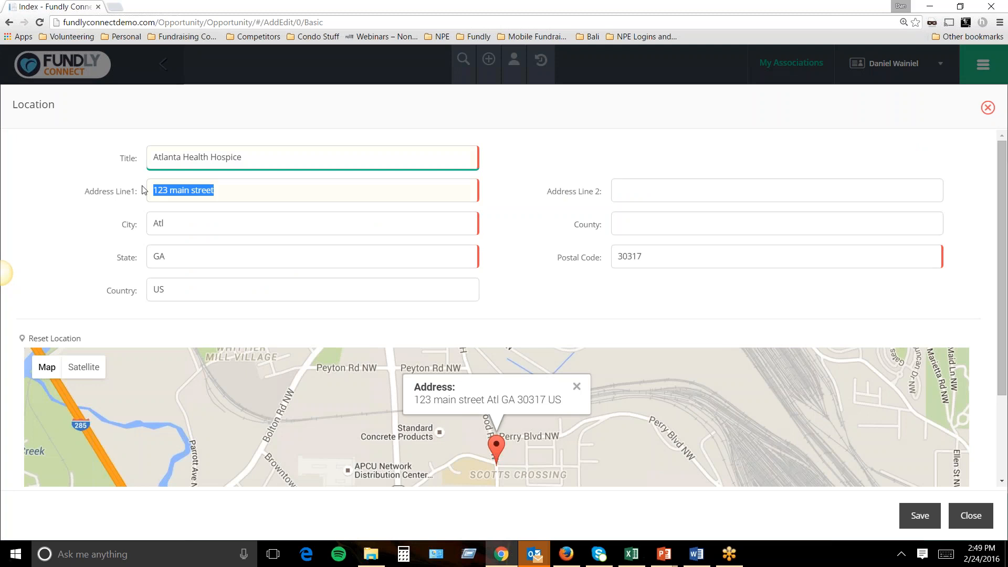
text(127 wh)
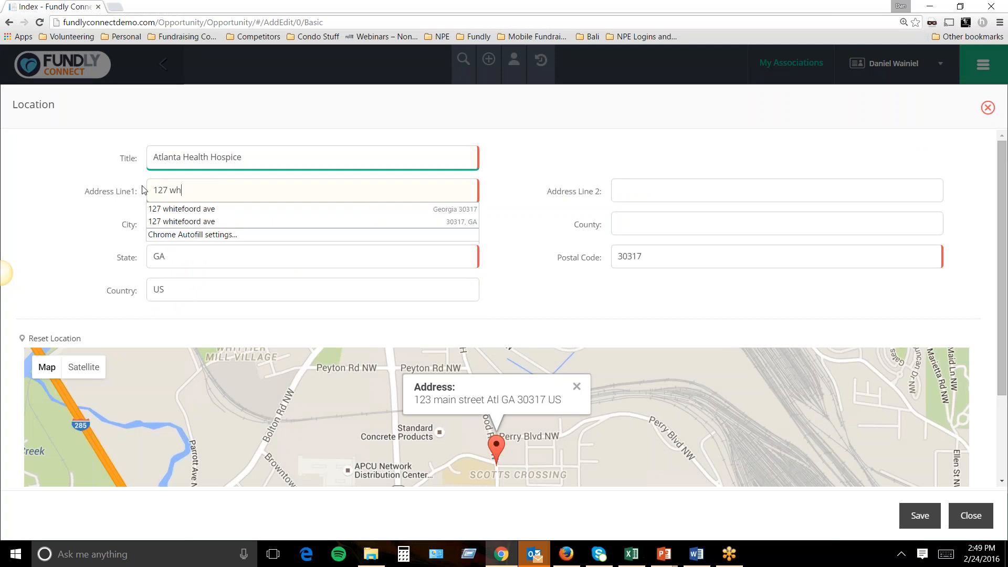
key(Down)
key(Return)
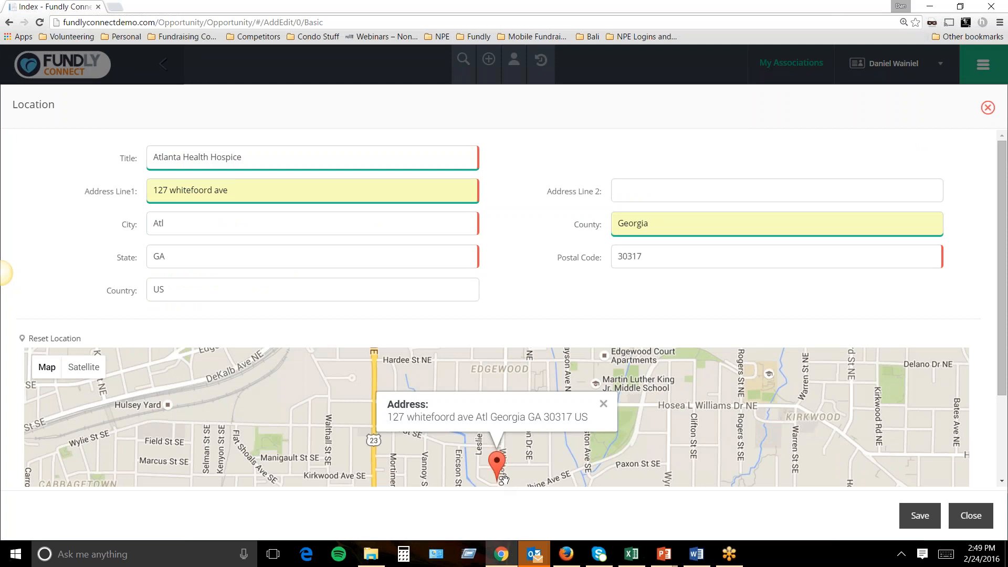
click(924, 520)
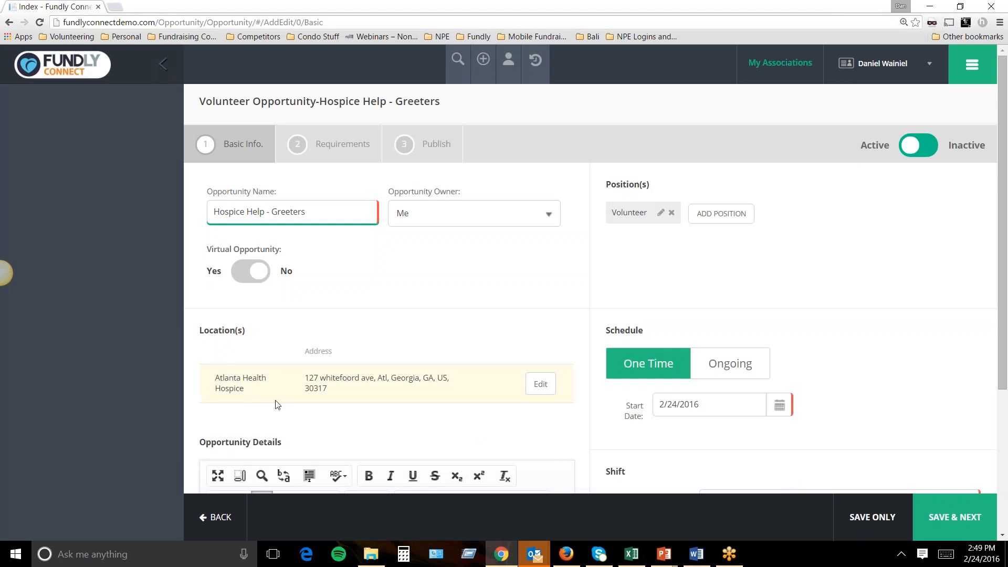
Describe the role: greeters helping families get through trying times with children in hospice.
scroll(314, 414, down, 2)
click(272, 459)
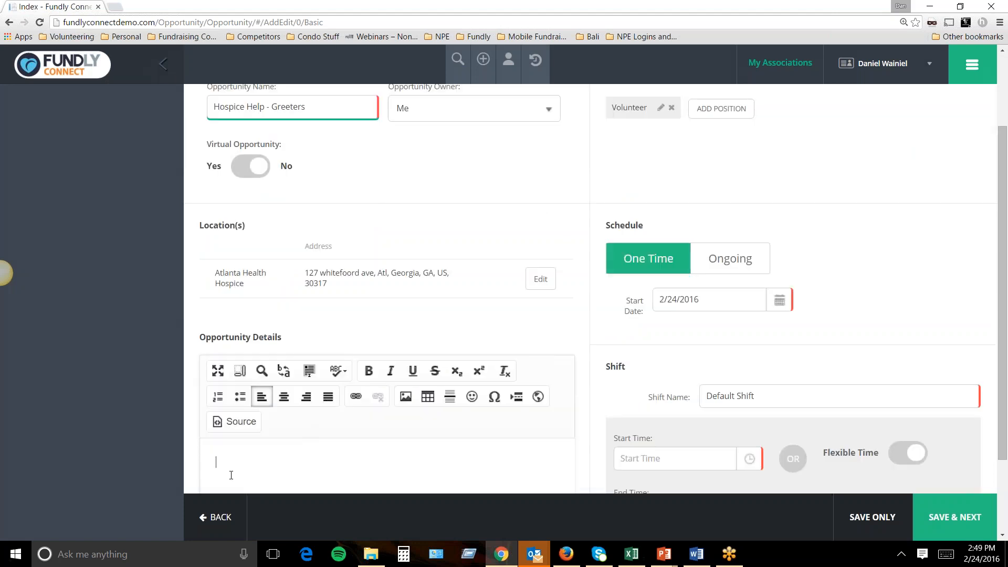
text(This is for greeters to come in and help families get through trying t)
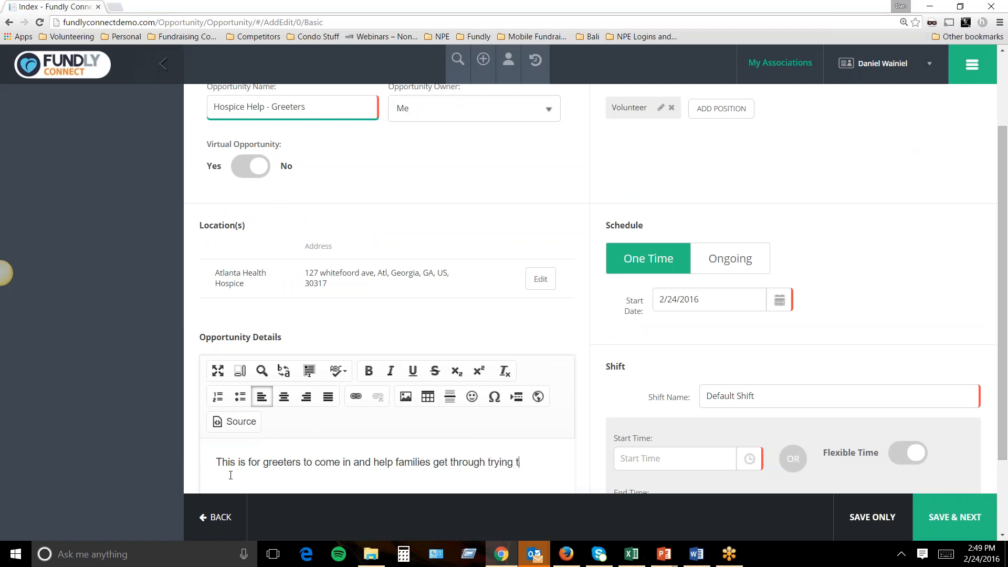
text(imes wit)
text(h childr)
text(en in hospice care.)
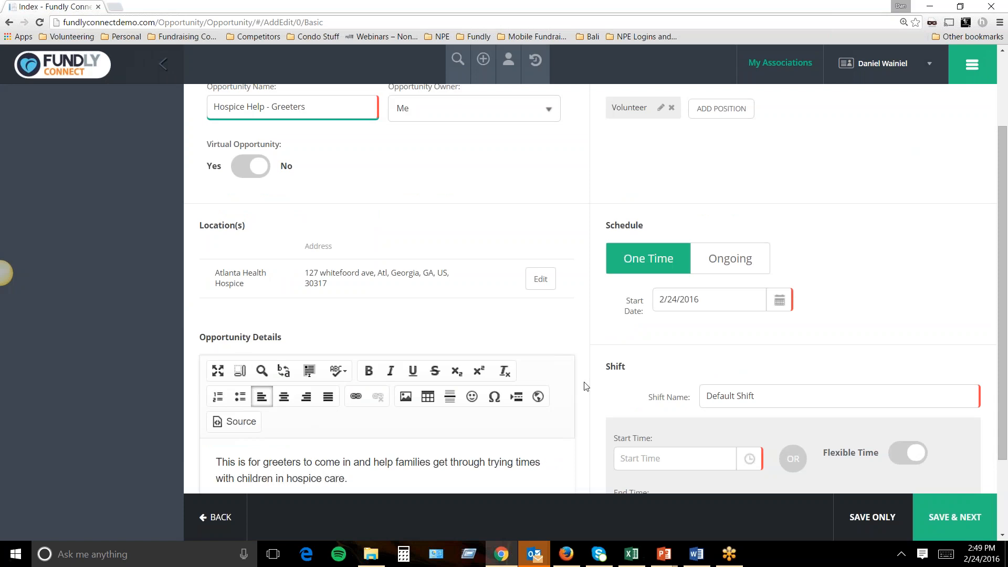
scroll(586, 386, up, 2)
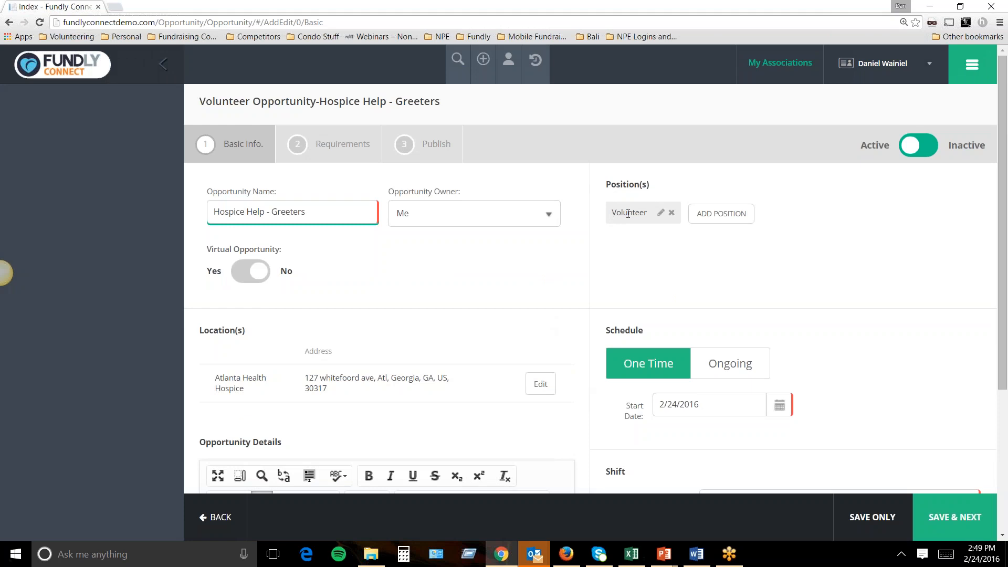
Replace the Volunteer position with a Greeter position worth 12 per hour.
click(722, 215)
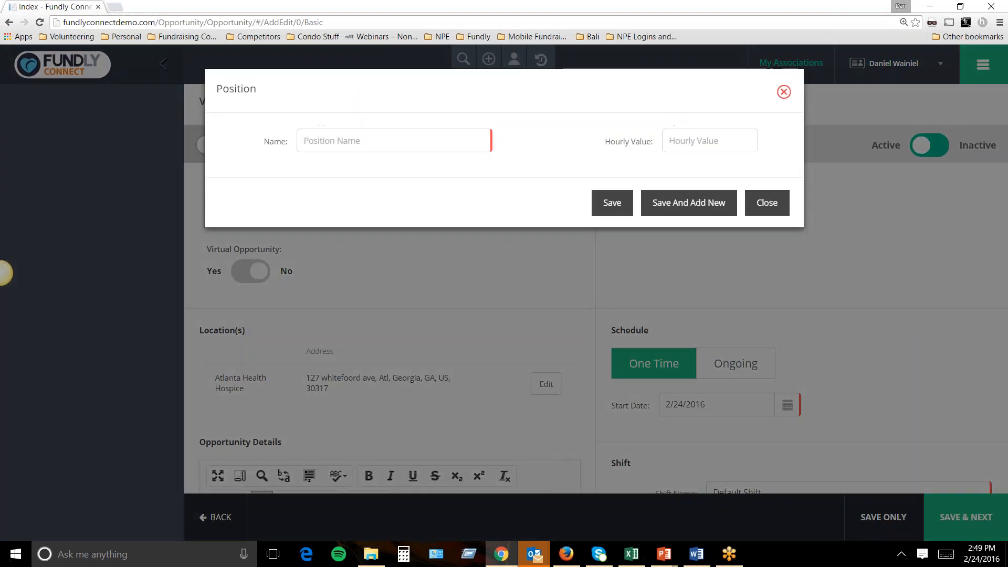
click(767, 203)
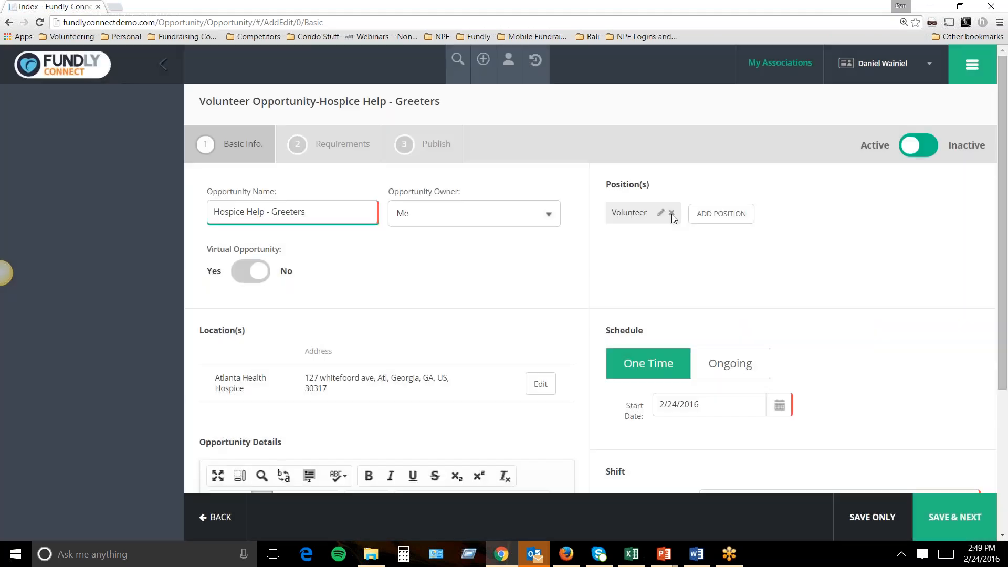
click(672, 214)
click(641, 215)
click(399, 149)
text(Greeter)
click(611, 204)
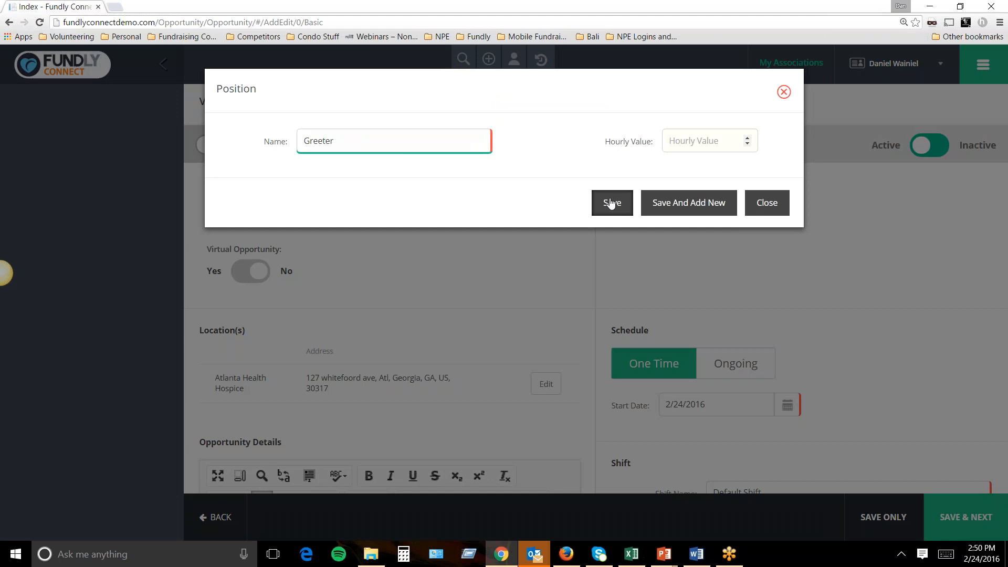
key(Tab)
text(12)
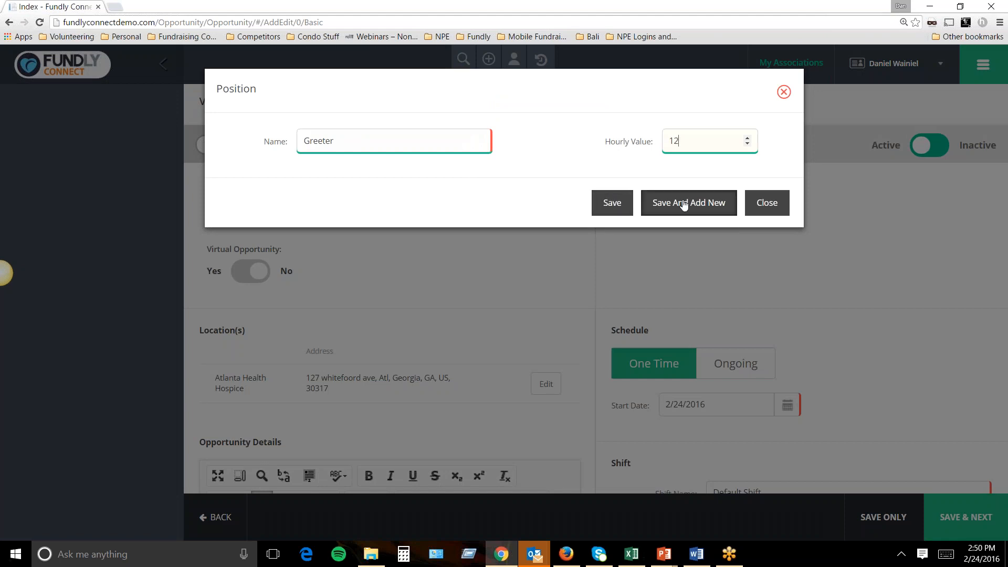
click(609, 204)
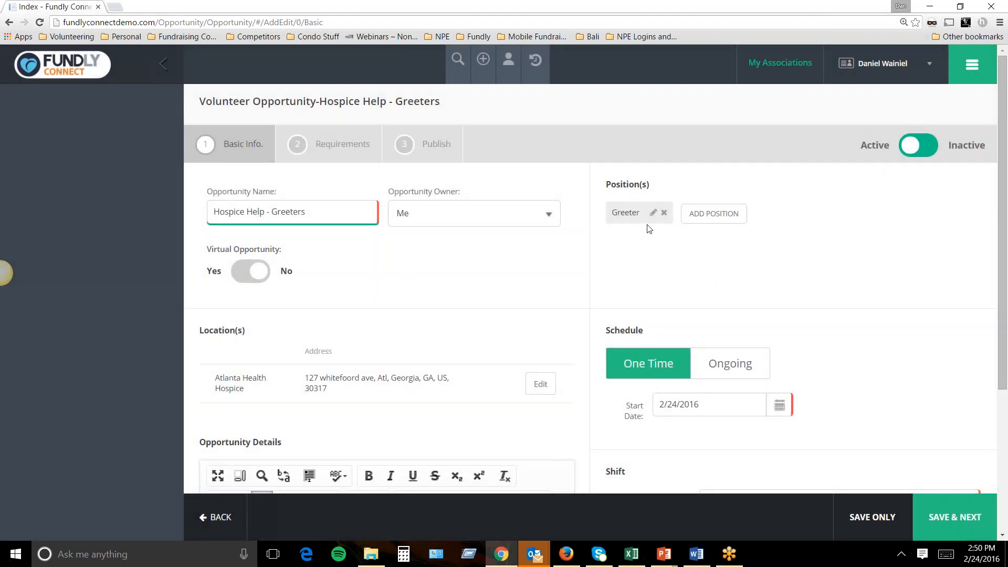
Add a Floor Leader position with hourly value 10.
click(704, 215)
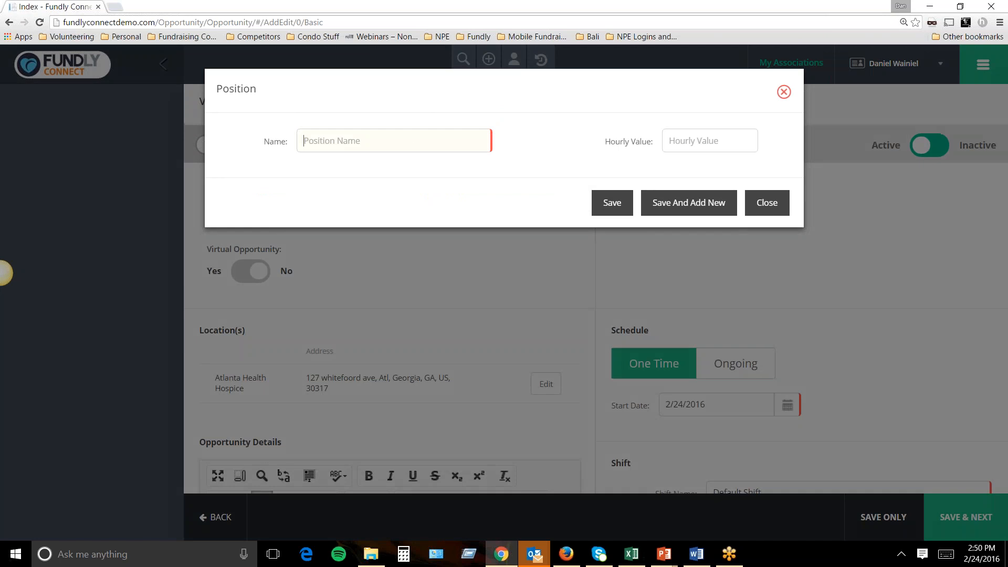
click(414, 136)
text(Floor coo)
key(BackSpace)
key(BackSpace)
key(BackSpace)
text(Leader)
key(Tab)
text(10)
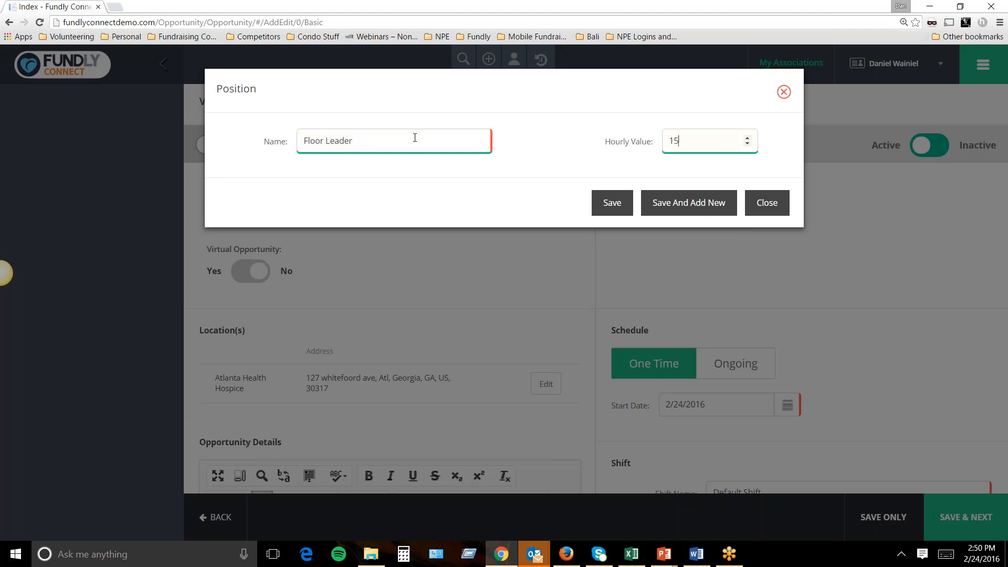
click(611, 204)
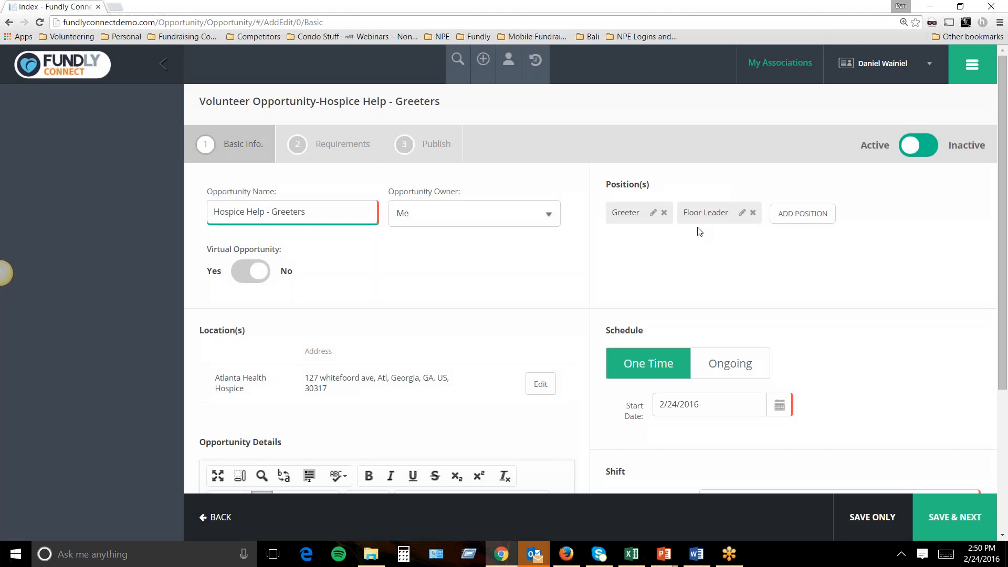
Make the schedule ongoing from 2/24/2016 with an end date of 5/24/2016.
drag(651, 188, 609, 191)
scroll(668, 301, down, 2)
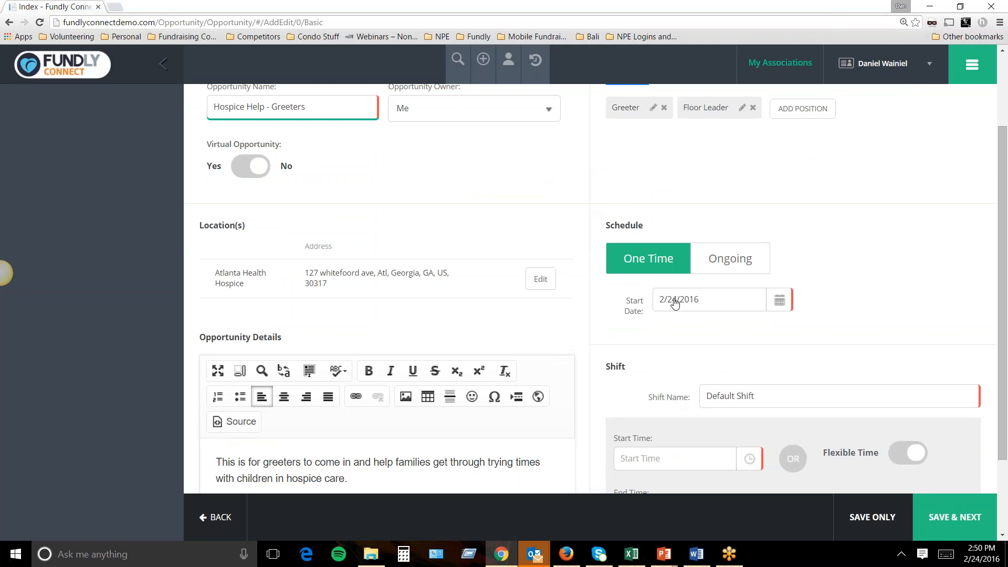
scroll(668, 300, up, 2)
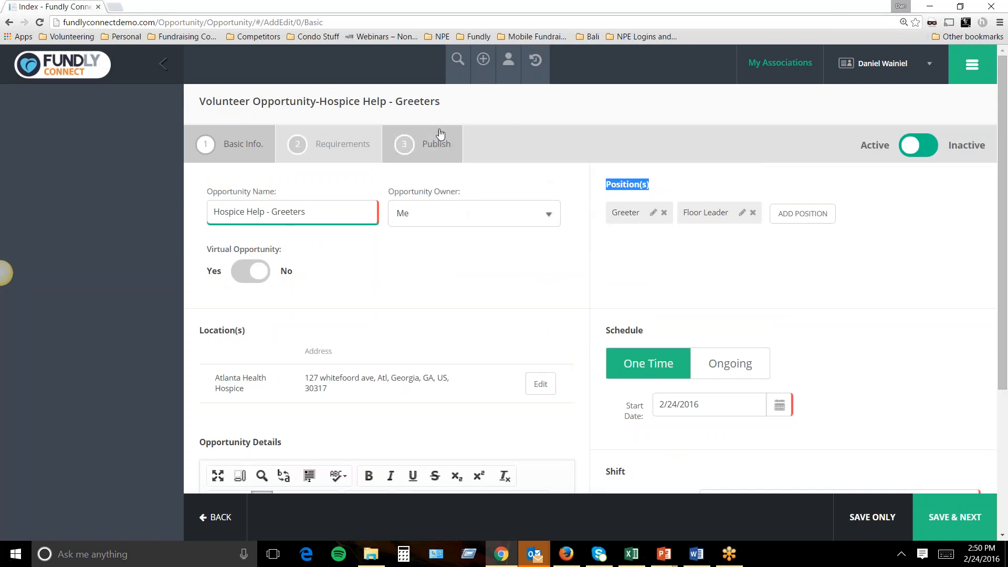
click(453, 109)
drag(453, 108, 198, 103)
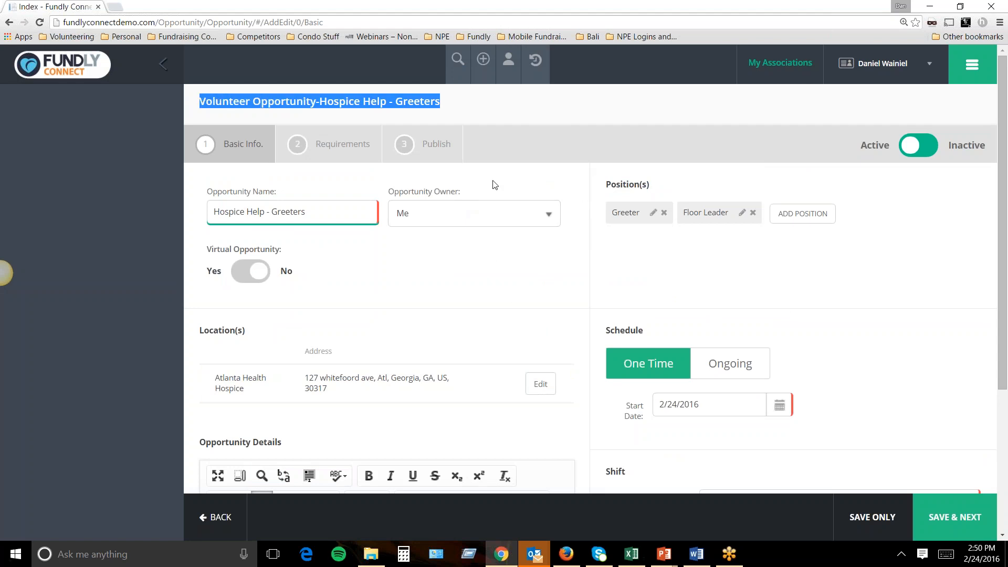
scroll(491, 181, down, 2)
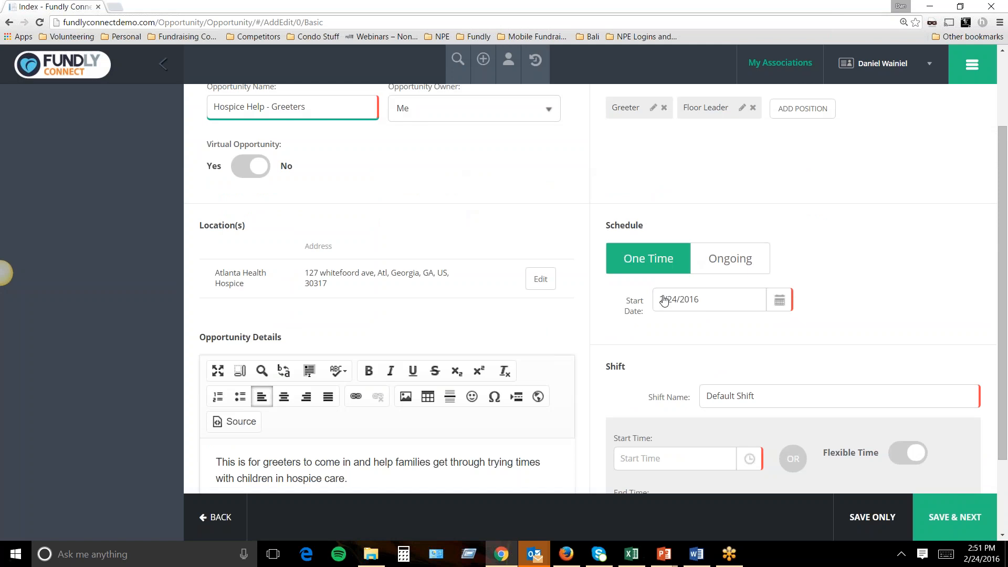
click(728, 261)
click(738, 347)
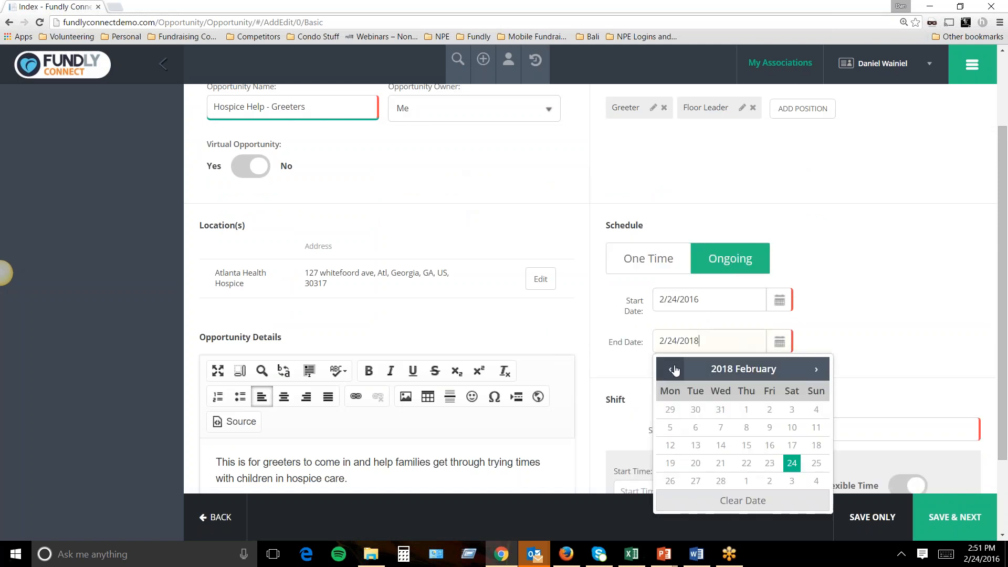
click(723, 369)
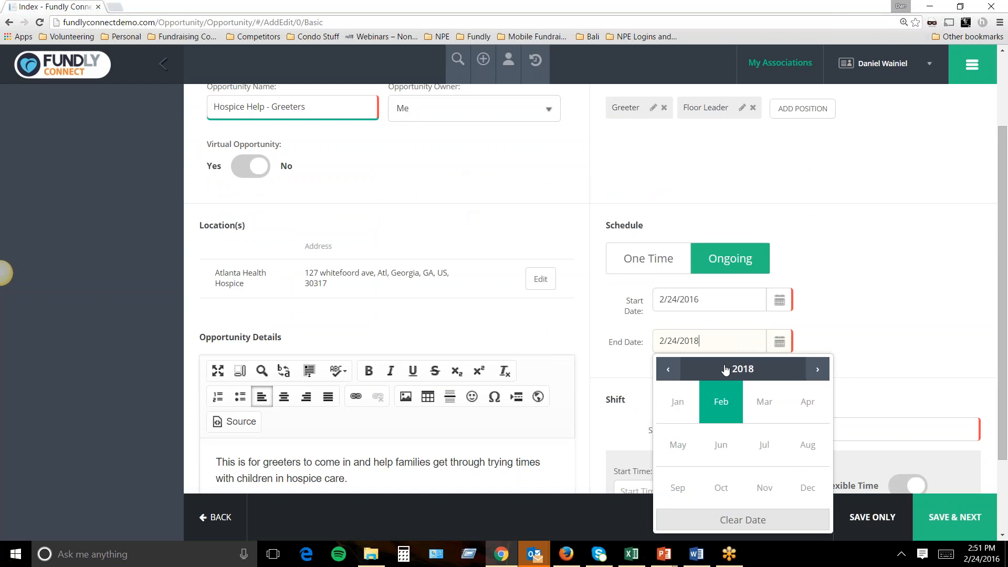
click(727, 370)
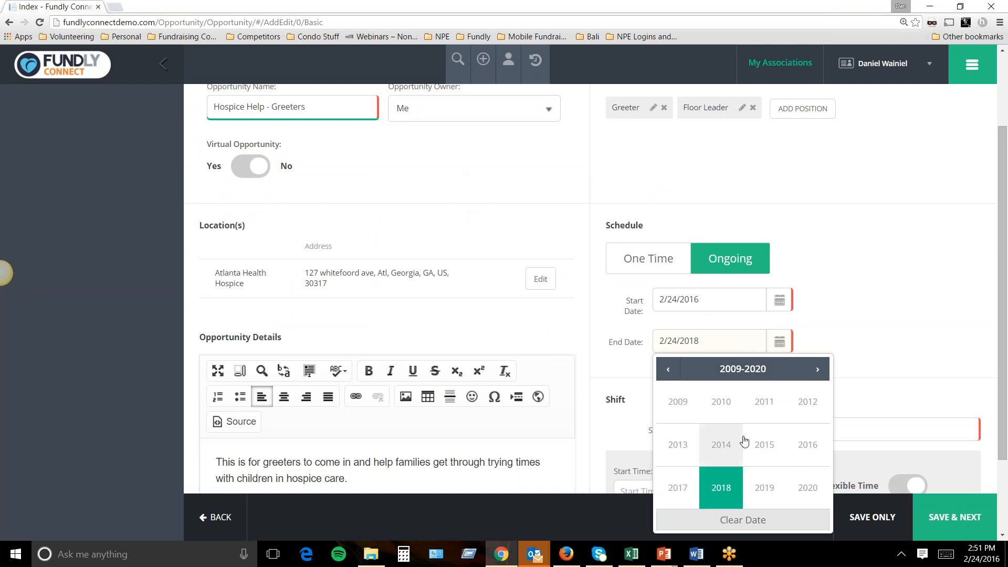
click(798, 453)
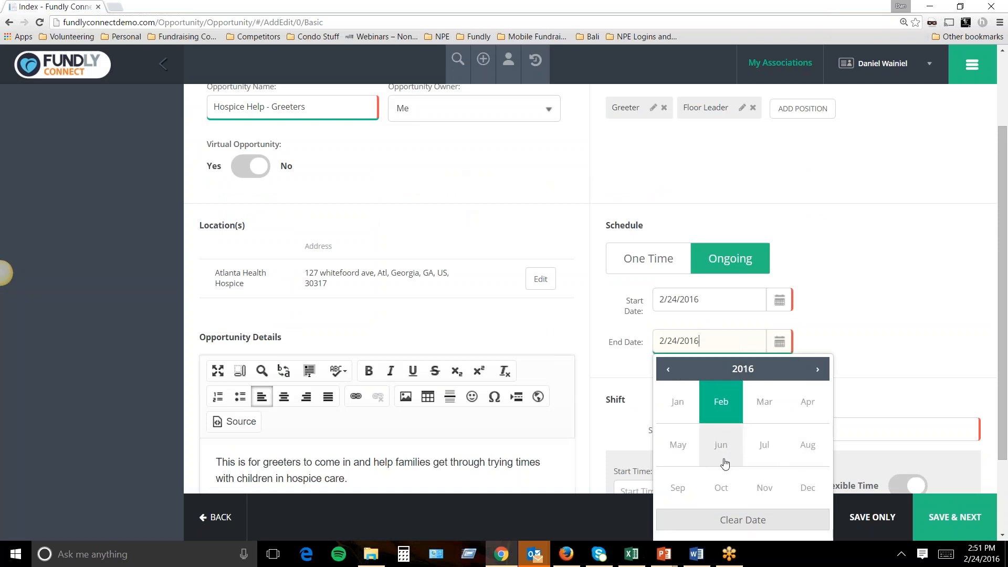
click(682, 454)
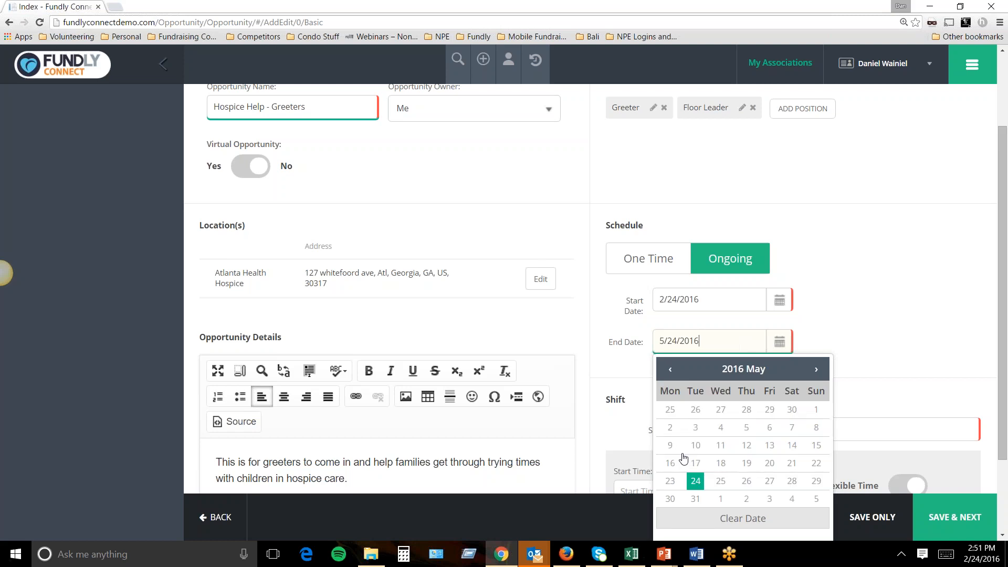
click(696, 481)
Rename the shift 'Morning' and set it to run 7:00 AM to 10:00 AM.
scroll(734, 376, down, 2)
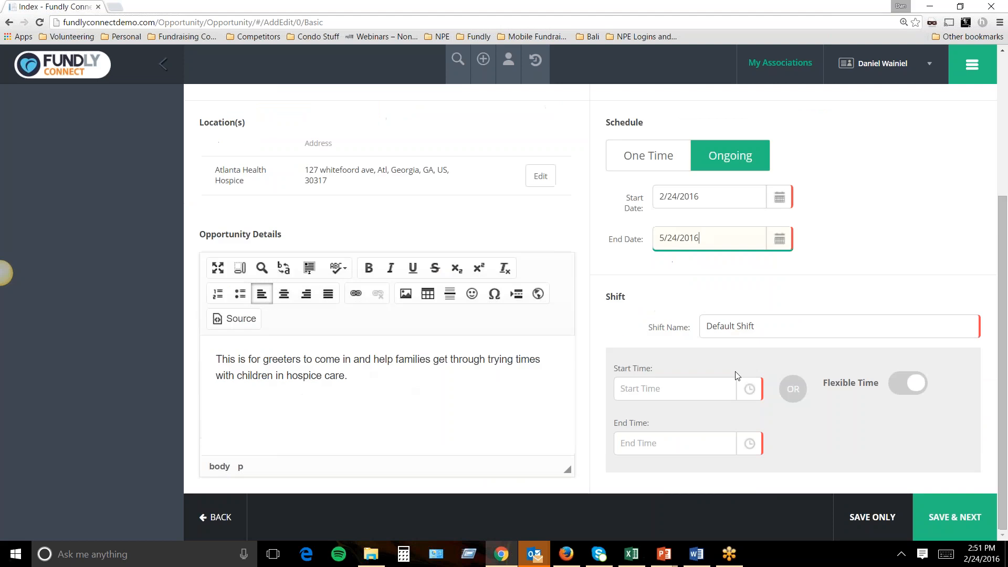
drag(764, 327, 665, 320)
text(Morning)
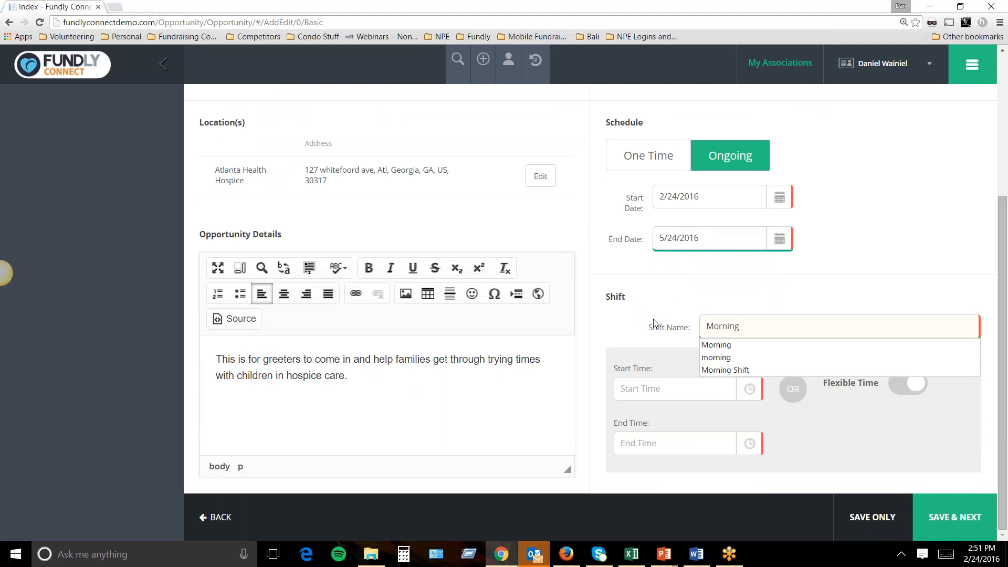
scroll(800, 304, up, 3)
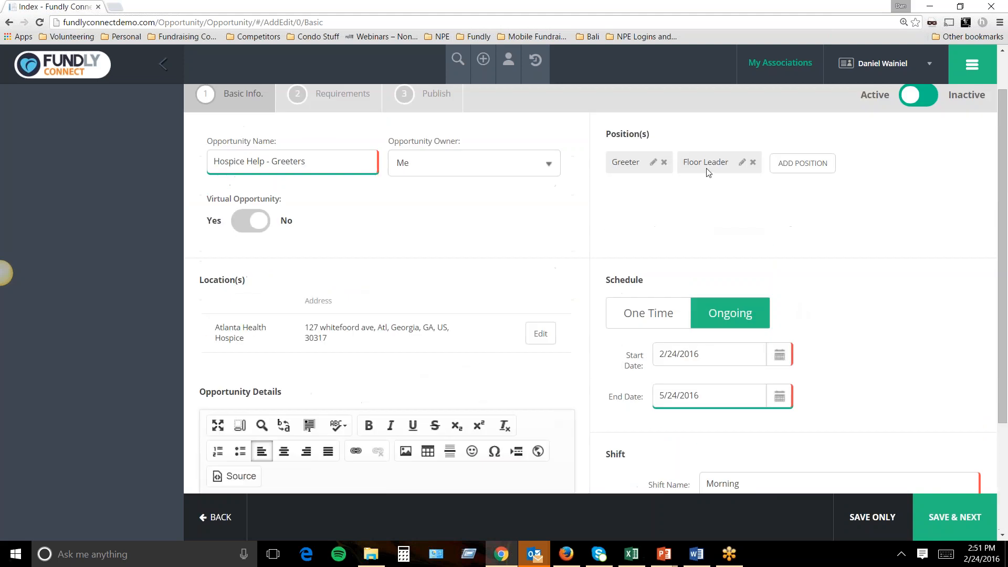
scroll(717, 210, down, 3)
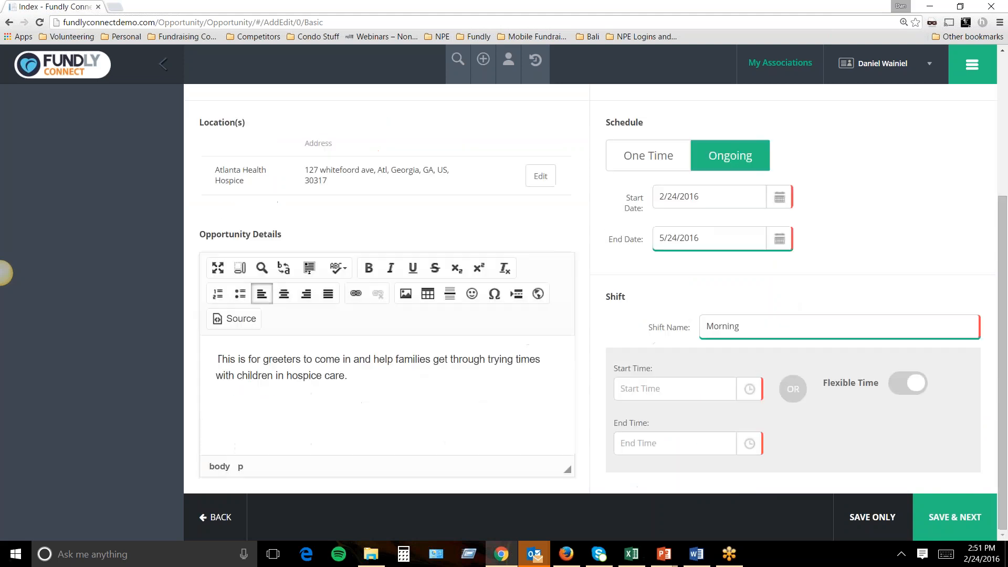
click(747, 389)
click(769, 262)
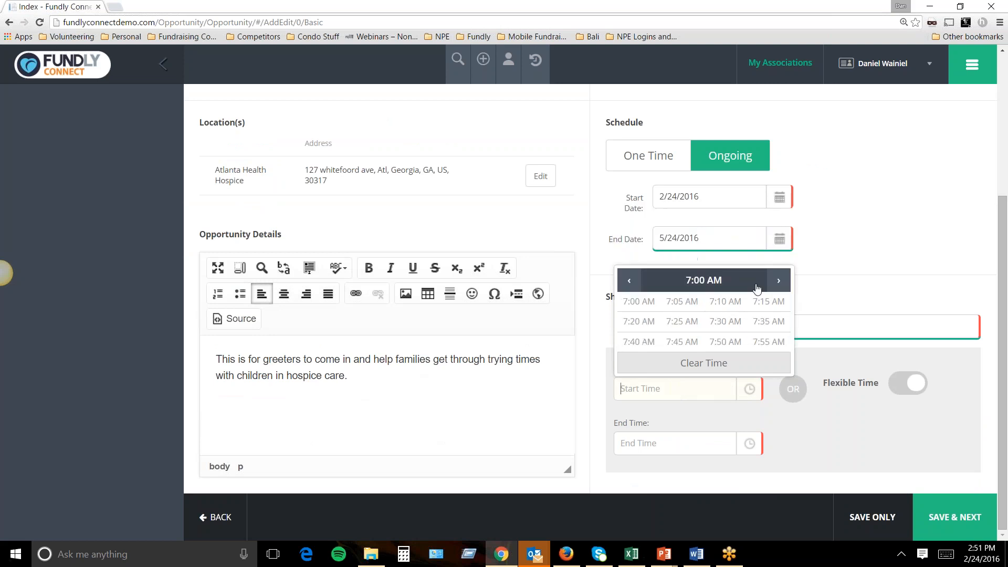
click(650, 305)
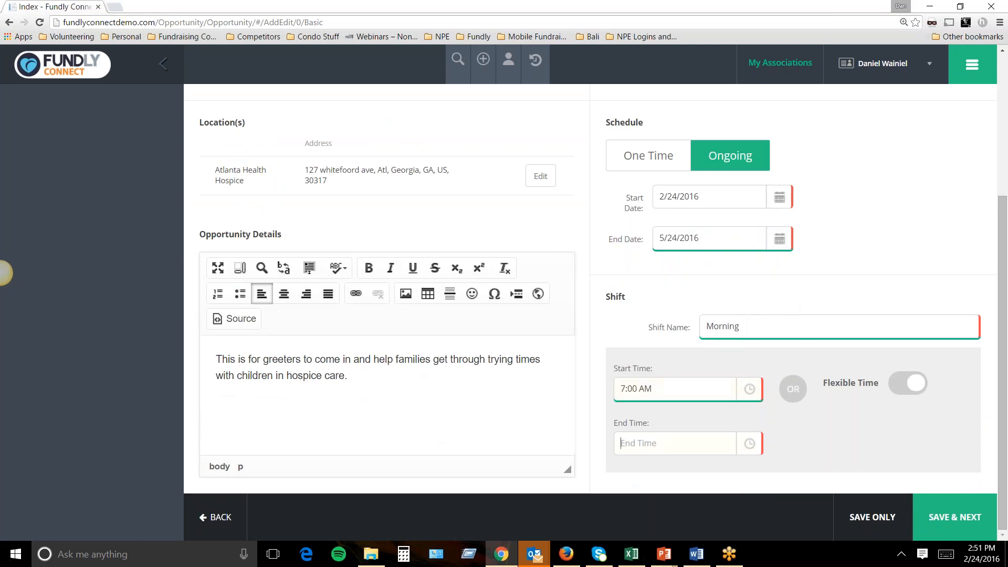
click(679, 447)
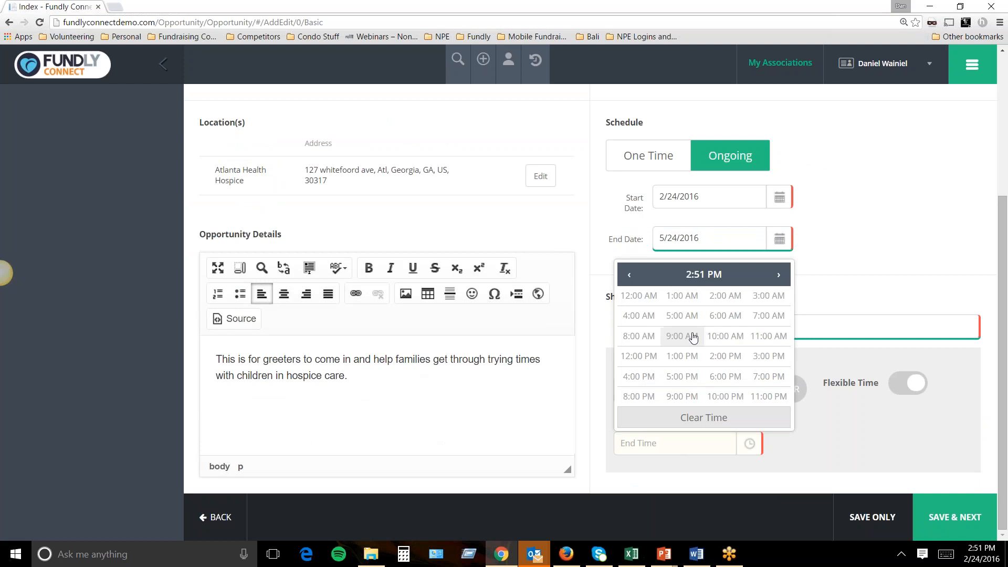
click(722, 339)
click(692, 368)
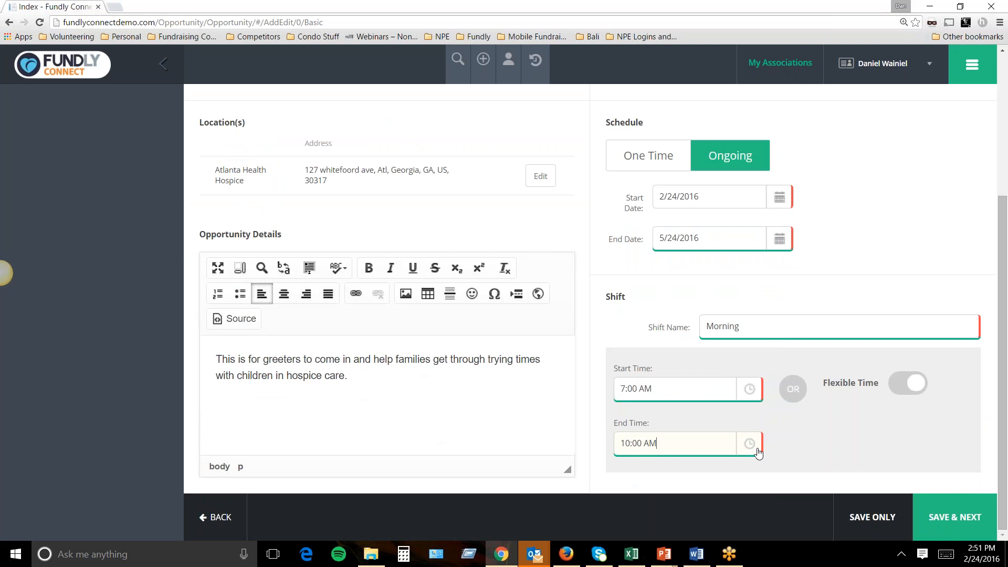
Save the basic info and, on Requirements, add the keywords hospice care and Healthcare.
click(933, 525)
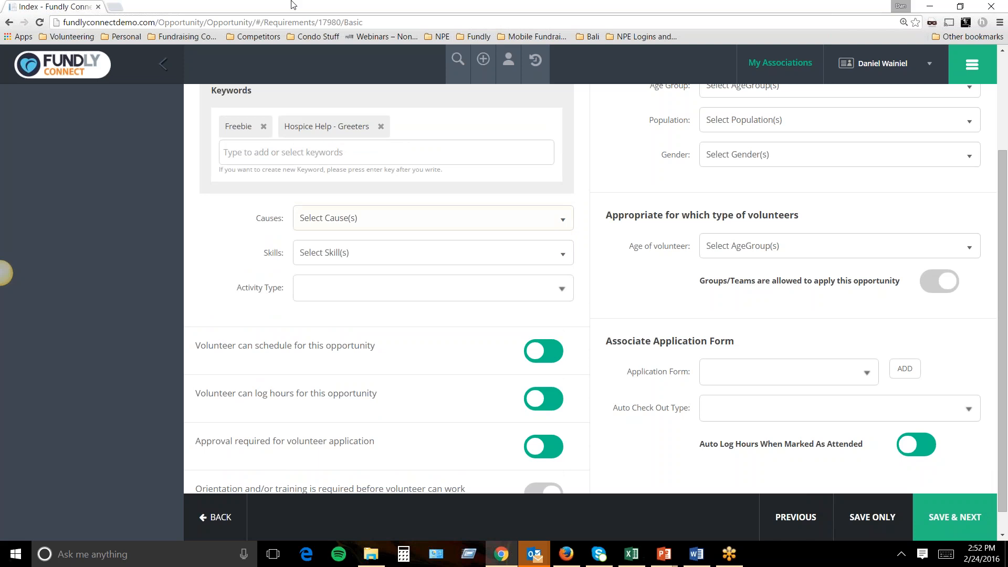
scroll(325, 187, up, 3)
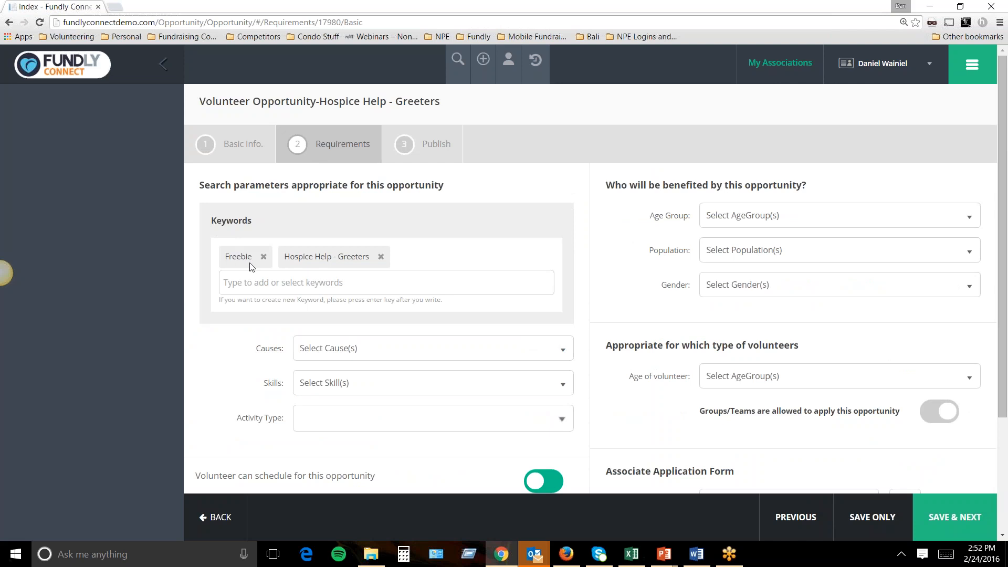
click(309, 288)
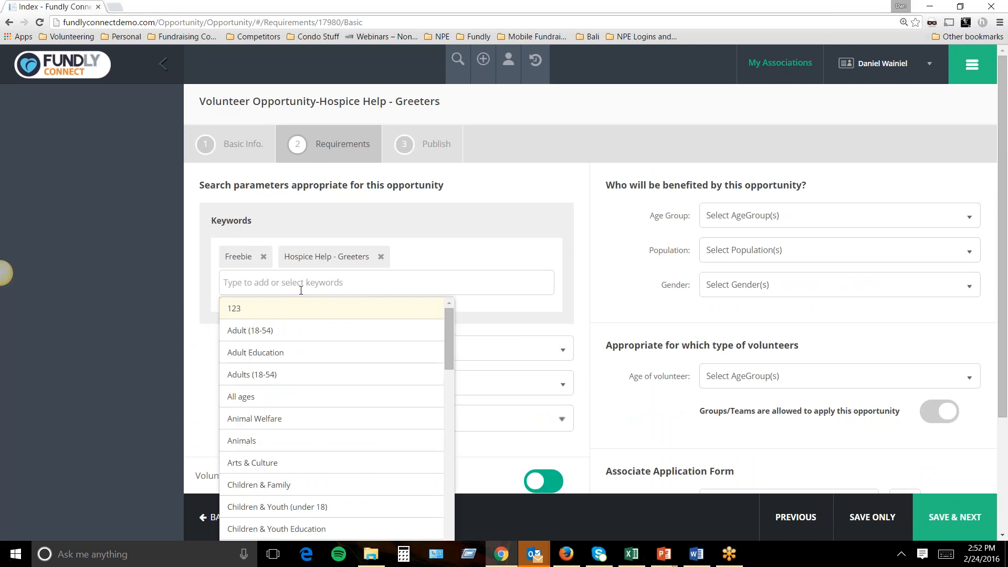
text(hospice)
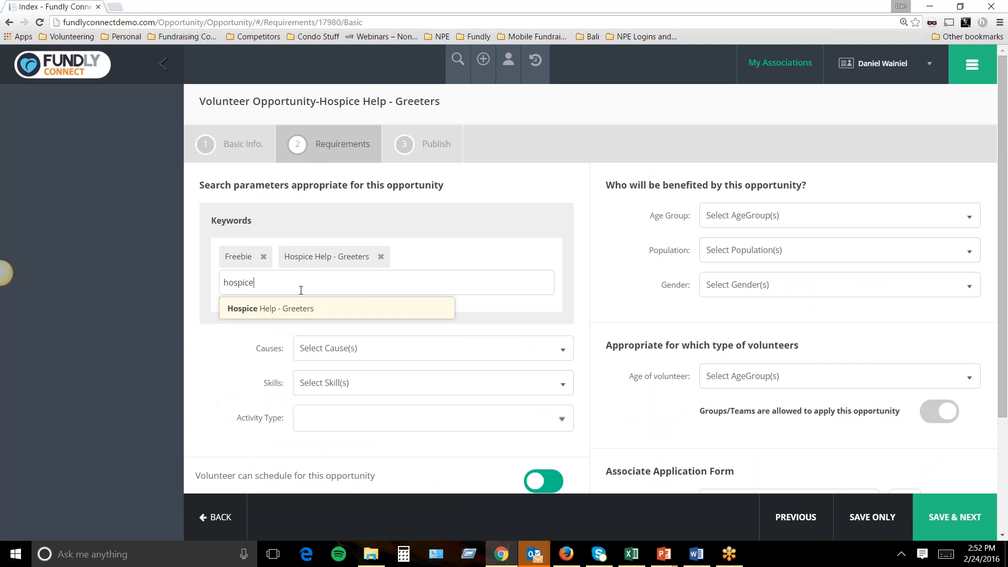
key(Return)
text(hospice)
key(BackSpace)
key(BackSpace)
text(e care)
key(Return)
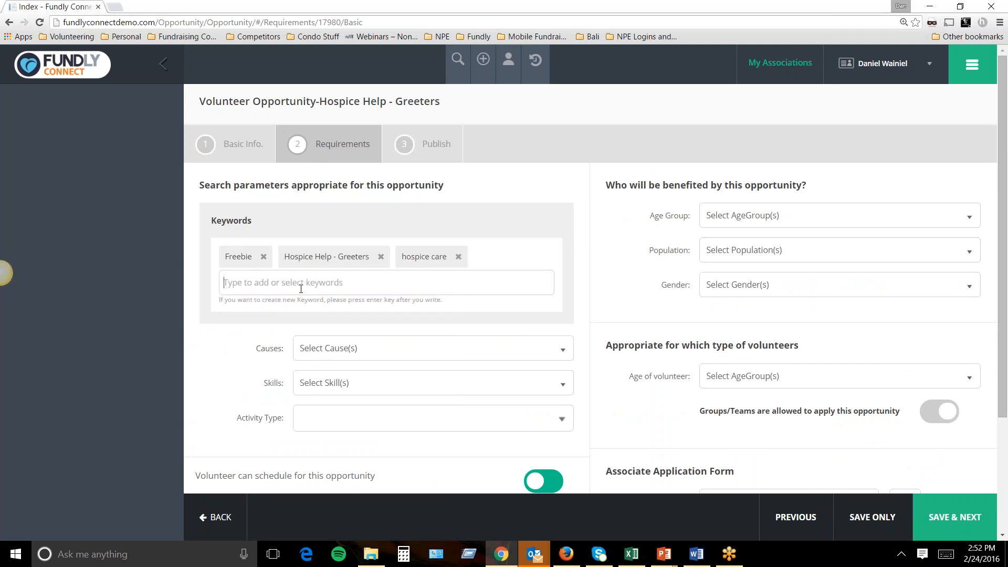
text(healthcare)
key(Return)
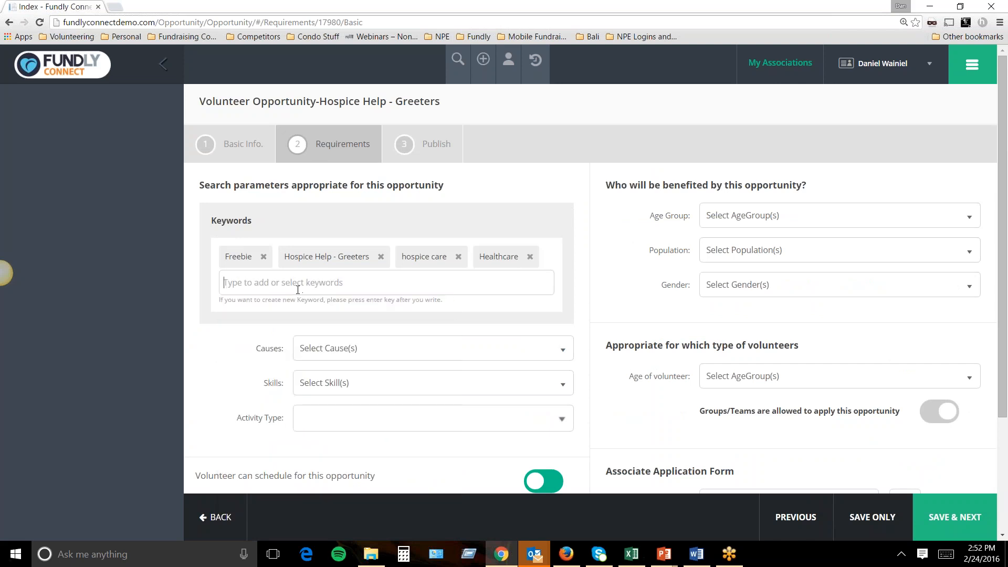
Set the cause to Health & Wellness and the skills to Hospice Care and Healthcare.
drag(263, 224, 212, 221)
click(379, 361)
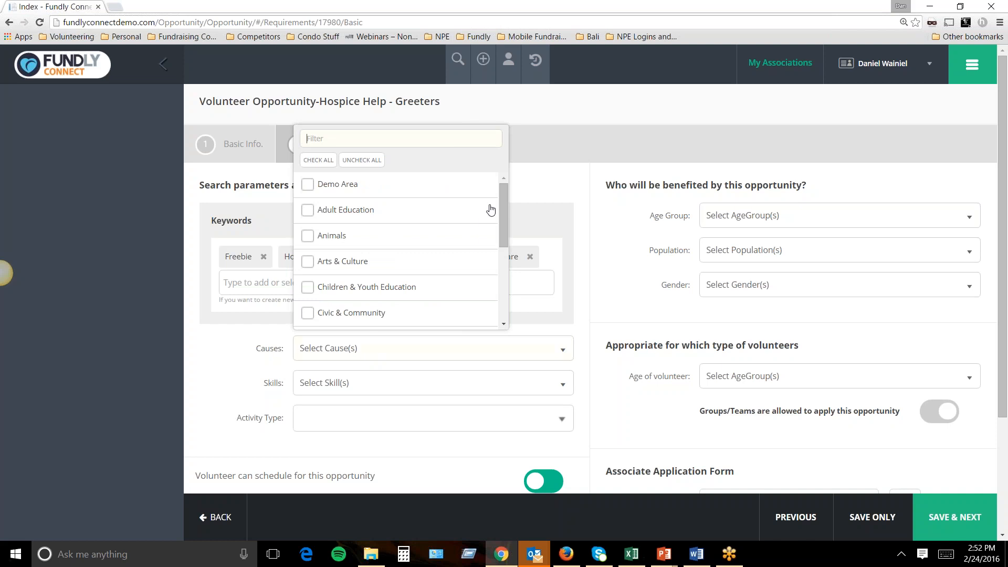
drag(500, 200, 482, 257)
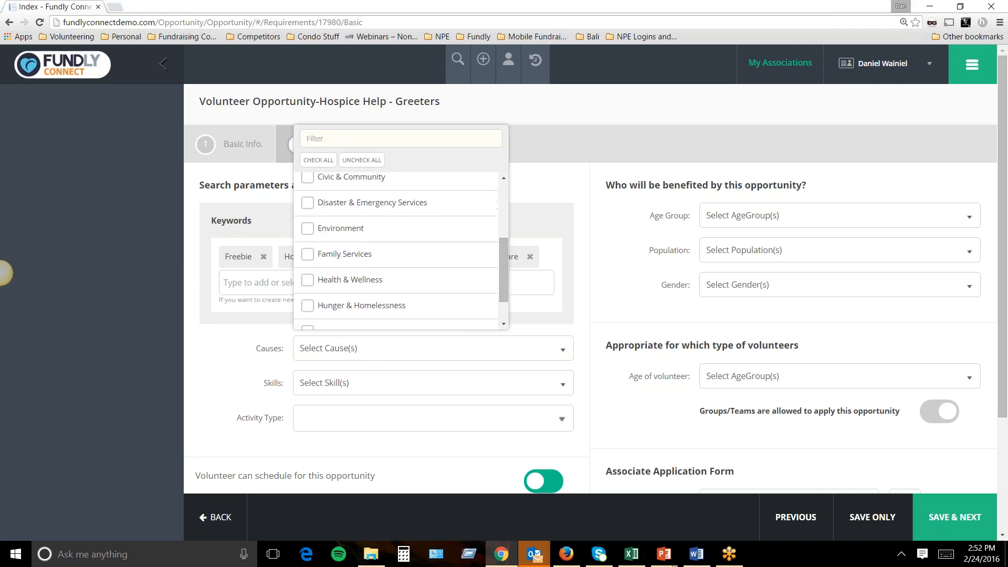
click(307, 281)
click(320, 382)
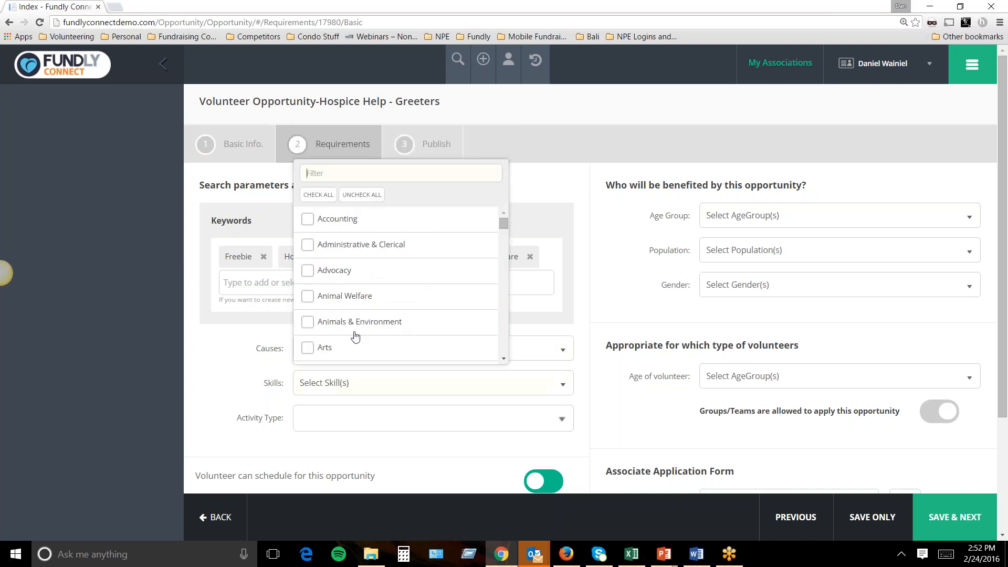
drag(504, 226, 502, 282)
click(308, 255)
click(308, 229)
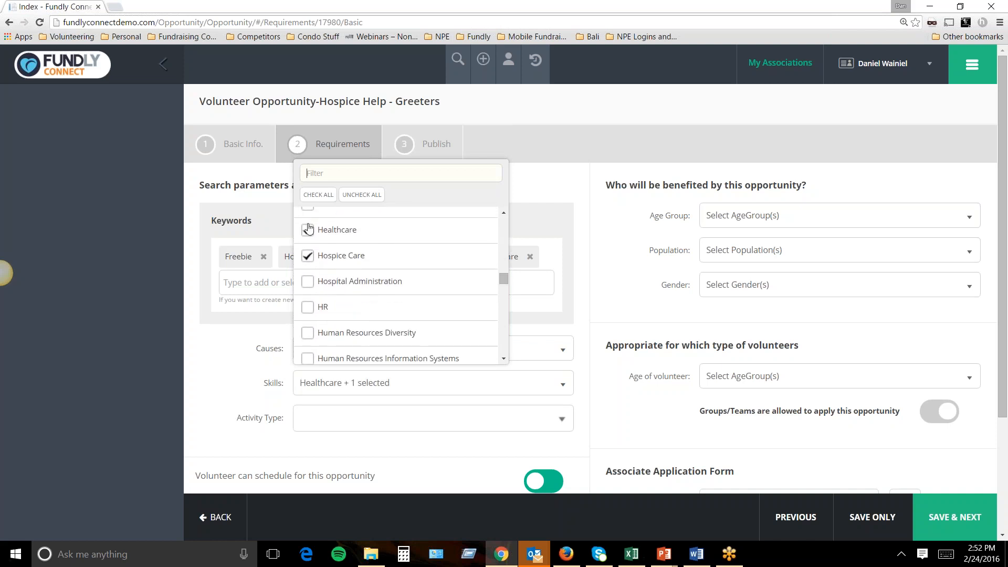
Choose Caring for People as the activity type.
click(349, 431)
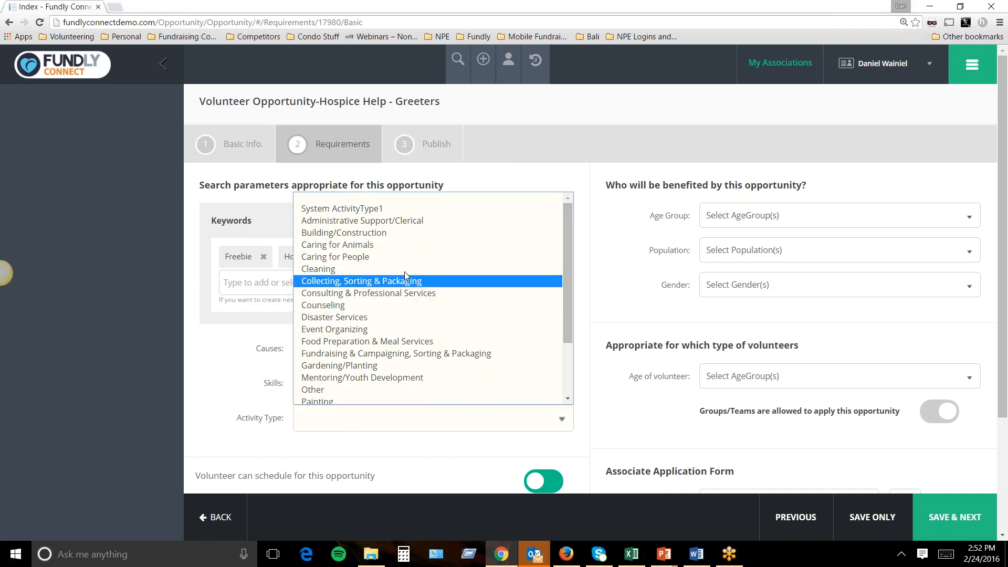
click(403, 256)
scroll(367, 360, down, 3)
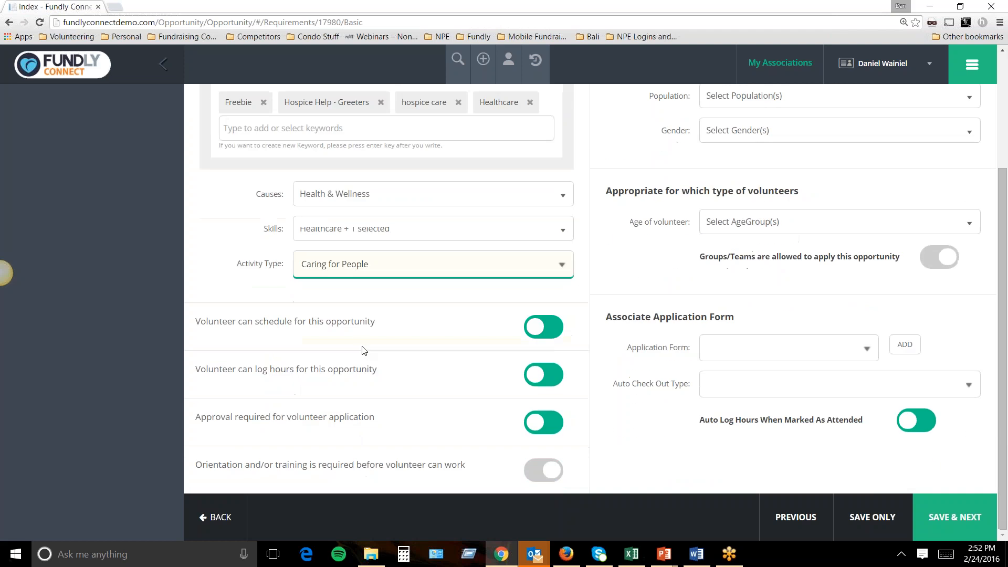
scroll(557, 294, up, 3)
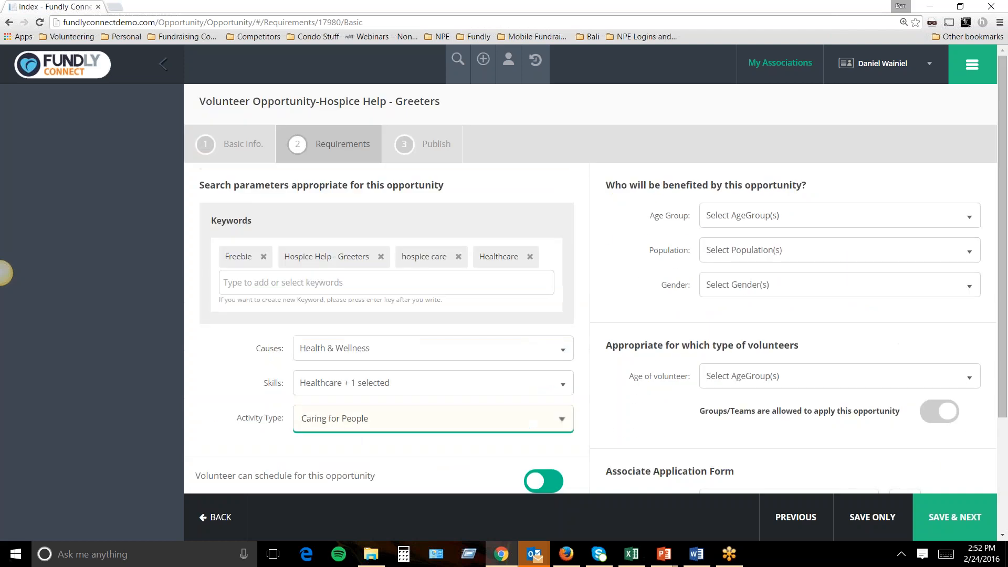
drag(612, 180, 783, 185)
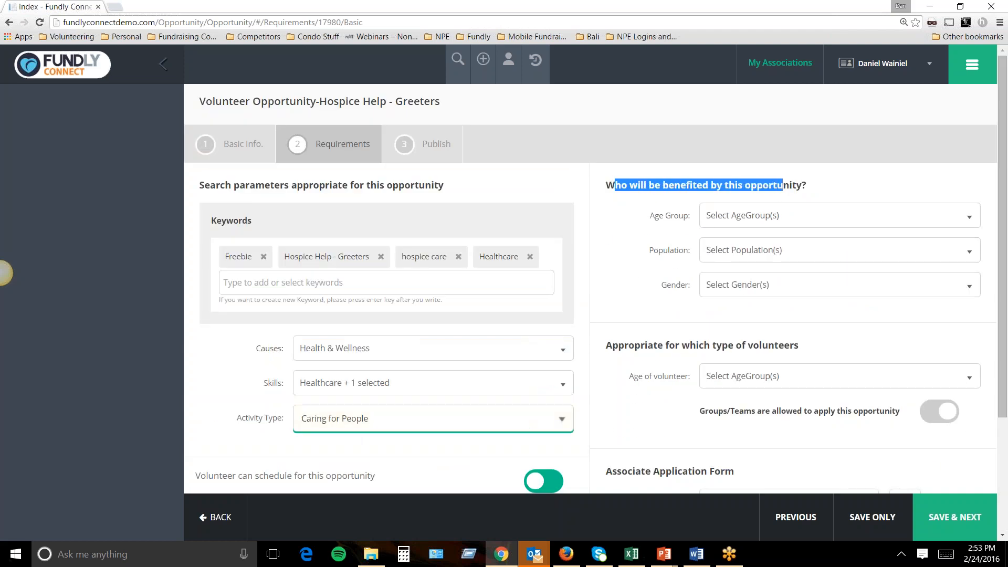
click(764, 215)
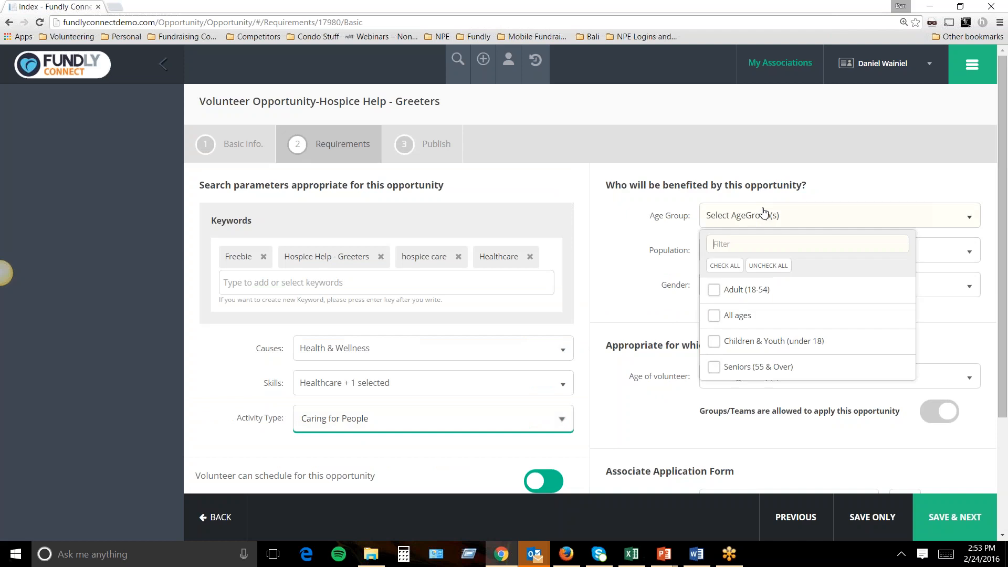
click(764, 214)
click(750, 252)
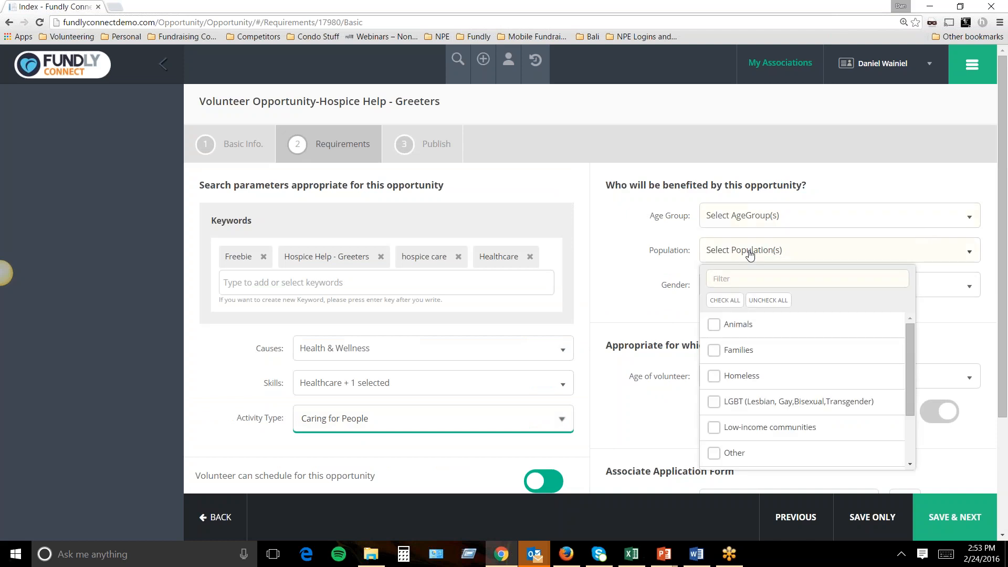
click(750, 252)
click(757, 291)
click(757, 290)
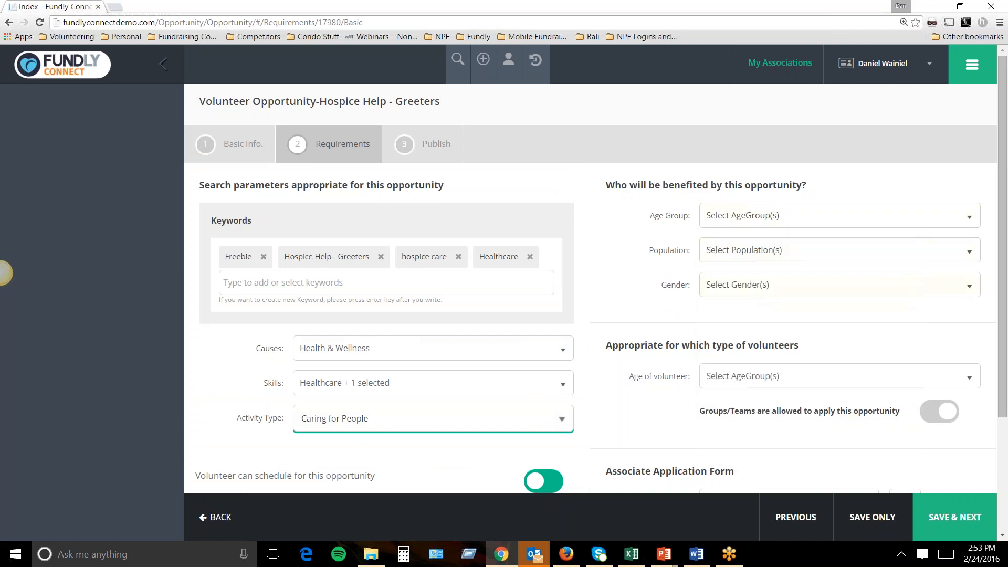
scroll(757, 323, down, 3)
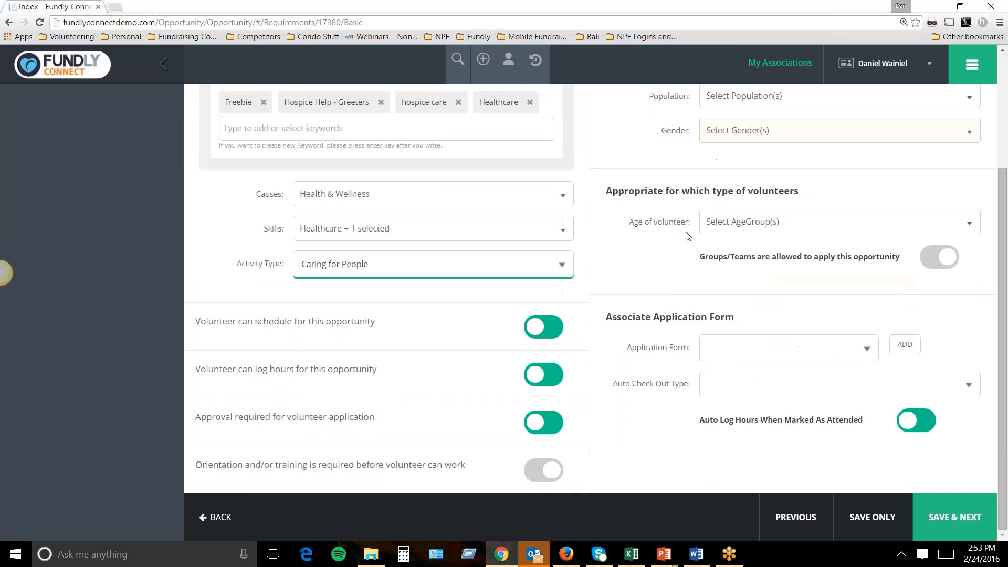
click(756, 229)
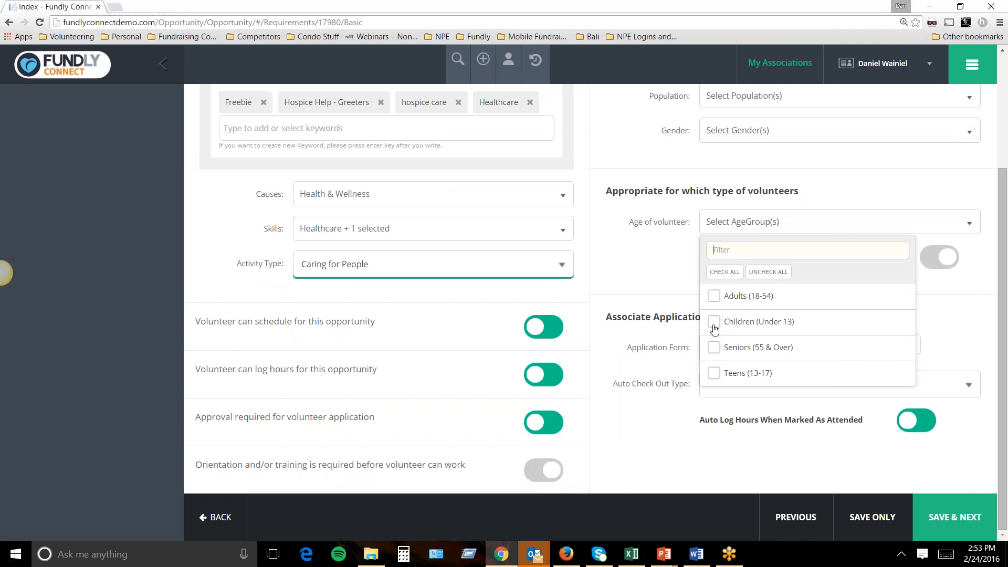
click(714, 348)
click(714, 295)
click(626, 266)
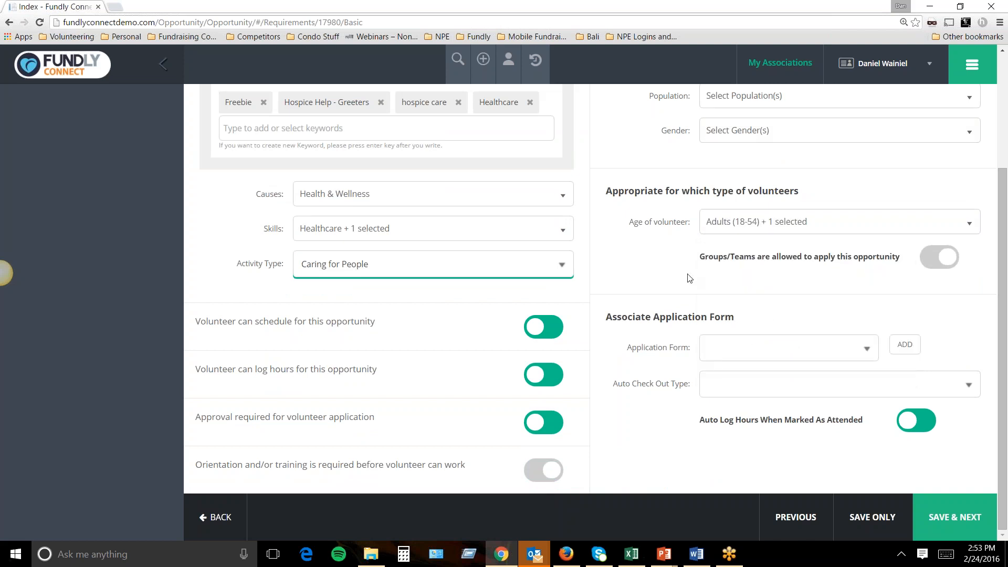
double_click(706, 259)
drag(699, 257, 907, 262)
click(940, 259)
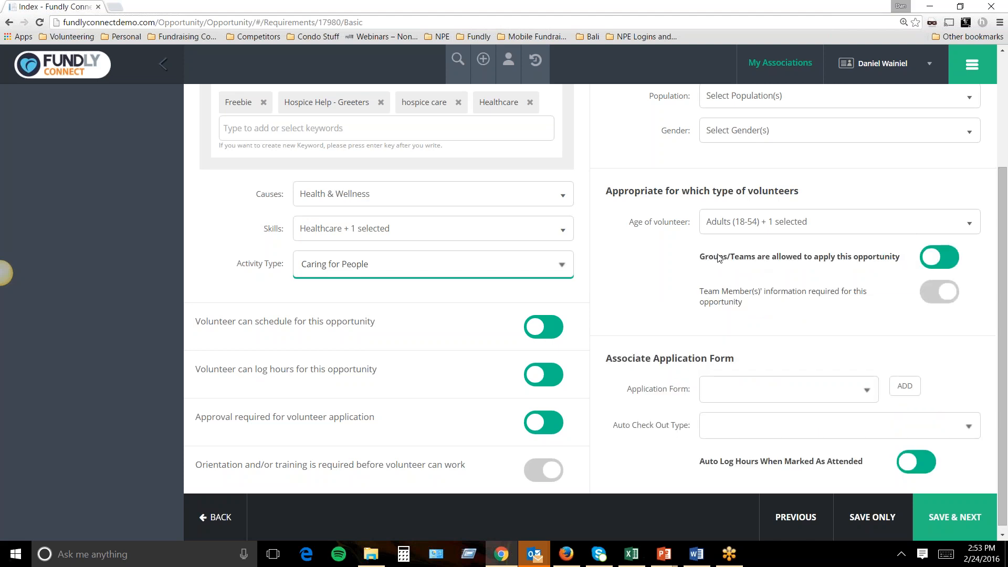
drag(700, 289, 763, 304)
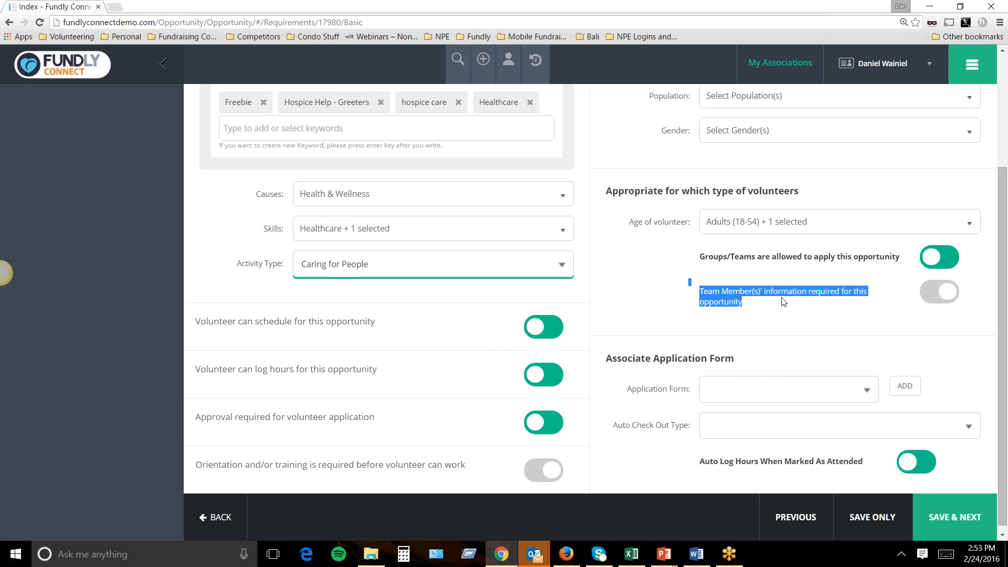
click(758, 303)
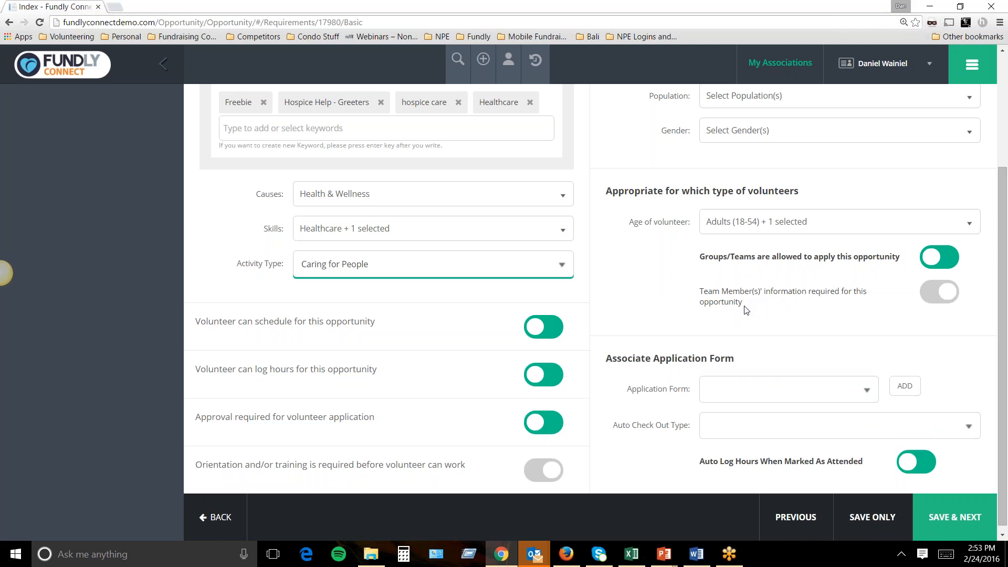
drag(743, 303, 713, 295)
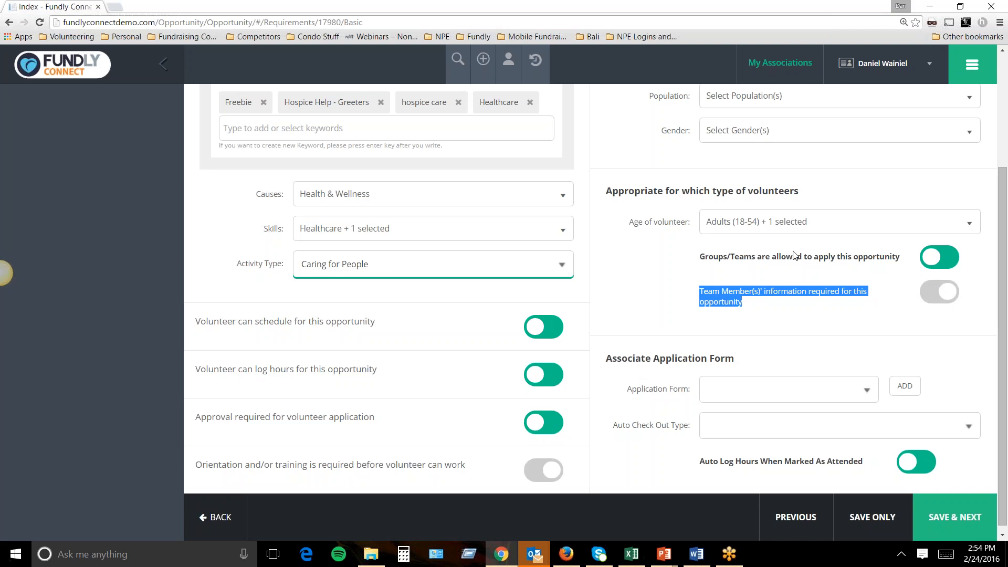
click(783, 321)
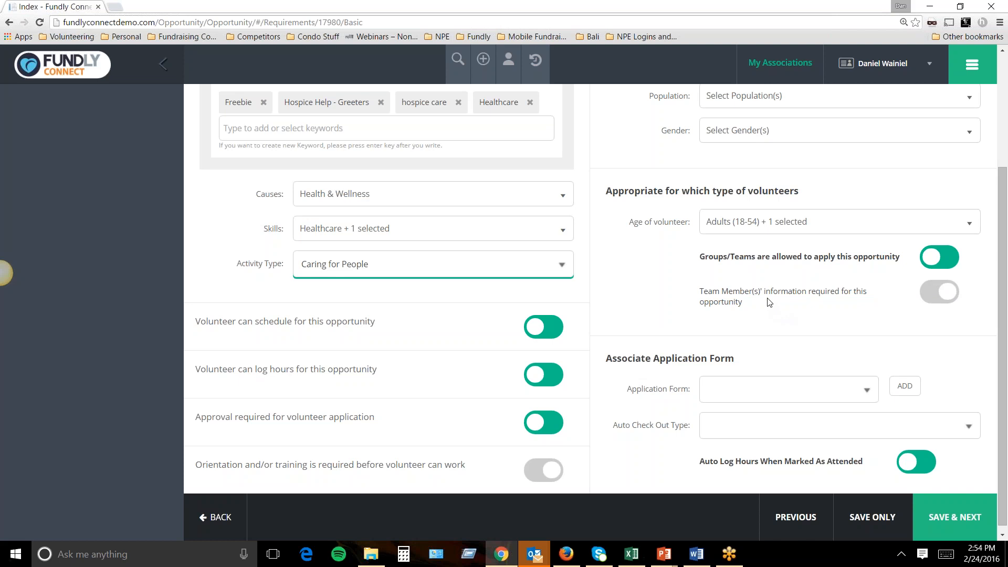
key(XF86MonBrightnessUp)
key(XF86MonBrightnessUp)
click(870, 394)
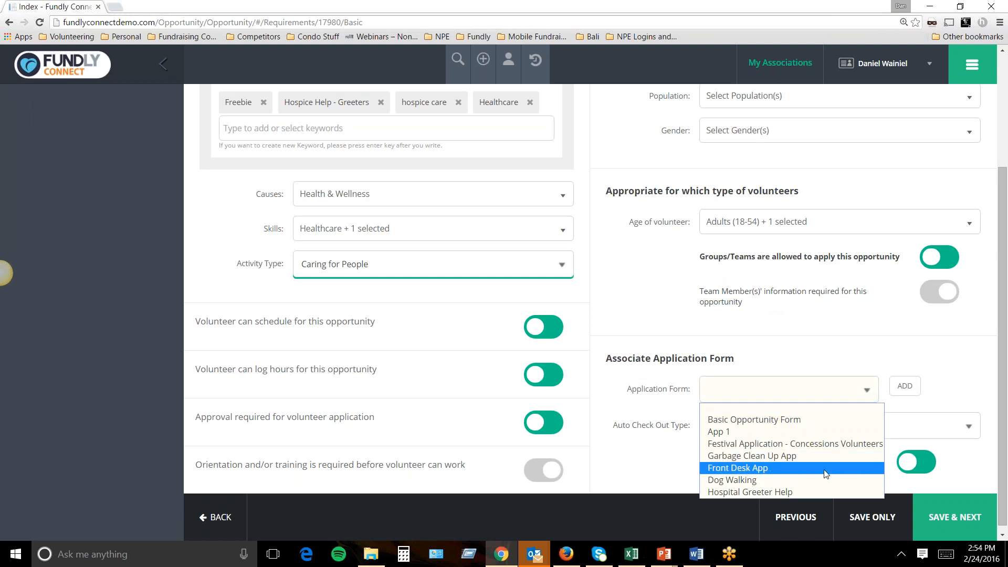
Start a new application form named 'Hospice Care Application'.
click(758, 492)
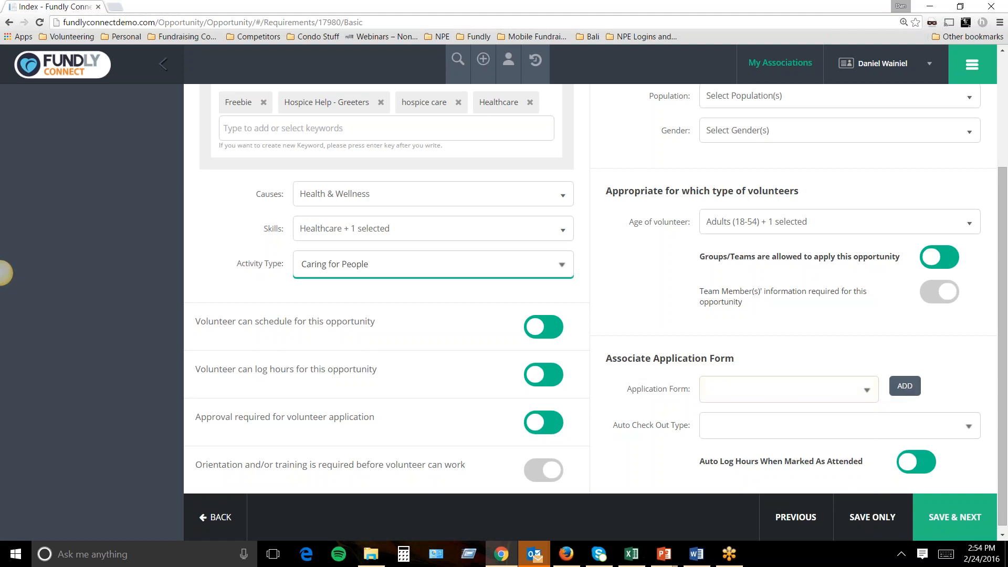
click(906, 387)
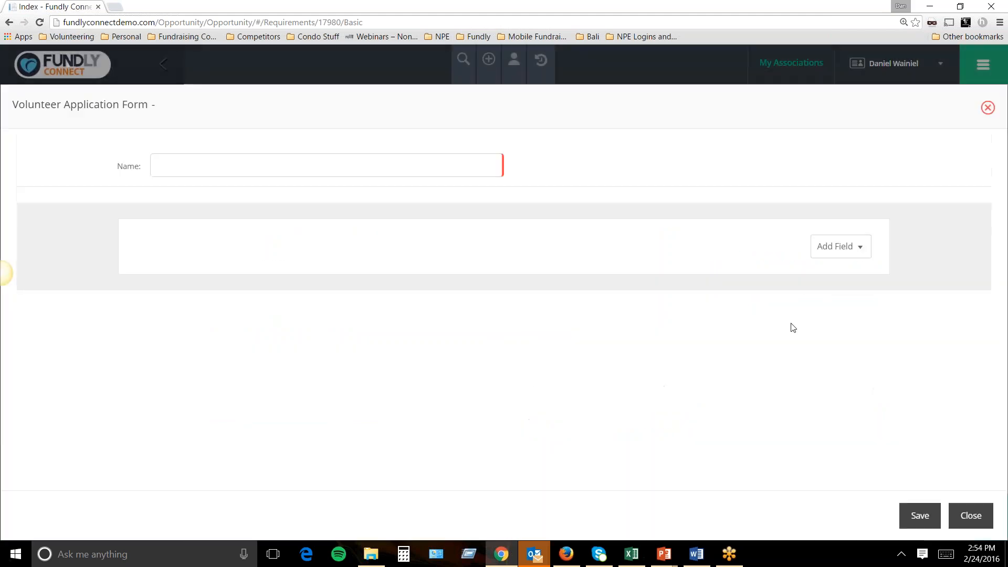
click(279, 164)
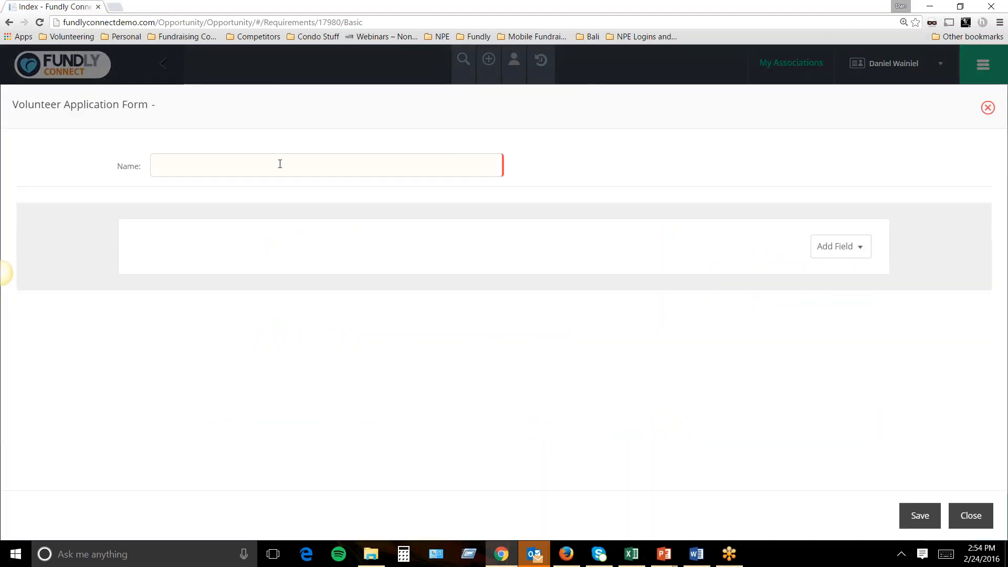
text(Hospice )
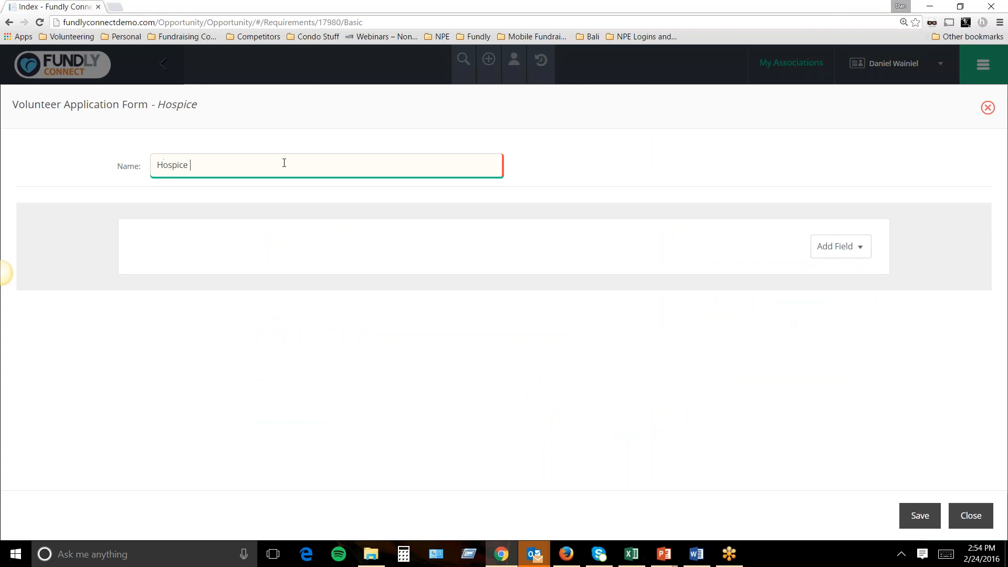
text(Care Application)
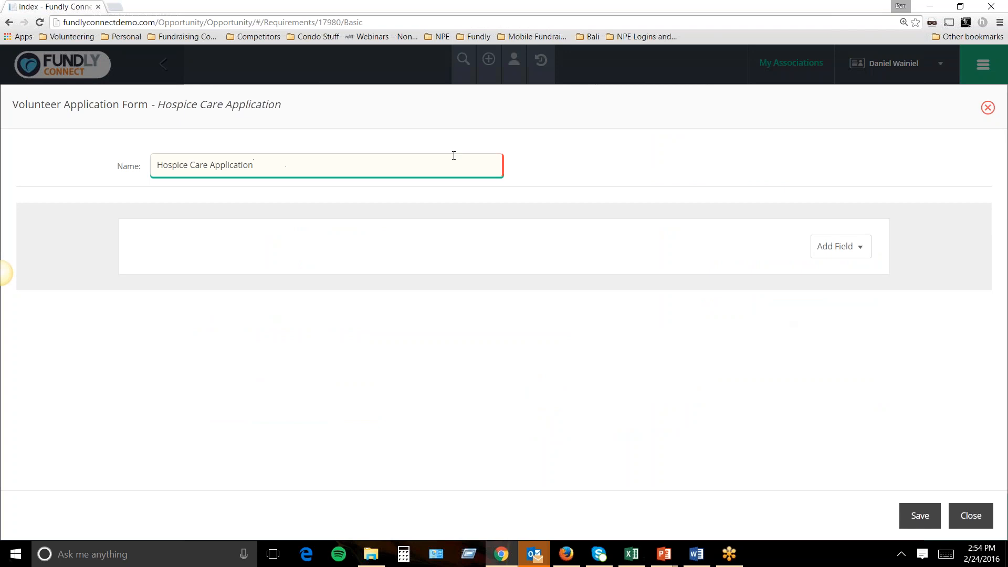
Add Name, Email and the Required Volunteer History data set, then save the form.
click(832, 241)
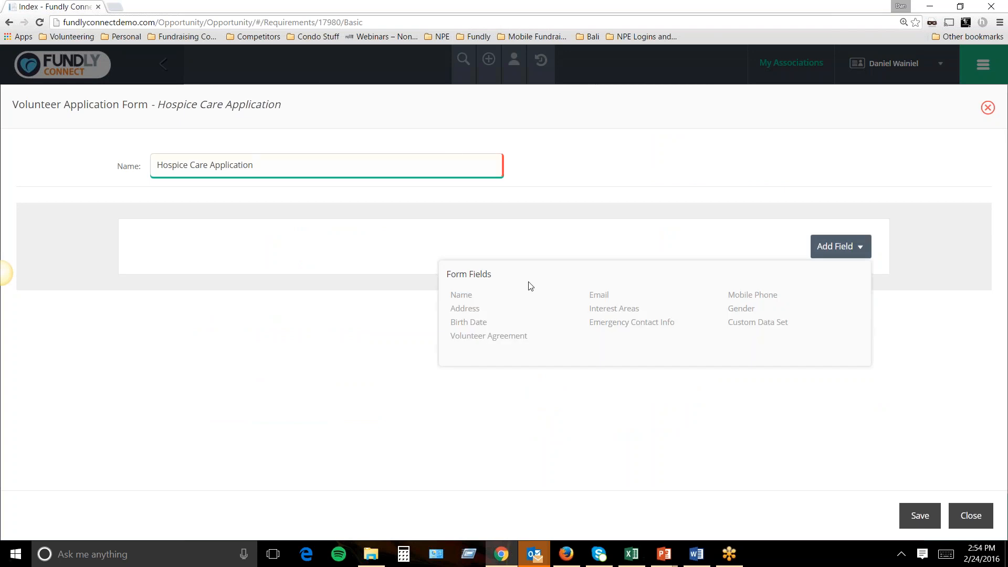
click(472, 297)
click(840, 358)
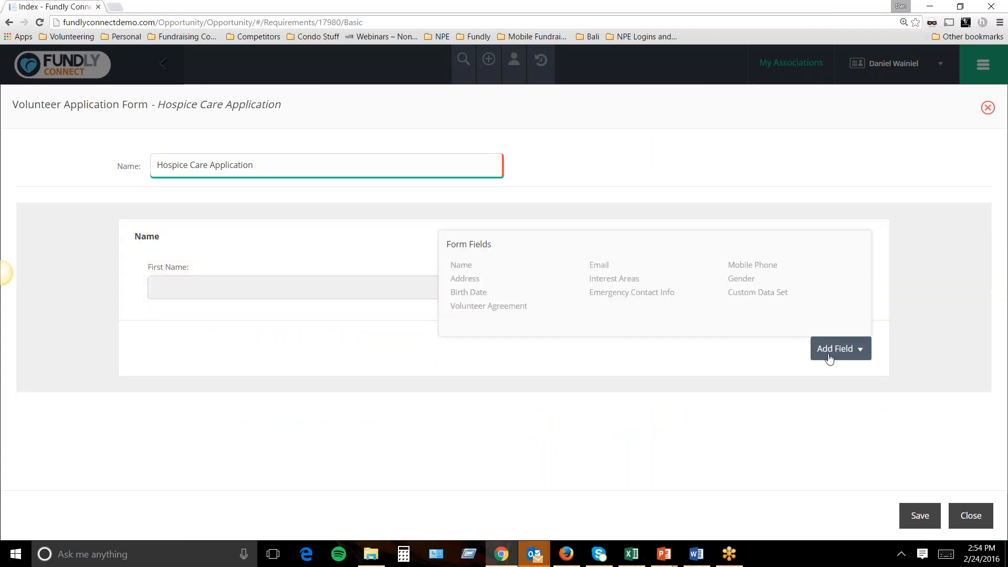
click(602, 270)
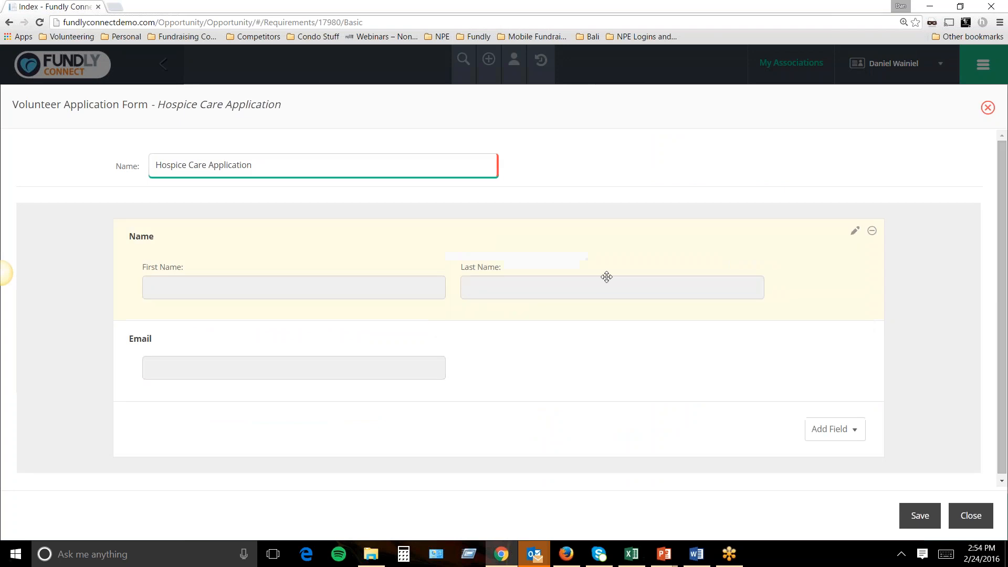
click(809, 426)
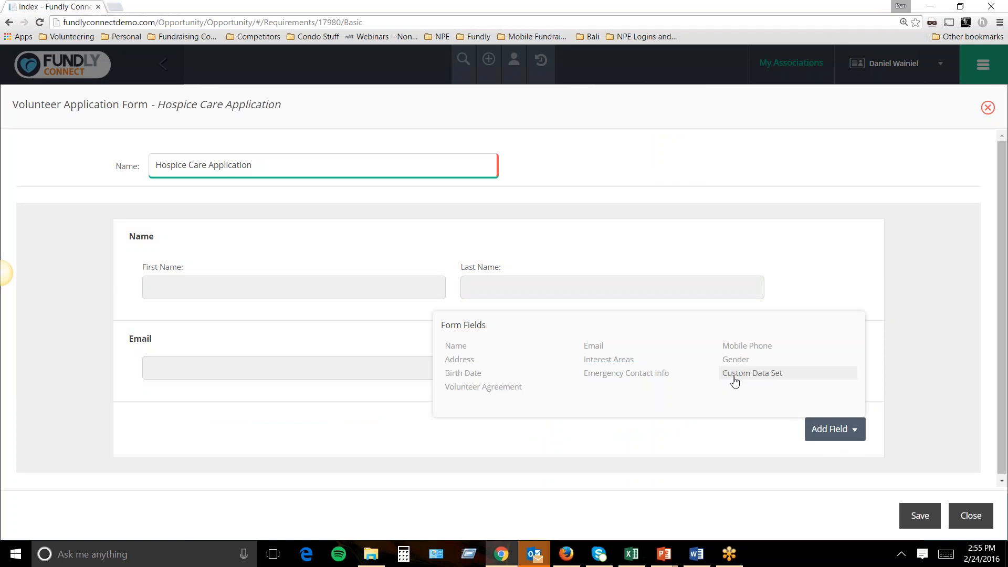
click(751, 378)
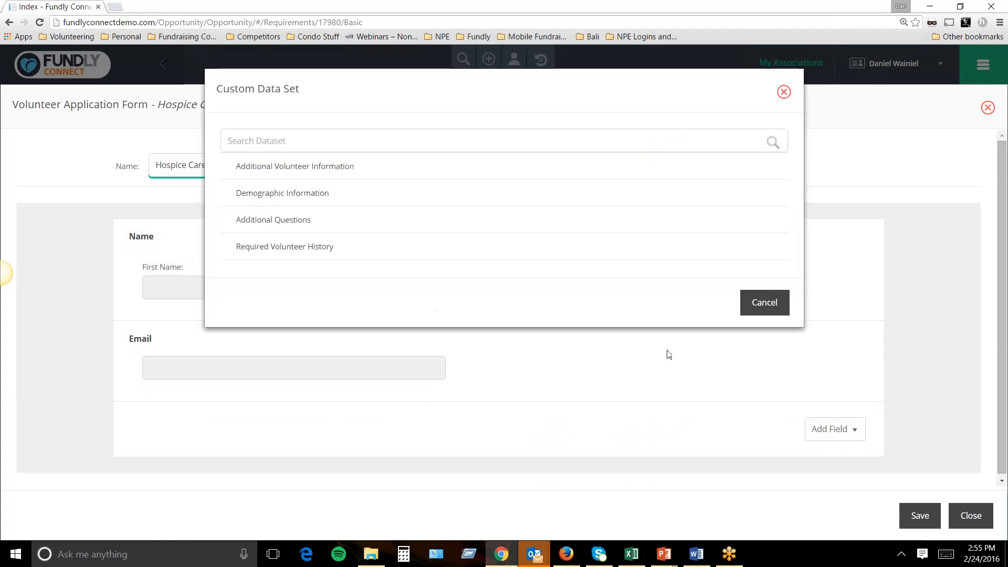
click(296, 252)
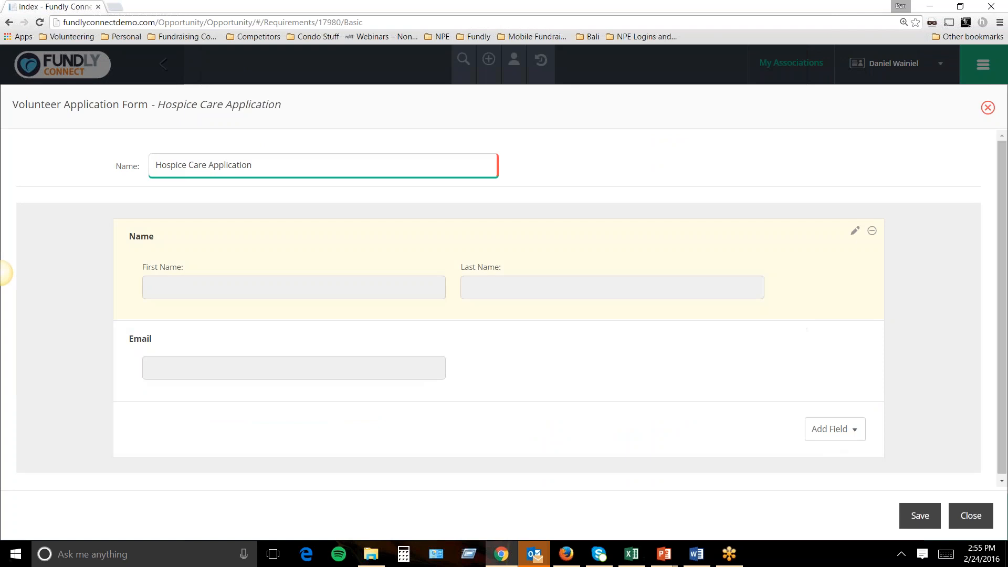
scroll(401, 322, down, 3)
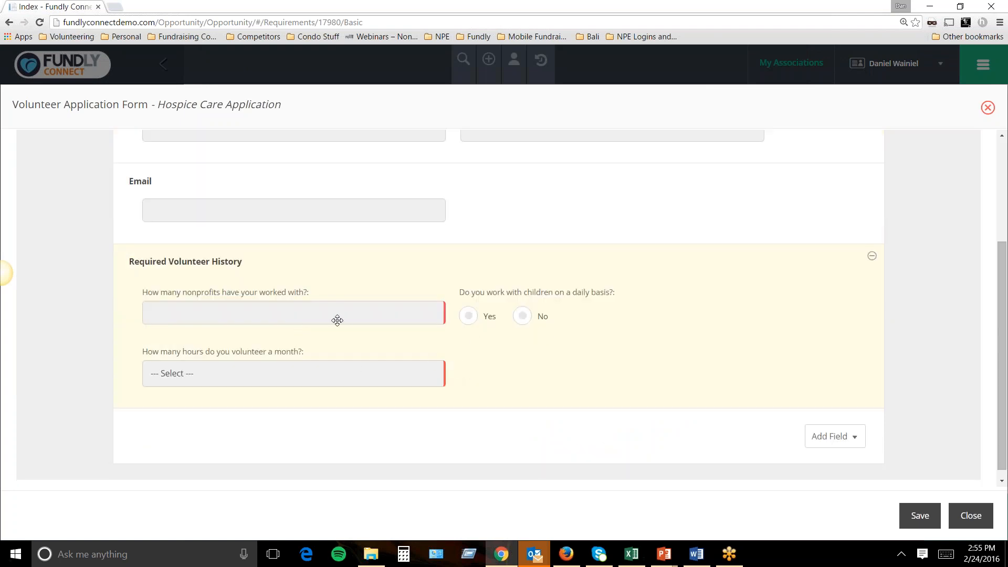
click(924, 520)
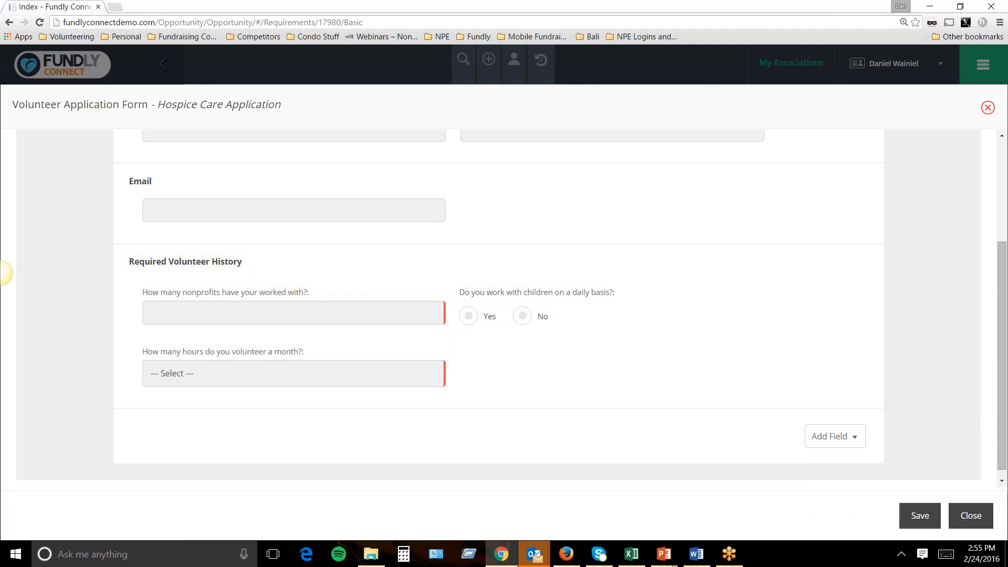
click(988, 107)
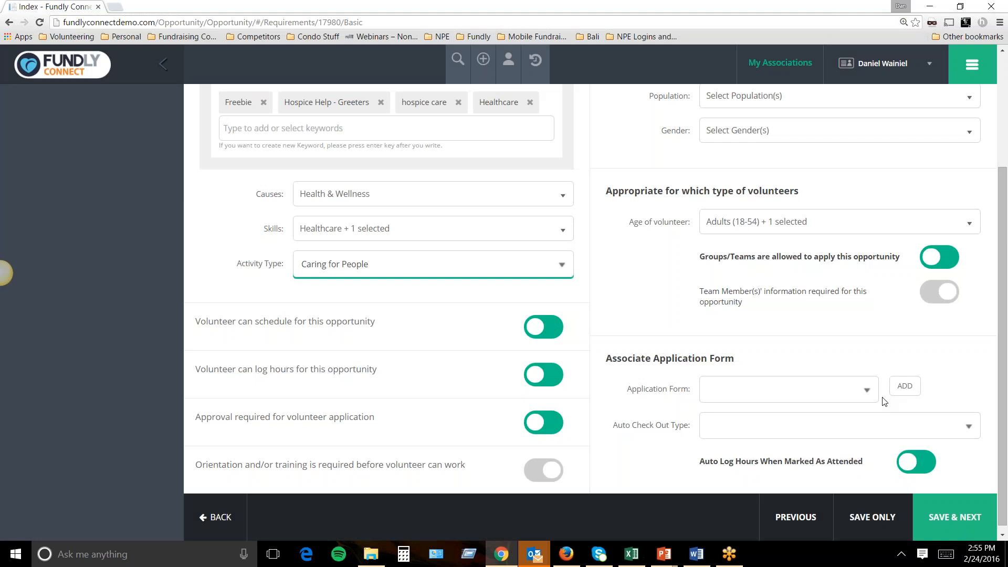
Reload the page so the new form shows up in the application form list.
click(867, 392)
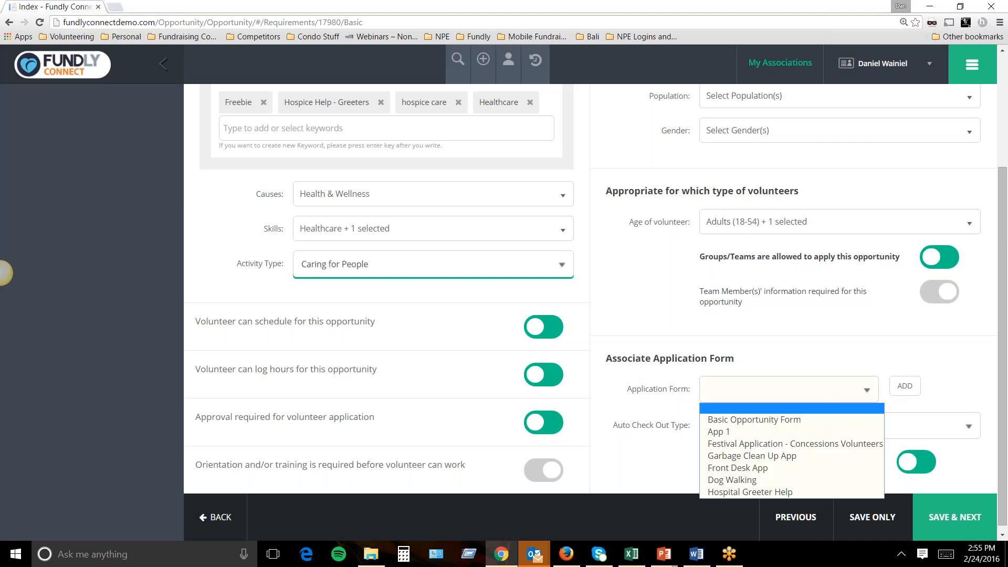
click(867, 391)
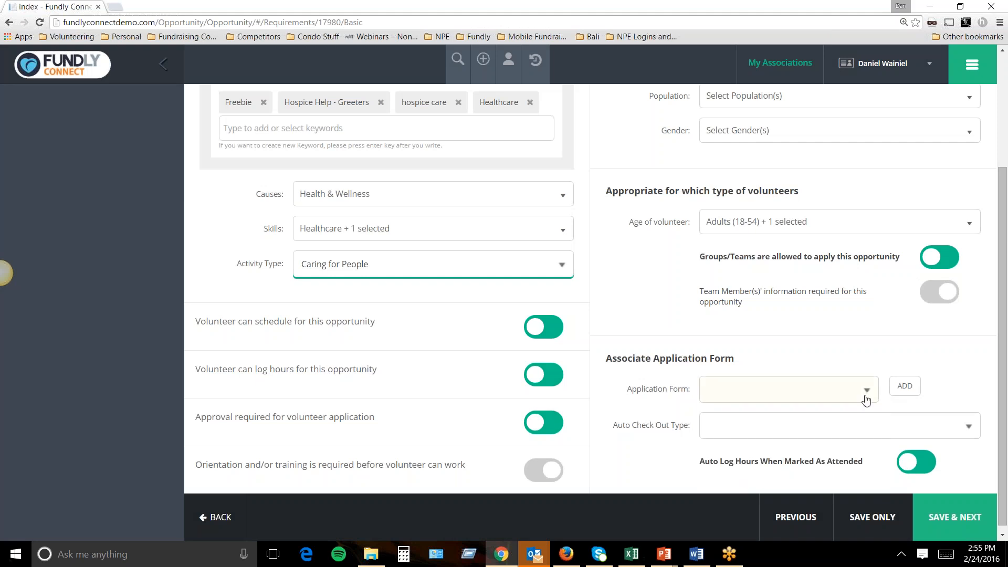
click(40, 23)
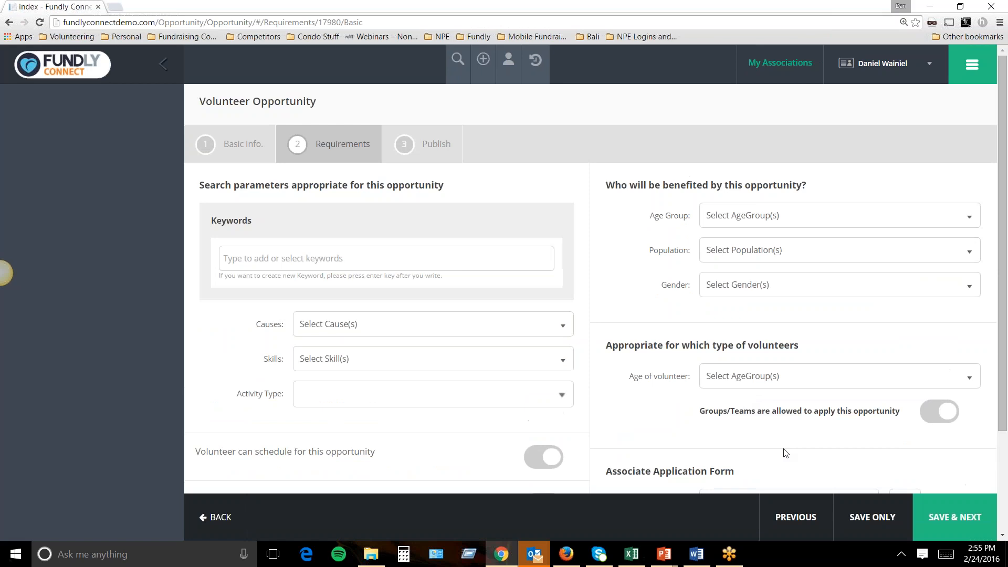
scroll(786, 453, down, 2)
Choose Hospice Care Application as the opportunity's associated application form.
click(797, 407)
click(798, 405)
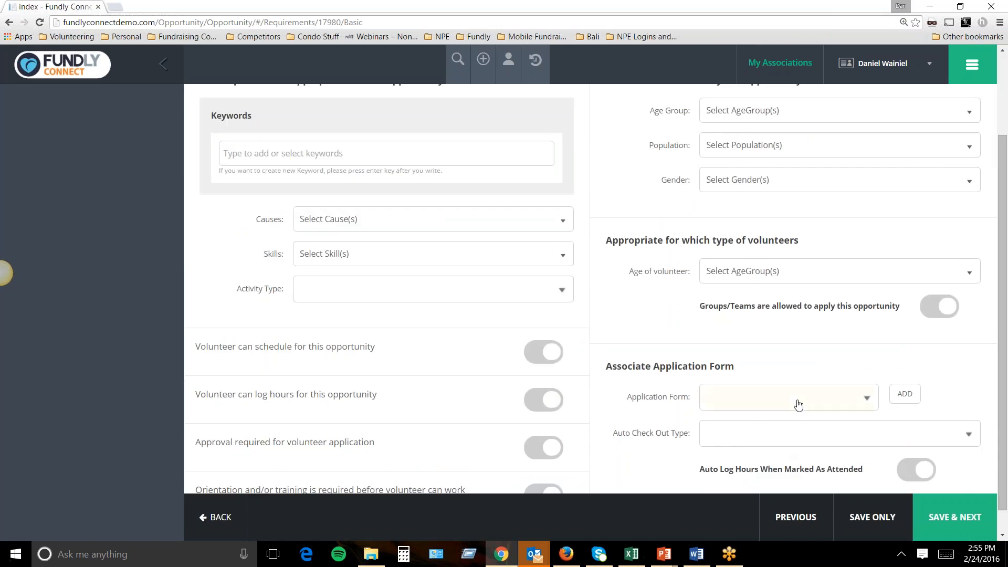
click(846, 408)
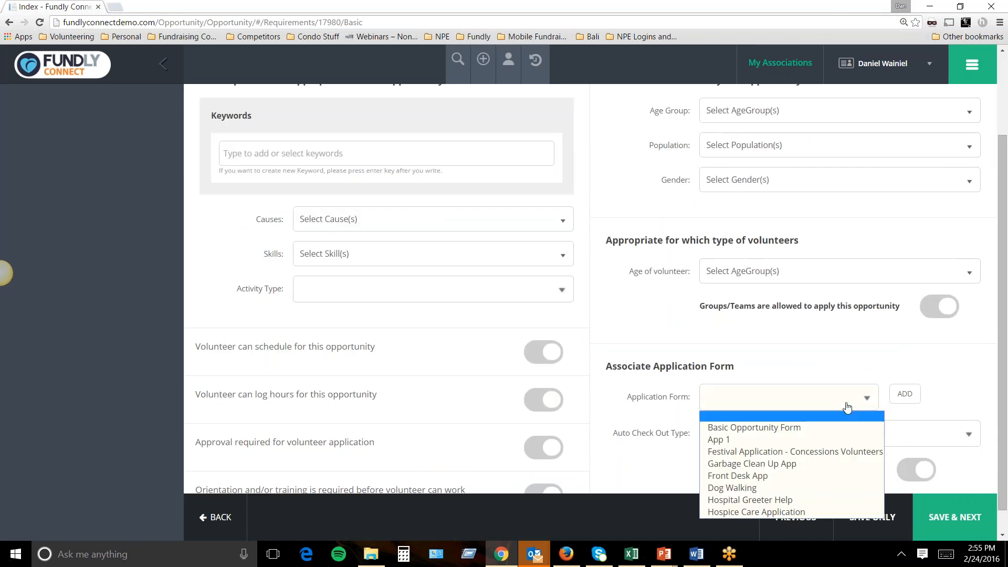
click(756, 512)
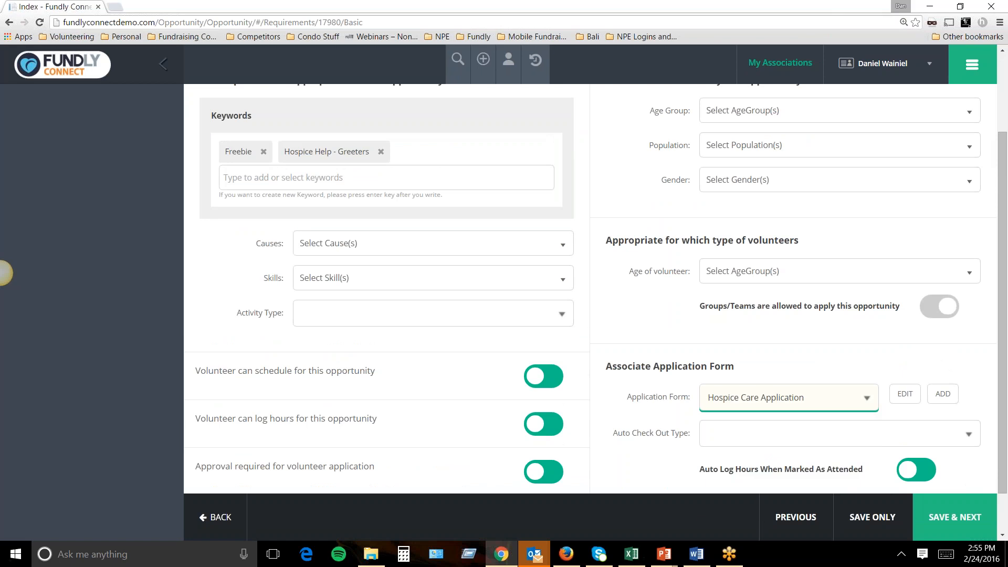
click(965, 75)
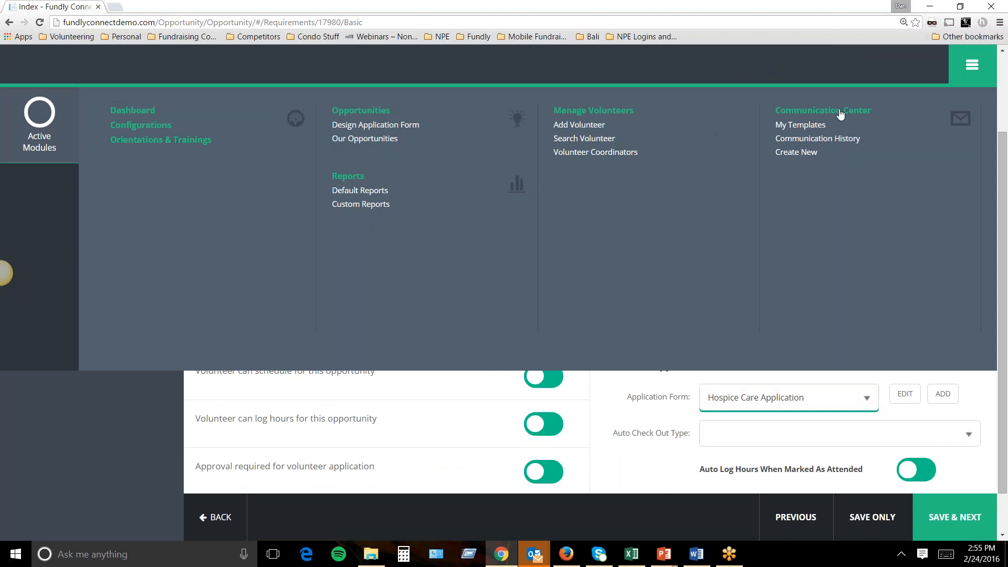
click(956, 76)
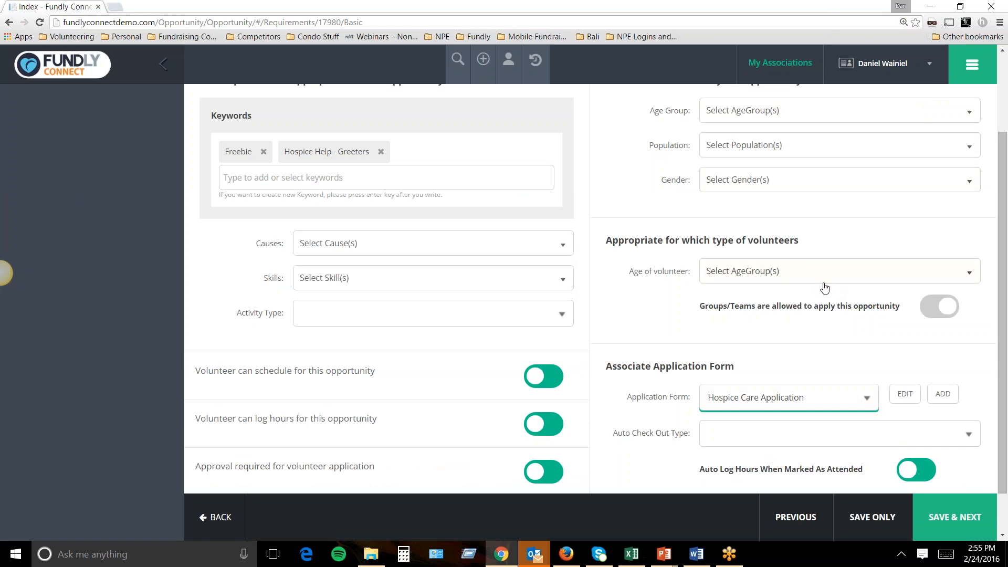
click(825, 397)
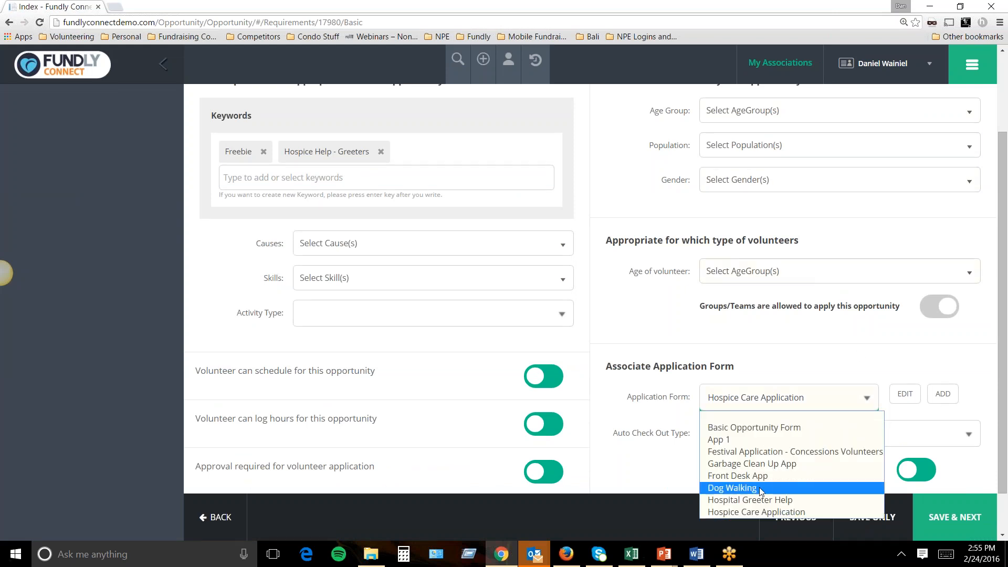
click(784, 357)
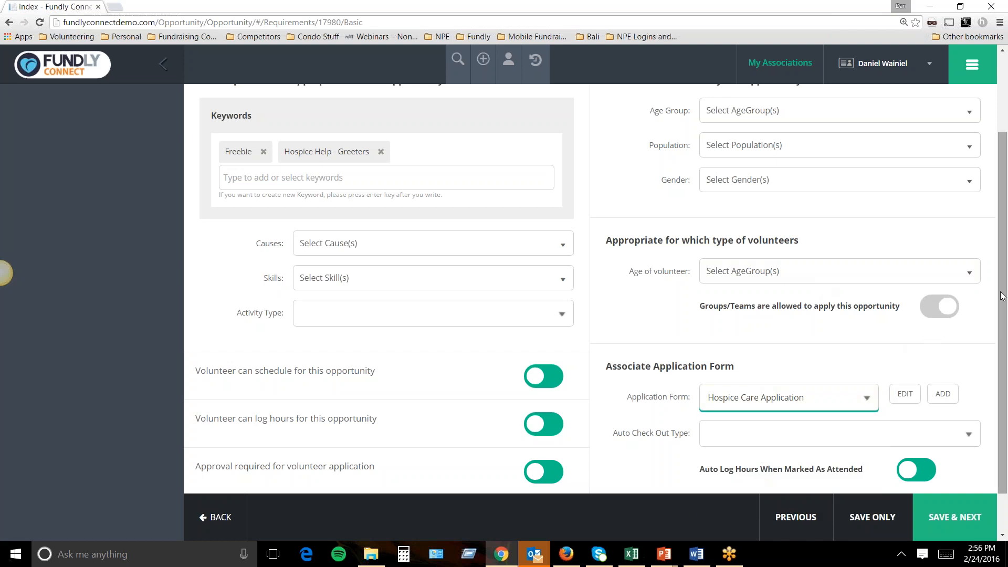
scroll(974, 309, down, 1)
drag(613, 384, 692, 392)
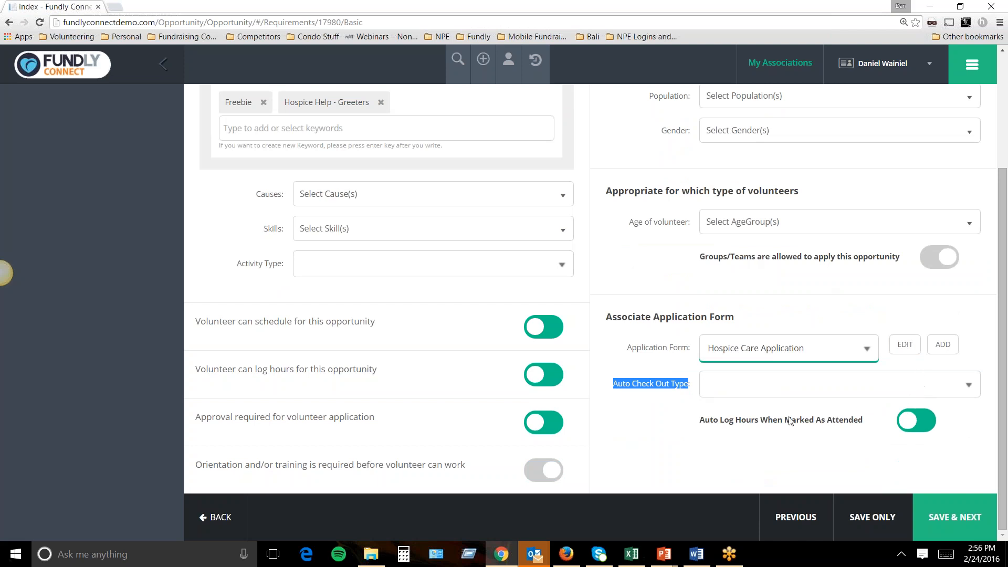
click(654, 389)
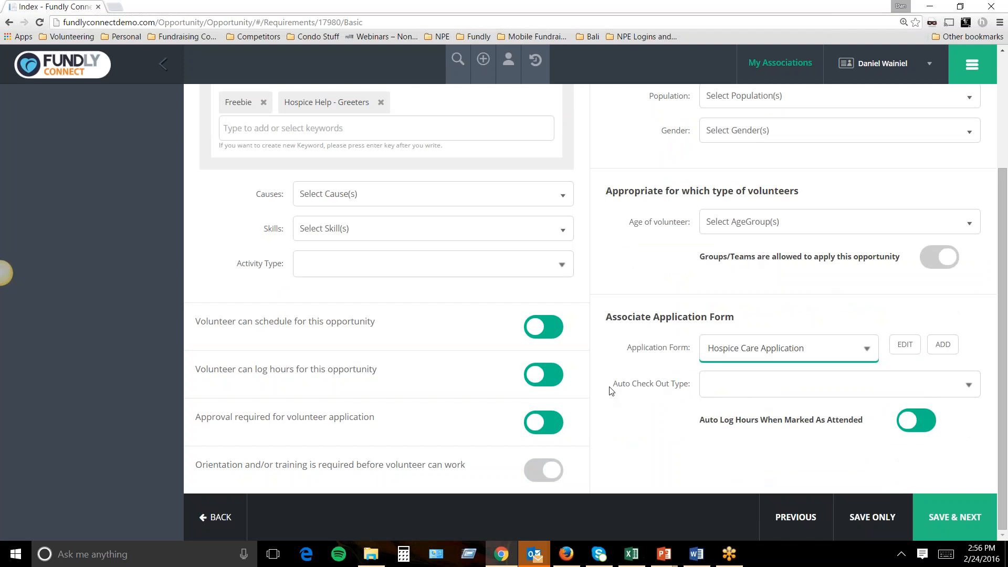
click(760, 390)
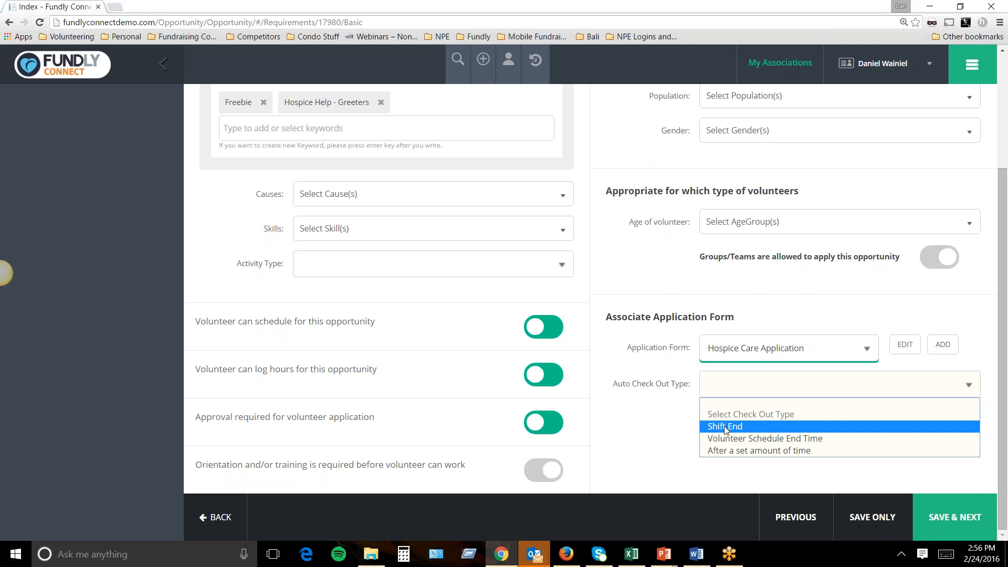
click(663, 416)
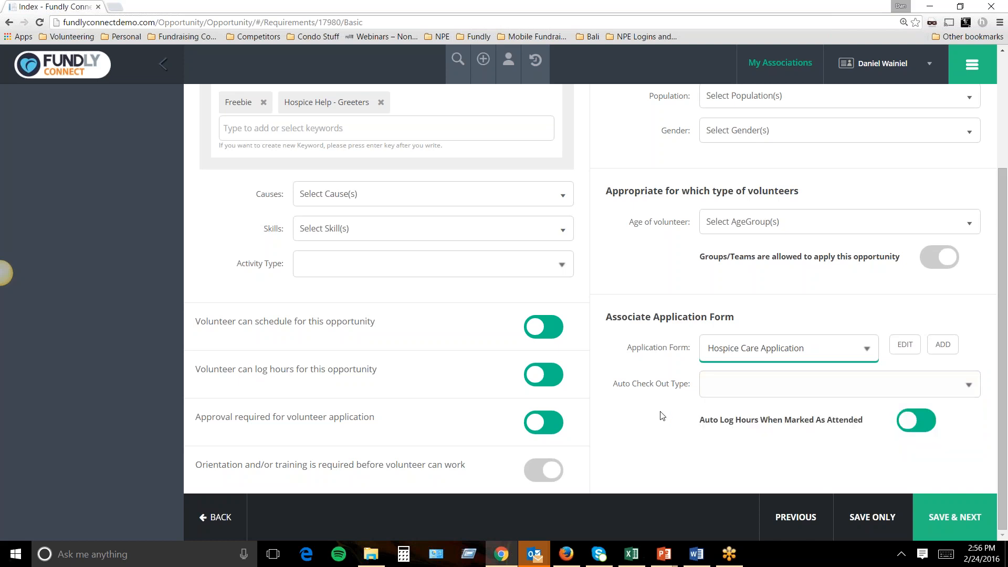
click(709, 388)
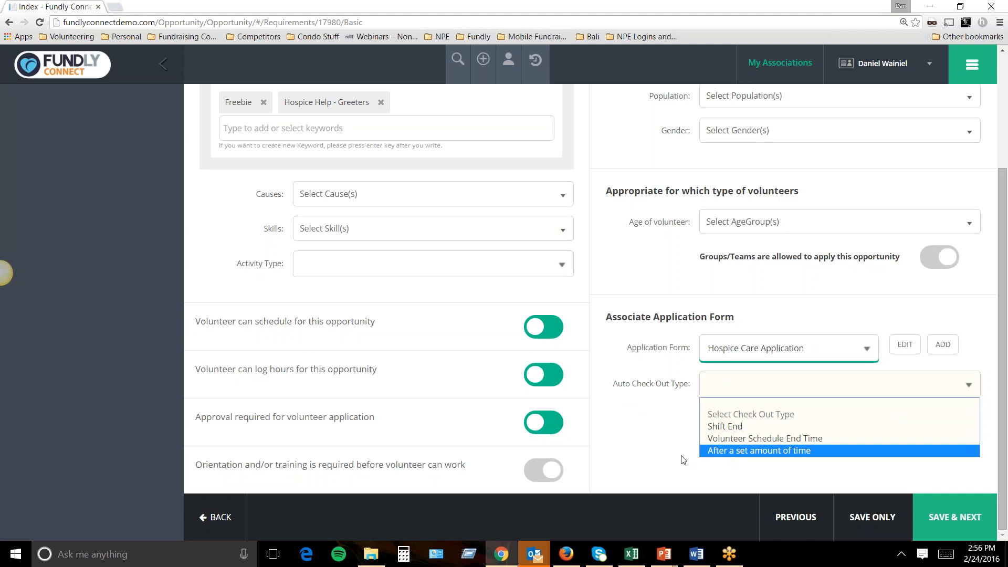
click(661, 459)
drag(695, 423, 857, 426)
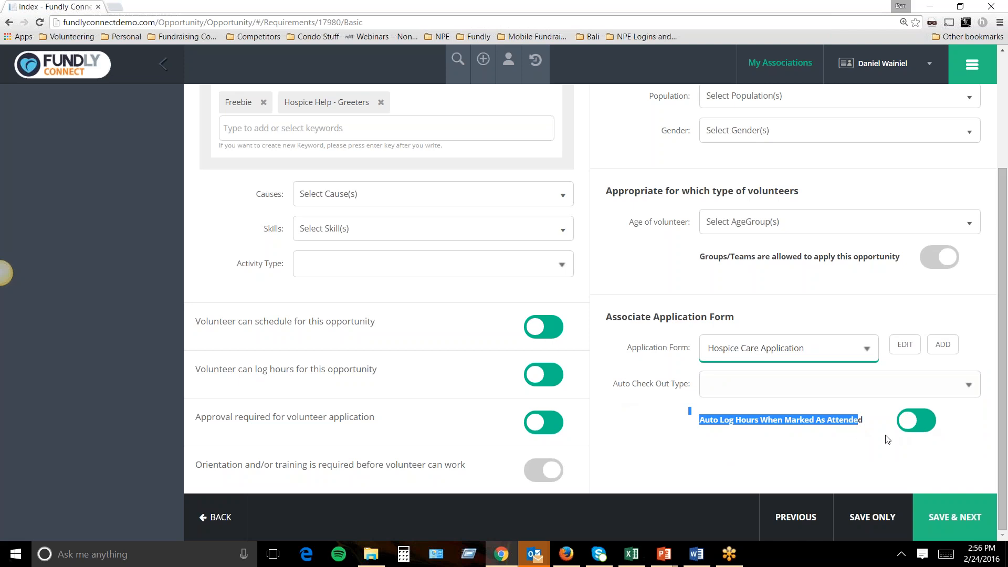
click(773, 444)
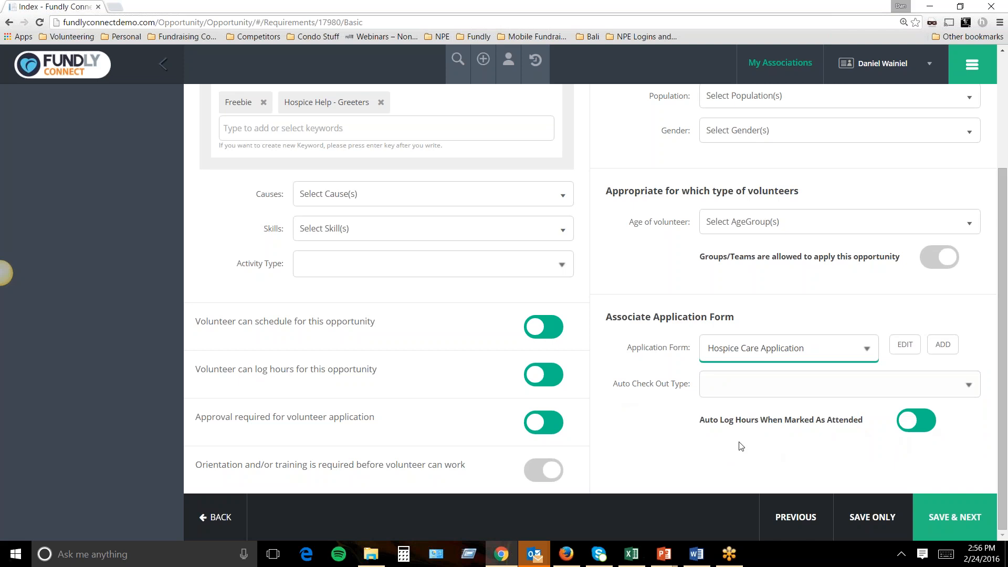
drag(705, 420, 846, 428)
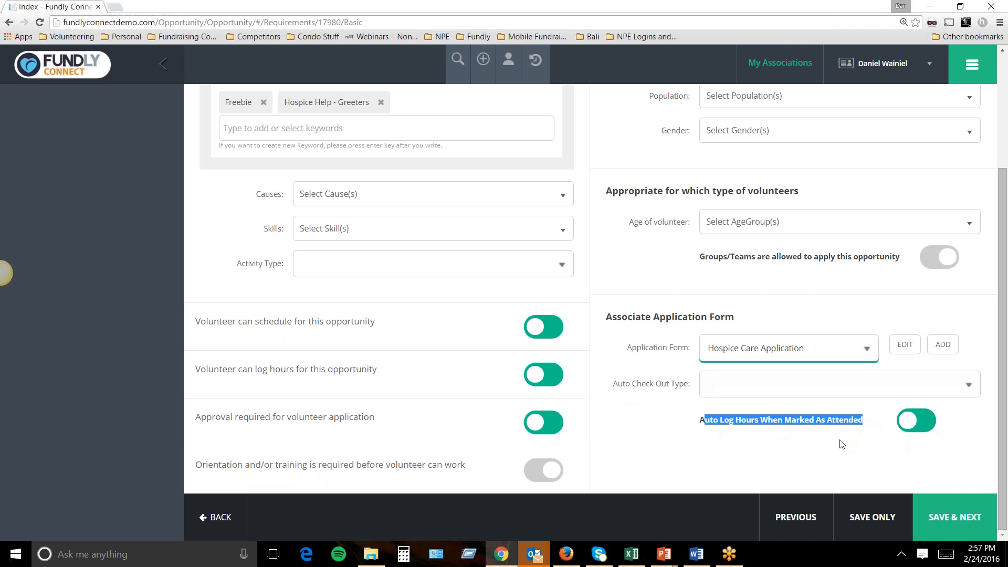
click(732, 446)
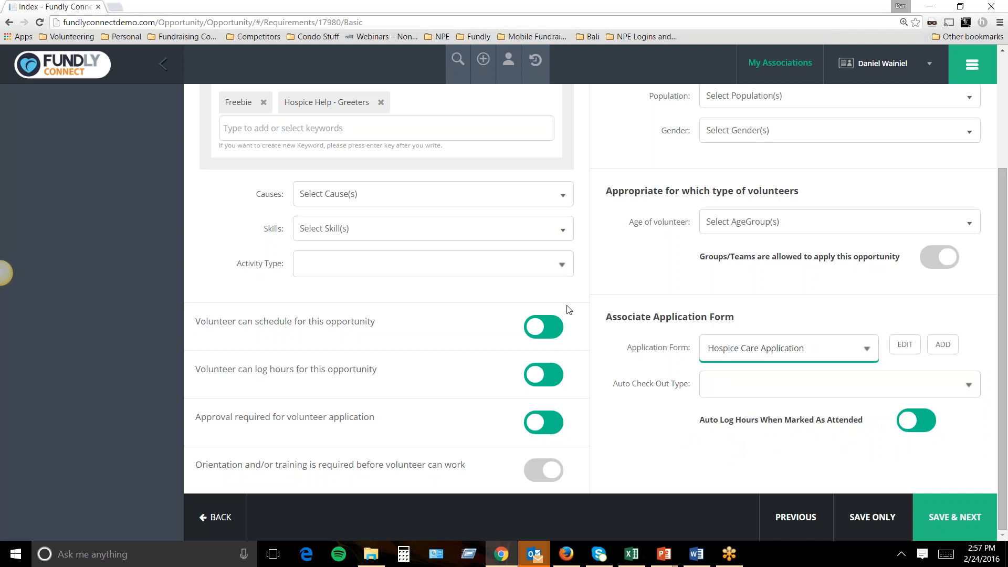
drag(704, 420, 864, 428)
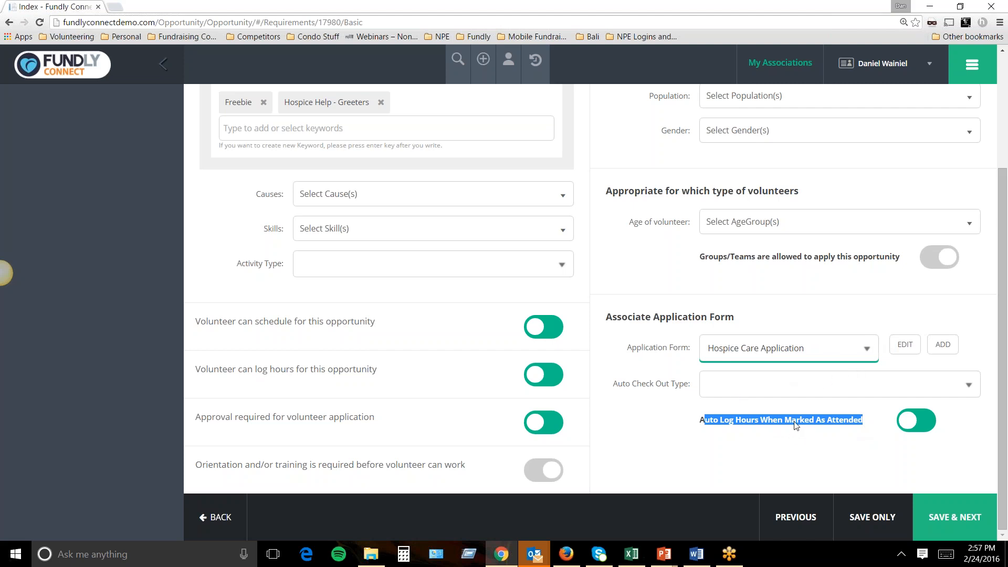
click(653, 463)
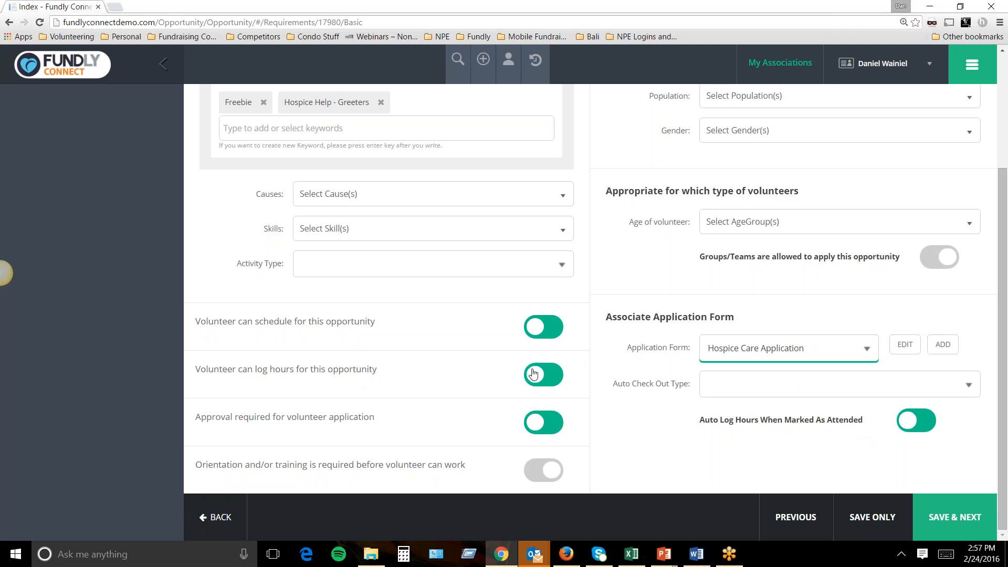
mouse_move(196, 417)
mouse_down()
mouse_move(236, 421)
mouse_move(202, 418)
mouse_up()
drag(371, 425, 377, 420)
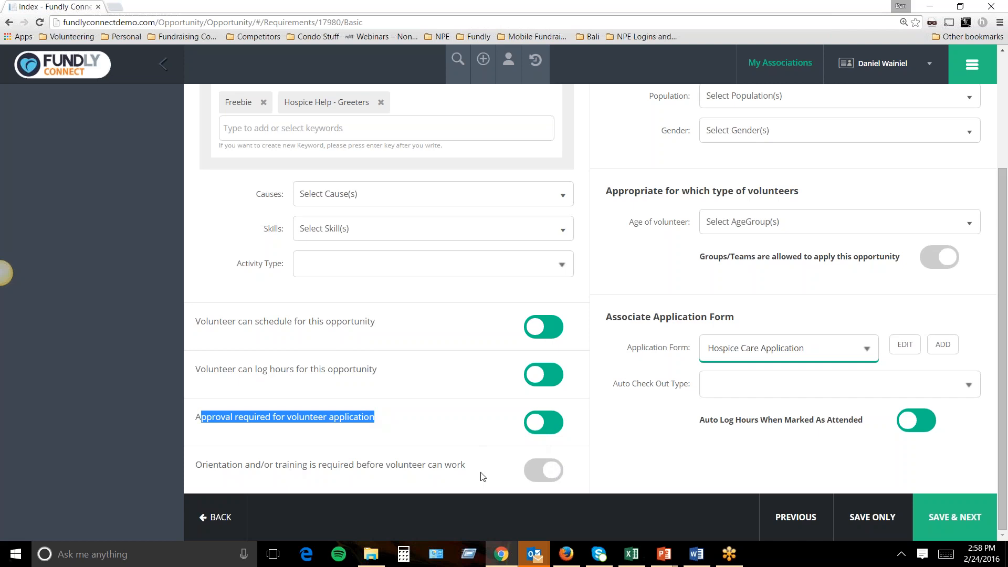
Try requiring orientation with the Working with Youth training, then turn orientation back off.
click(550, 480)
scroll(475, 430, down, 1)
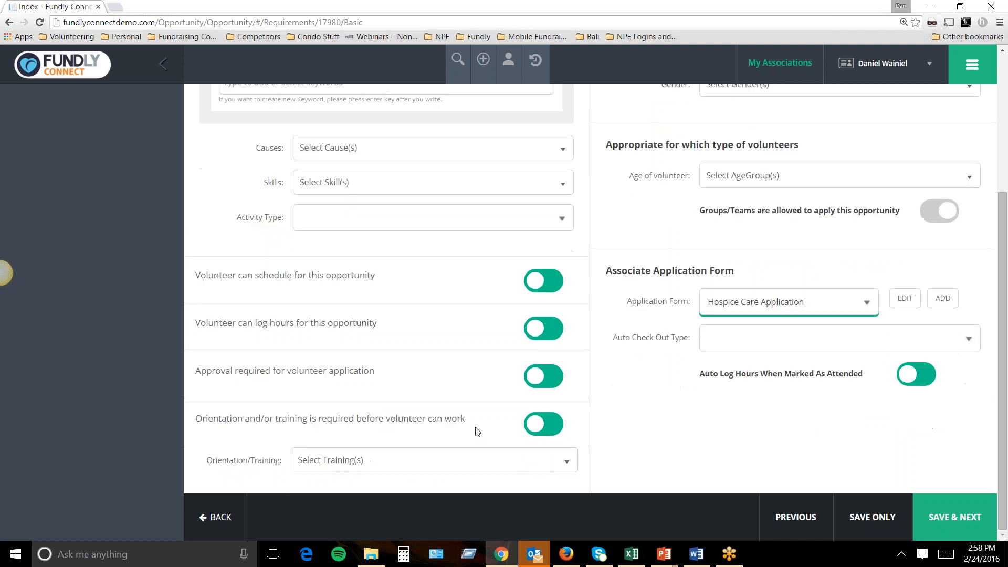
click(350, 462)
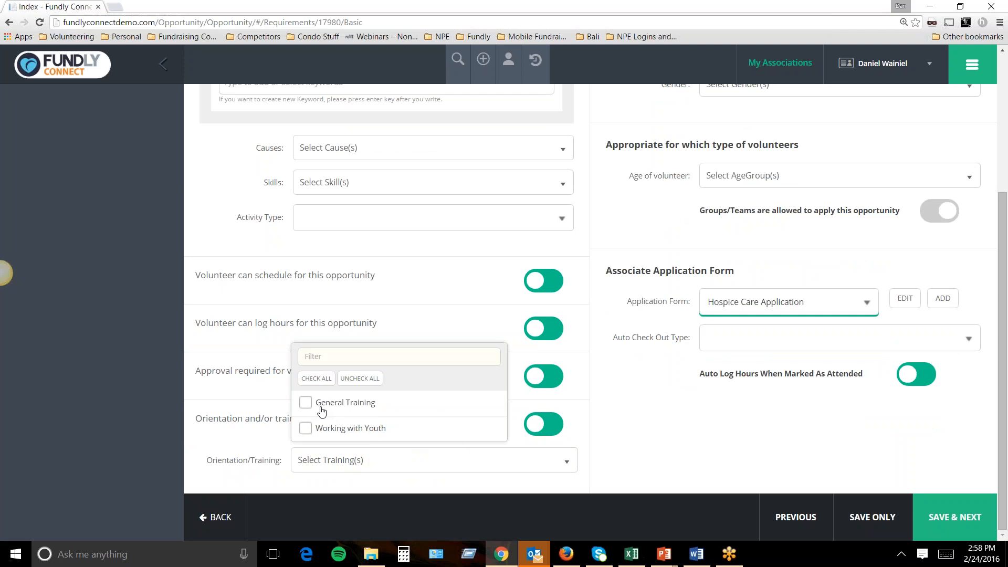
click(308, 430)
click(307, 430)
click(593, 467)
click(568, 467)
click(569, 467)
click(540, 430)
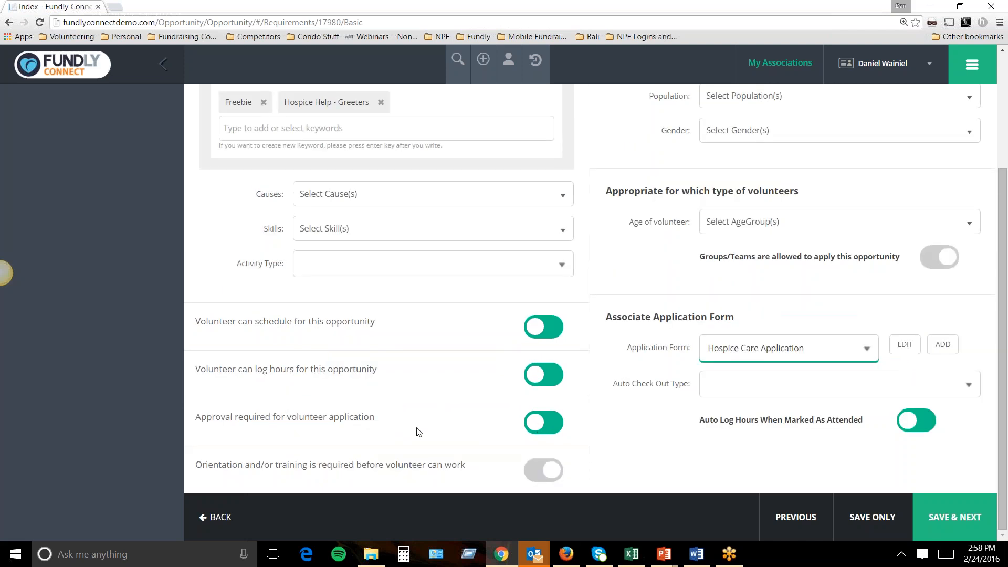
Set the cause to Health & Wellness and save the requirements.
click(936, 516)
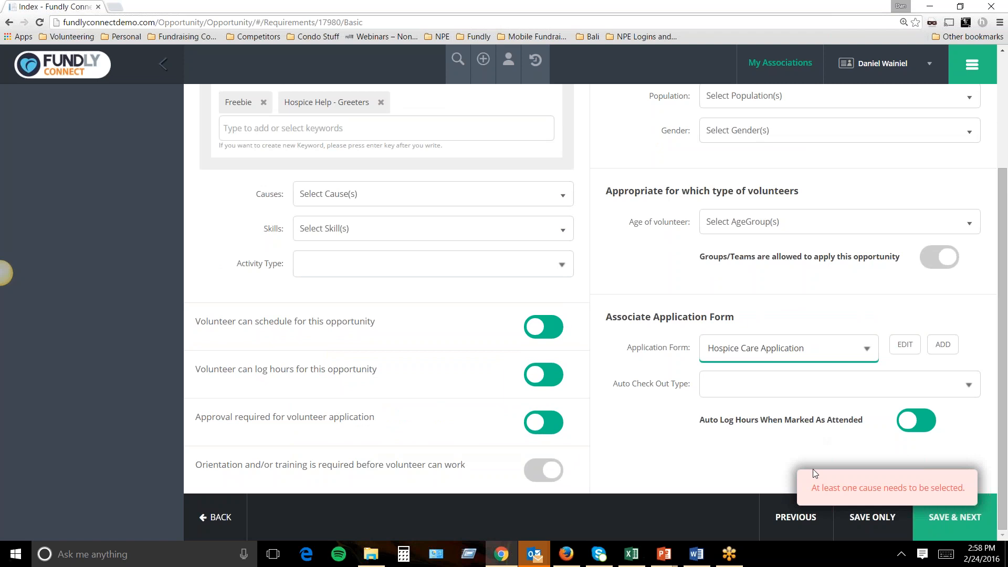
click(402, 268)
click(403, 263)
click(387, 202)
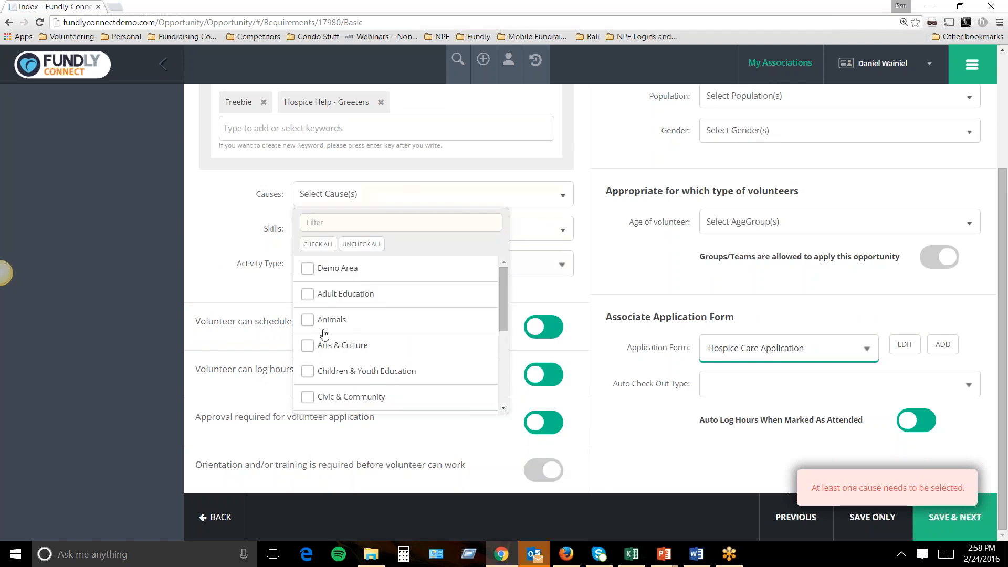
scroll(313, 357, down, 1)
scroll(368, 347, down, 2)
click(307, 343)
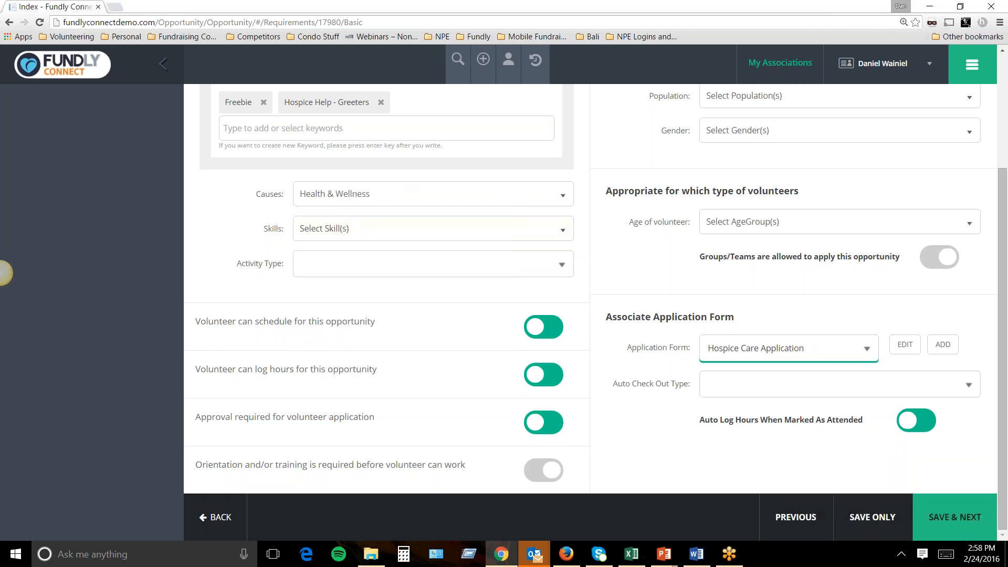
click(949, 513)
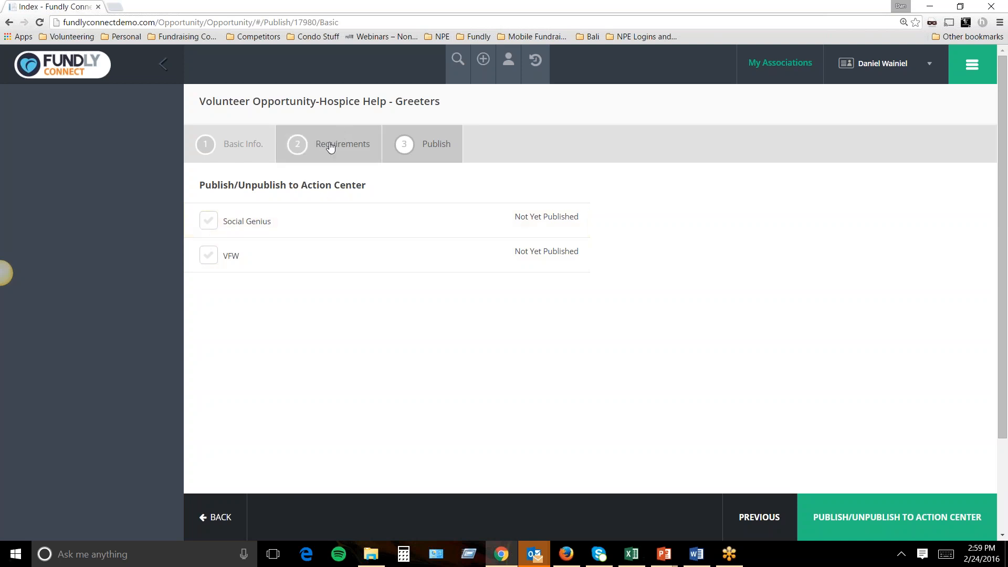
Publish the opportunity to the VFW action center, then minimize the admin browser.
click(209, 263)
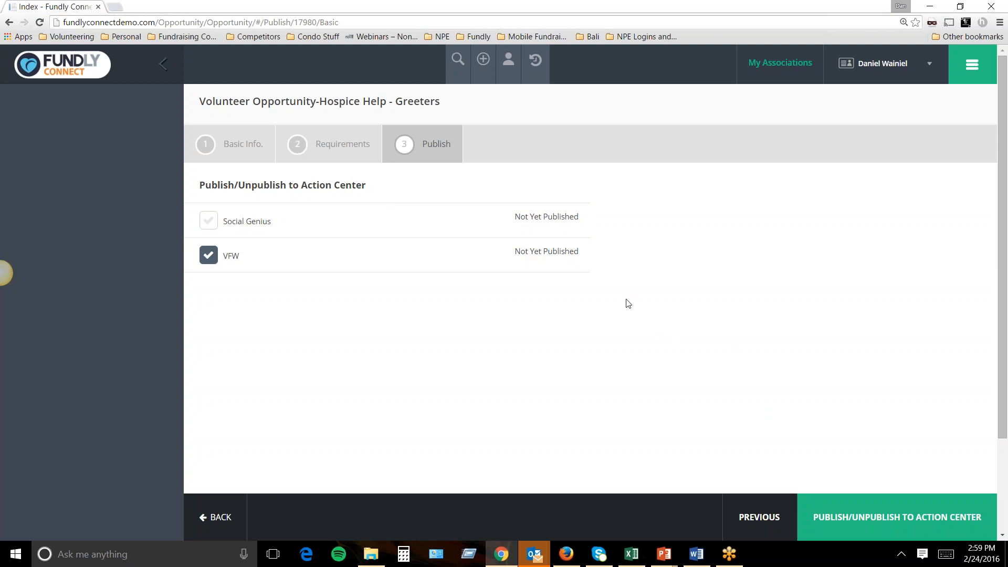
click(849, 521)
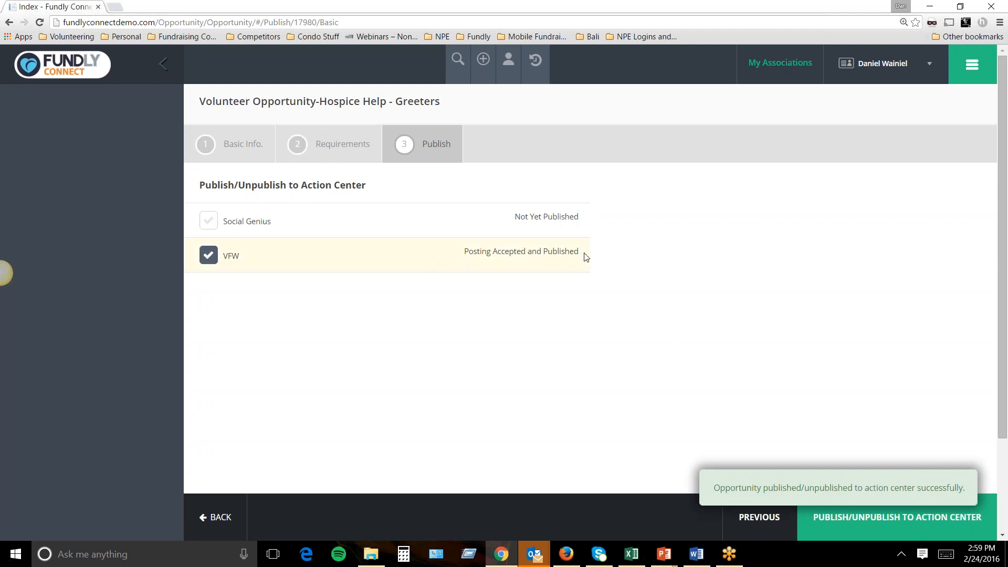
drag(583, 256, 465, 241)
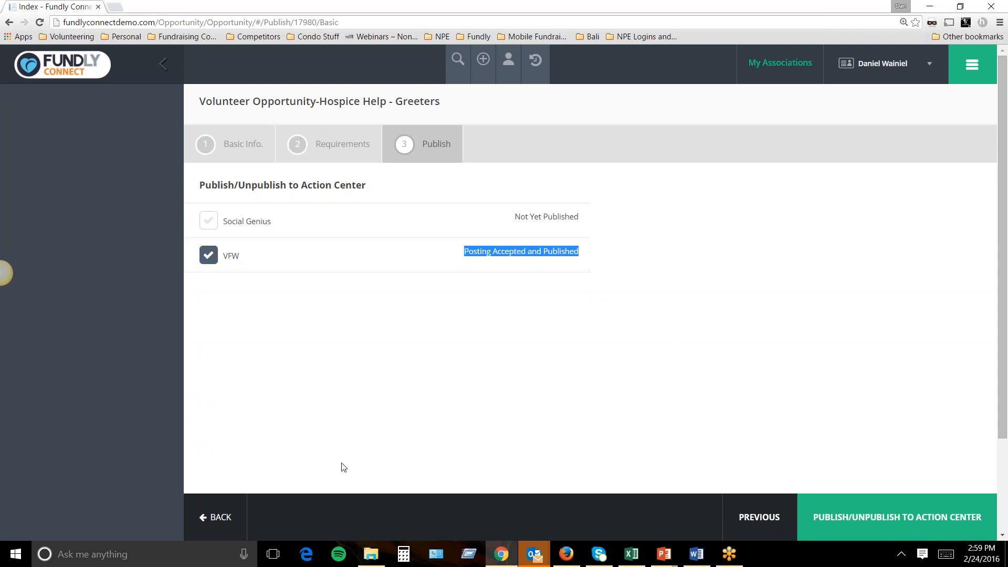
click(503, 556)
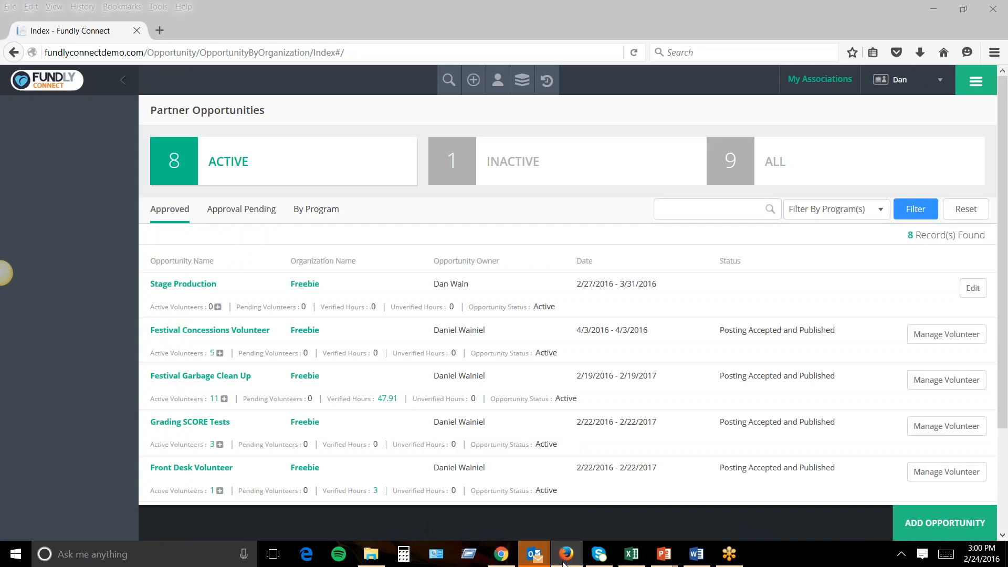
Clear the other windows and launch Microsoft Edge maximized.
click(567, 554)
click(583, 342)
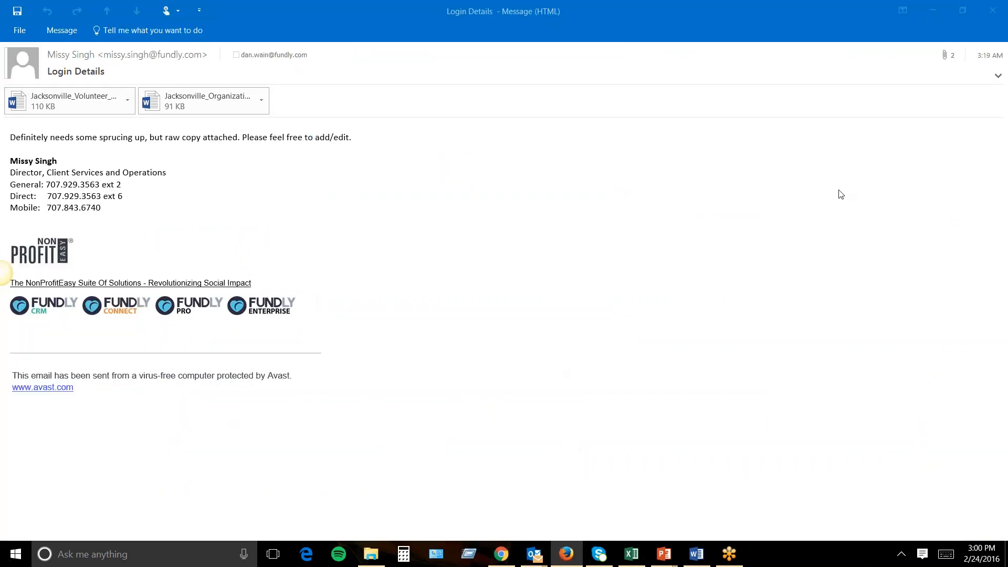
click(934, 11)
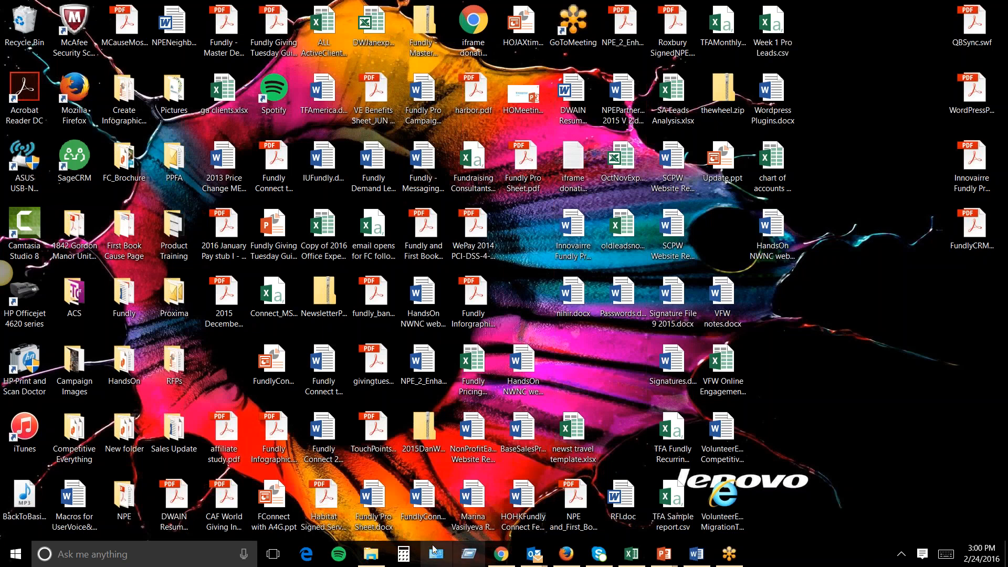
click(307, 554)
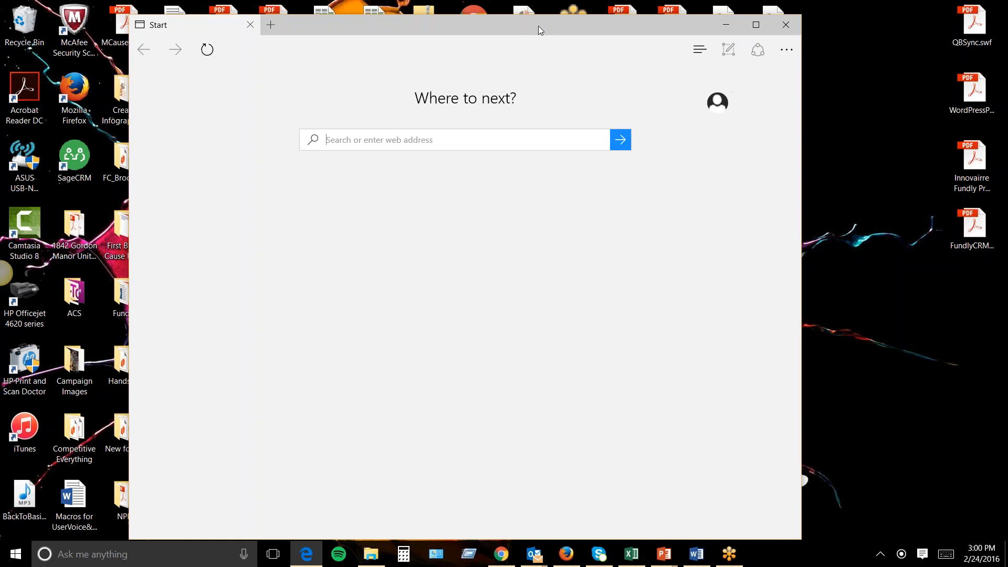
drag(545, 20, 541, 47)
click(757, 46)
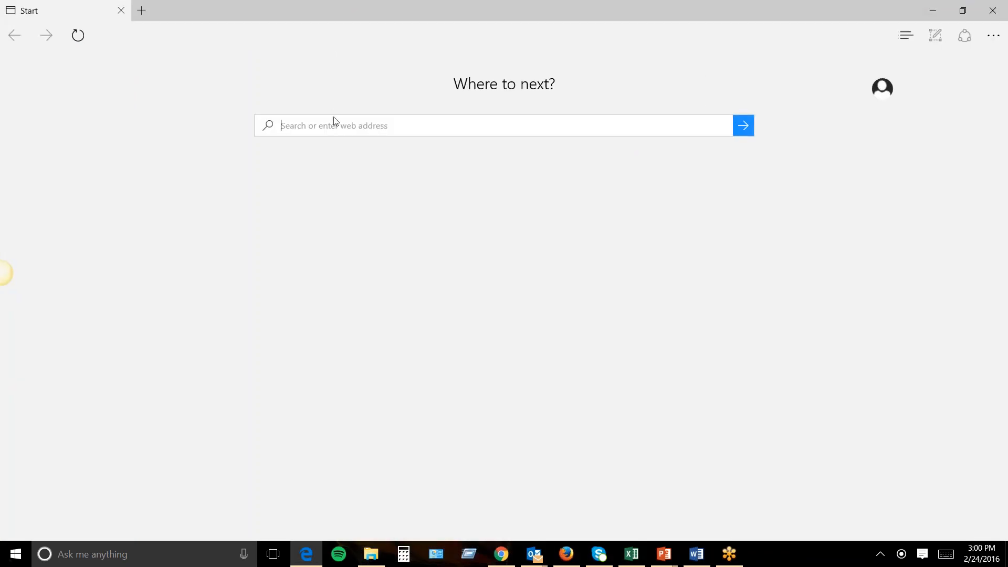
Type 'fundlyconnect' into the Edge address box.
text(f)
key(BackSpace)
key(BackSpace)
text(fundlyconnectdemo.com/Site/acs/)
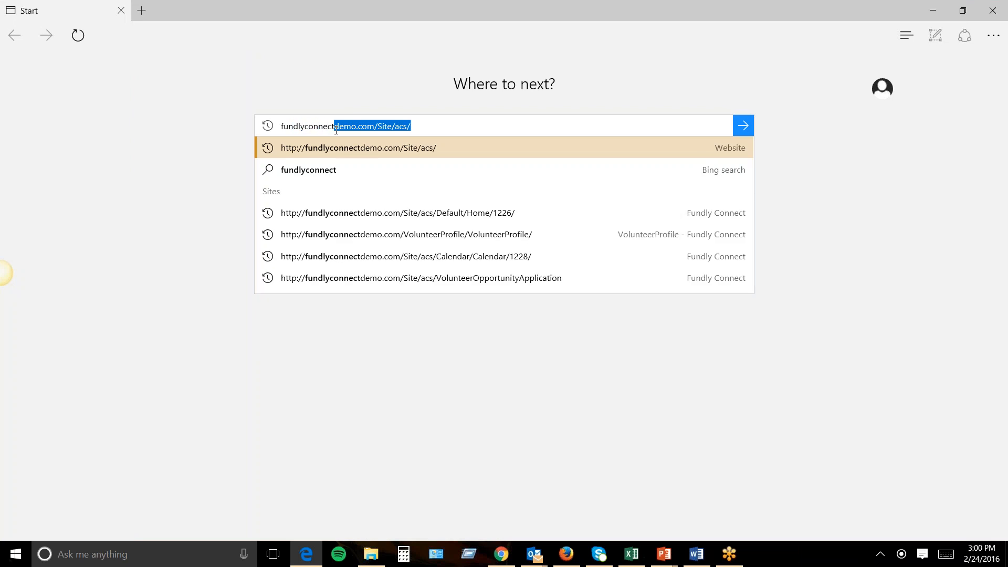
Load the public site, view the Hospice Help - Greeters opportunity, then return to the admin list.
key(Return)
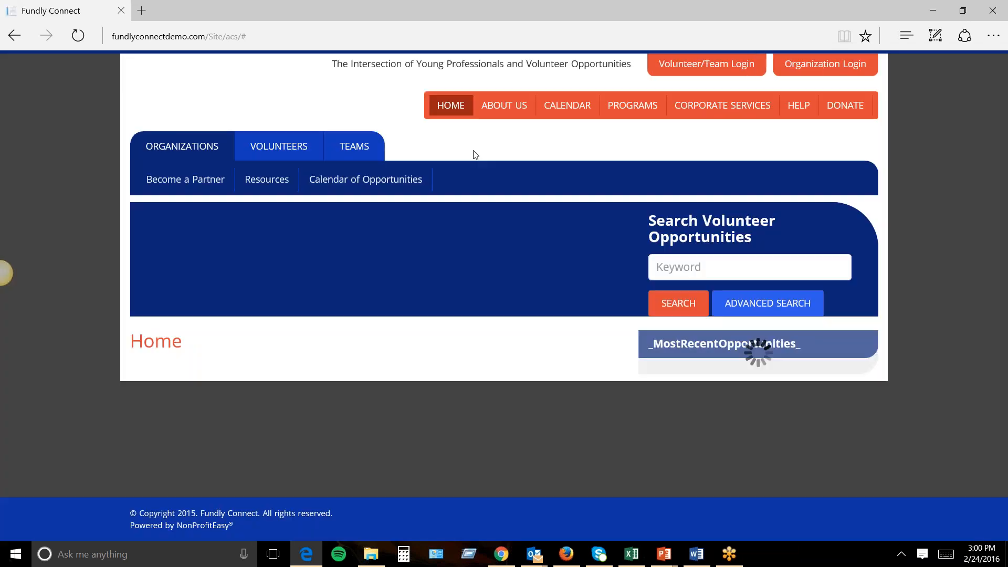
scroll(719, 201, down, 5)
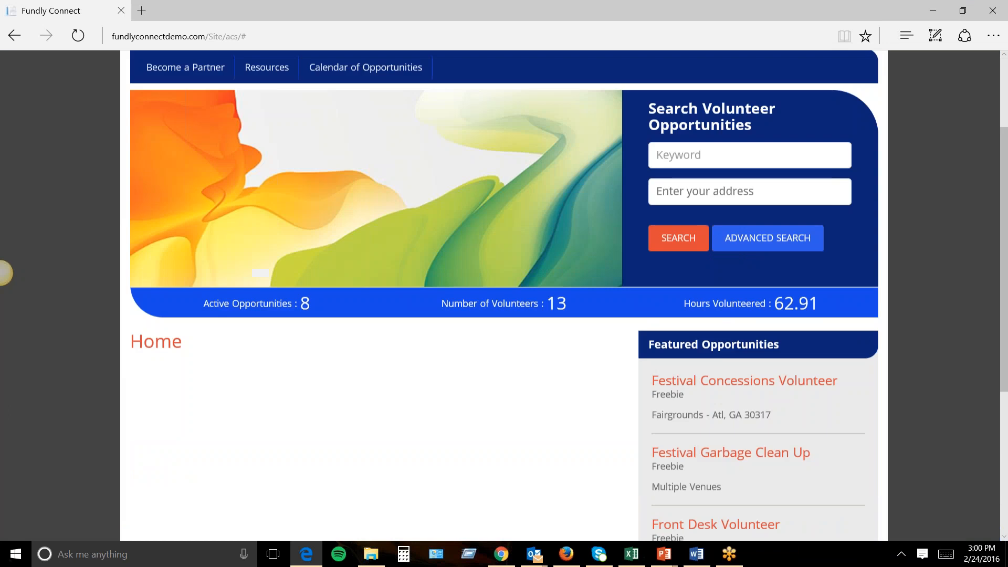
scroll(705, 420, down, 2)
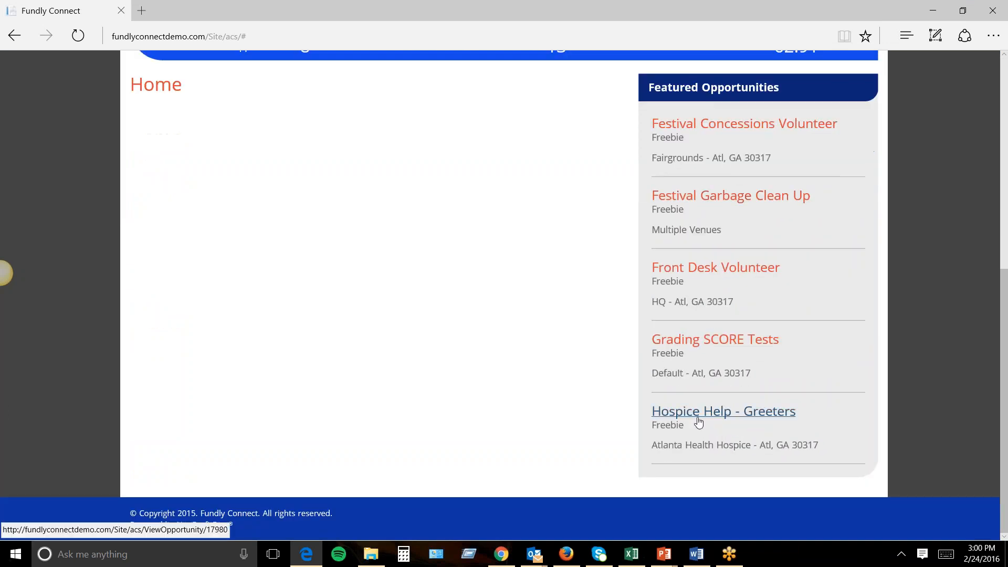
click(747, 420)
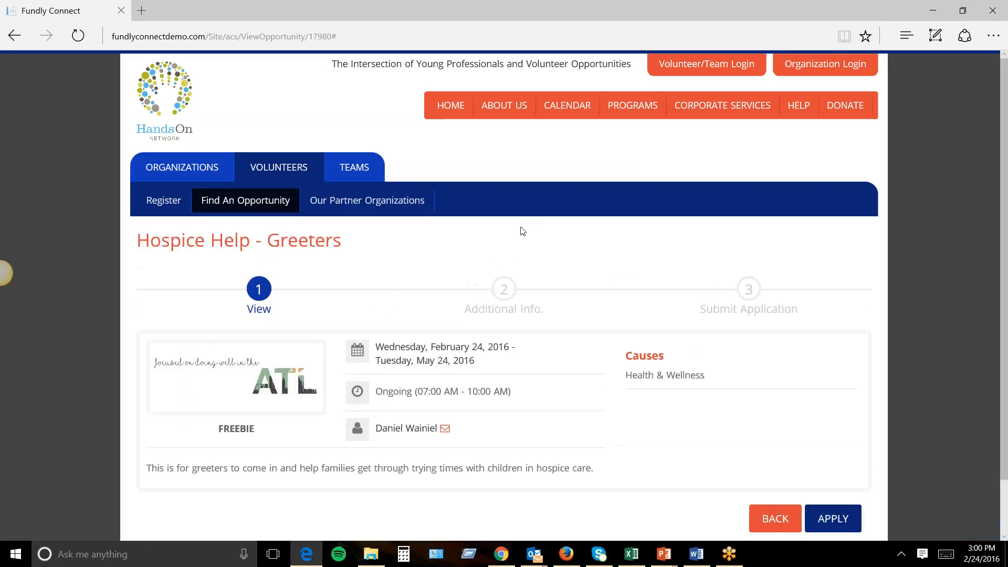
scroll(520, 228, down, 1)
scroll(630, 284, up, 1)
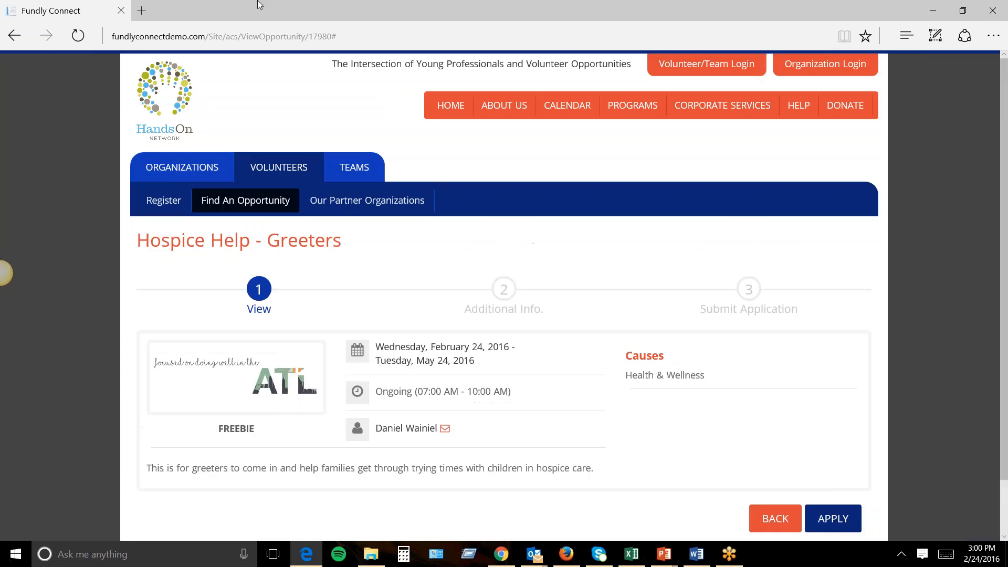
click(565, 554)
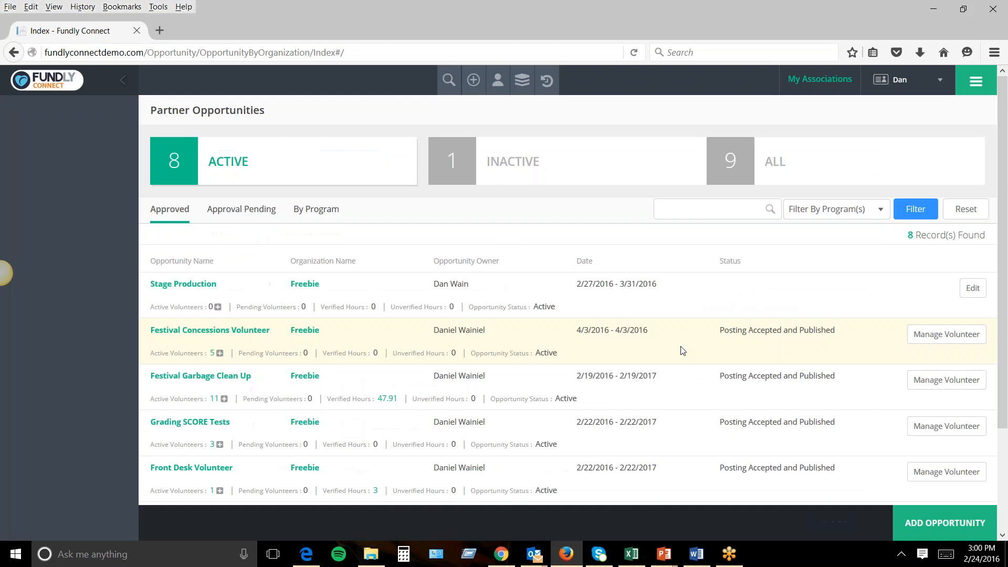
Return to the admin and open the Advanced Volunteer Search.
click(502, 554)
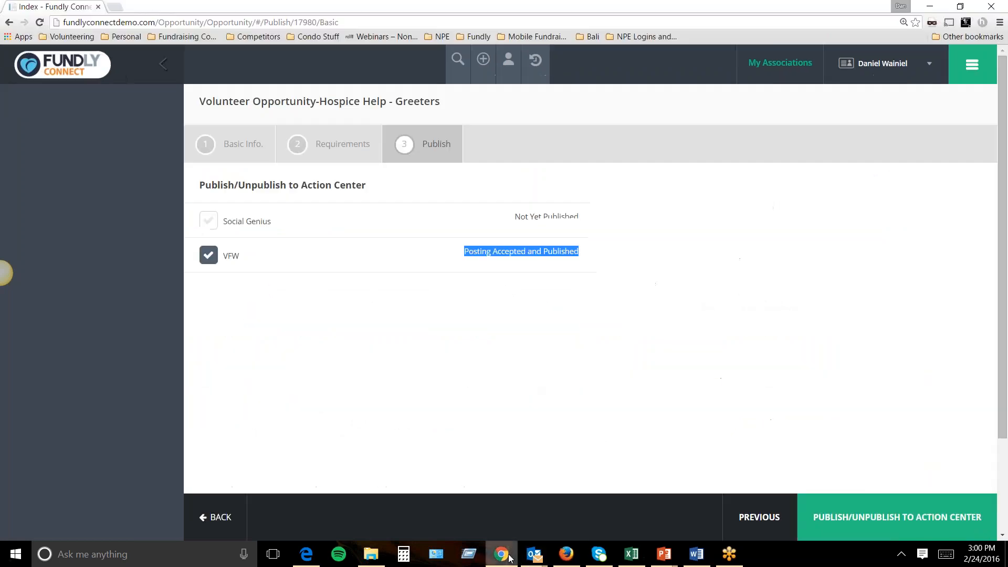
click(973, 64)
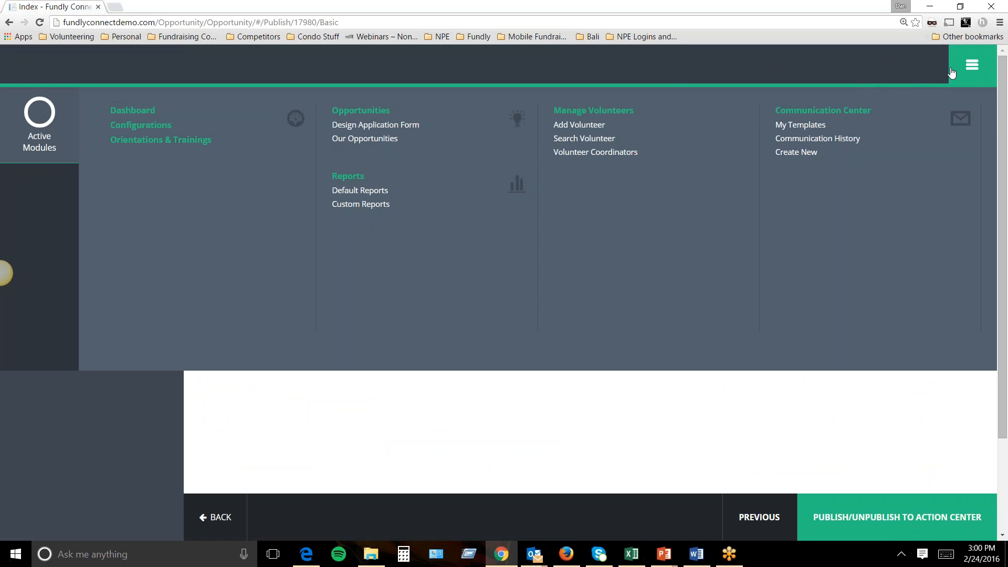
click(972, 64)
click(458, 60)
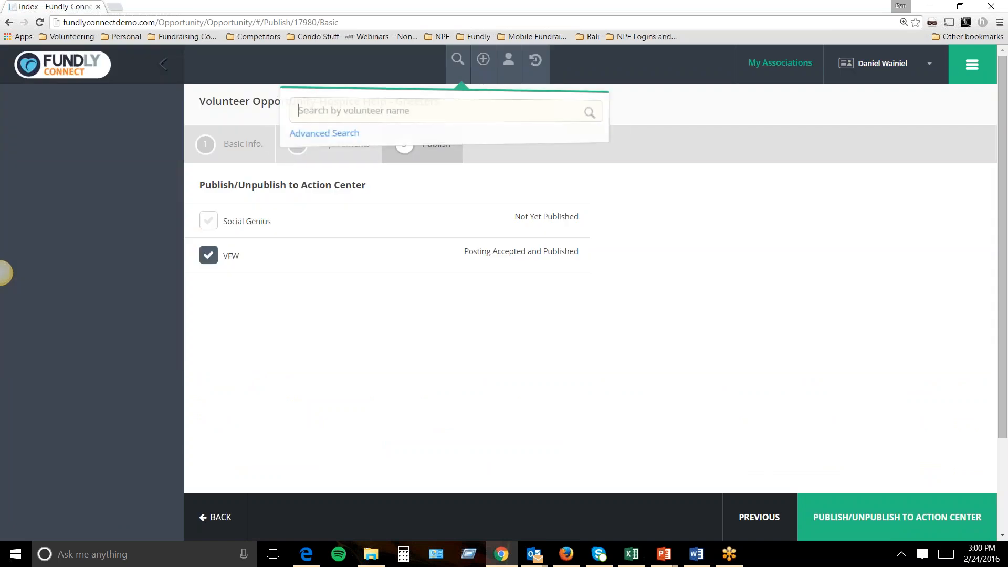
click(315, 133)
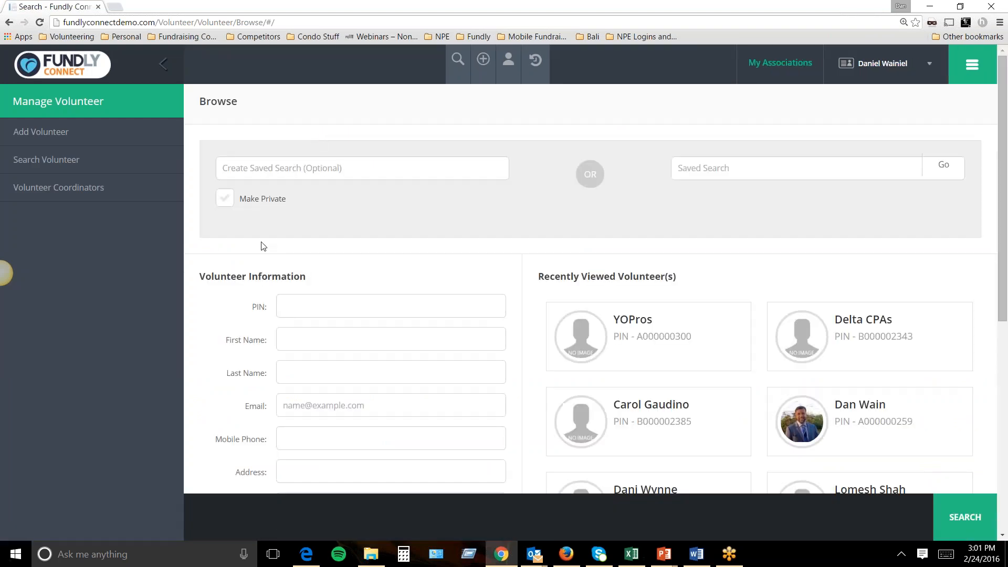
Look over the search criteria, then go to the Dashboard.
scroll(281, 248, down, 3)
scroll(280, 246, down, 4)
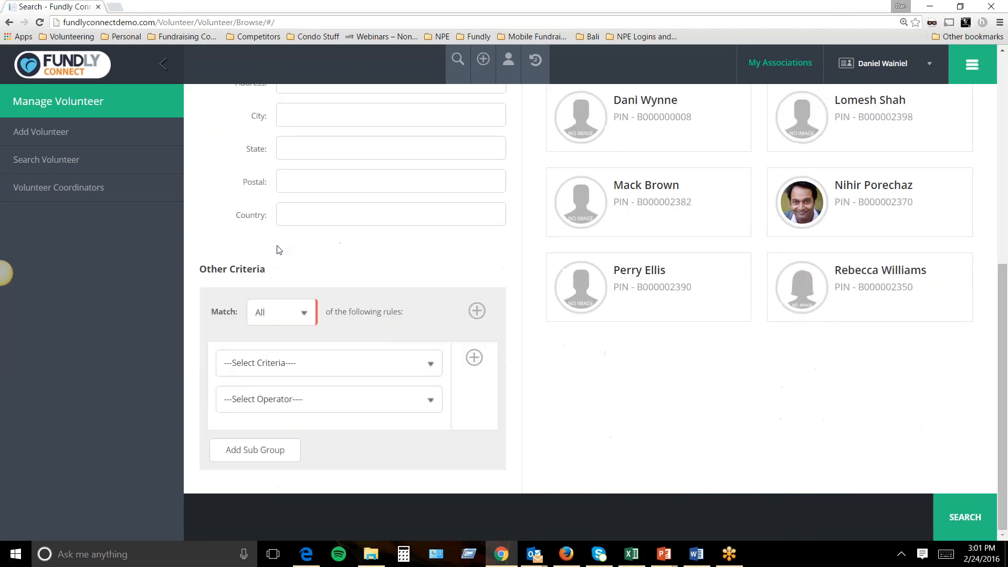
click(314, 373)
click(314, 373)
click(969, 71)
click(132, 111)
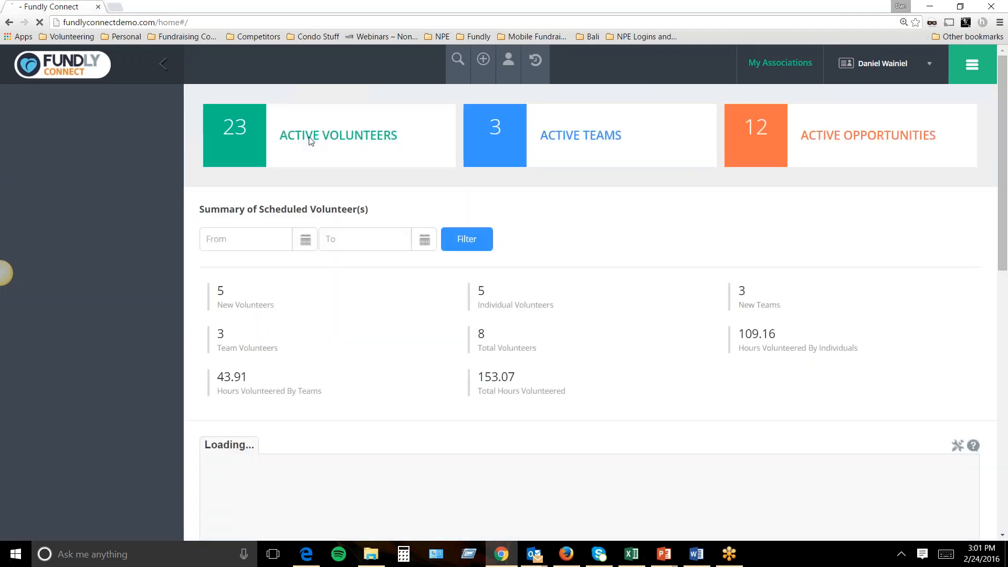
Select all active volunteers and apply the 'Communicate to All' action.
click(309, 136)
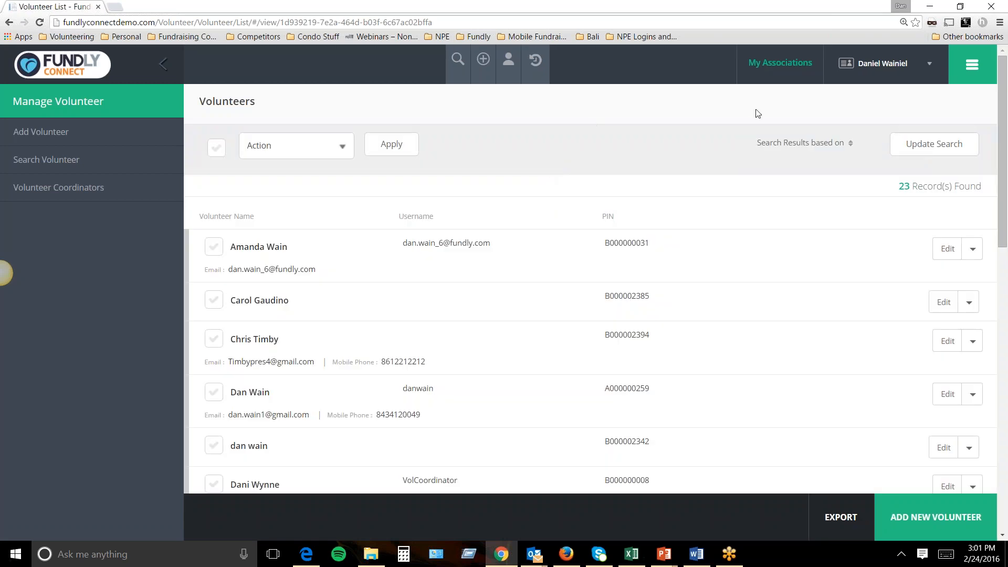
click(977, 81)
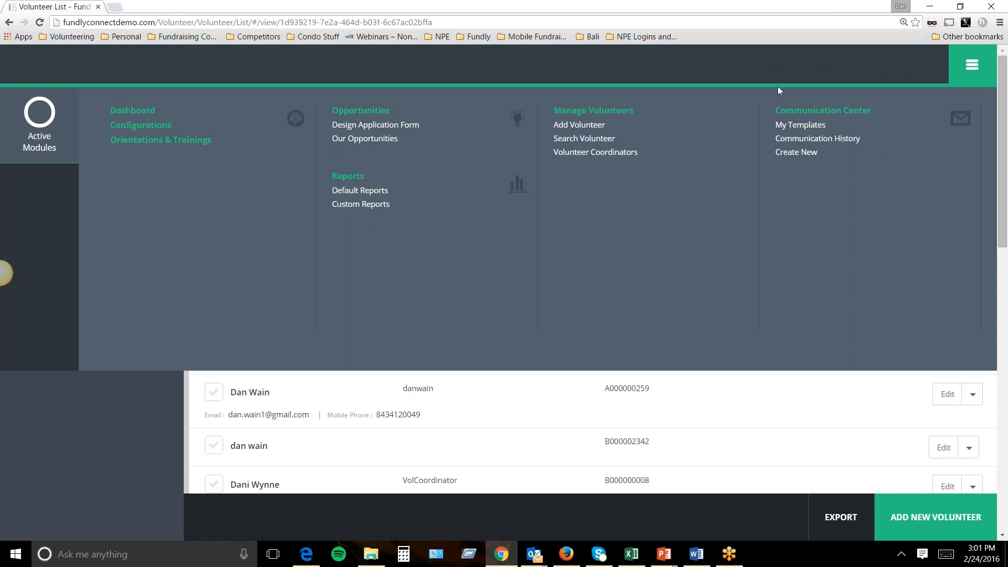
click(953, 87)
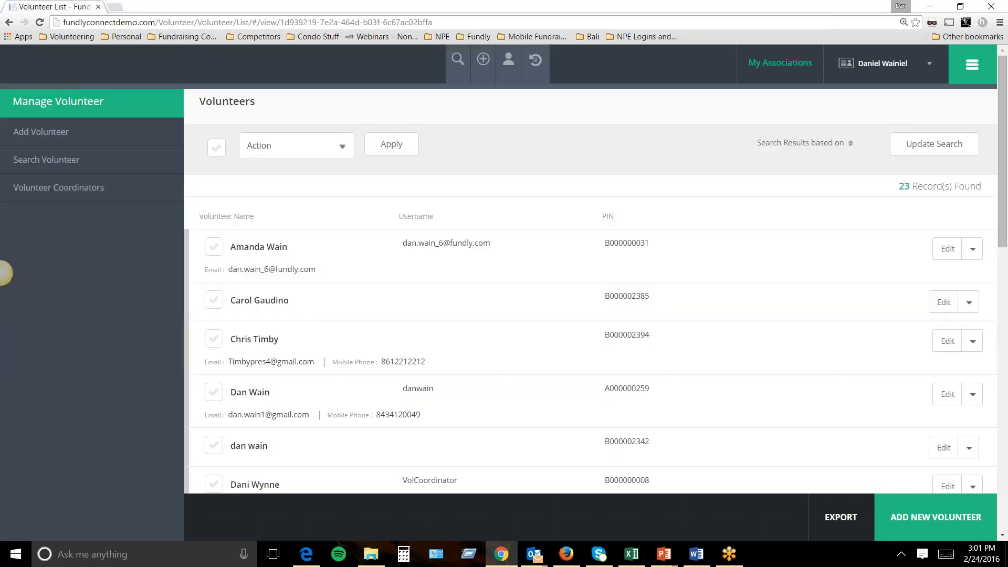
click(215, 148)
click(312, 155)
click(294, 178)
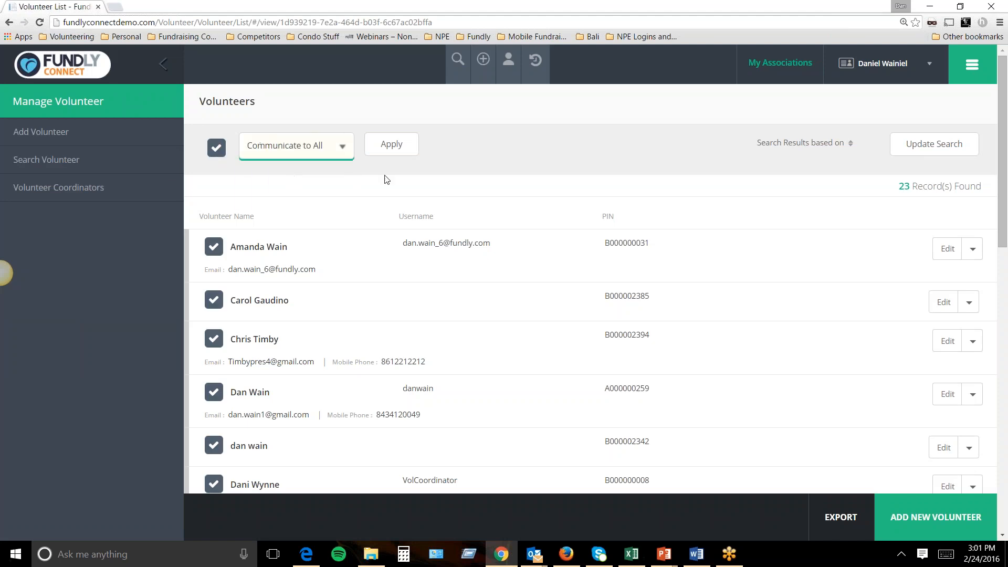
click(407, 149)
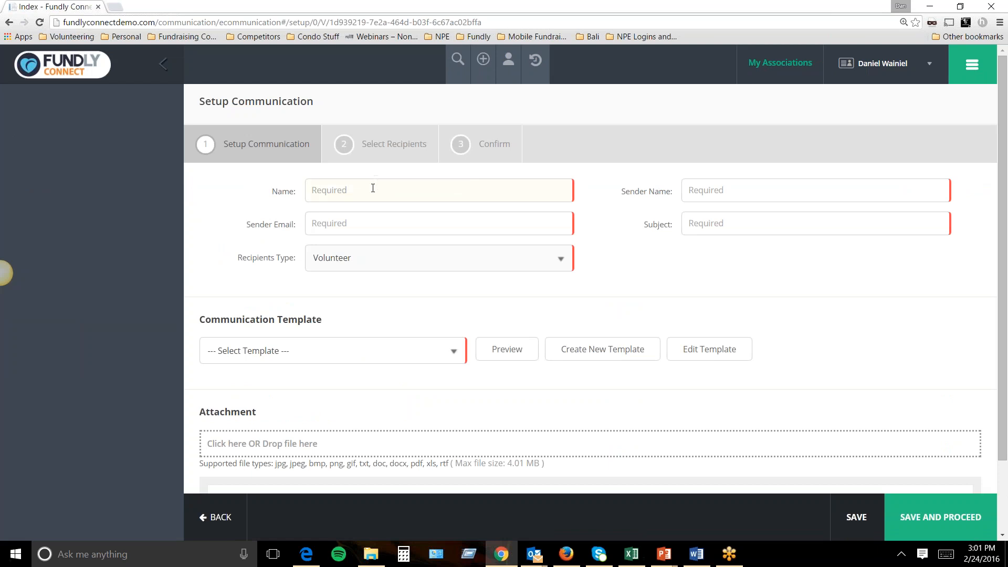
Enter the communication name, sender name, sender email and subject 'We need your support for Volunteer Positions'.
text(Dan;s)
key(BackSpace)
key(BackSpace)
key(BackSpace)
text('s Volunteer)
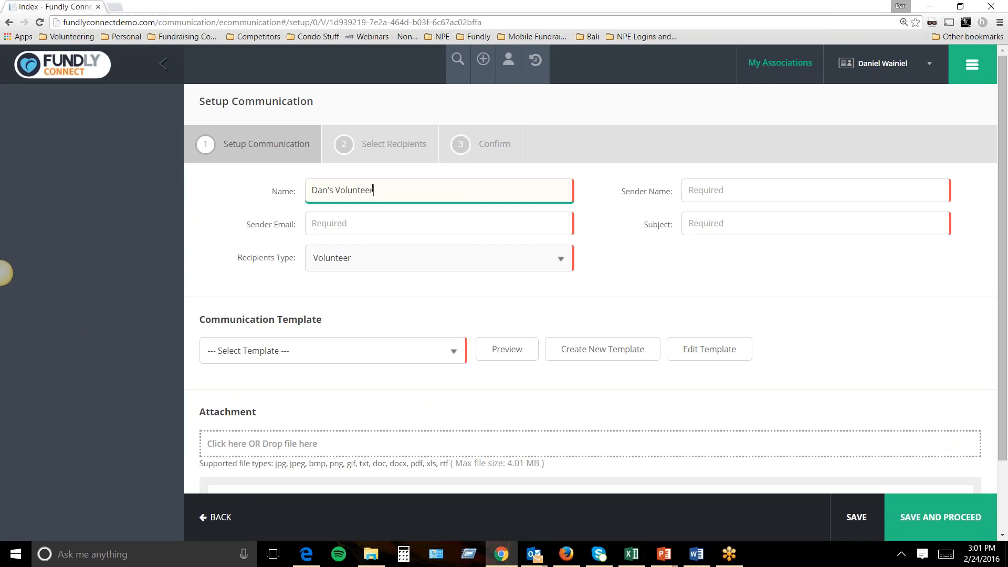
text( List)
text(Dan)
key(Down)
key(Tab)
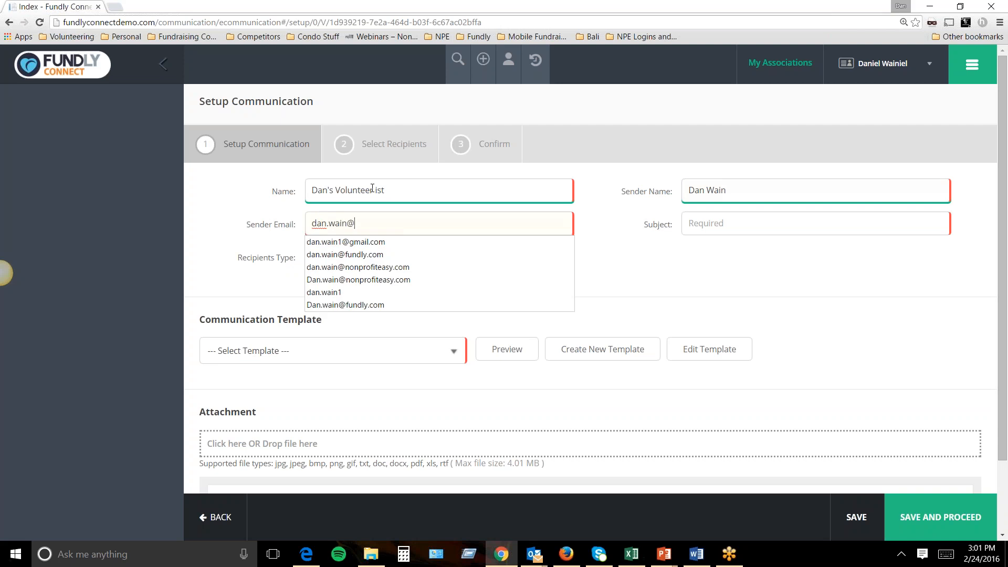
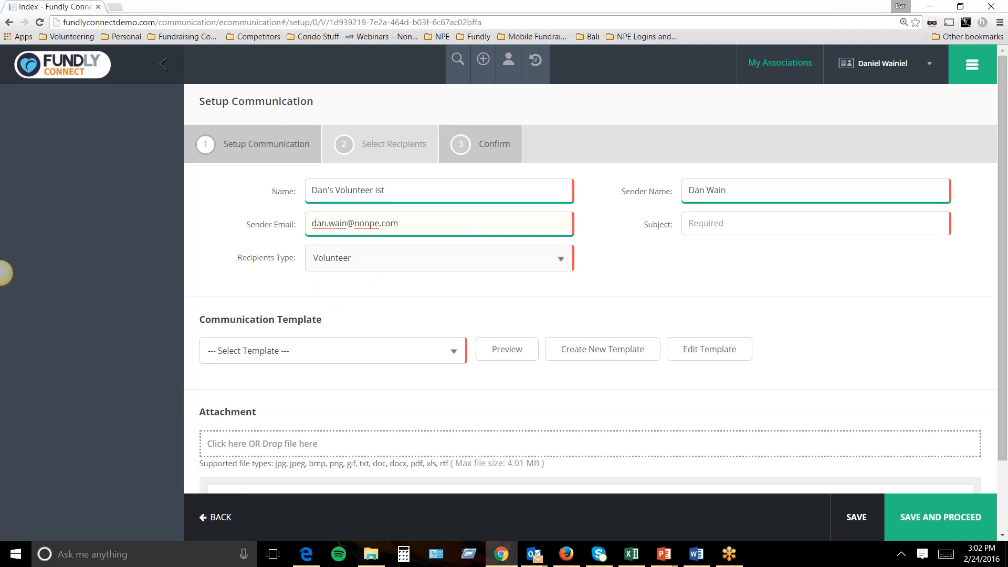
click(703, 228)
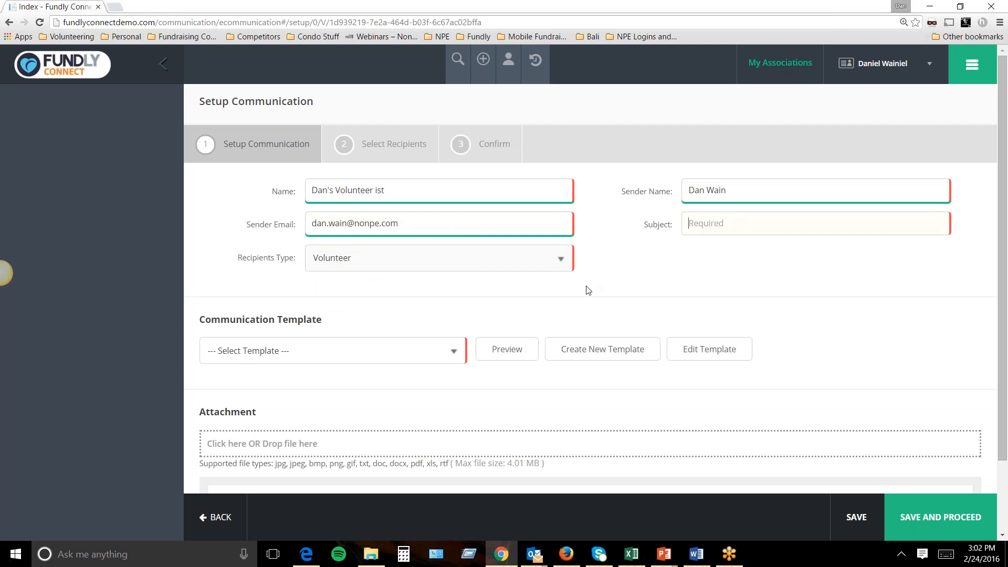
text(We need)
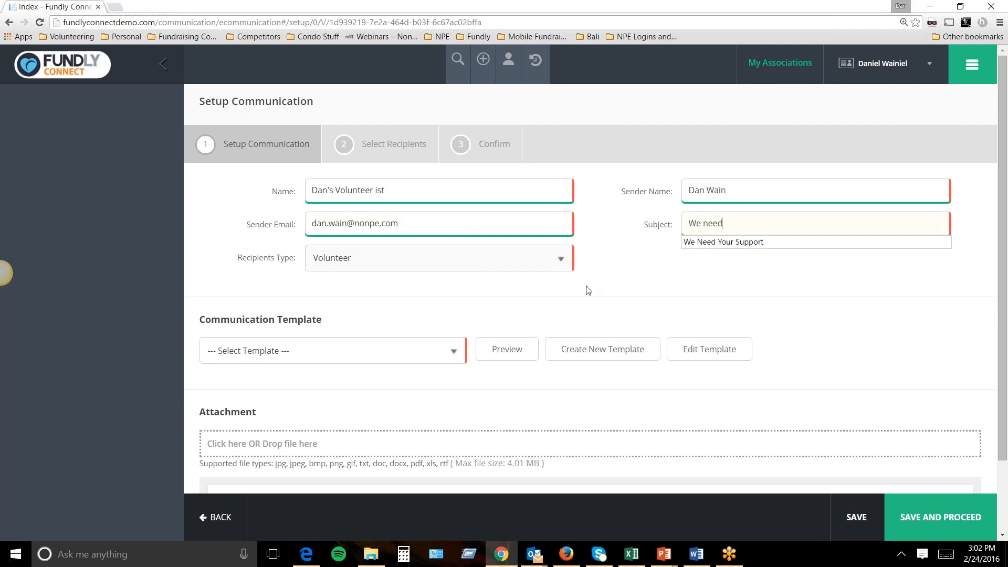
text( your support for )
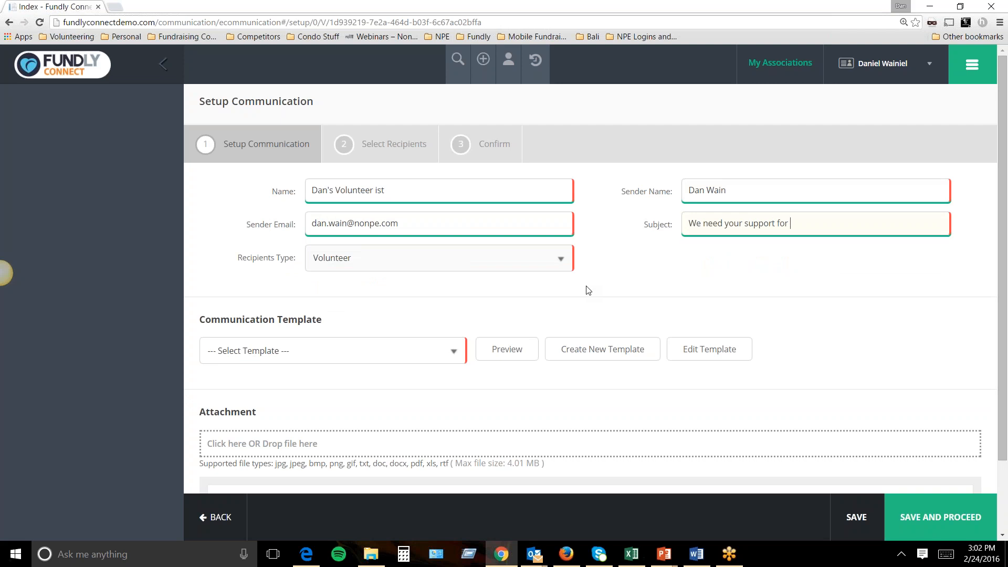
text(Volunteer Positions)
Create a new email template based on the yellow Newsletter Template.
click(587, 351)
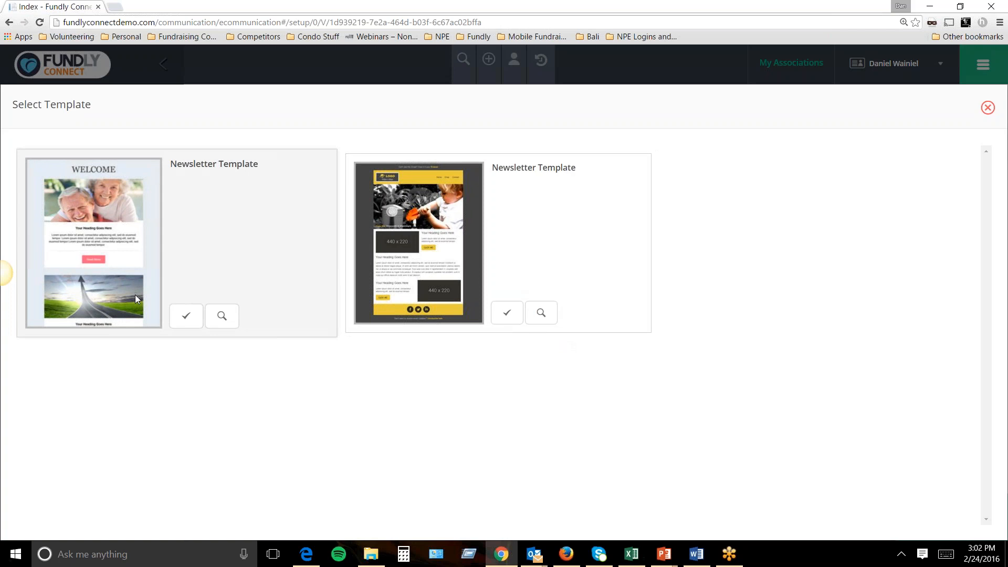
click(505, 319)
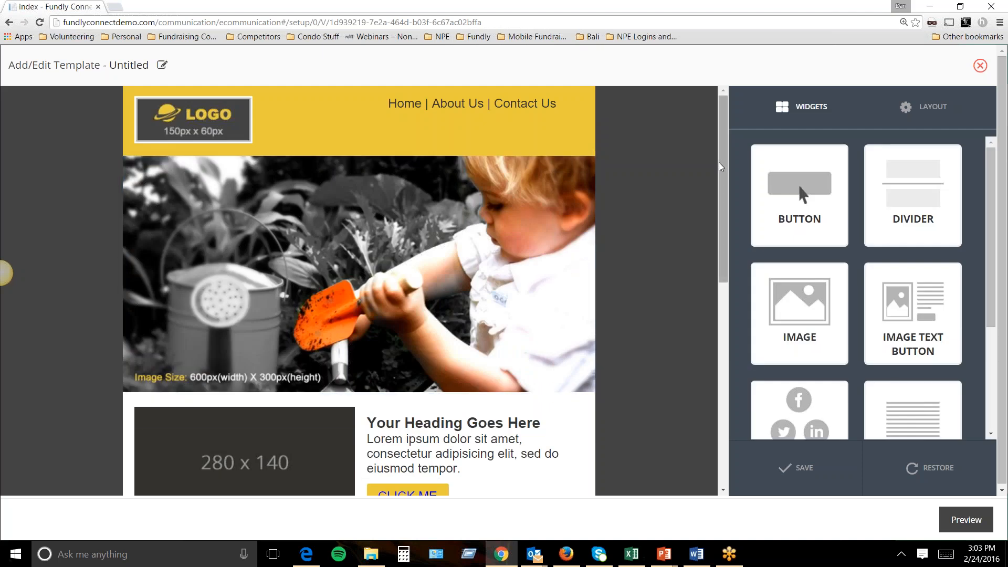
Place a Social Media widget with Facebook, Twitter and LinkedIn icons below the header.
drag(721, 168, 707, 290)
scroll(703, 263, up, 8)
mouse_move(557, 144)
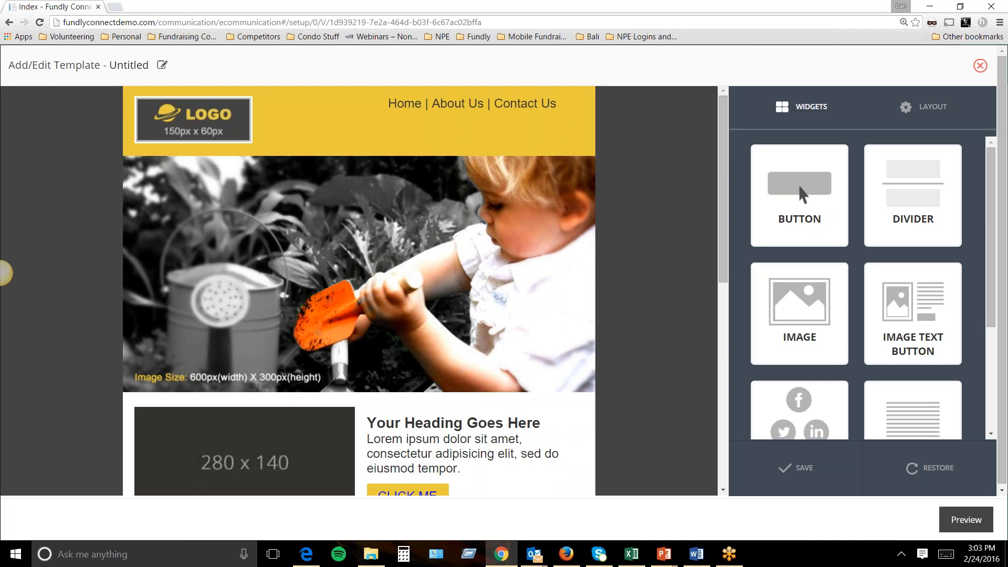
drag(779, 387, 368, 174)
Give the social bar a #cc2f2f red background, then edit the header logo block.
click(851, 161)
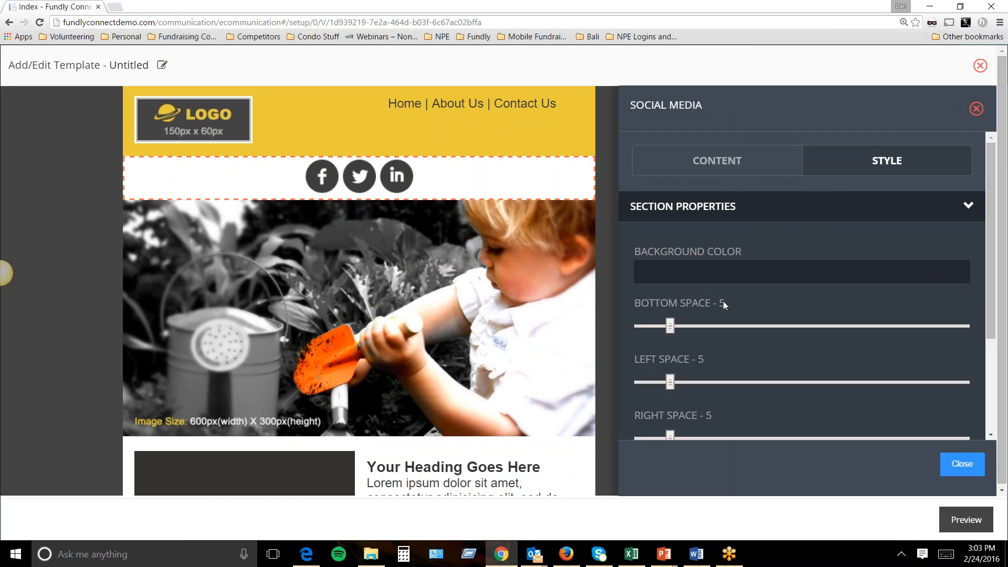
click(666, 272)
click(664, 303)
mouse_move(665, 302)
mouse_down()
mouse_move(644, 337)
mouse_move(709, 339)
mouse_move(700, 307)
mouse_up()
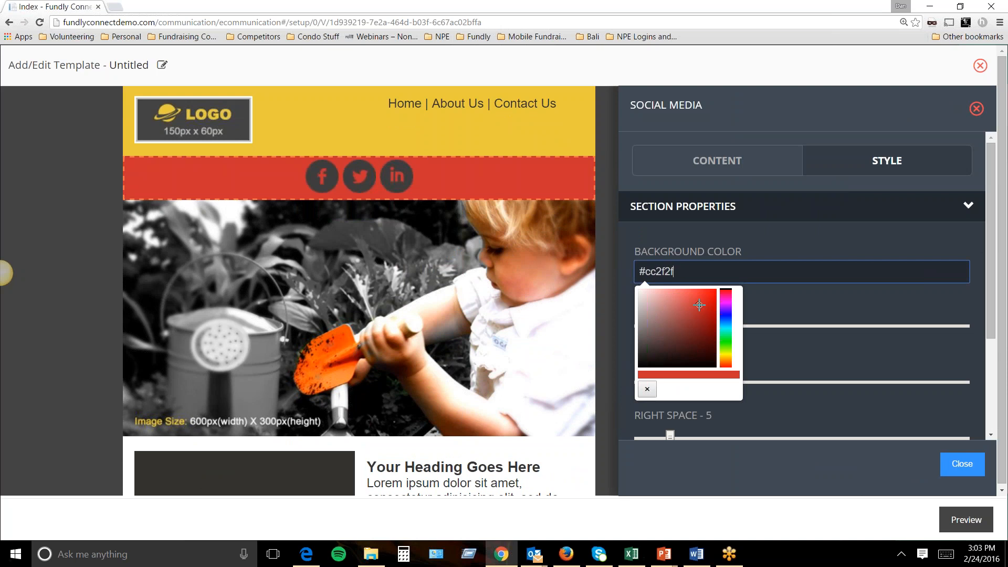
click(963, 464)
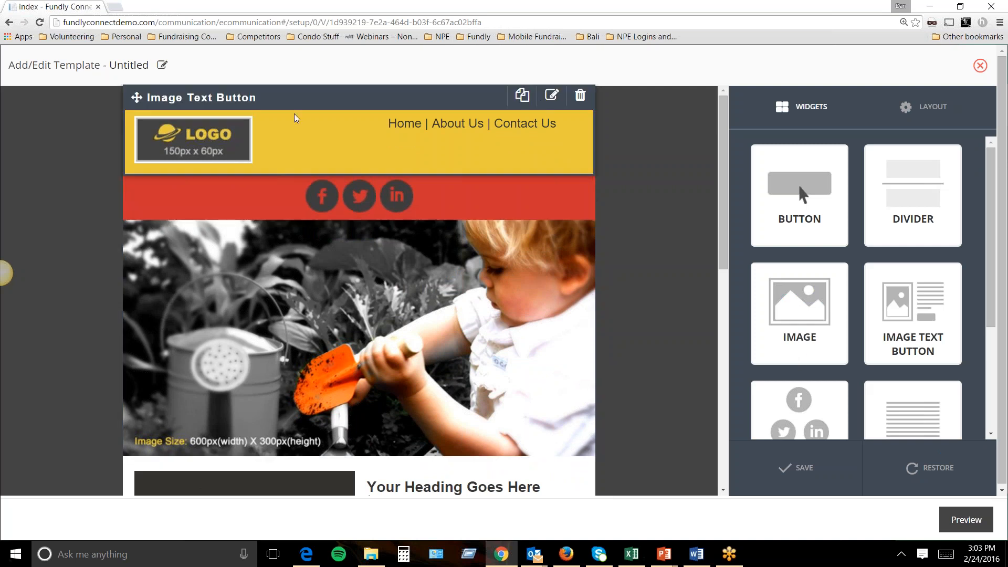
click(239, 139)
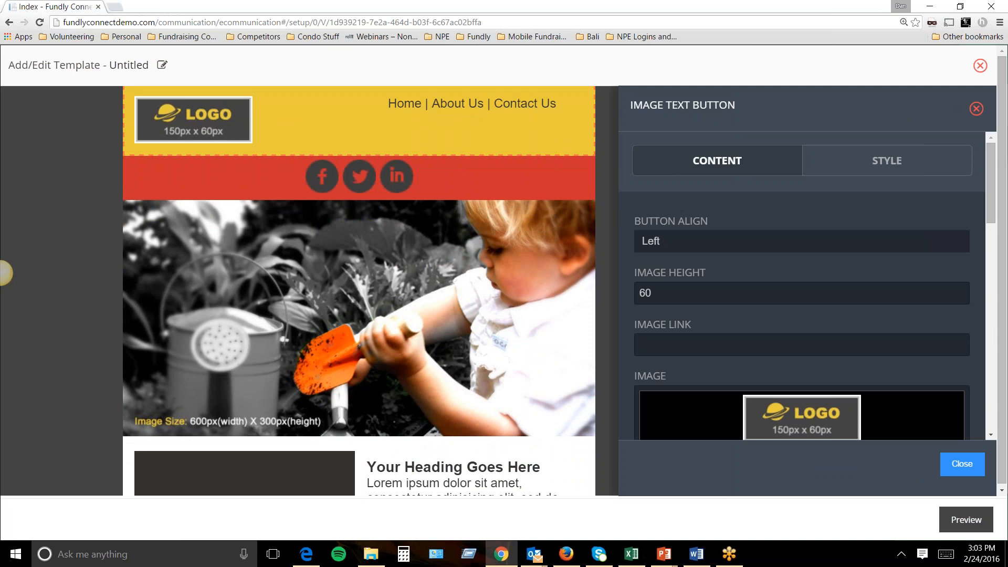
Upload acsnewlogo.png as the header logo and resize it to 150.
scroll(991, 231, down, 2)
click(744, 360)
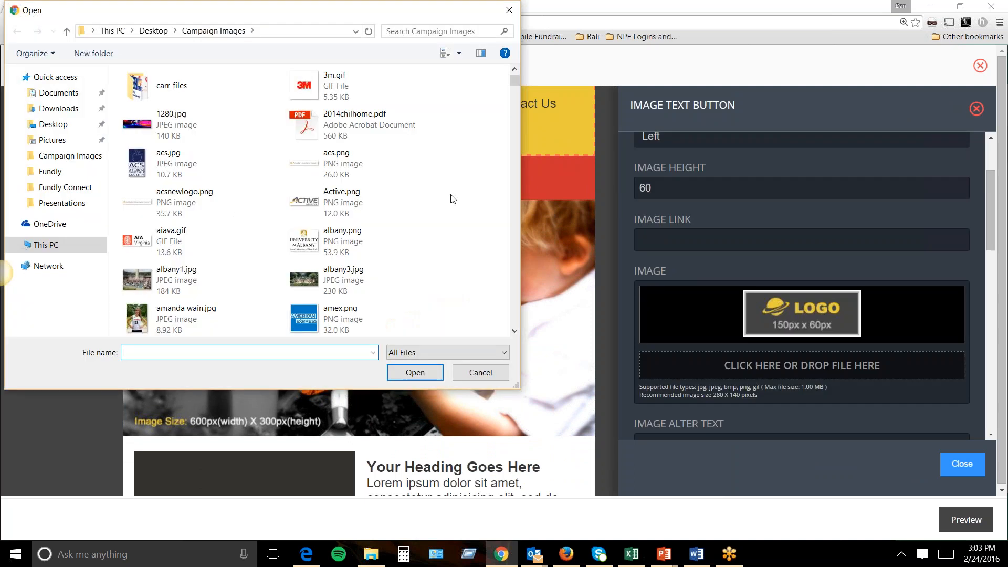
double_click(206, 193)
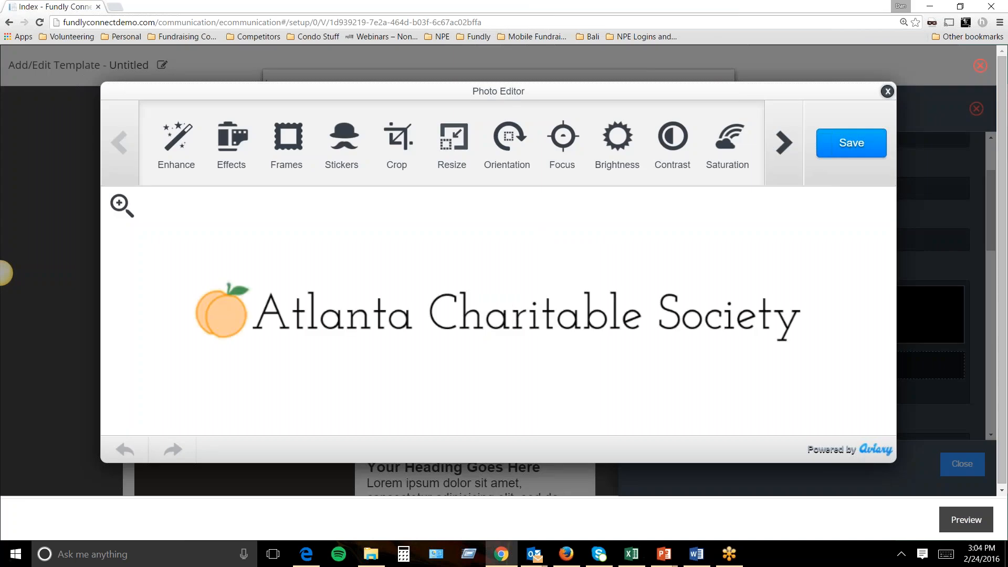
click(452, 139)
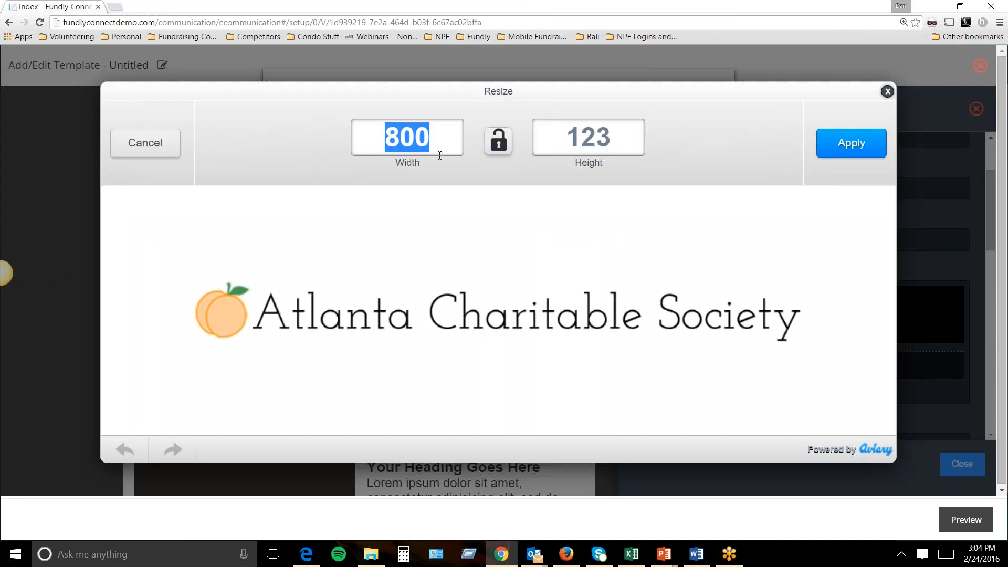
text(150)
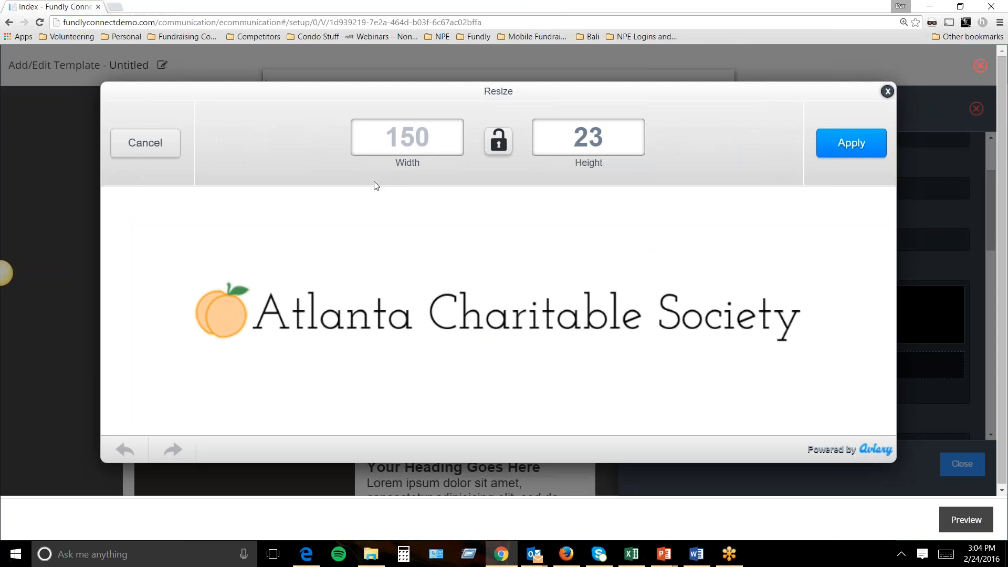
click(836, 151)
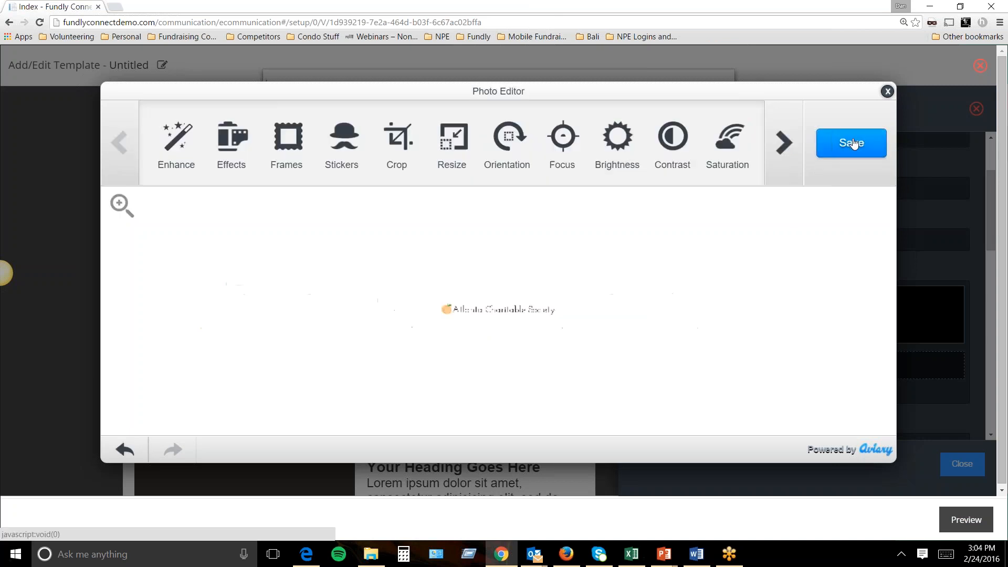
click(836, 151)
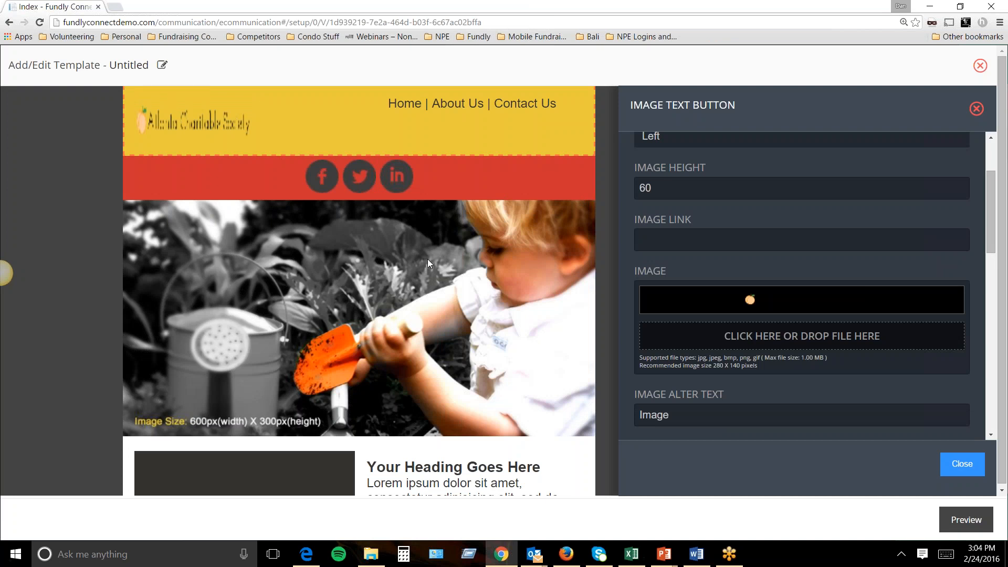
Replace the header logo with aiava.gif and close the logo settings.
click(743, 342)
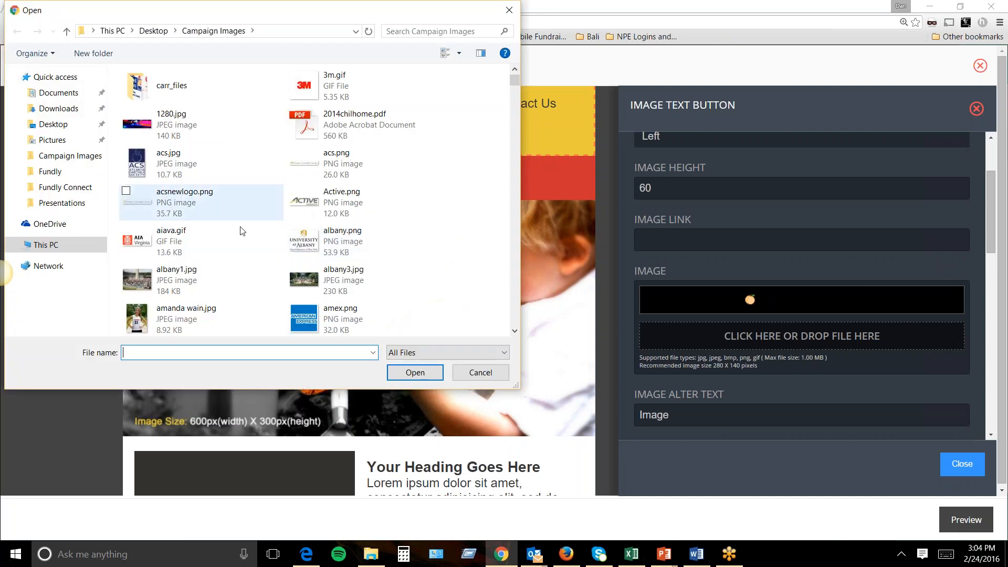
double_click(165, 235)
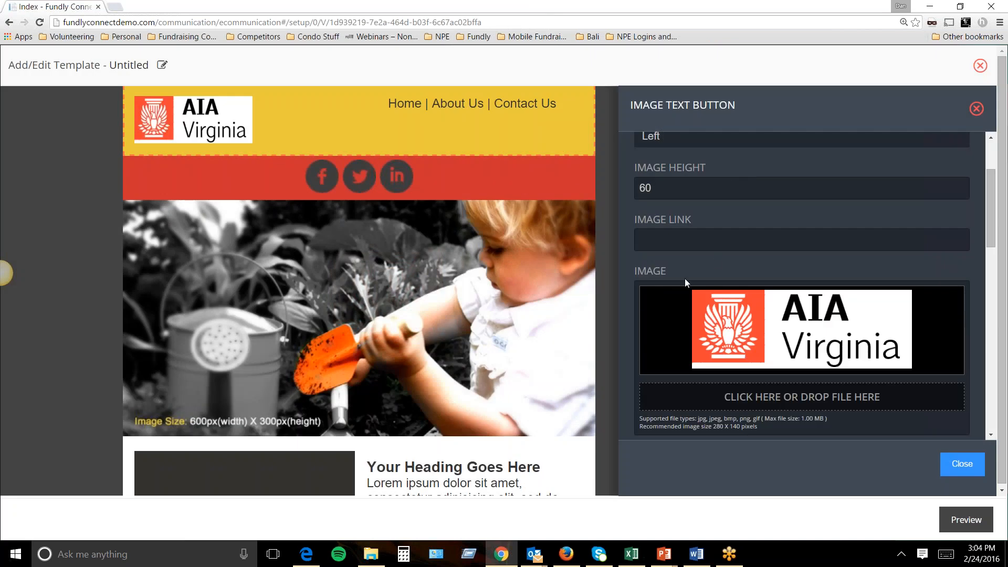
click(961, 465)
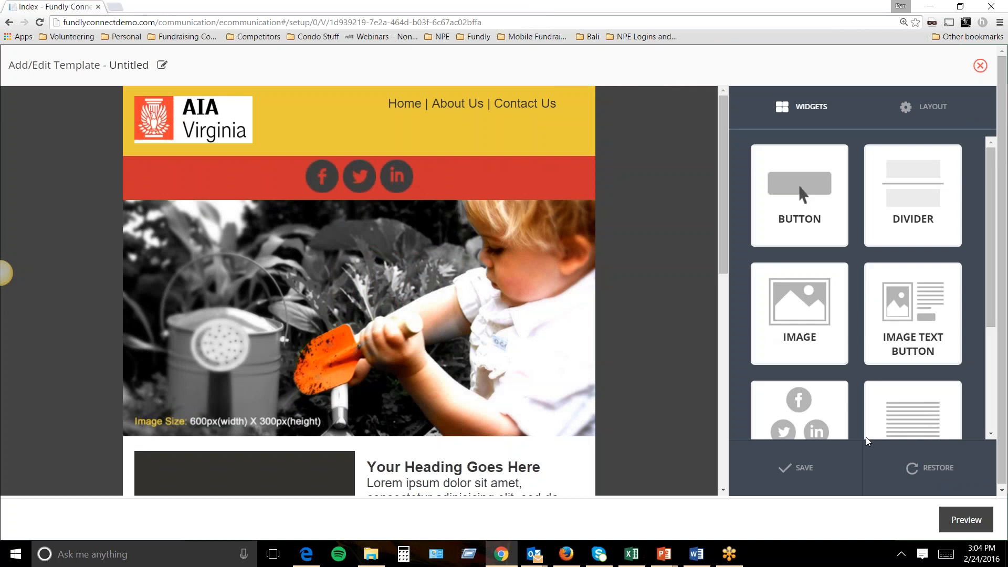
Add a lorem ipsum text block below the photo and close the TEXT panel.
mouse_move(233, 153)
mouse_move(474, 184)
scroll(474, 183, down, 5)
scroll(903, 282, down, 3)
drag(903, 282, 373, 252)
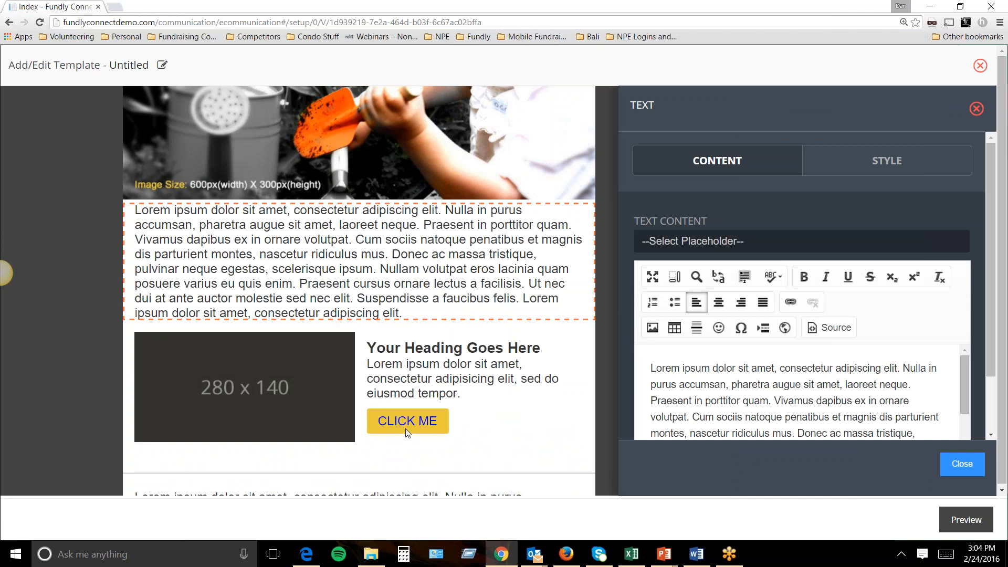
click(963, 464)
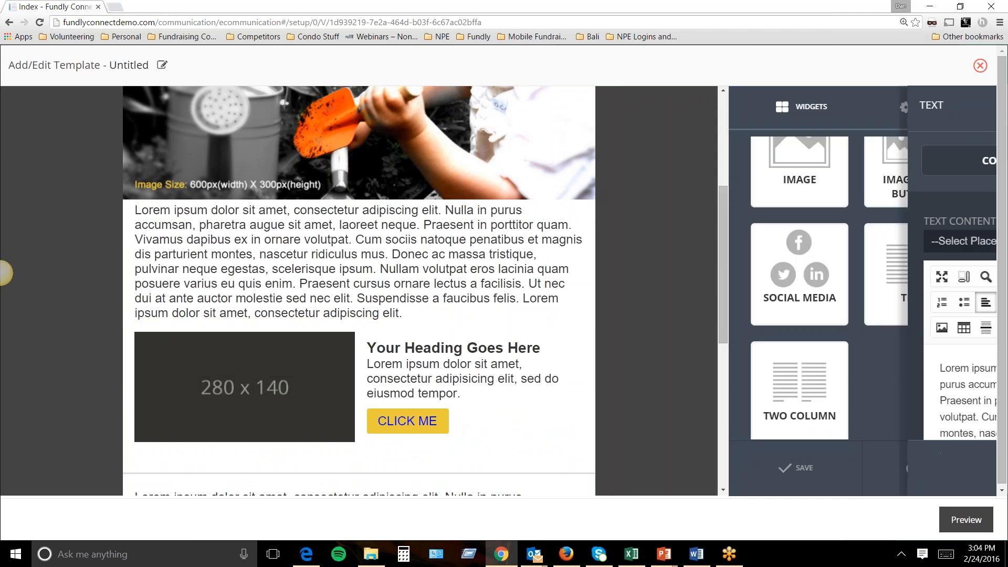
Save the template information with code Vol and name General Newsletter.
click(163, 66)
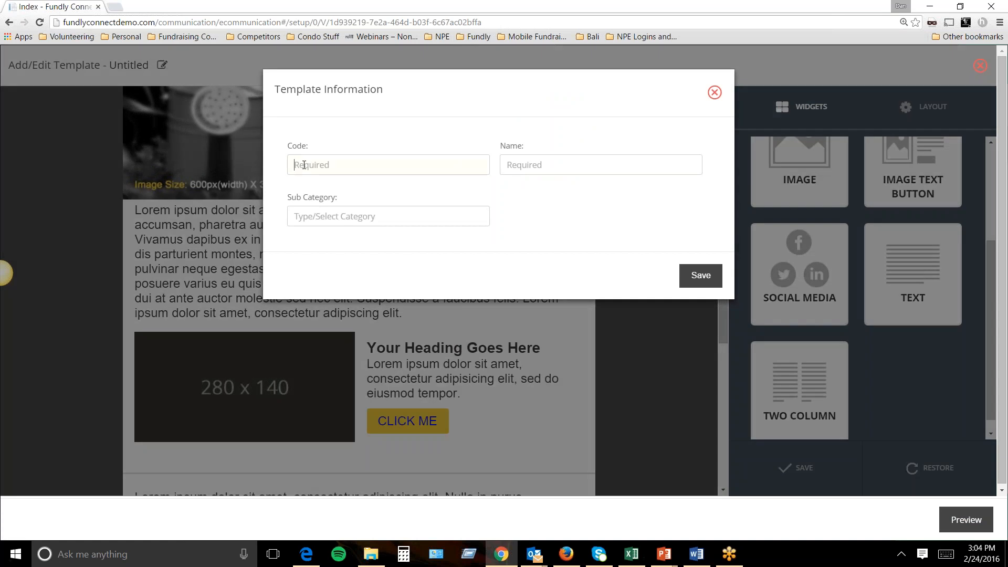
text(Vol)
key(Tab)
text(General News)
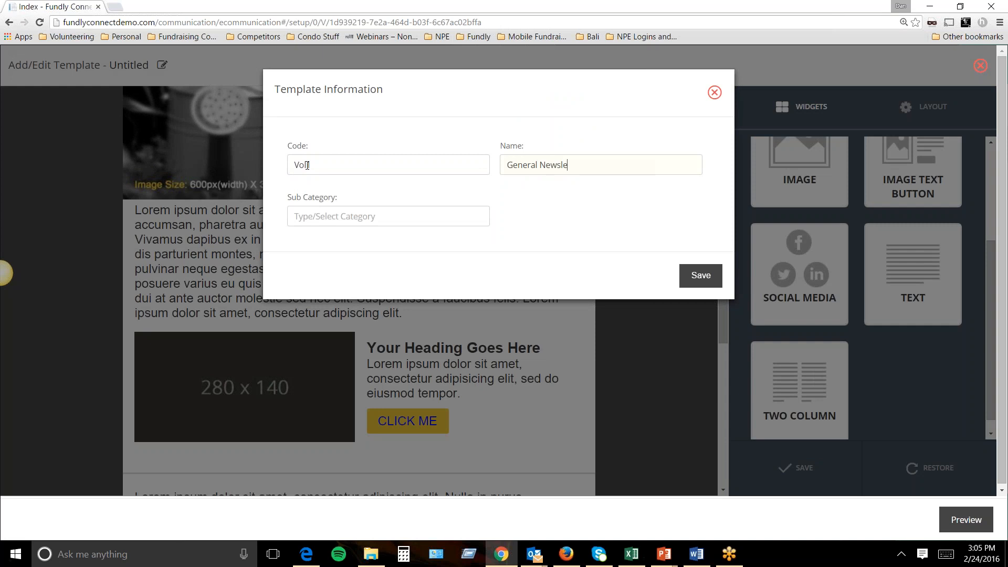
text(general)
click(703, 275)
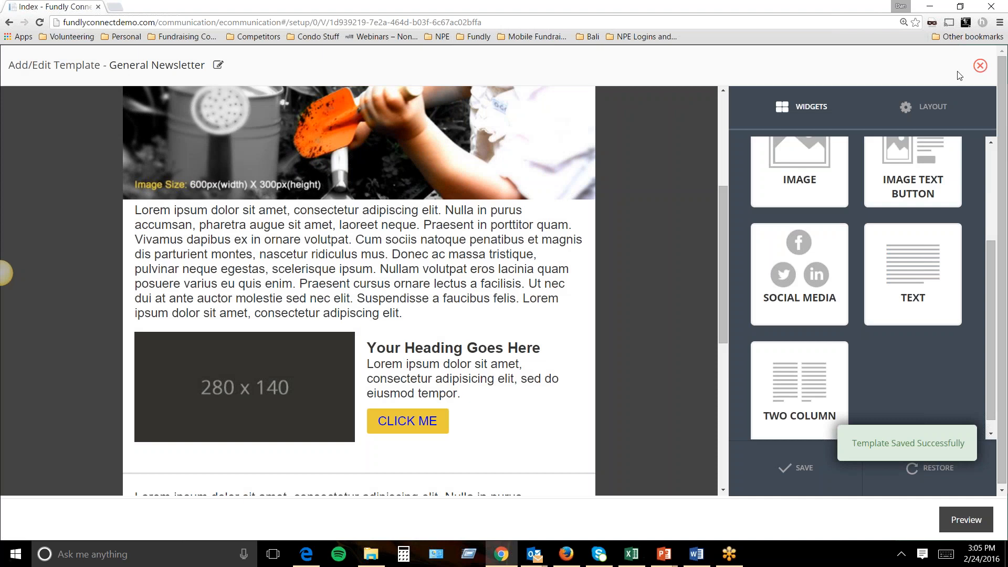
scroll(446, 210, up, 1)
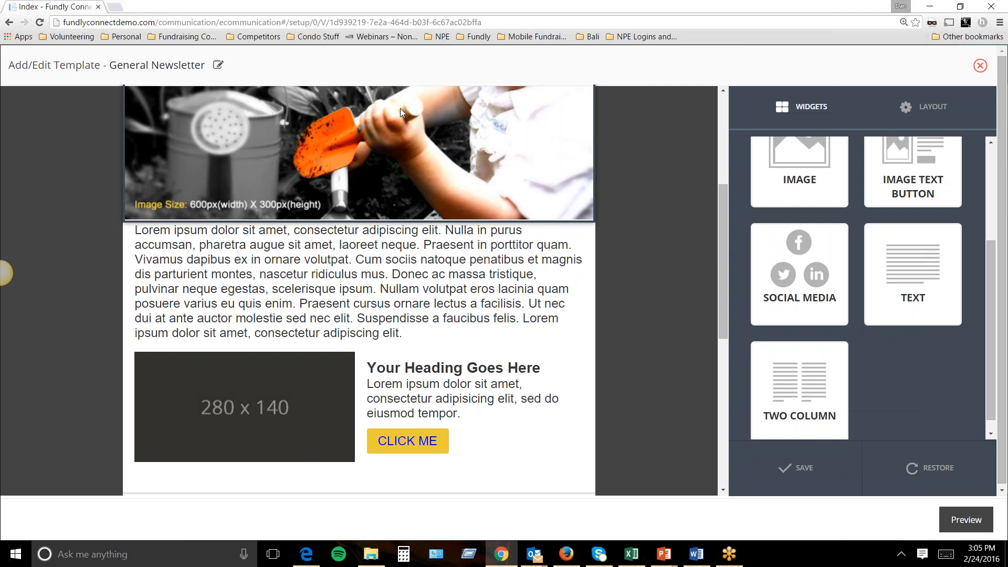
Leave the template editor, attach ashby2.jpg to the email and save the setup.
click(980, 65)
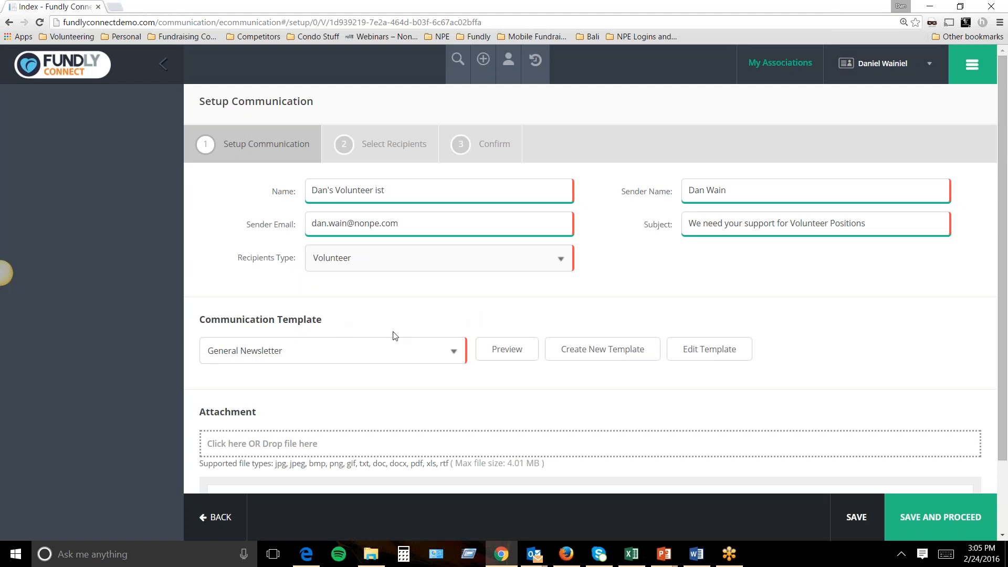
scroll(395, 335, down, 2)
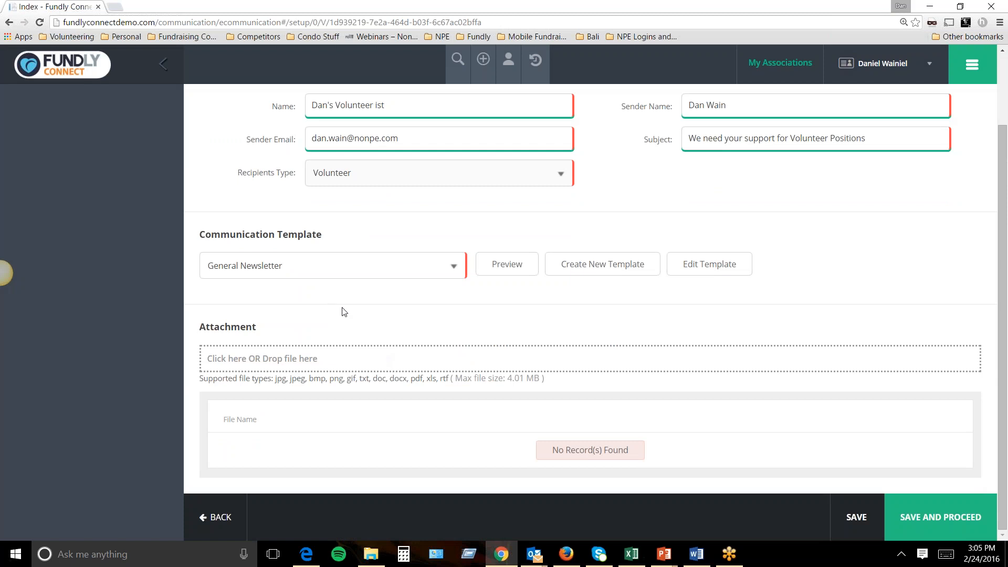
click(324, 364)
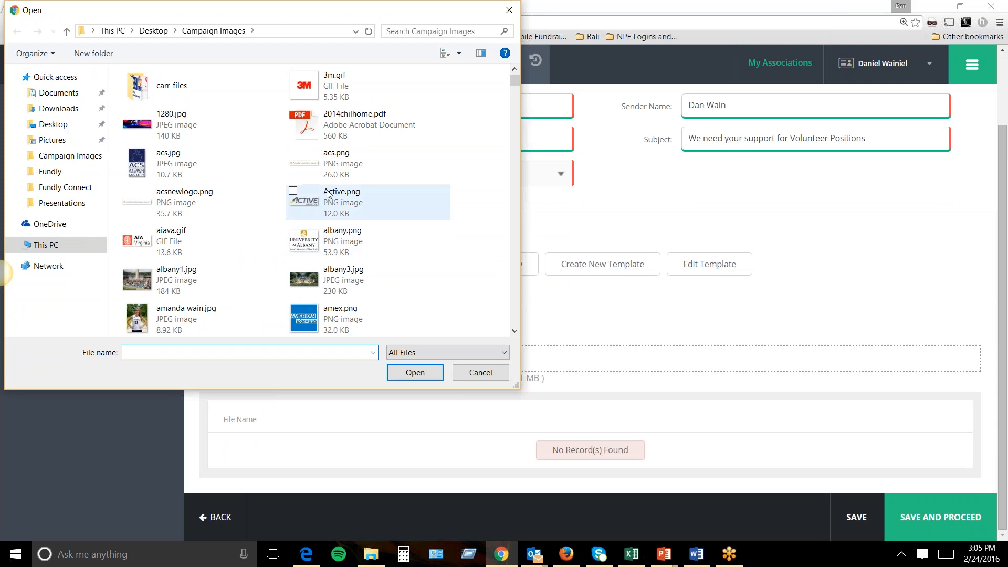
scroll(294, 252, down, 3)
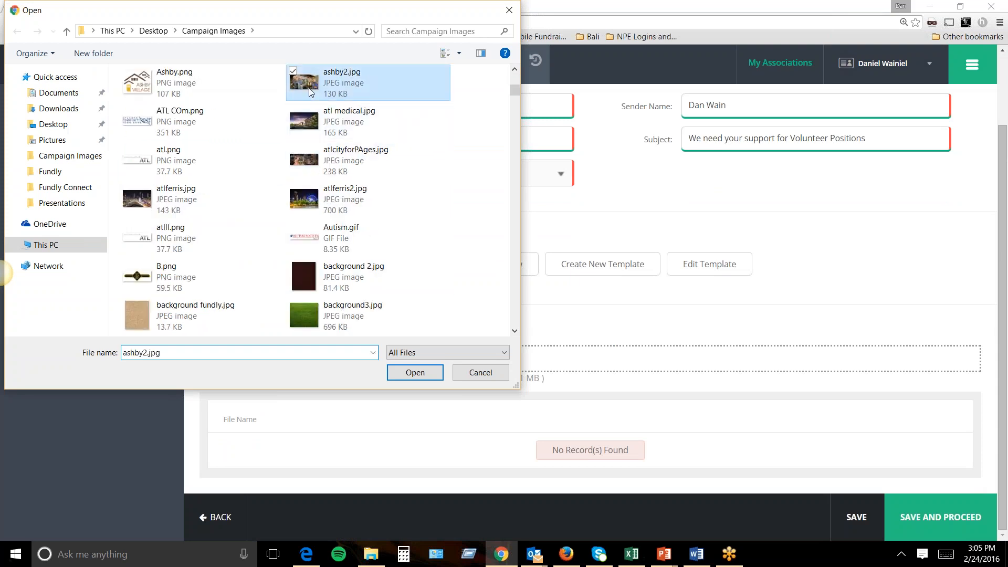
double_click(305, 82)
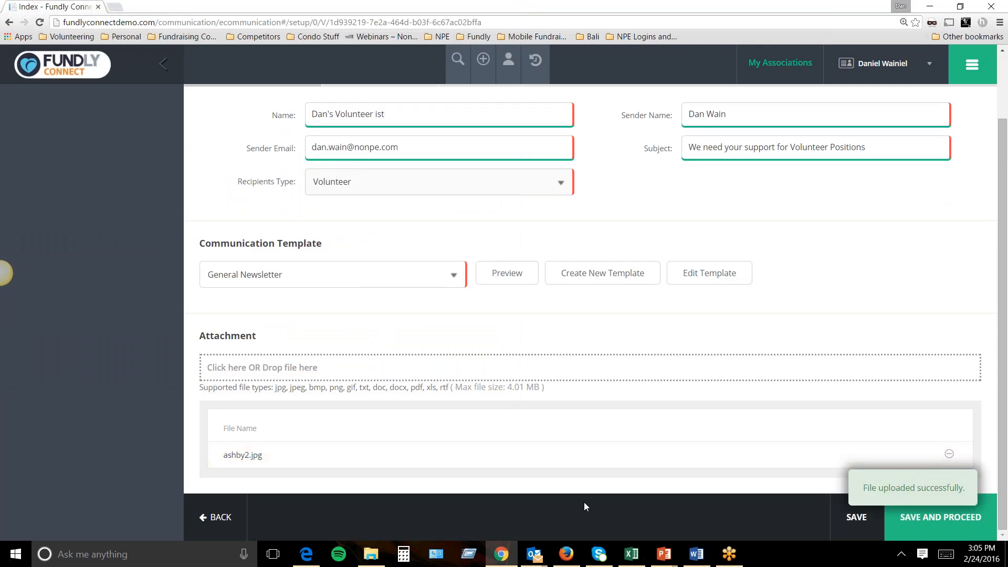
click(940, 517)
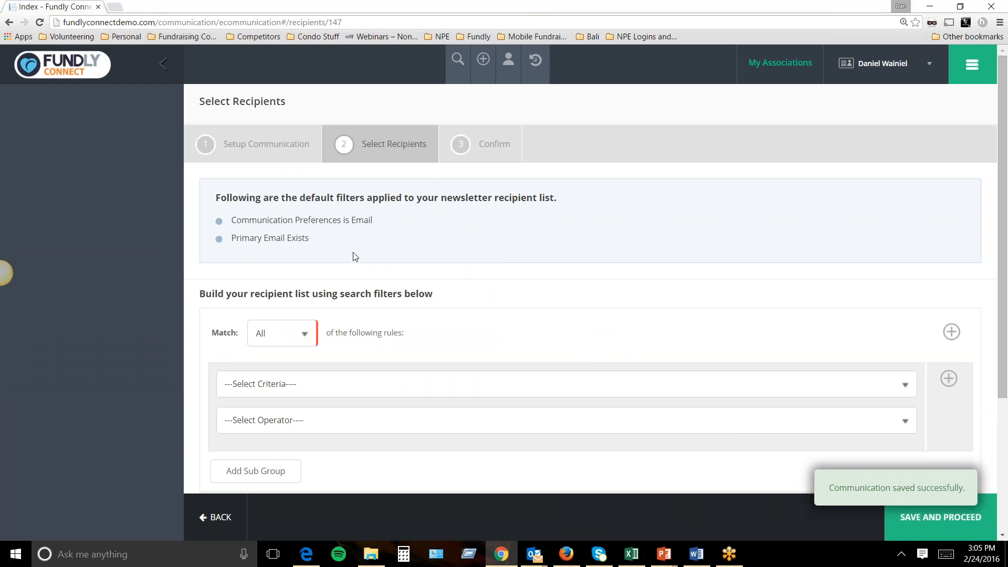
Review the default Communication Preferences is Email and Primary Email Exists filters.
drag(241, 221, 371, 224)
drag(241, 240, 309, 241)
drag(238, 220, 373, 221)
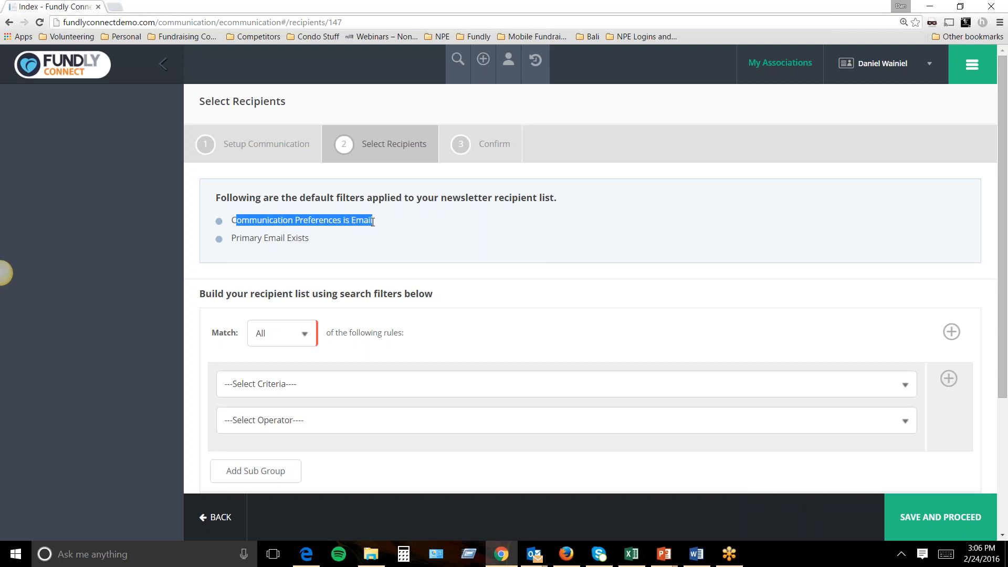
click(306, 241)
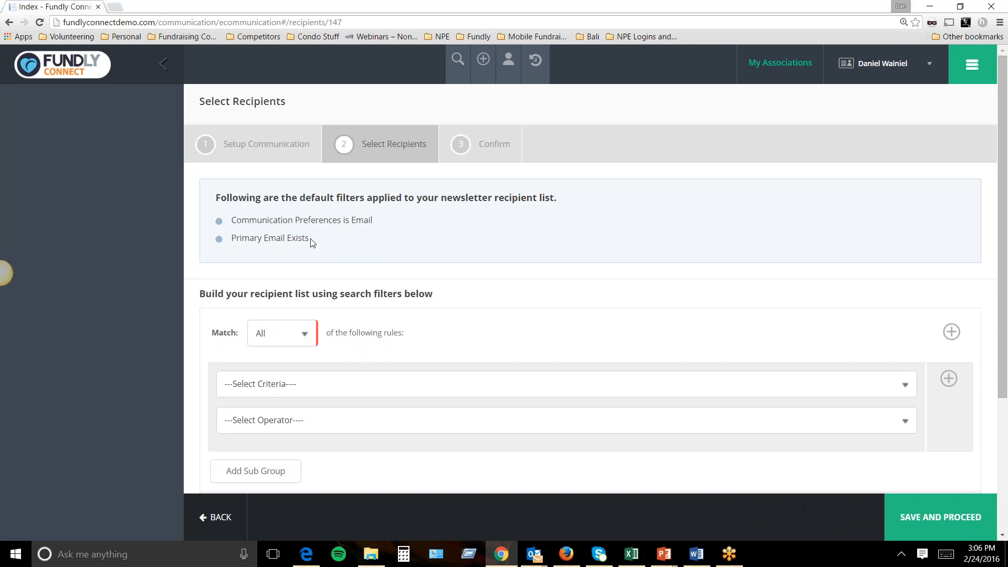
drag(313, 241, 236, 237)
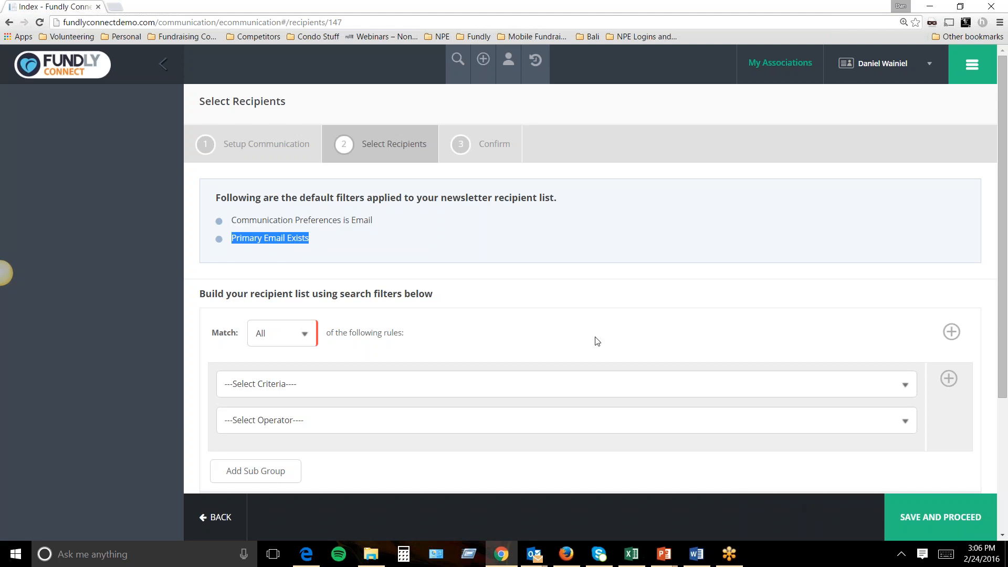
Search with the default filters and view the 8 matching Volunteer recipients.
scroll(598, 341, down, 3)
click(590, 361)
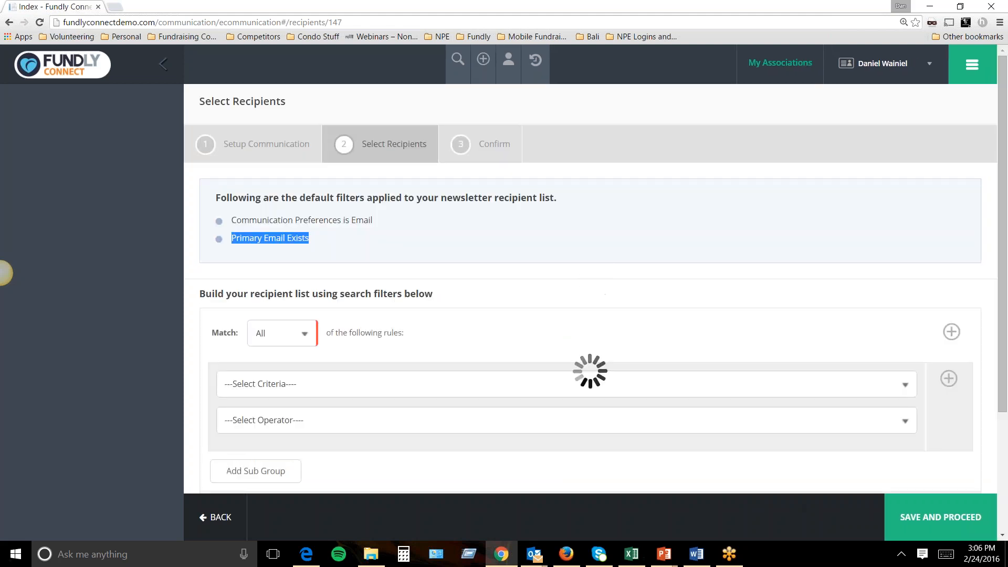
scroll(335, 361, down, 3)
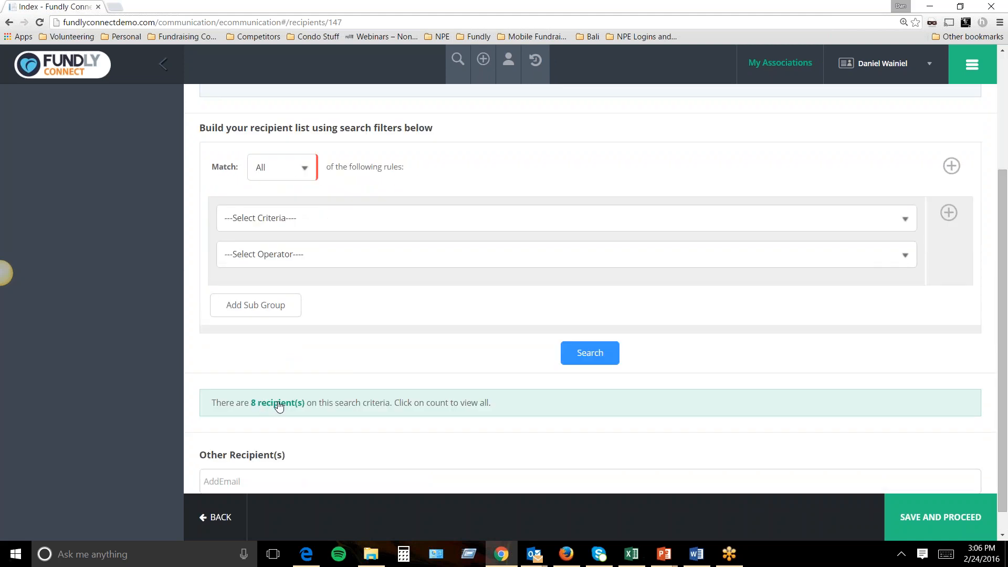
scroll(279, 407, up, 2)
scroll(324, 333, down, 3)
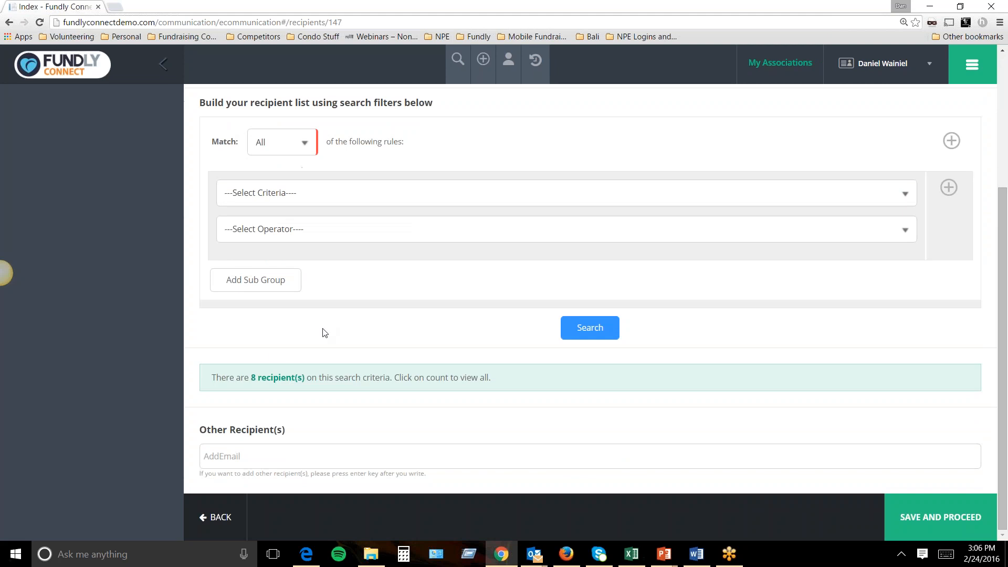
click(289, 369)
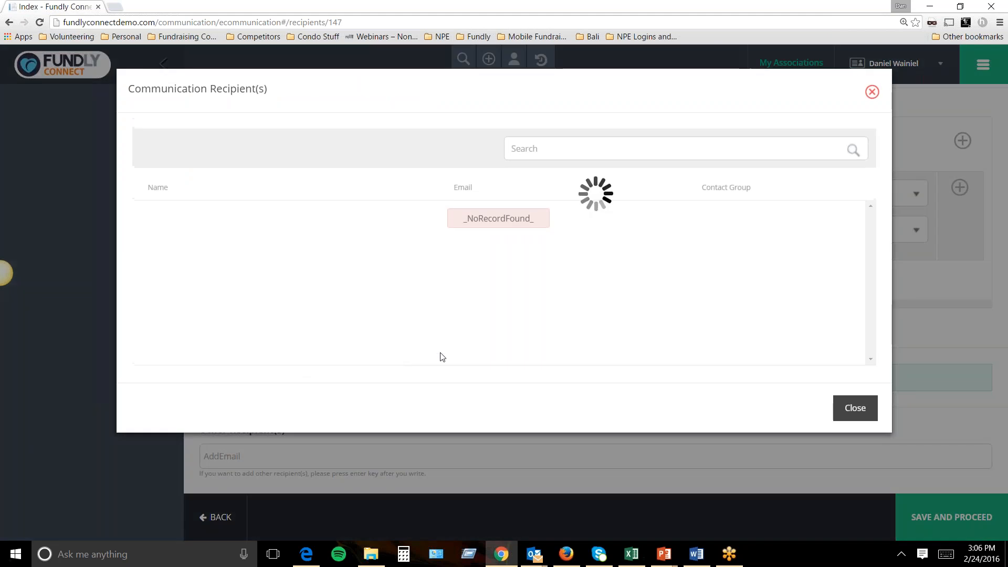
scroll(652, 316, down, 2)
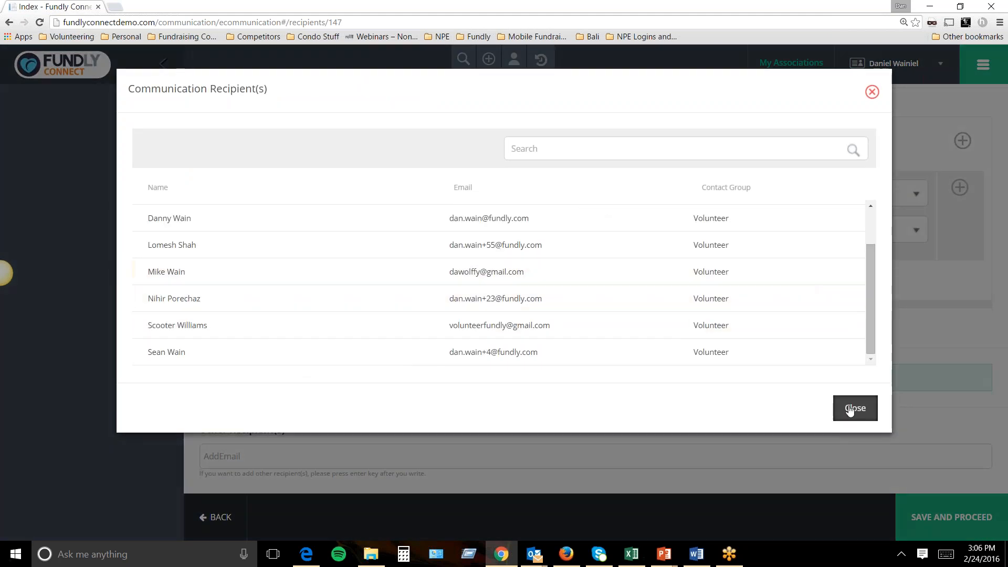
scroll(854, 408, down, 3)
key(Escape)
scroll(531, 294, up, 3)
click(338, 350)
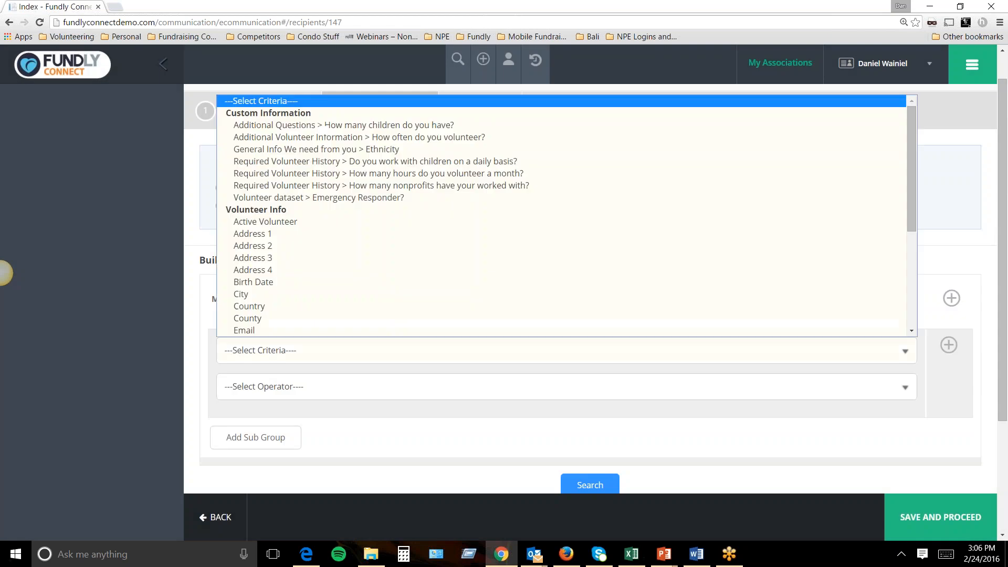
Try the Ethnicity and hours-volunteered-per-month filter criteria.
click(300, 150)
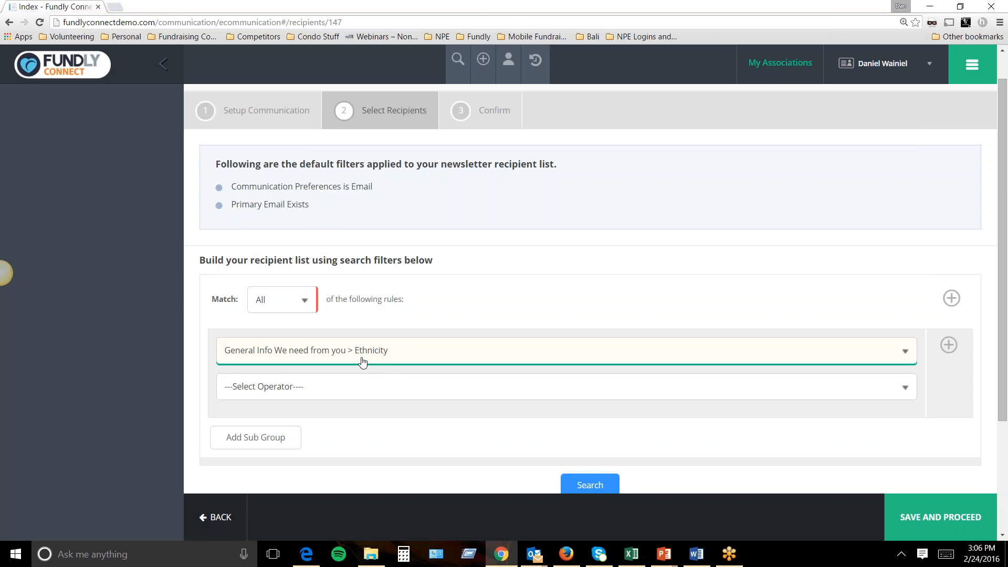
click(443, 356)
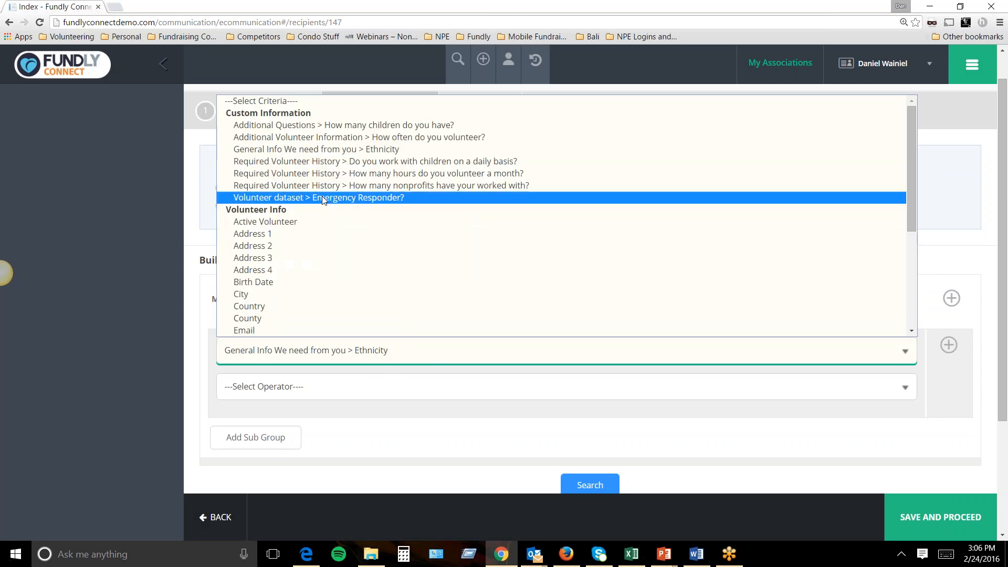
click(329, 176)
click(360, 388)
click(360, 390)
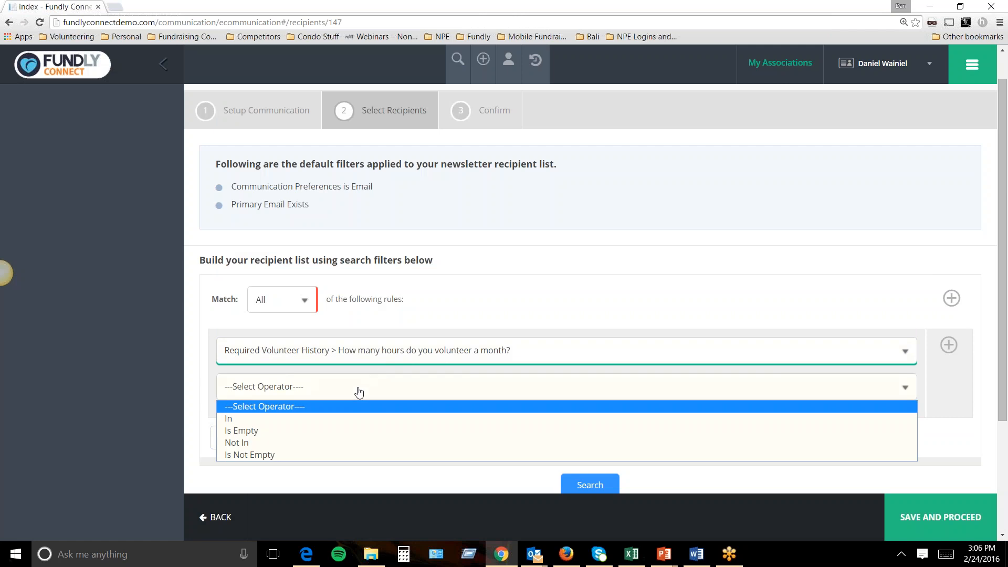
click(518, 353)
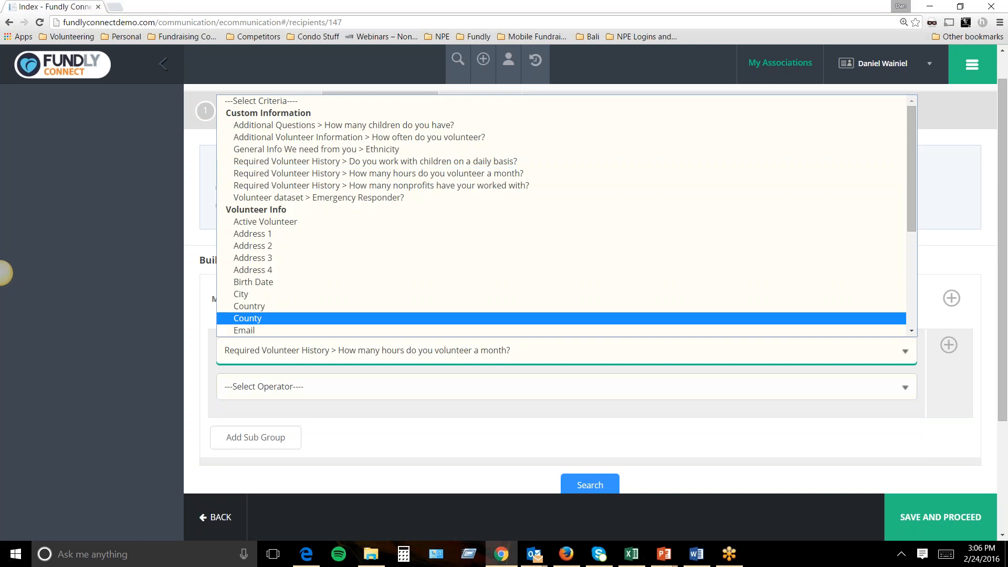
Filter recipients by City In Atlanta, drop the empty extra rule, and search.
click(311, 298)
click(314, 383)
click(314, 384)
click(314, 384)
click(309, 393)
click(310, 397)
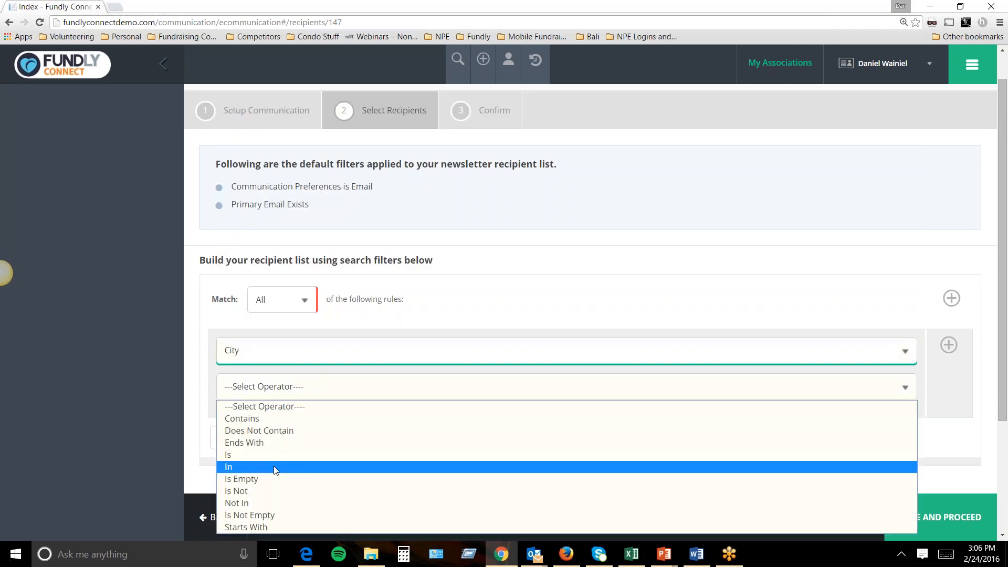
click(310, 466)
text(atlanta)
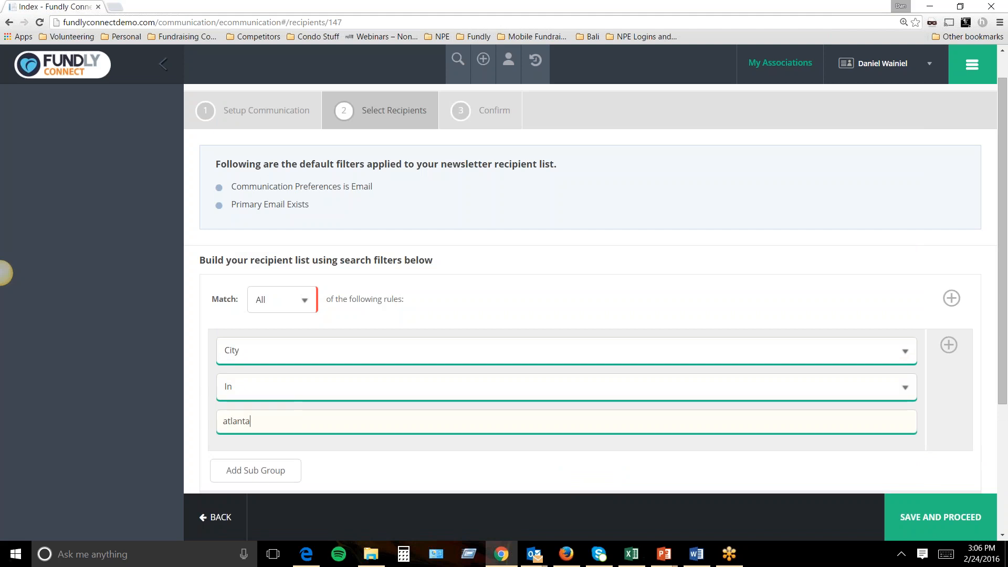
key(Return)
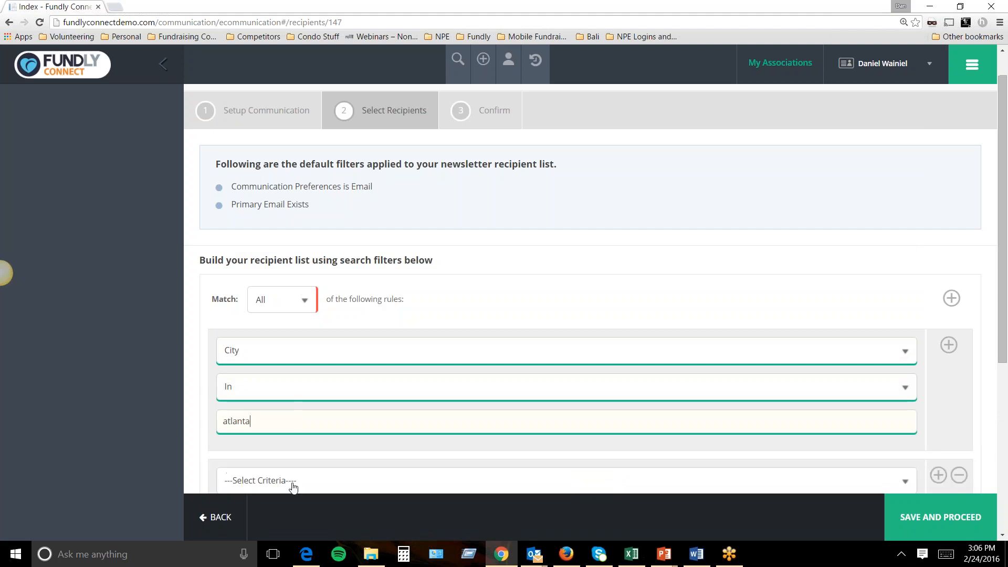
scroll(708, 440, down, 2)
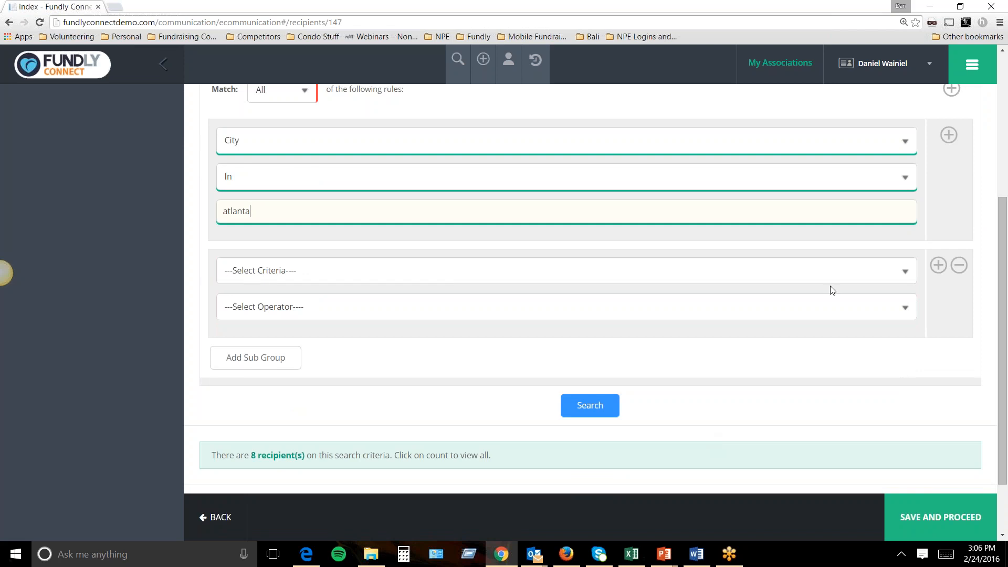
click(959, 265)
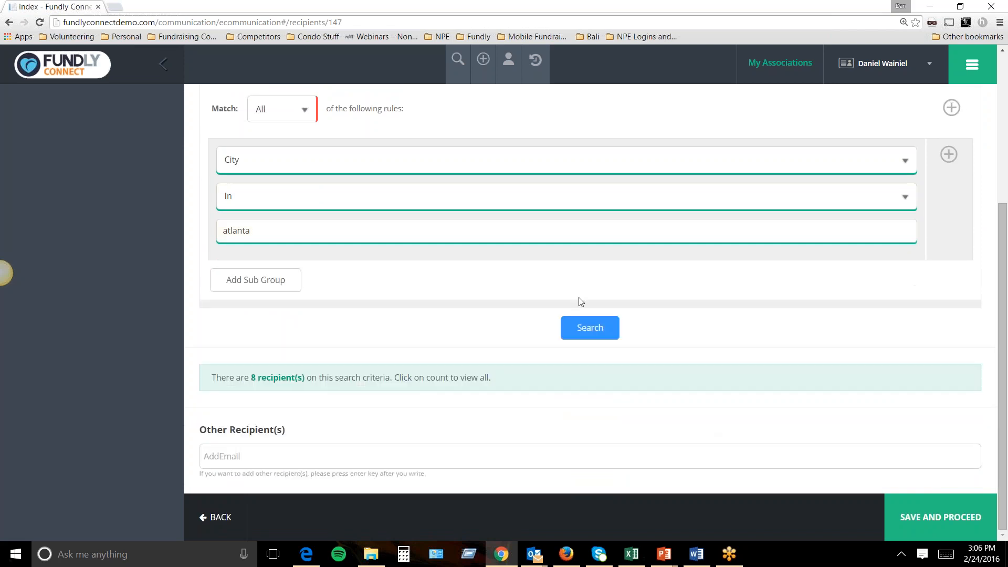
click(595, 326)
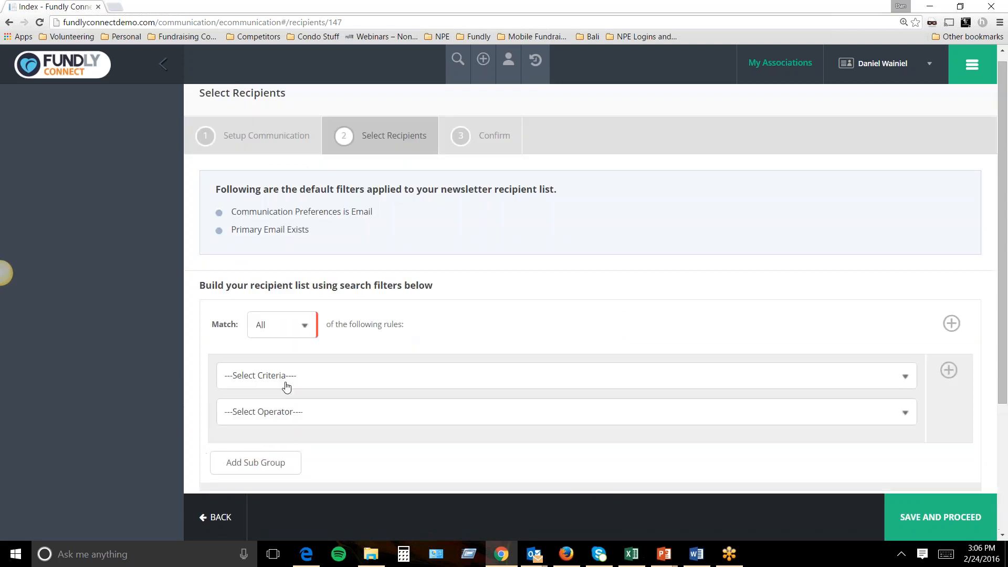
View the 2 matching Volunteer recipients and close the list.
scroll(290, 374, down, 4)
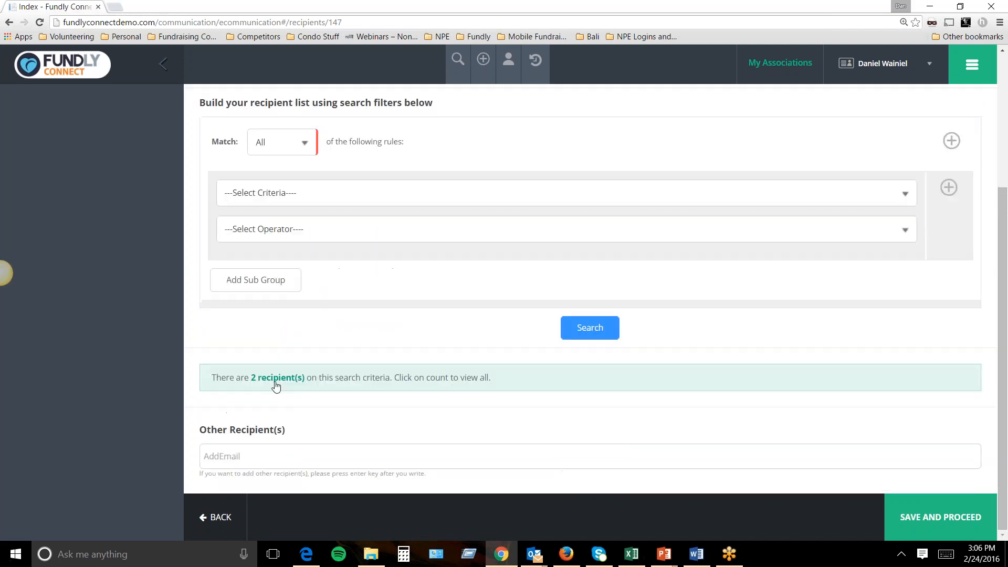
click(276, 379)
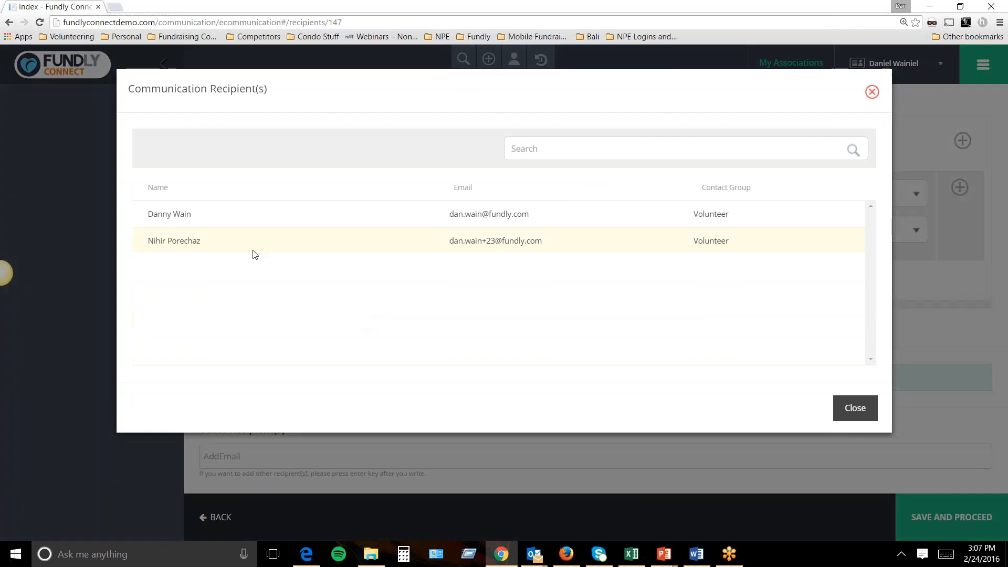
click(855, 409)
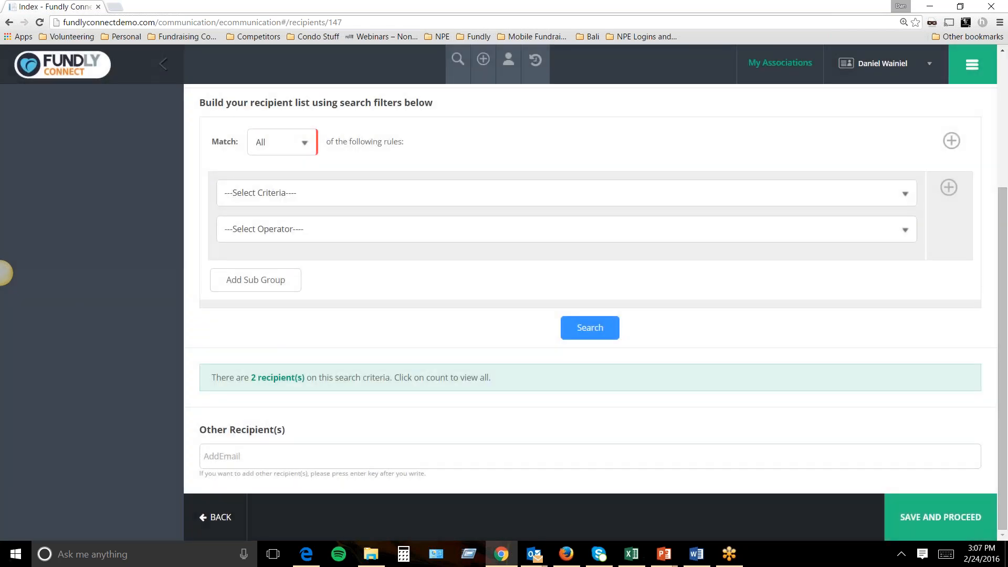
Move to the Confirm step and send a test copy to a test email address.
click(909, 495)
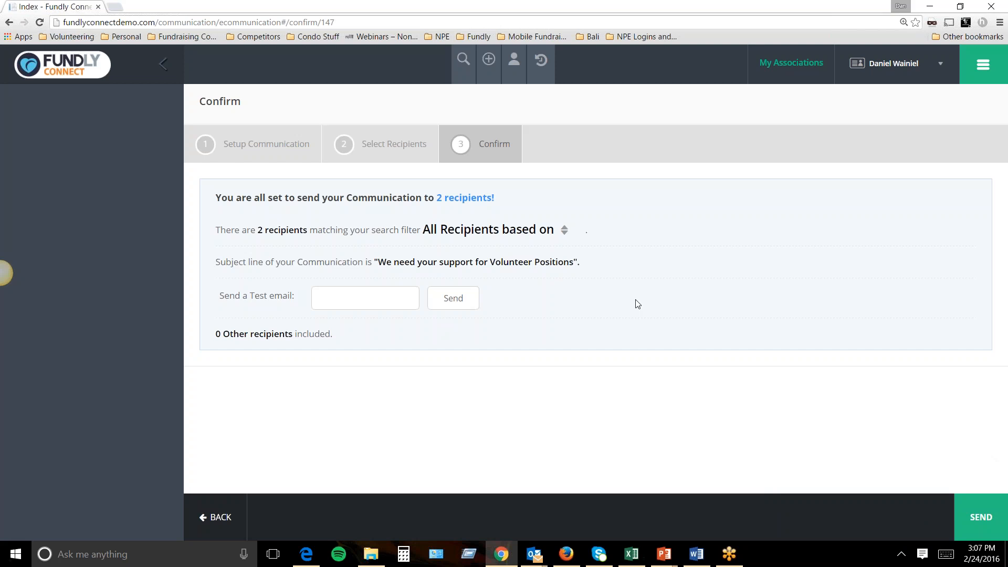
click(365, 298)
click(461, 301)
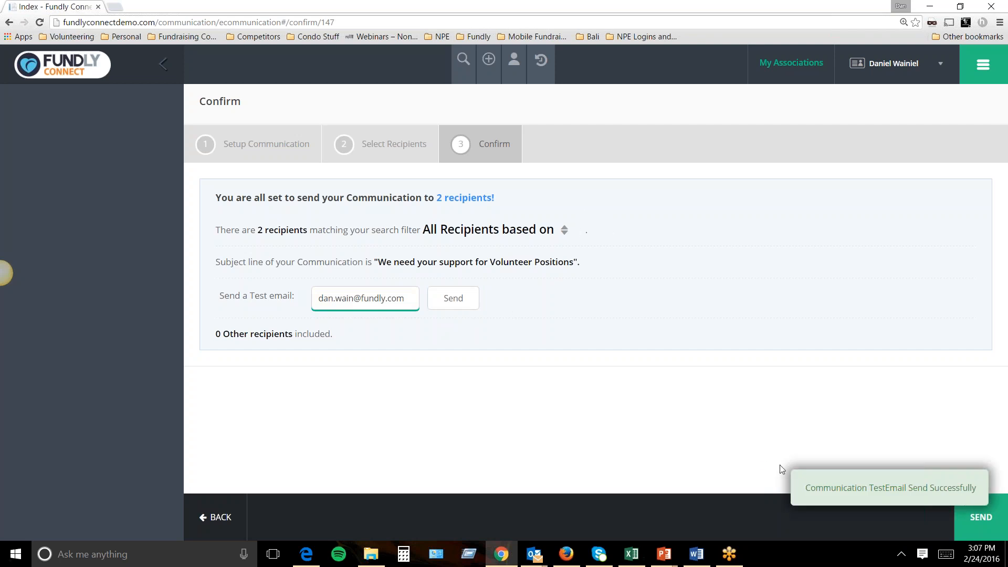
Schedule the email with Send On for 2/25/2016 at 9:00 AM.
click(969, 526)
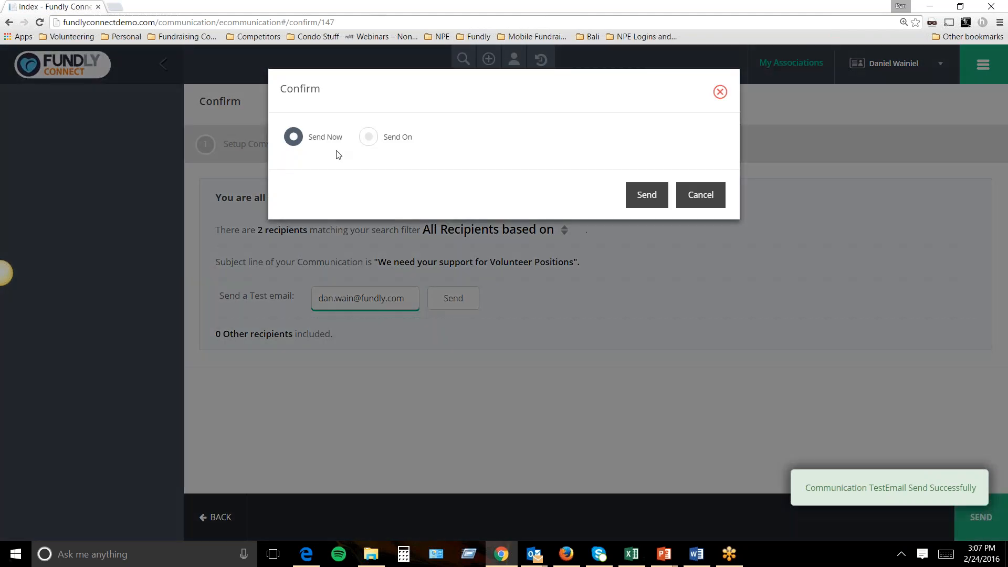
click(369, 137)
click(457, 176)
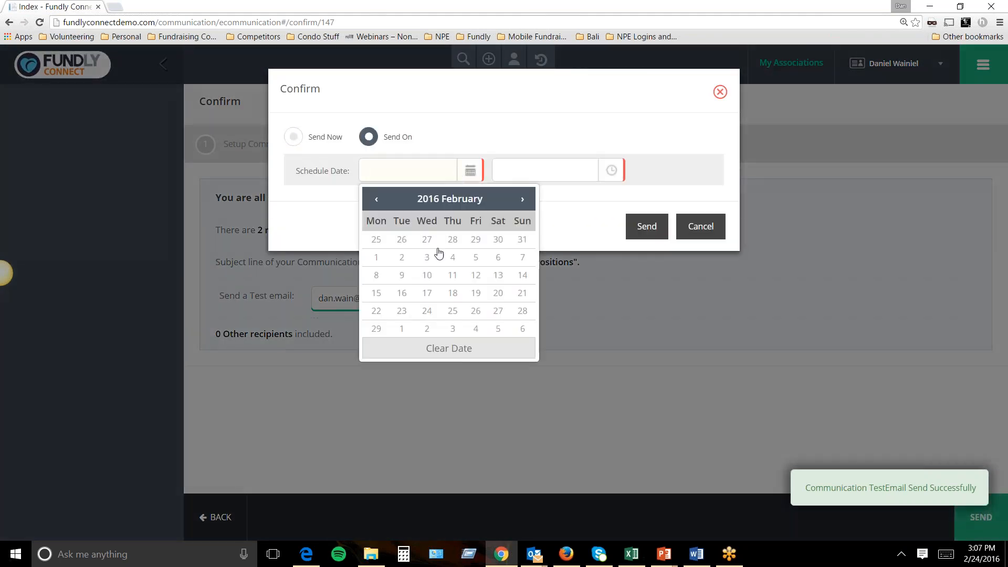
click(673, 189)
click(602, 171)
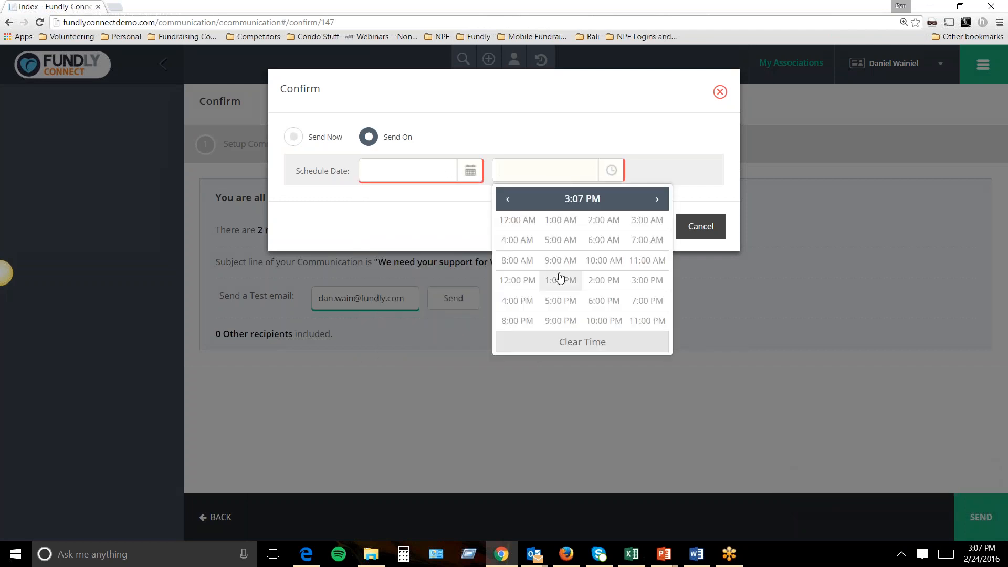
click(561, 261)
click(515, 221)
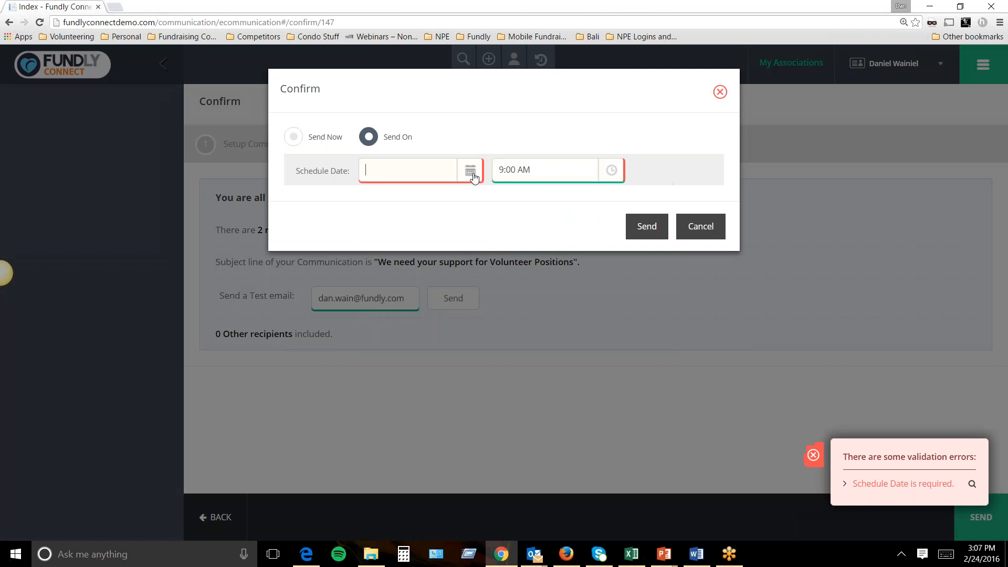
click(471, 171)
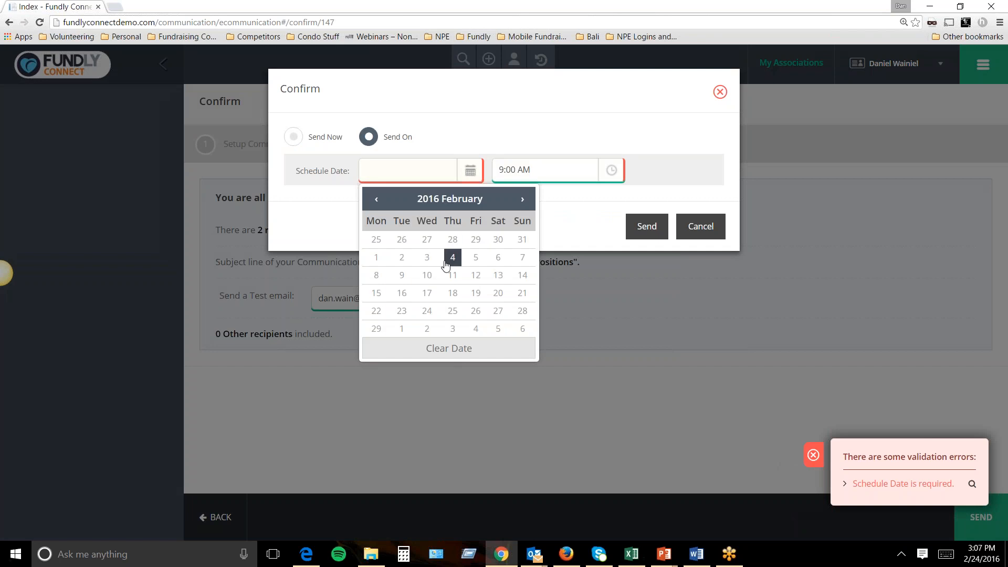
click(451, 311)
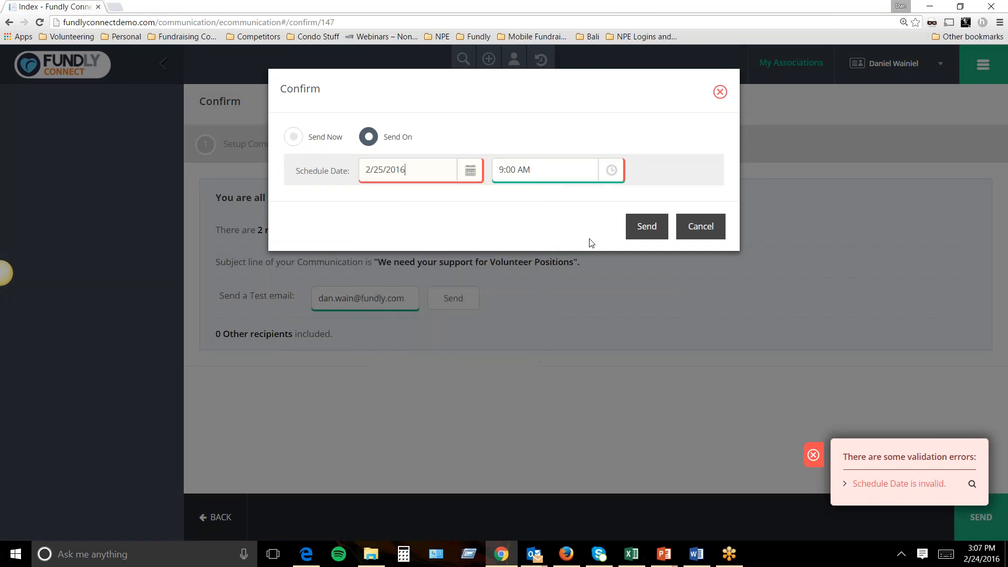
click(647, 226)
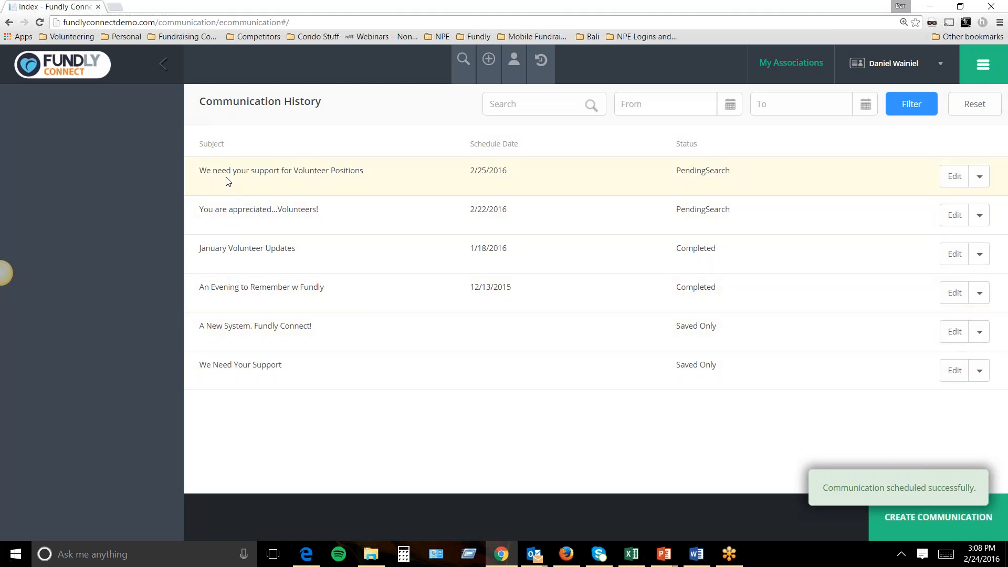
drag(206, 173, 355, 172)
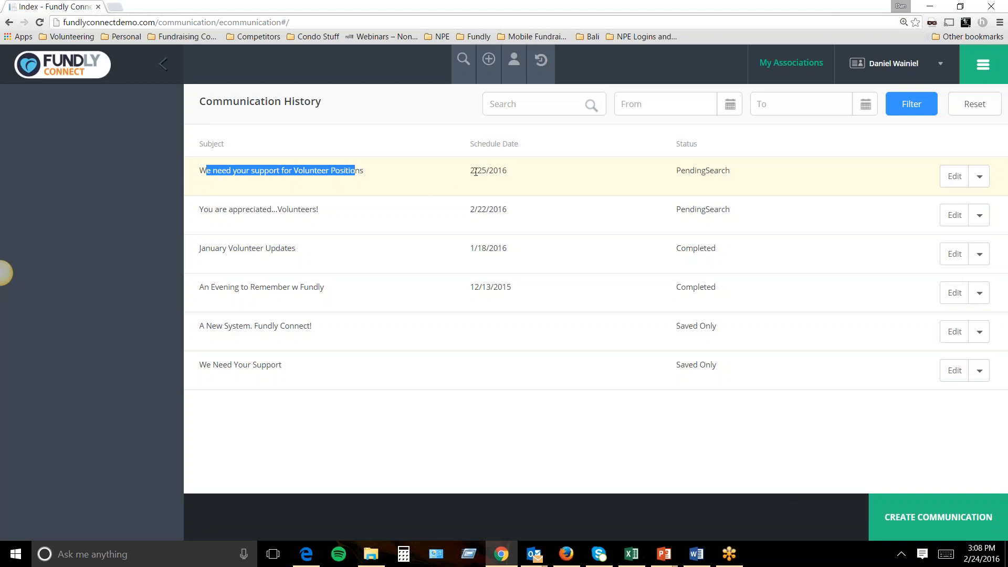
drag(704, 147, 676, 144)
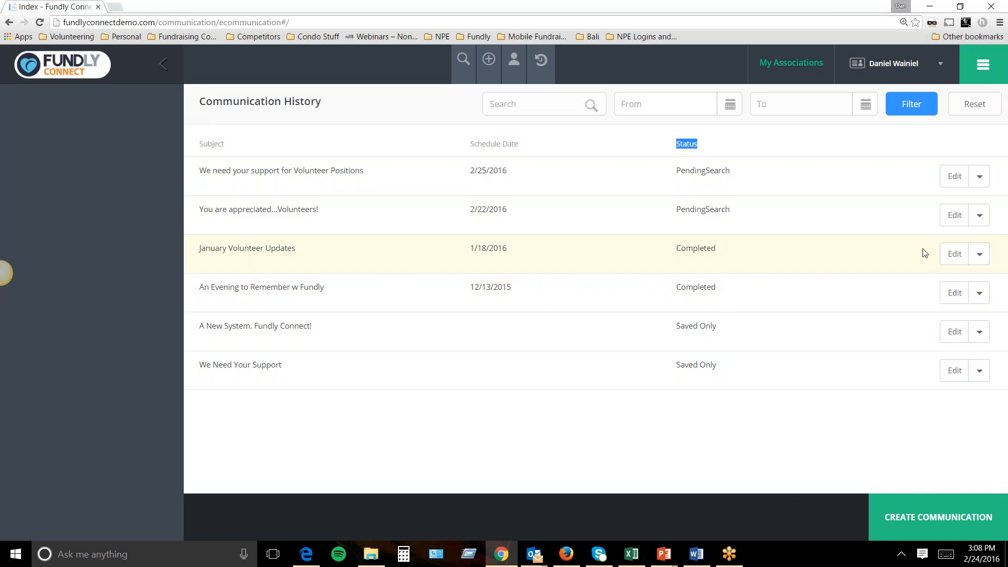
Open the January Volunteer Updates summary and list who opened it (14 total opens).
click(979, 257)
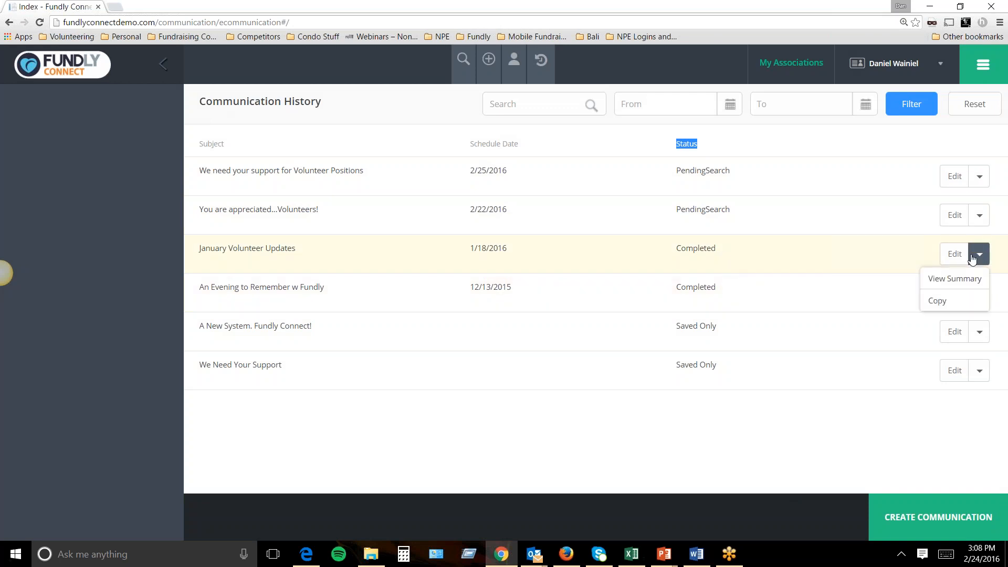
click(963, 279)
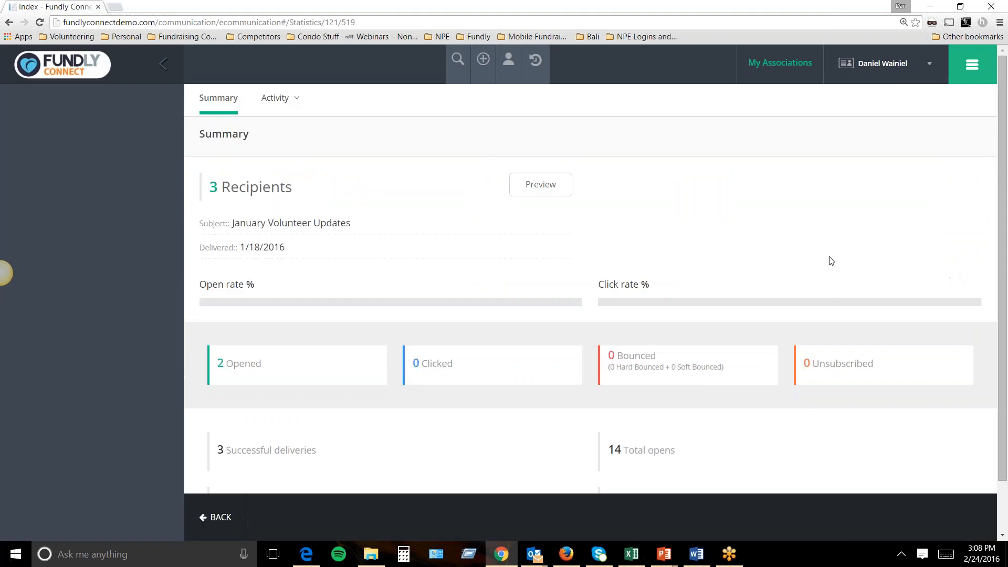
scroll(831, 263, down, 2)
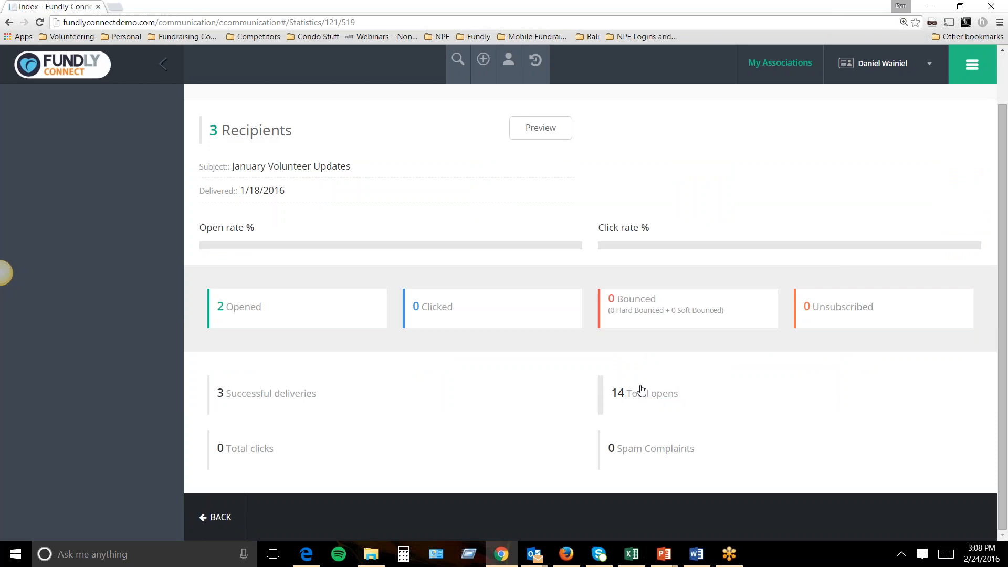
click(607, 384)
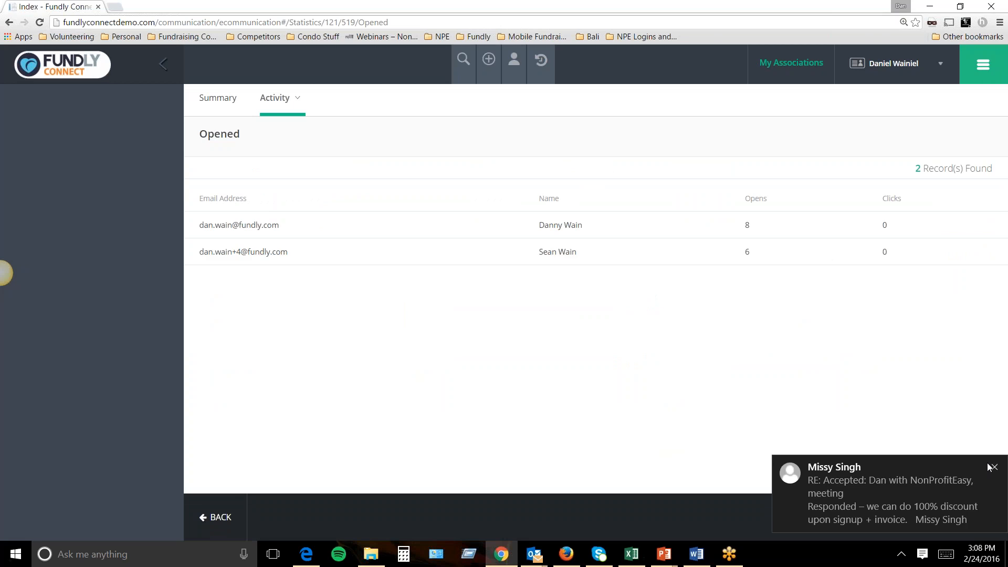
click(991, 469)
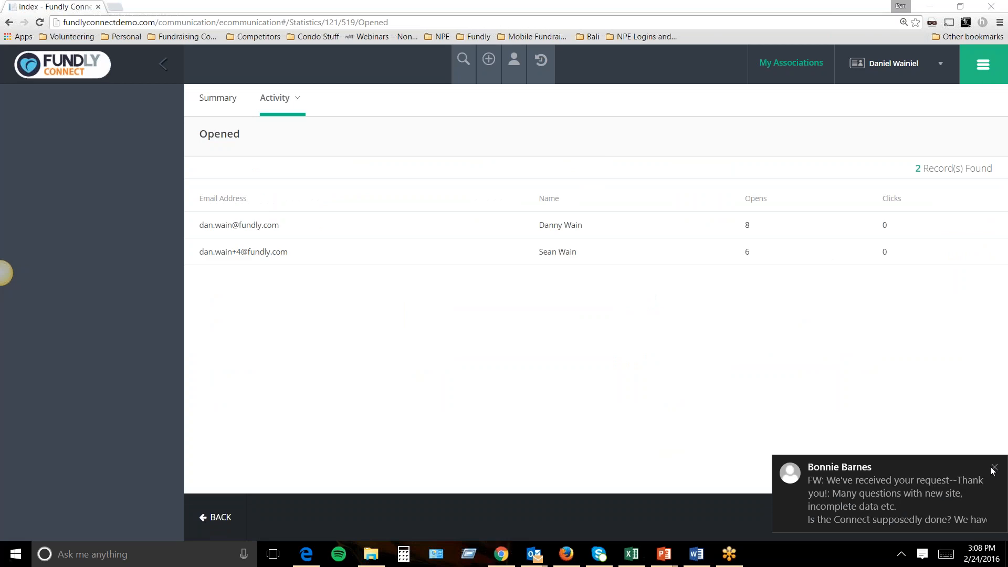
click(993, 468)
click(994, 500)
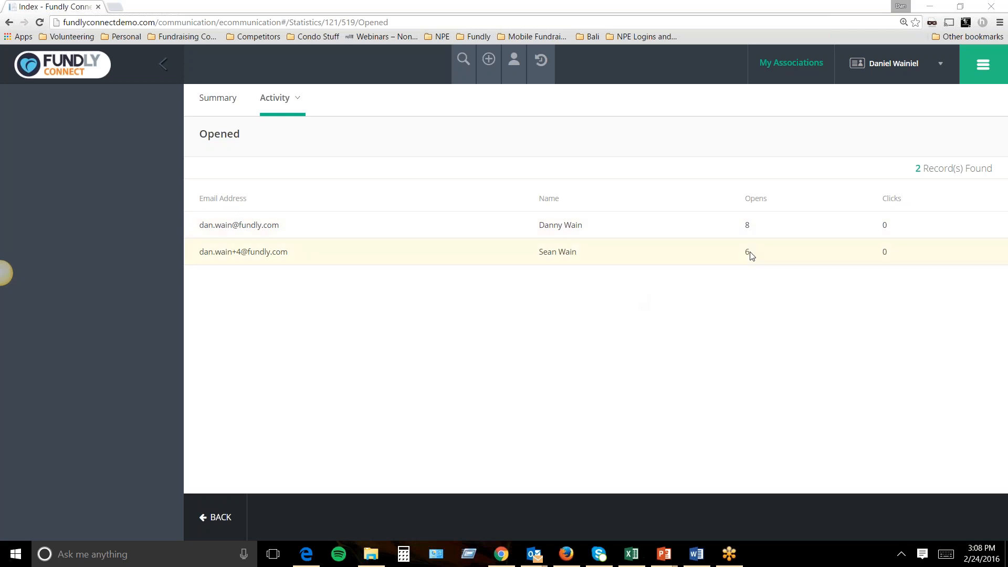
Browse the Sent To and Unsubscribed activity reports, then return to Summary.
click(290, 100)
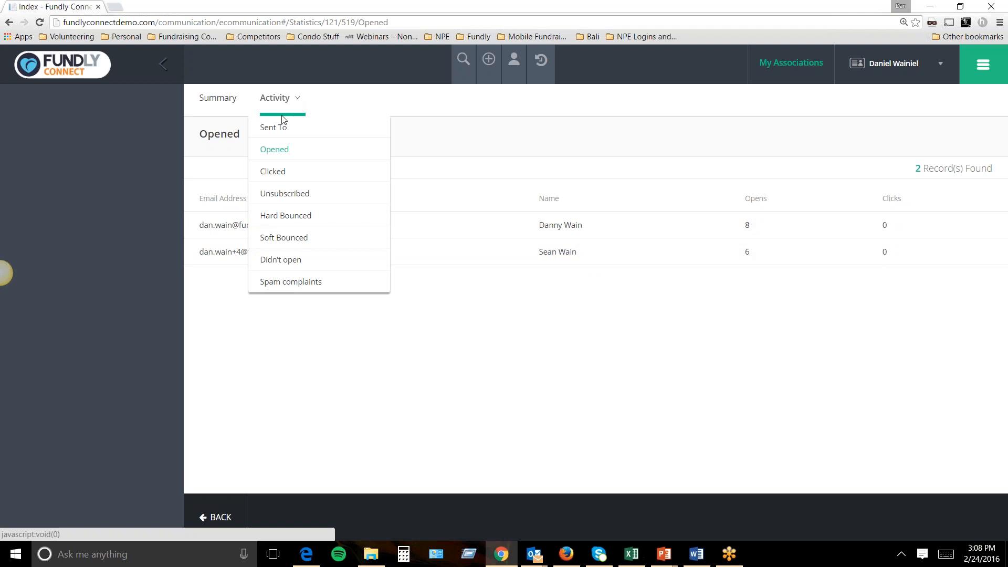
click(279, 128)
click(290, 99)
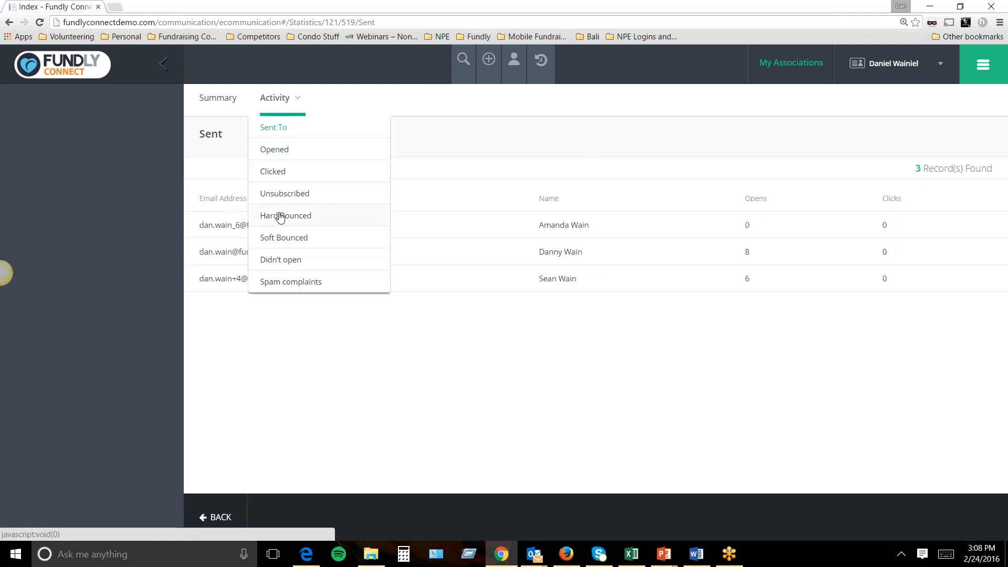
click(281, 194)
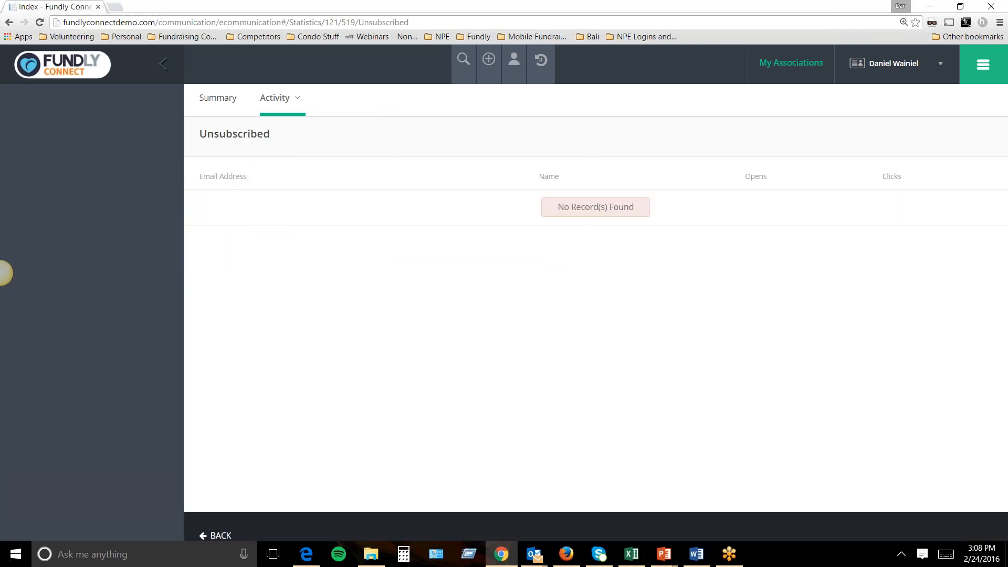
click(217, 101)
Preview the January Volunteer Updates email's content and close the preview.
scroll(604, 268, down, 2)
scroll(744, 336, up, 2)
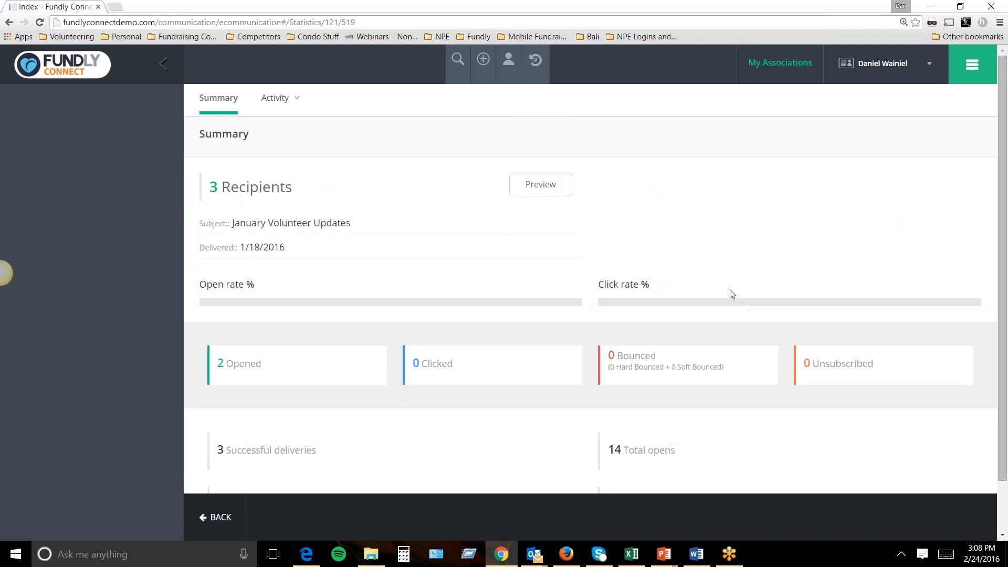
click(568, 194)
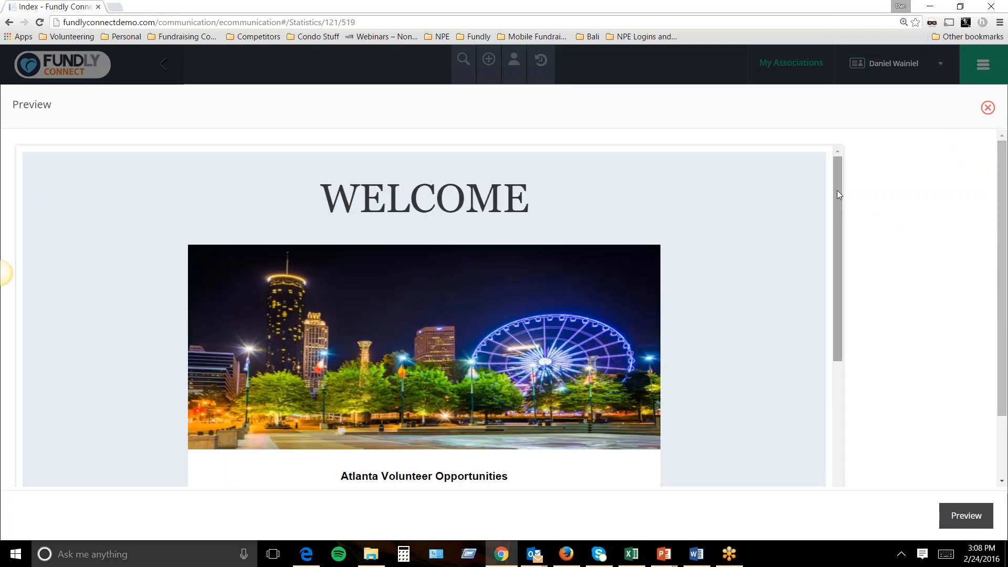
scroll(831, 244, down, 1)
scroll(831, 244, down, 6)
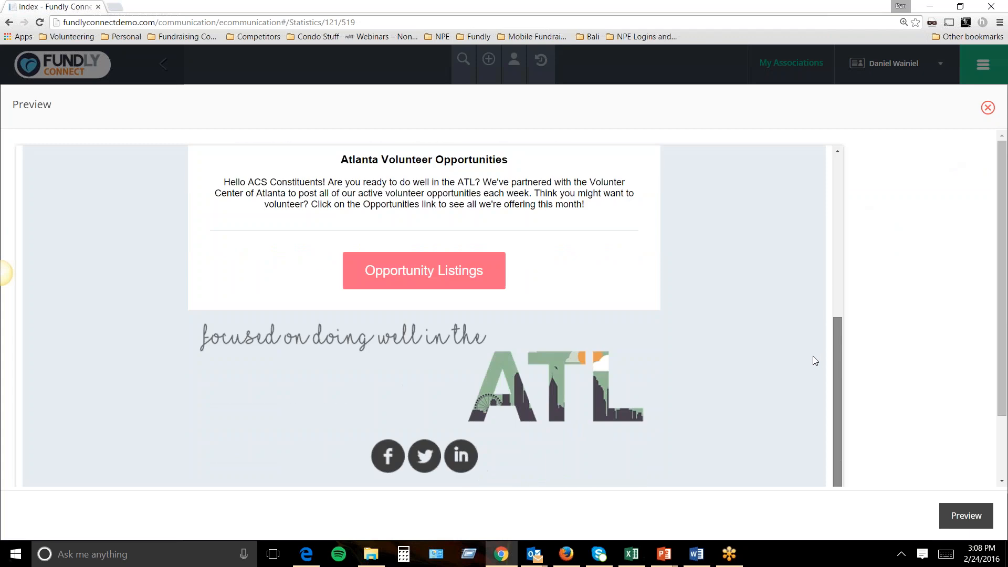
scroll(810, 239, up, 2)
scroll(810, 238, up, 3)
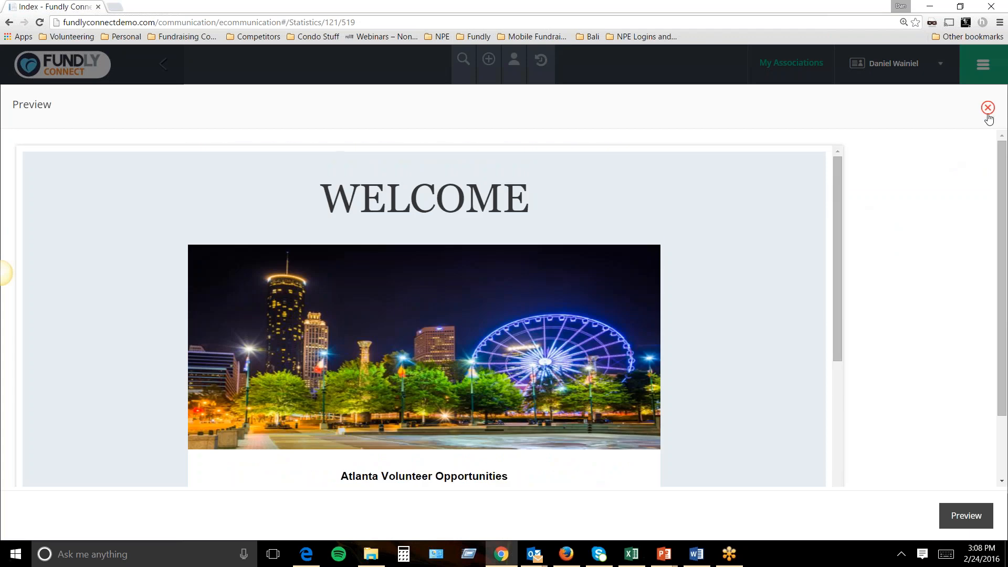
scroll(987, 111, down, 1)
click(978, 68)
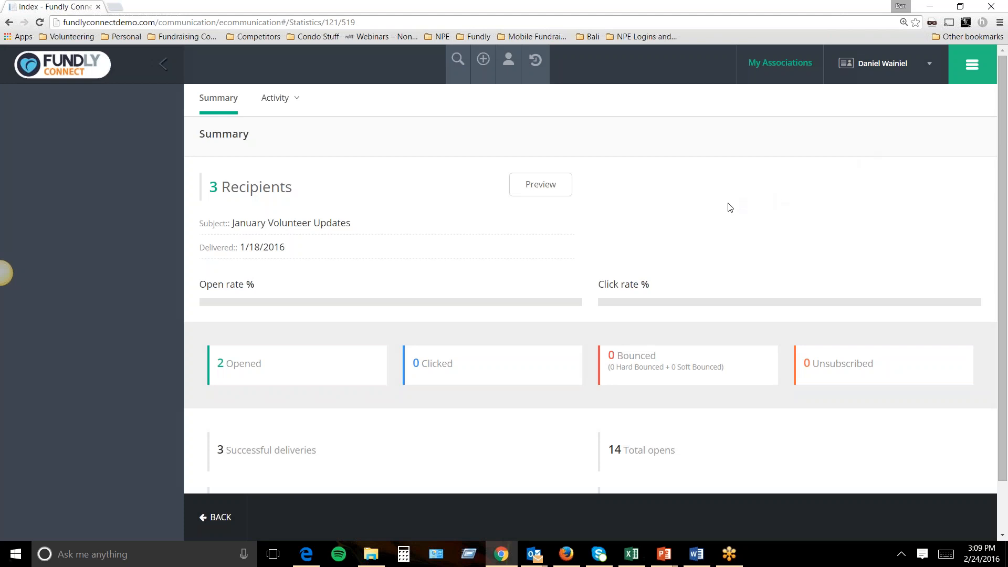
click(972, 69)
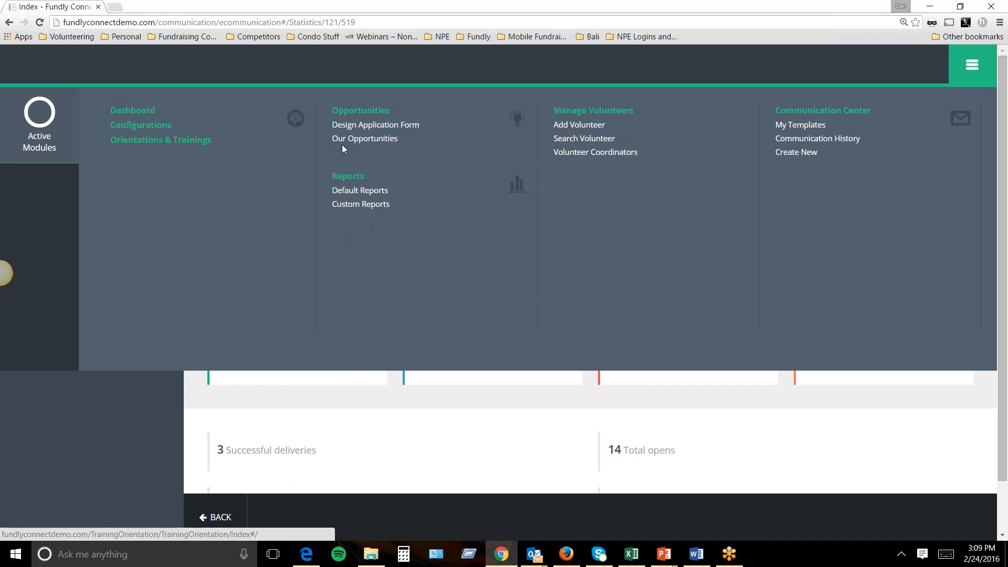
click(370, 140)
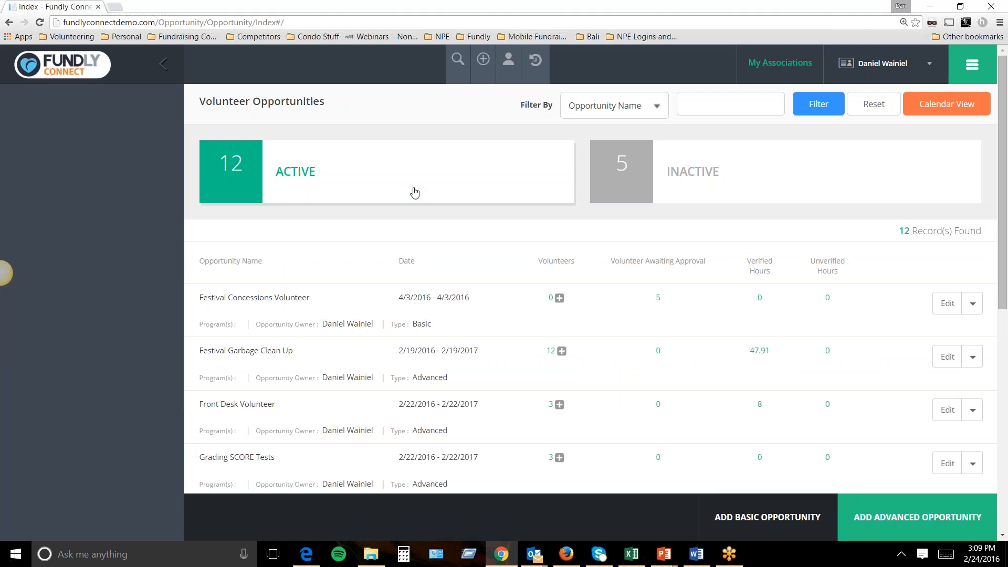
scroll(410, 244, down, 4)
scroll(405, 299, down, 3)
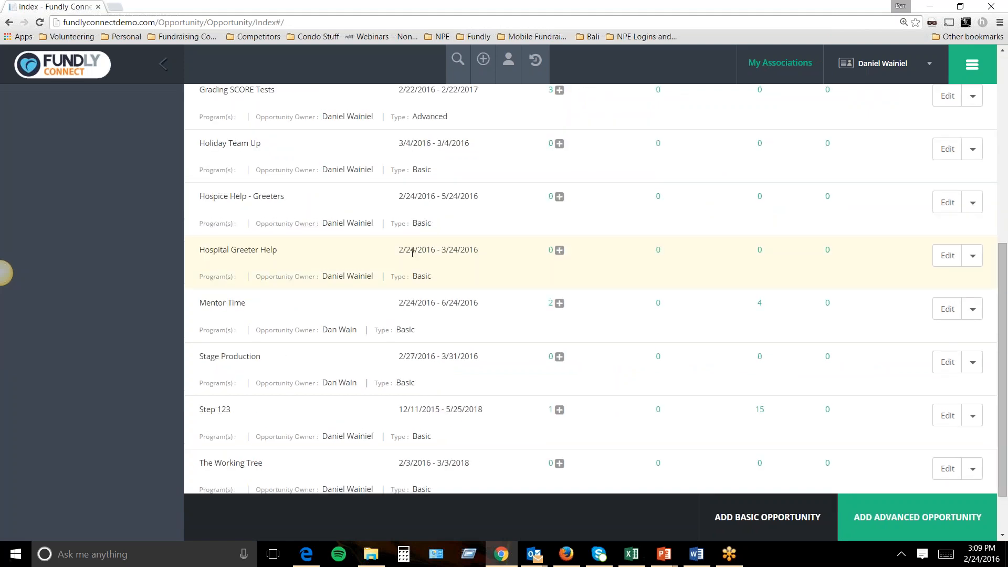
scroll(408, 261, down, 1)
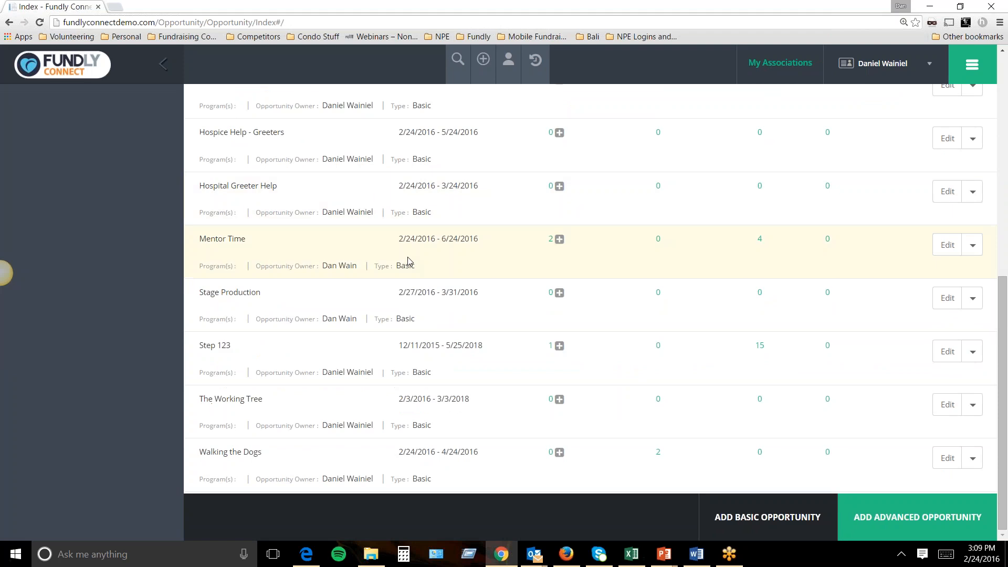
scroll(408, 261, up, 5)
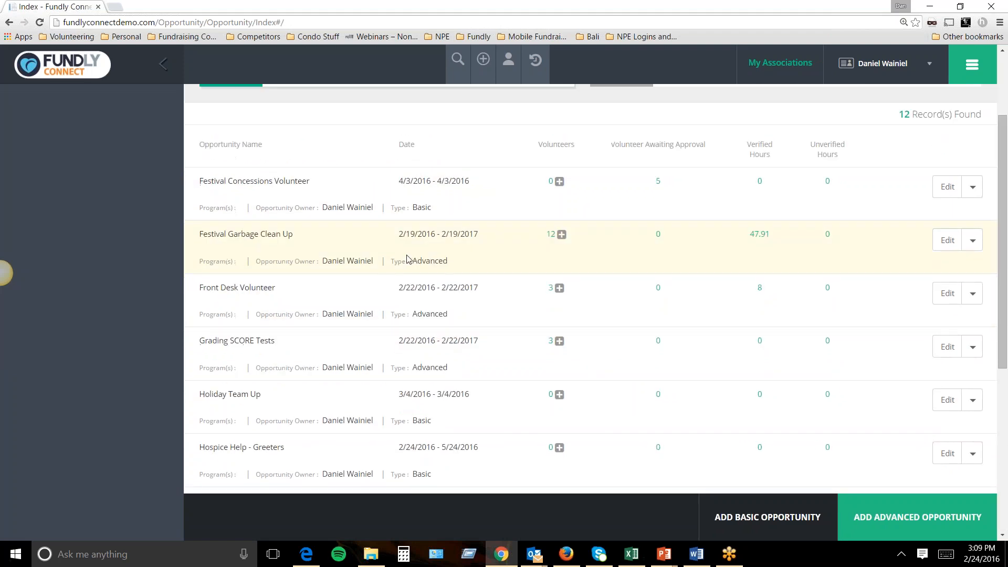
scroll(408, 261, down, 1)
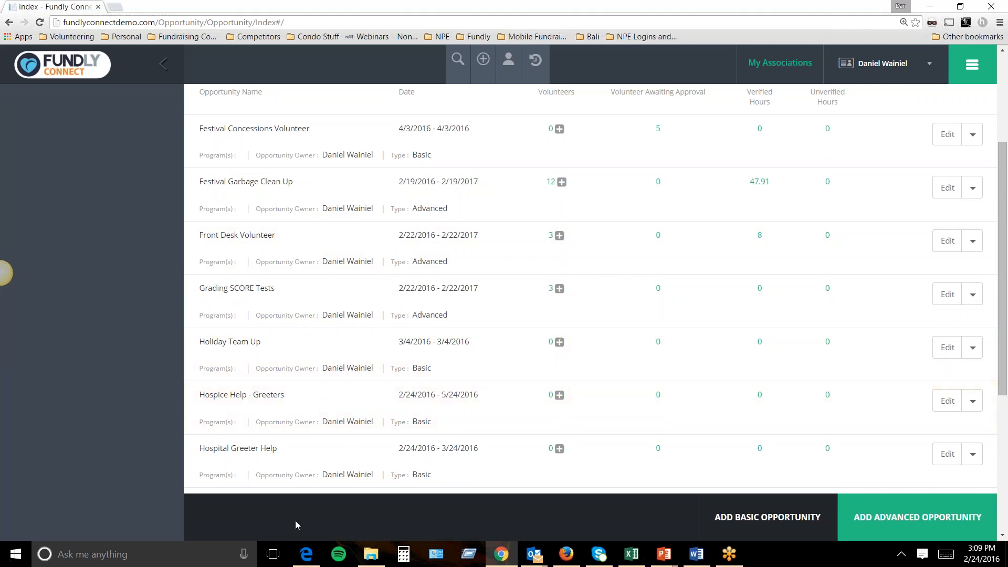
Open Hospice Help - Greeters on the public site and apply to reach the login.
click(311, 559)
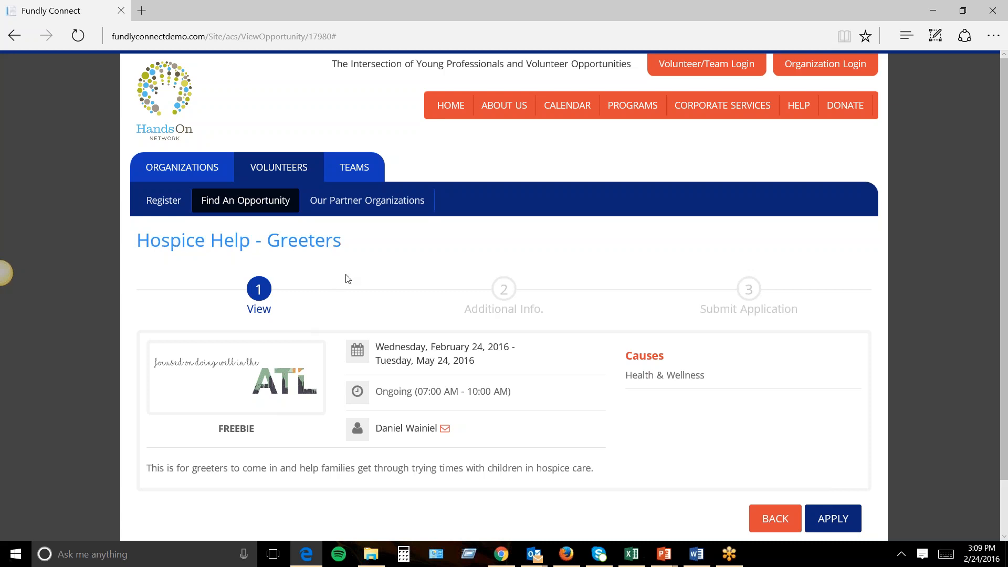
scroll(347, 279, down, 1)
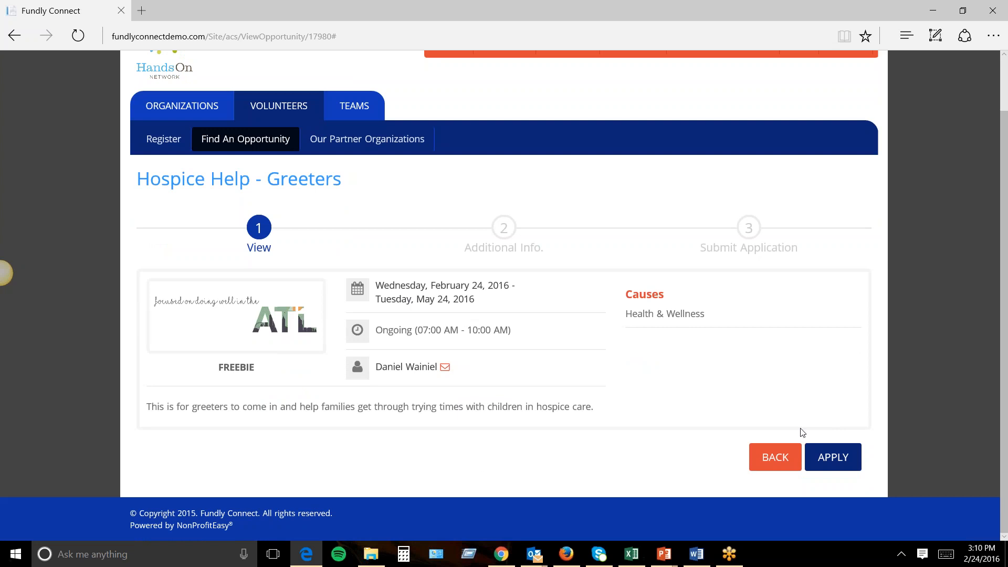
click(822, 455)
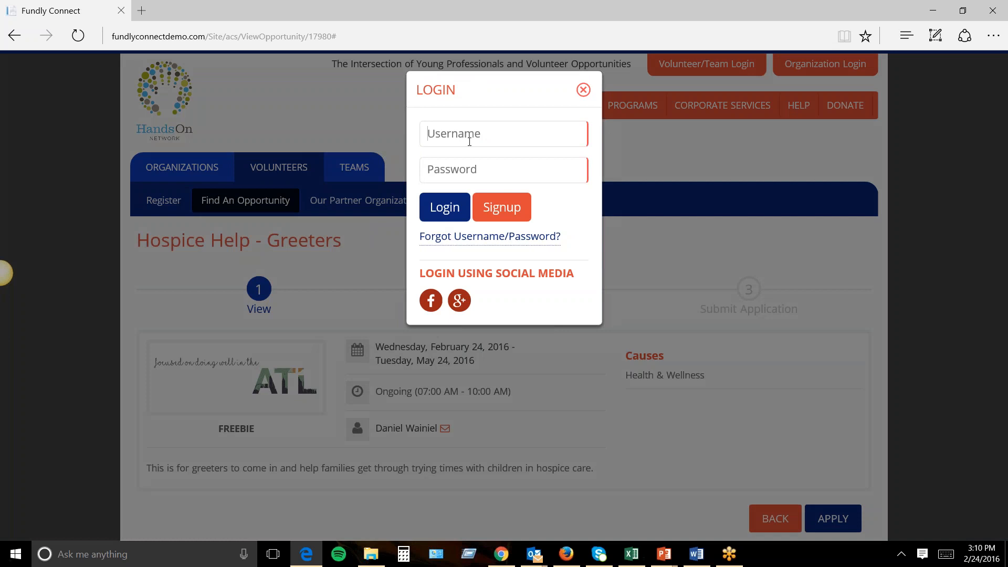
key(alt+Left)
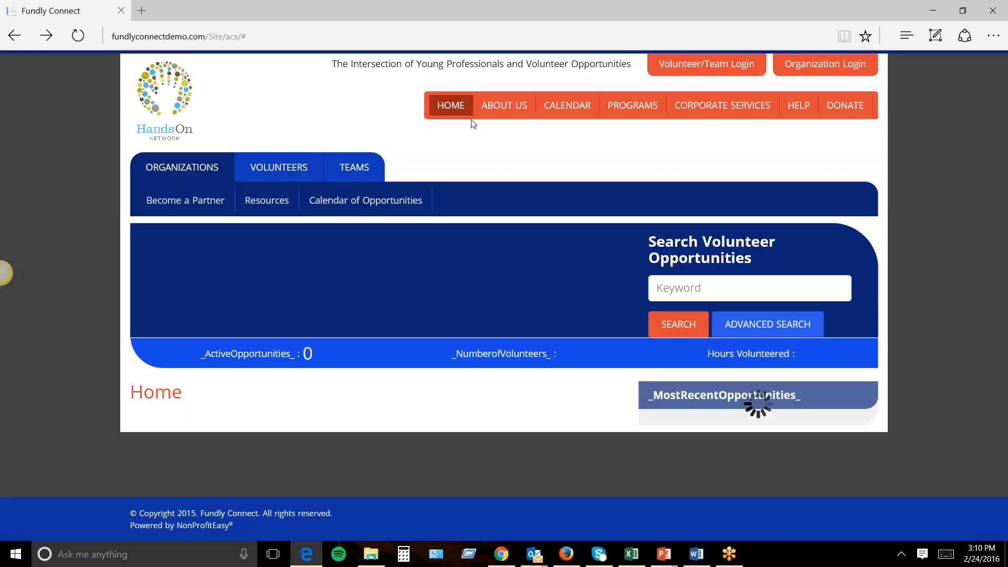
scroll(594, 212, down, 2)
scroll(595, 212, down, 4)
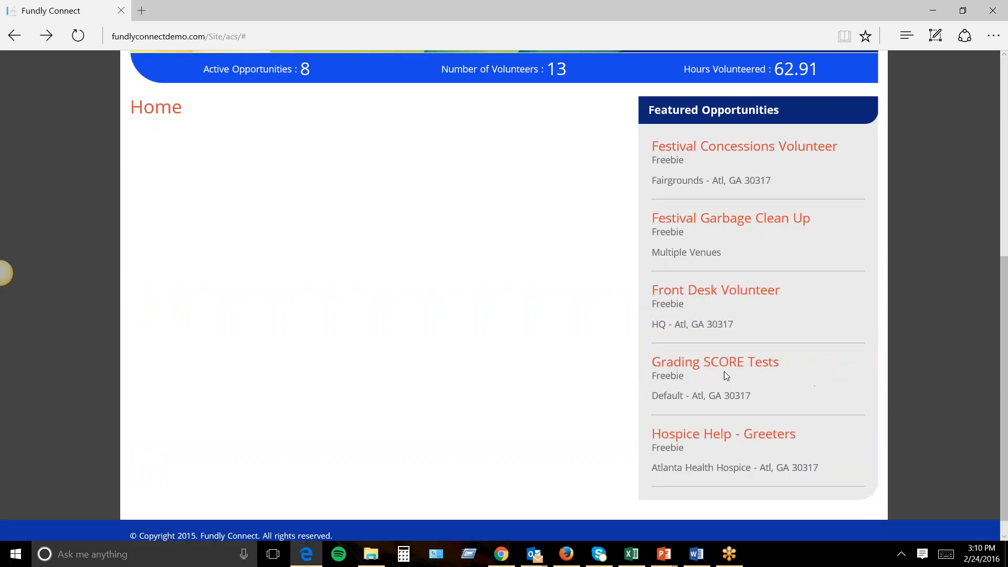
click(716, 434)
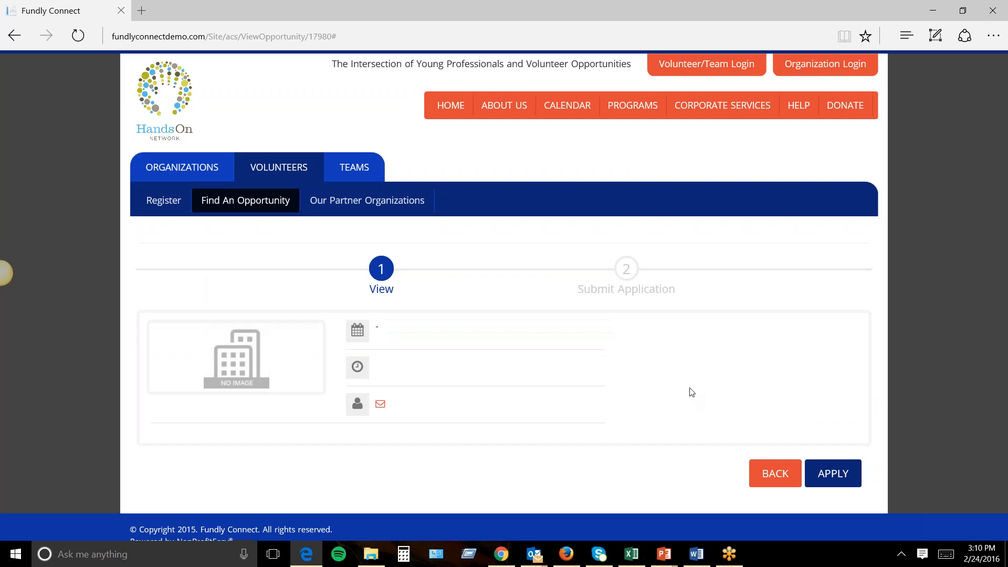
click(837, 521)
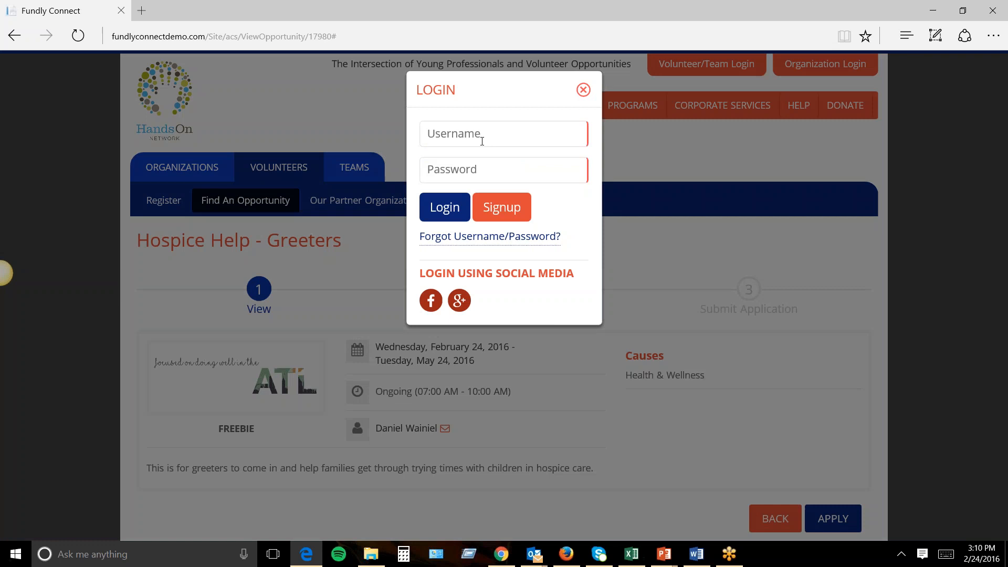
Enter the volunteer's username in the LOGIN dialog.
click(482, 141)
text(<)
key(BackSpace)
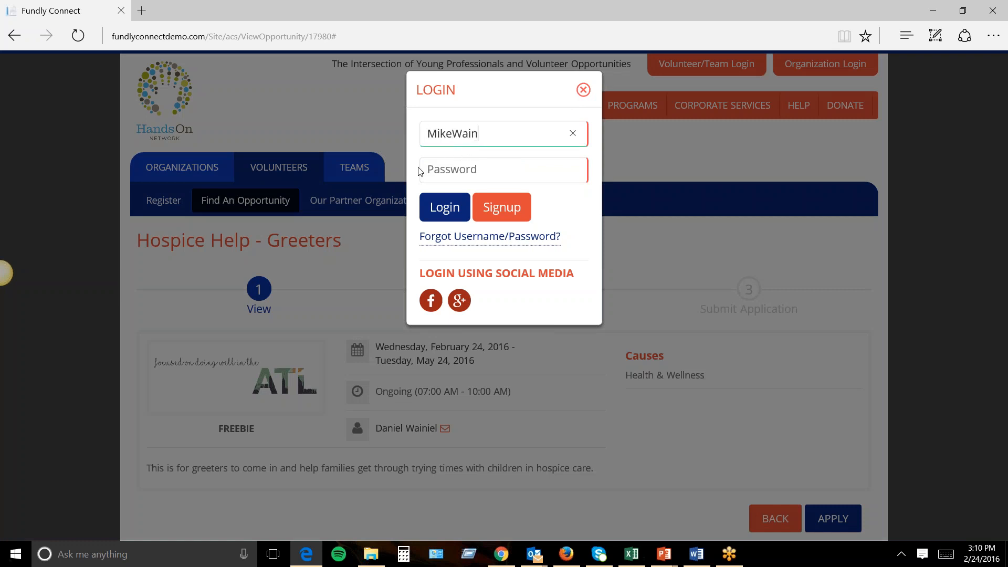
text(•••••••••)
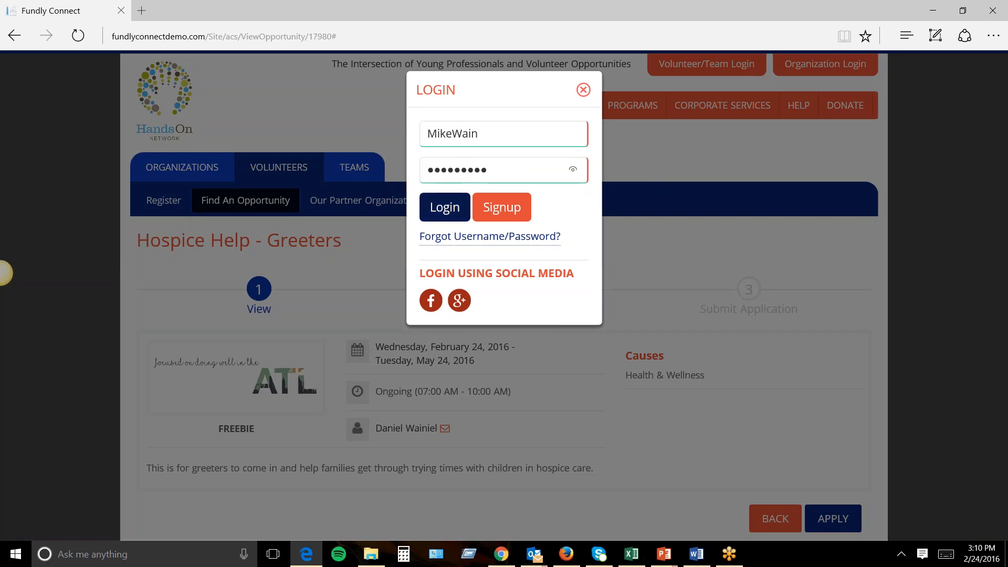
Log in as the volunteer and review the Hospice Help - Greeters application.
click(439, 210)
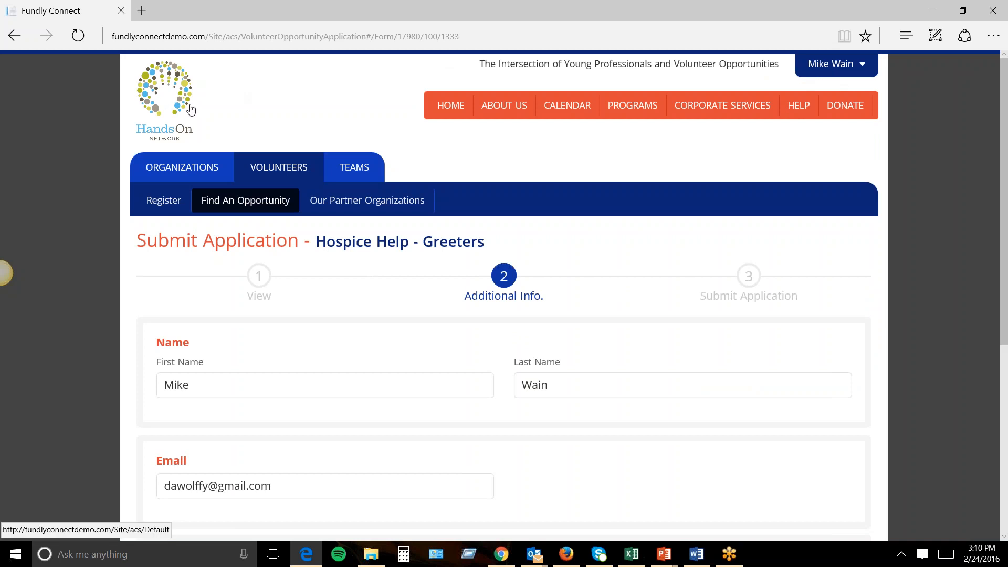
scroll(422, 165, down, 3)
scroll(423, 165, up, 2)
drag(483, 177, 358, 175)
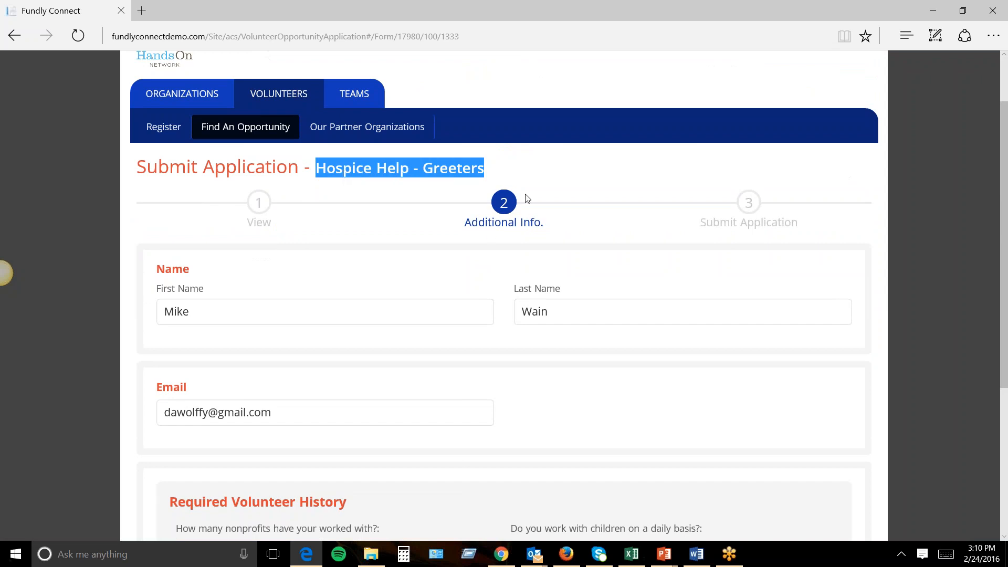
scroll(439, 276, down, 3)
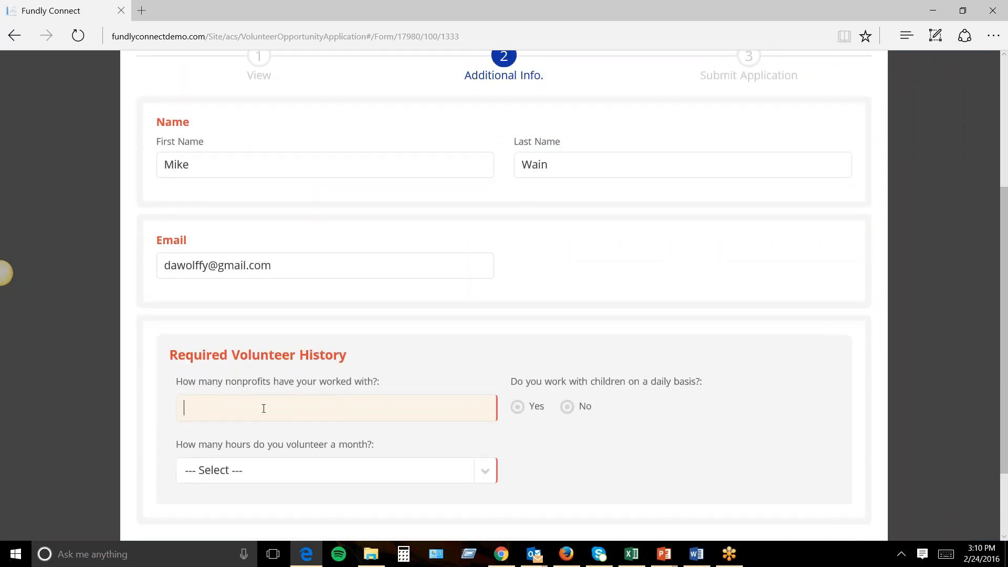
Answer 10 nonprofits, Yes for working with children, and 5-10 monthly volunteer hours.
click(452, 409)
scroll(350, 348, down, 2)
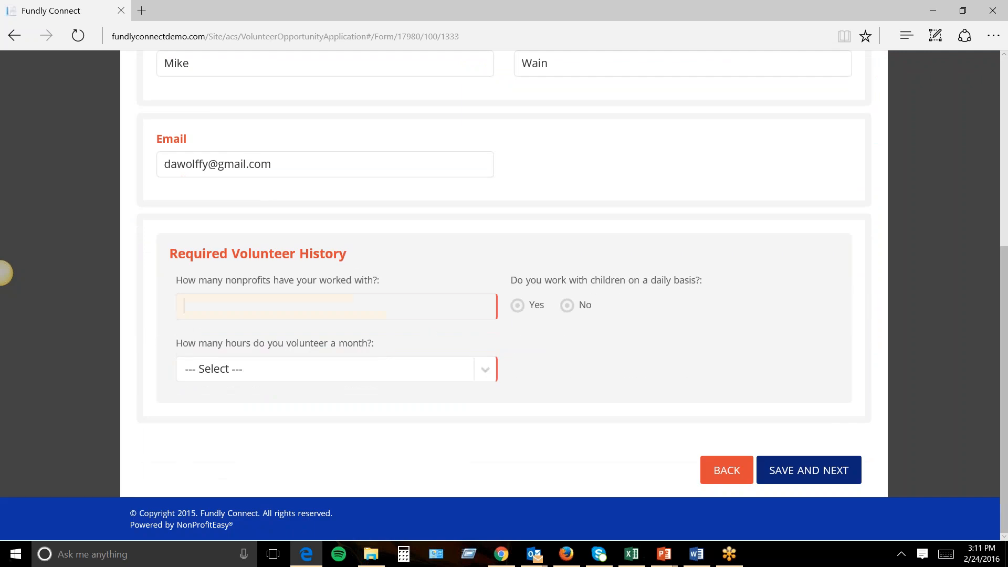
click(519, 309)
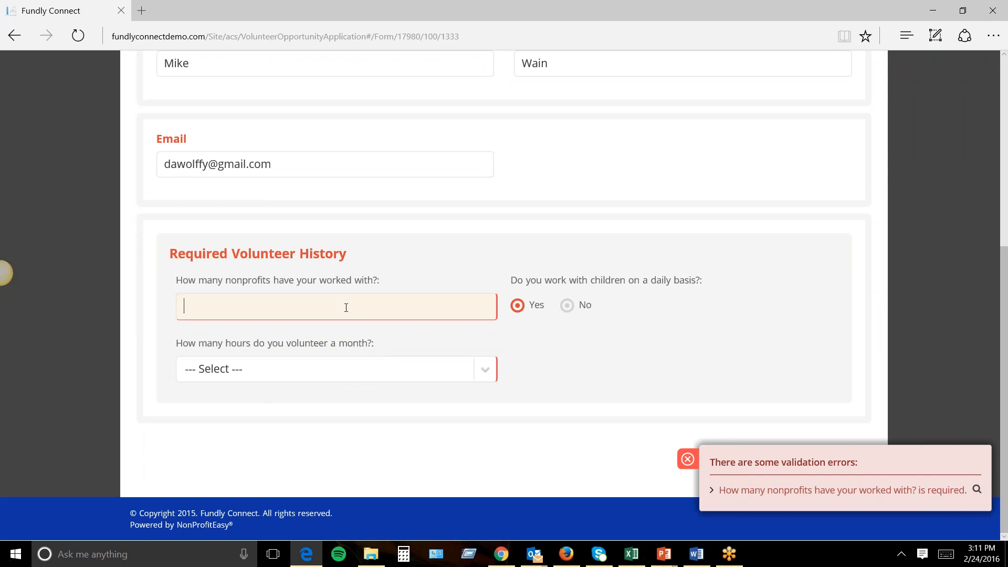
text(10)
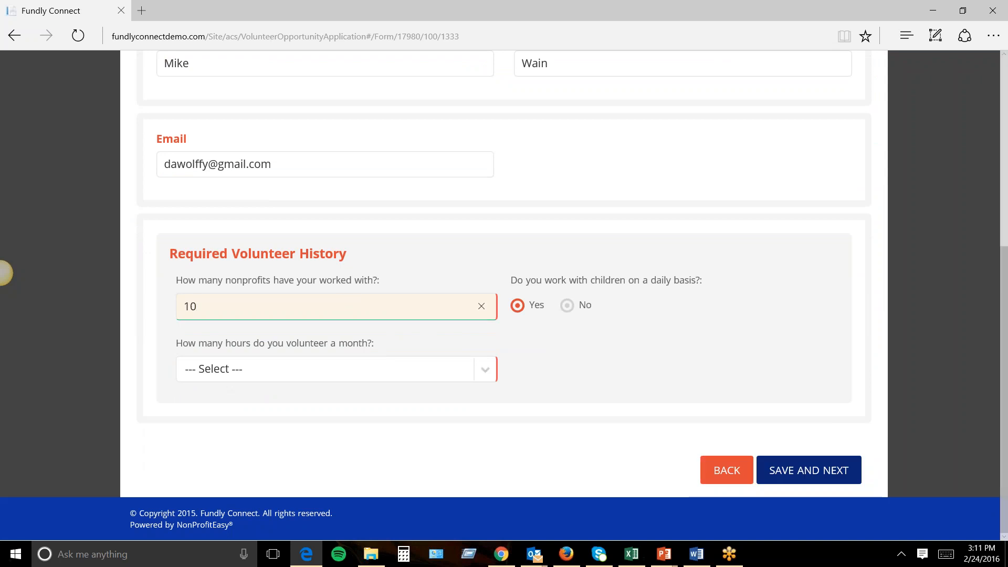
click(353, 370)
click(320, 390)
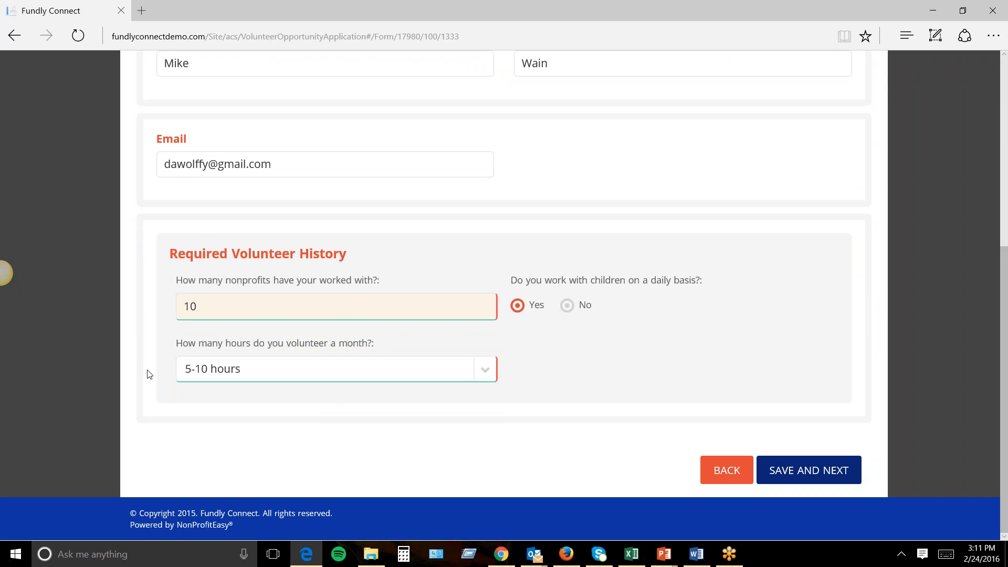
Check the first and last name fields, then save the additional info.
scroll(567, 291, up, 4)
double_click(220, 284)
key(Tab)
key(Tab)
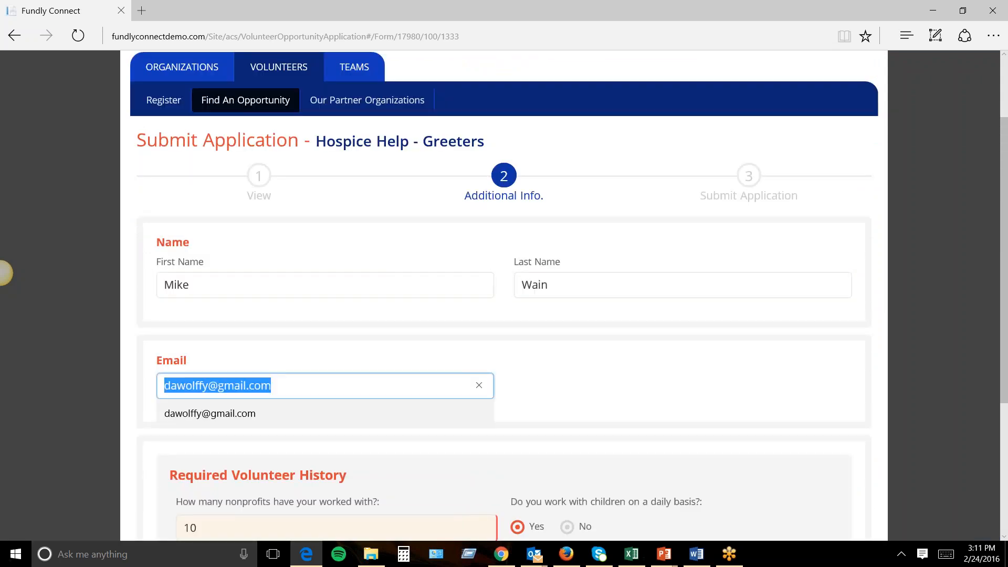
scroll(805, 87, up, 2)
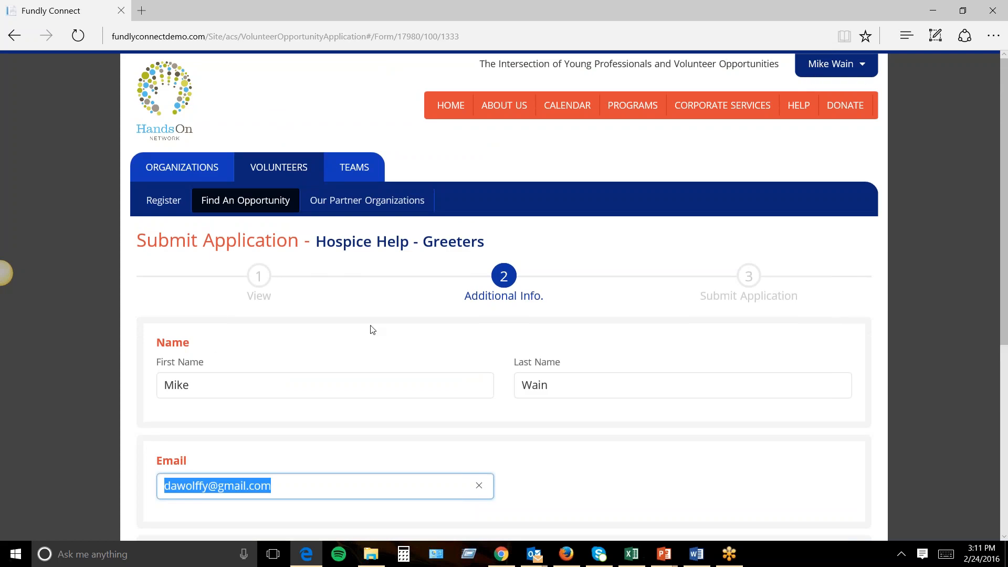
click(248, 393)
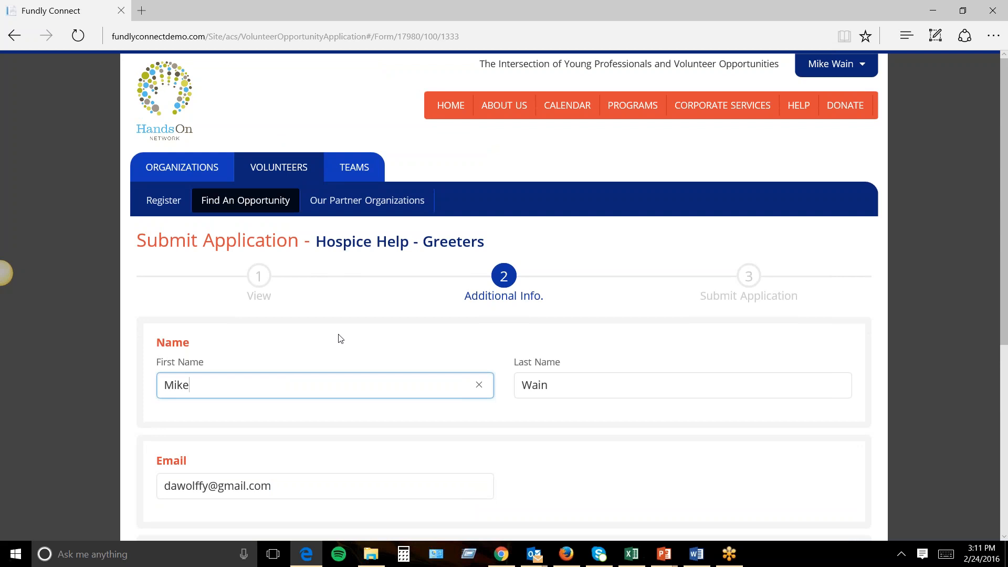
scroll(386, 326, down, 4)
scroll(573, 305, up, 4)
scroll(677, 366, down, 5)
click(781, 475)
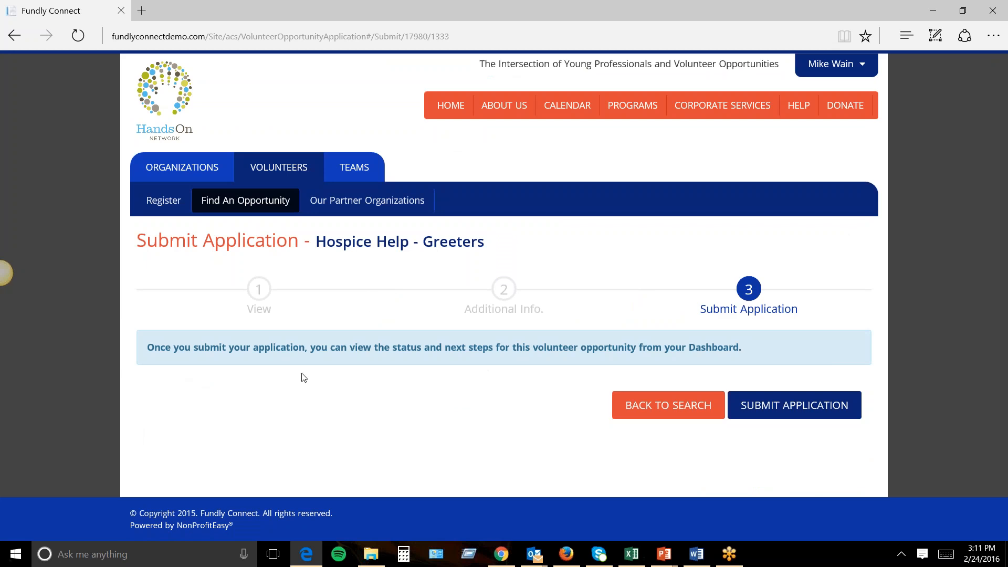
Submit the Greeters application, dismiss the Social Share prompt, and go to the Dashboard.
click(815, 415)
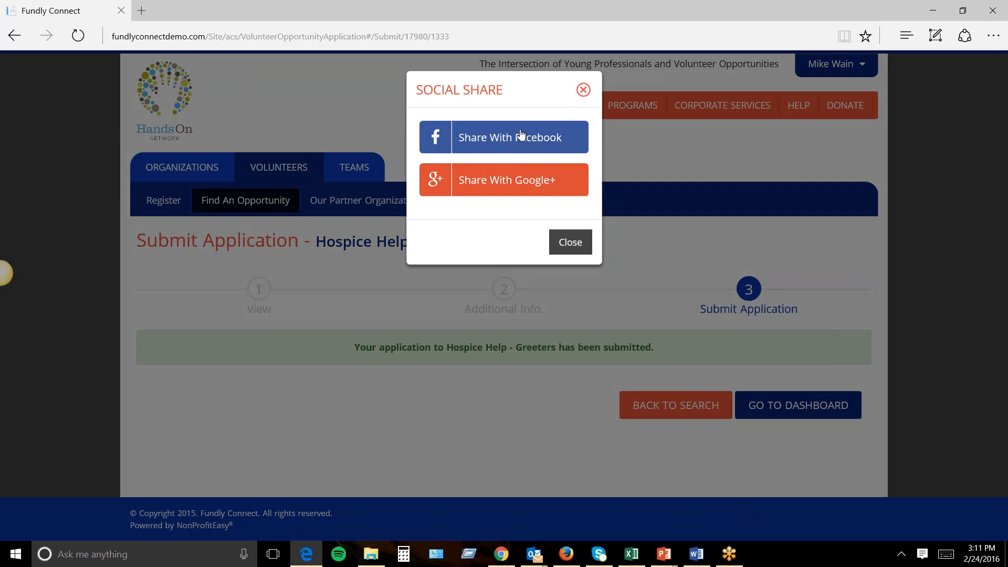
click(563, 245)
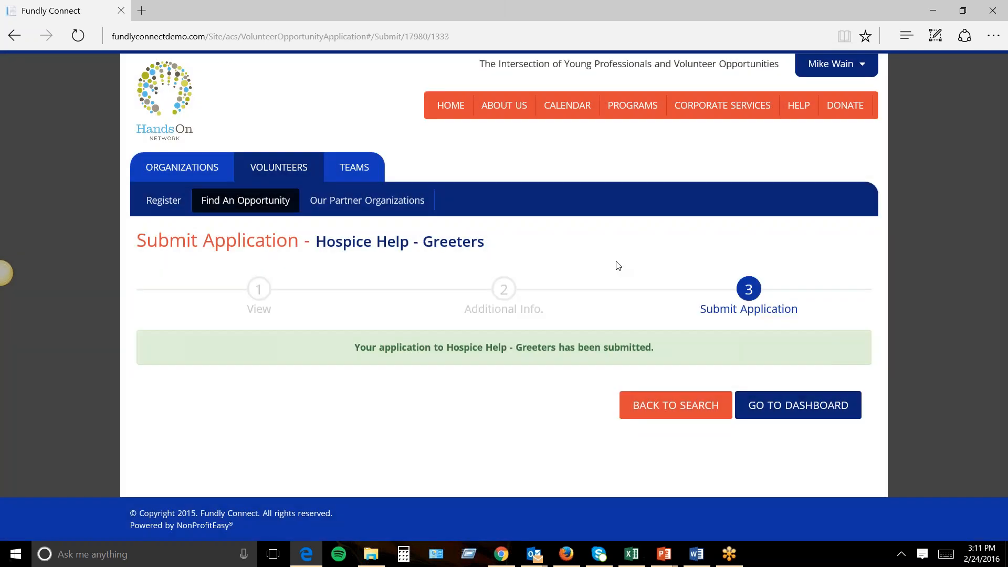
drag(356, 351, 651, 351)
click(819, 65)
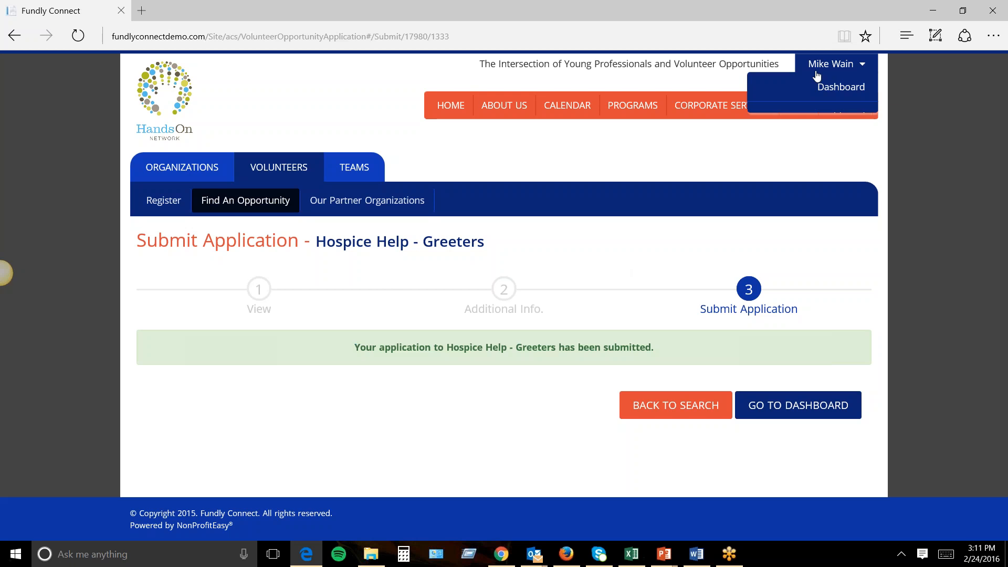
click(827, 87)
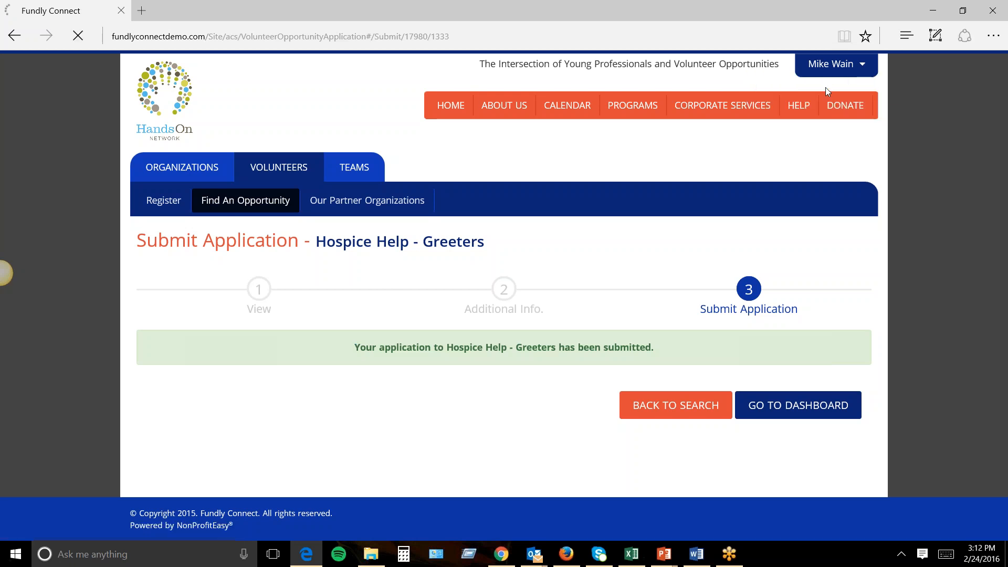
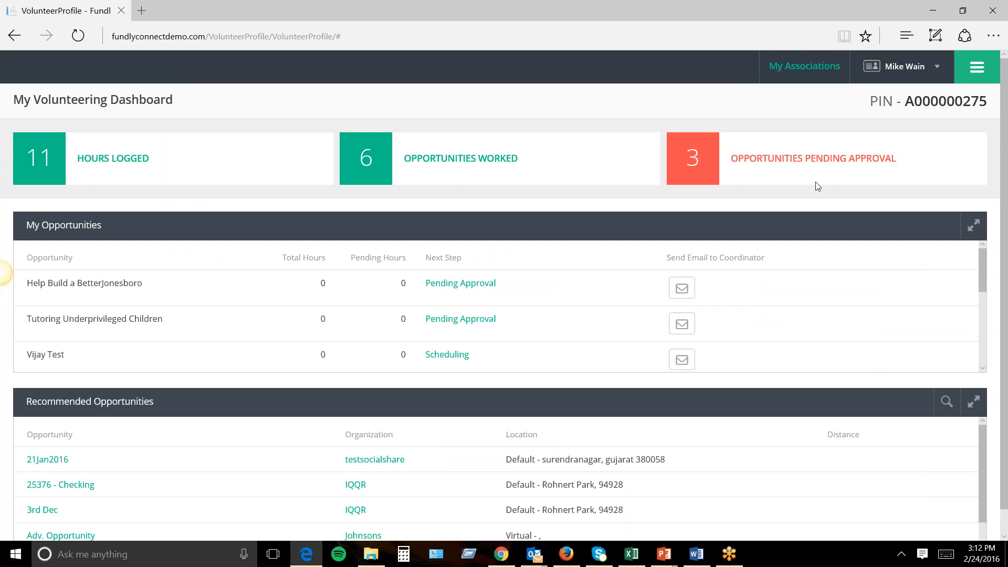
Try the pending-approval and Scheduling actions on My Opportunities, including Grading SCORE Tests.
drag(982, 269, 970, 351)
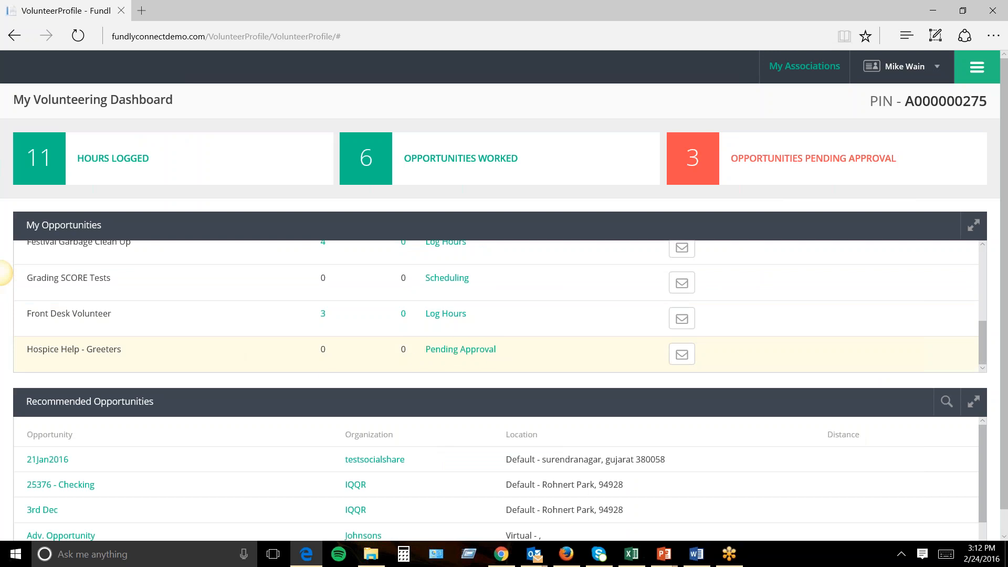
click(461, 350)
scroll(461, 348, up, 1)
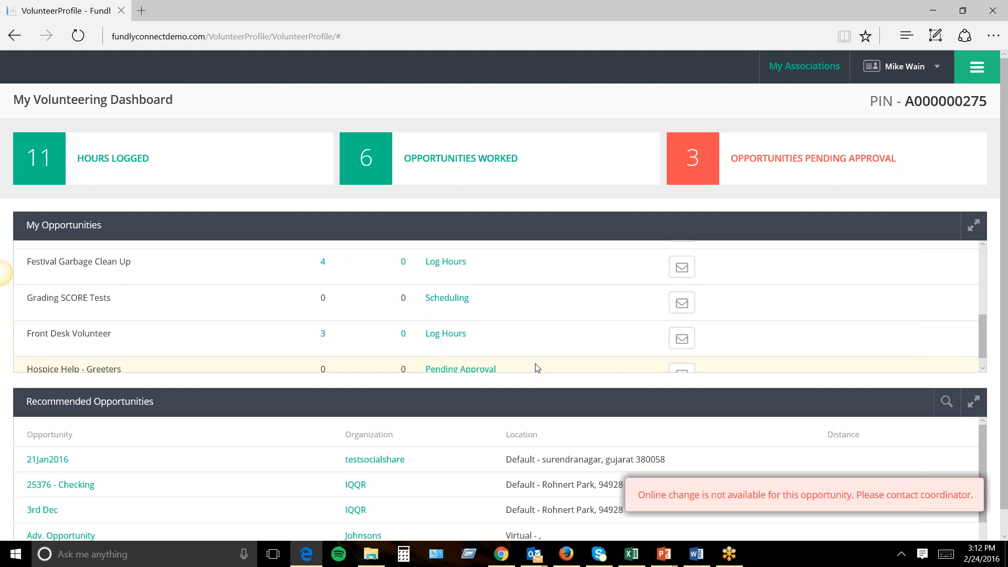
click(455, 309)
scroll(455, 309, up, 1)
Open the Festival Garbage Clean Up hour log and its assignments, then close it unsaved.
click(446, 281)
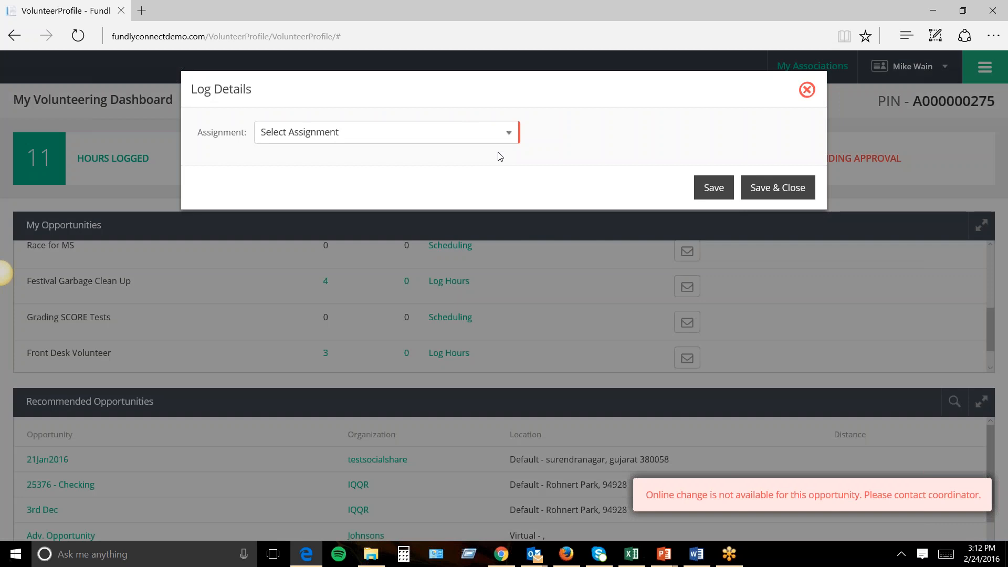
click(499, 137)
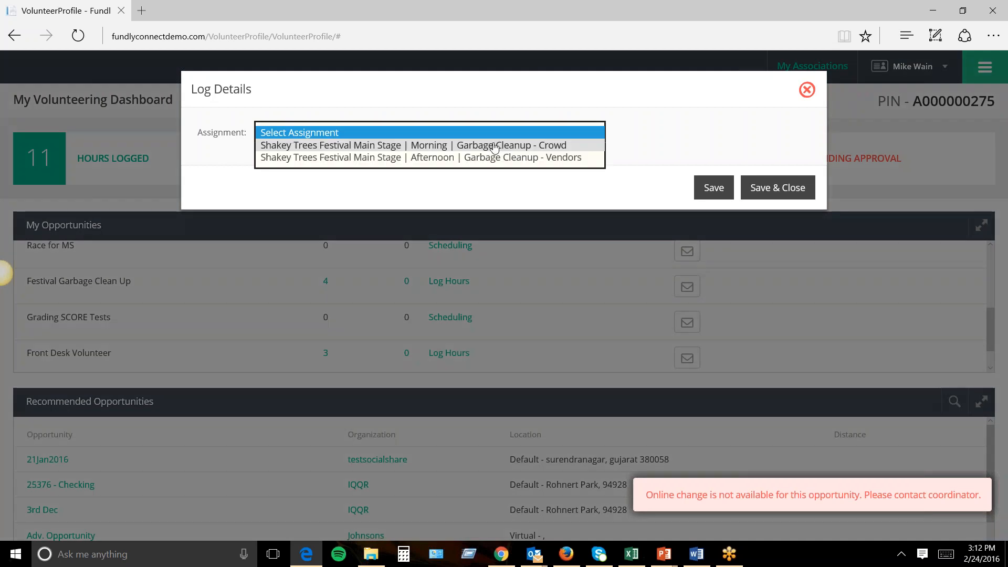
click(792, 102)
click(807, 90)
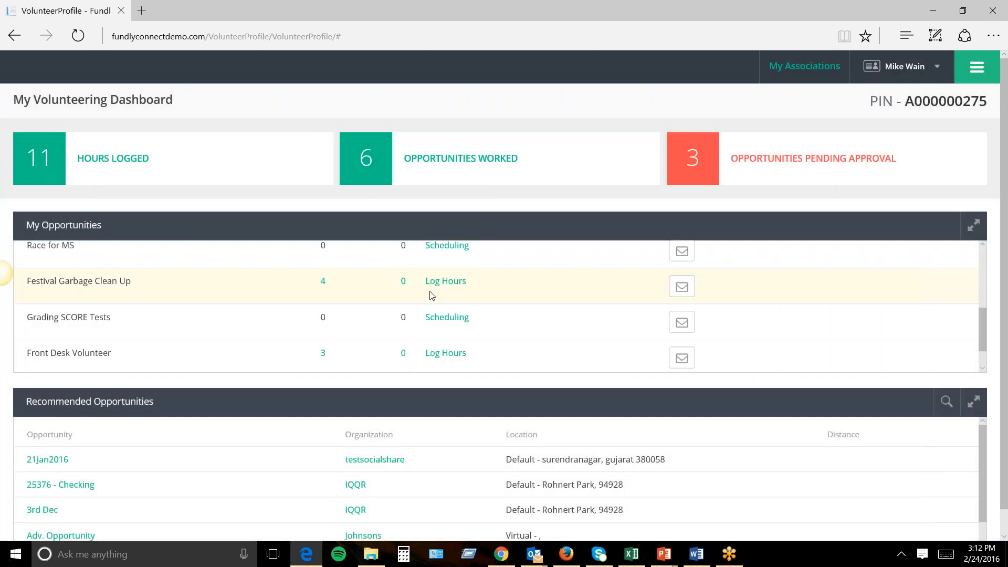
Scroll the dashboard, then go to Search Preferences from the site navigation list.
scroll(421, 295, up, 1)
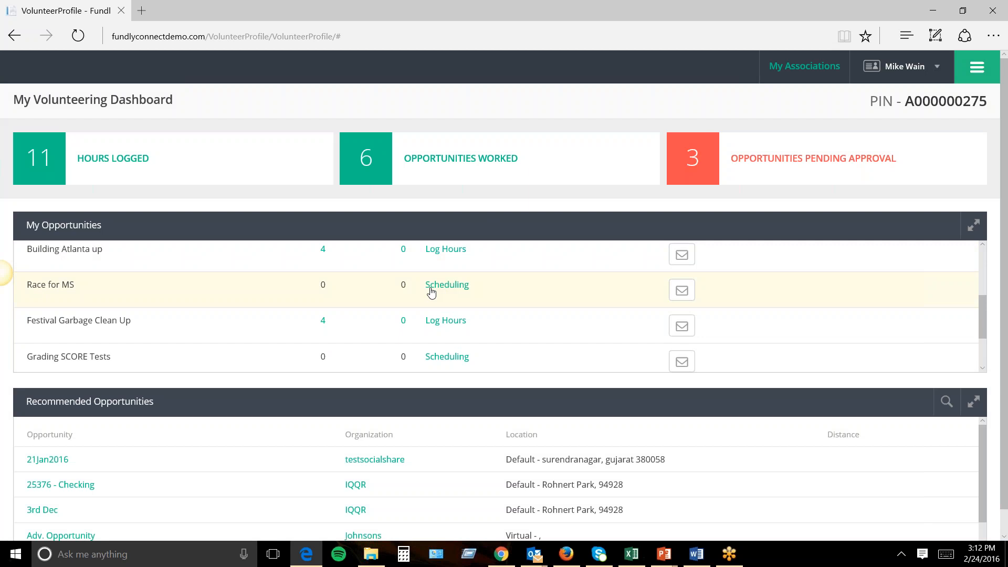
scroll(458, 292, down, 1)
scroll(459, 292, down, 3)
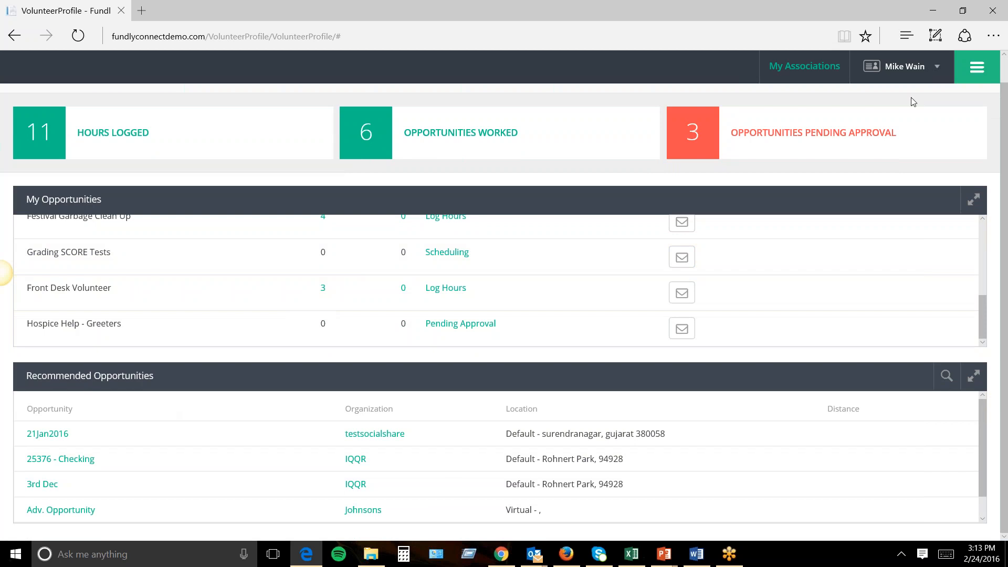
click(977, 69)
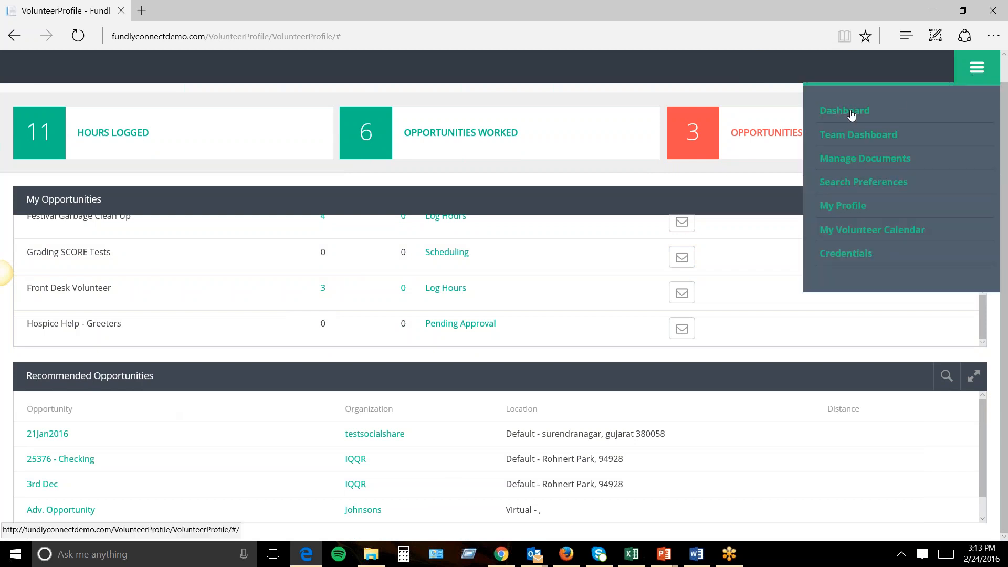
click(853, 185)
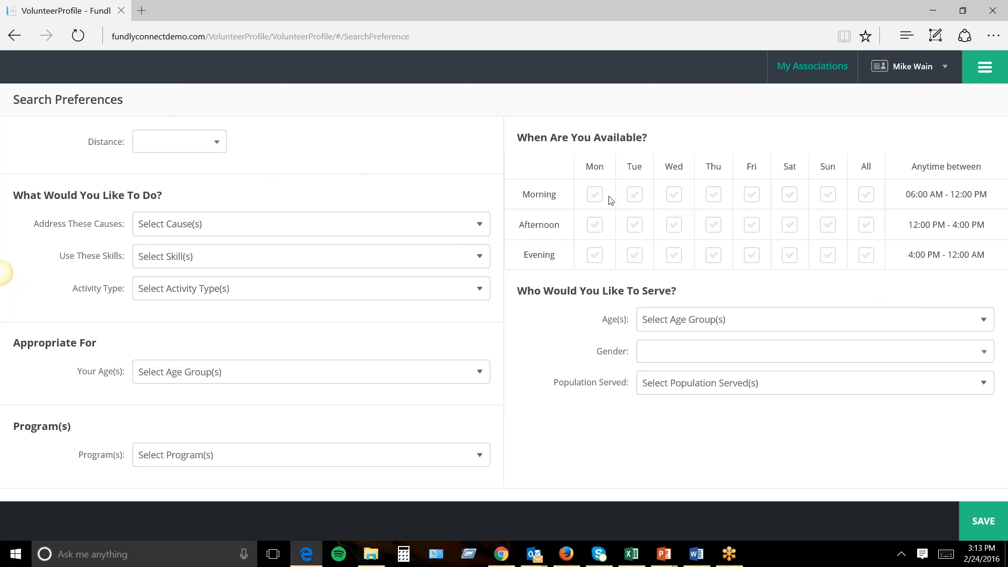
Tick Monday morning, Friday morning and Friday evening availability and save the search preferences.
click(595, 194)
click(752, 195)
click(752, 255)
click(981, 520)
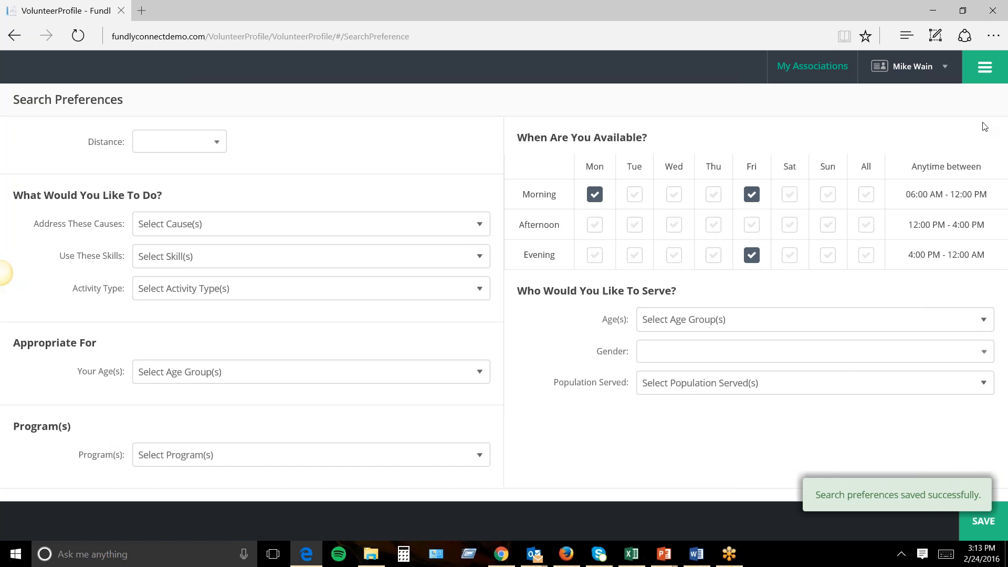
click(985, 71)
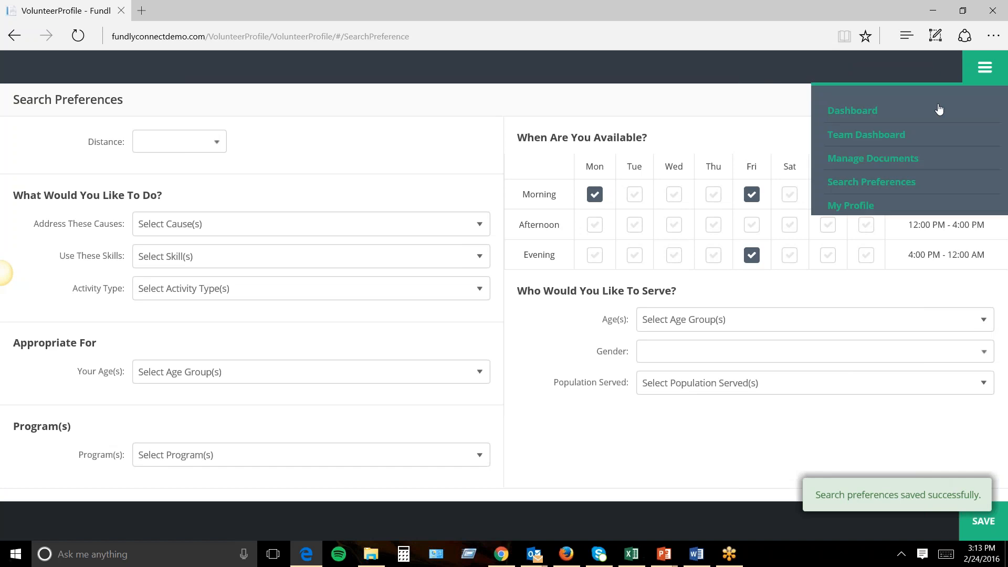
Return to the dashboard and review Recommended Opportunities and the Send Email to Coordinator column.
click(856, 112)
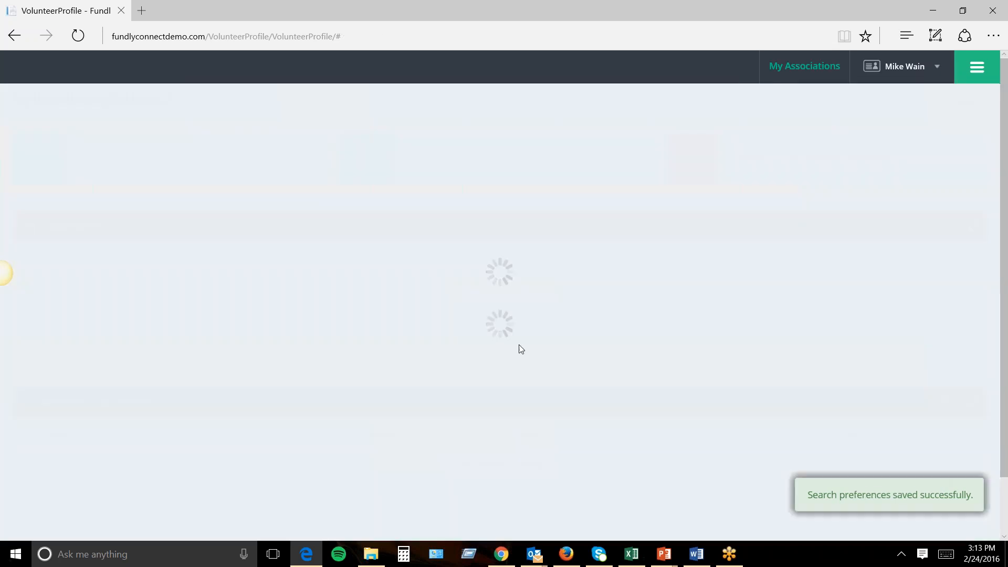
scroll(518, 333, down, 1)
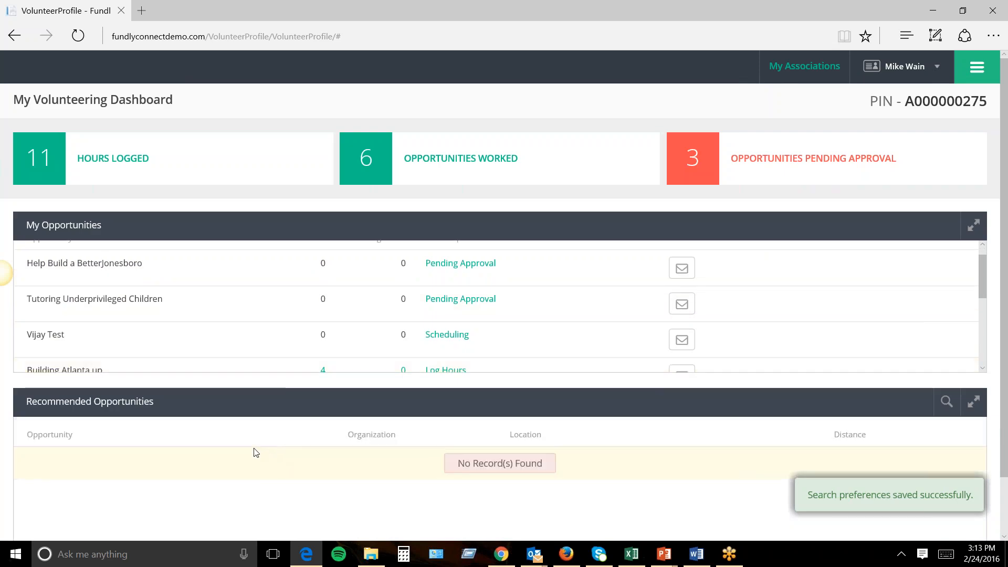
scroll(254, 452, down, 1)
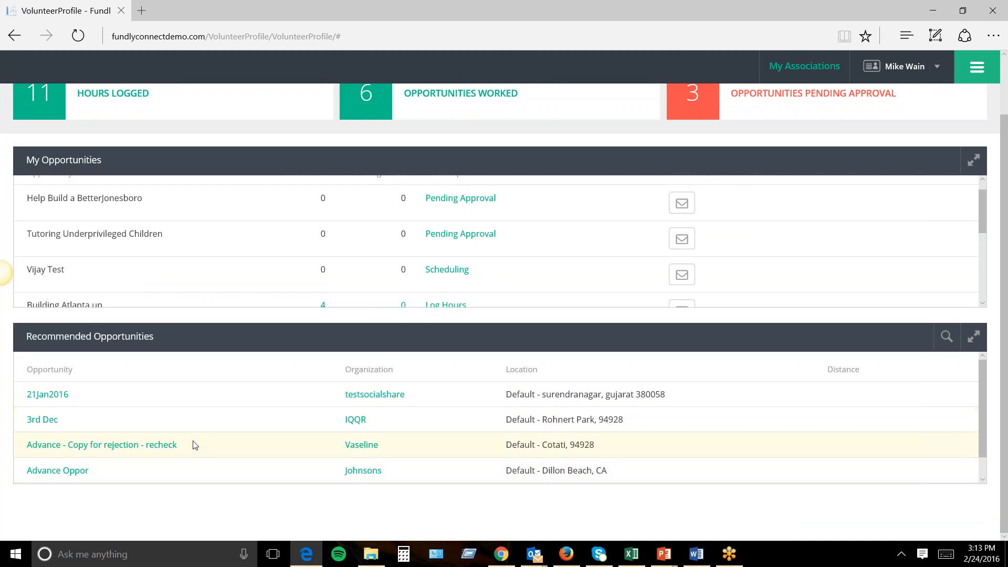
drag(157, 339, 26, 338)
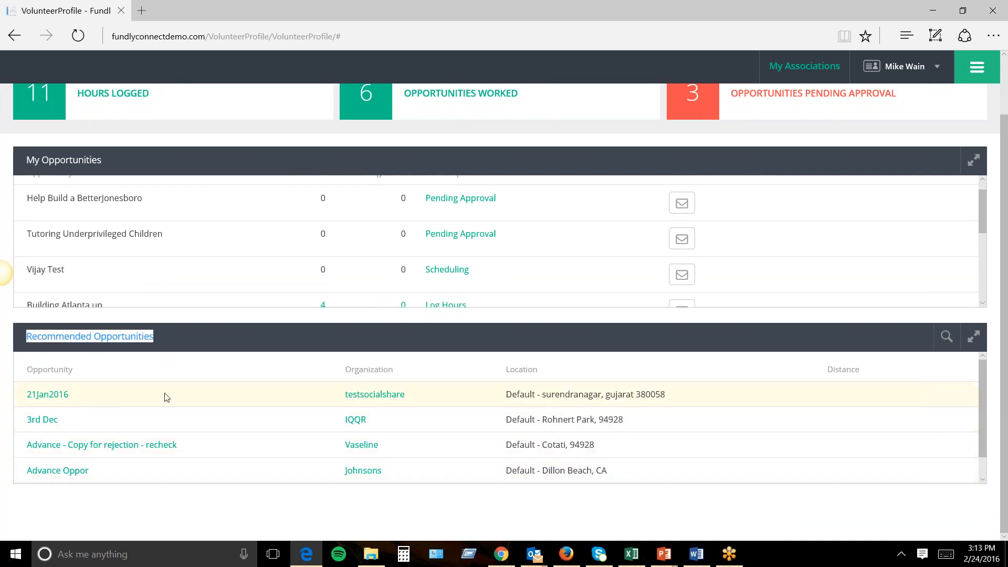
scroll(158, 371, up, 1)
scroll(156, 372, up, 1)
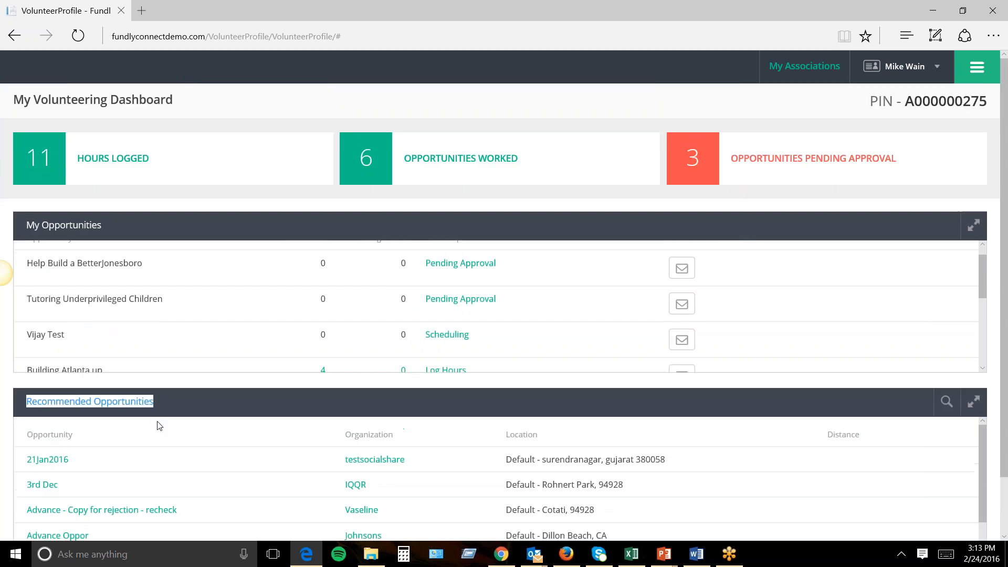
click(179, 415)
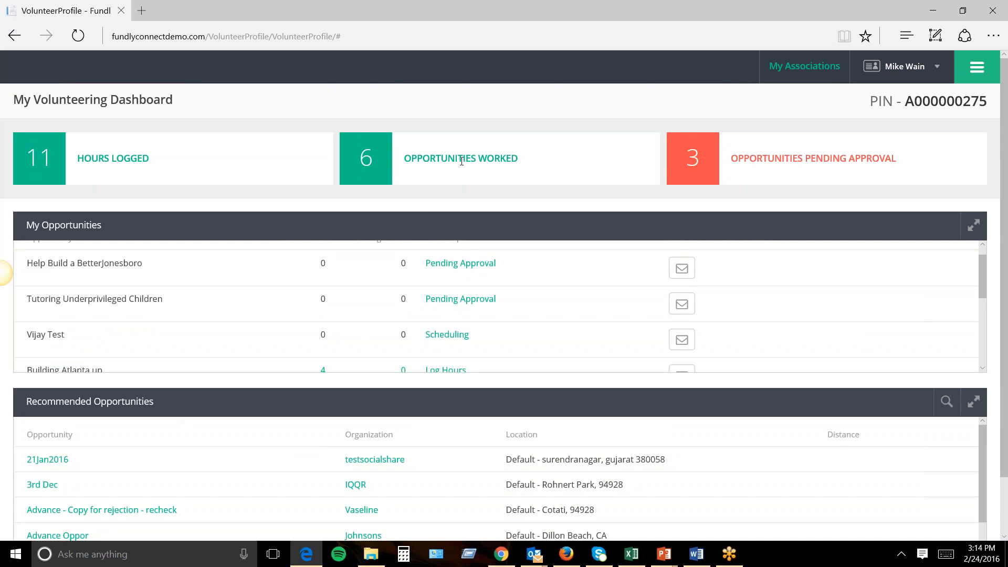
scroll(927, 290, up, 1)
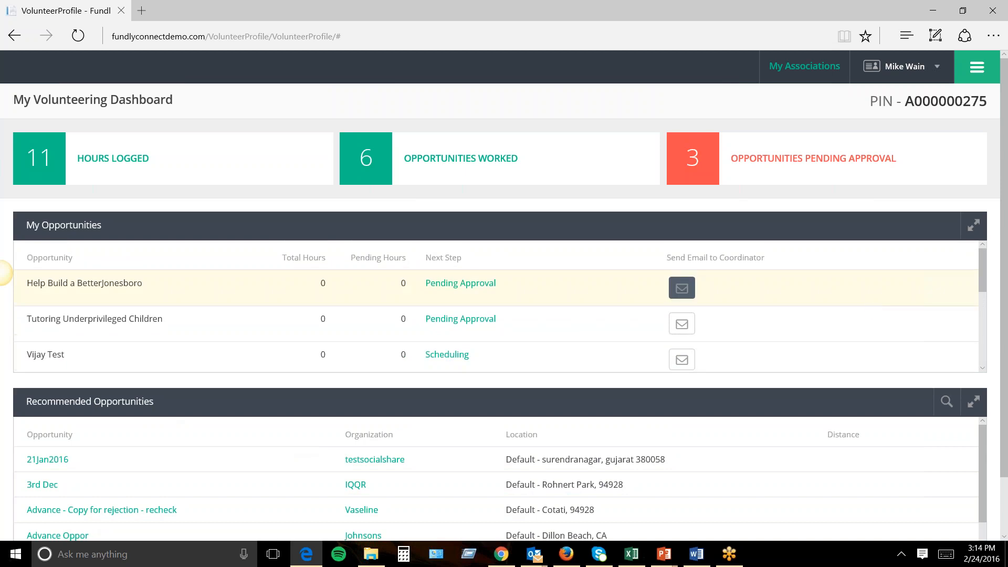
drag(667, 258, 766, 260)
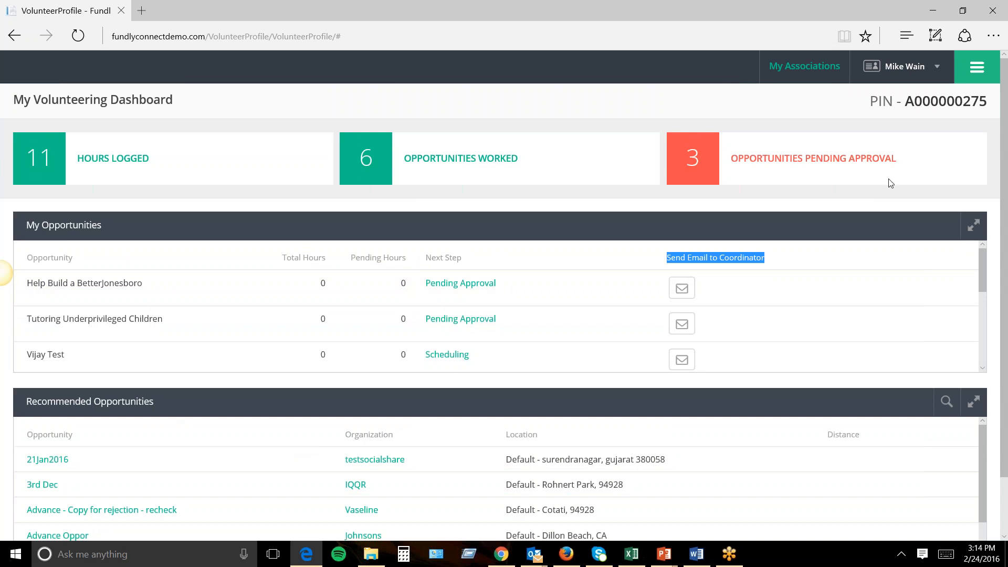
click(812, 74)
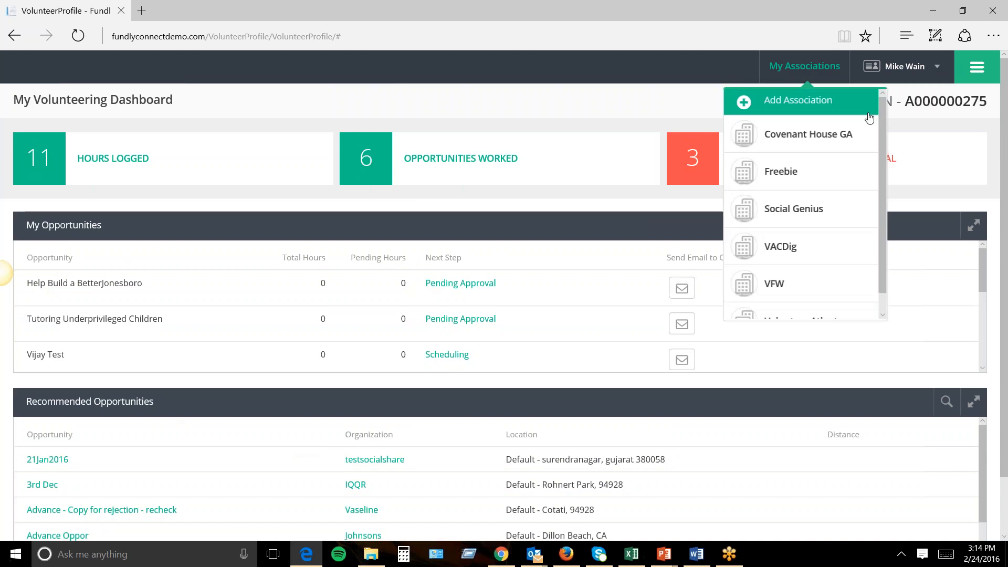
View and close the volunteer details for the Freebie and VFW associations.
scroll(881, 122, down, 2)
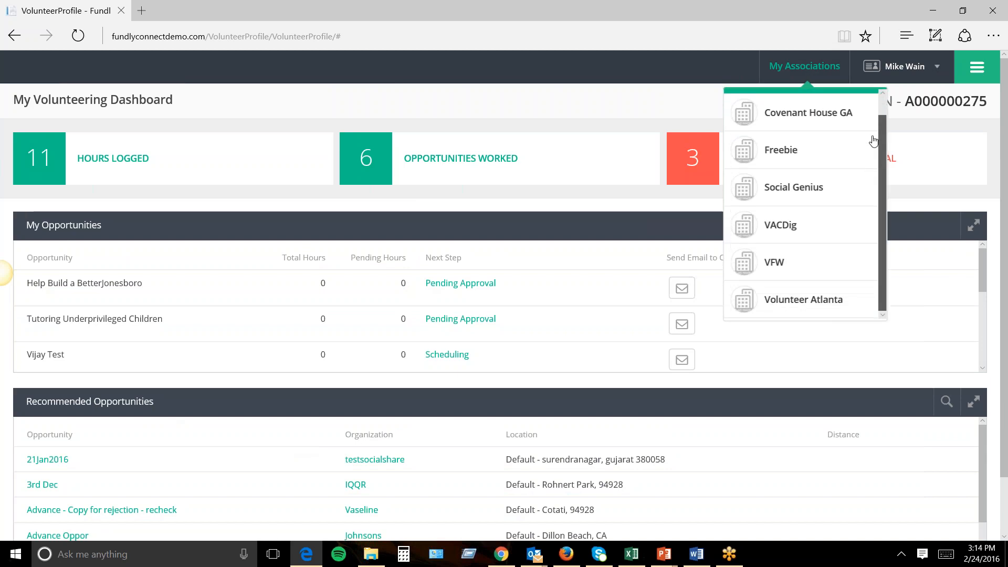
scroll(872, 168, up, 2)
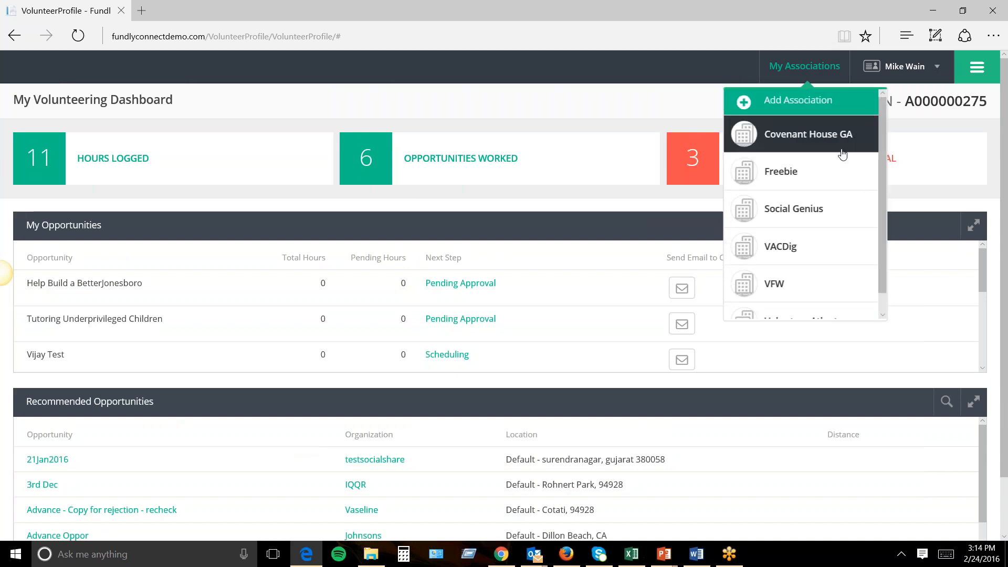
click(785, 178)
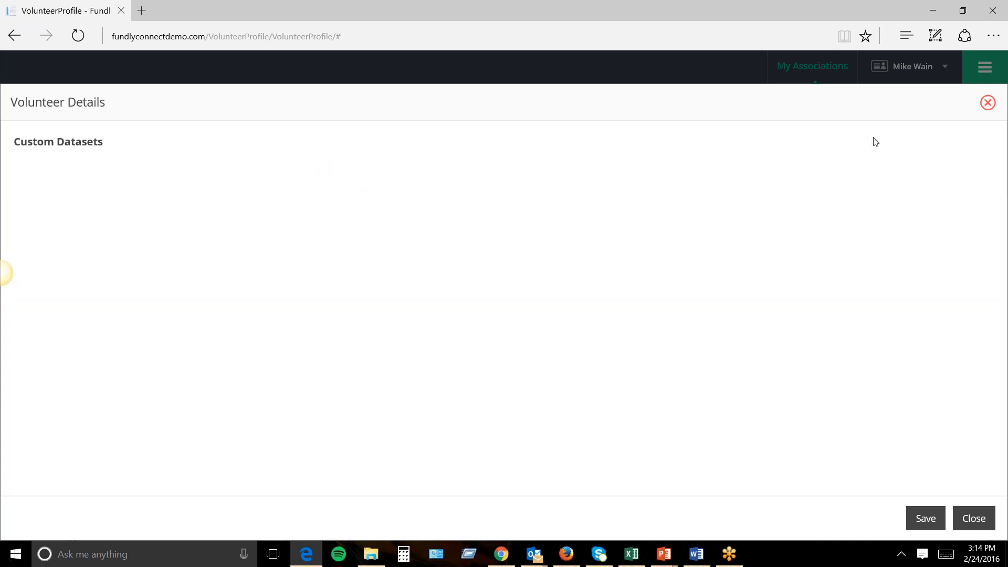
click(987, 104)
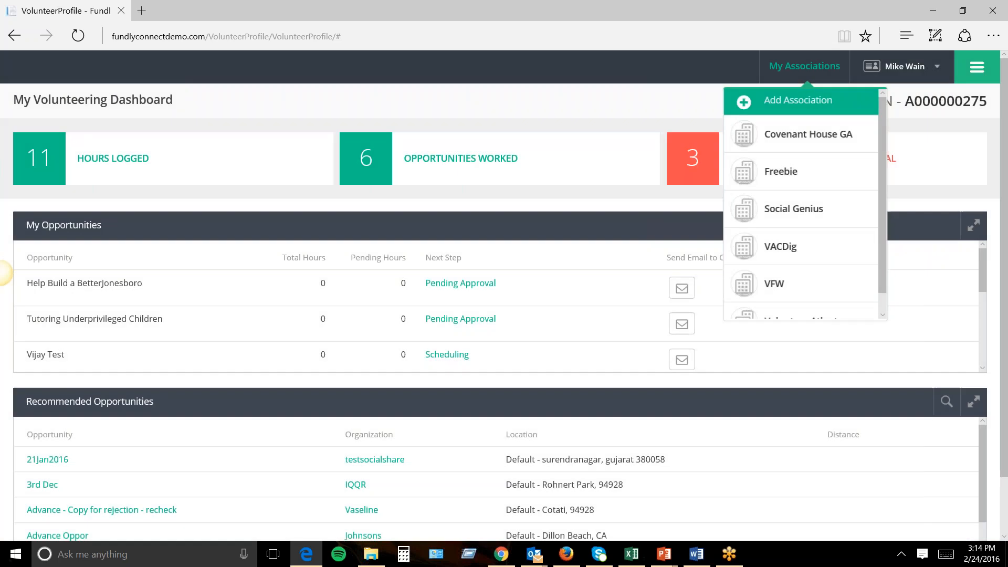
scroll(883, 255, down, 1)
click(777, 261)
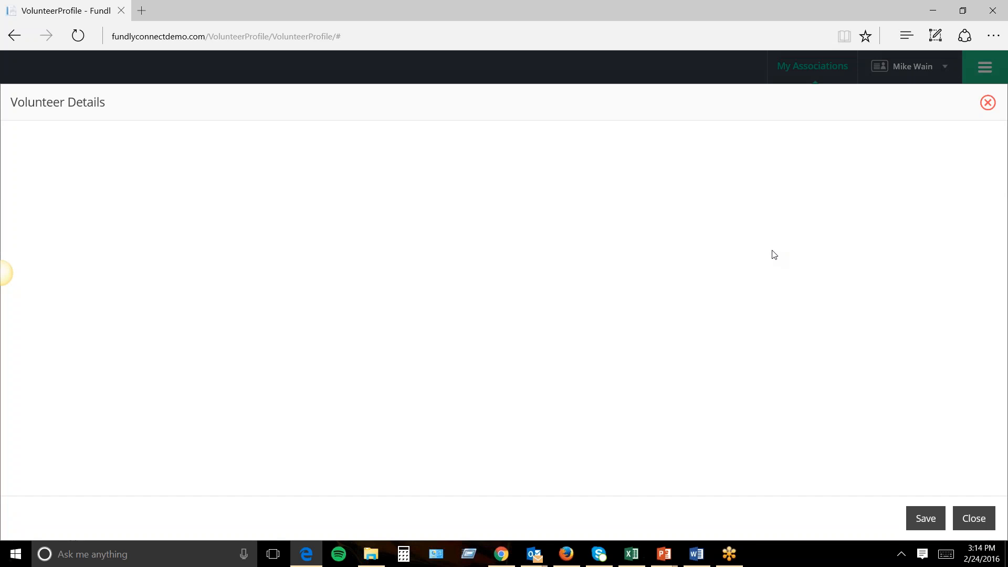
click(987, 109)
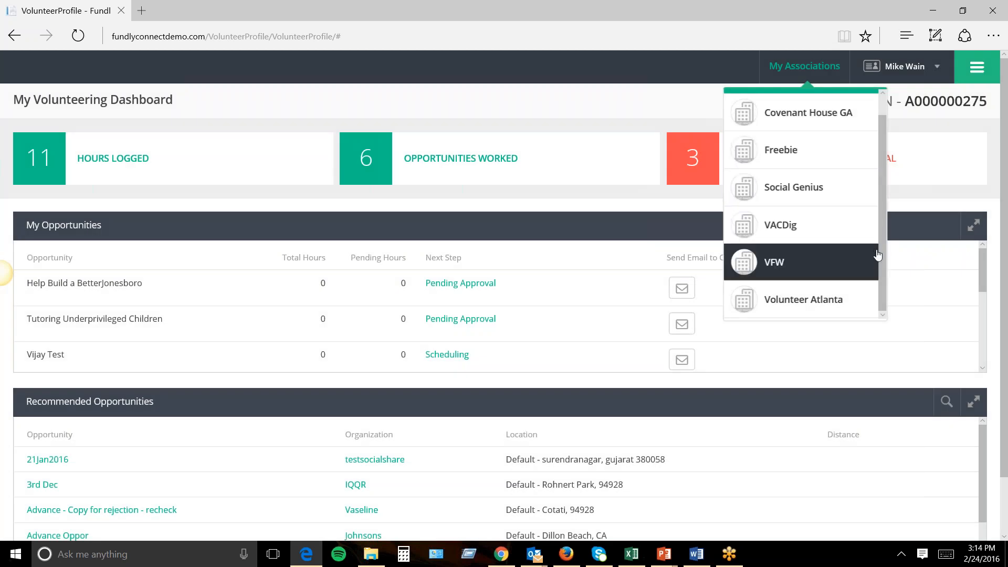
scroll(884, 242, up, 1)
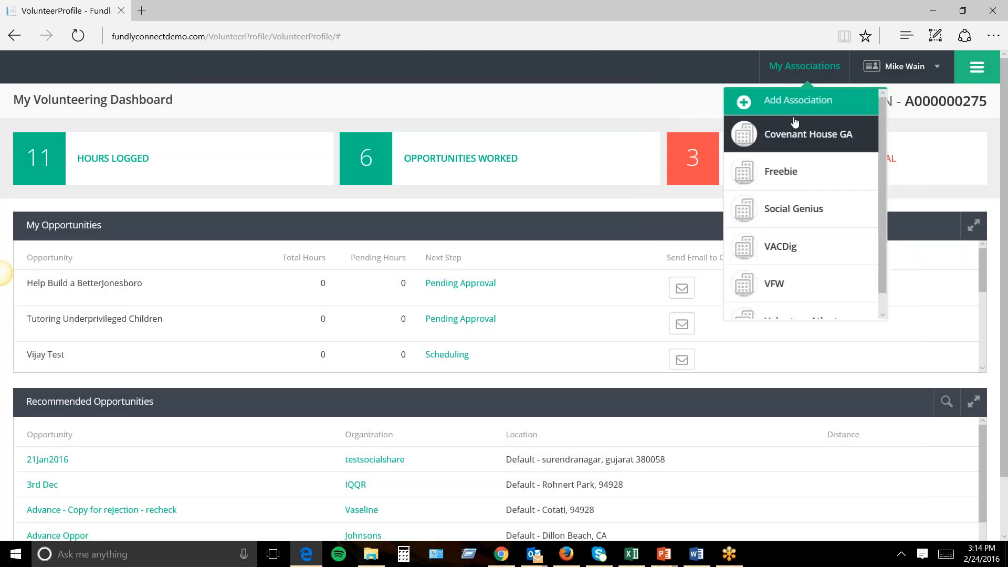
Browse organizations in Add Association, then close it and My Associations without choosing one.
click(765, 112)
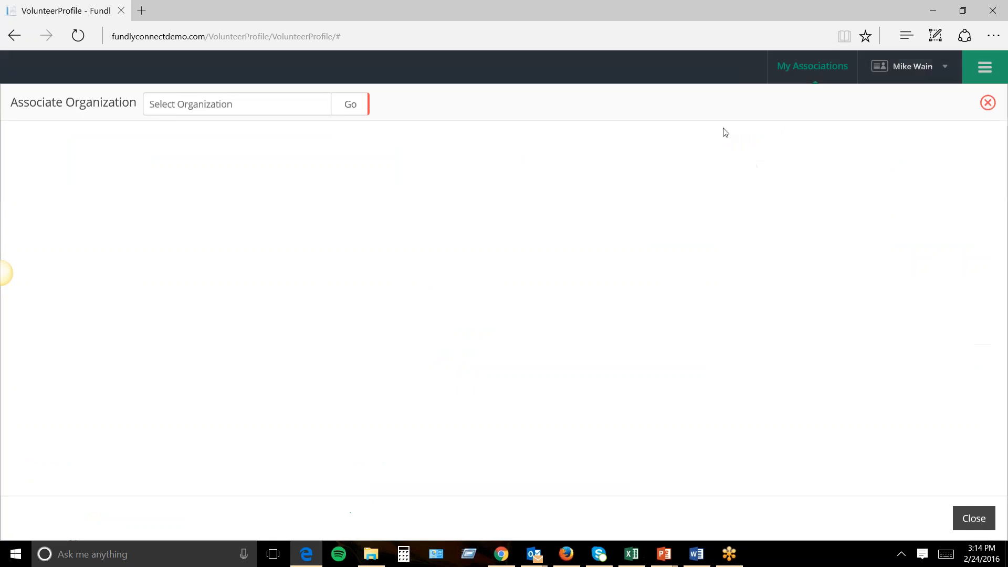
click(293, 107)
click(292, 107)
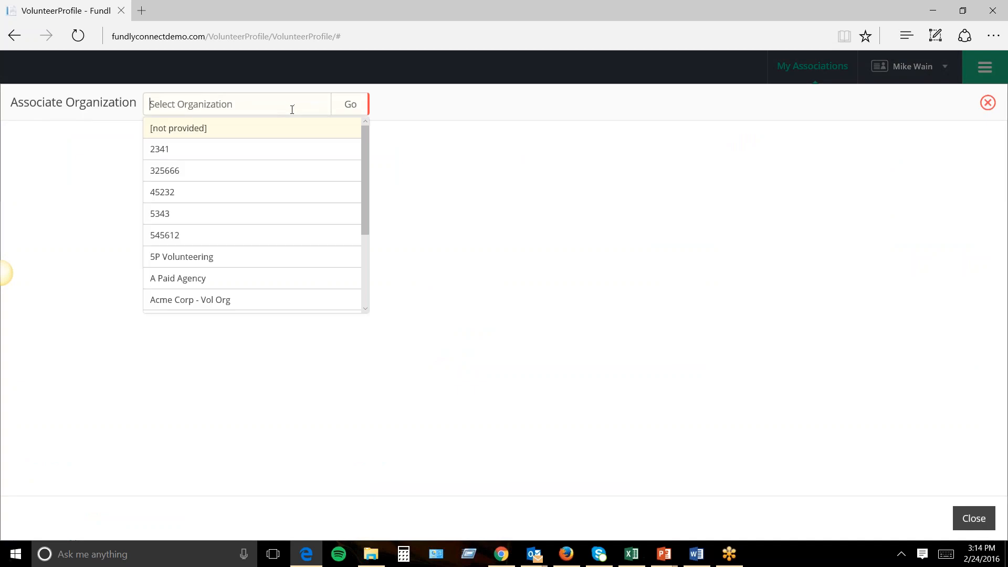
drag(366, 156, 960, 137)
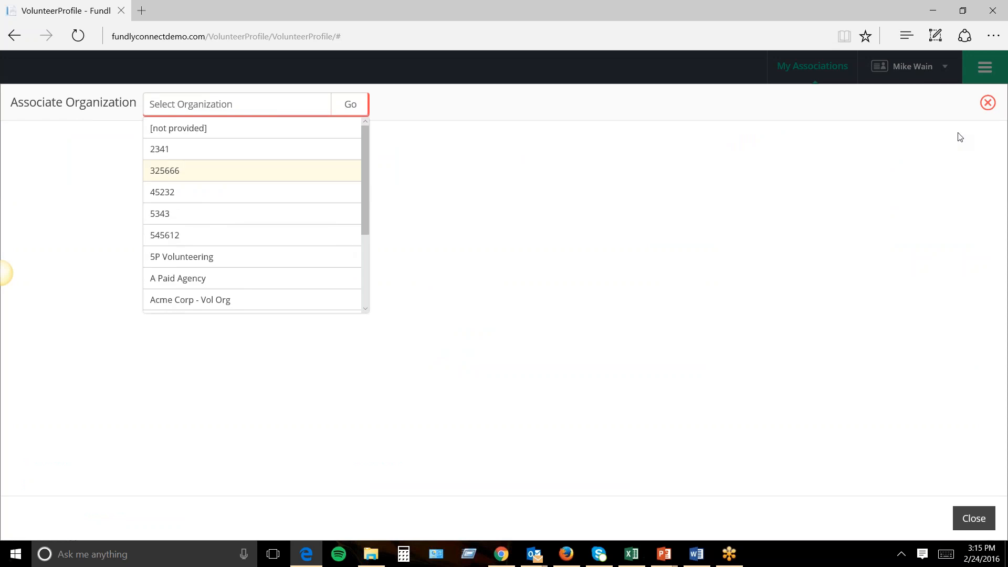
click(988, 104)
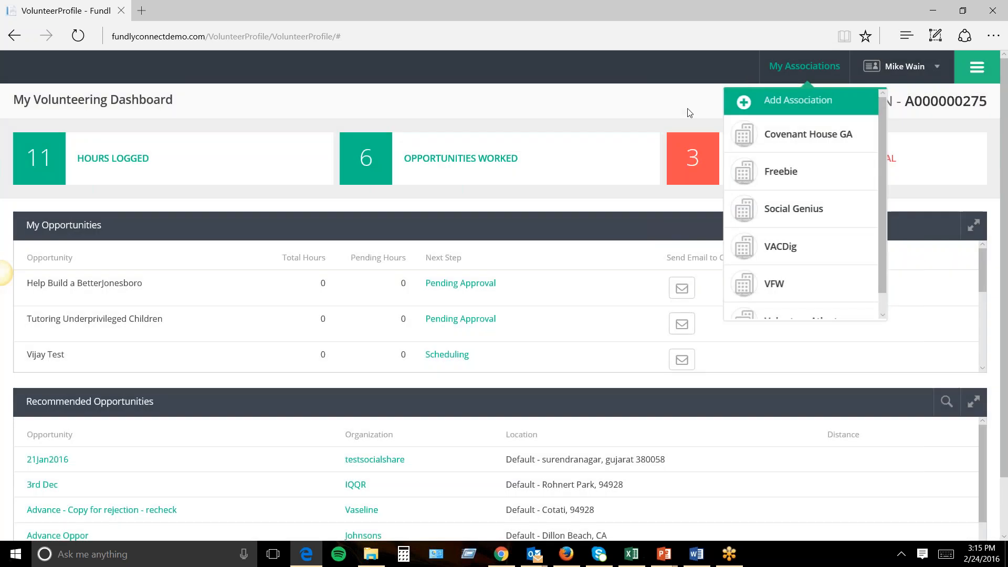
click(756, 109)
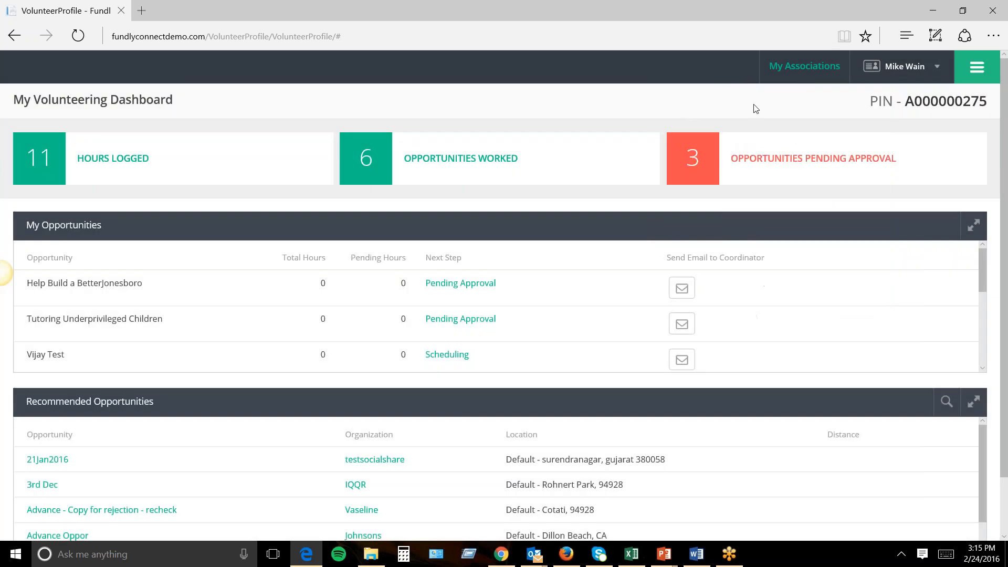
click(963, 76)
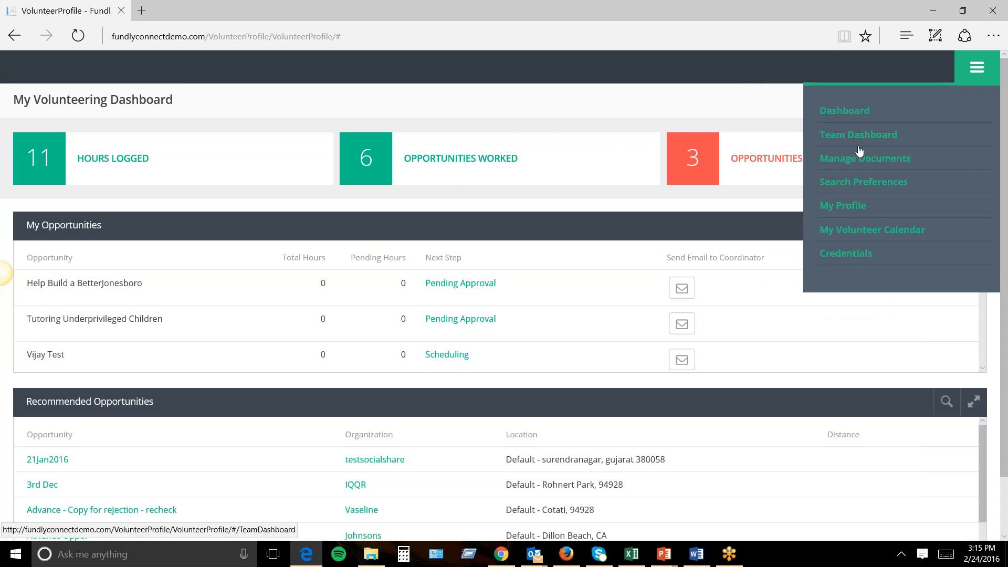
Open the Delta CPAs team dashboard and scroll through its Manage Members list.
click(830, 138)
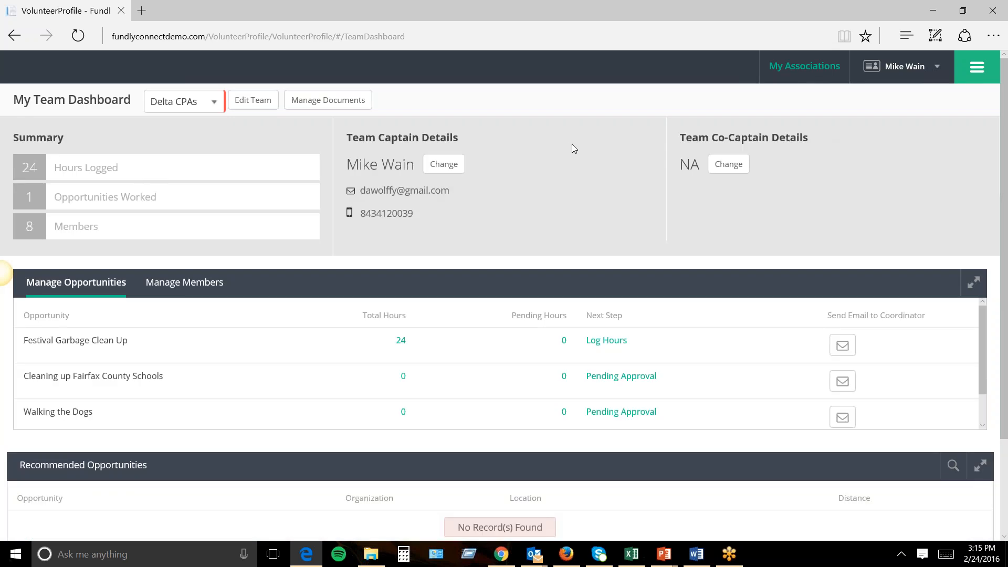
click(198, 105)
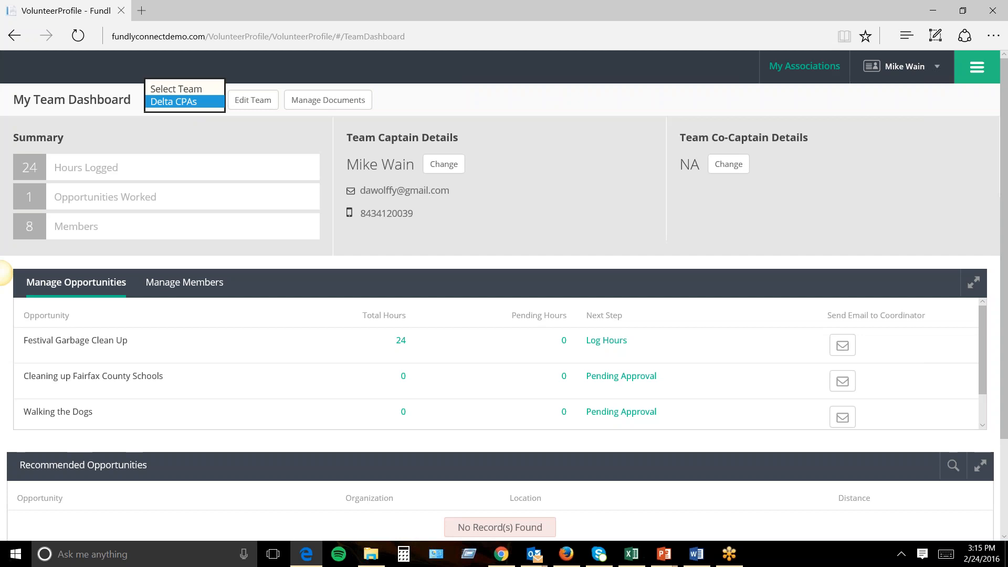
click(178, 102)
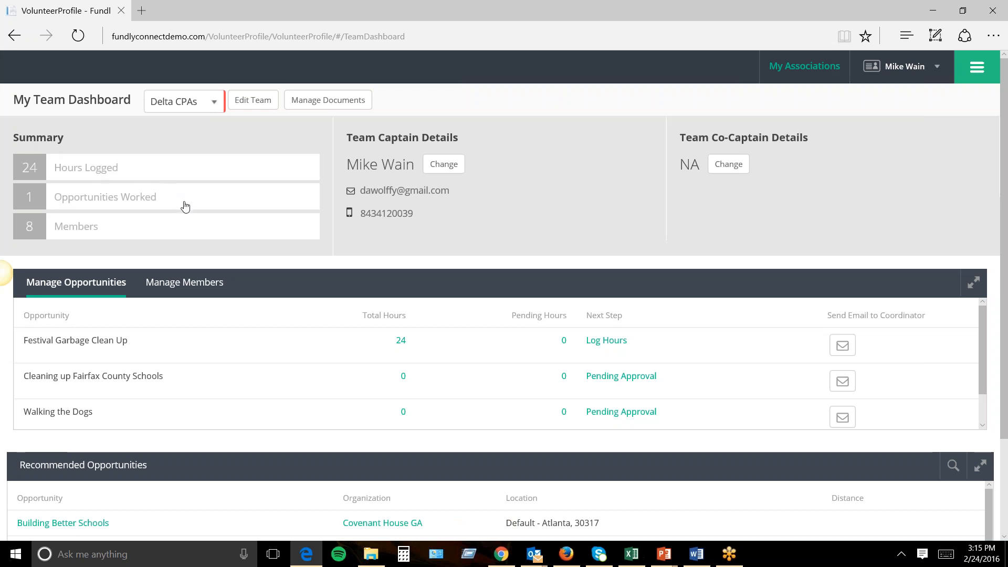
click(183, 284)
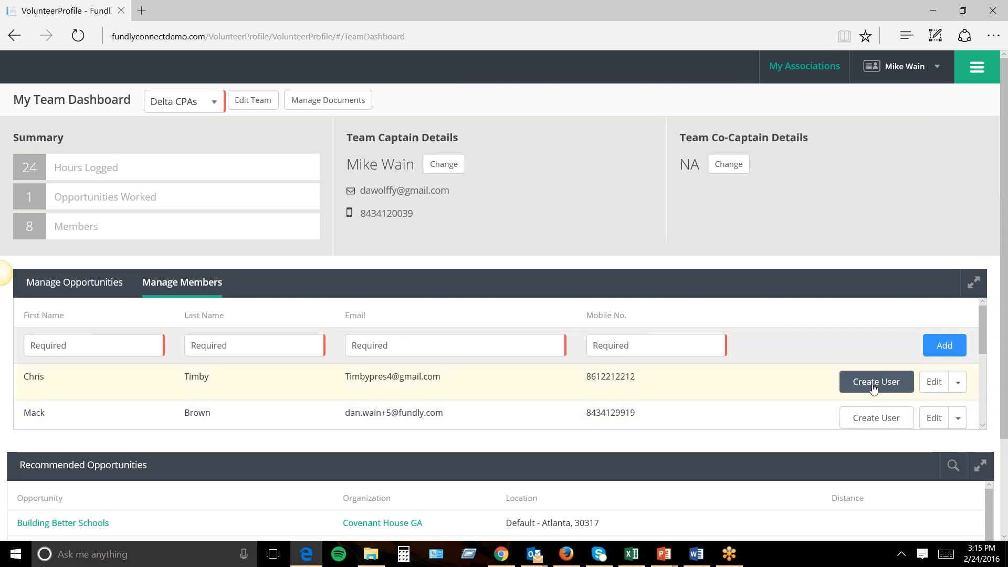
scroll(860, 400, down, 1)
scroll(861, 399, down, 2)
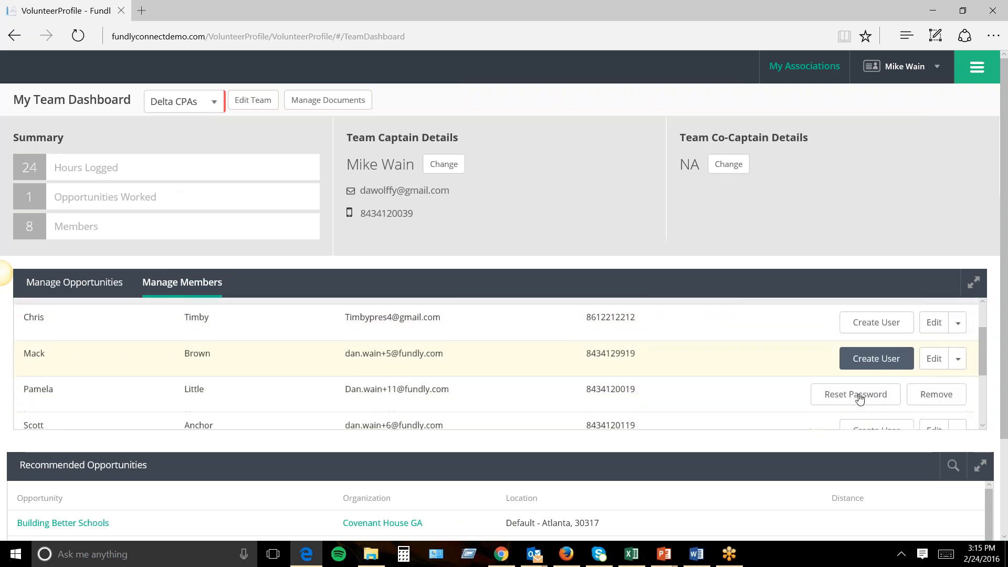
scroll(864, 389, up, 1)
scroll(876, 355, down, 3)
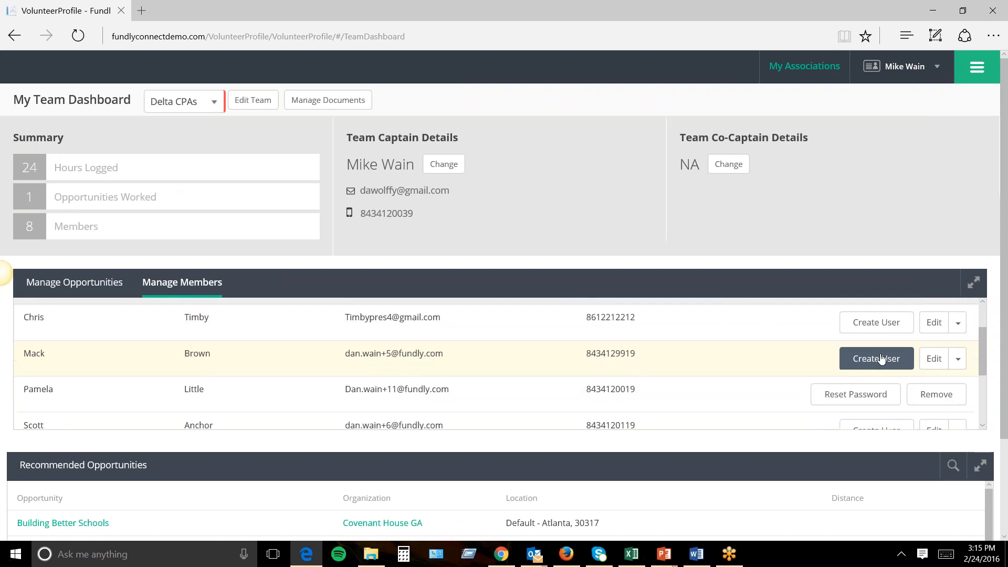
scroll(740, 442, down, 1)
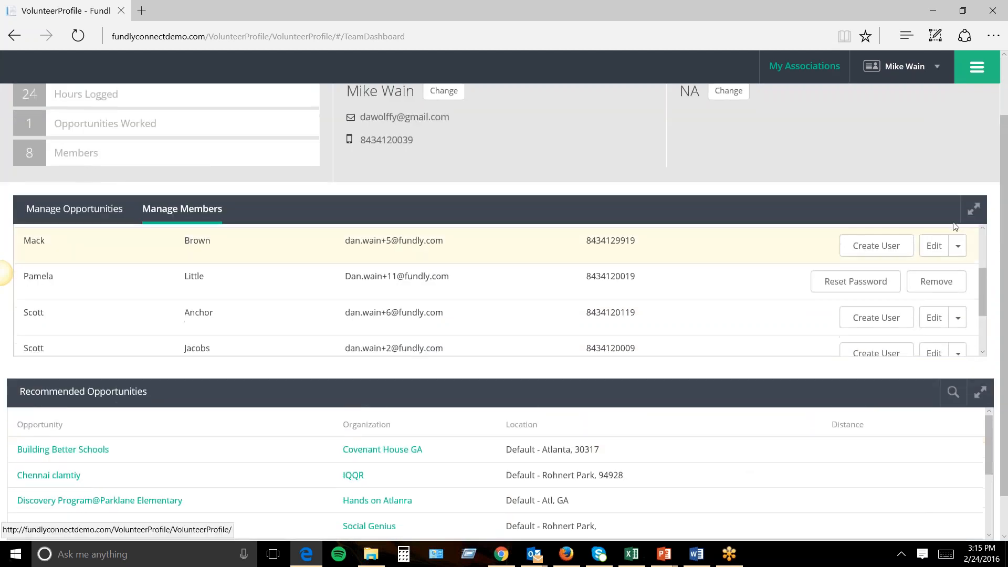
click(976, 71)
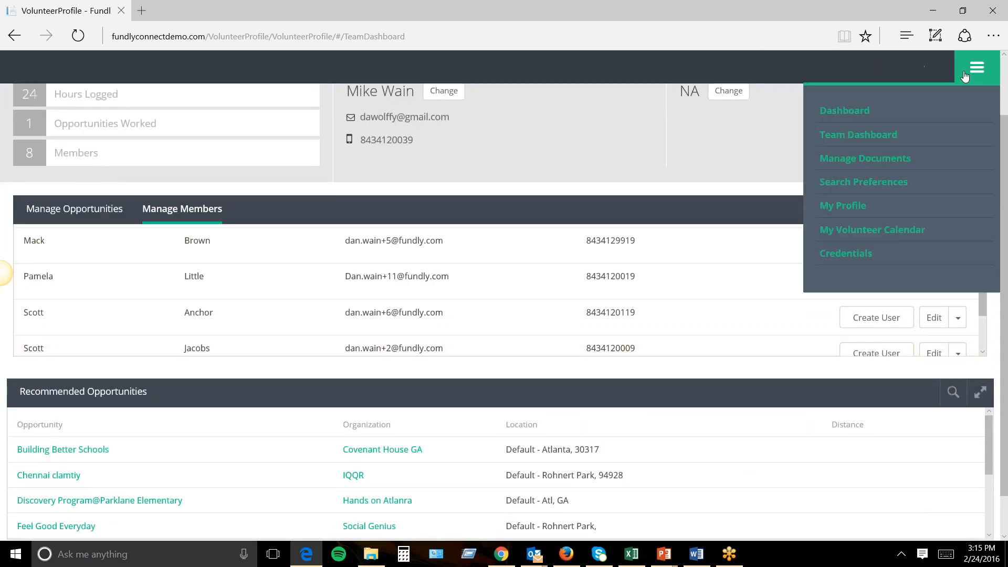
On My Volunteer Calendar with All opportunities, start logging hours for the Festival Garbage Clean Up shift.
click(867, 229)
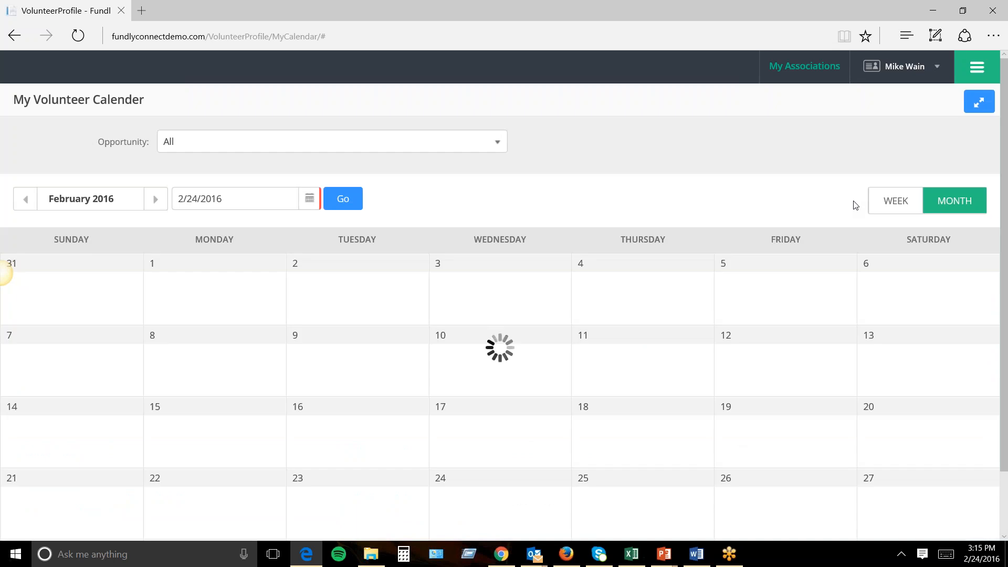
scroll(641, 306, down, 2)
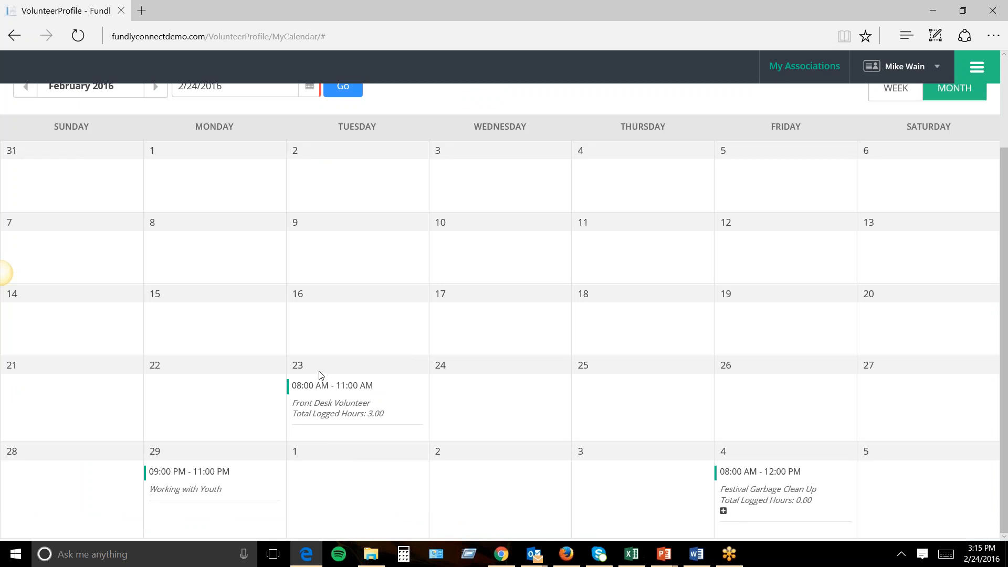
scroll(634, 446, up, 2)
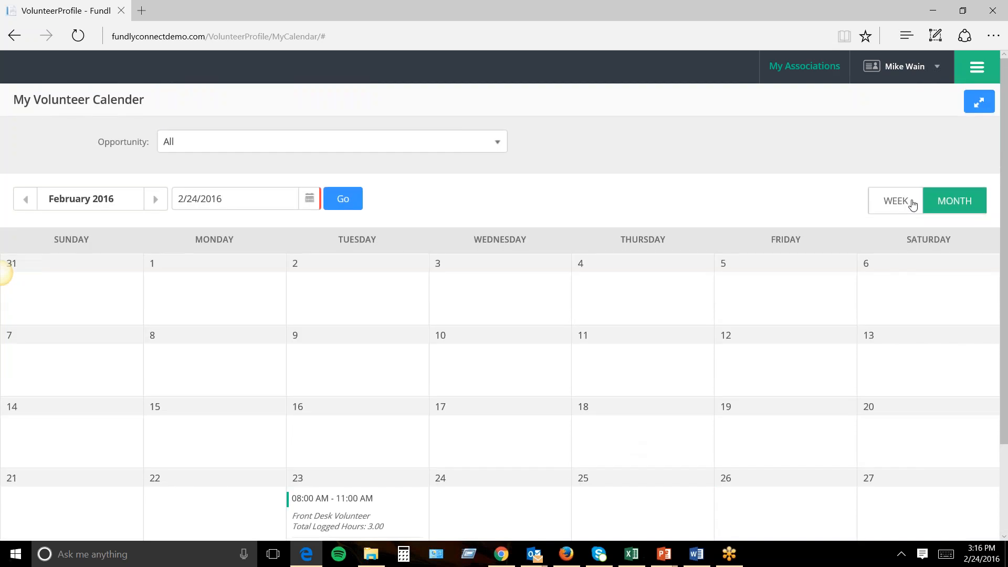
click(462, 138)
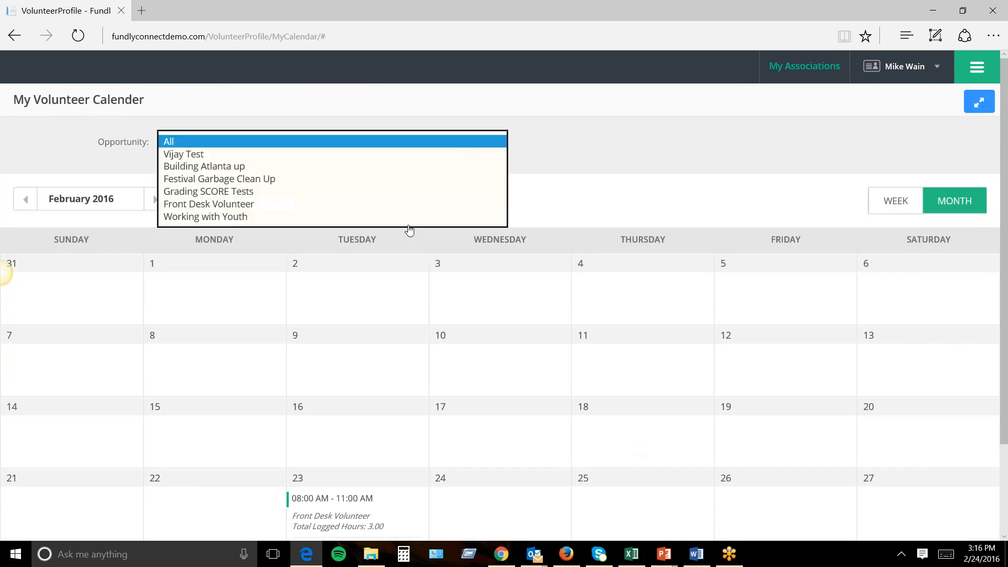
click(645, 226)
scroll(645, 226, down, 2)
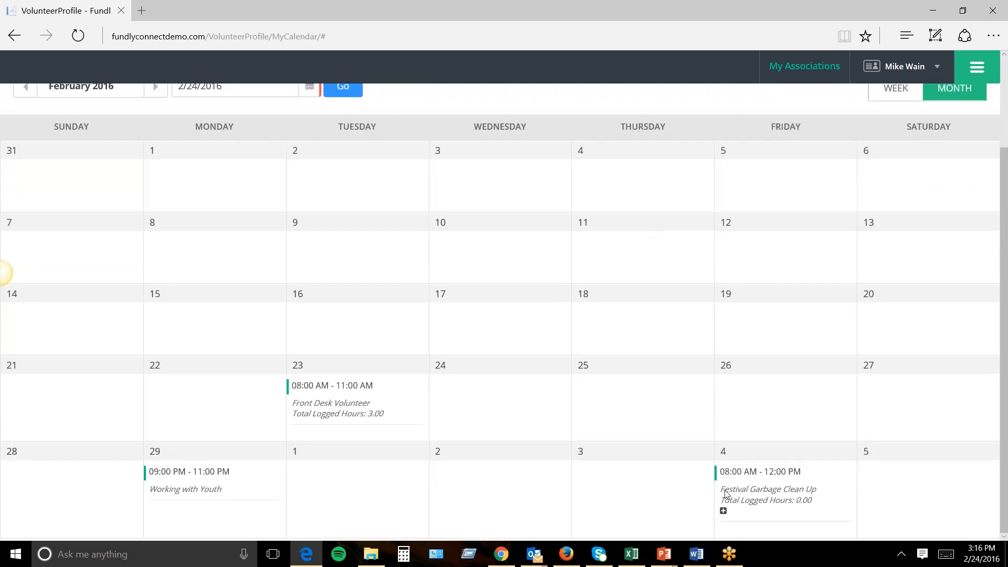
click(724, 511)
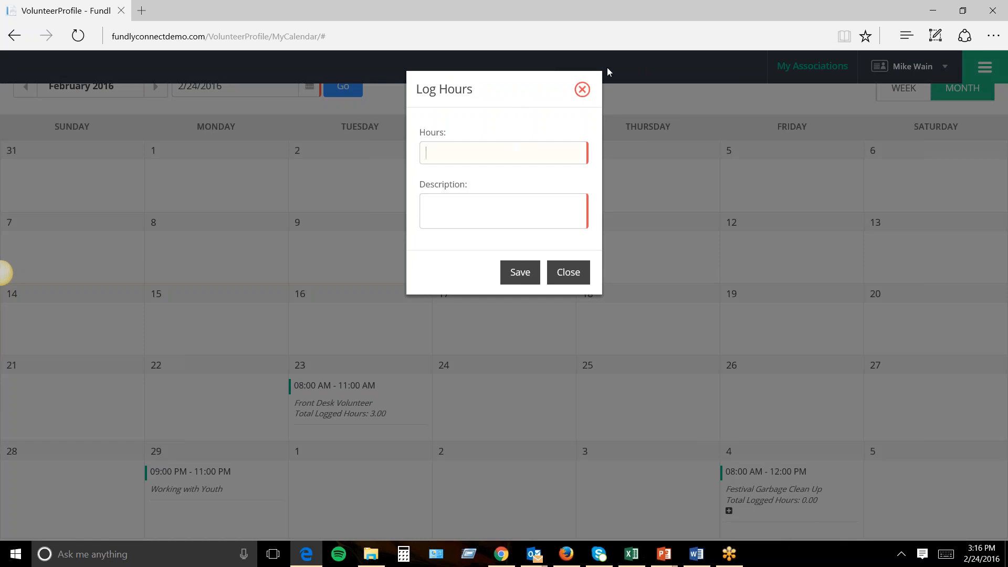
Close the Log Hours form without logging anything and return to the calendar top.
click(583, 92)
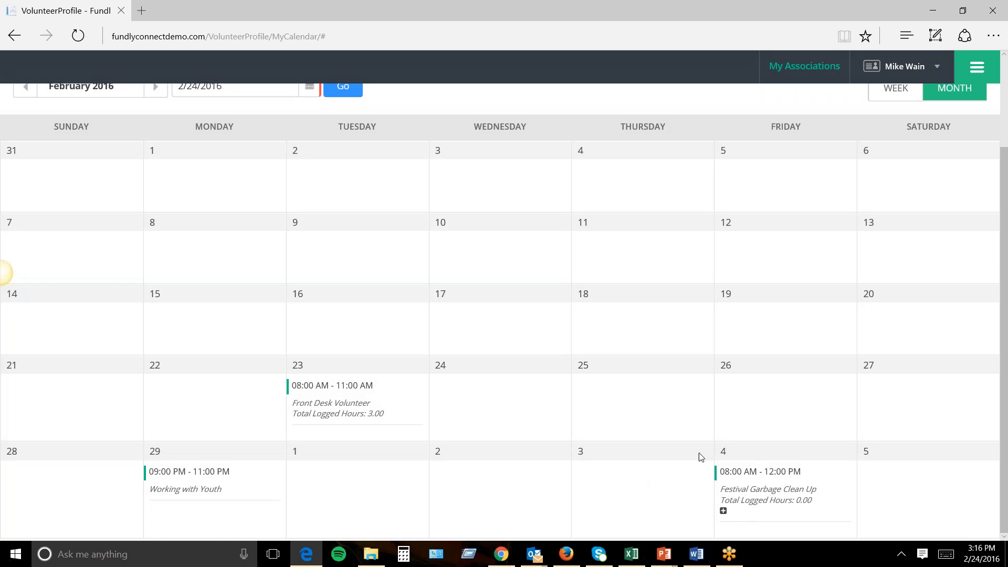
scroll(653, 412, up, 3)
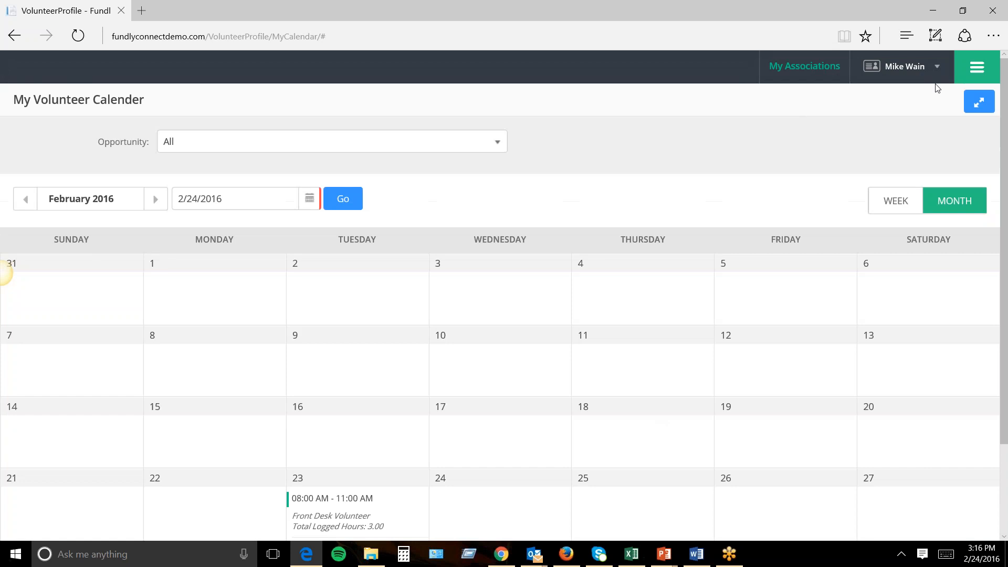
Compare the Firefox partner opportunities page with the Edge calendar, then log out of the volunteer account.
click(567, 554)
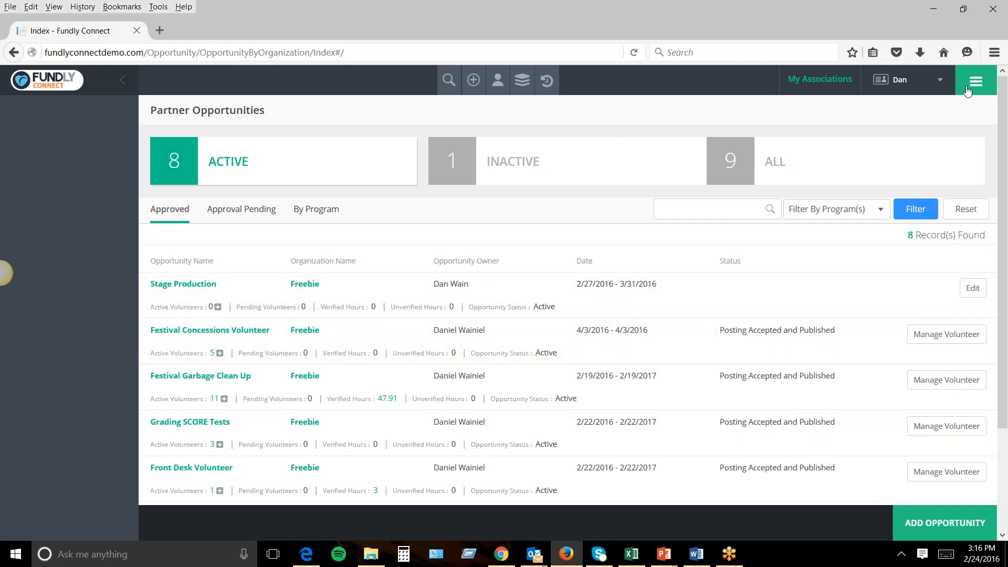
click(564, 558)
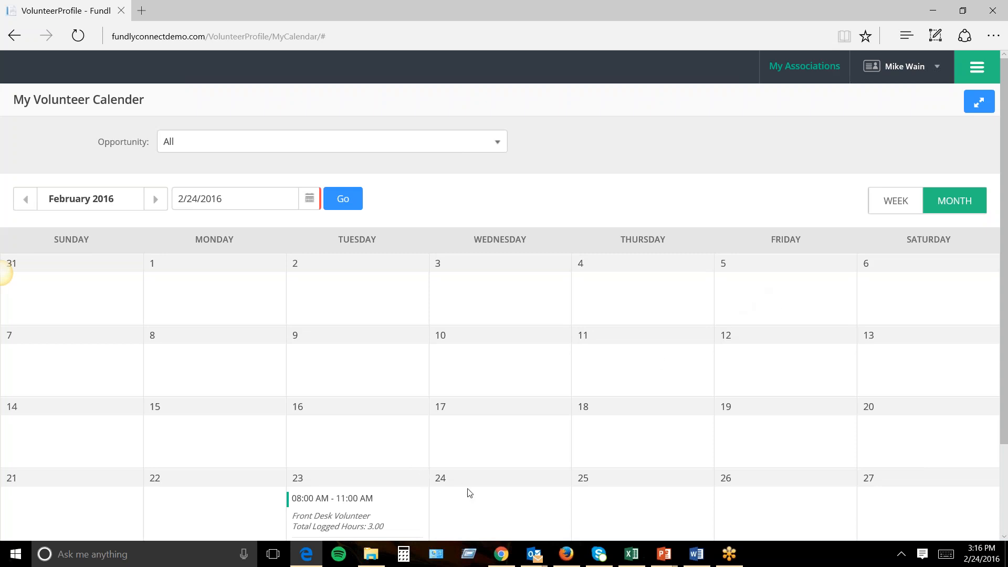
click(567, 554)
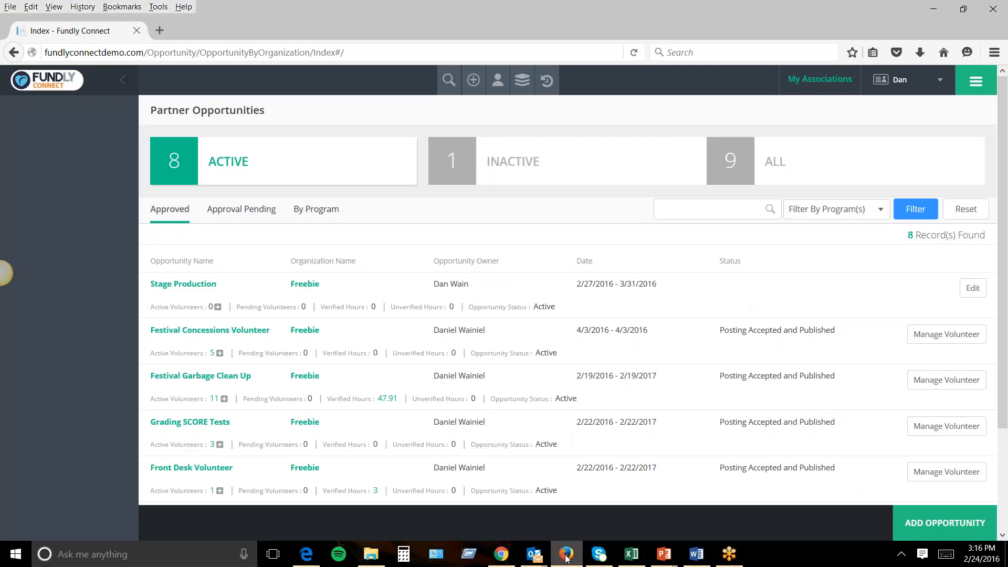
click(314, 558)
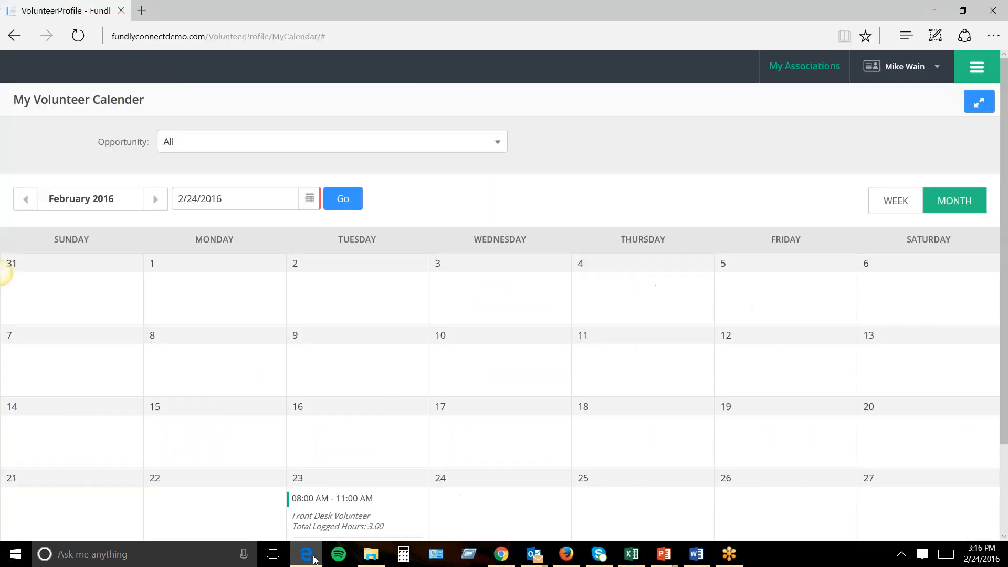
click(938, 71)
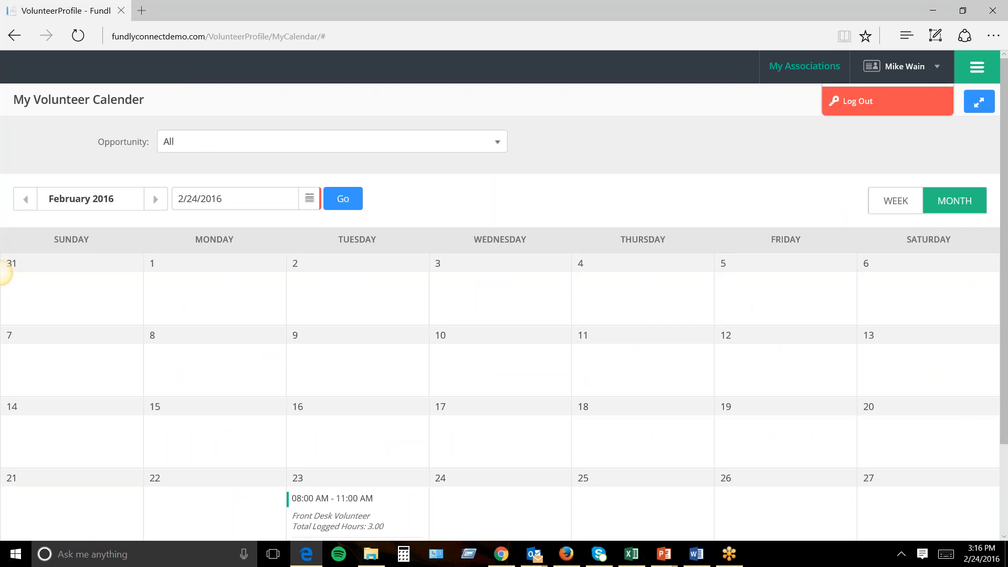
click(878, 101)
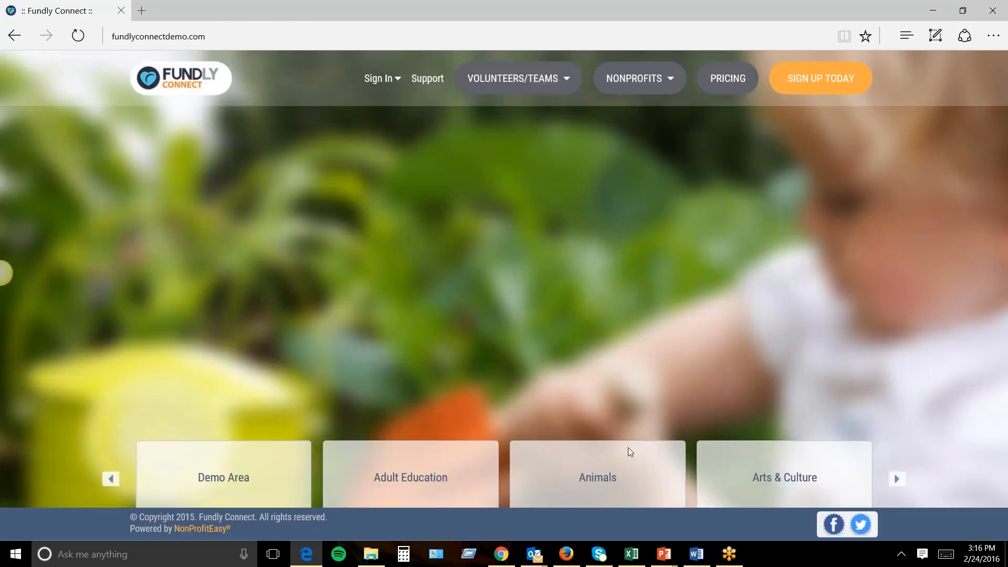
From the admin module in Chrome, start a new advanced volunteer opportunity.
click(495, 550)
scroll(516, 308, up, 3)
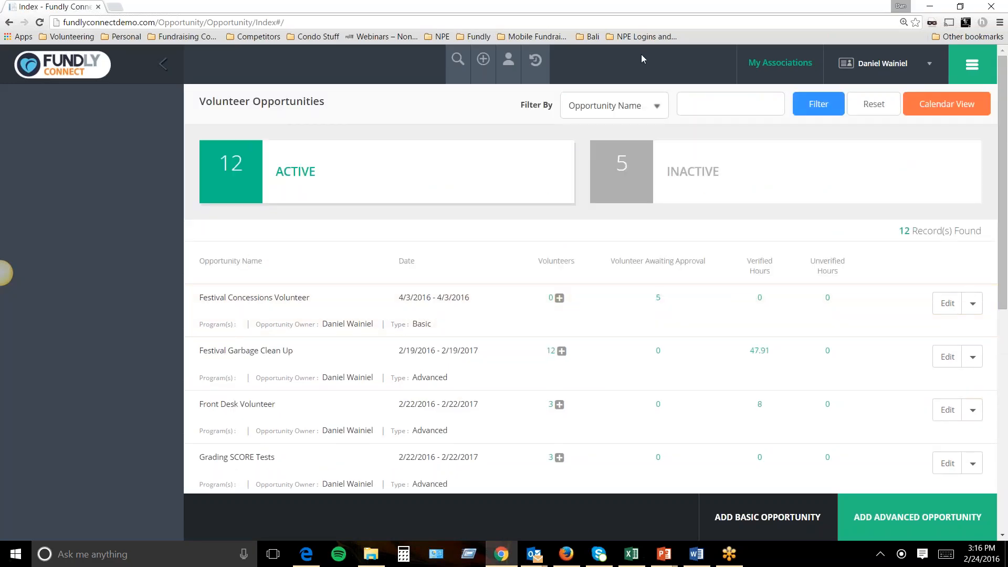
click(966, 65)
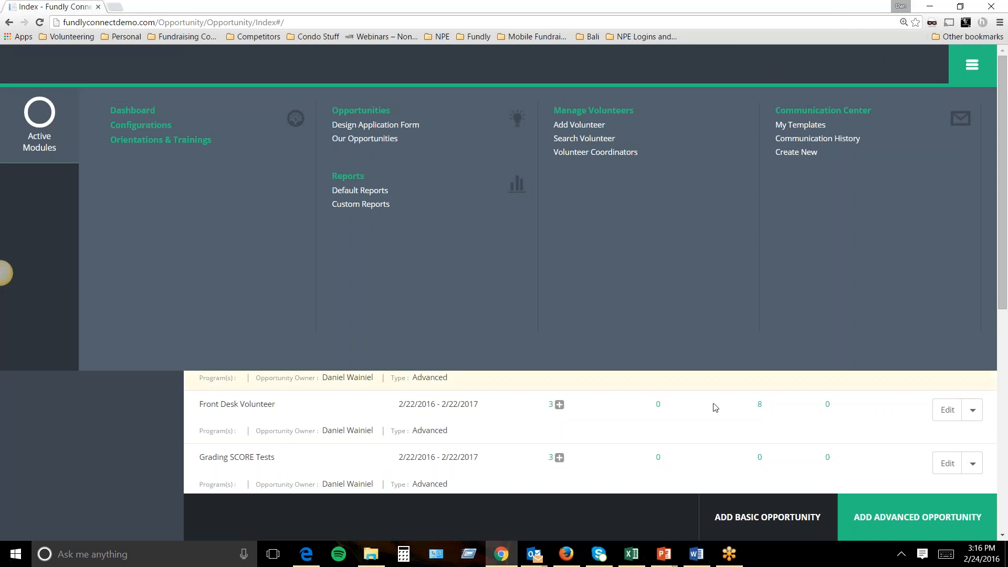
click(883, 517)
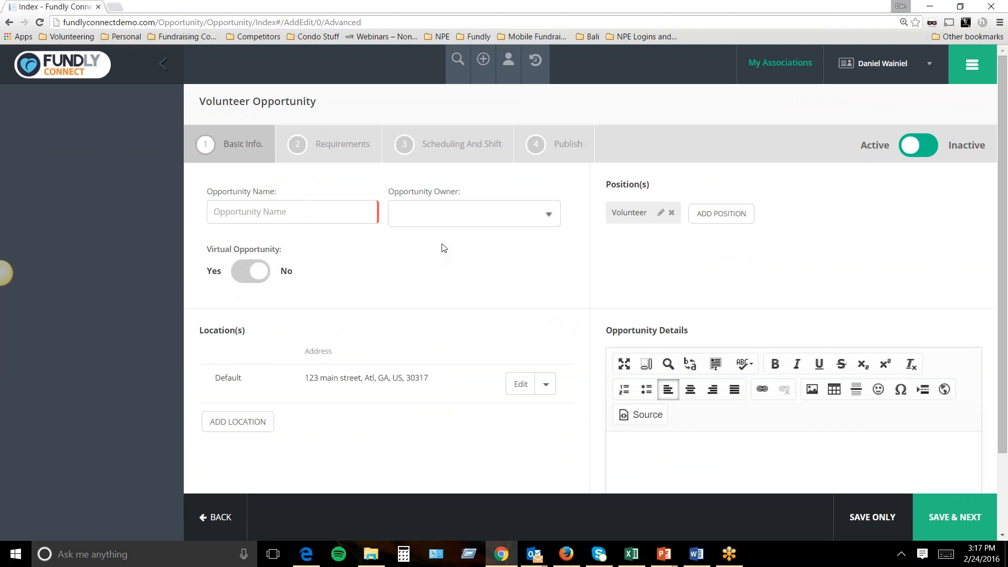
Name the opportunity 'Mentoring underprivileged children' and set its owner to Me.
click(336, 221)
text(Mentoring underprivildged c)
key(BackSpace)
key(BackSpace)
key(BackSpace)
key(BackSpace)
key(BackSpace)
key(BackSpace)
text(ged c)
key(BackSpace)
key(BackSpace)
key(BackSpace)
key(BackSpace)
key(BackSpace)
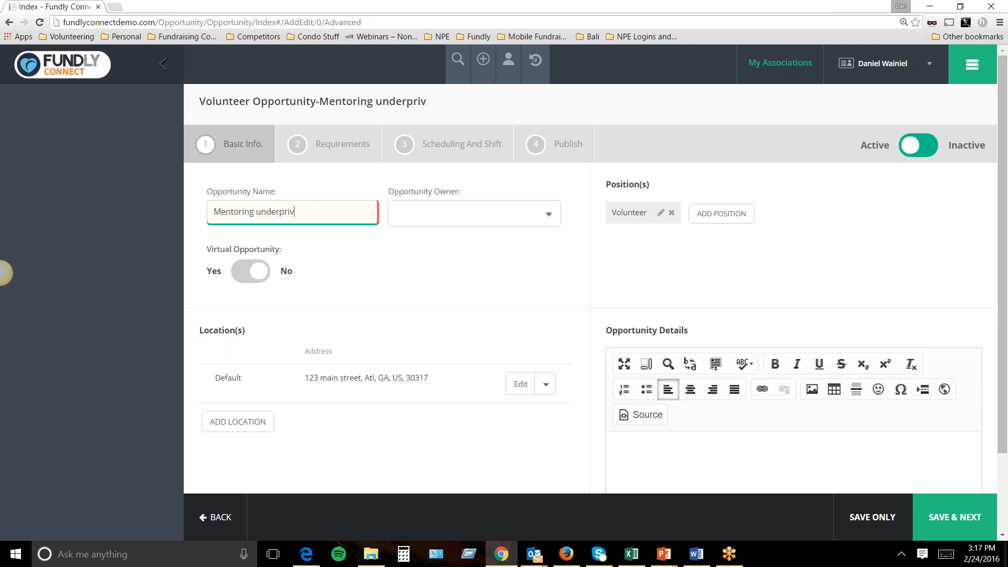
text(iledged)
key(BackSpace)
key(BackSpace)
key(BackSpace)
key(BackSpace)
key(BackSpace)
text(eged children)
click(486, 218)
click(442, 242)
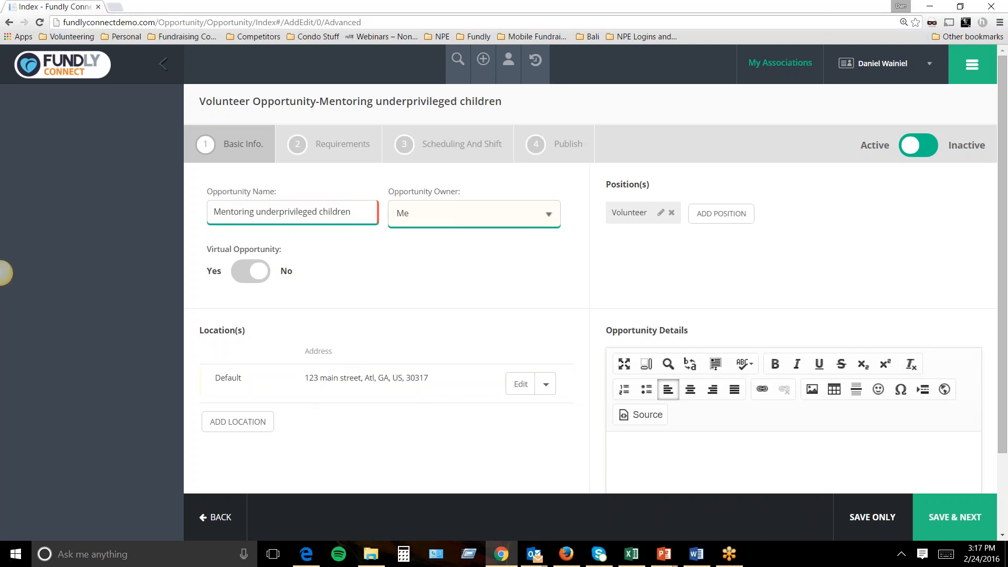
Add and save a New Site HQ location at 123 Main Street, Forest Park, Georgia.
click(251, 428)
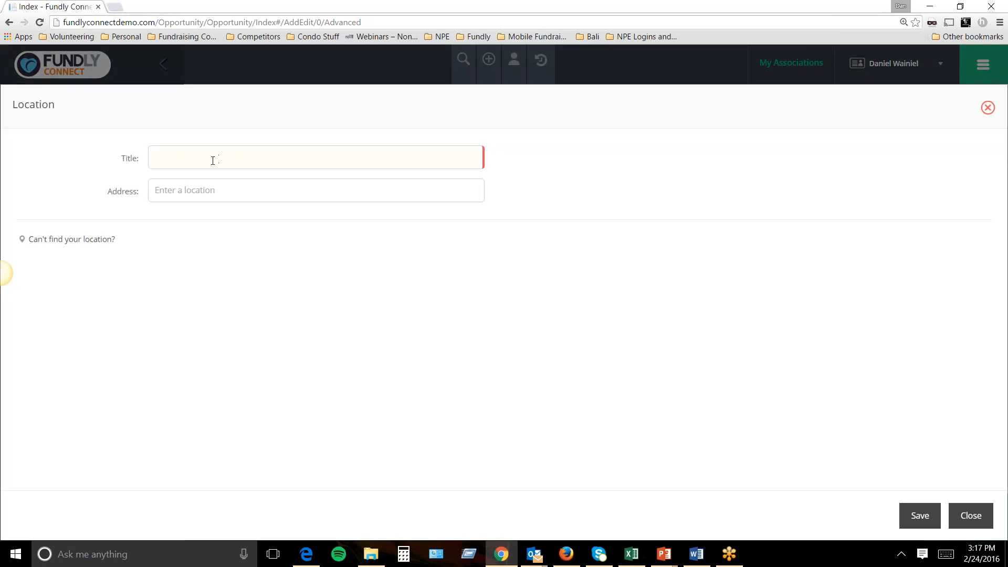
text(New Site)
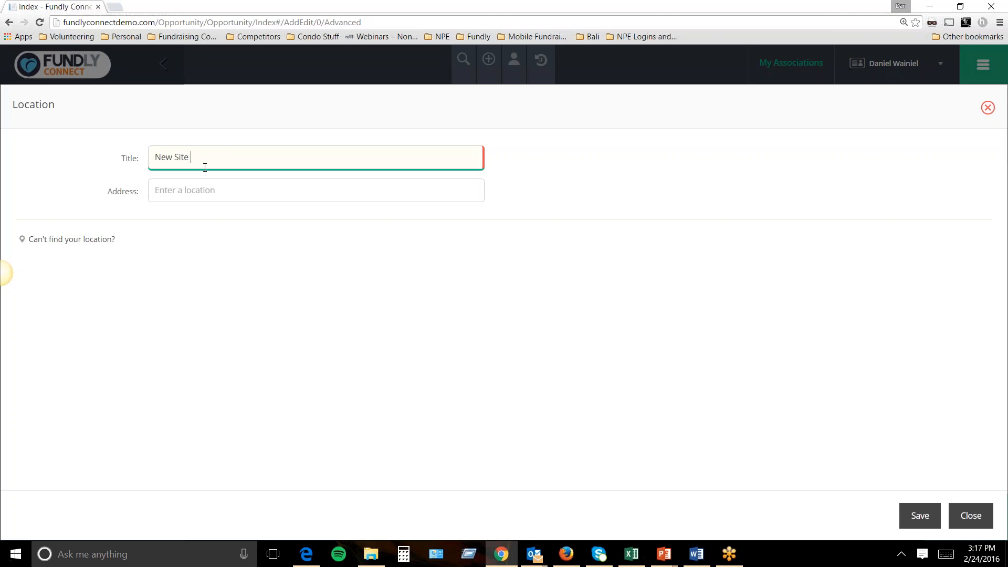
text(123 main st)
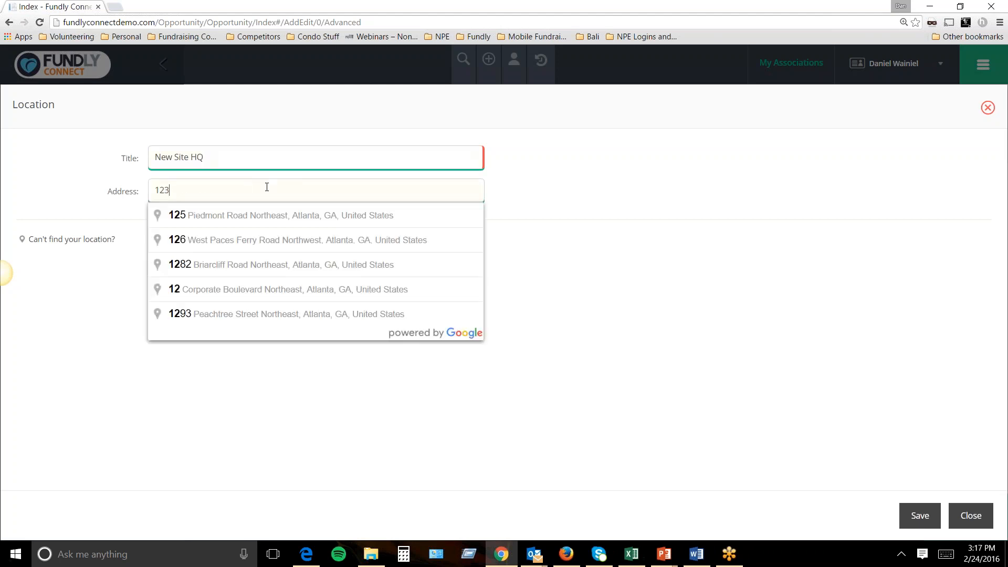
click(247, 218)
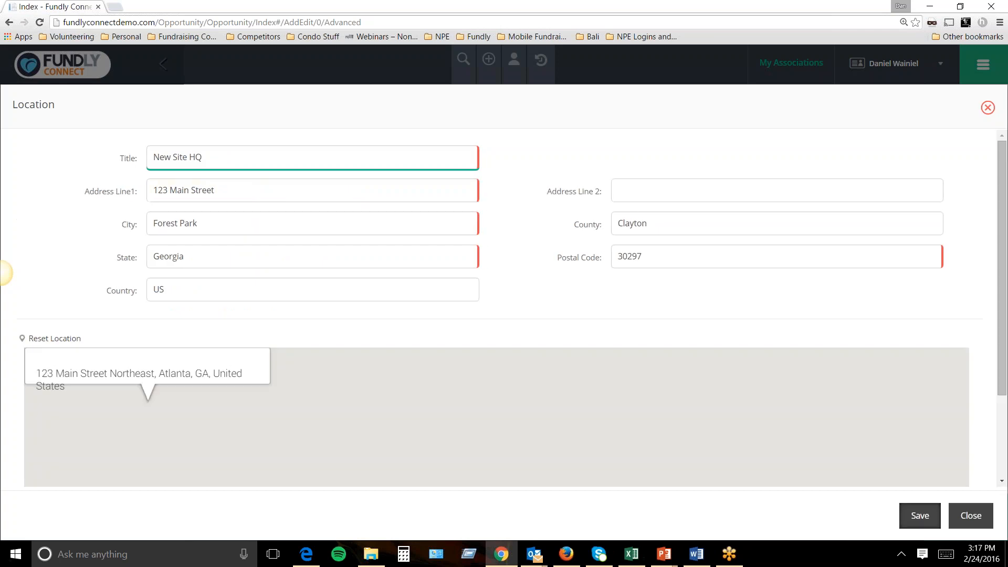
click(921, 516)
scroll(734, 366, down, 2)
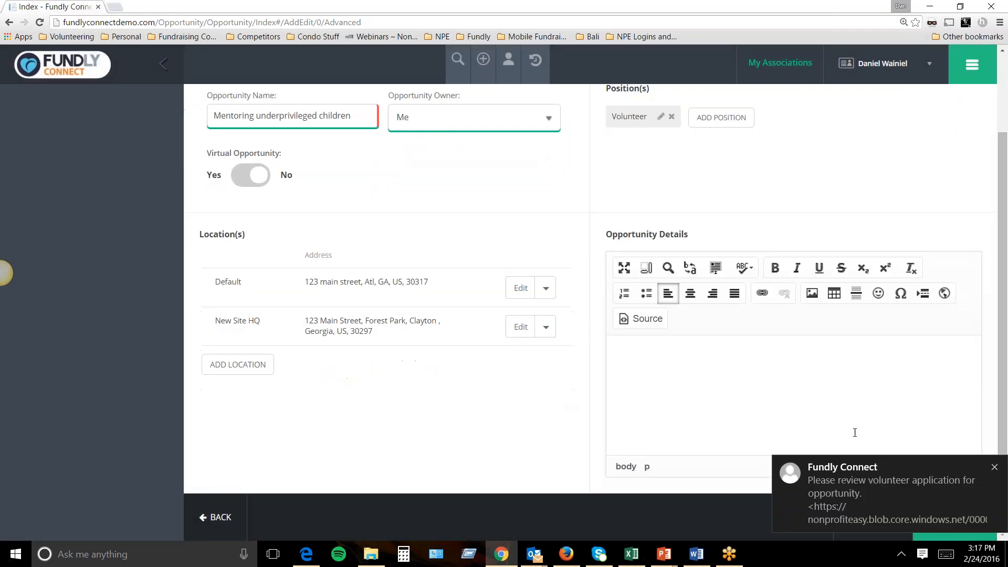
Read the volunteer application review email in a maximized Outlook window, then close it.
click(933, 483)
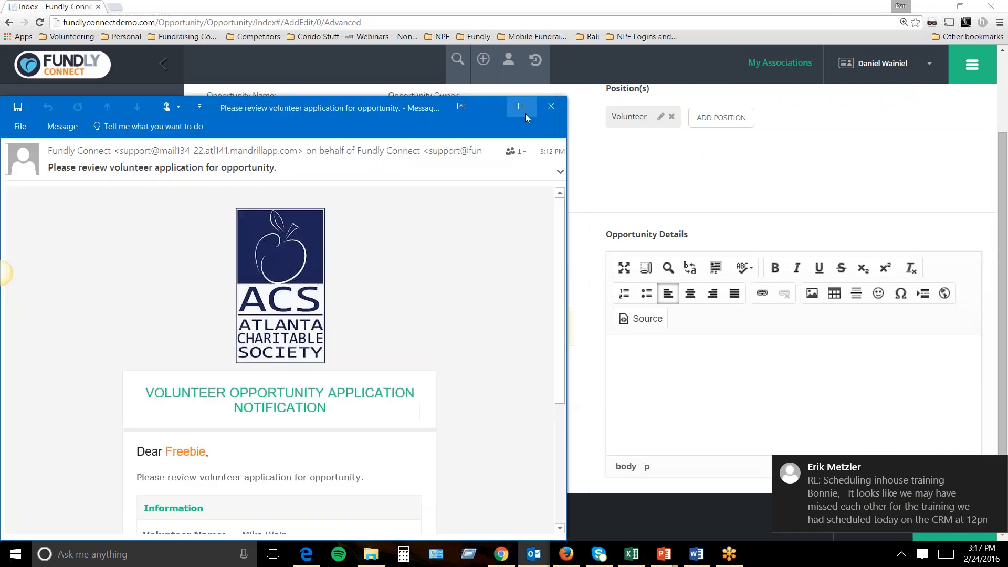
click(522, 108)
scroll(560, 207, down, 2)
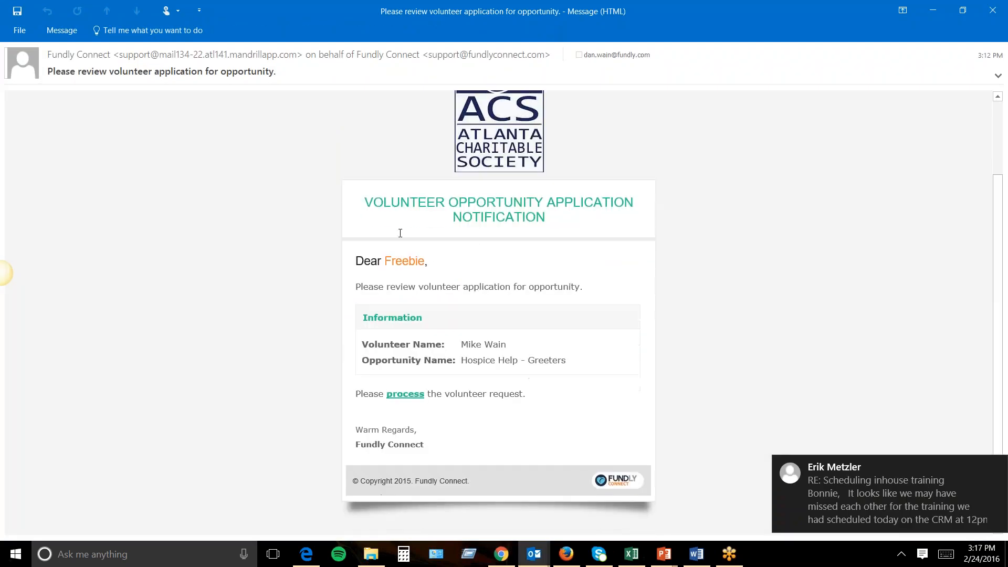
drag(357, 260, 518, 346)
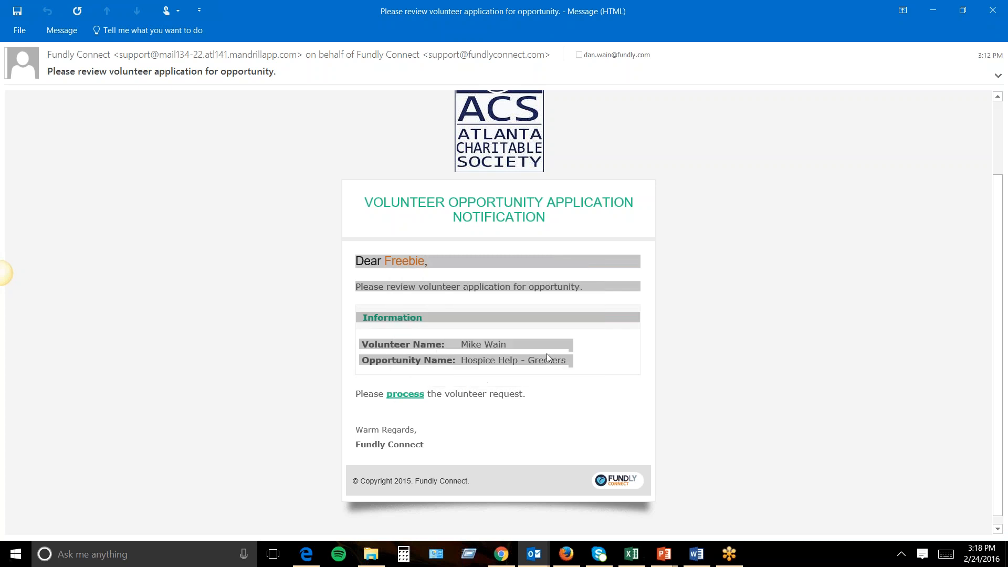
click(435, 361)
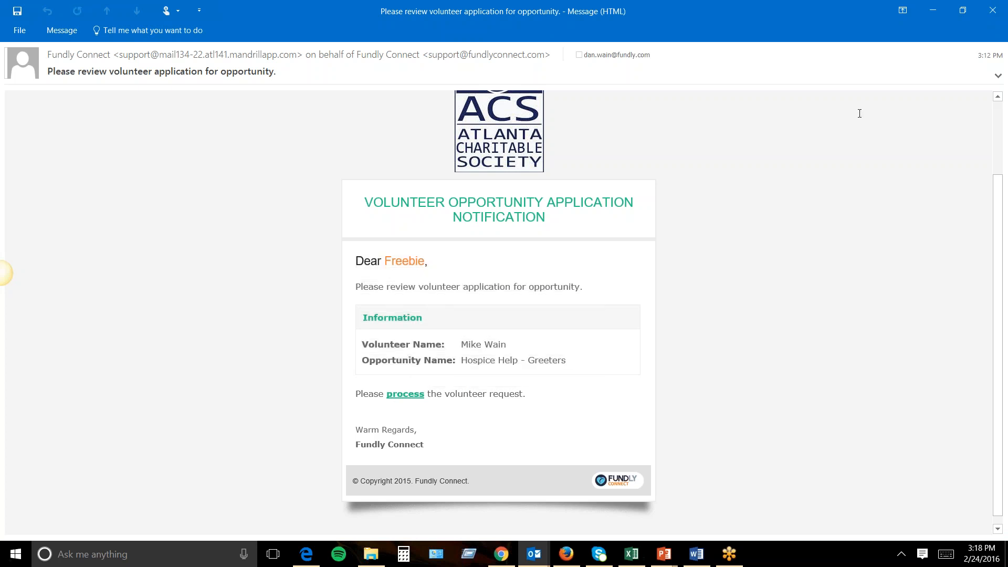
click(982, 17)
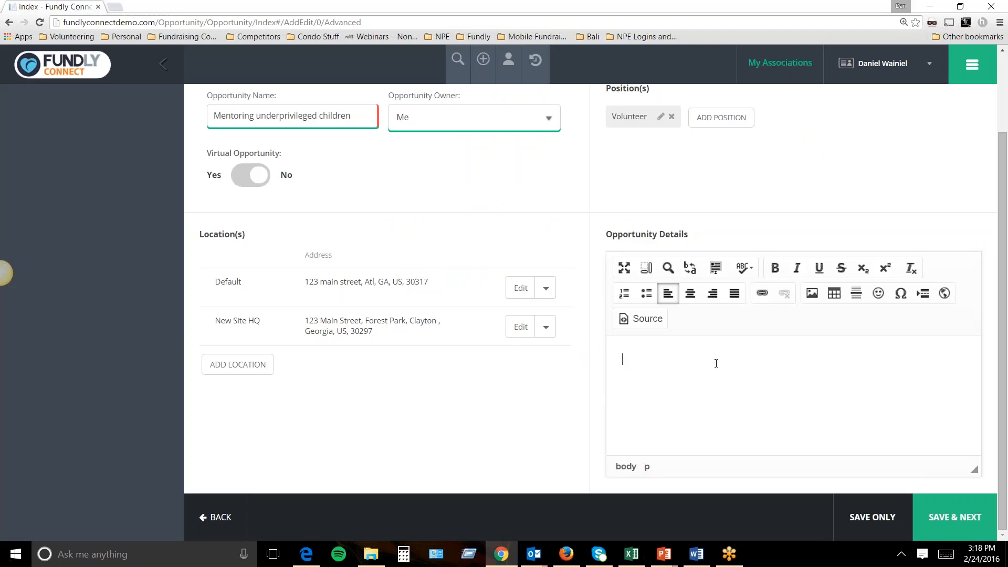
Enter 'Help!' as the opportunity details and save the basic info.
text(Help!)
scroll(718, 337, up, 2)
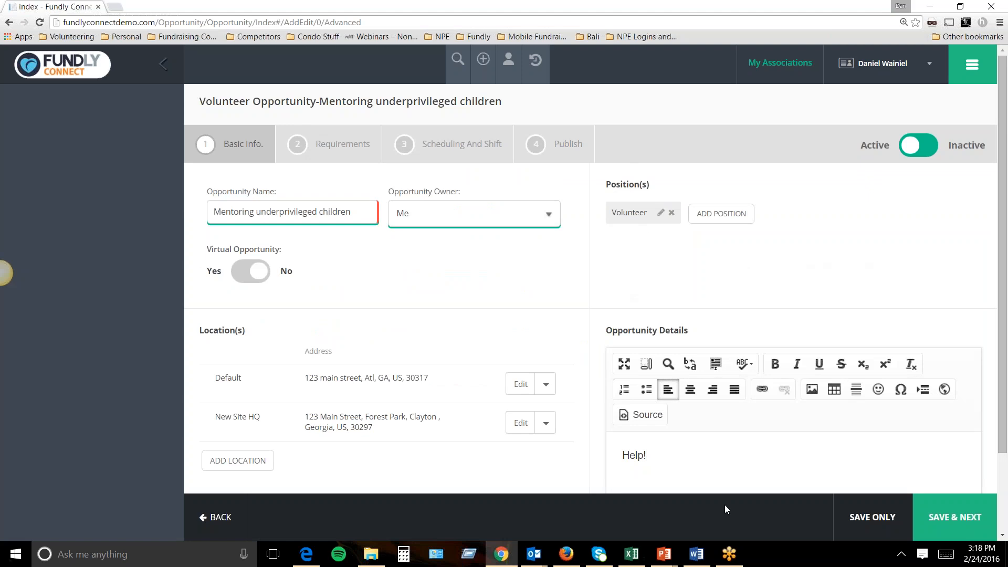
click(945, 528)
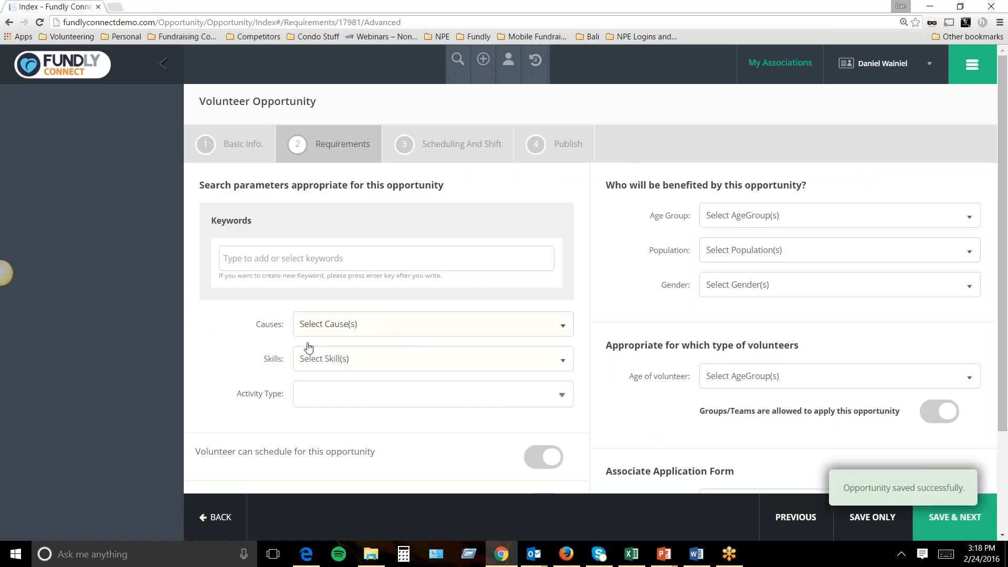
Select Health & Wellness as the opportunity's cause.
click(335, 331)
scroll(322, 475, down, 3)
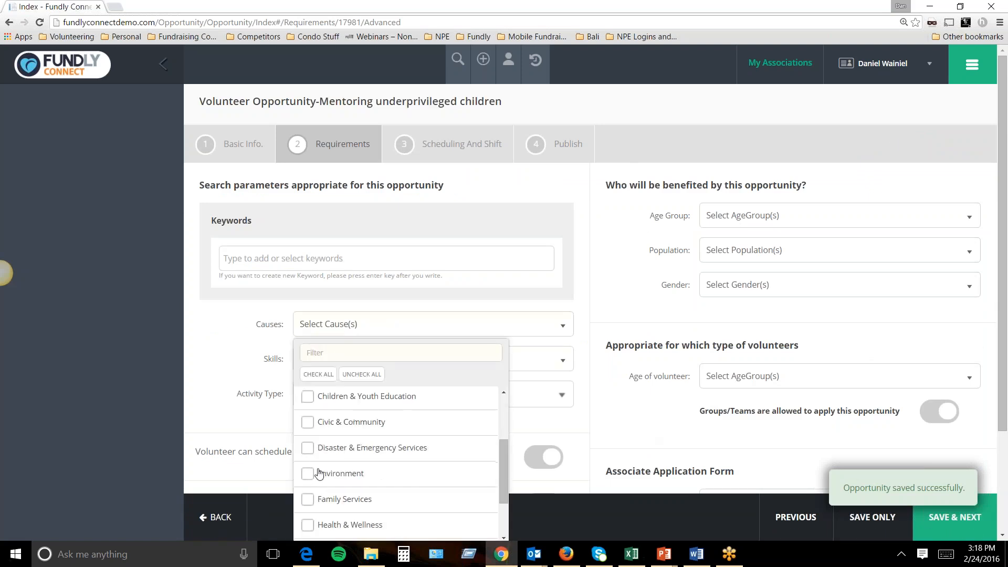
click(309, 473)
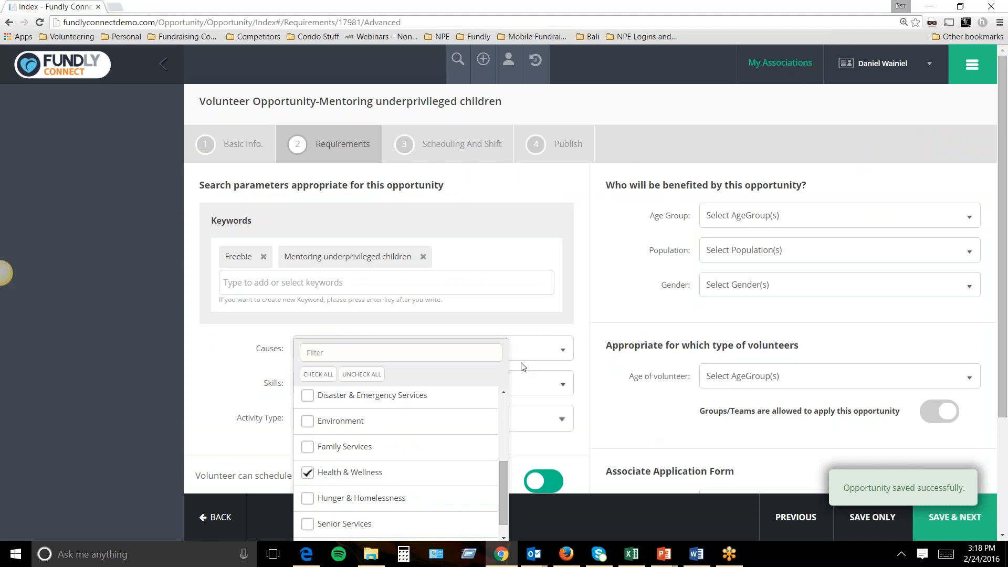
click(591, 332)
Turn off volunteer self-scheduling and hour-logging, then save the requirements.
scroll(589, 347, down, 2)
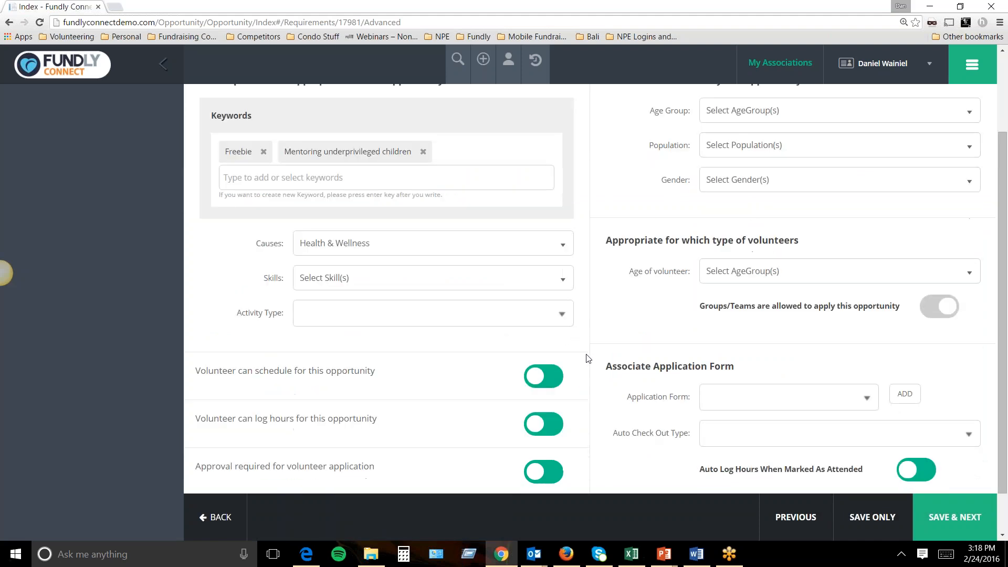
scroll(589, 358, down, 1)
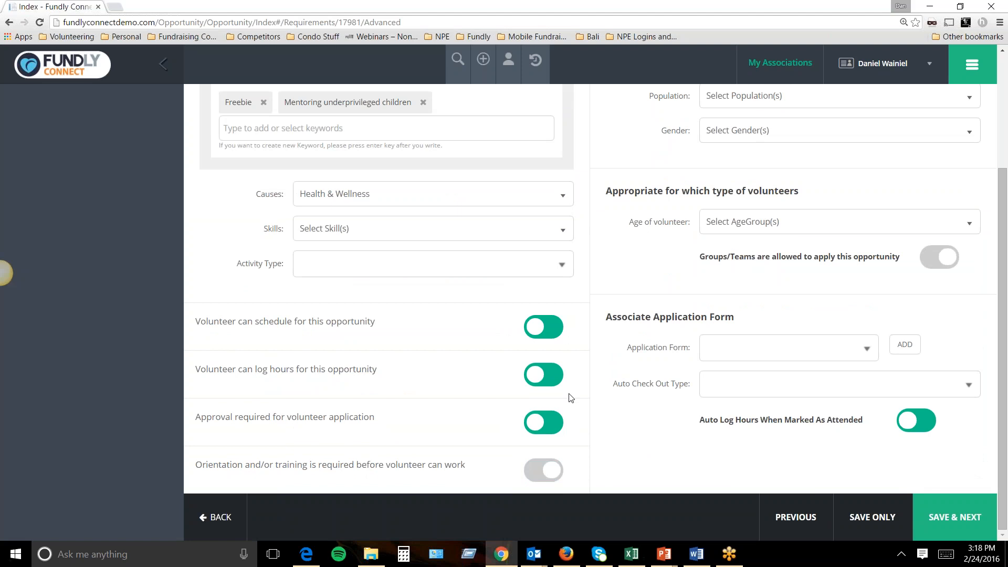
scroll(537, 398, up, 1)
scroll(538, 400, down, 1)
click(546, 375)
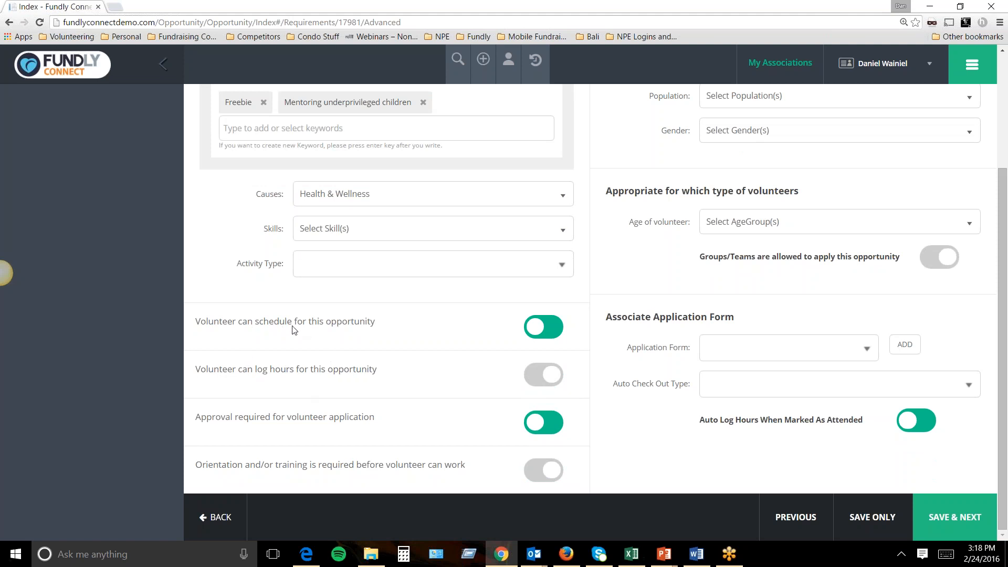
click(529, 319)
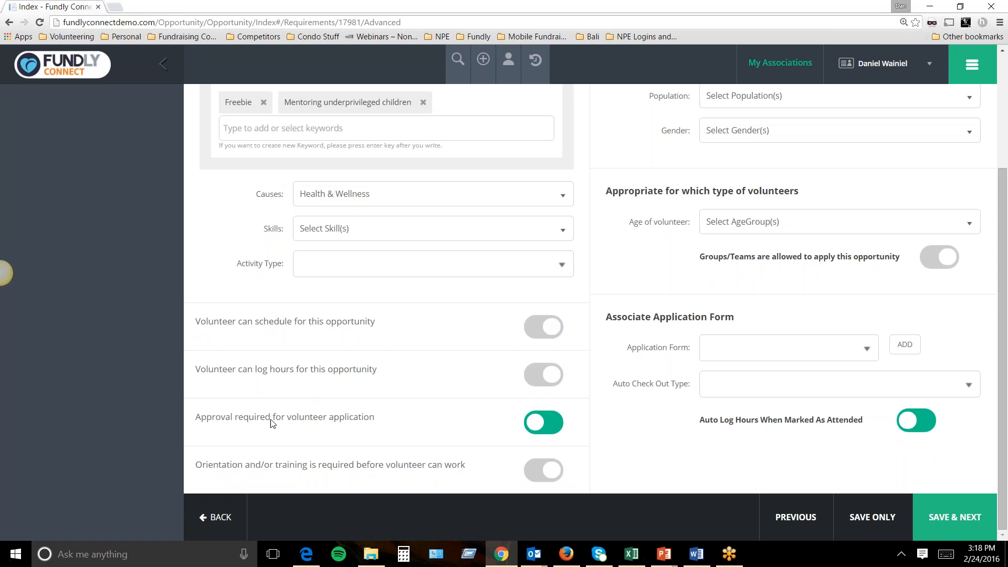
scroll(663, 425, up, 2)
scroll(755, 436, down, 2)
click(939, 519)
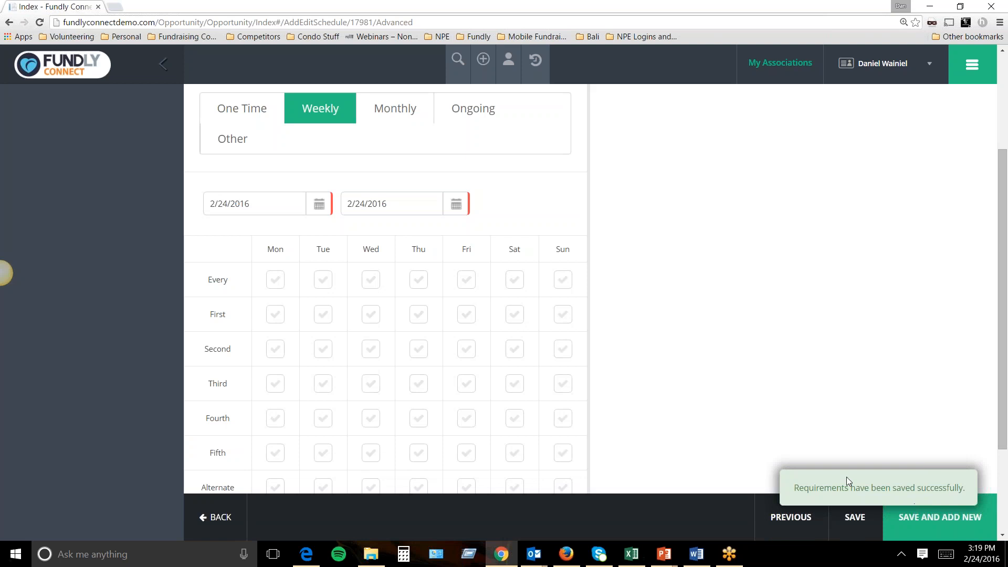
Create a weekly schedule at the Default location repeating every Monday.
scroll(698, 389, up, 3)
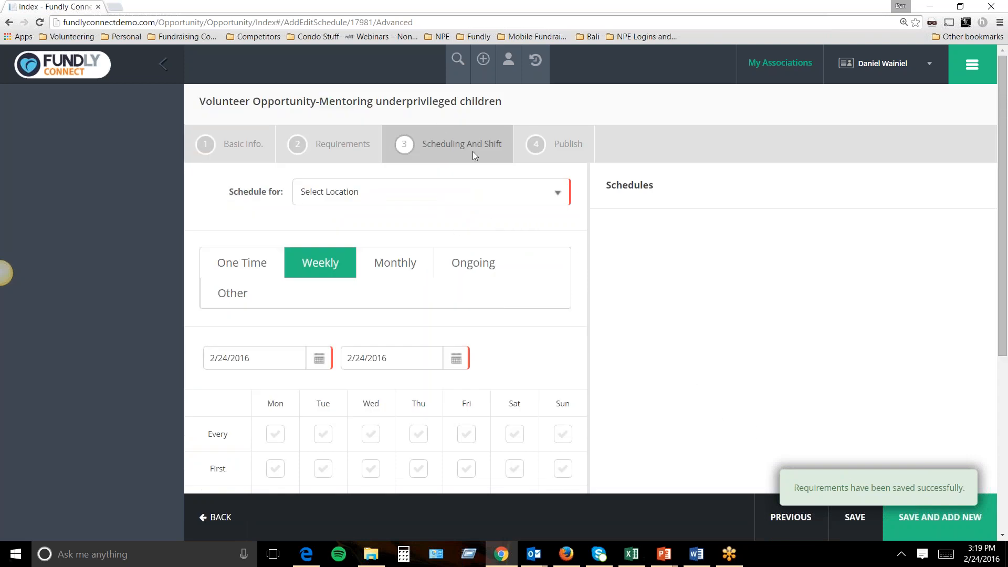
click(414, 202)
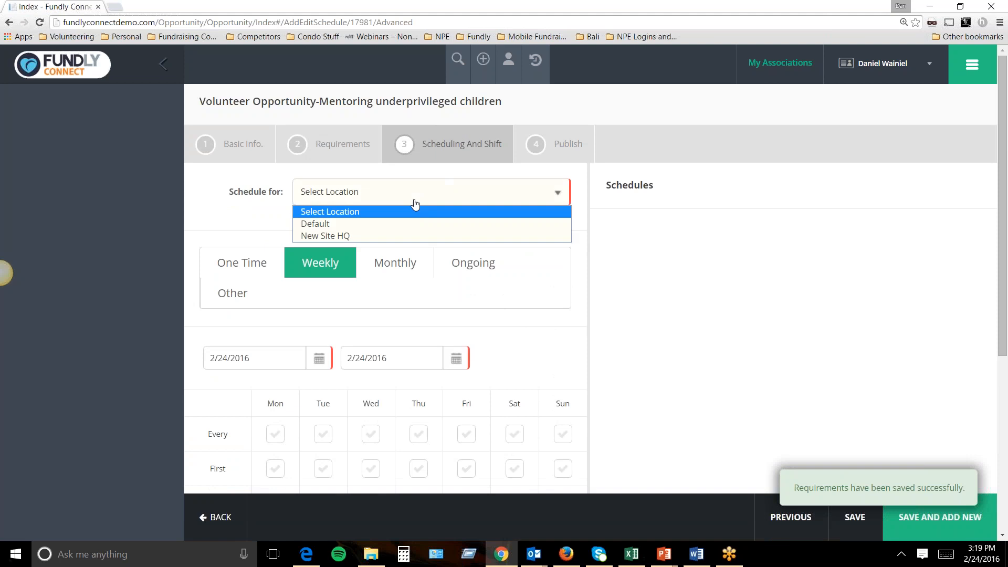
click(356, 225)
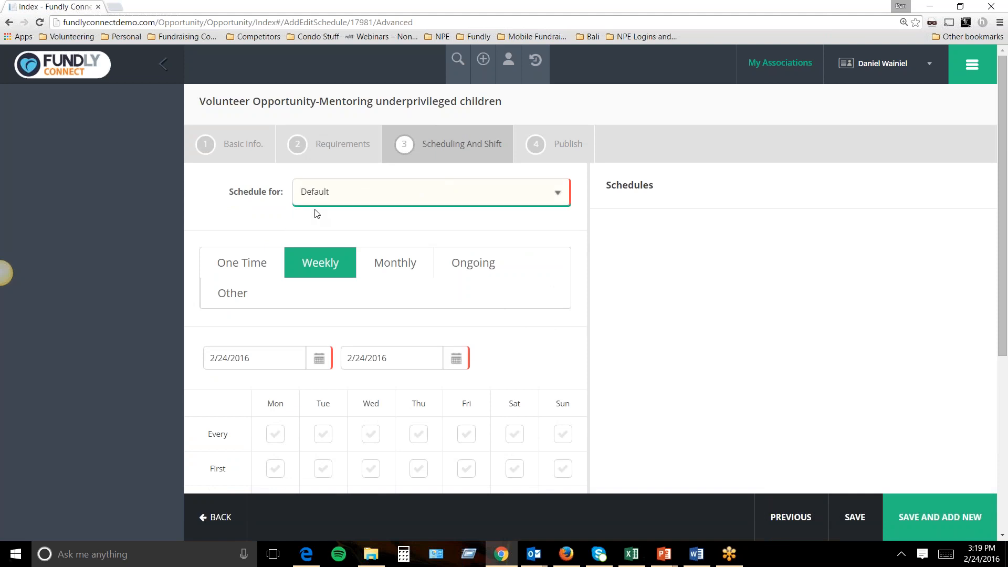
click(391, 264)
click(459, 263)
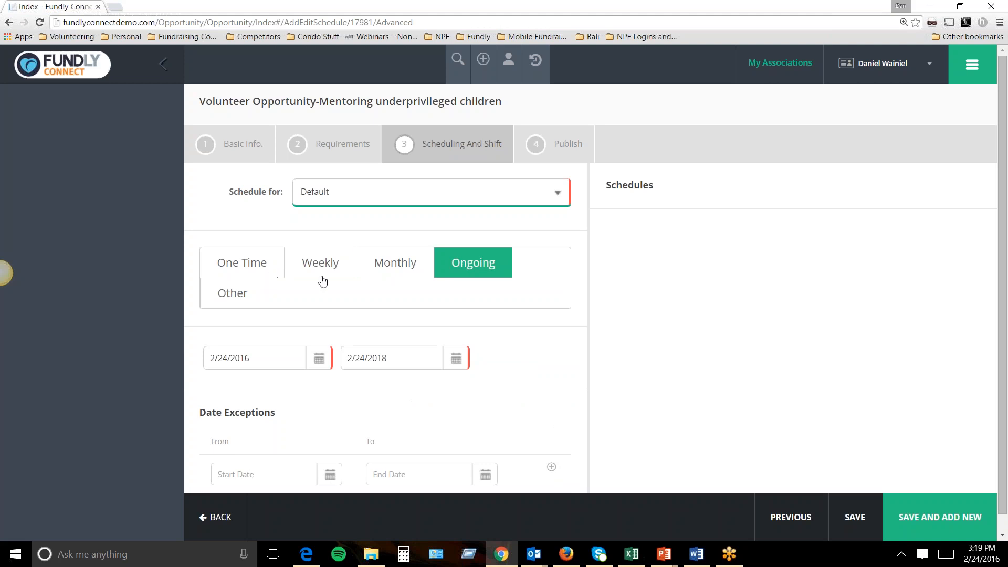
click(252, 267)
click(318, 262)
scroll(348, 288, down, 3)
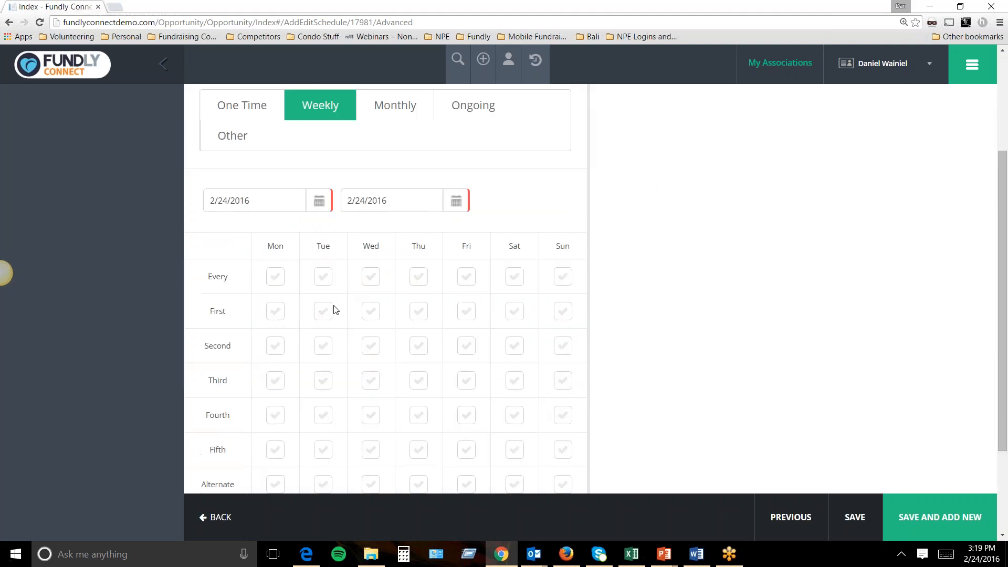
click(276, 277)
Set the schedule end date to 5/2/2016 and save it.
click(457, 202)
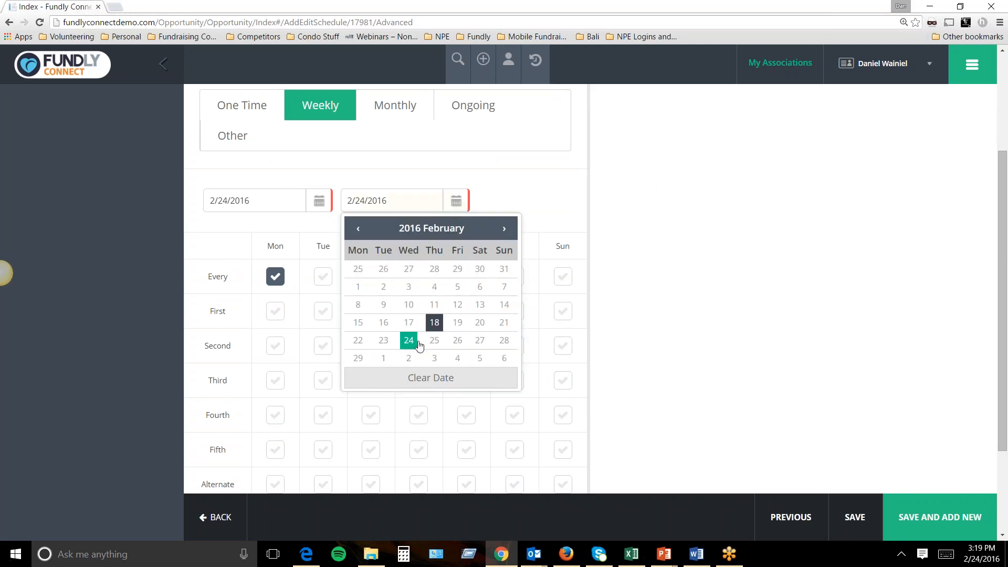
click(409, 358)
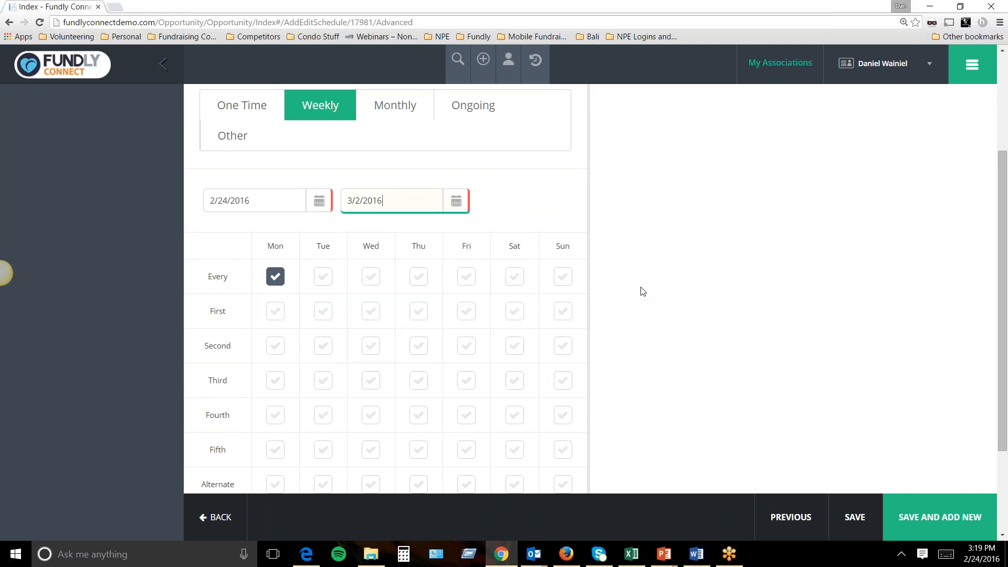
click(456, 201)
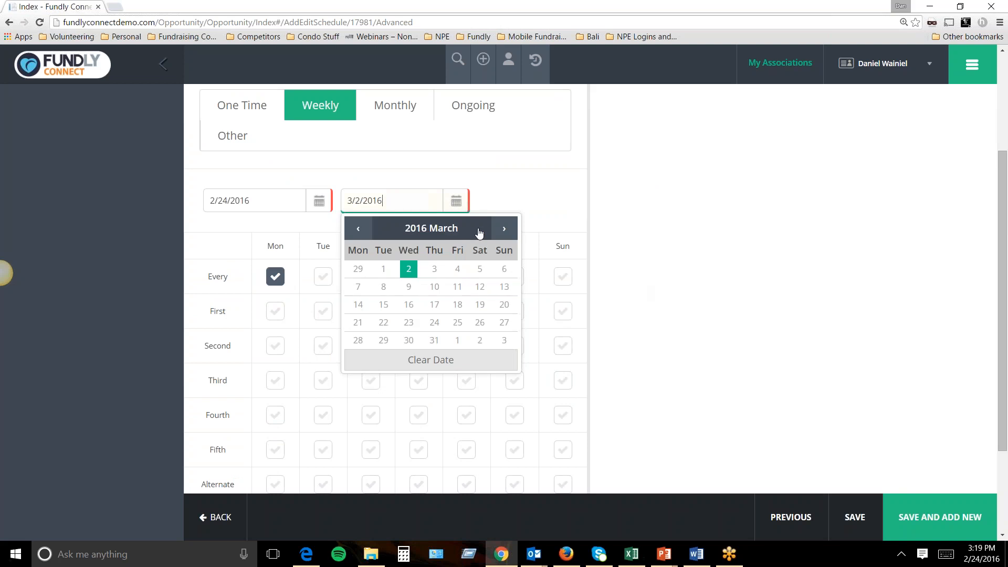
click(503, 229)
click(503, 229)
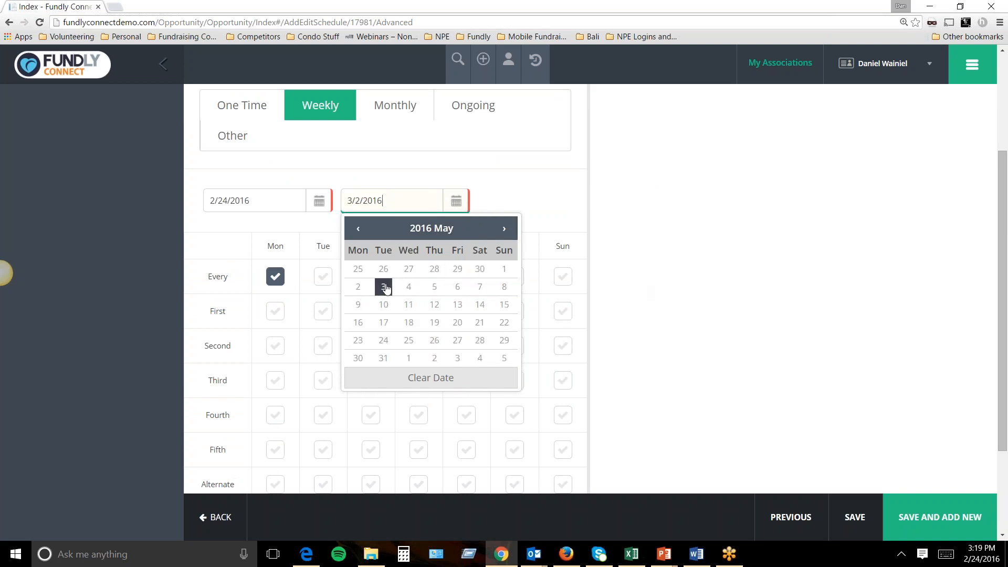
click(359, 286)
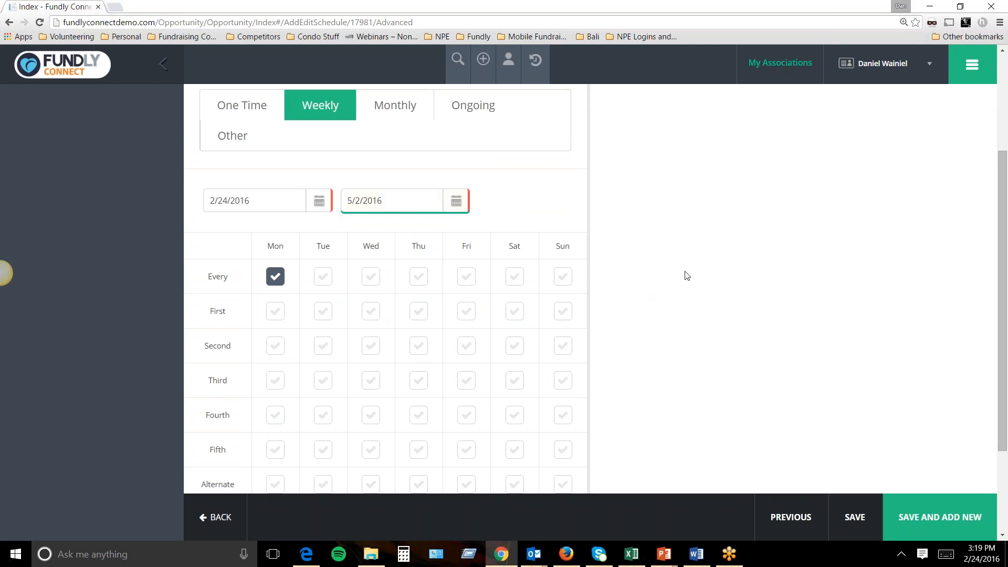
scroll(674, 326, down, 3)
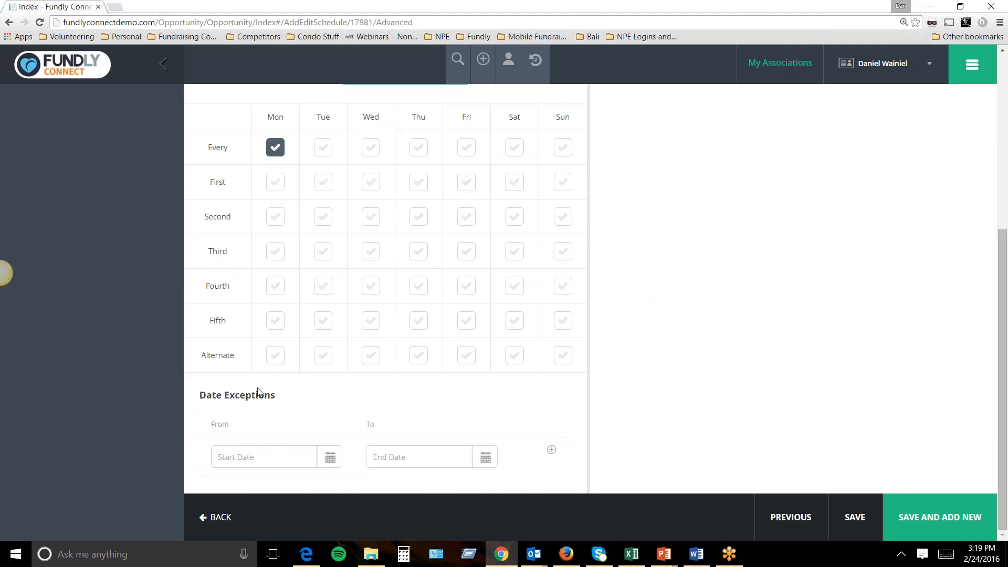
scroll(687, 299, up, 5)
scroll(754, 349, up, 2)
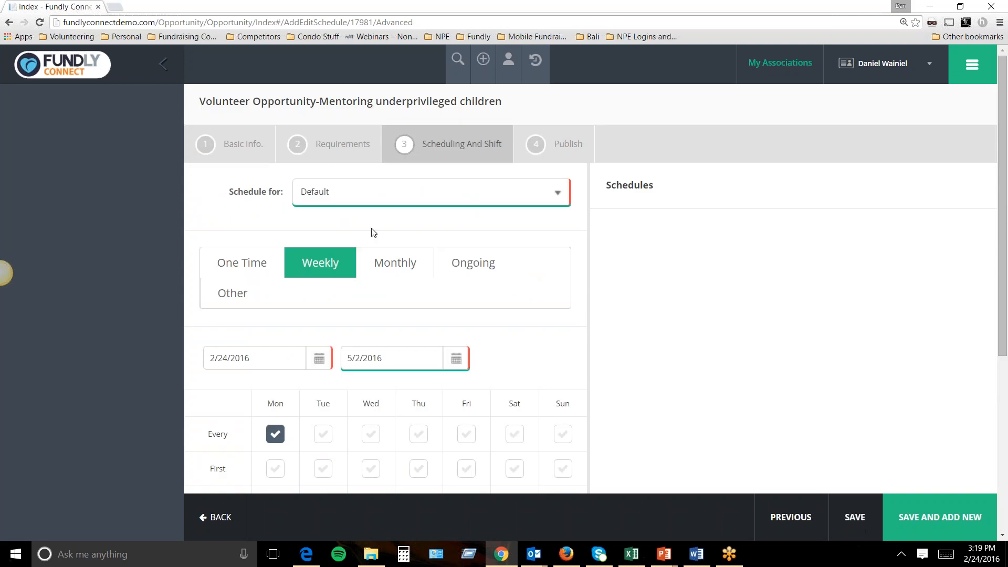
click(856, 517)
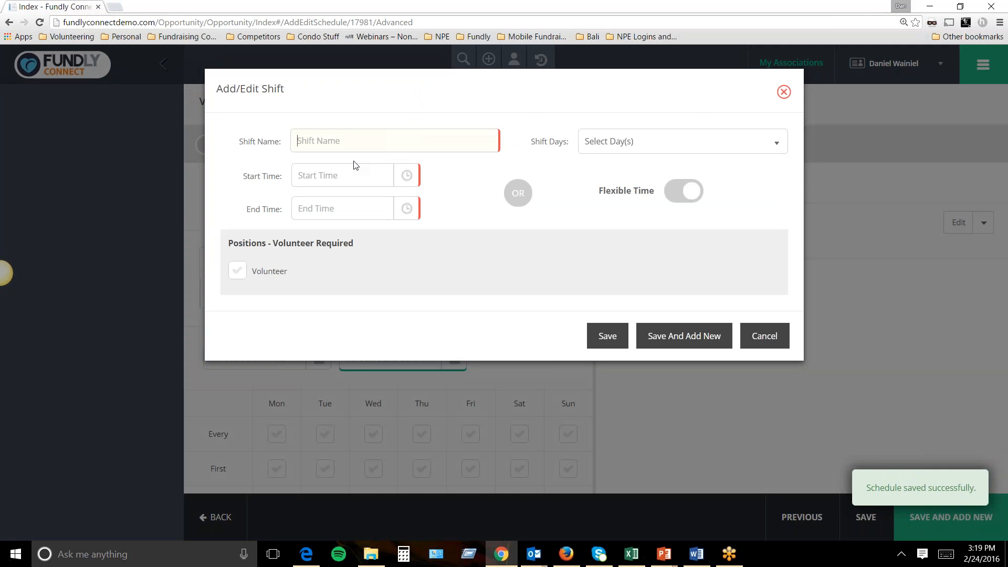
Add a Monday Morning shift, 9:00 AM–12:00 PM, needing 5 volunteers.
text(Morning)
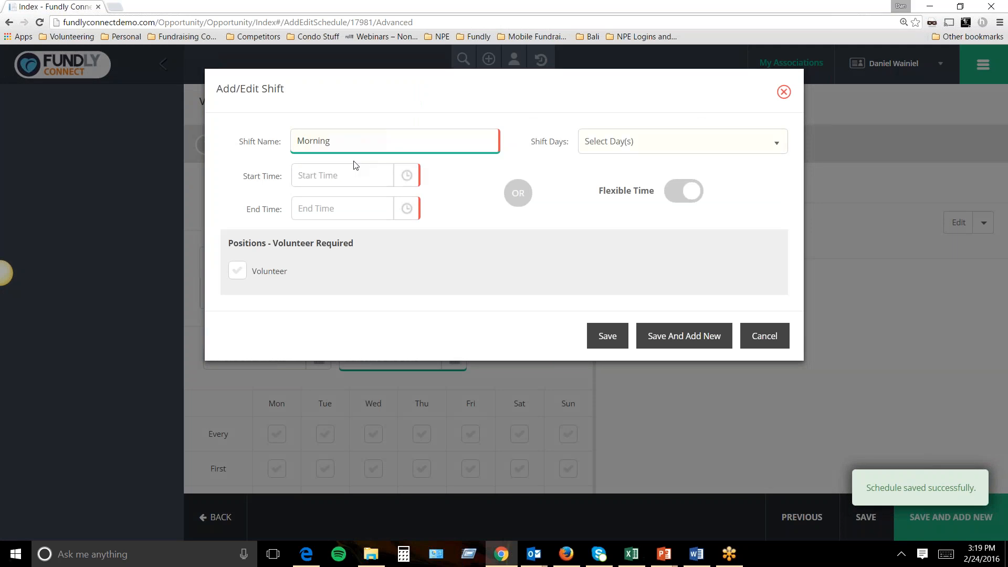
click(627, 143)
click(593, 217)
click(549, 153)
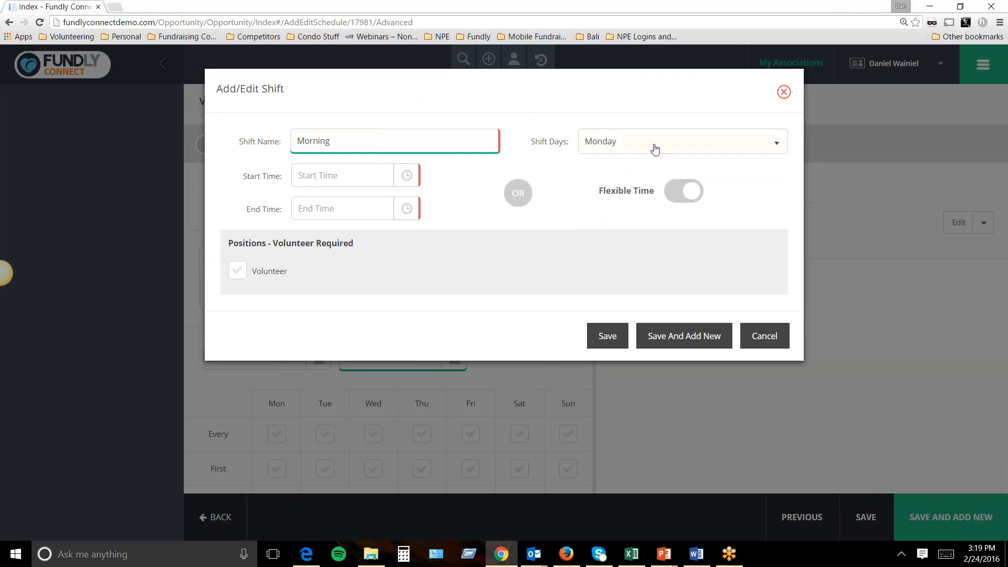
click(407, 174)
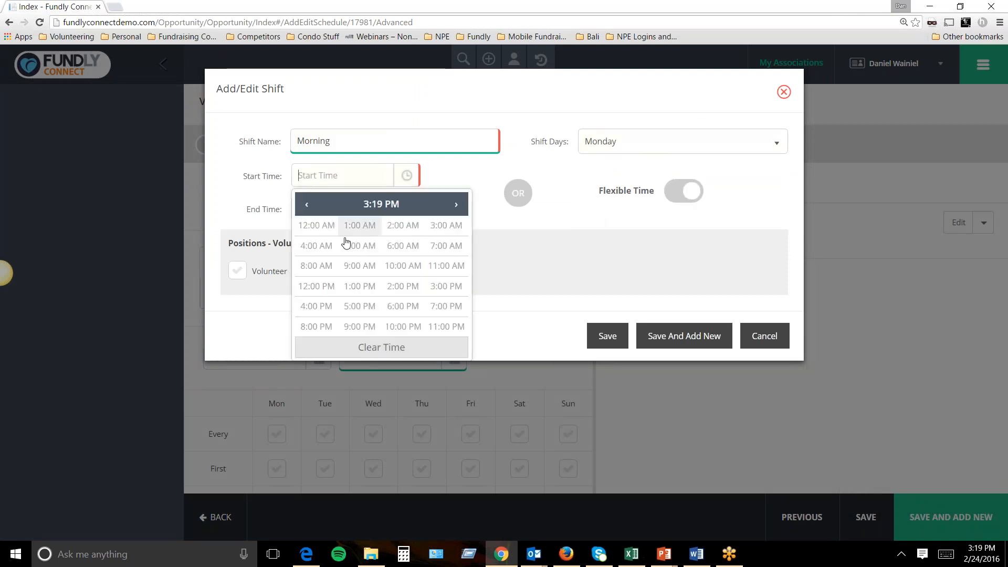
click(349, 274)
click(320, 231)
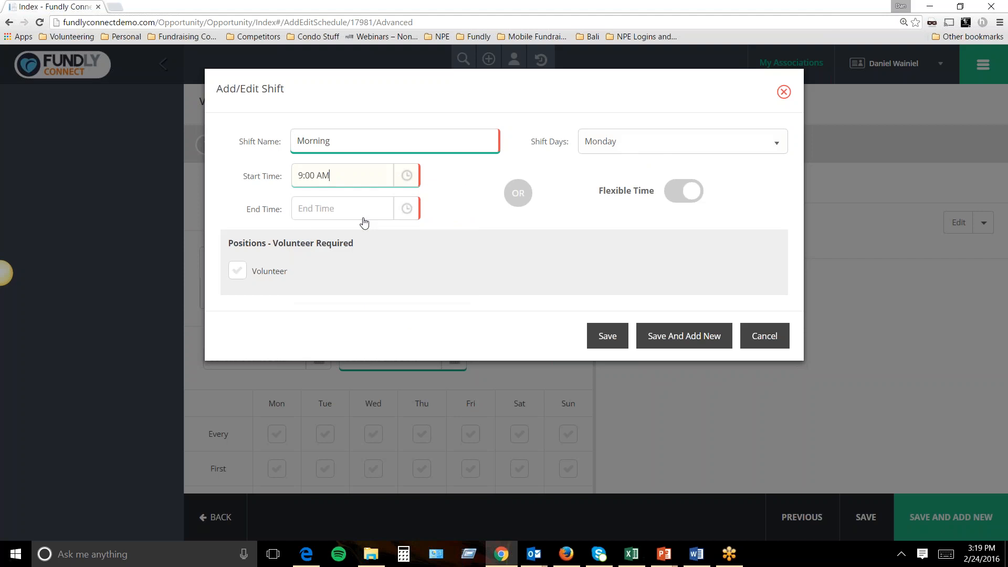
click(405, 210)
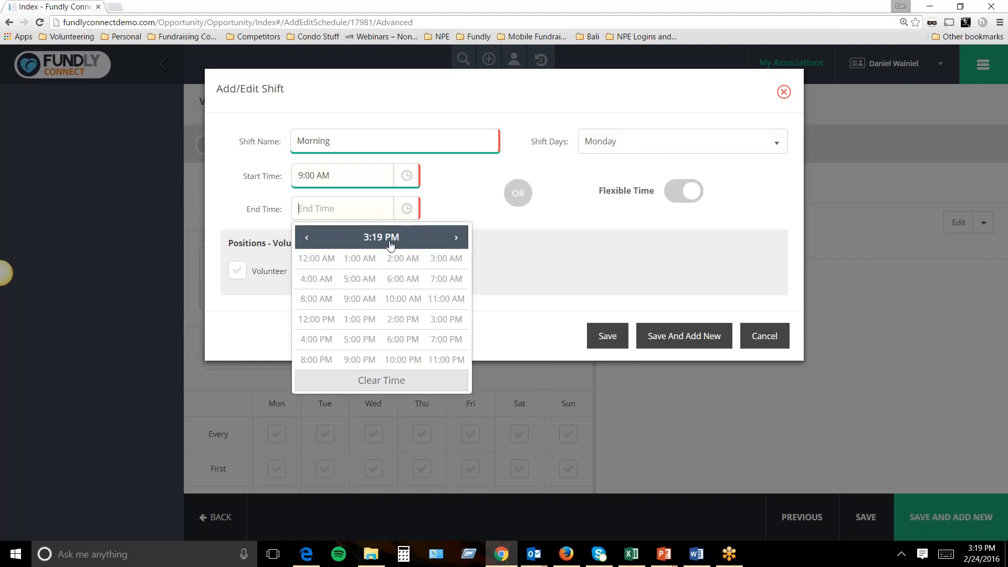
click(318, 319)
click(316, 258)
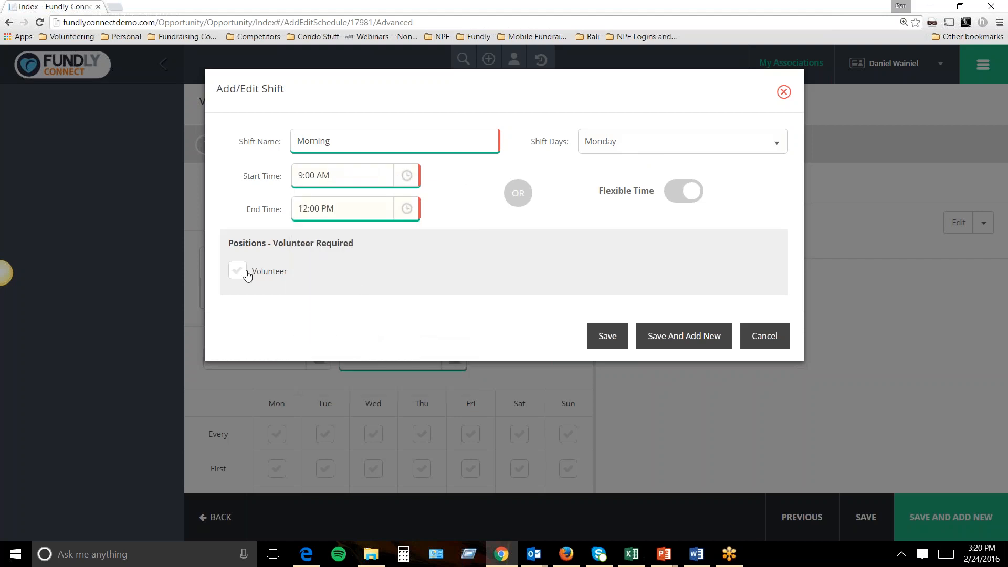
click(242, 271)
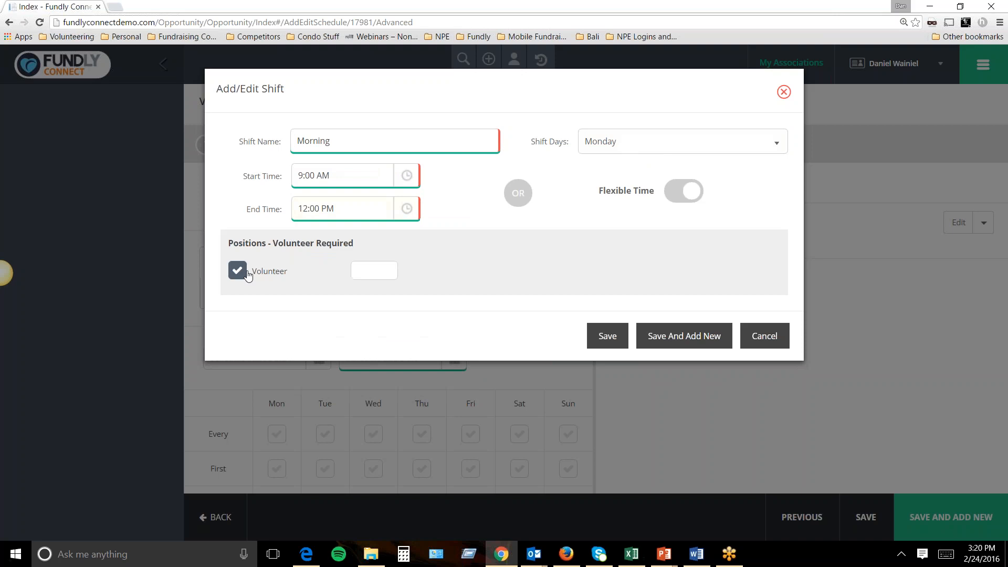
click(381, 272)
text(5)
click(657, 340)
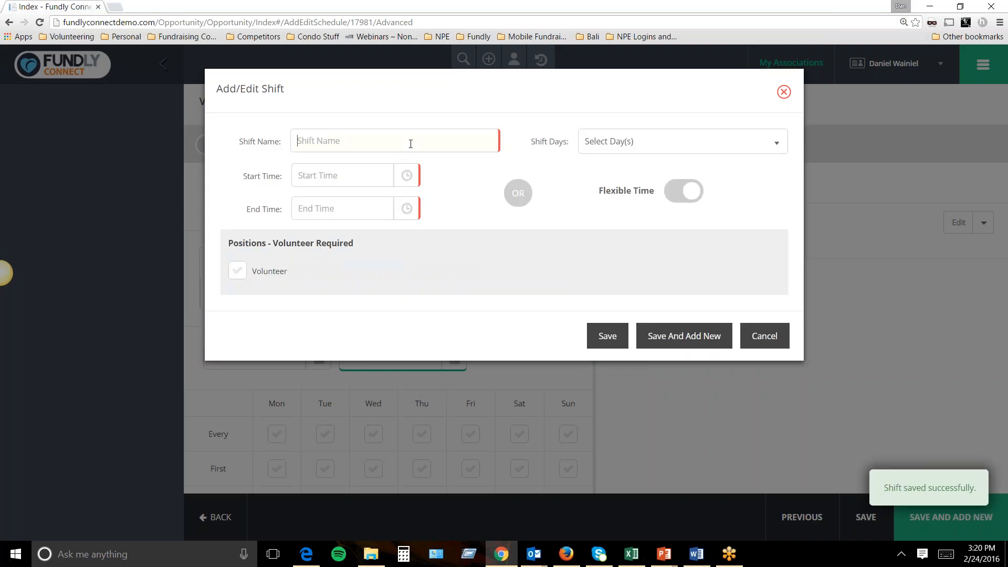
Add a Monday Afternoon shift, 12:00 PM–4:00 PM, needing 2 volunteers.
text(Afternoon)
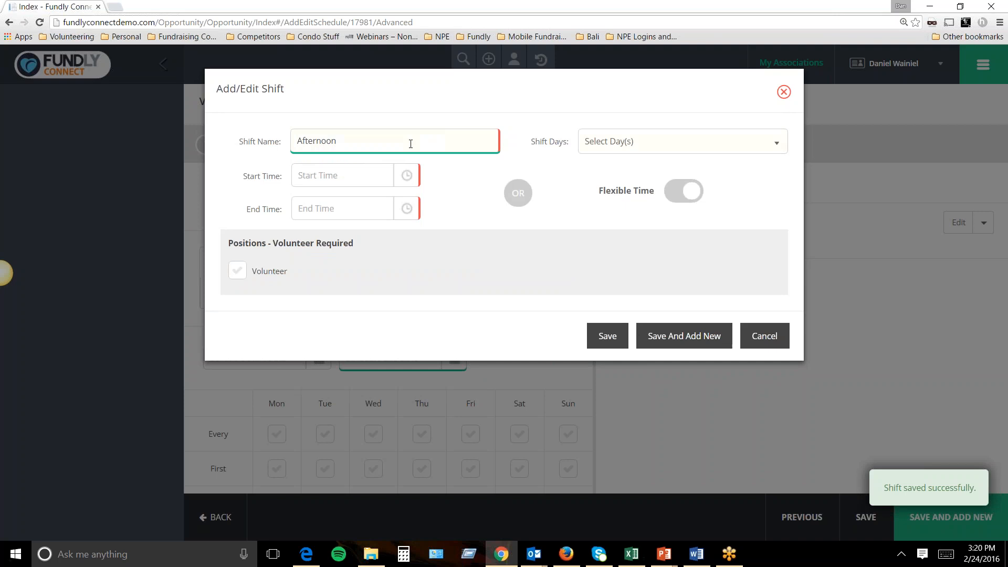
click(665, 138)
click(592, 221)
click(407, 176)
click(408, 179)
click(318, 287)
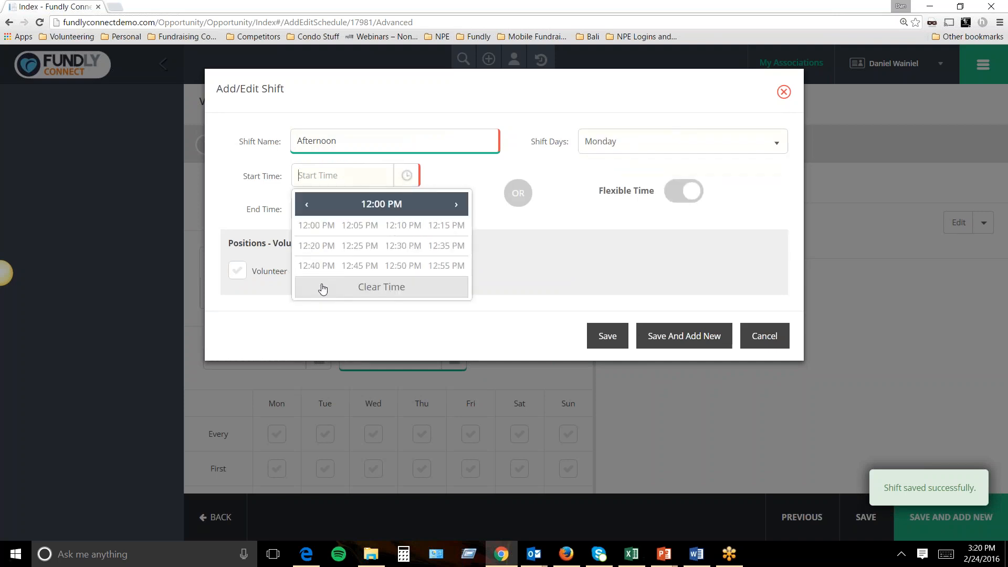
click(323, 231)
click(403, 217)
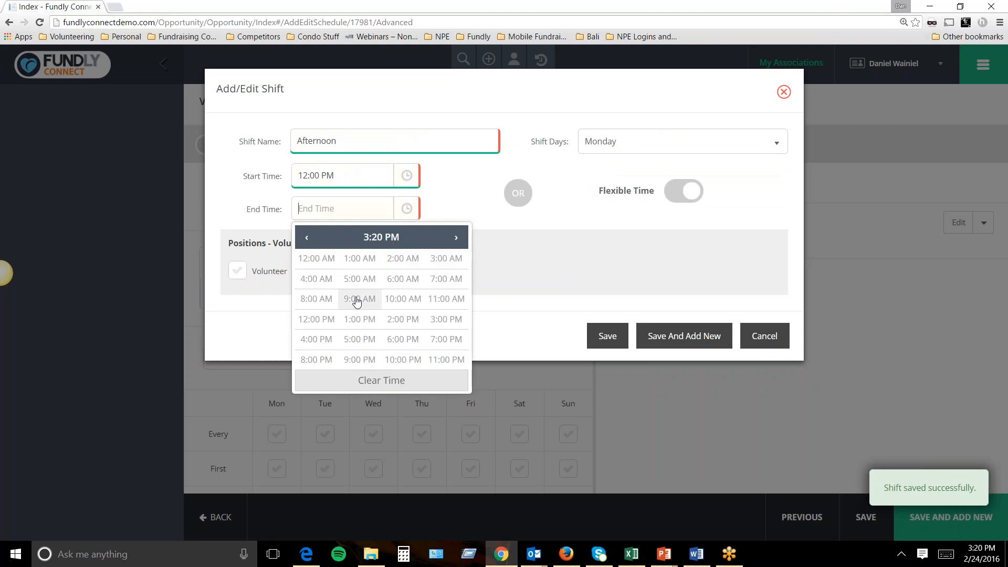
click(315, 338)
click(326, 260)
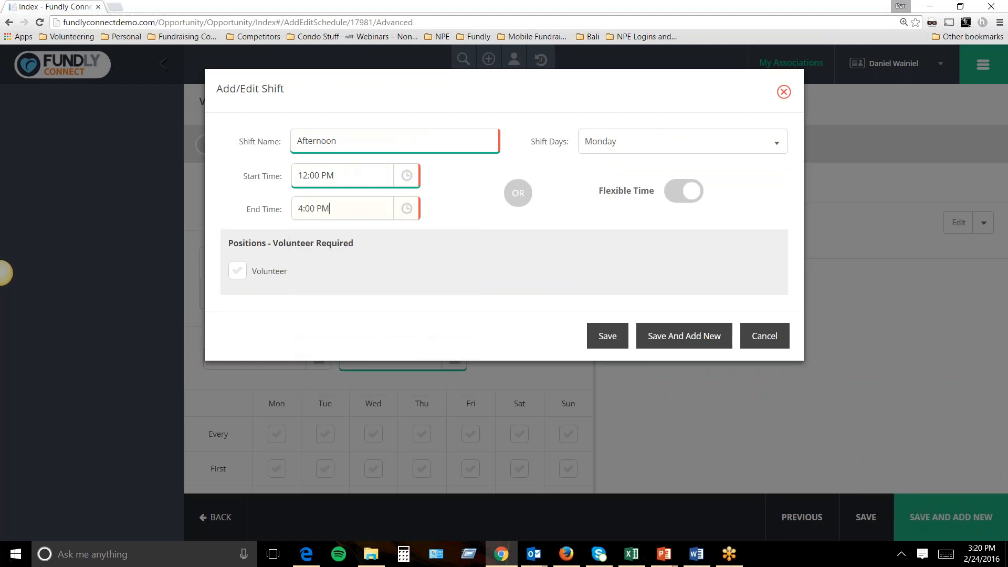
click(242, 274)
double_click(390, 267)
click(624, 336)
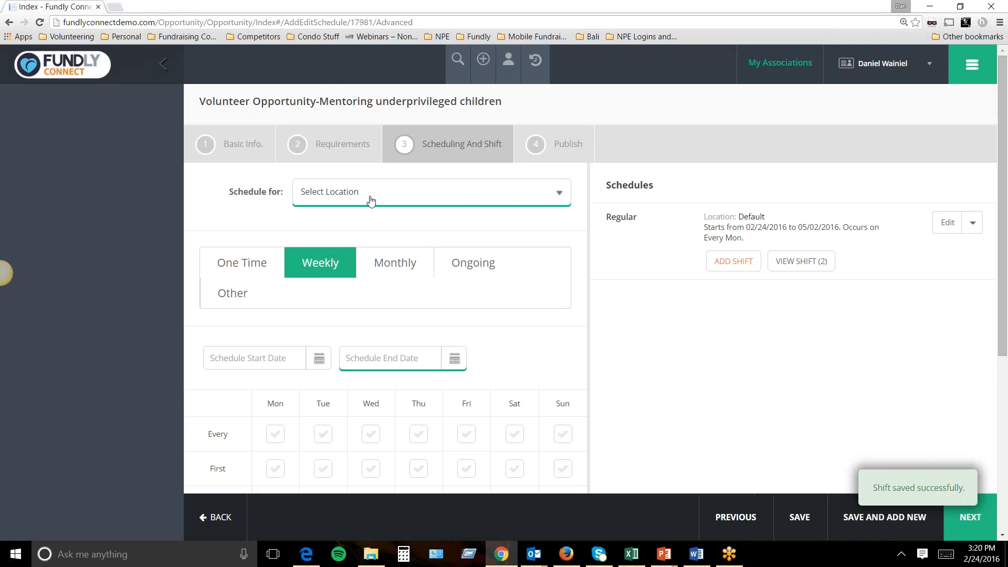
Schedule New Site HQ weekly, repeating every Thursday and the second Friday.
click(470, 191)
click(382, 233)
scroll(355, 372, down, 1)
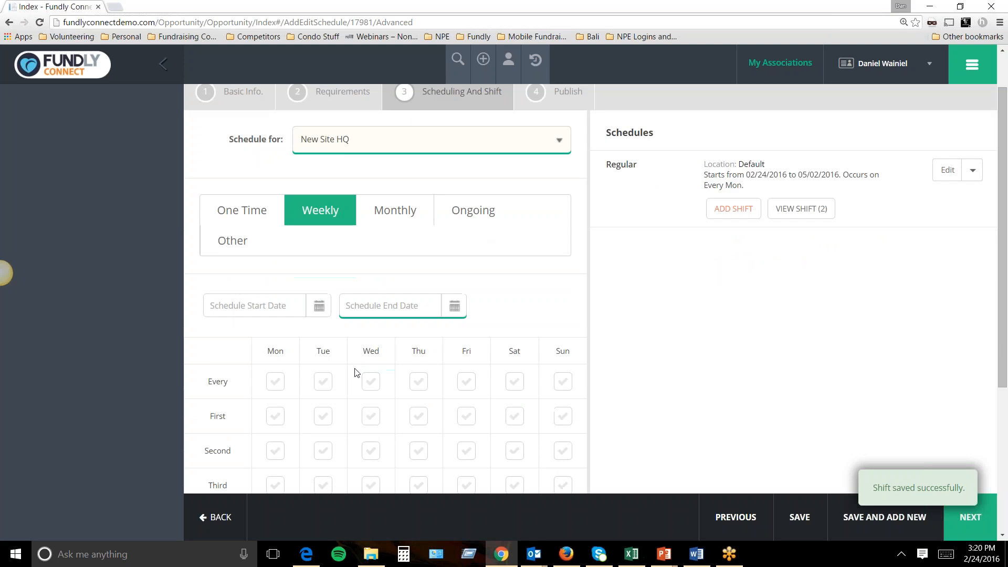
click(419, 381)
scroll(428, 409, down, 1)
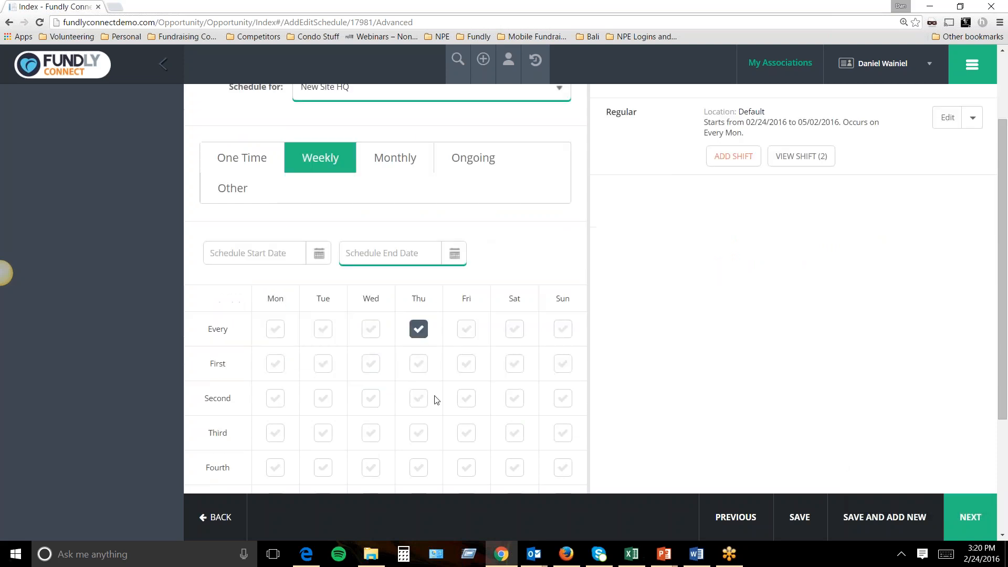
click(467, 399)
Set the schedule to run from 1/24/2016 to 4/24/2016 and save it.
click(318, 255)
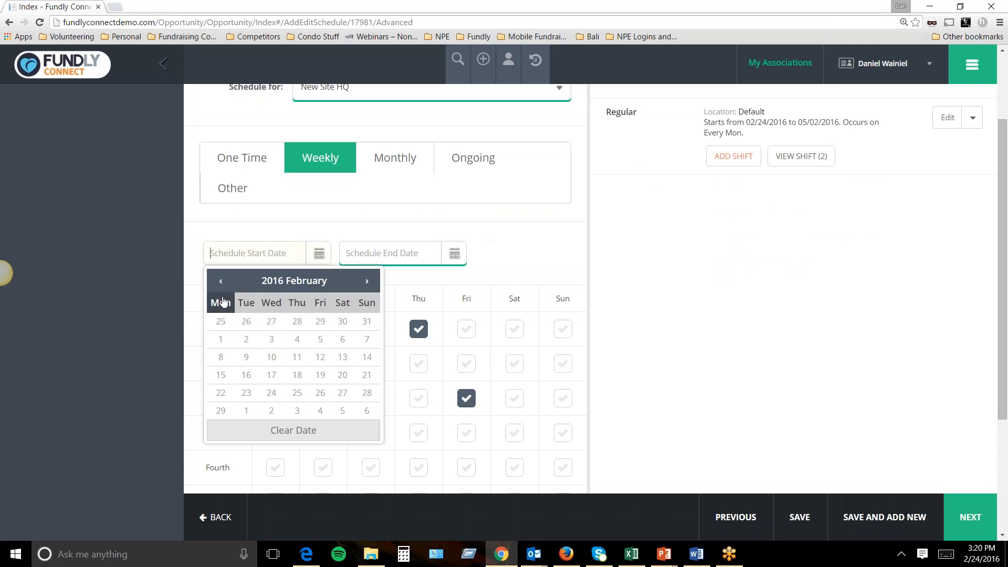
click(220, 281)
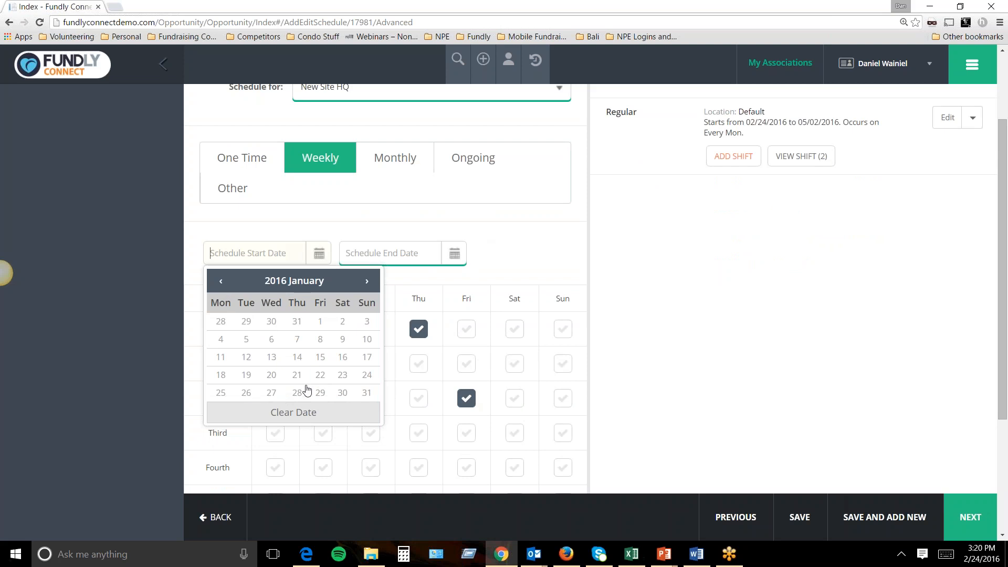
click(367, 375)
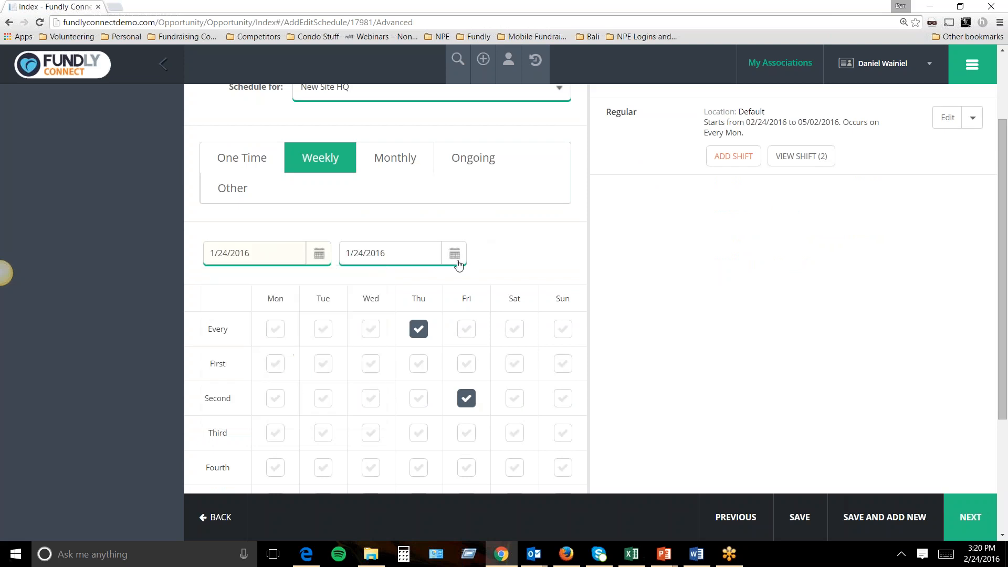
click(455, 254)
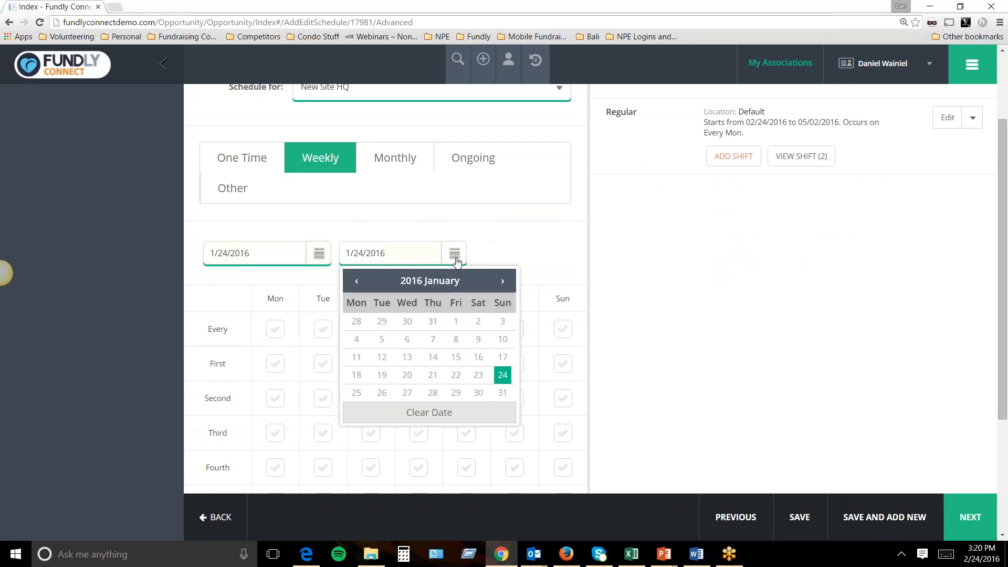
click(498, 286)
click(497, 287)
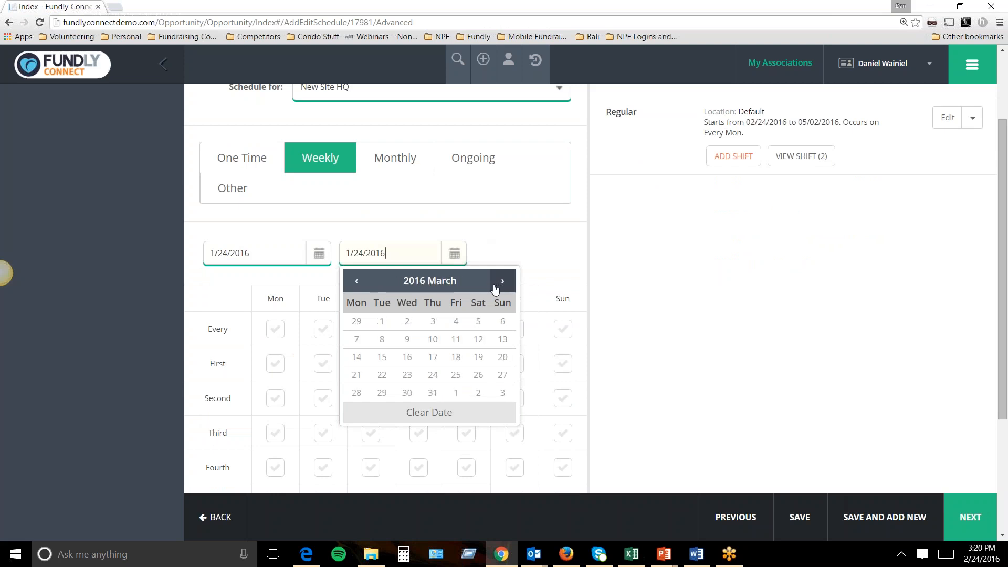
click(497, 286)
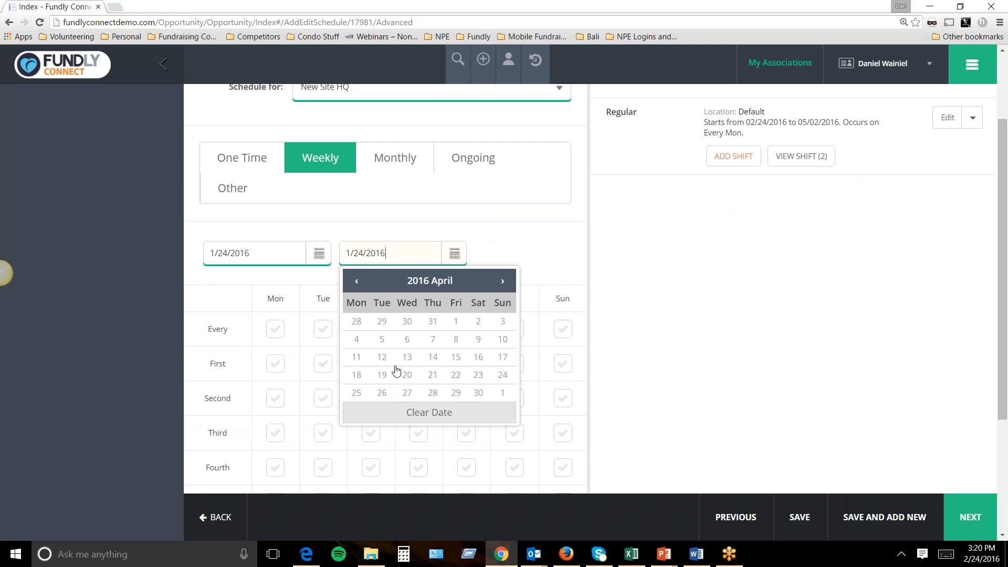
click(498, 376)
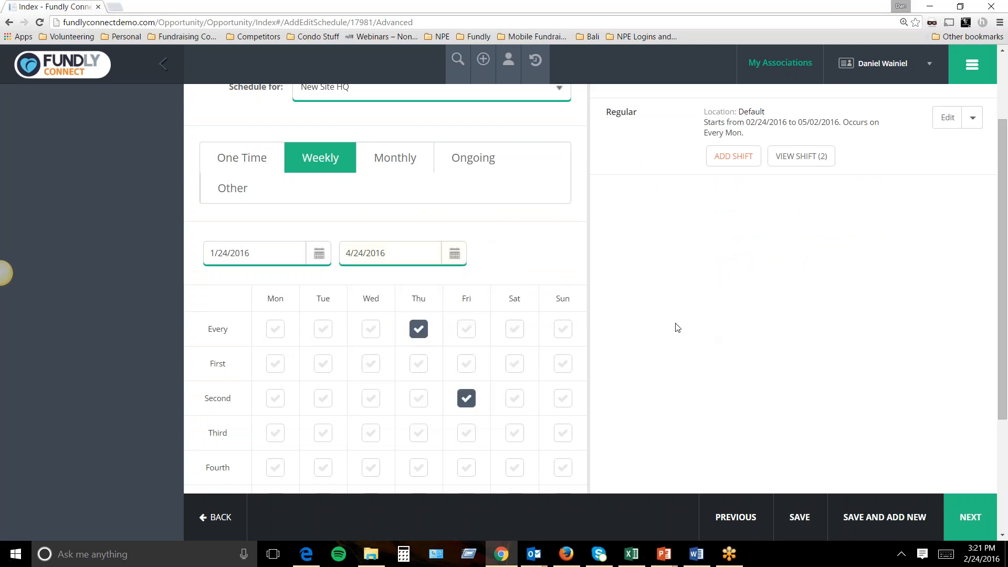
scroll(687, 338, up, 2)
scroll(686, 337, down, 5)
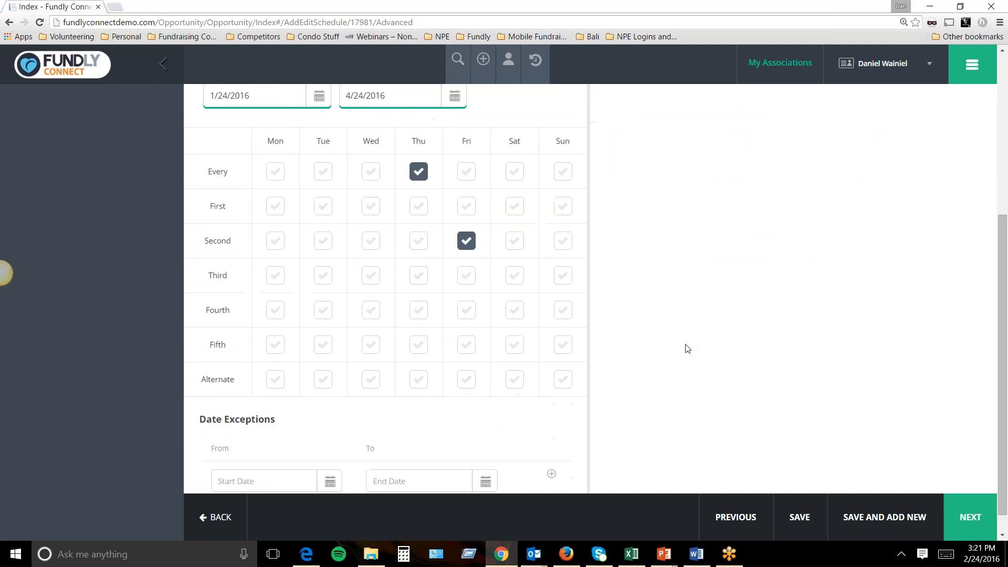
scroll(688, 349, up, 4)
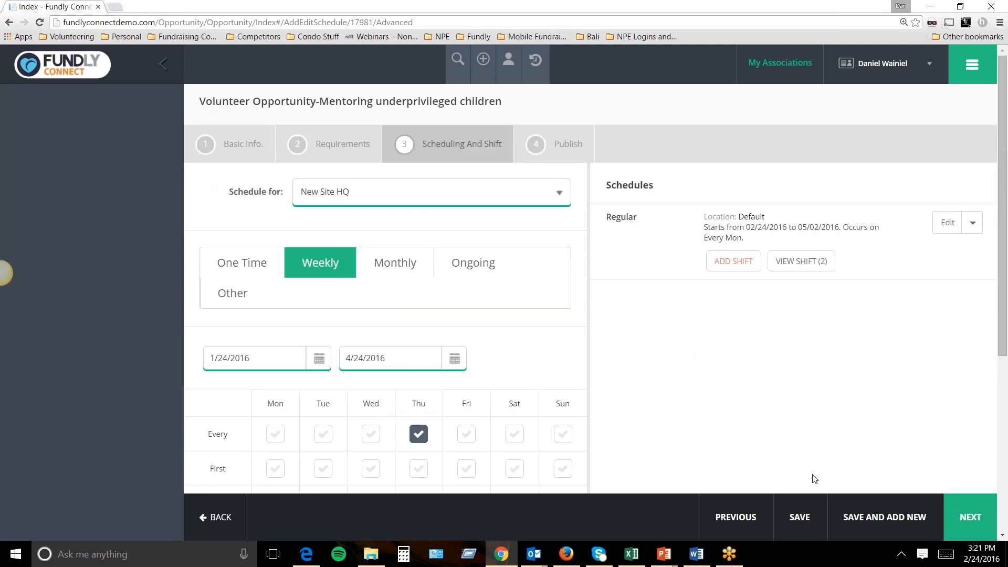
click(807, 518)
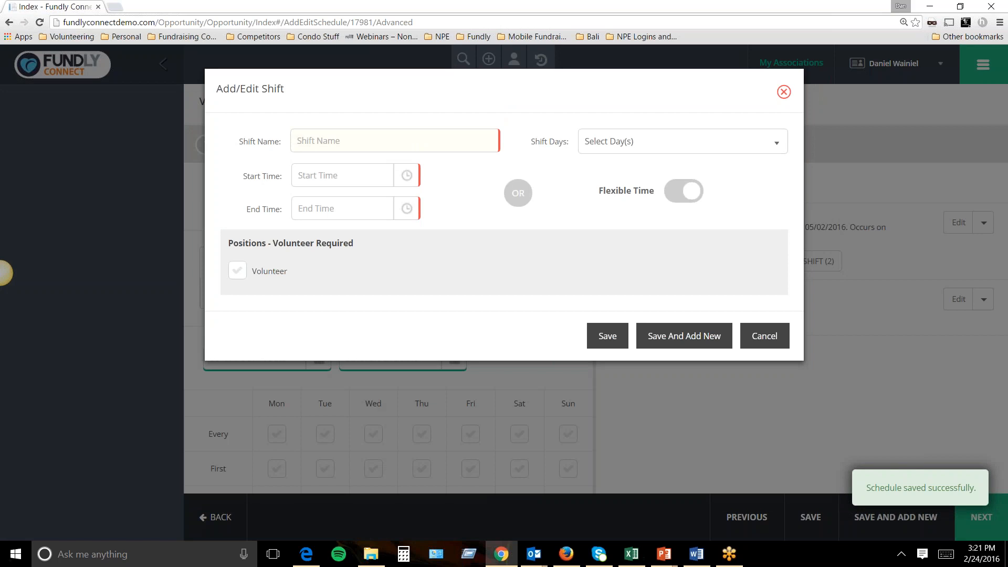
Add a Thursday/Friday Morning shift, 8:00 AM–12:00 PM, requiring volunteers, then close the shift form.
text(Morning)
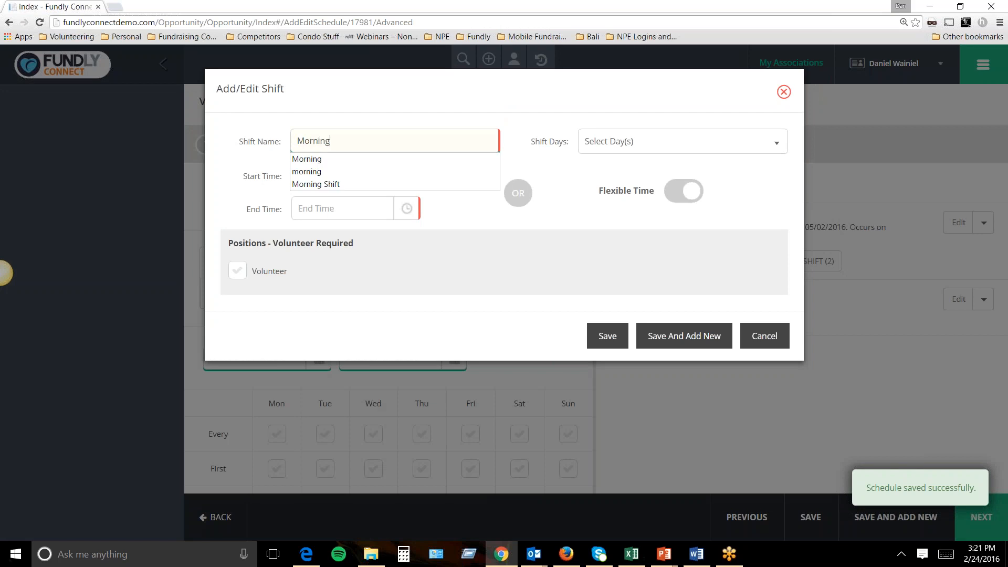
click(675, 142)
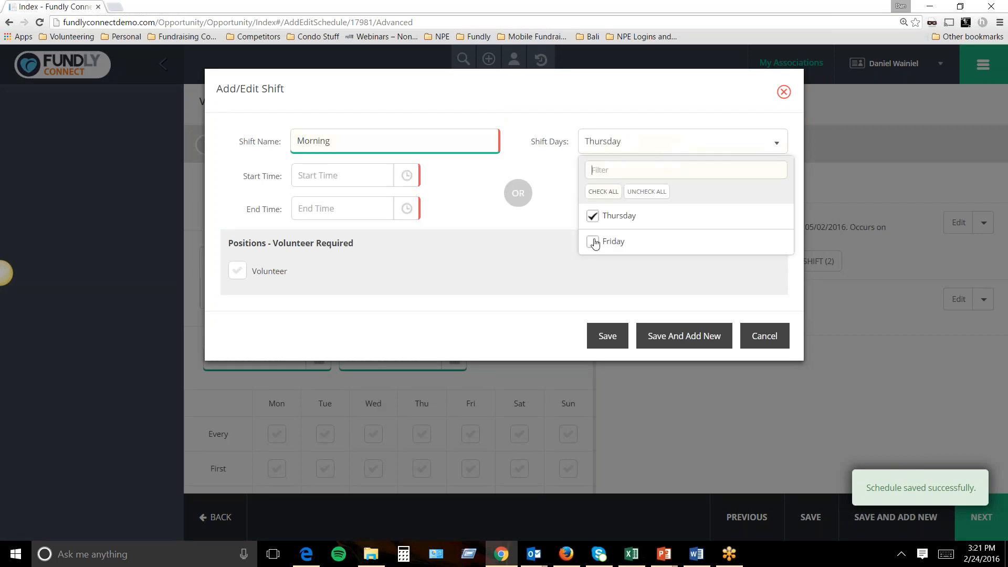
click(592, 216)
click(593, 242)
click(377, 180)
click(379, 180)
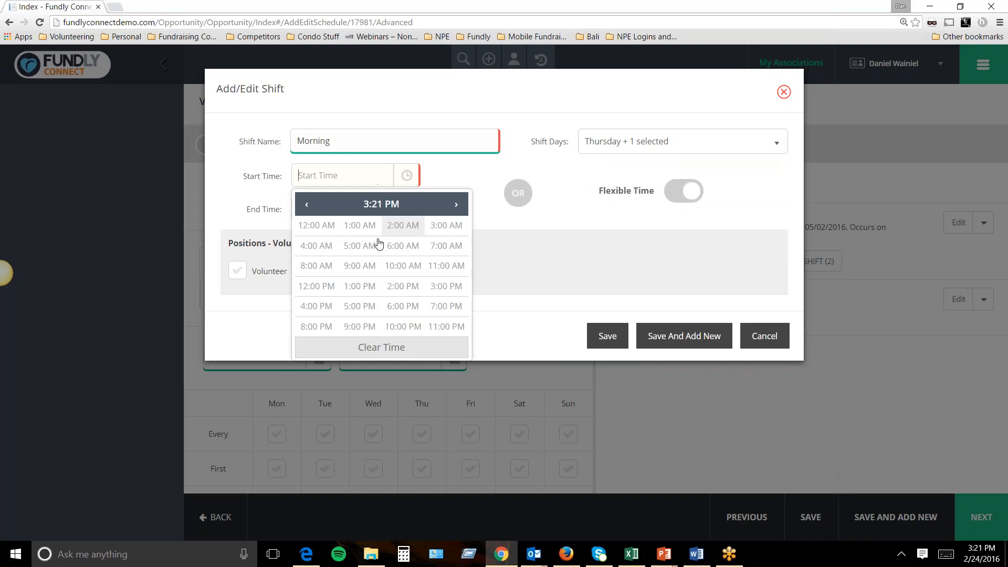
click(316, 265)
click(318, 225)
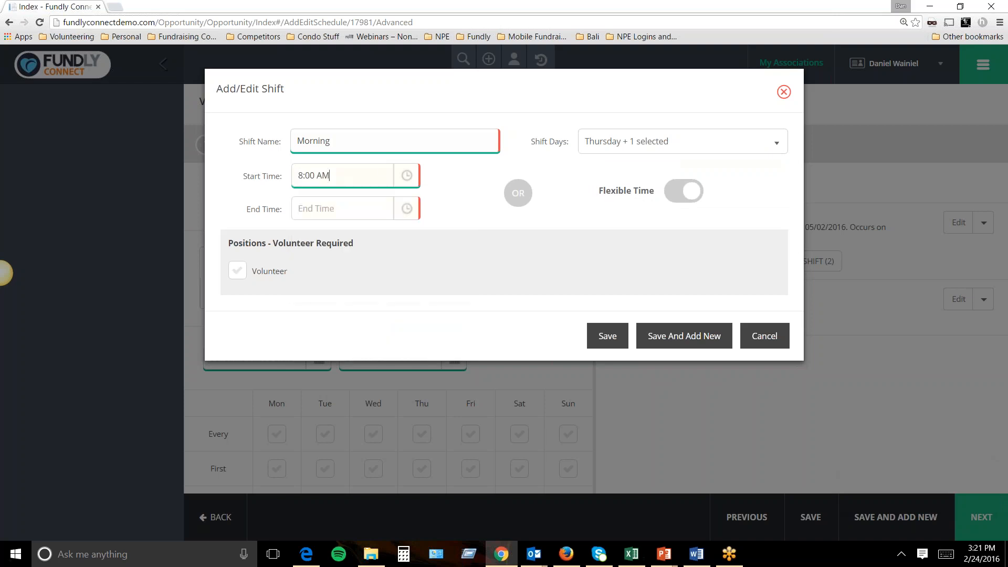
click(398, 211)
click(317, 320)
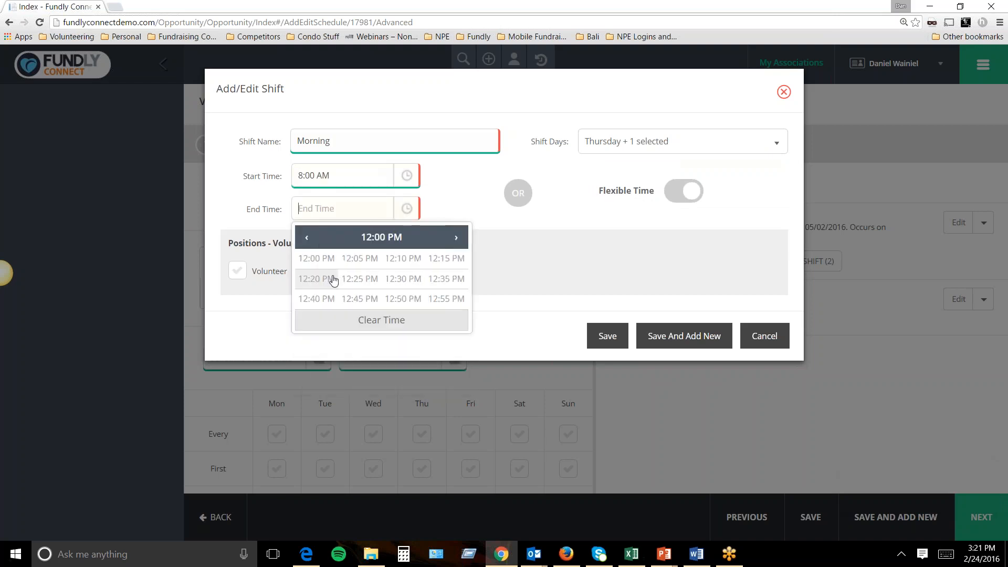
click(330, 262)
click(237, 271)
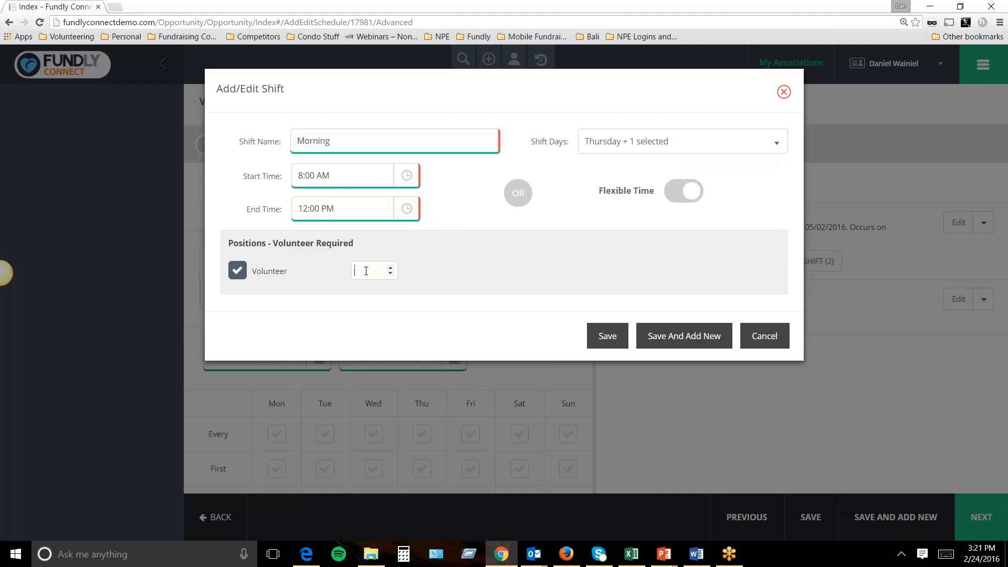
click(684, 336)
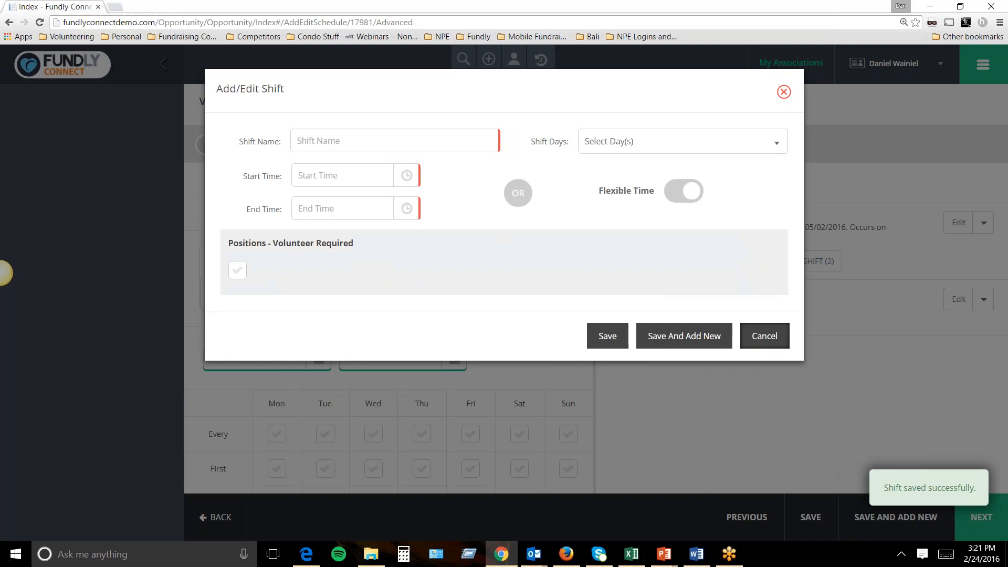
click(759, 335)
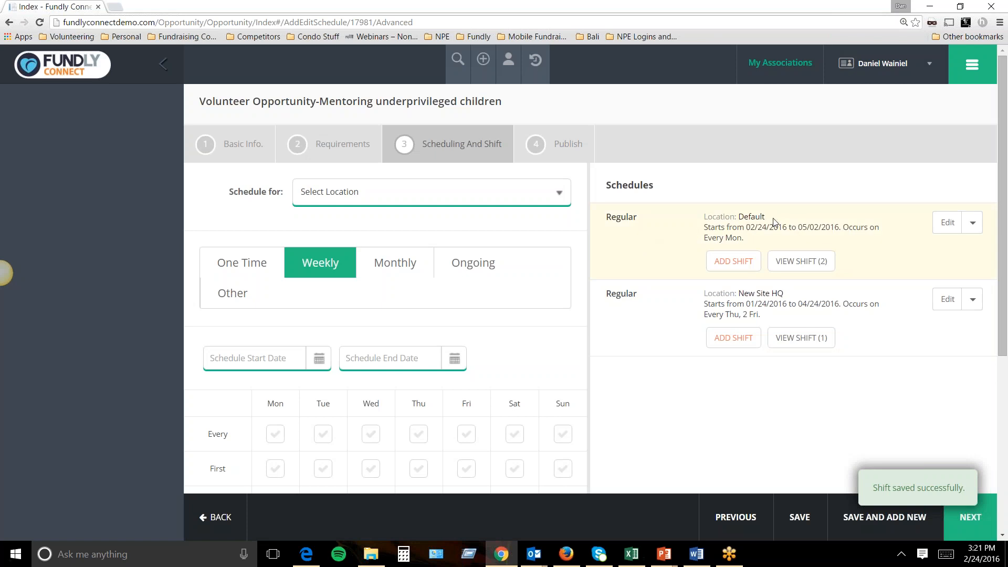
Publish the opportunity to the VFW action center and return to Our Opportunities.
drag(794, 292, 746, 288)
drag(768, 217, 736, 283)
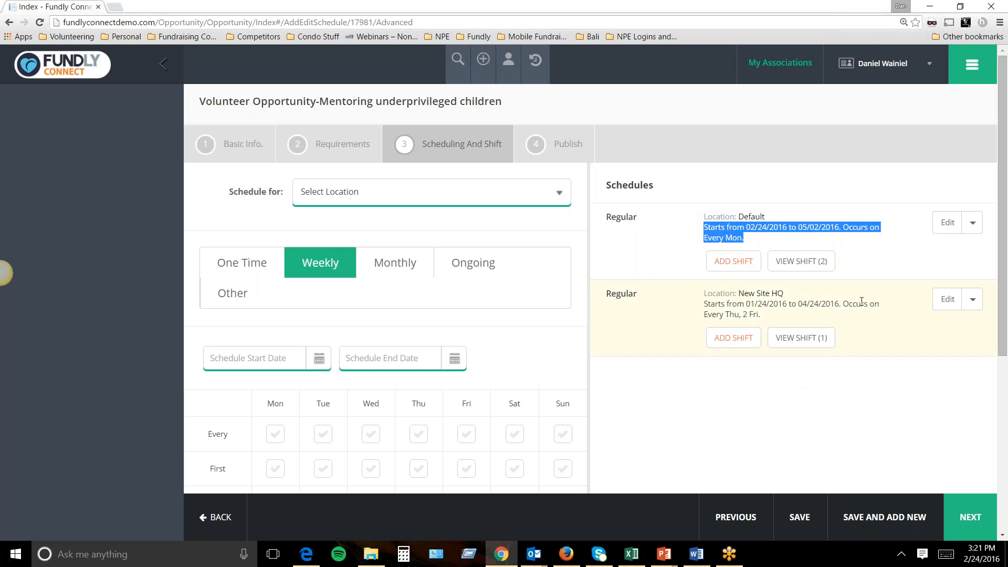
click(971, 517)
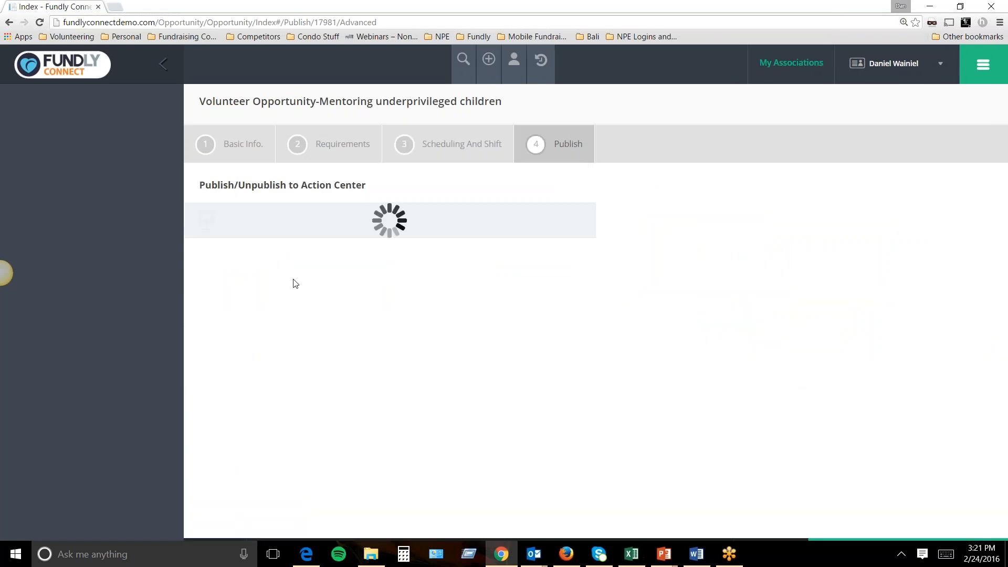
click(229, 248)
click(853, 515)
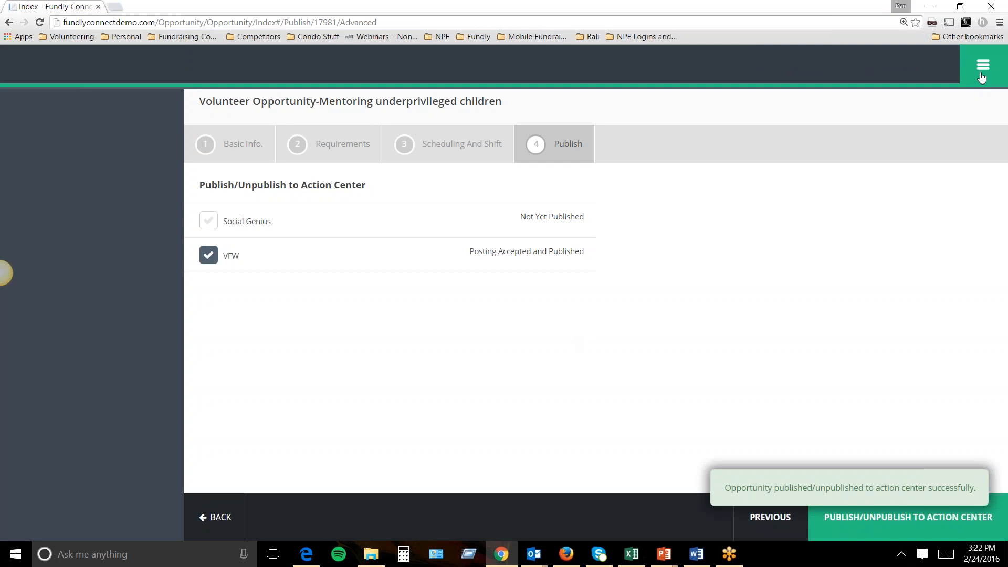
click(983, 67)
click(399, 138)
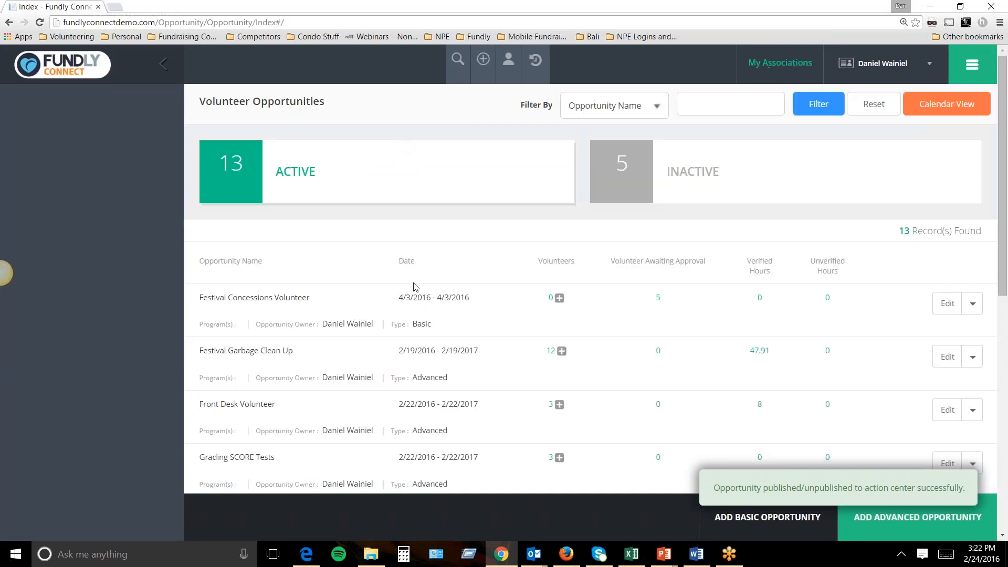
Open the volunteers awaiting approval for Hospice Help - Greeters.
scroll(415, 285, down, 4)
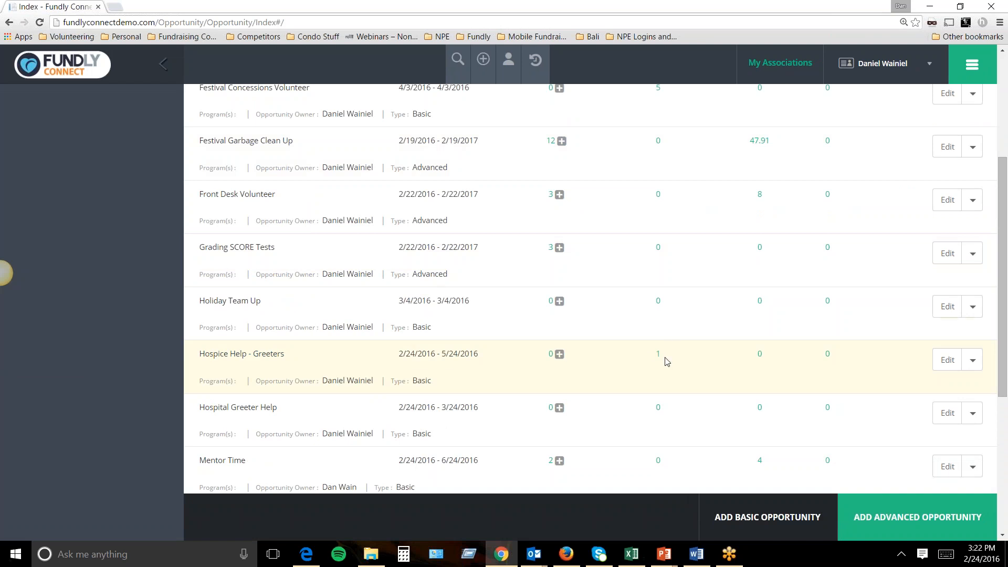
scroll(656, 357, up, 3)
drag(614, 208, 713, 217)
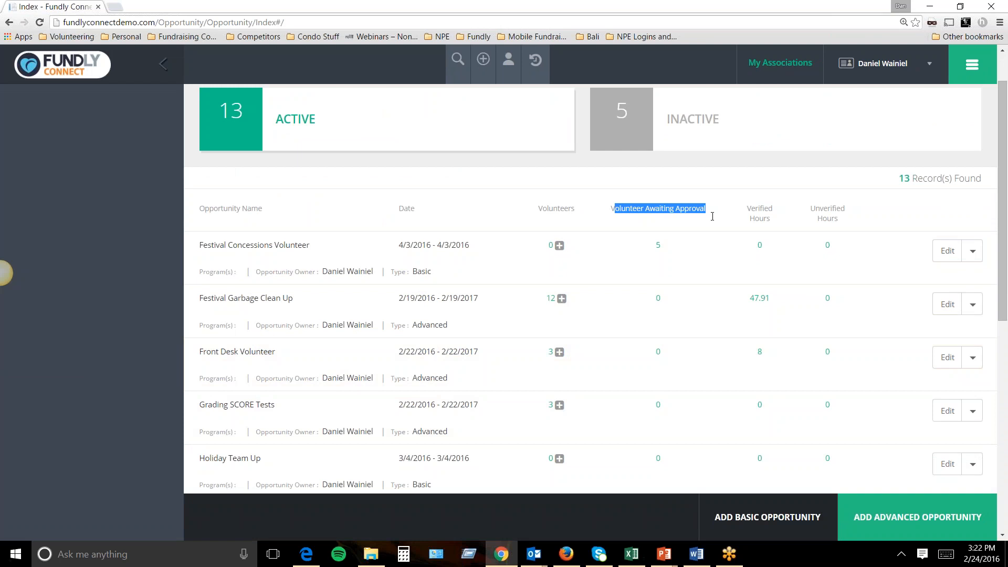
scroll(645, 322, down, 4)
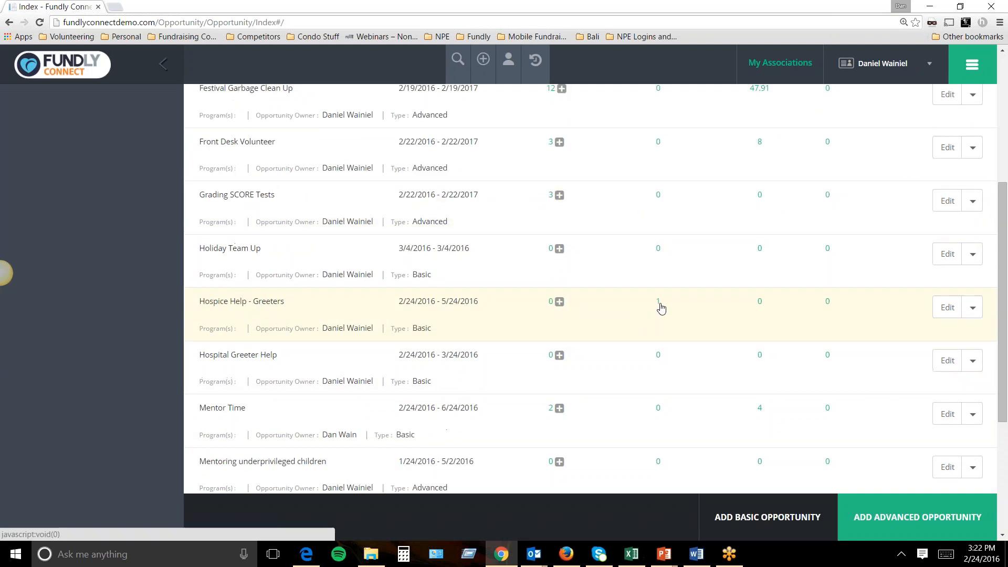
click(659, 304)
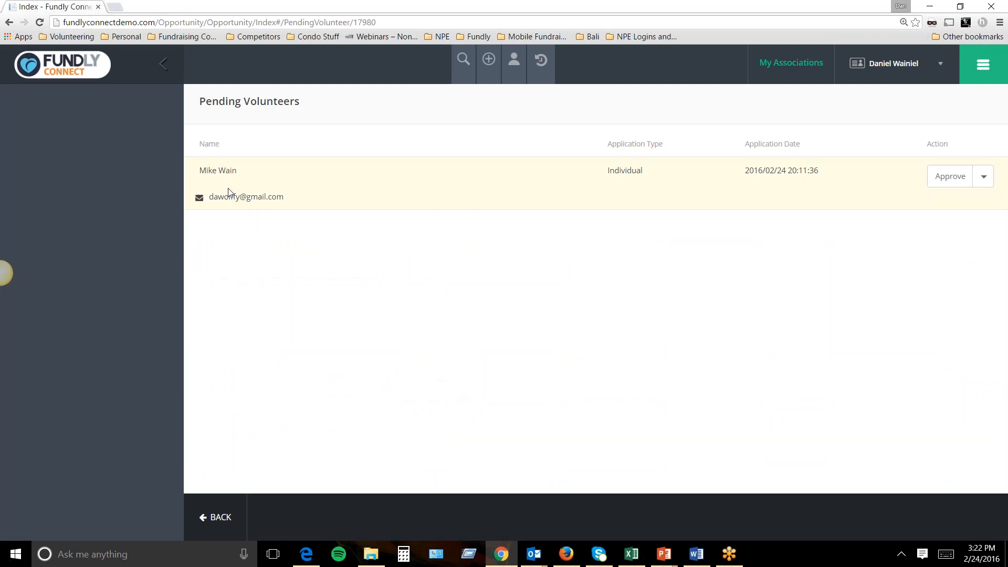
click(984, 176)
click(812, 298)
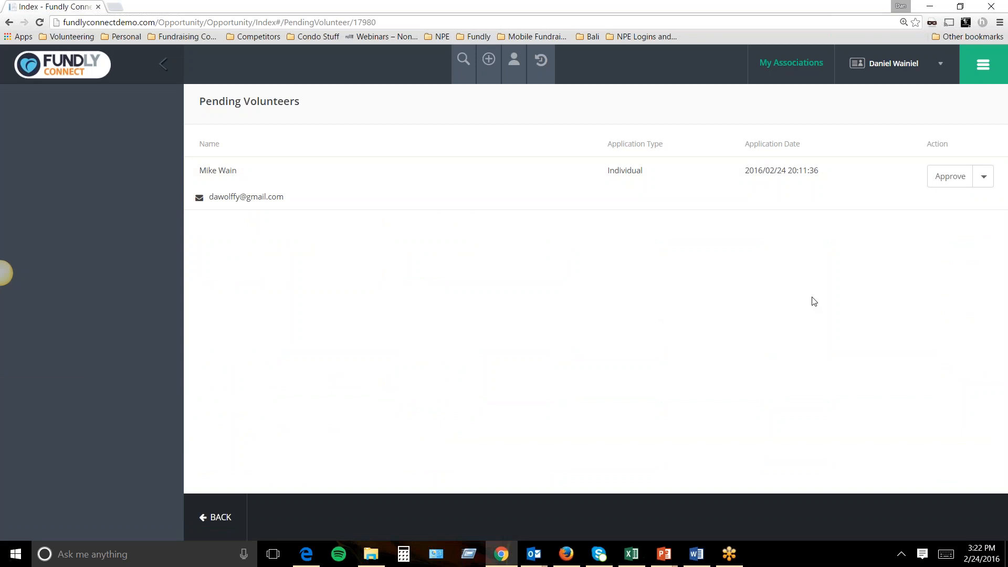
Review the pending volunteer's application form and approve it.
click(943, 182)
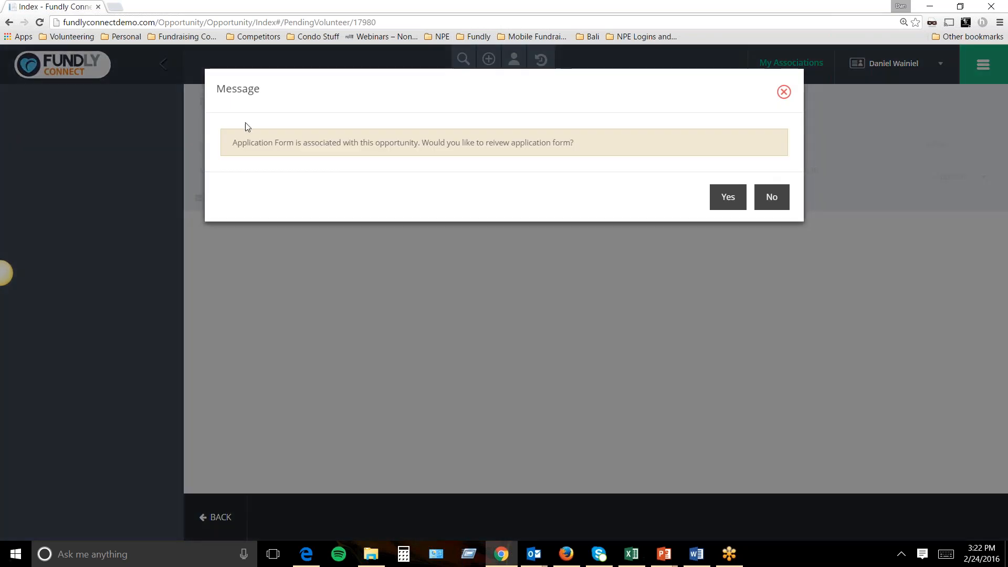
drag(243, 142, 575, 150)
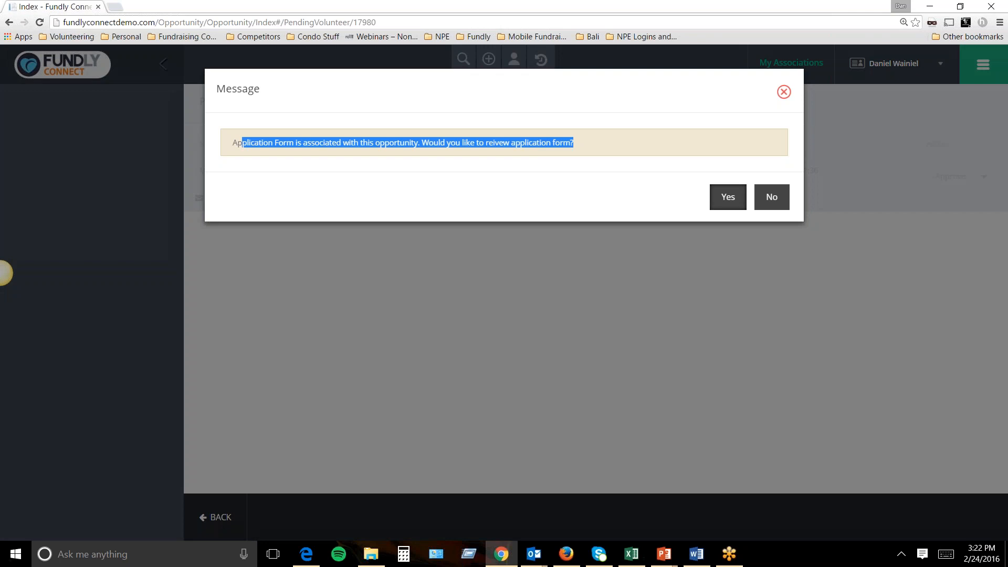
click(728, 197)
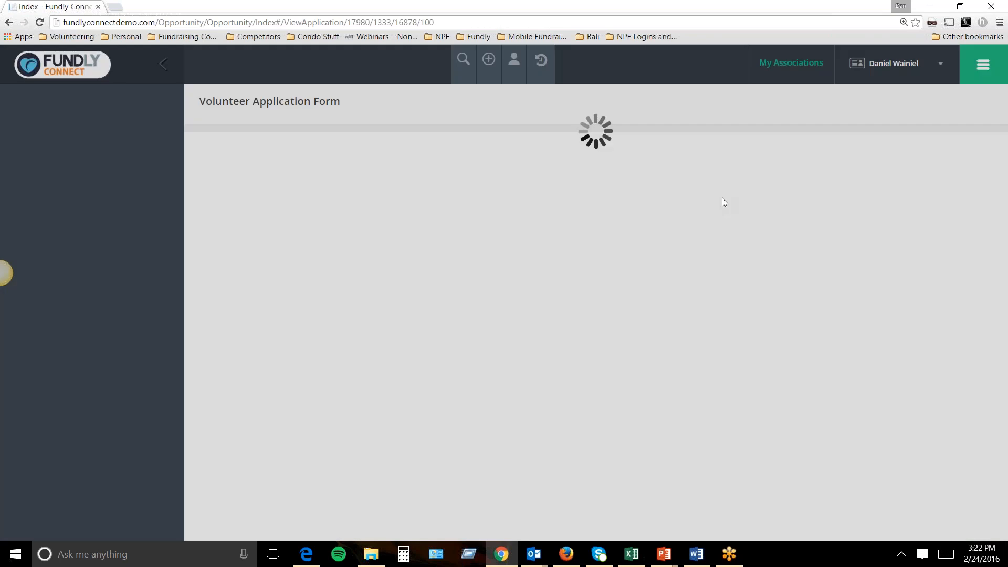
scroll(533, 255, down, 1)
scroll(422, 306, down, 1)
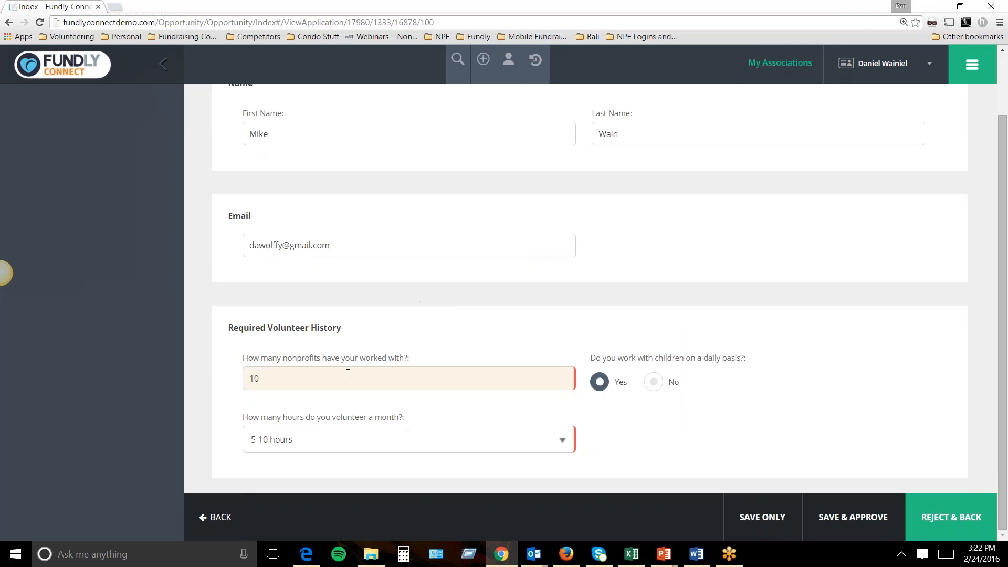
click(835, 523)
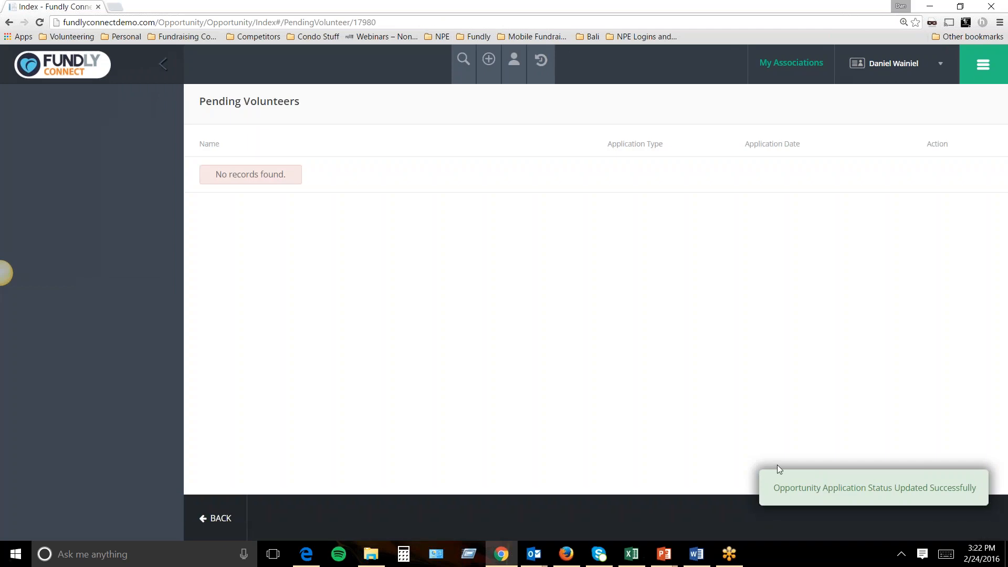
click(217, 518)
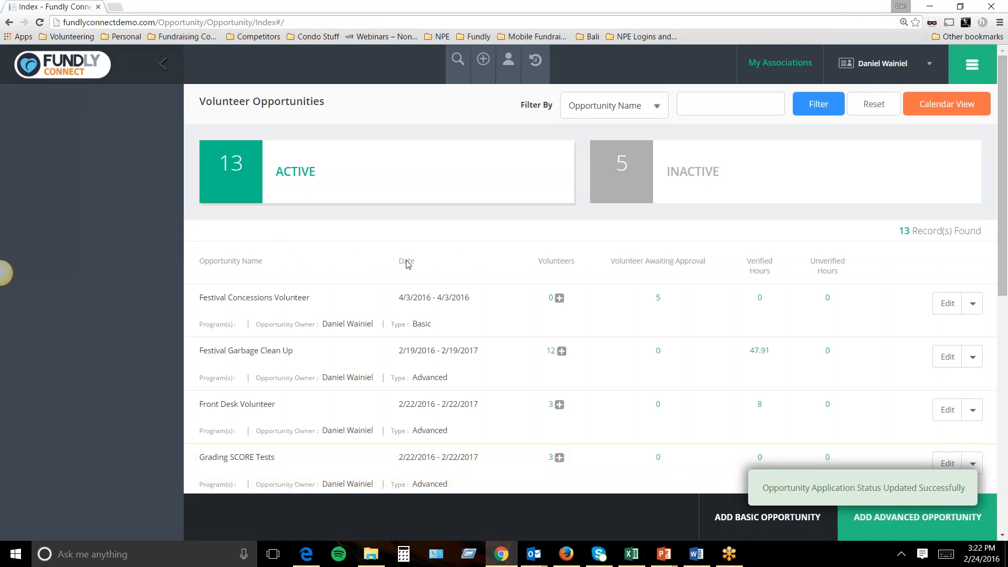
Open the Hospice Help - Greeters opportunity from the Volunteer Opportunities list.
scroll(372, 248, down, 2)
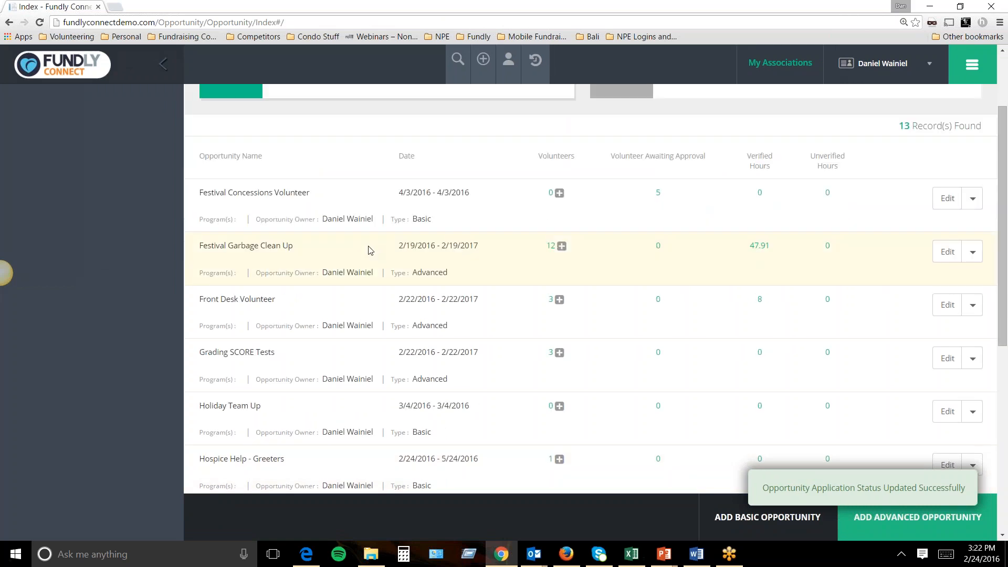
scroll(370, 250, down, 1)
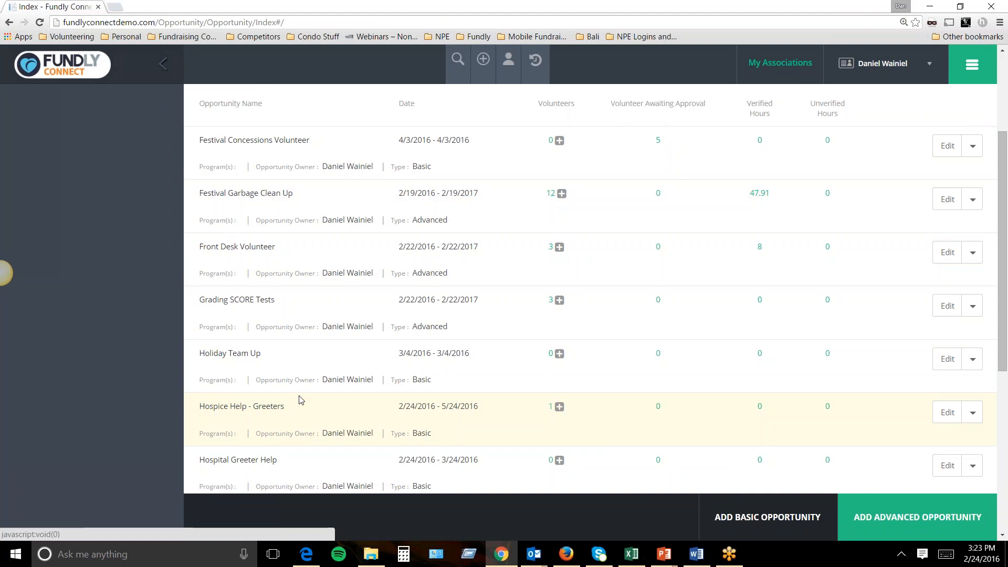
click(277, 409)
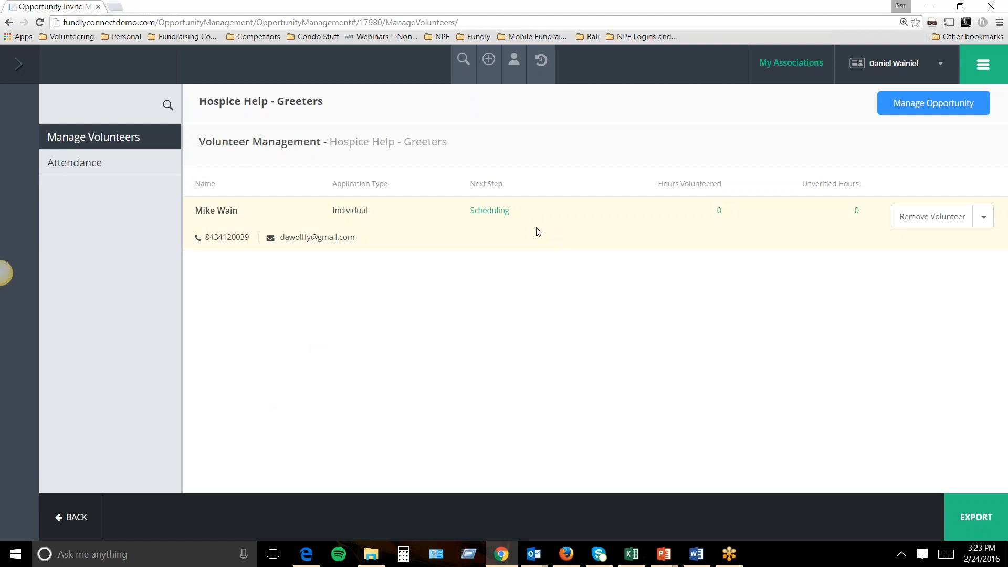
Schedule the volunteer at Atlanta Health Hospice on the Morning shift as Floor Leader.
click(487, 215)
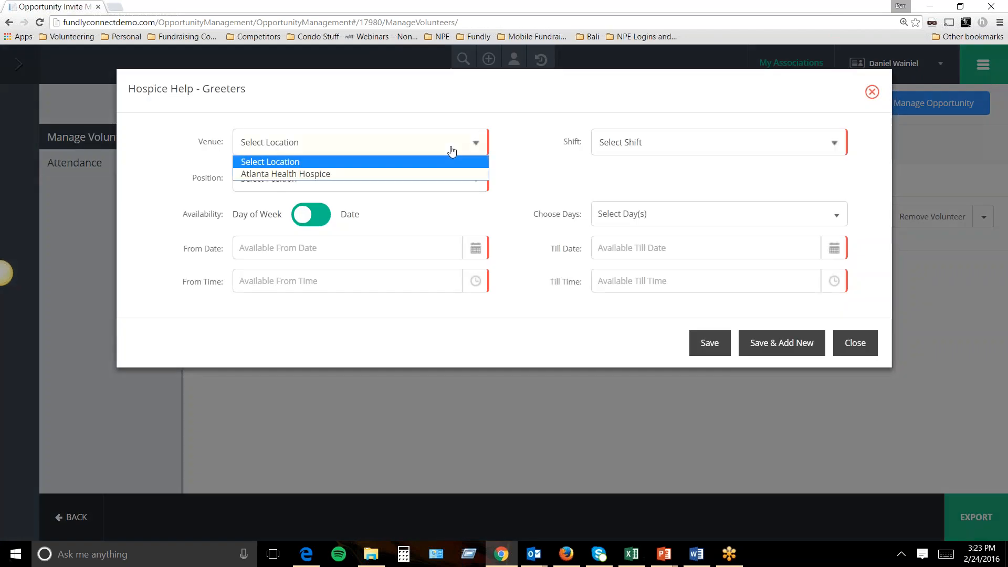
click(429, 174)
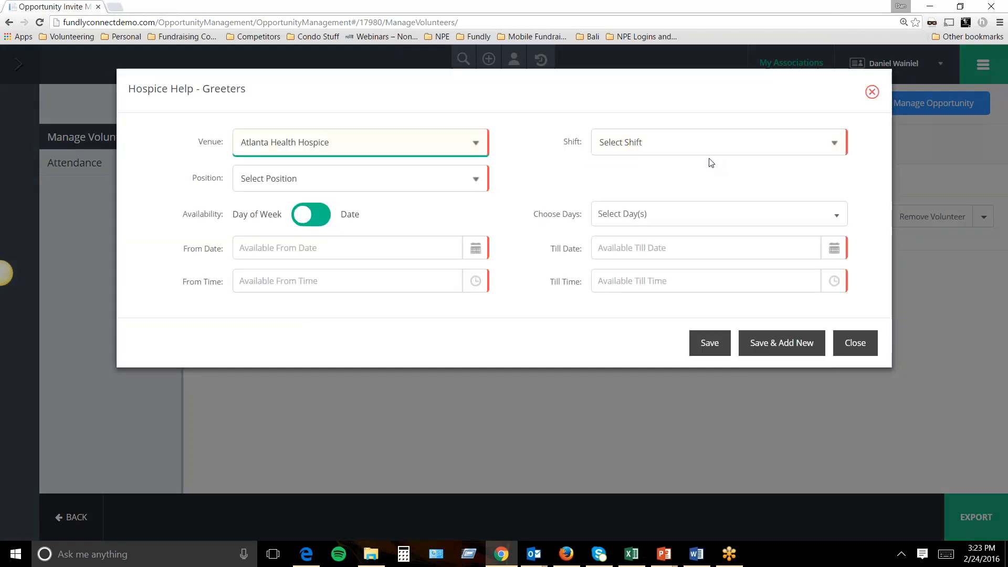
click(682, 149)
click(675, 172)
click(477, 185)
click(477, 185)
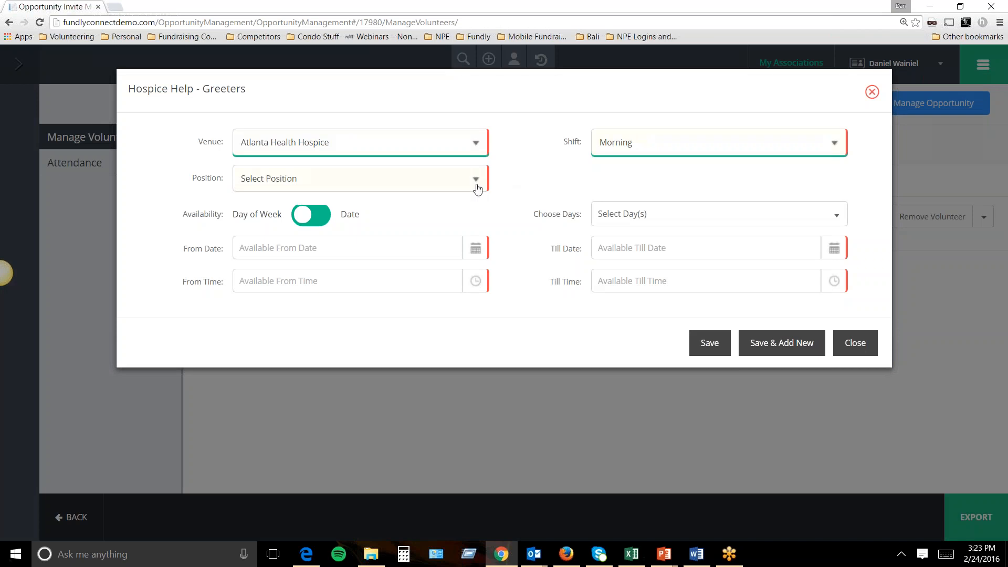
click(477, 185)
click(477, 187)
click(407, 181)
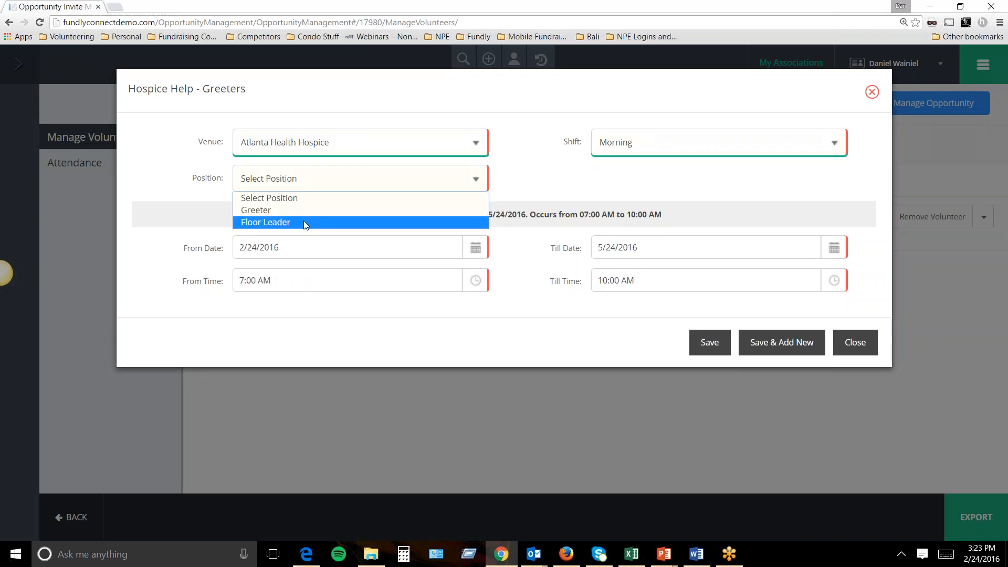
click(305, 221)
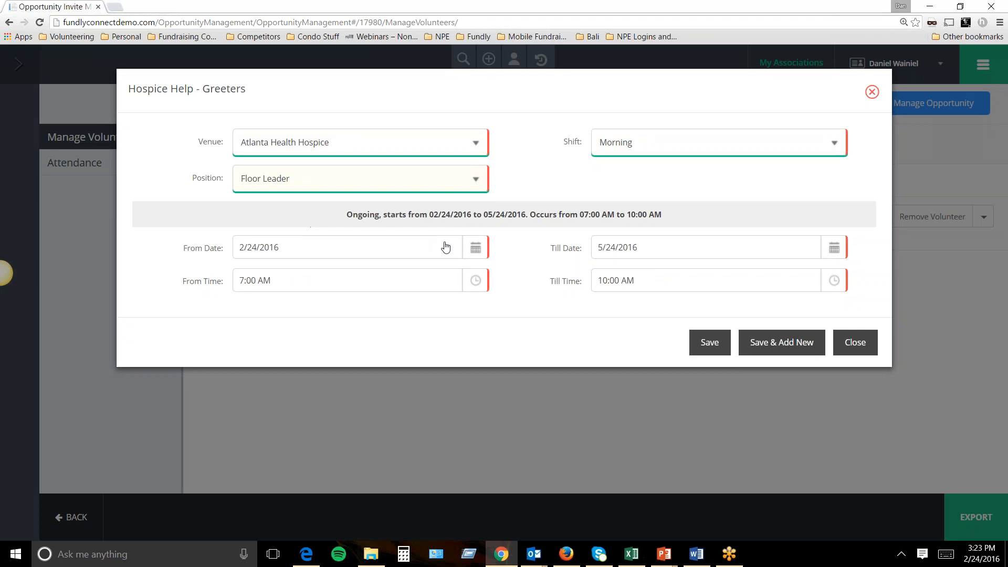
Set the schedule's Till Date to 2/24/2016.
drag(358, 216, 633, 215)
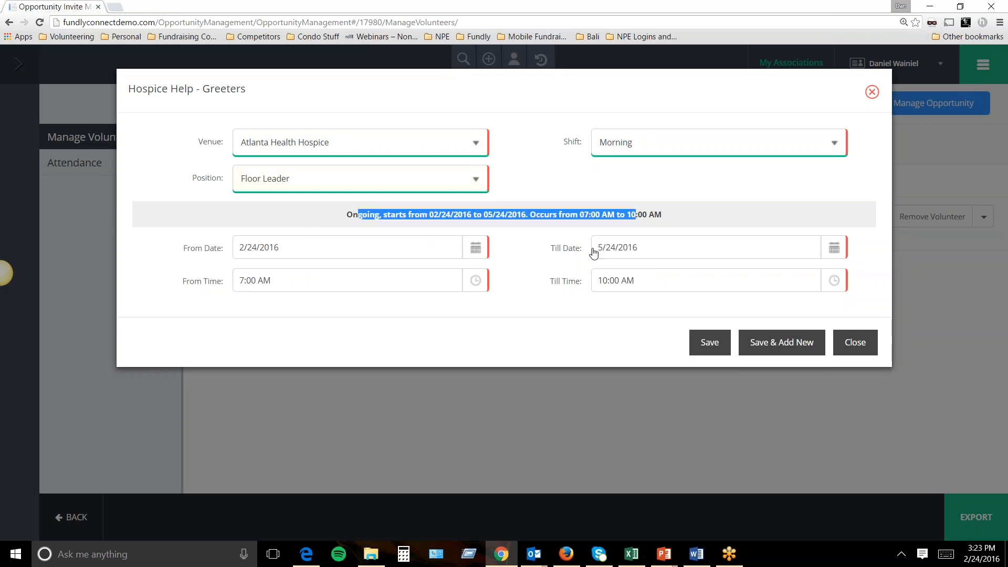
click(671, 252)
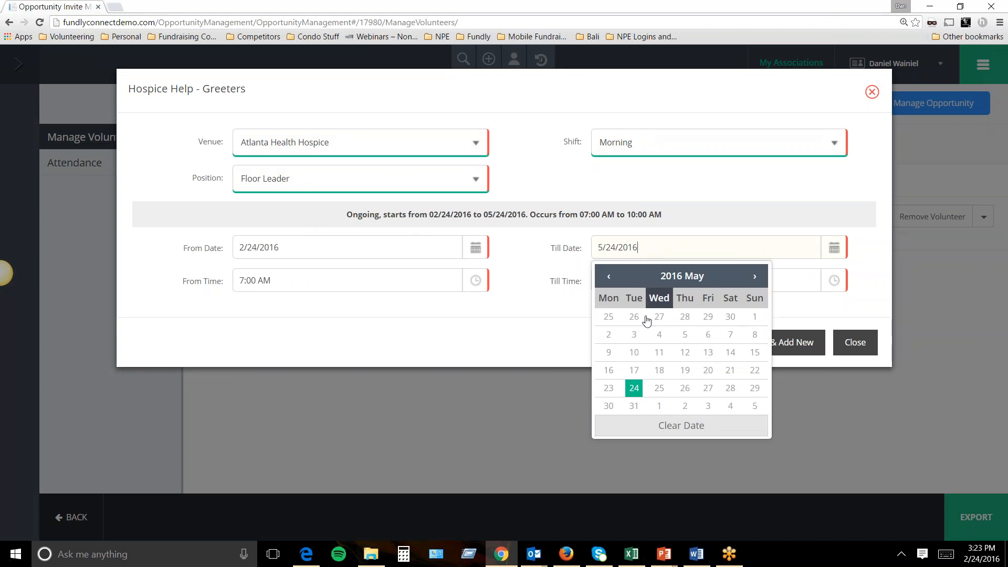
click(609, 279)
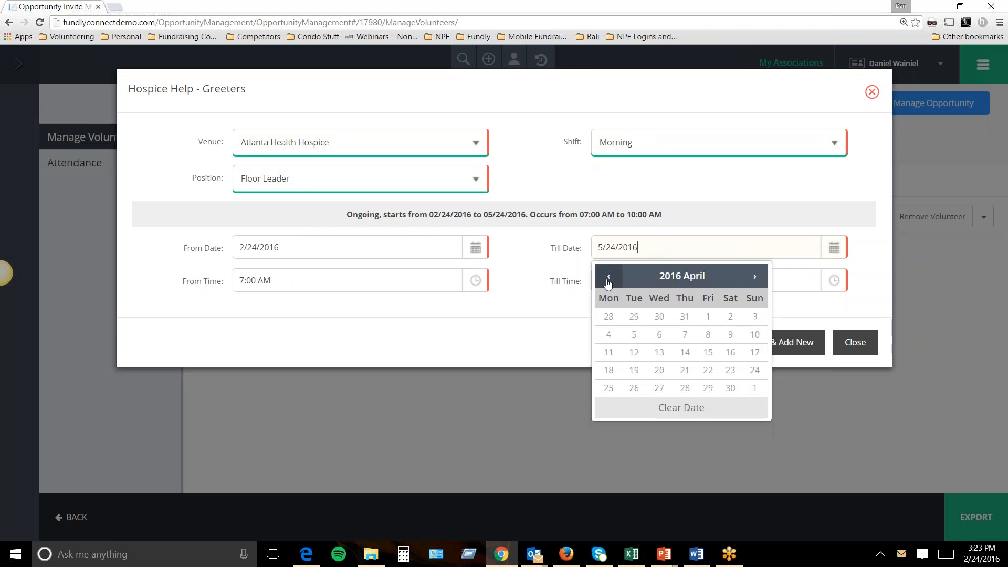
click(609, 280)
click(609, 280)
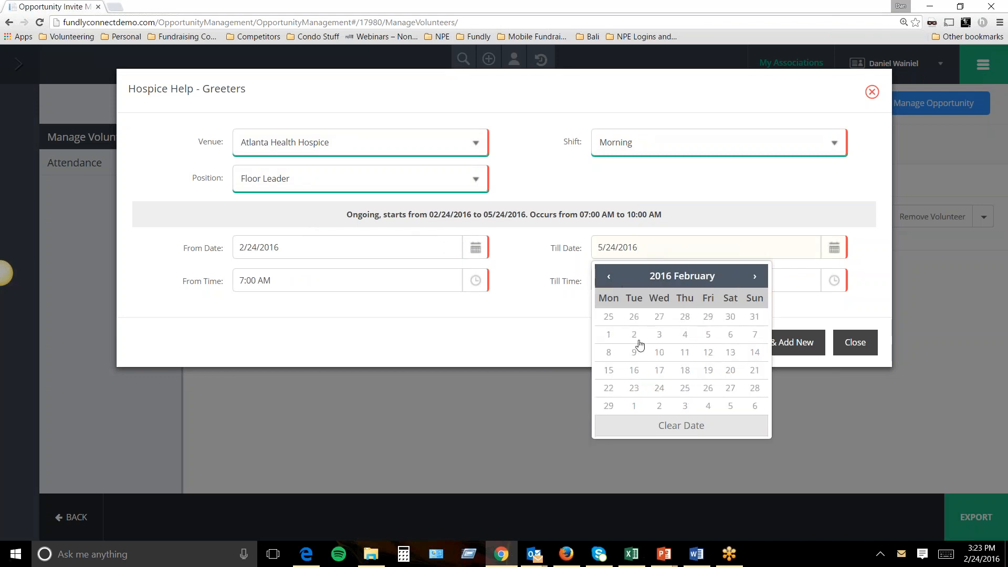
click(660, 388)
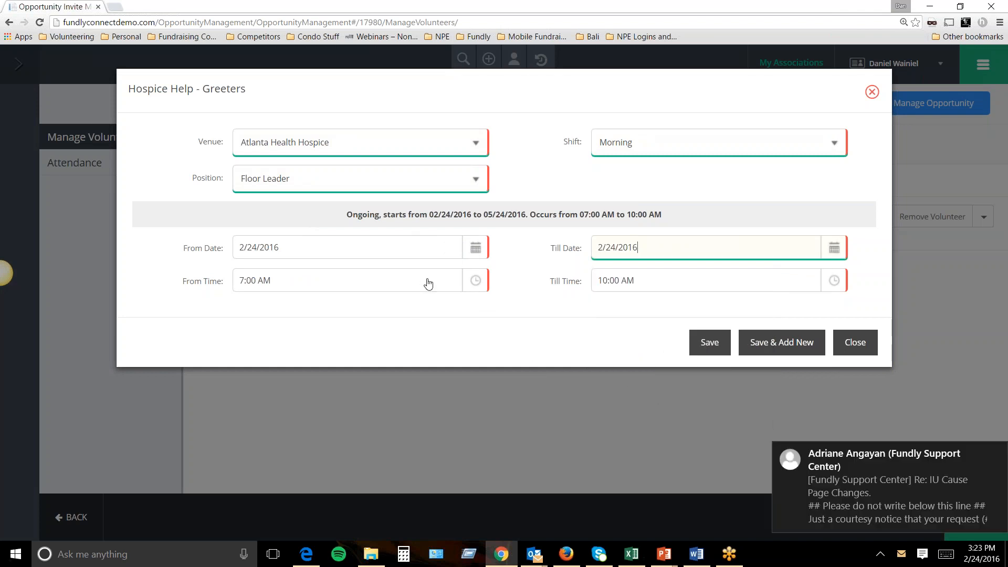
Save the schedule with Save & Add New and close the scheduling form.
click(701, 350)
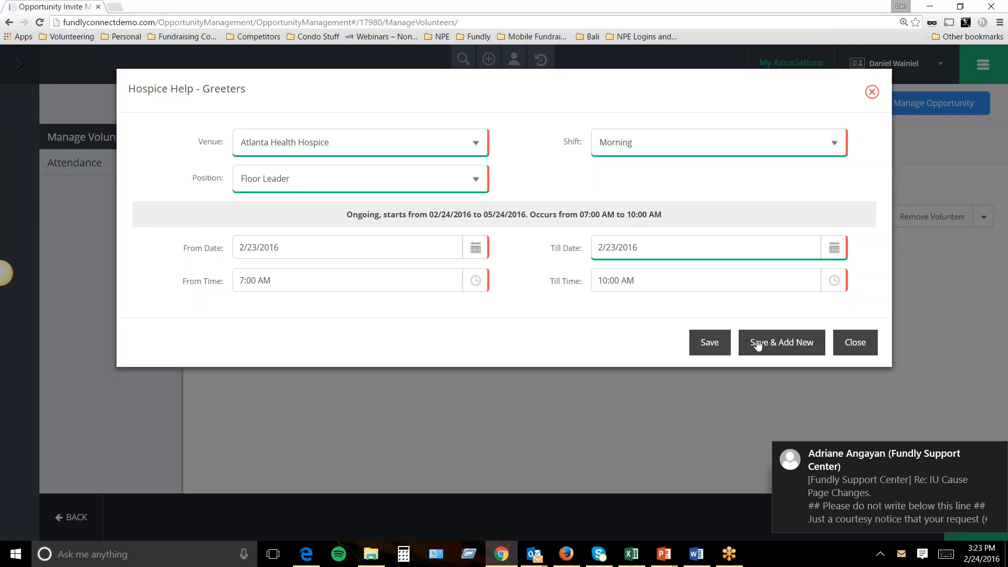
click(778, 343)
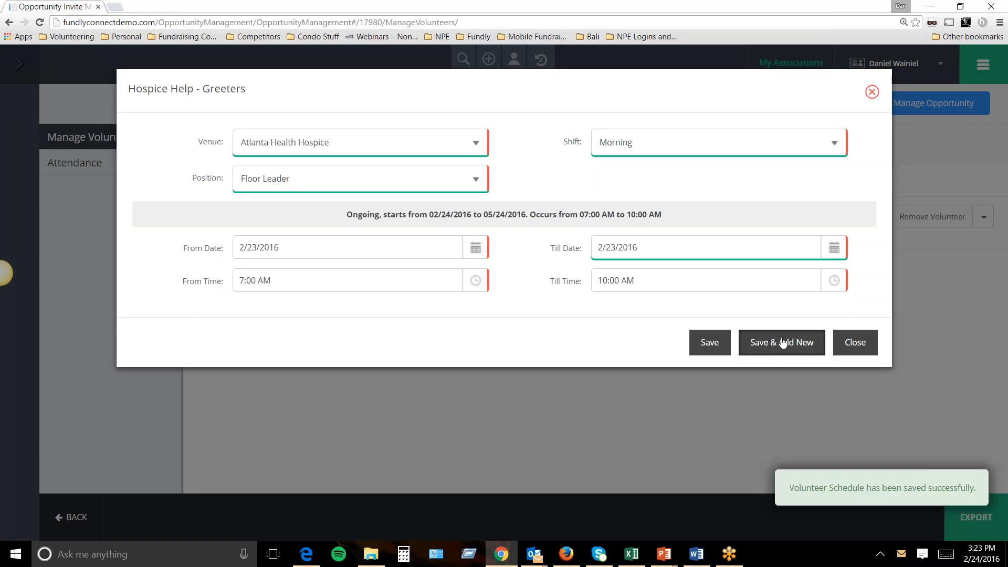
click(991, 464)
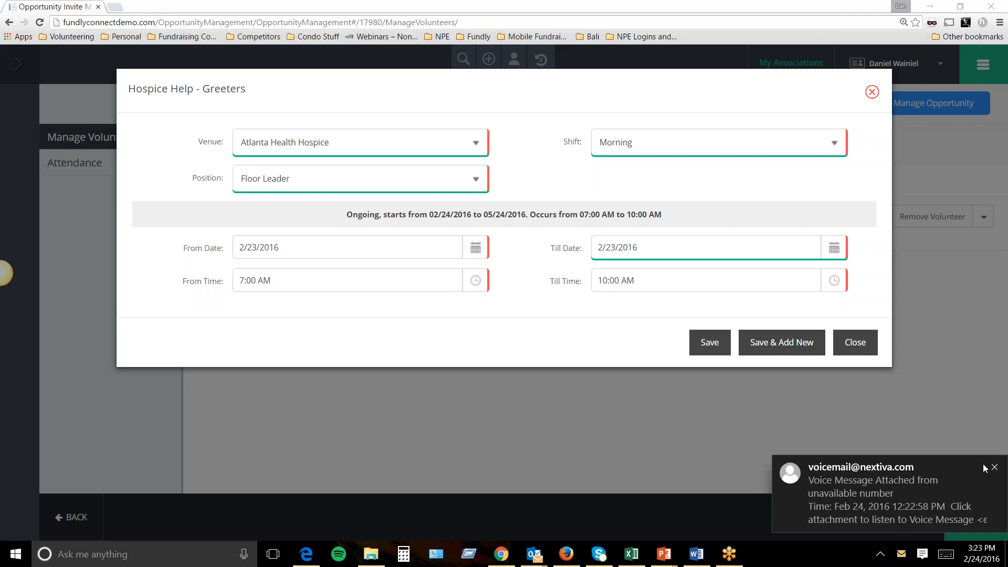
click(988, 466)
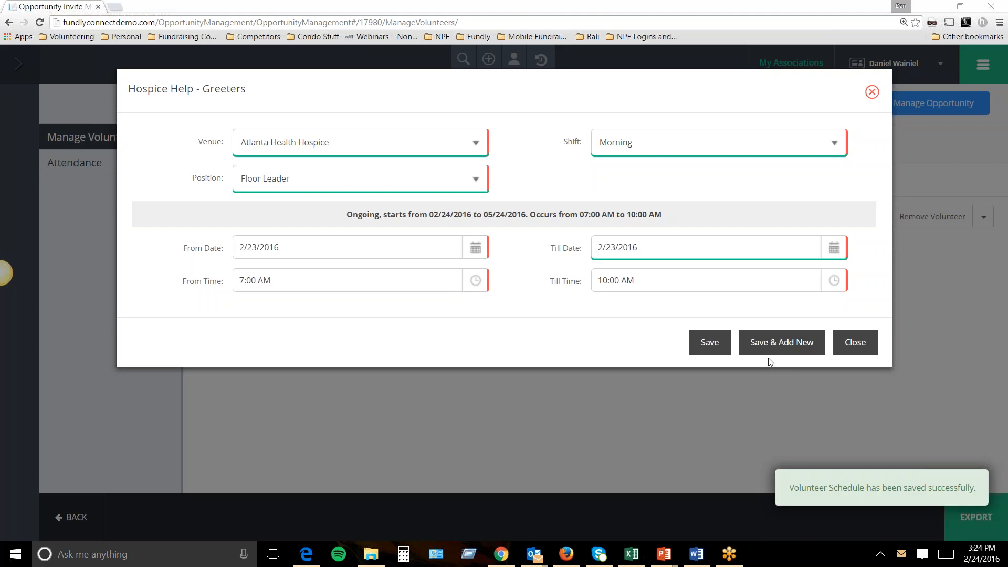
click(839, 336)
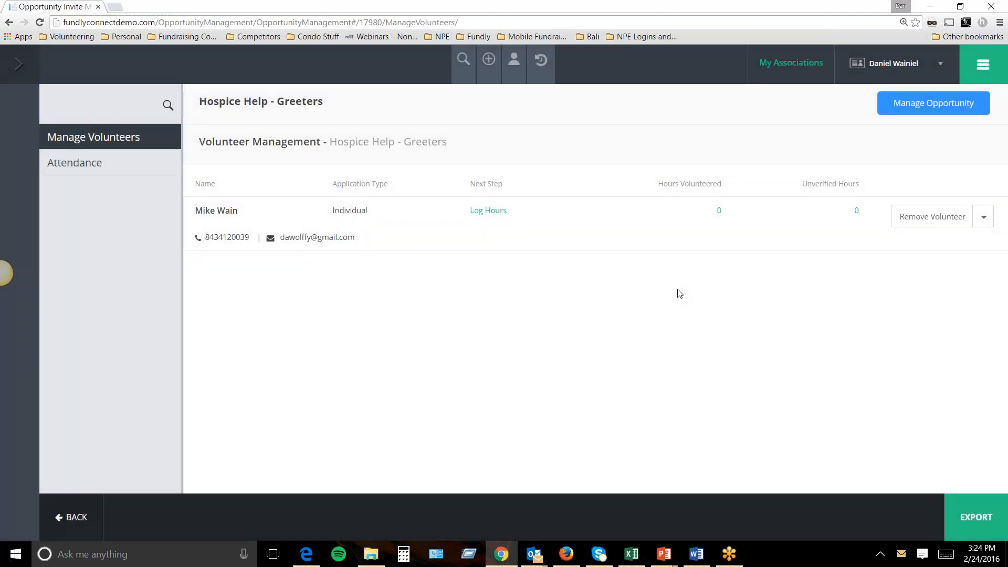
click(490, 211)
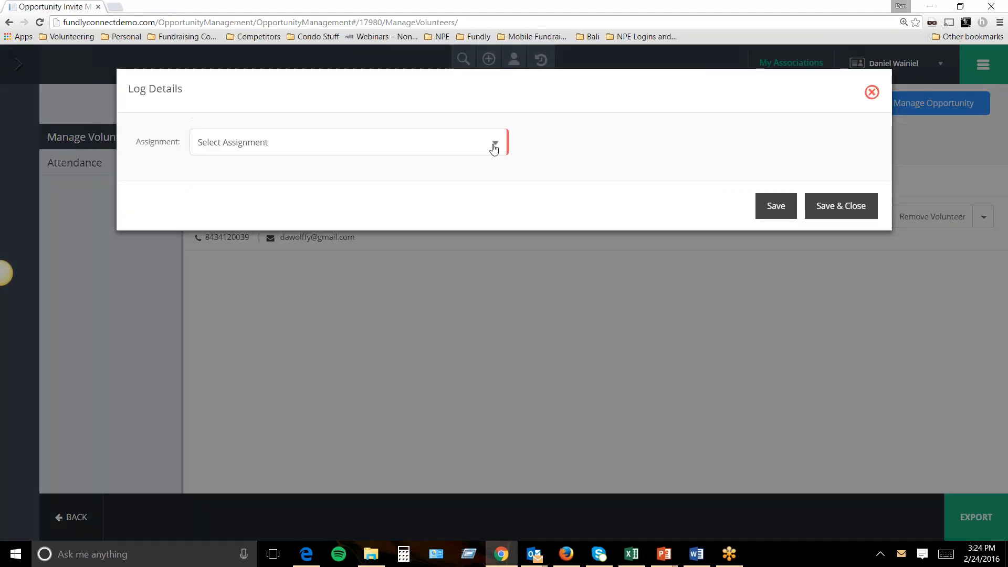
click(494, 144)
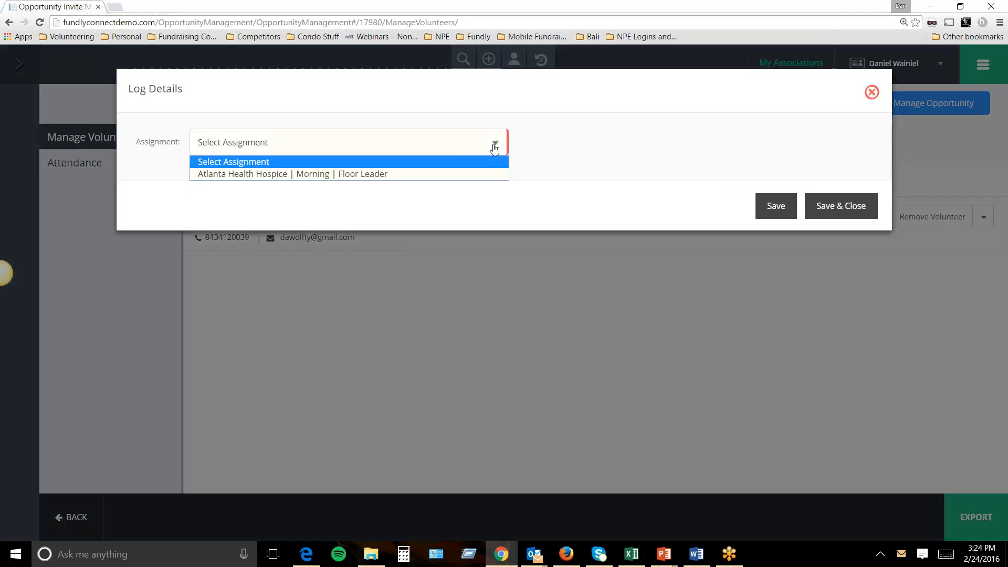
click(373, 175)
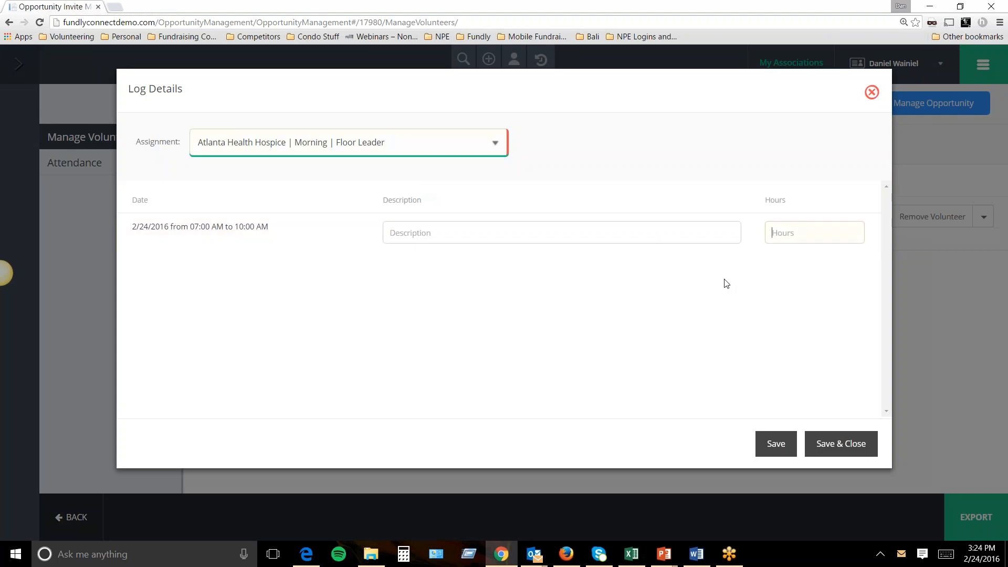
text(3)
click(523, 222)
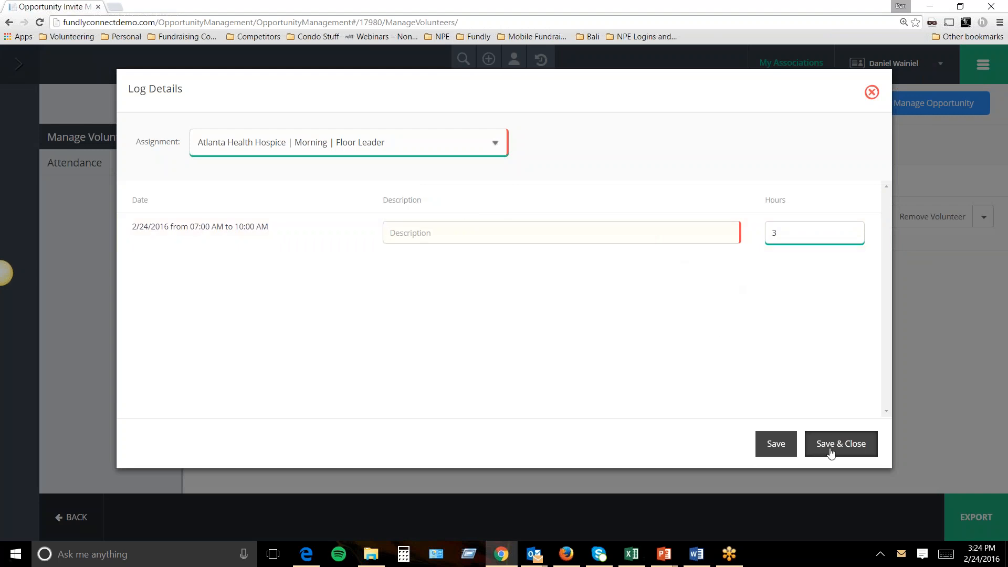
click(873, 93)
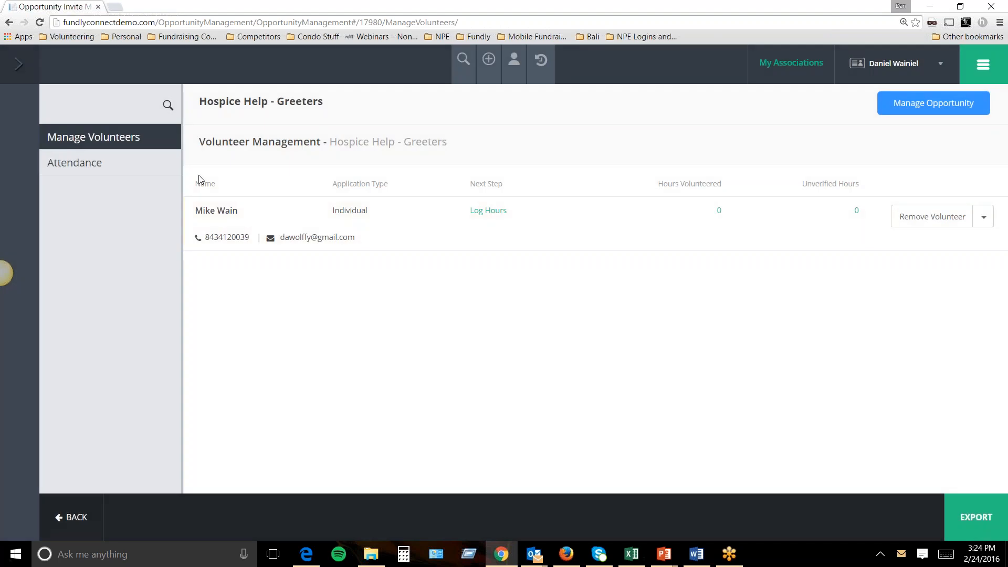
Load the Hospice Help - Greeters attendees for 2/24/2016 in the Attendance view.
click(101, 168)
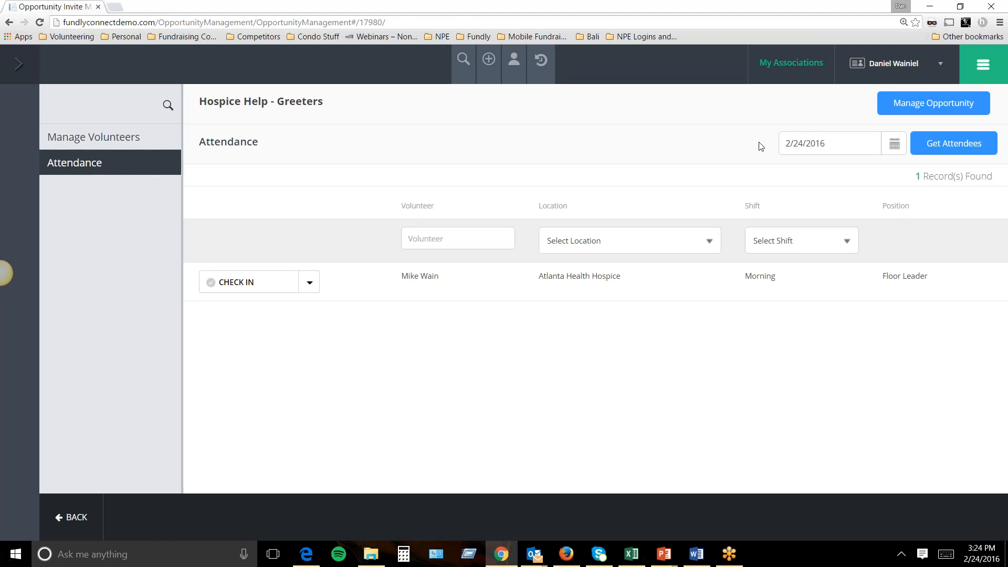
click(951, 150)
click(893, 154)
click(871, 280)
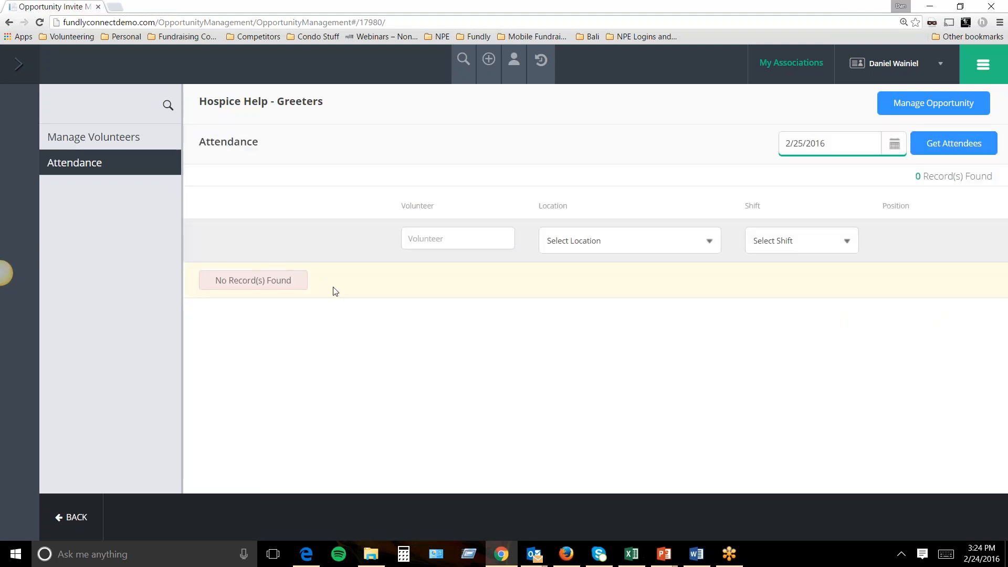
click(894, 144)
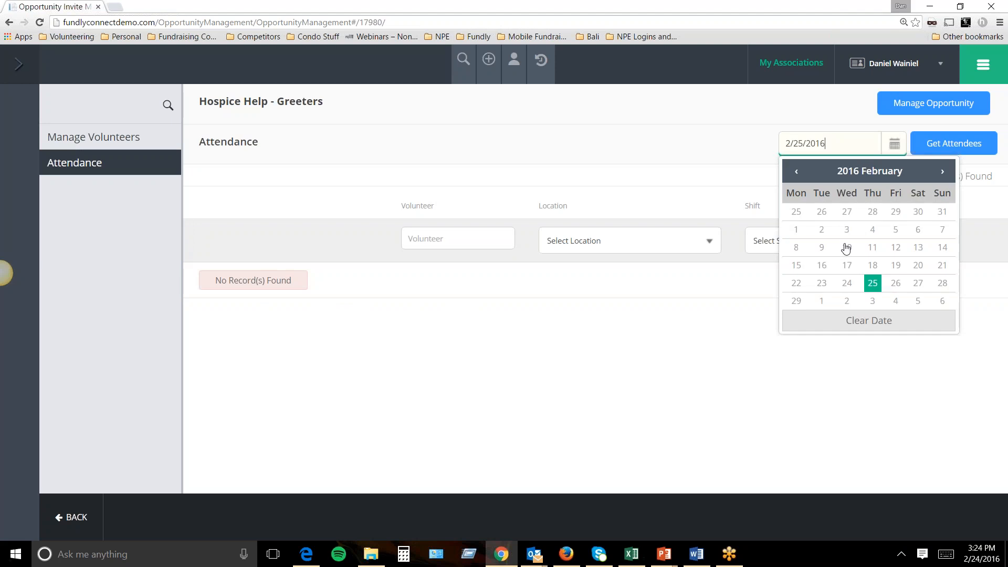
click(848, 282)
click(950, 150)
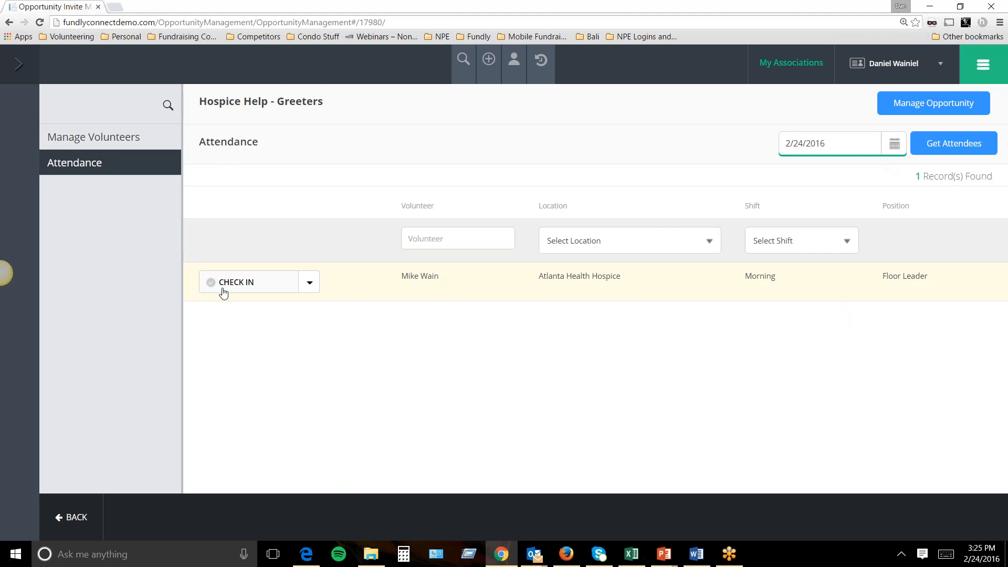
Check the volunteer in as attended, then go to Manage Volunteers.
click(309, 288)
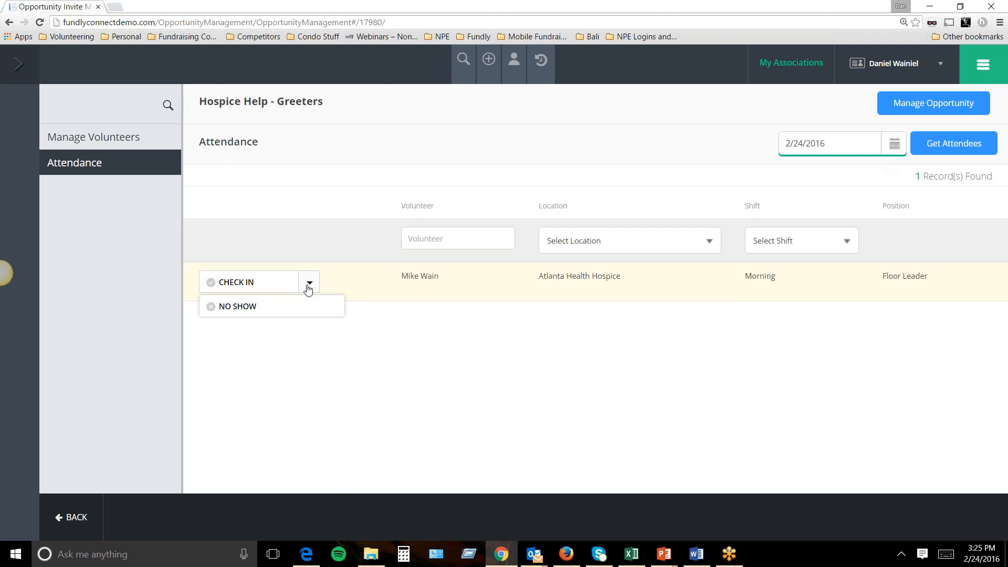
click(238, 307)
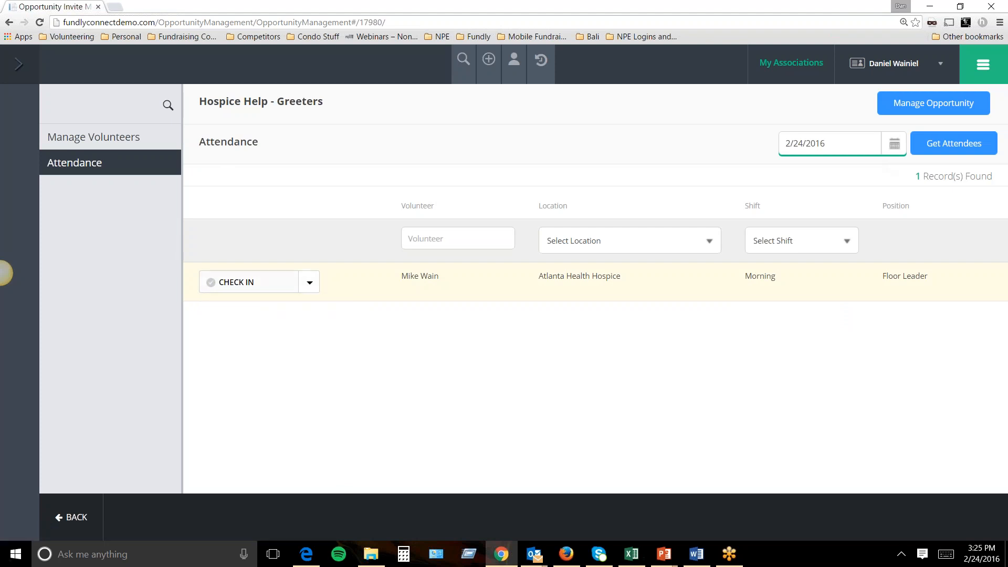
click(237, 283)
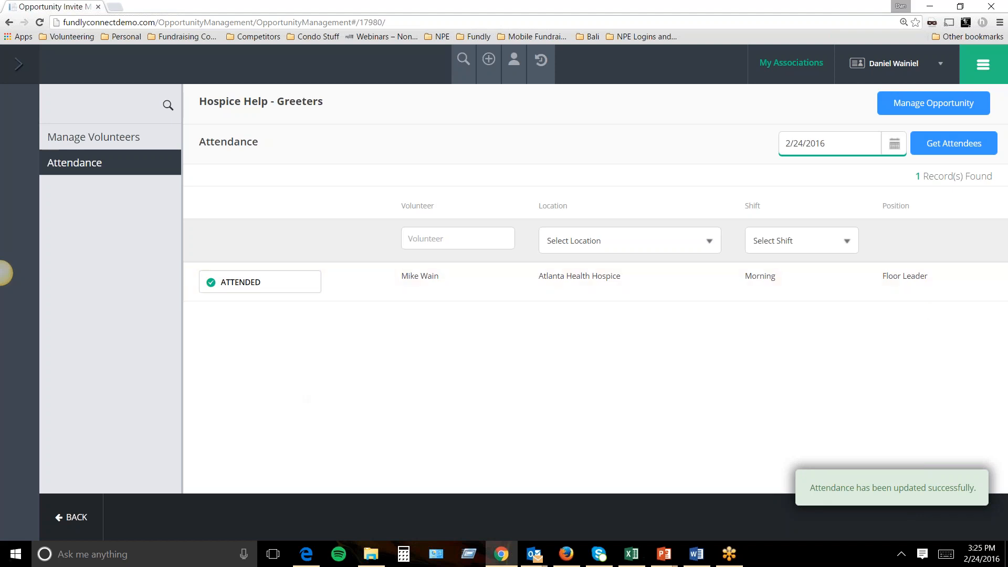
click(102, 138)
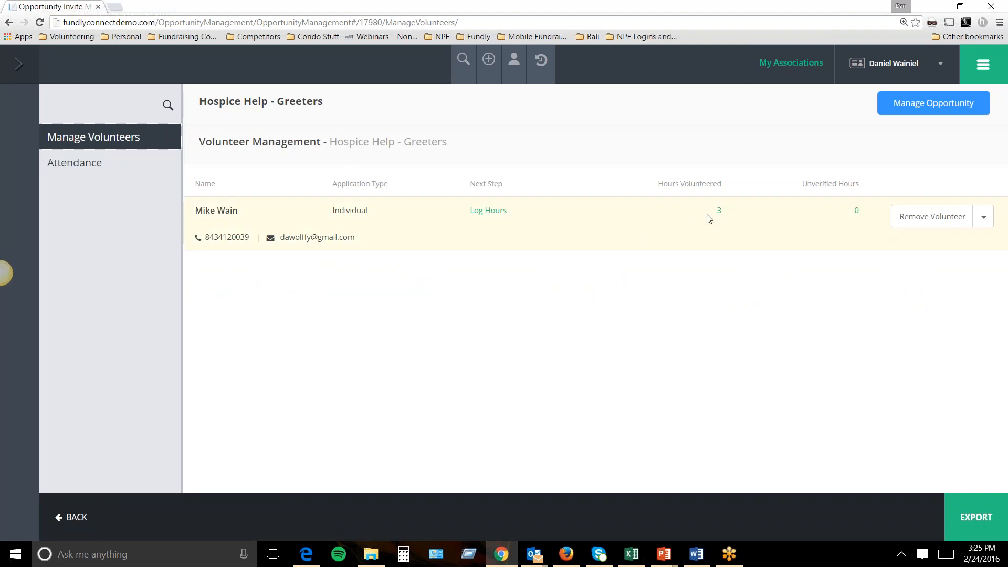
drag(723, 183, 661, 185)
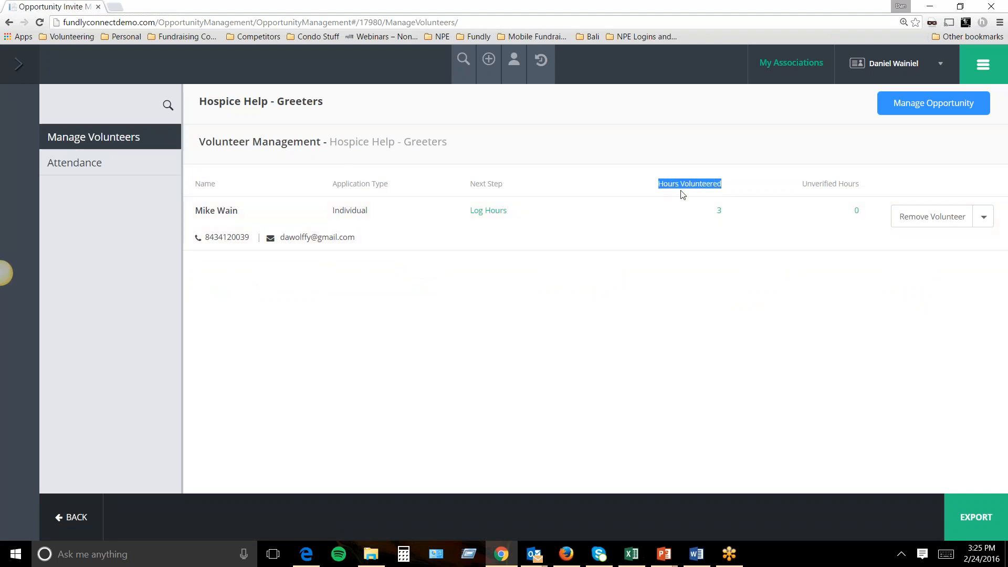
click(718, 211)
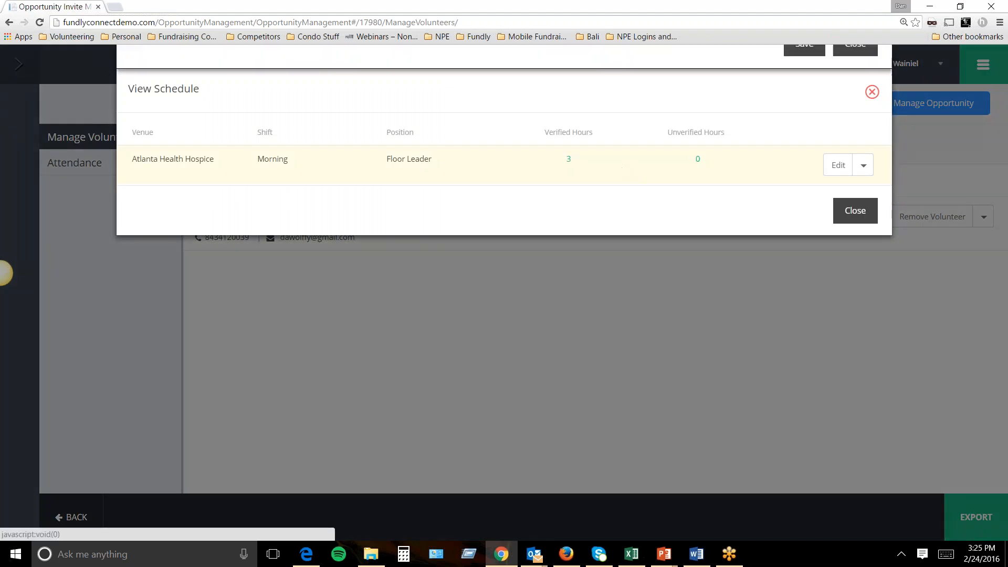
click(568, 160)
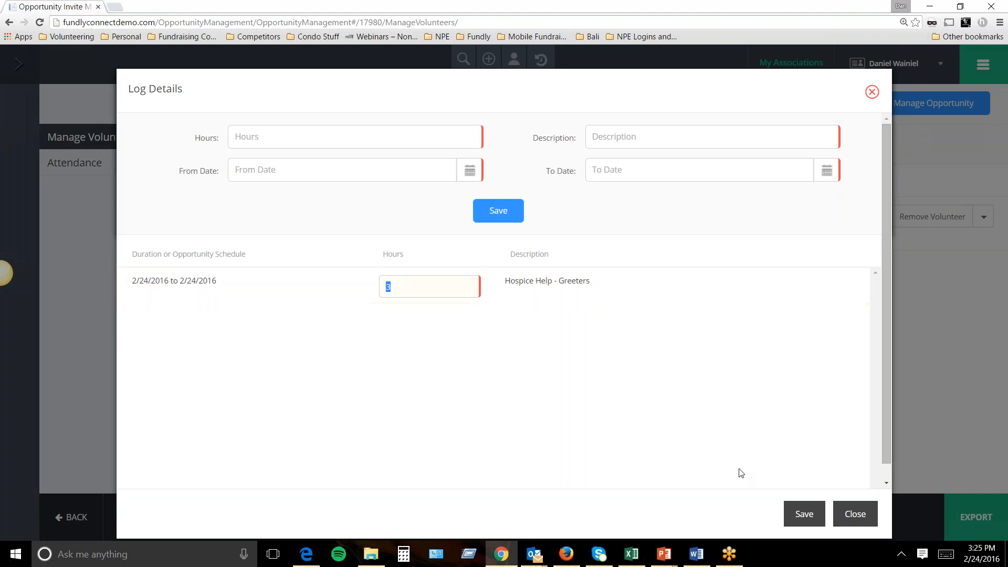
click(855, 514)
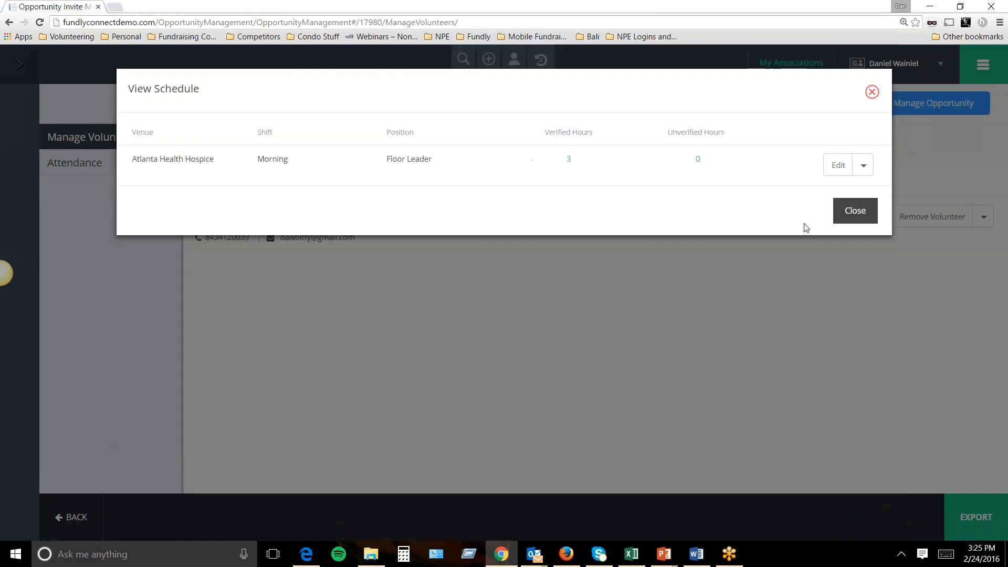
click(846, 214)
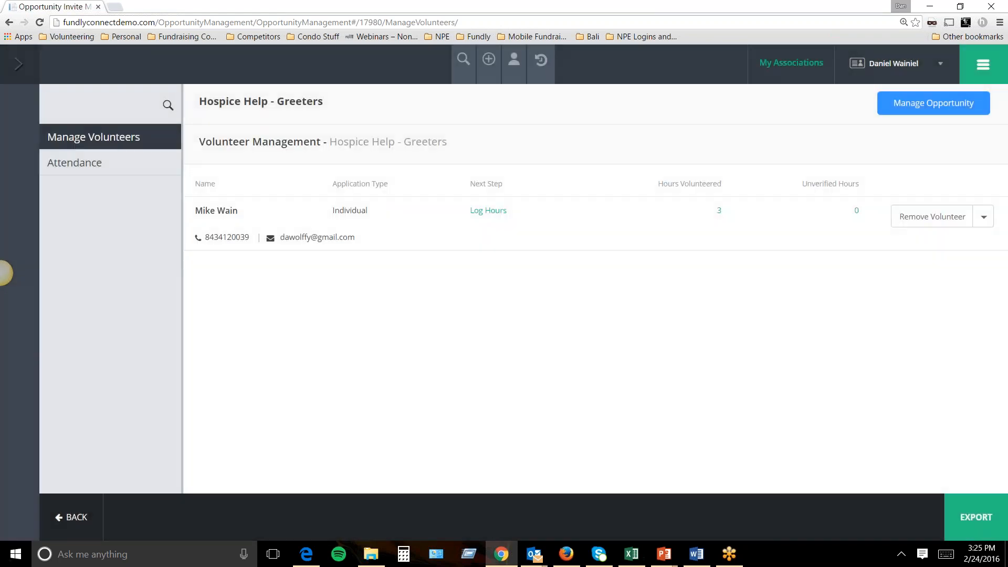
click(490, 212)
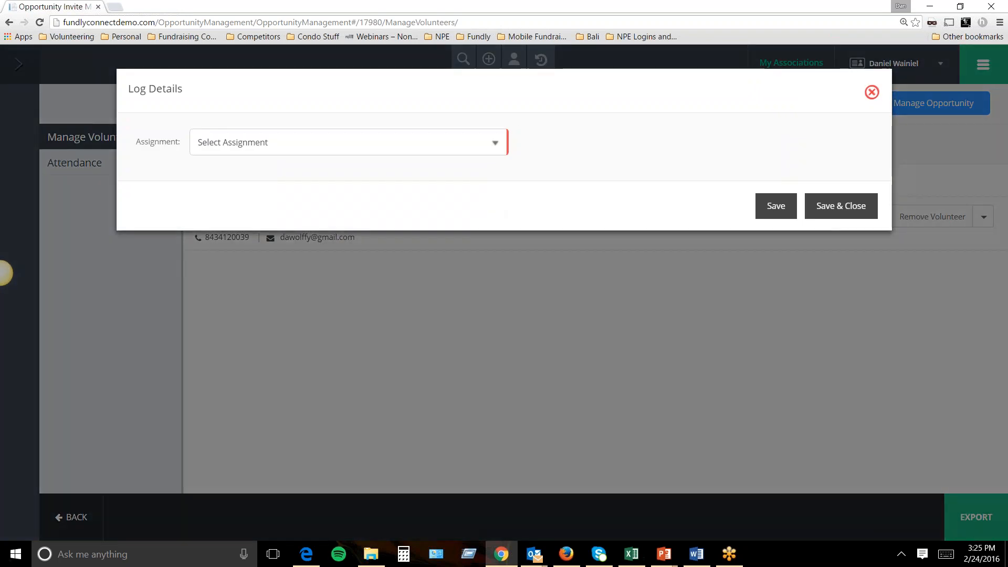
click(872, 93)
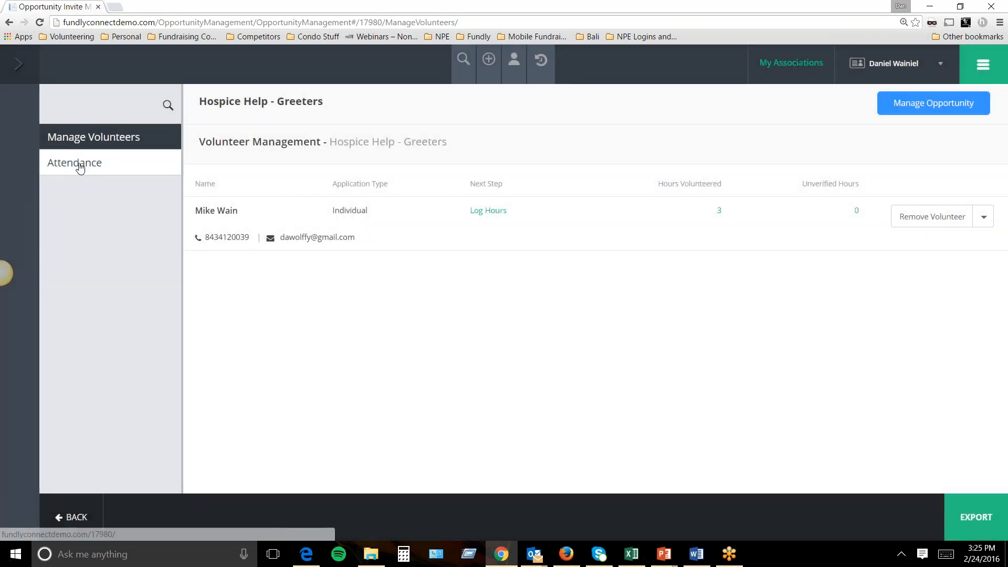
Load attendees for 3/4/2016, 2/26/2016 and 2/19/2016, finding none on 2/19.
click(77, 167)
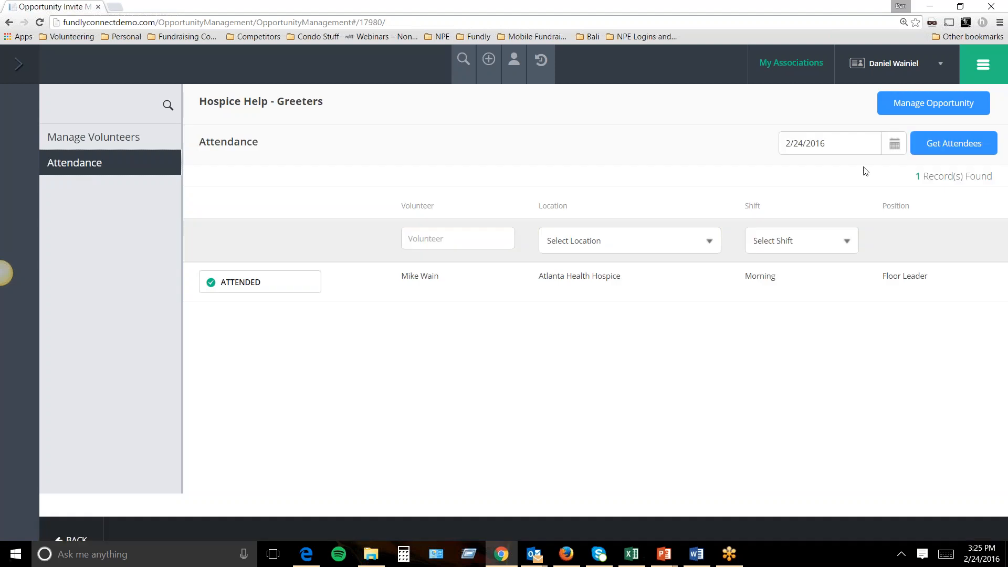
click(828, 143)
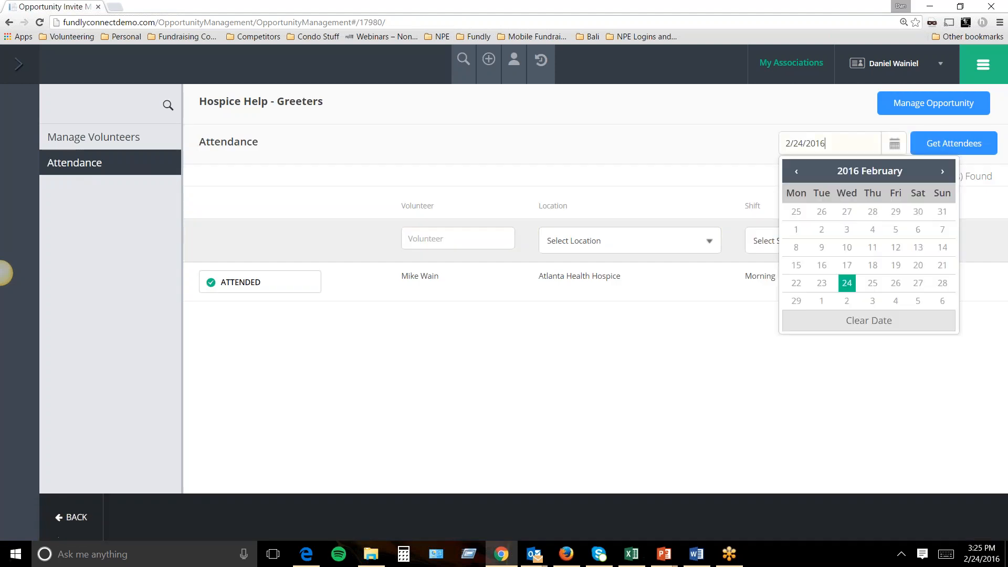
click(941, 174)
click(900, 212)
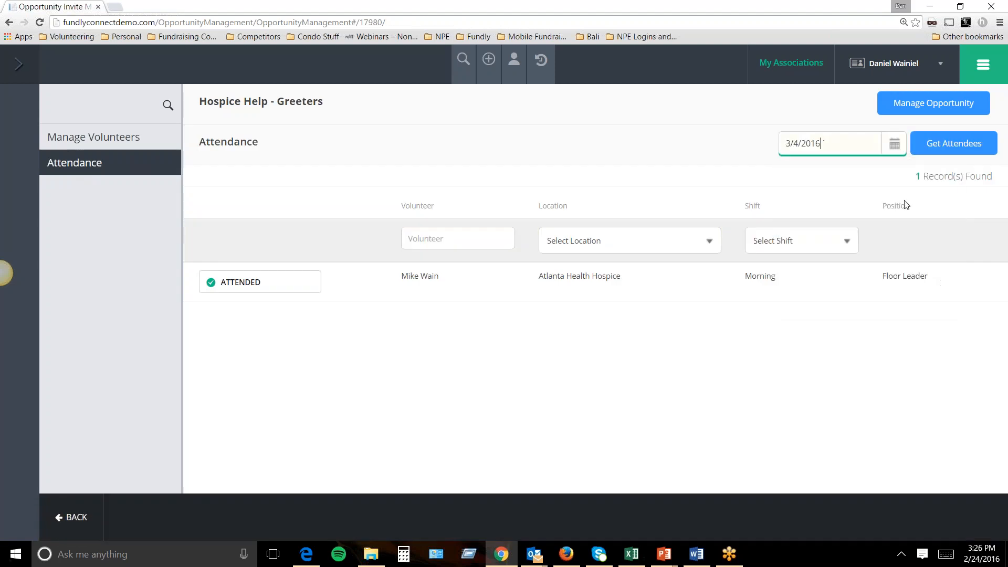
click(940, 147)
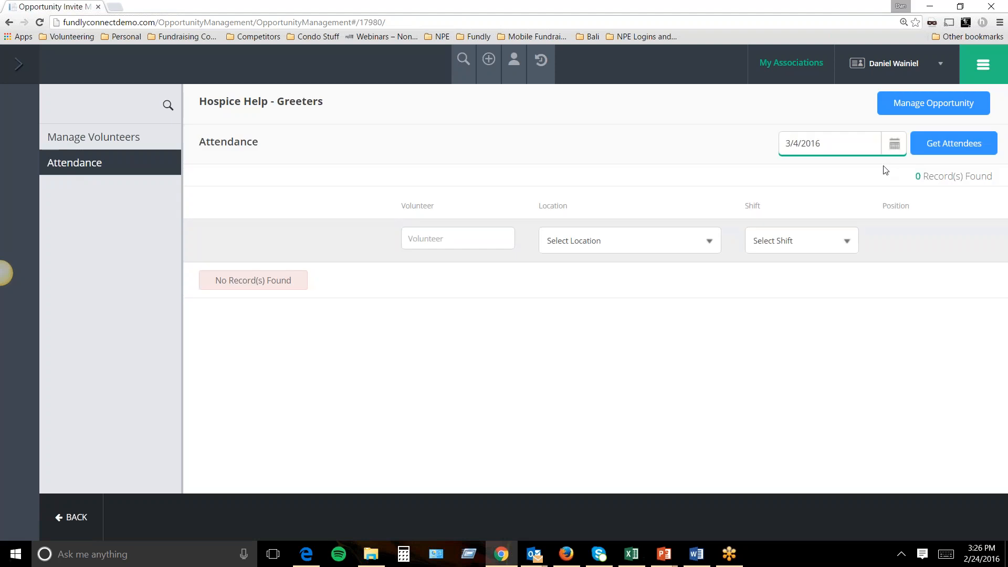
click(893, 150)
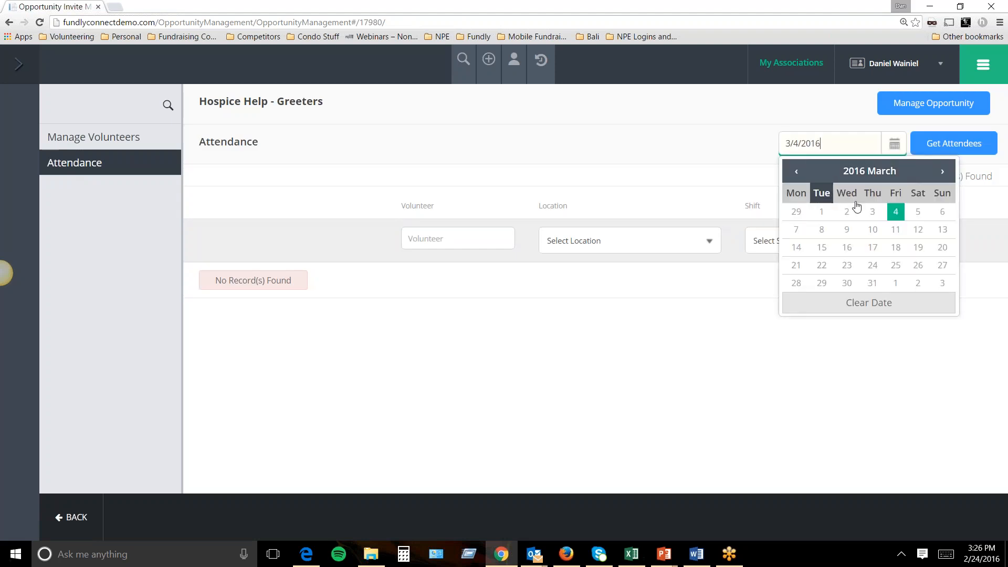
click(796, 171)
click(896, 285)
click(957, 151)
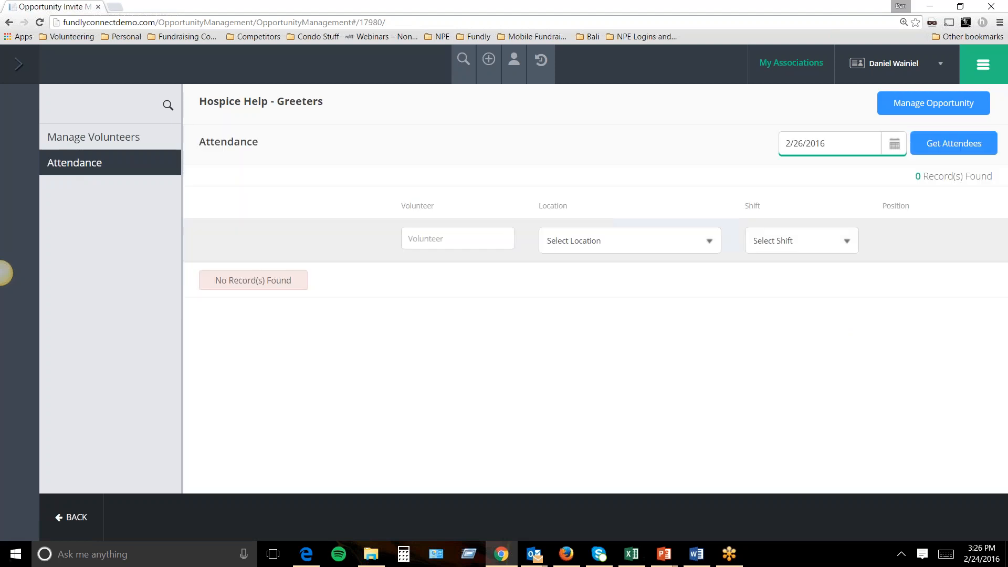
click(893, 149)
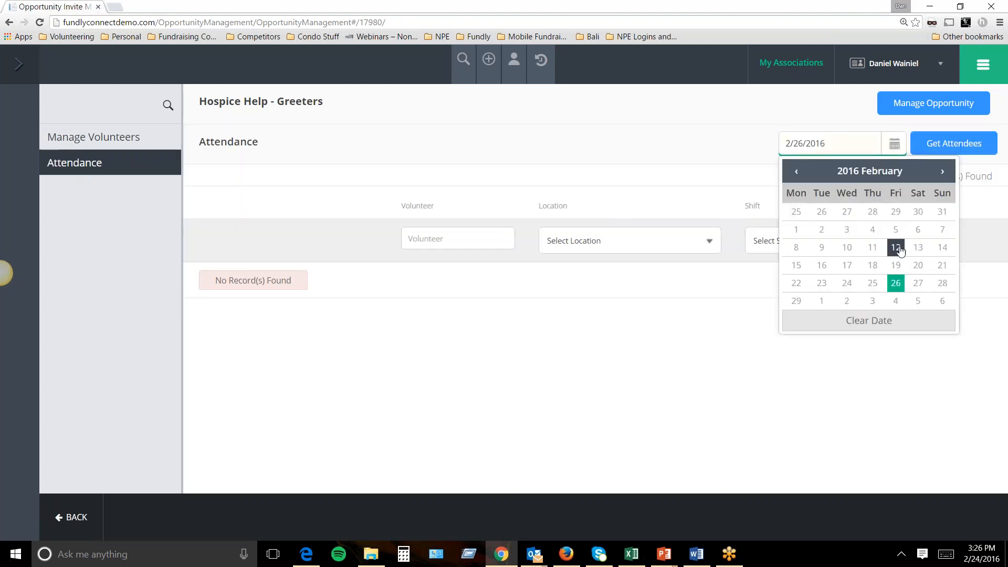
click(896, 265)
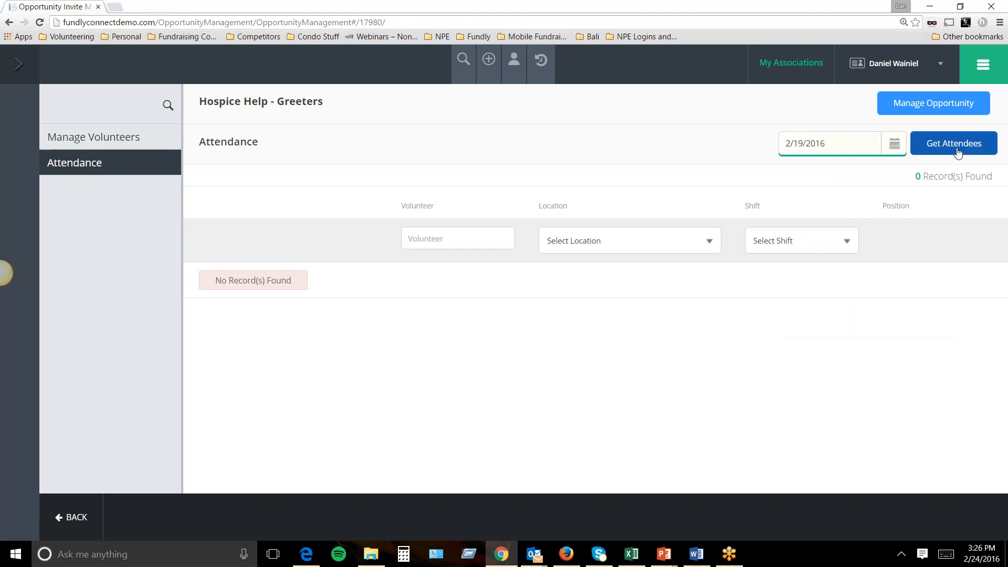
click(954, 148)
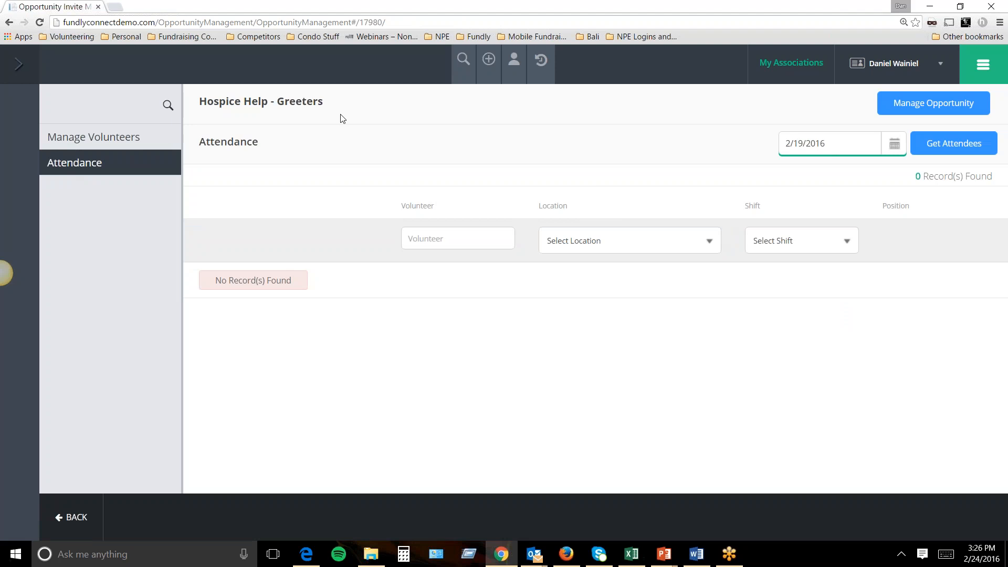
drag(342, 116, 197, 103)
Go back to the opportunities list and open Festival Garbage Clean Up's volunteers and attendance.
click(895, 109)
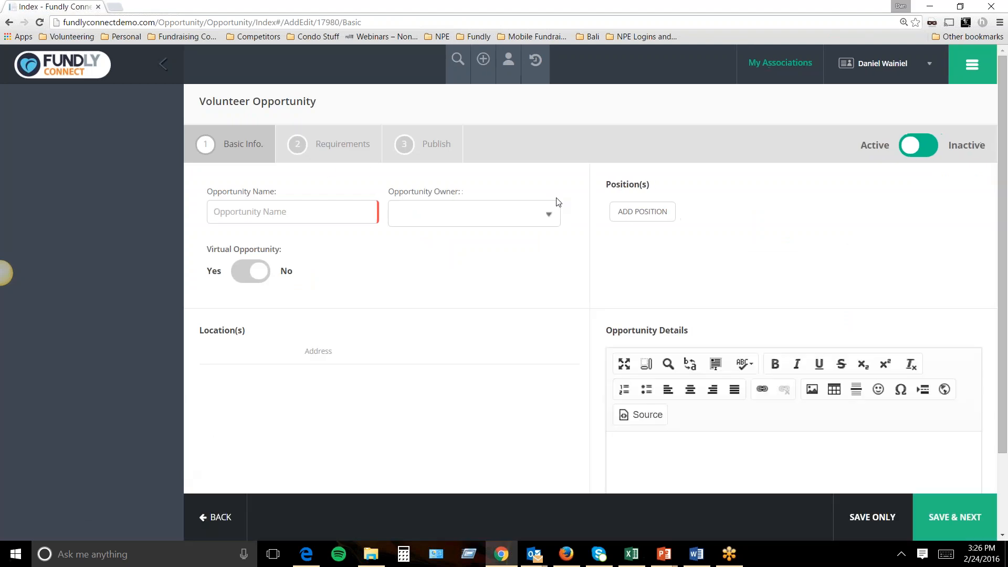
click(214, 517)
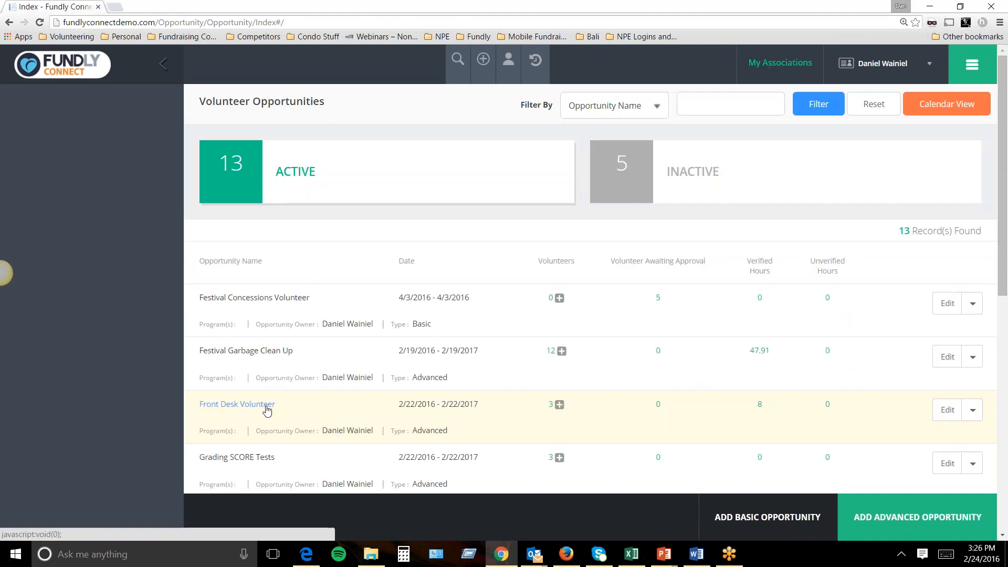
click(253, 356)
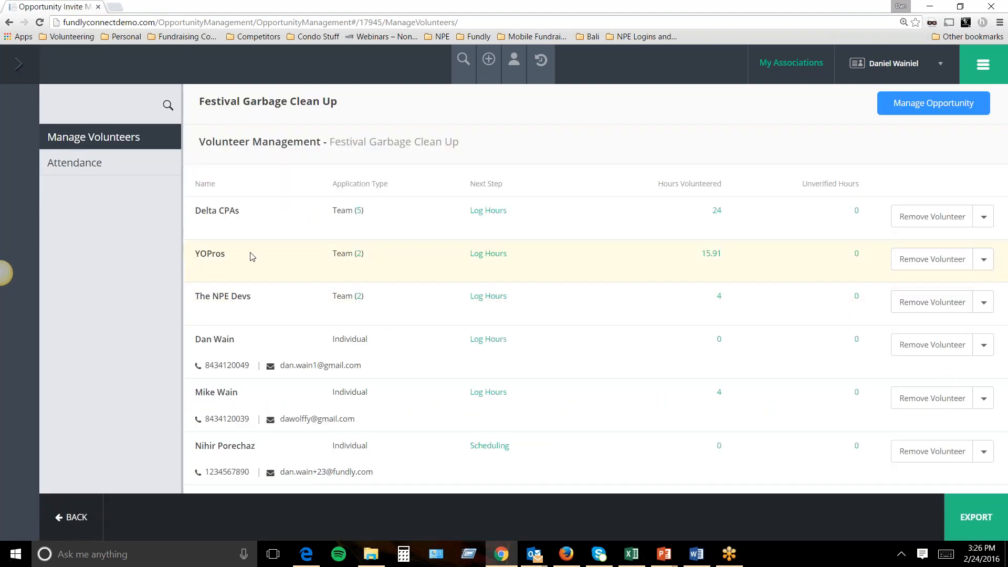
click(124, 167)
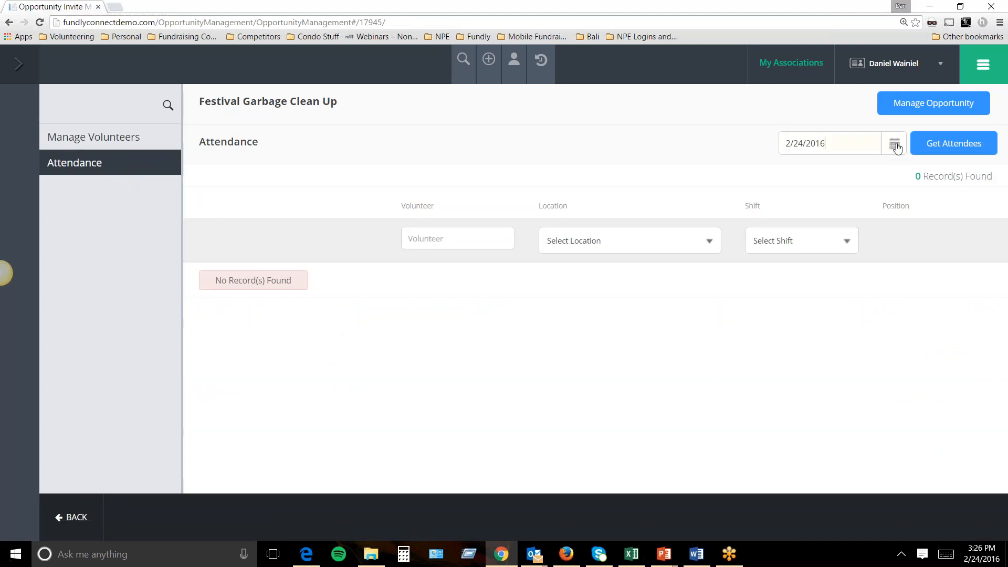
Set 3/4/2016 attendance statuses for Delta CPAs and the YOPros team.
click(895, 144)
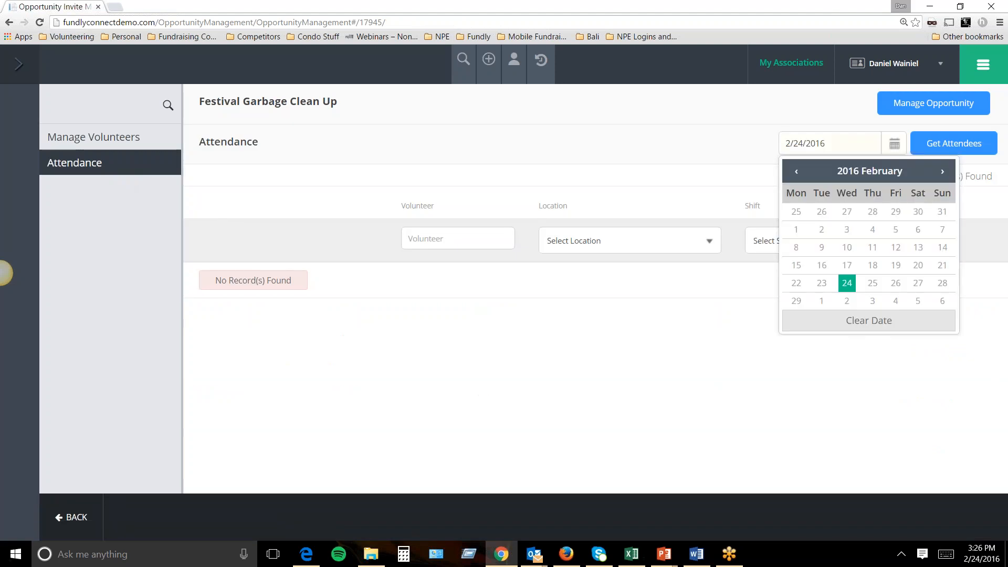
click(896, 301)
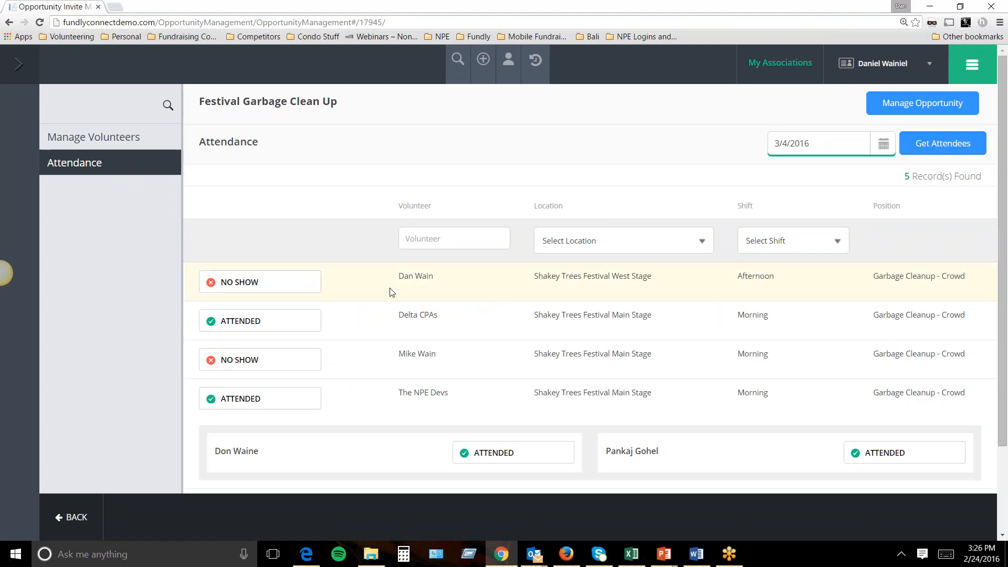
click(239, 321)
click(239, 321)
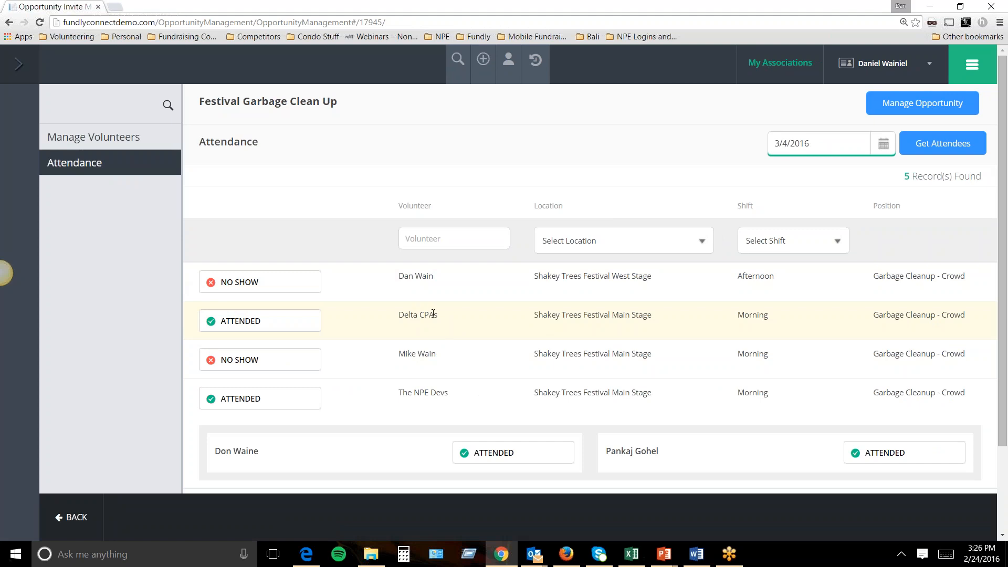
scroll(431, 318, down, 2)
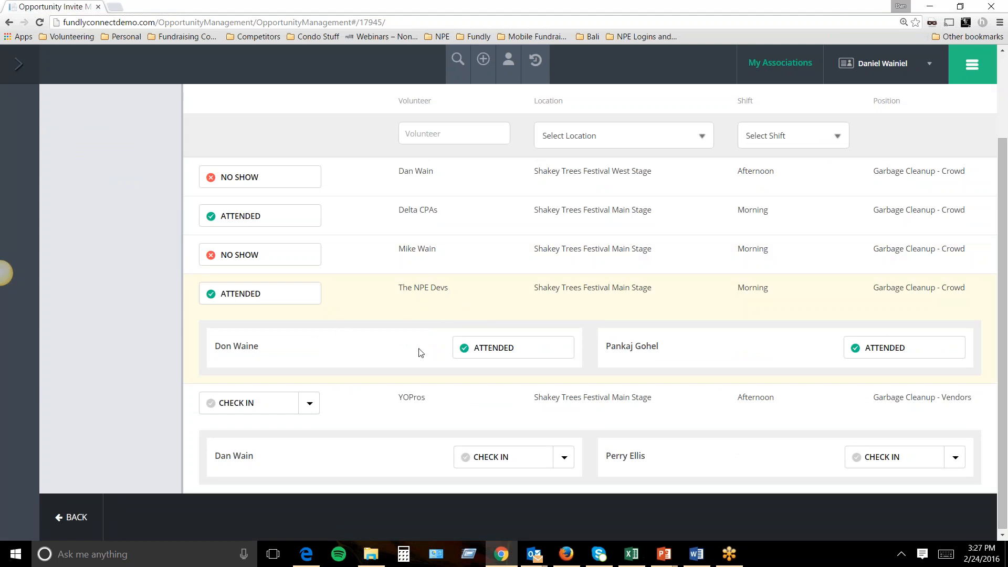
scroll(767, 357, down, 1)
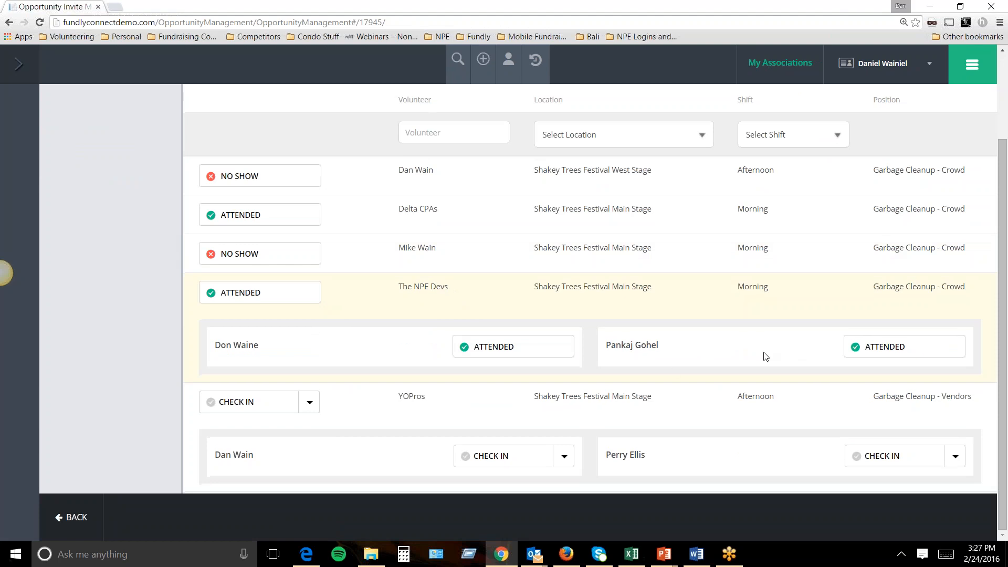
drag(396, 397, 428, 397)
click(268, 405)
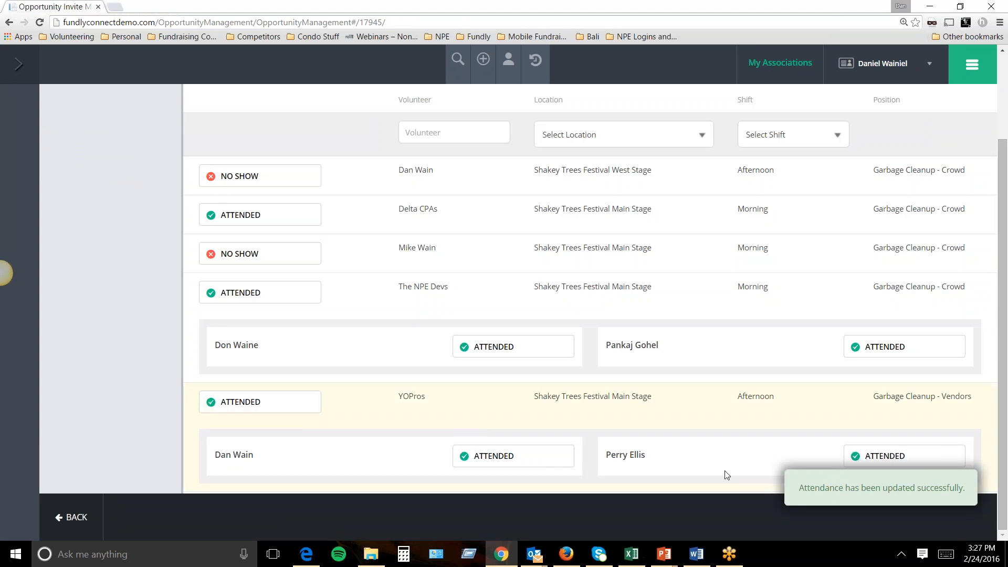
click(261, 400)
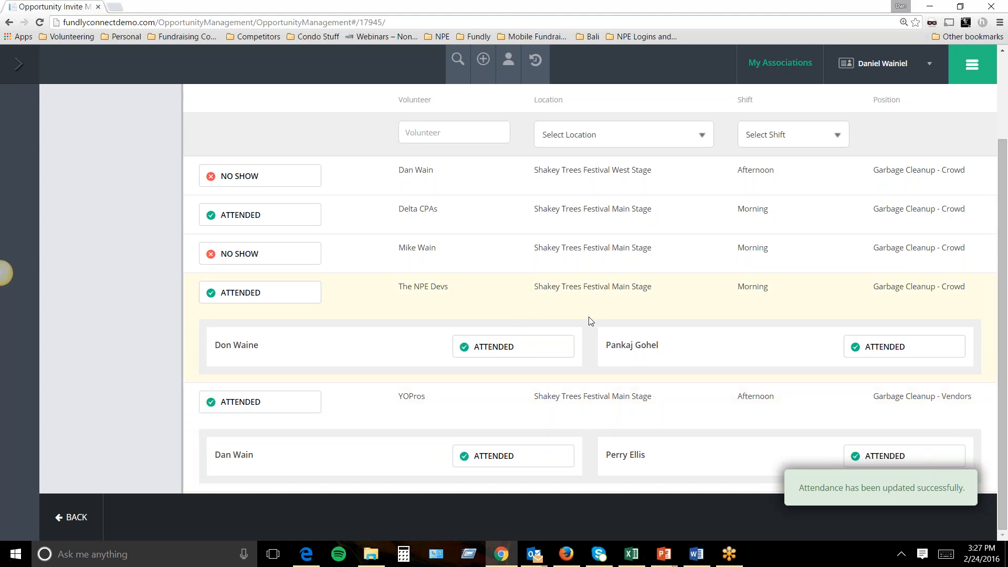
scroll(589, 321, up, 2)
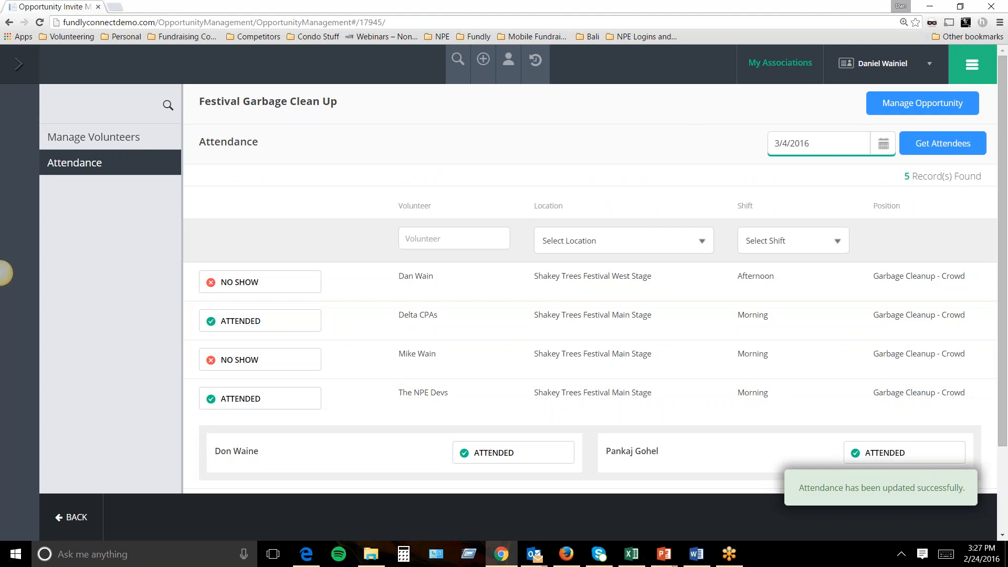
Run the Opportunities report (8 opportunities, 85.82 hours) from Opportunity Reports and close it.
click(966, 66)
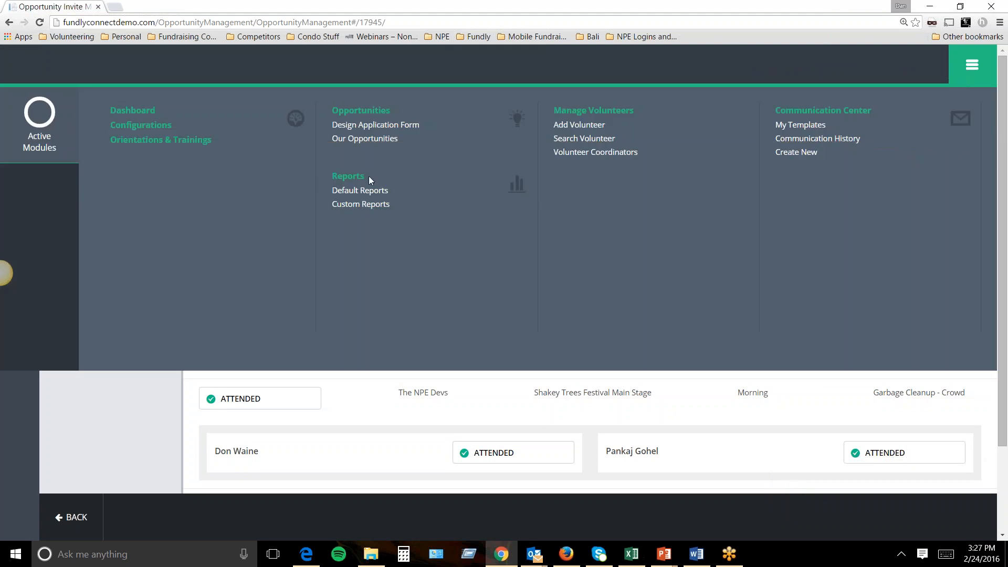
click(361, 191)
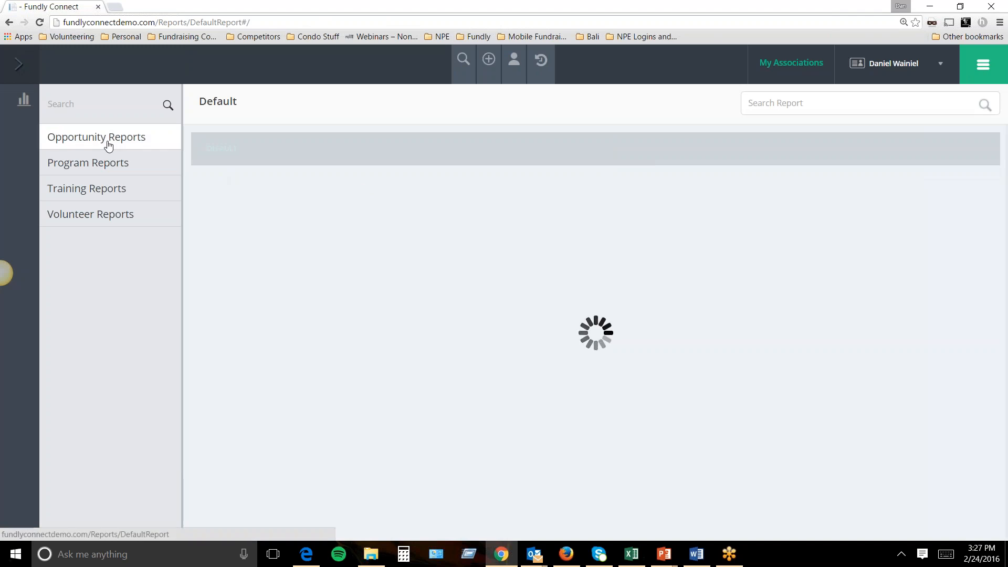
click(108, 146)
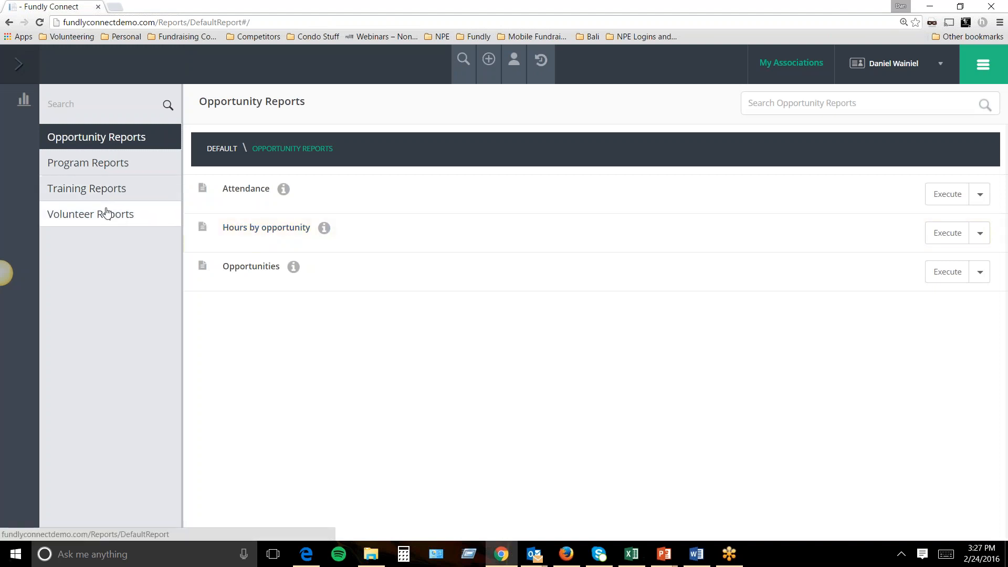
click(947, 271)
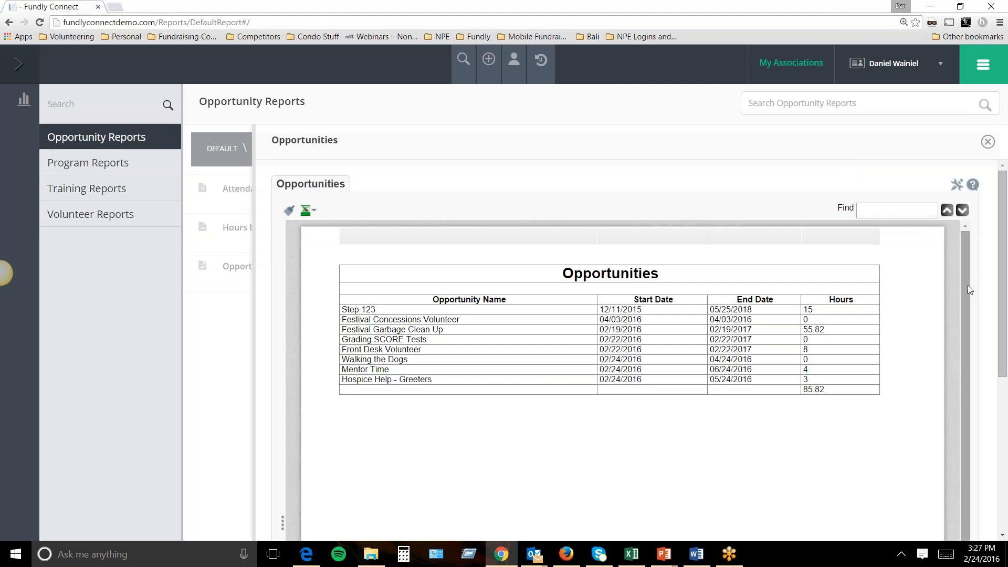
drag(968, 266, 964, 284)
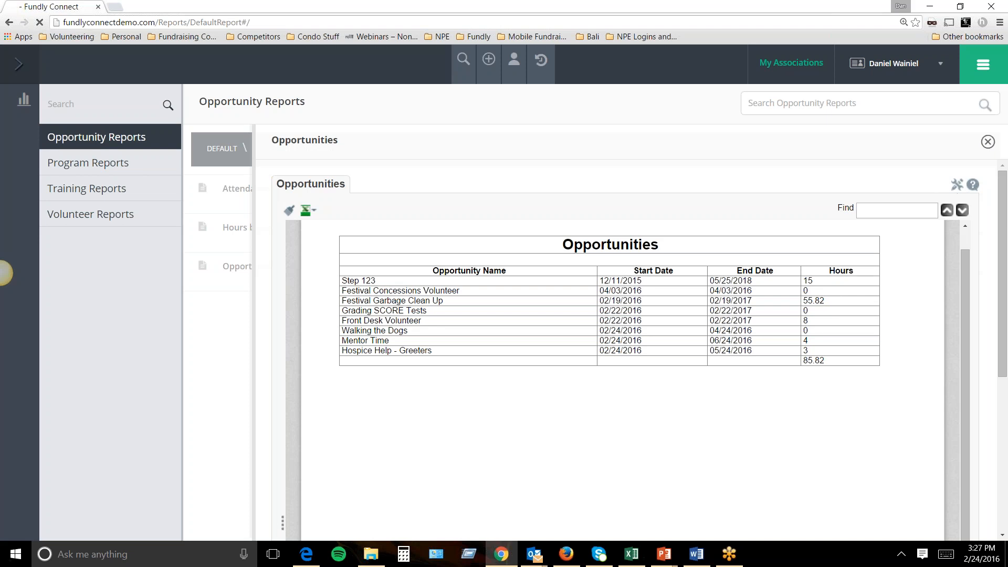
click(988, 142)
Fill in an Excel Attendance report schedule, weekly on Mondays at 07:00 am, then dismiss it.
click(980, 197)
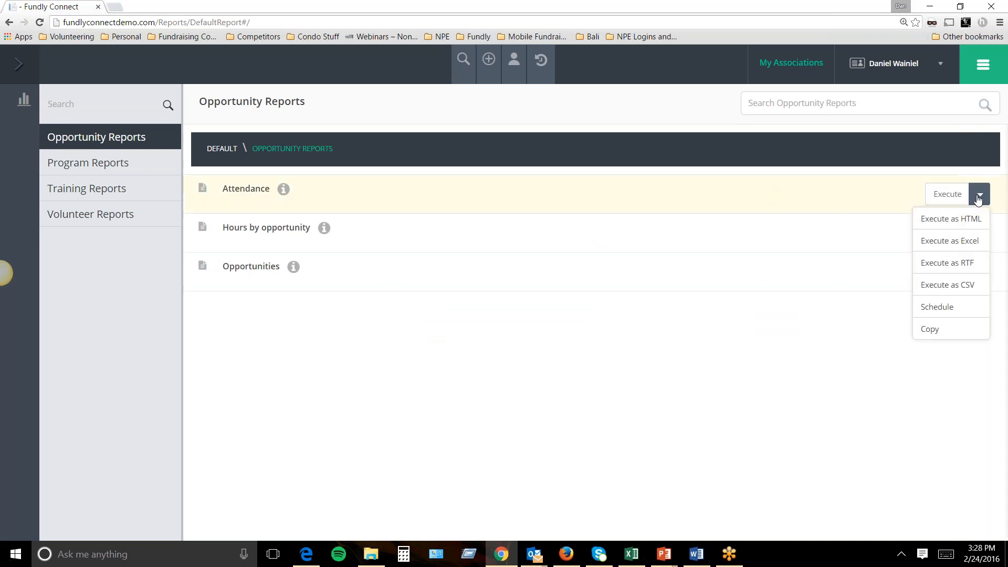
click(946, 308)
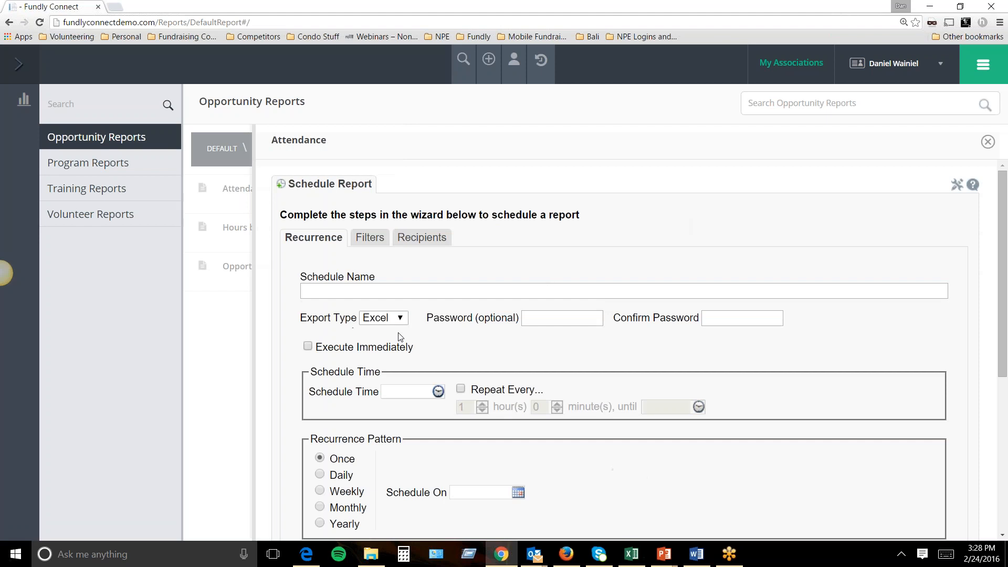
click(382, 324)
click(485, 360)
scroll(574, 314, down, 2)
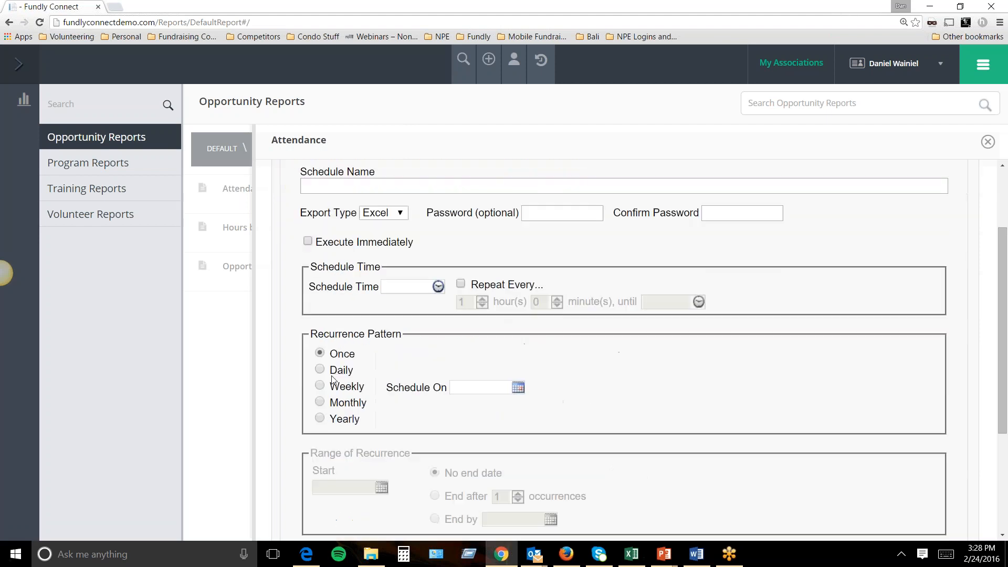
click(320, 386)
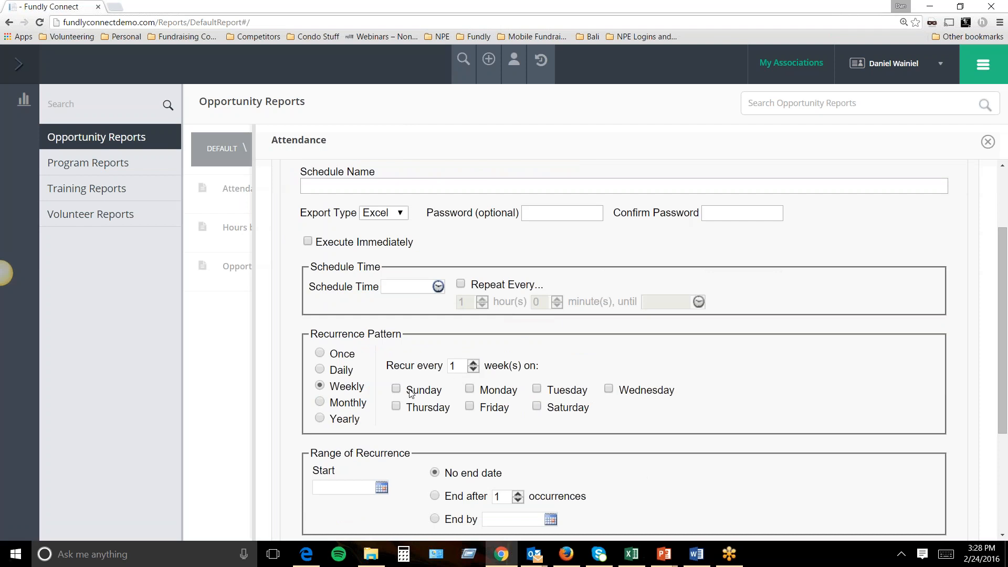
click(470, 389)
scroll(472, 430, down, 1)
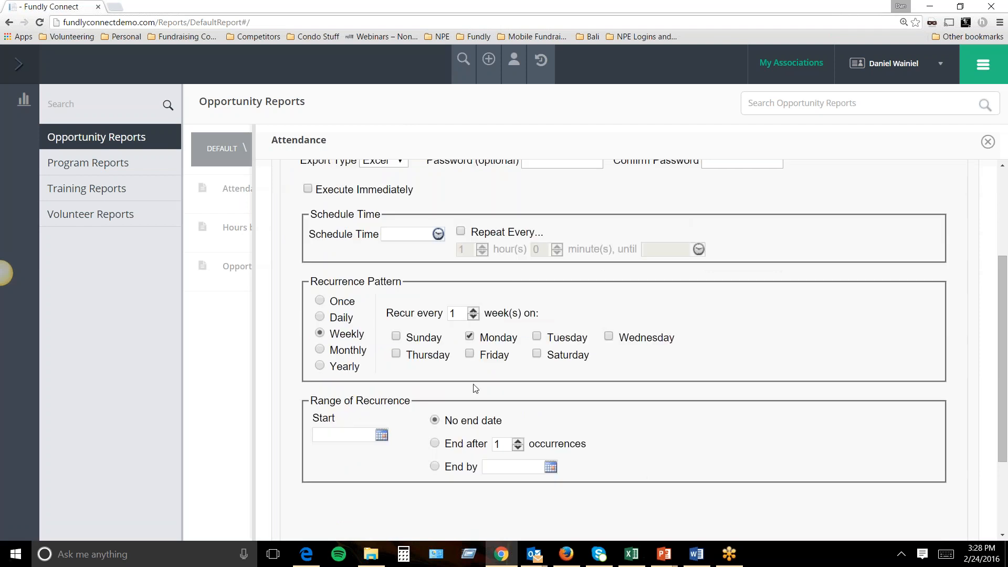
click(439, 234)
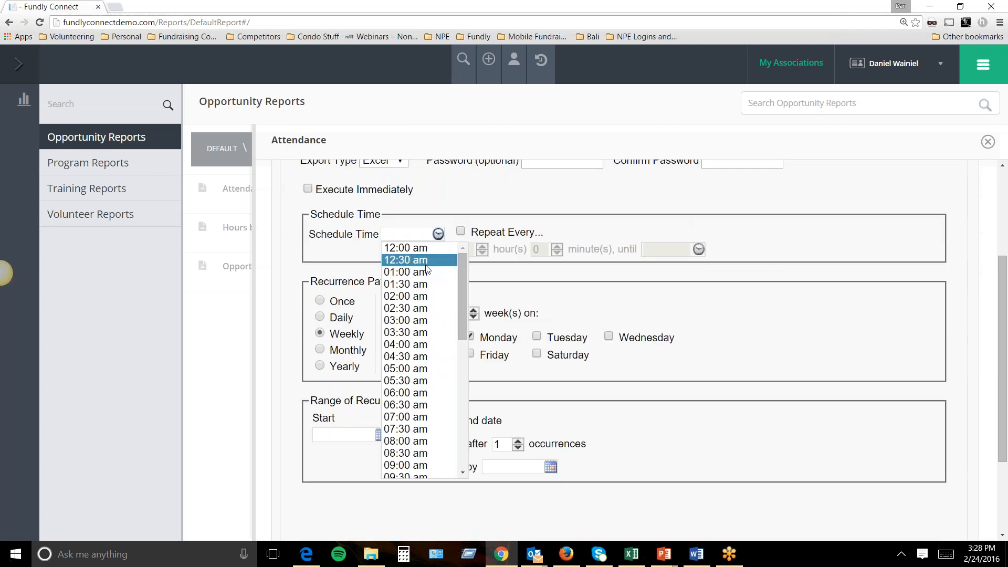
click(403, 419)
scroll(634, 408, up, 3)
click(988, 142)
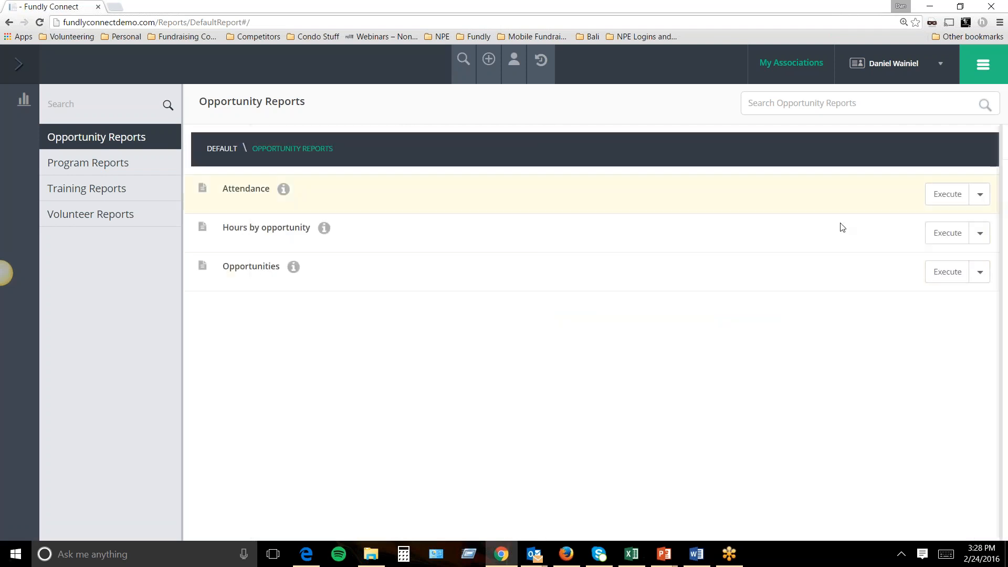
click(92, 213)
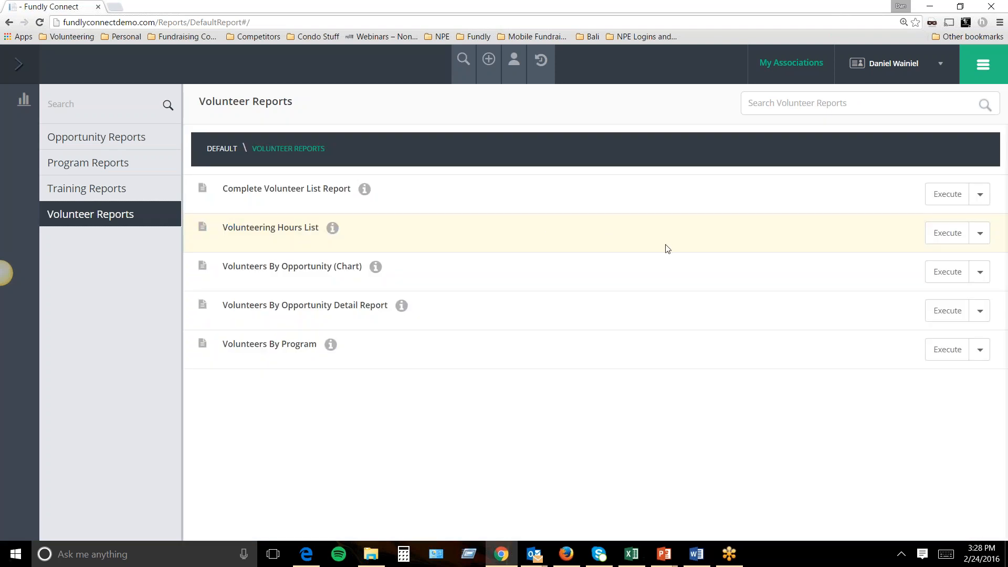
Generate the Complete Volunteer List Report with no filters, scroll through it, and close it.
click(952, 197)
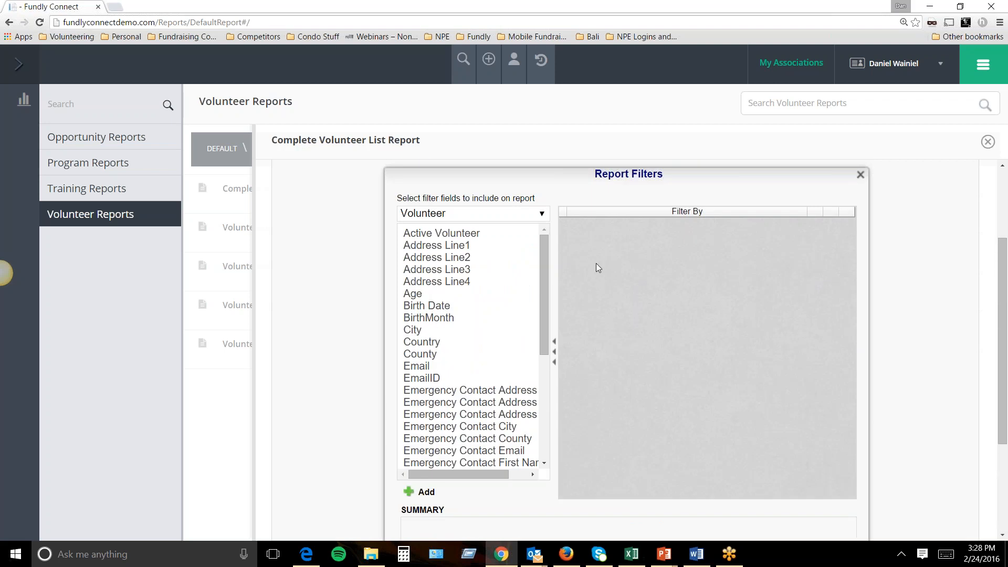
scroll(660, 401, down, 3)
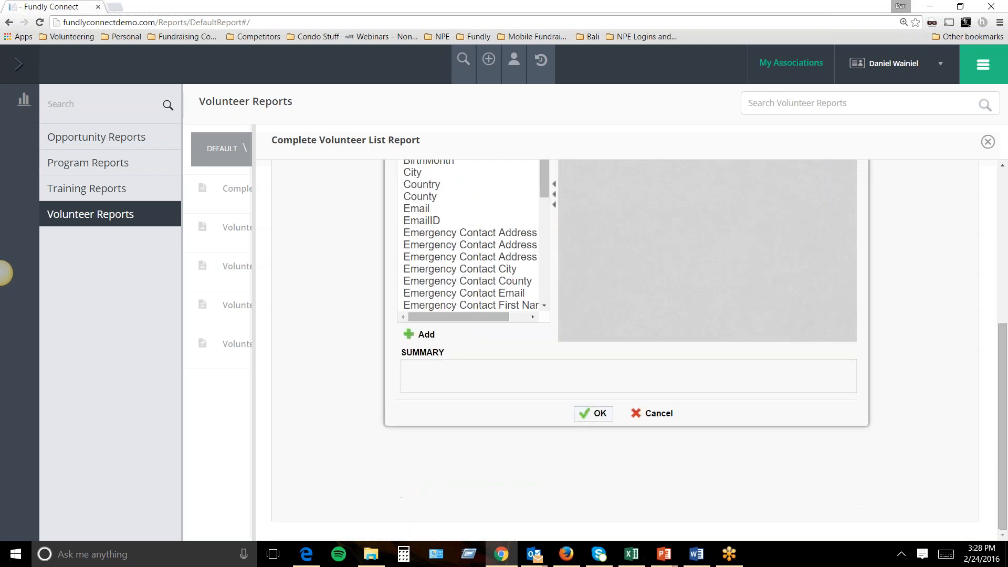
click(598, 415)
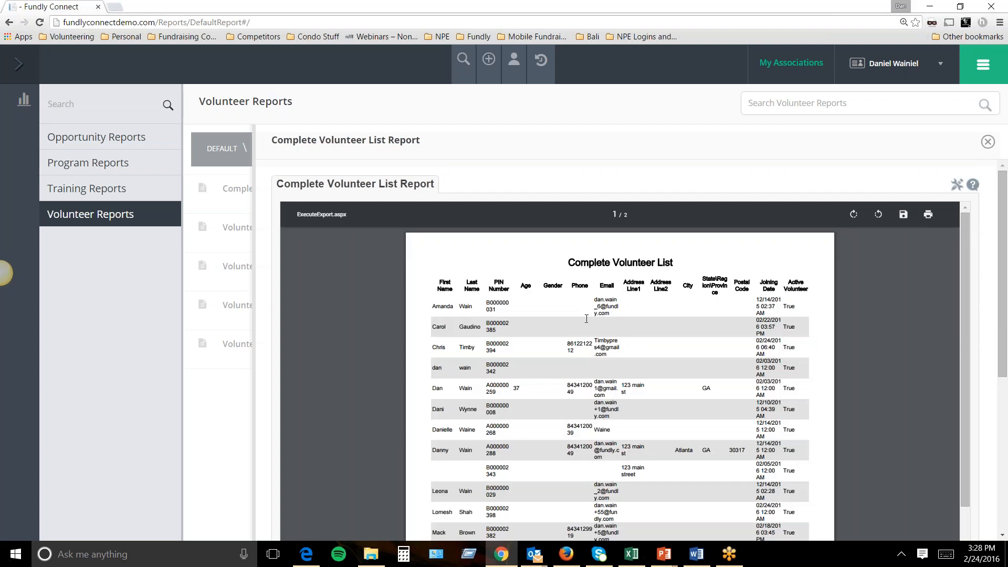
scroll(520, 317, down, 2)
scroll(491, 301, up, 2)
click(988, 142)
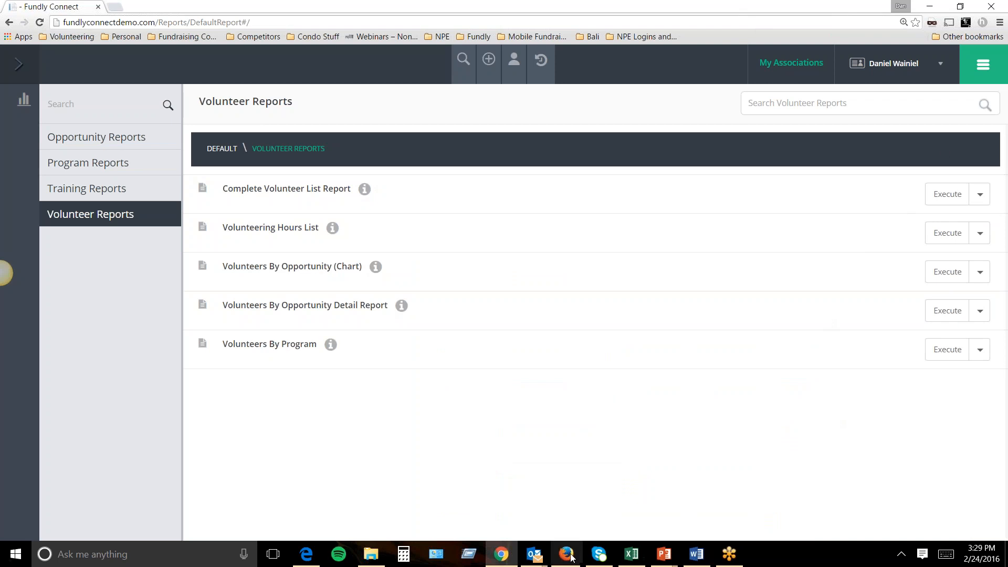
Switch to the partner organization's Firefox session and open its Dashboard.
key(alt+Tab)
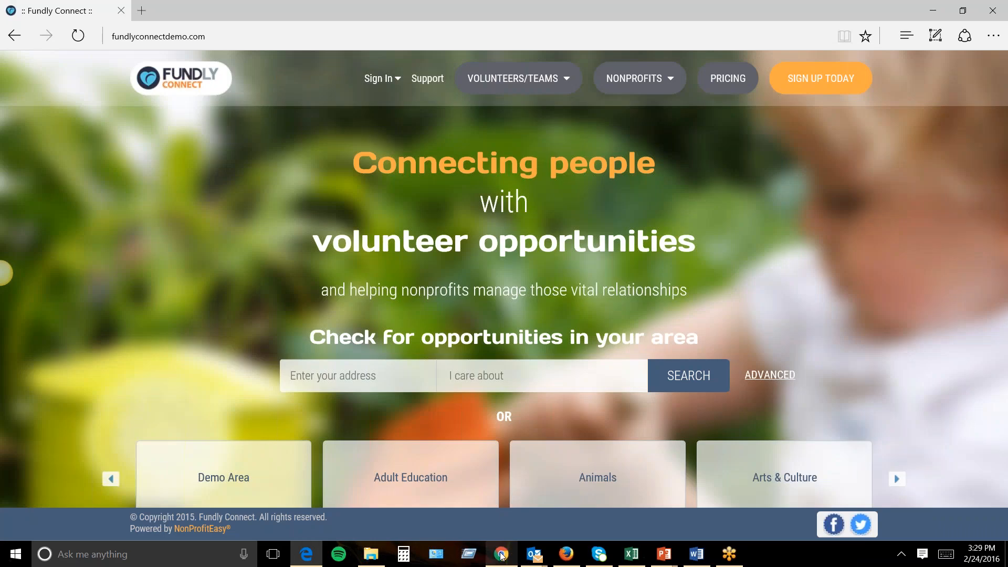
click(569, 555)
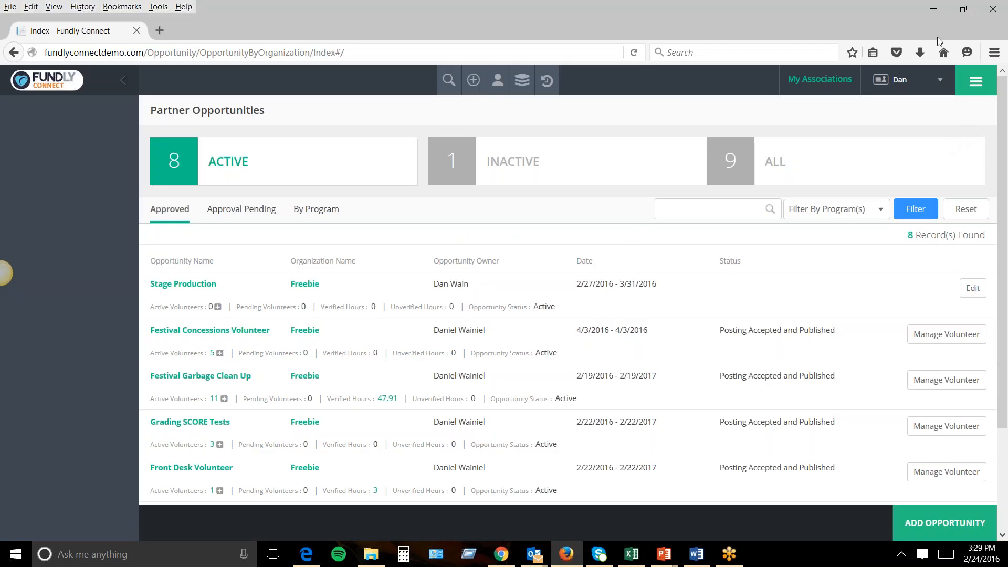
click(977, 83)
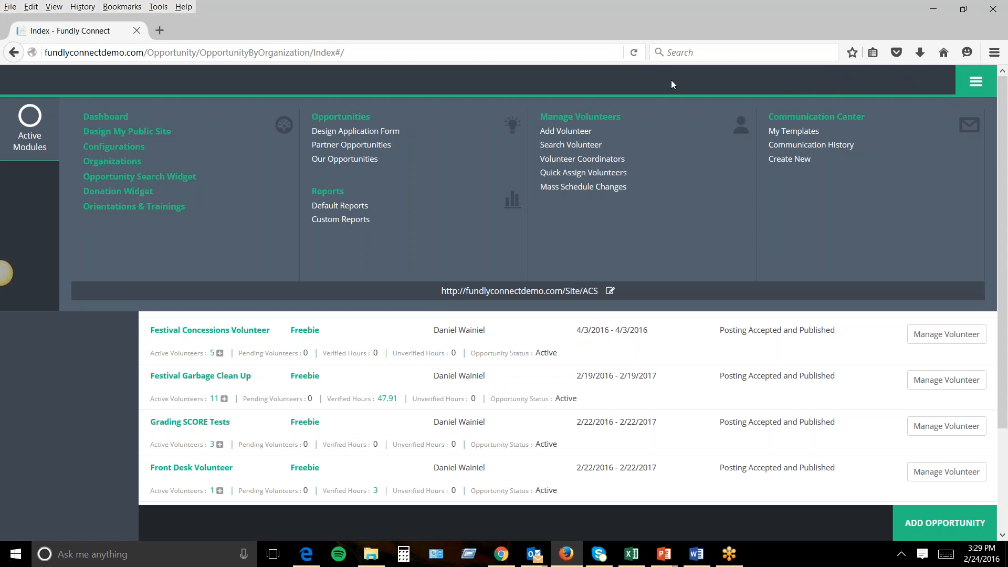
click(947, 92)
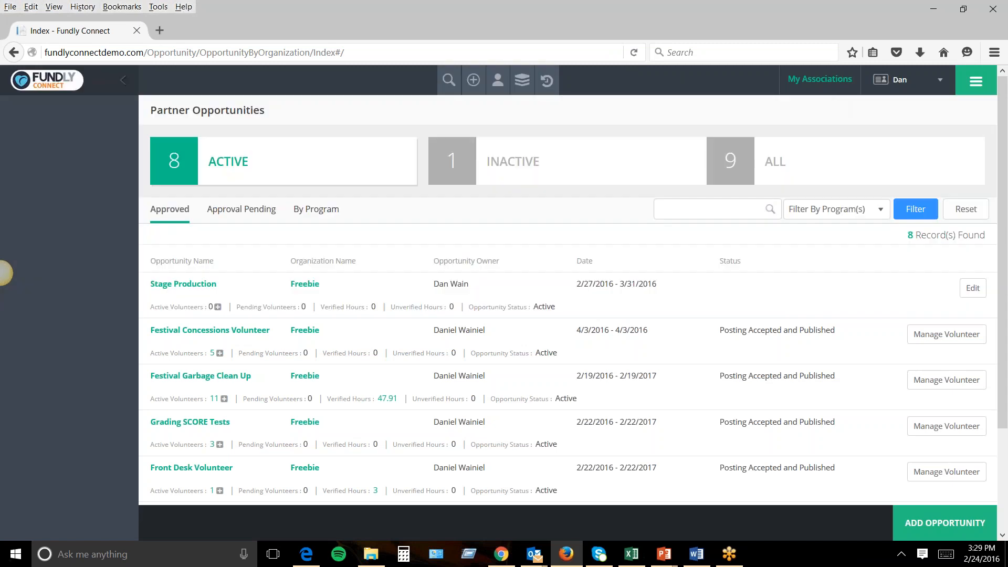
click(977, 82)
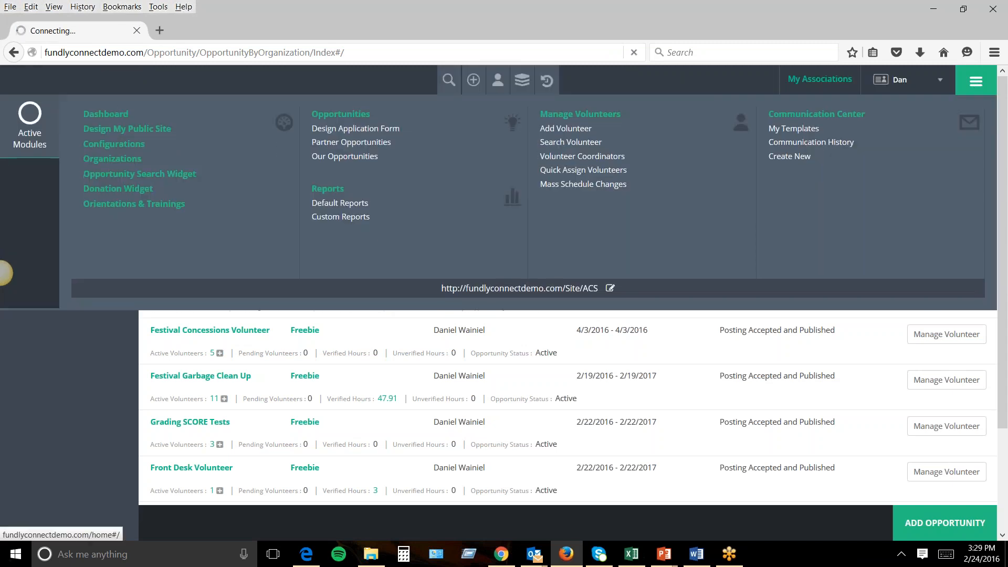
click(117, 111)
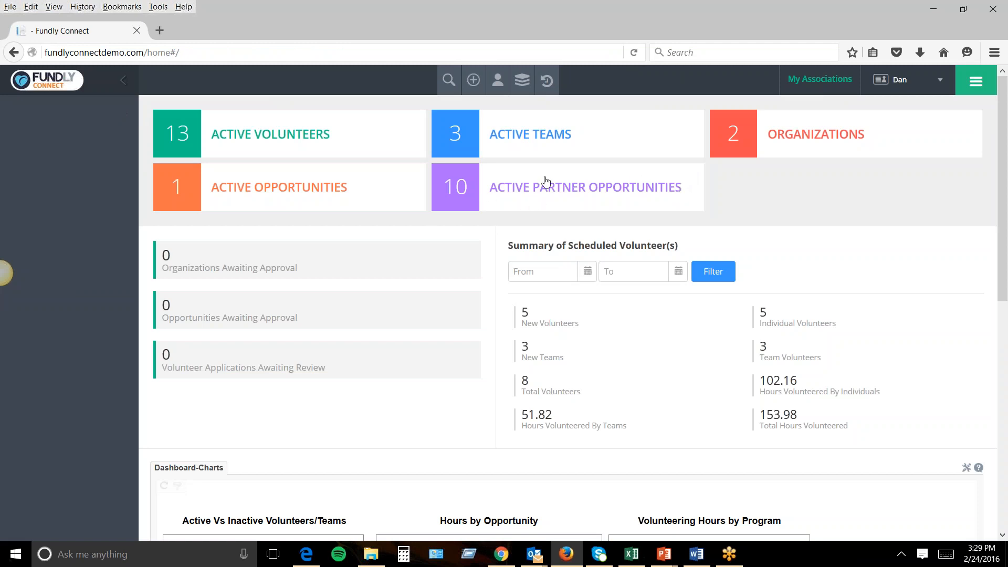
Open a blank new widget from the Opportunity Search Widget list.
click(523, 81)
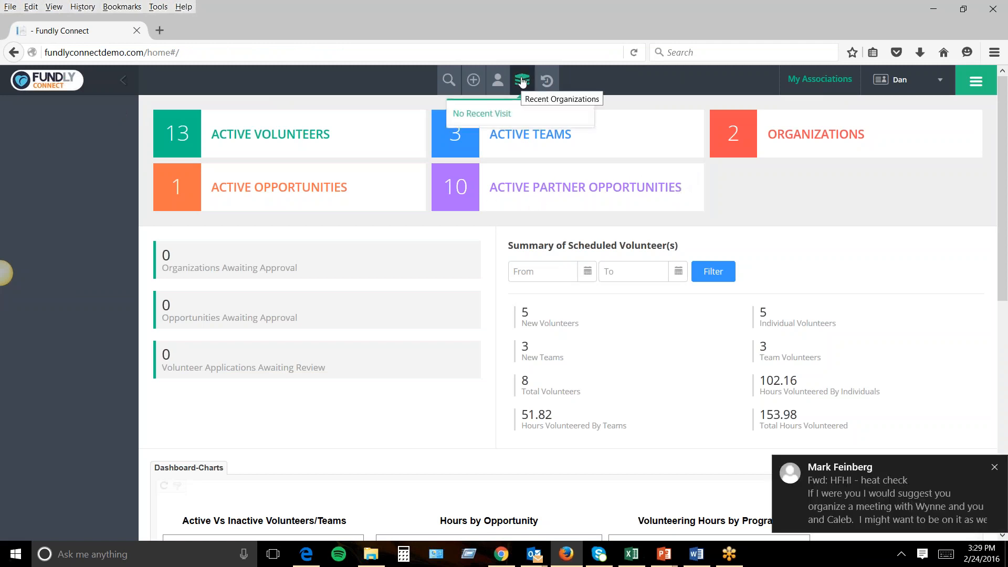
click(995, 467)
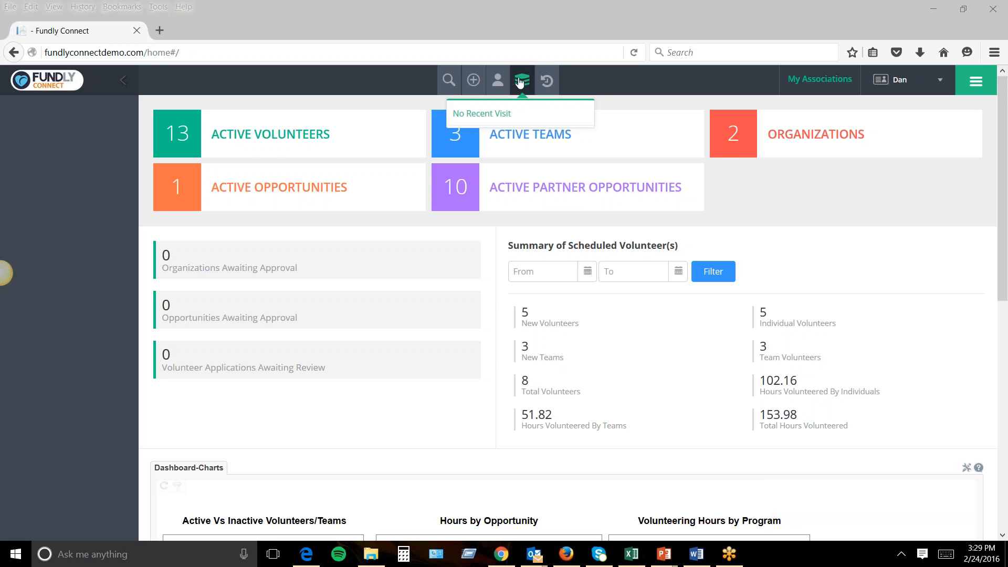
click(478, 81)
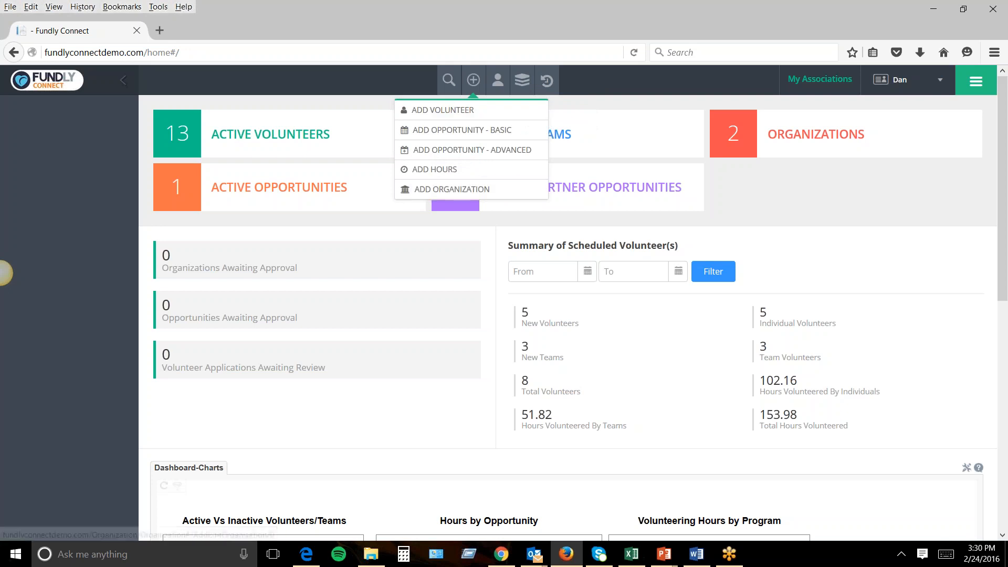
click(975, 84)
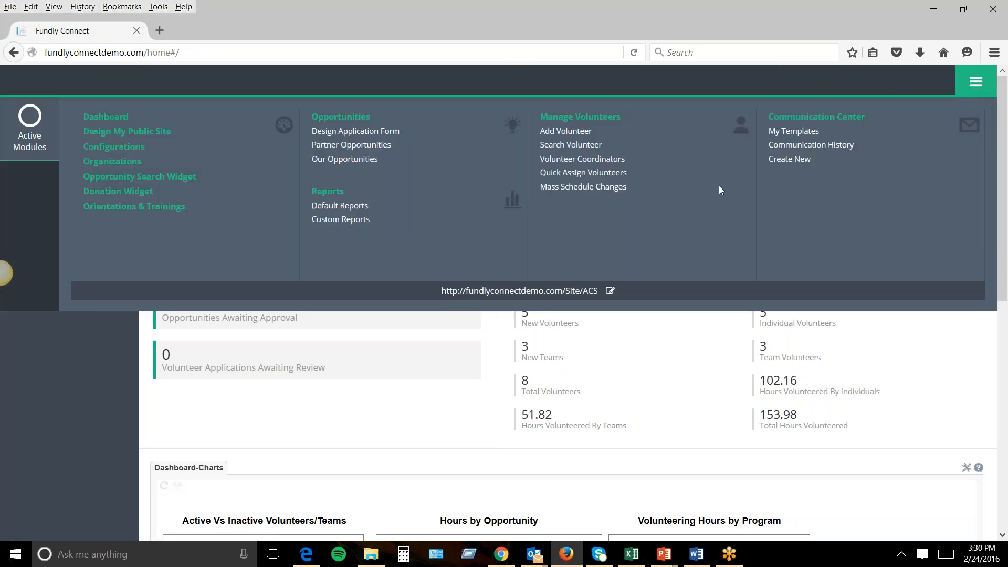
click(102, 180)
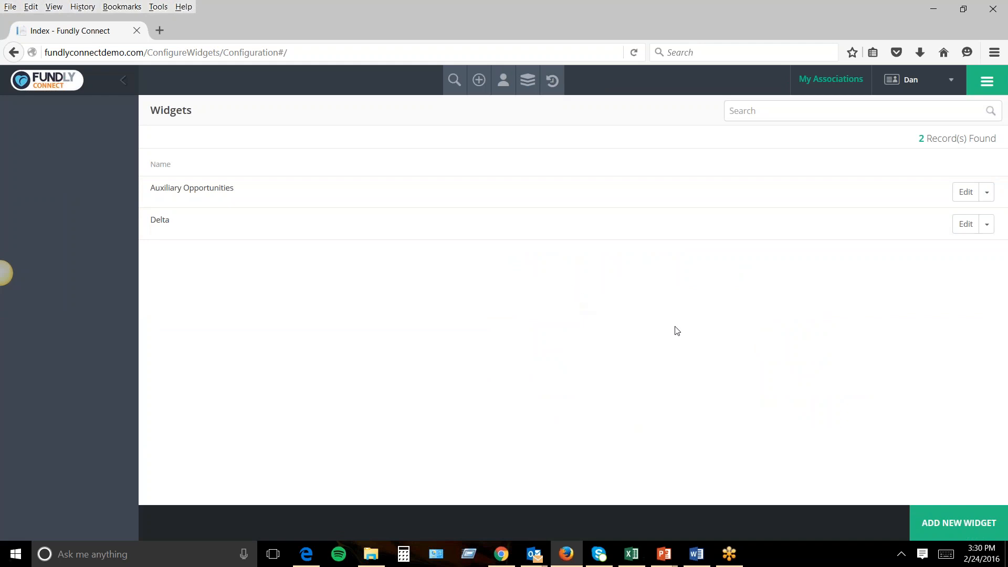
click(954, 523)
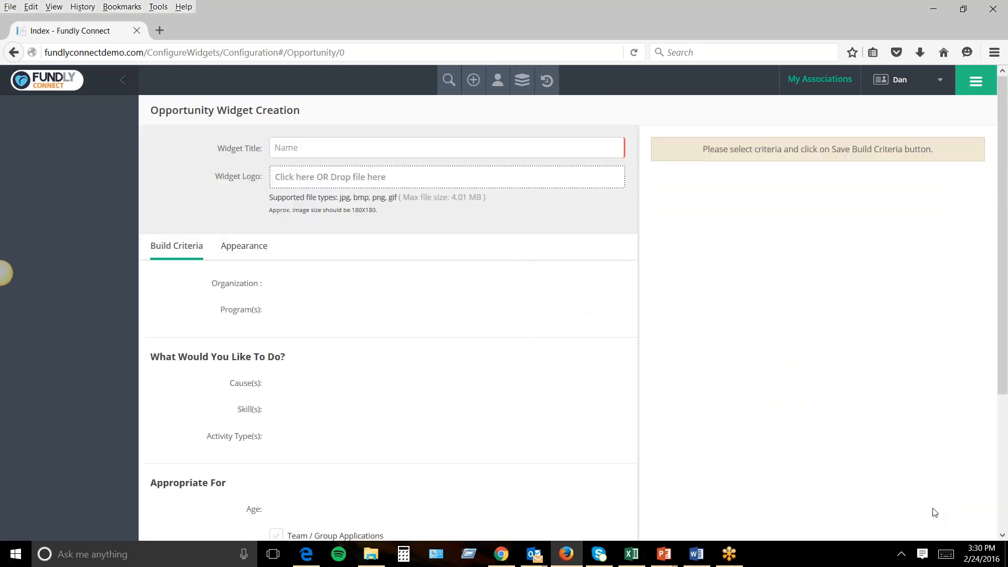
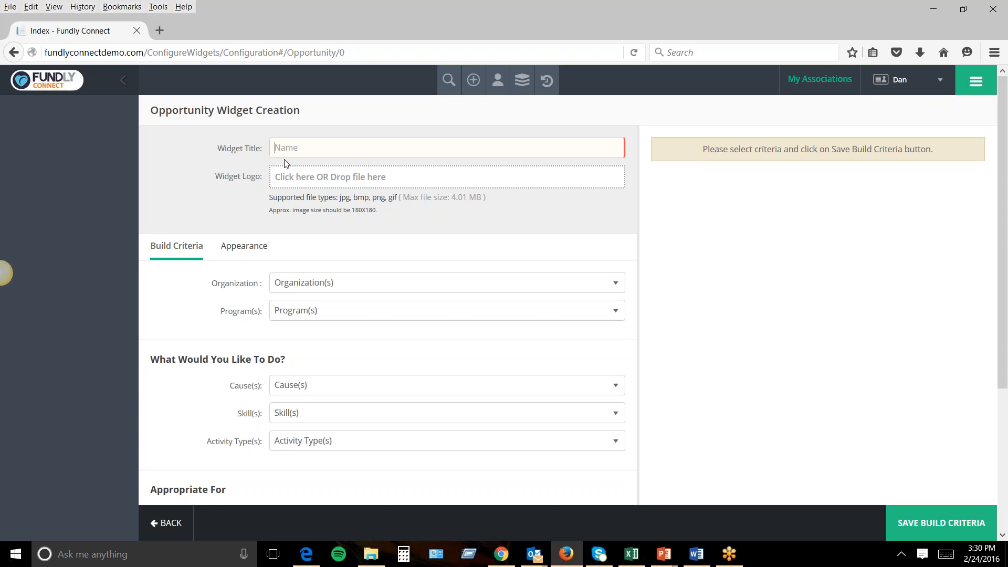
Title the widget 'American Airlines Volunteers!' and upload big teams.png as its logo.
text(American Airline)
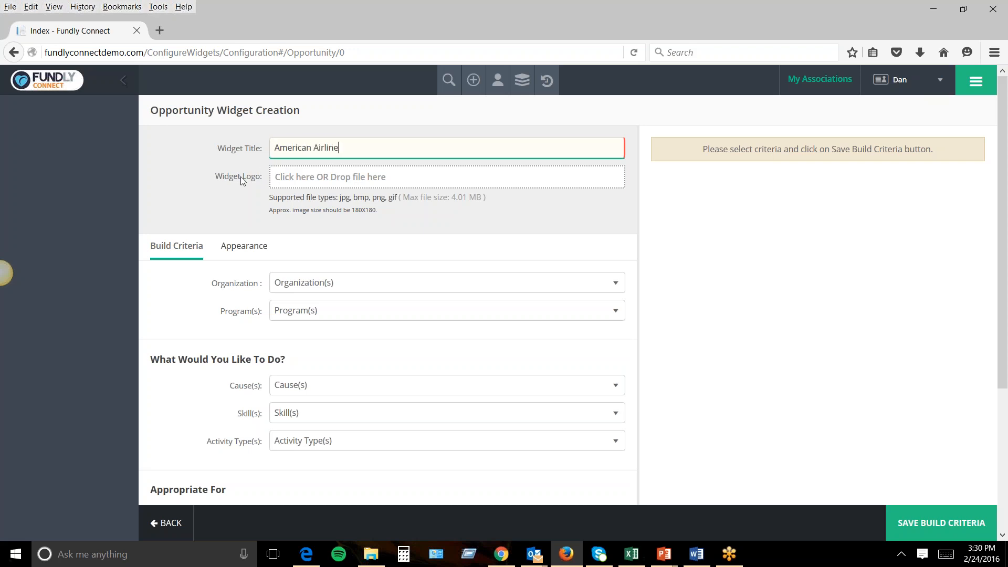
text(s Volunteers!)
click(340, 182)
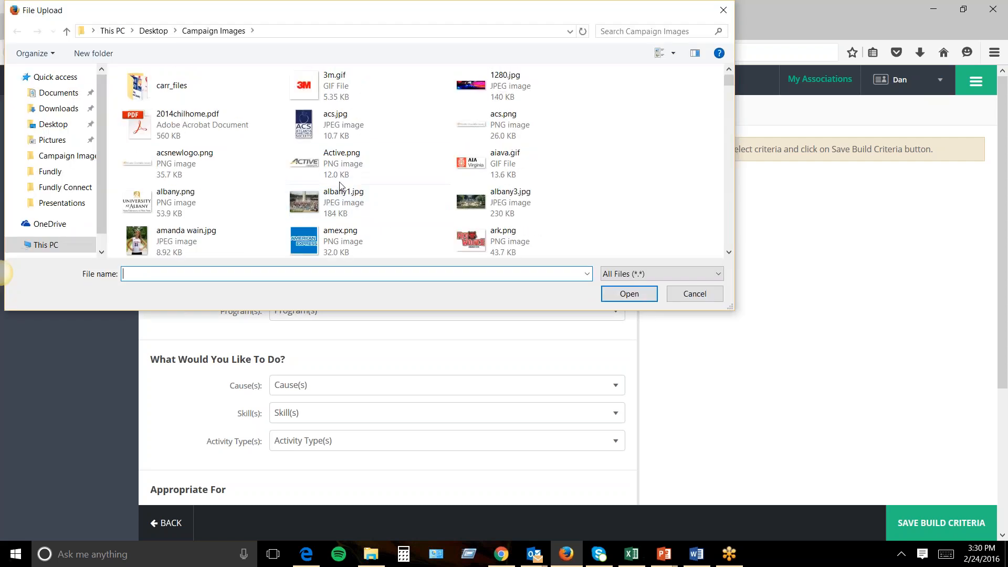
scroll(243, 211, down, 3)
scroll(243, 210, down, 3)
click(298, 91)
double_click(299, 93)
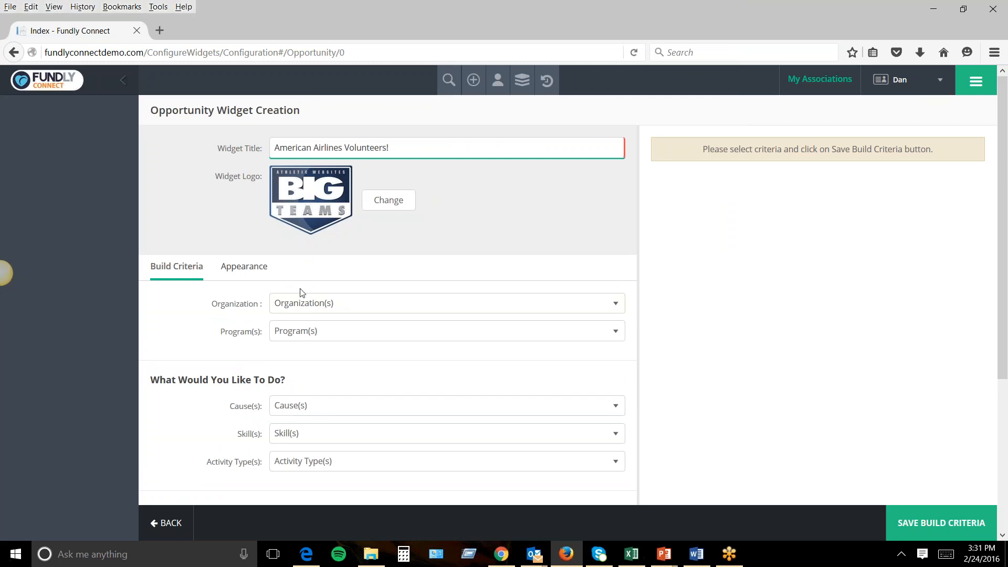
drag(398, 150, 253, 149)
Look through the Organization and Program lists, leaving both unselected.
click(307, 307)
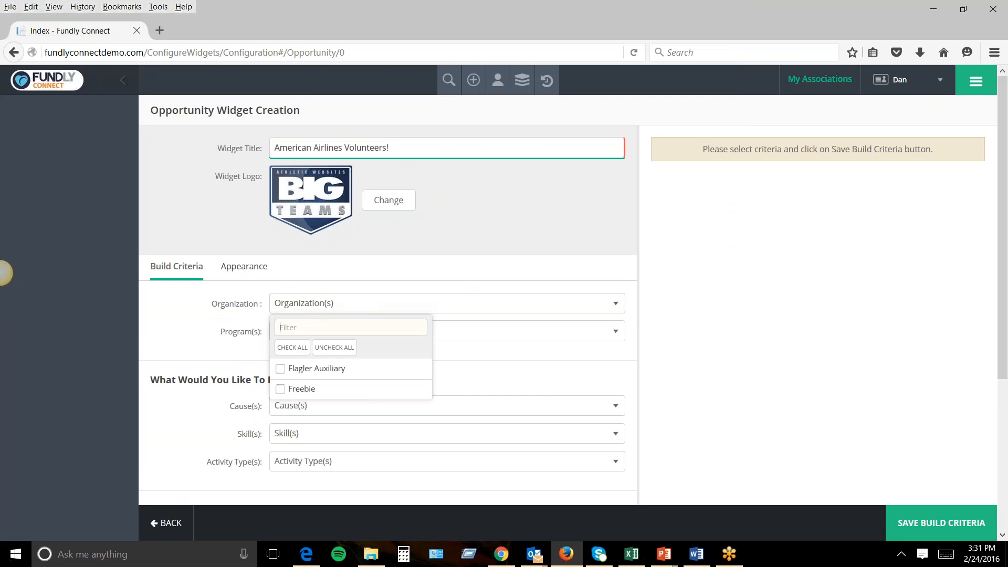
click(184, 343)
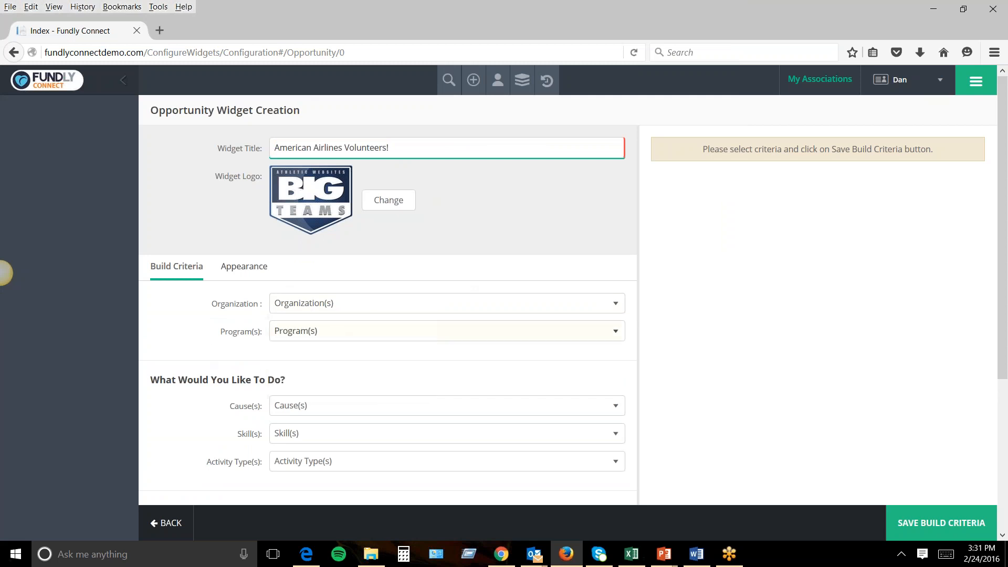
click(320, 339)
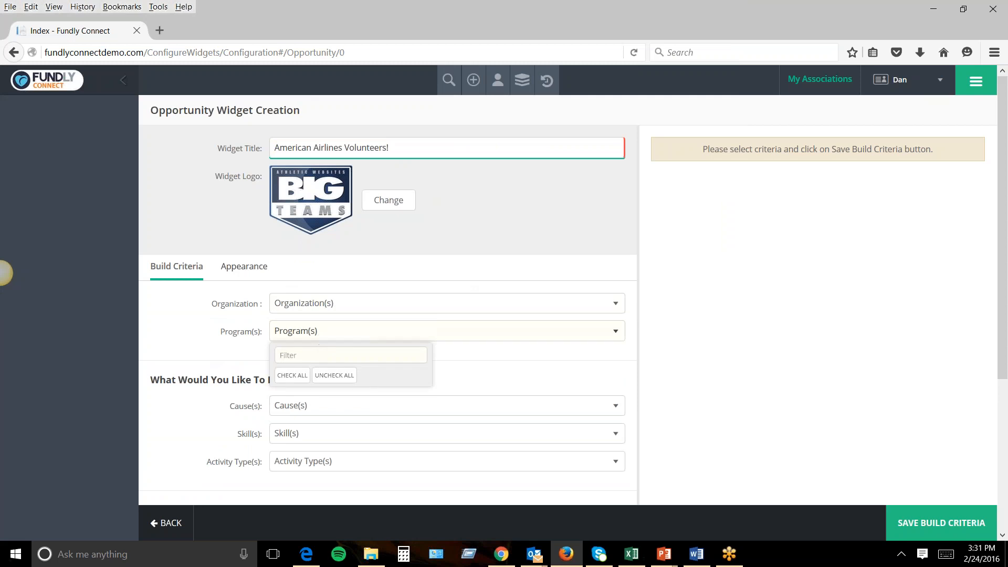
click(335, 335)
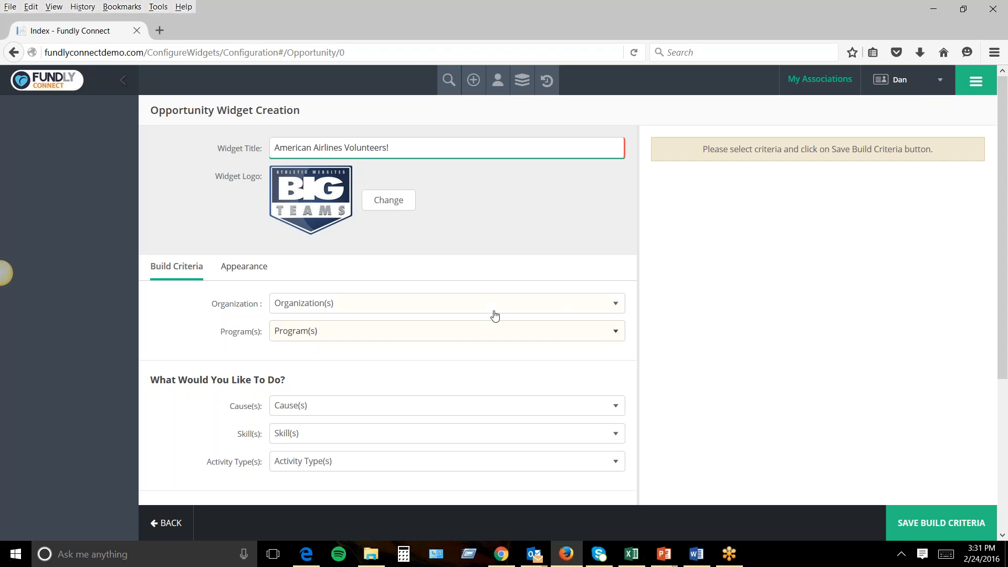
scroll(440, 356, down, 1)
scroll(441, 356, down, 3)
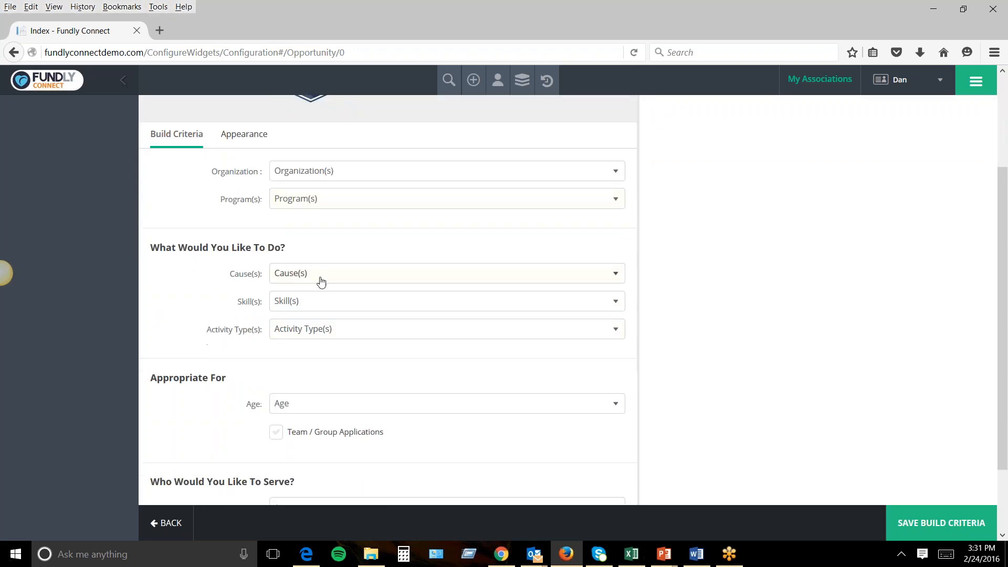
Tick Children & Youth Education and Disaster & Emergency Services as causes and save the build criteria.
click(315, 275)
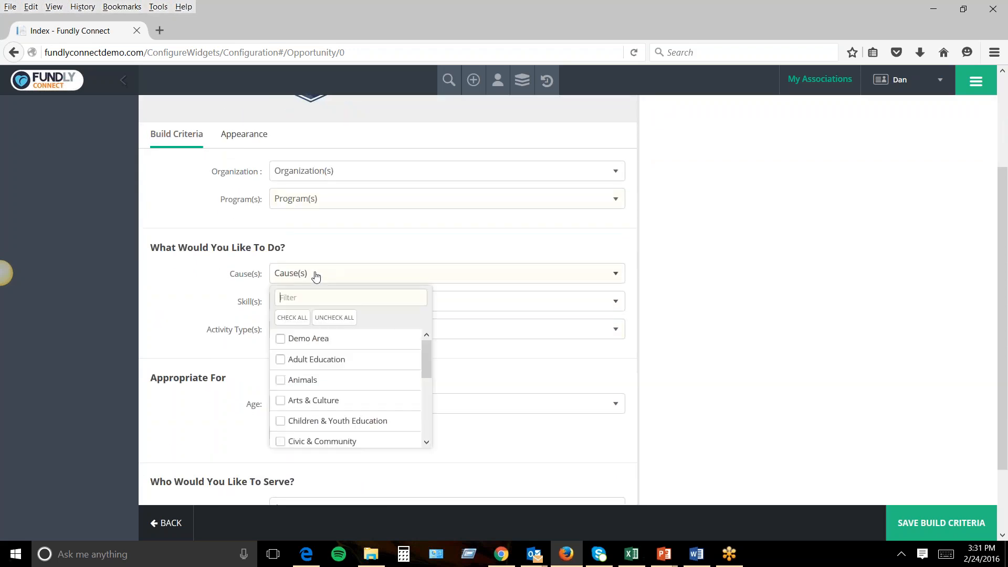
scroll(427, 374, down, 1)
scroll(427, 381, down, 3)
click(281, 362)
click(281, 403)
click(185, 342)
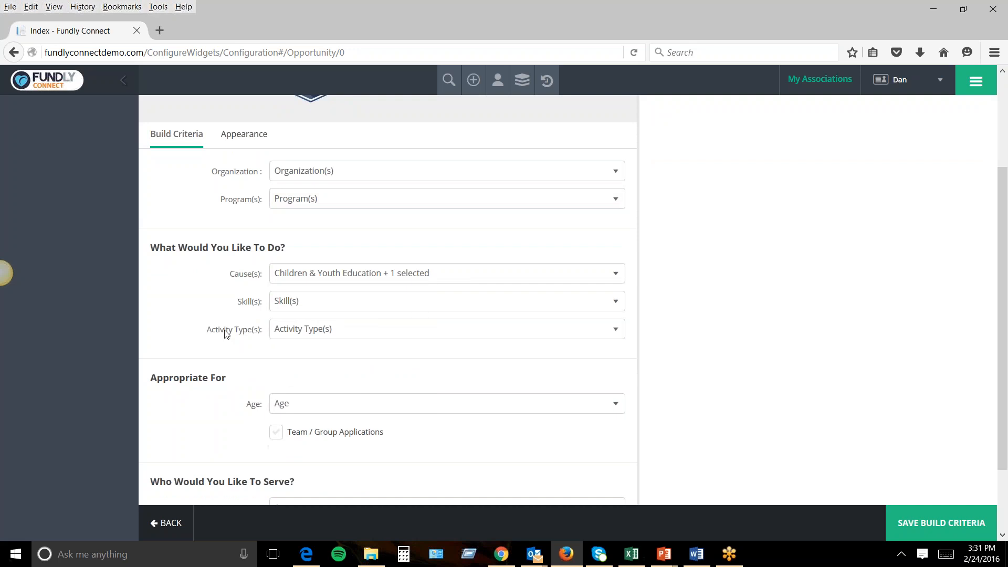
click(921, 529)
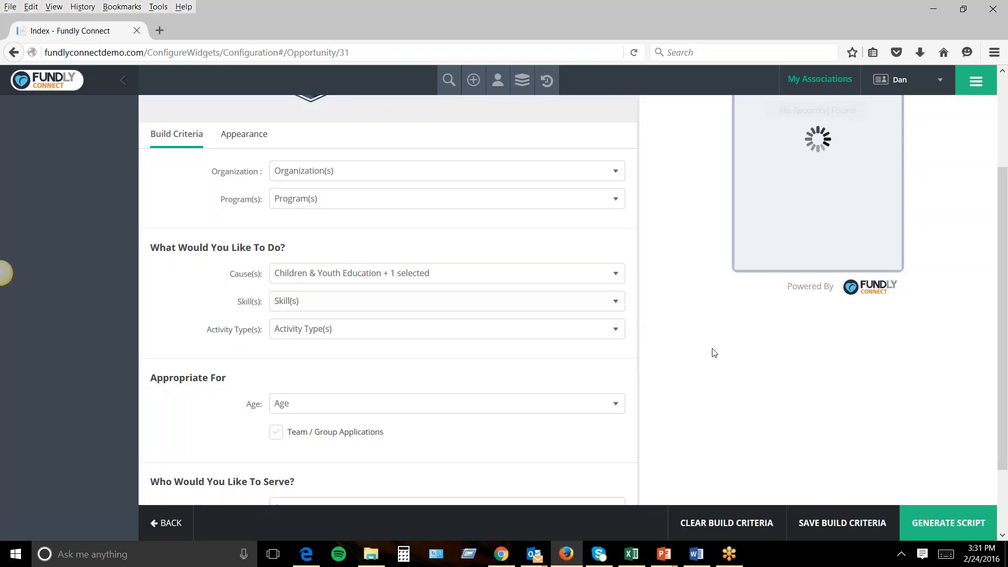
Generate the widget 31 embed script, select its code, then close the script window.
scroll(713, 353, up, 3)
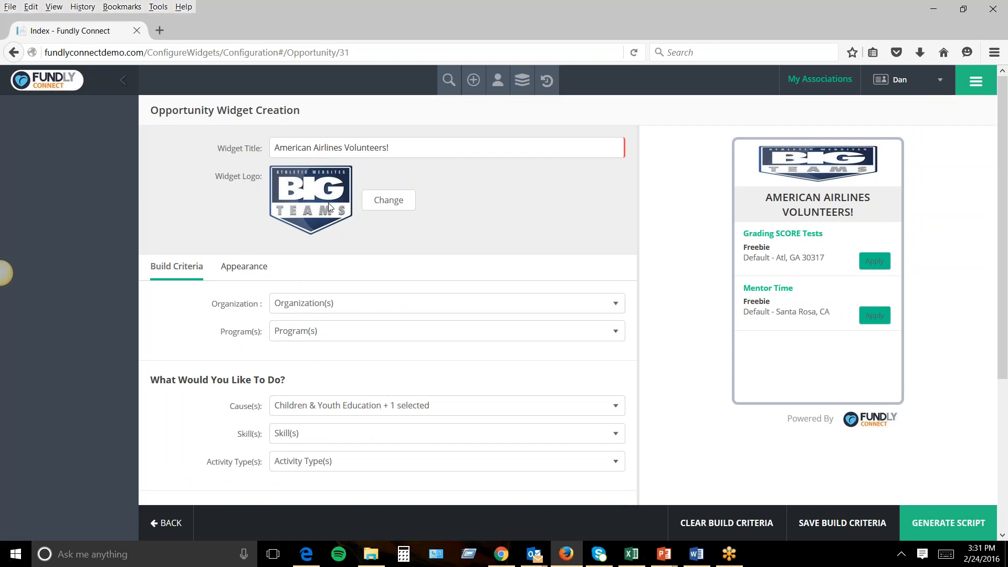
scroll(367, 399, down, 2)
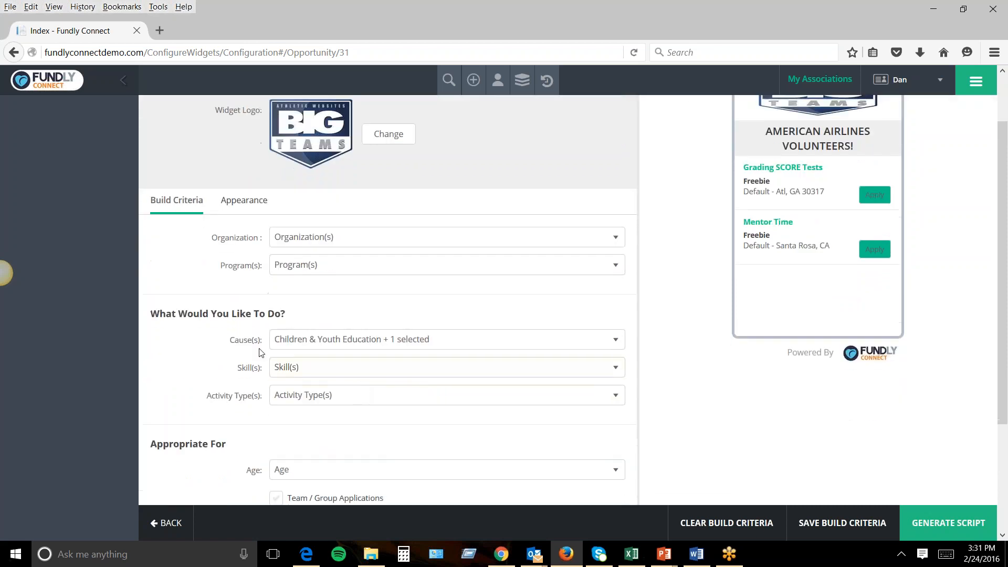
drag(230, 340, 269, 341)
scroll(806, 268, up, 3)
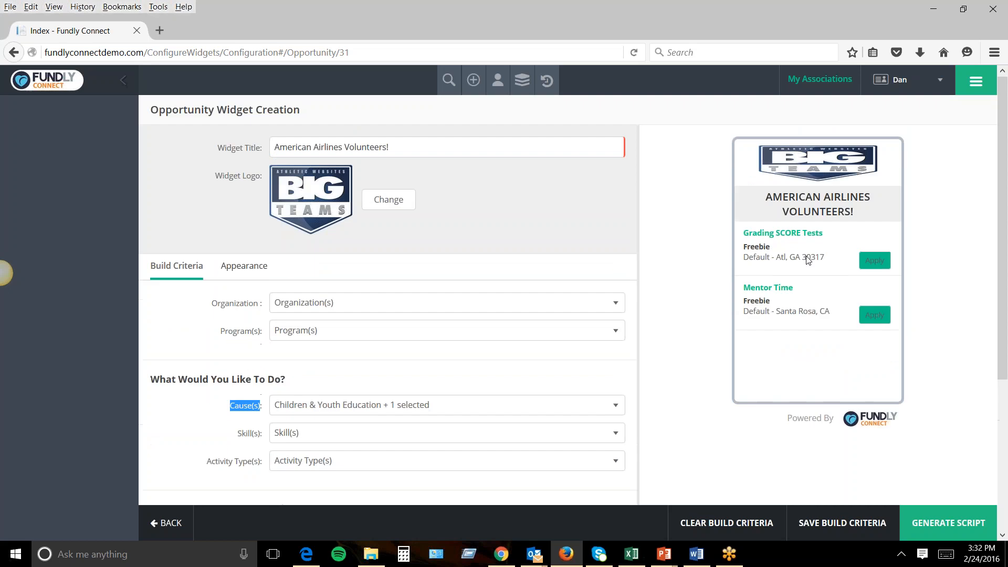
click(942, 523)
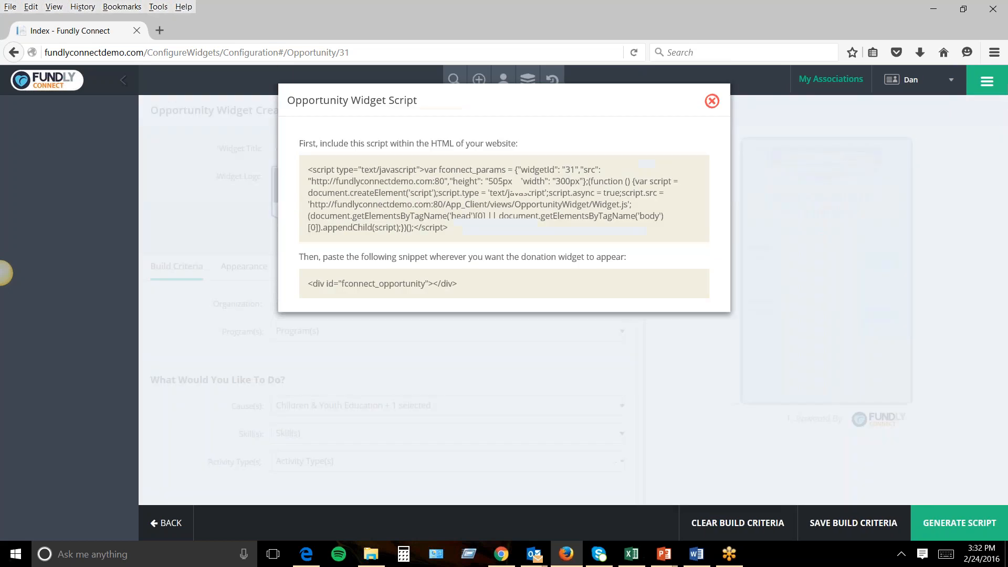
drag(308, 168, 592, 281)
click(712, 102)
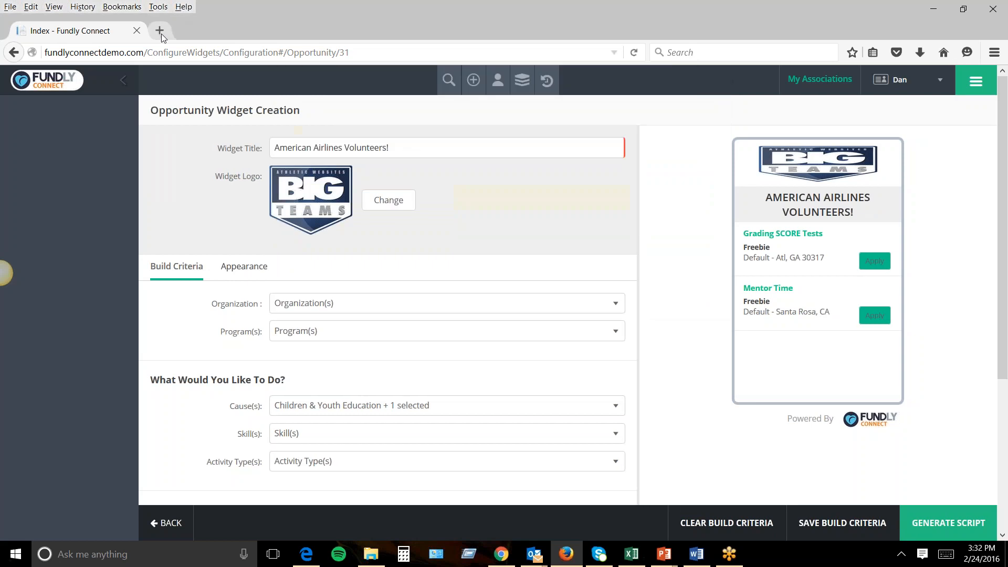
Open the Atlanta Charitable Society website's Volunteer page in a new browser tab.
click(159, 31)
text(atlantacharitablesociety.org/)
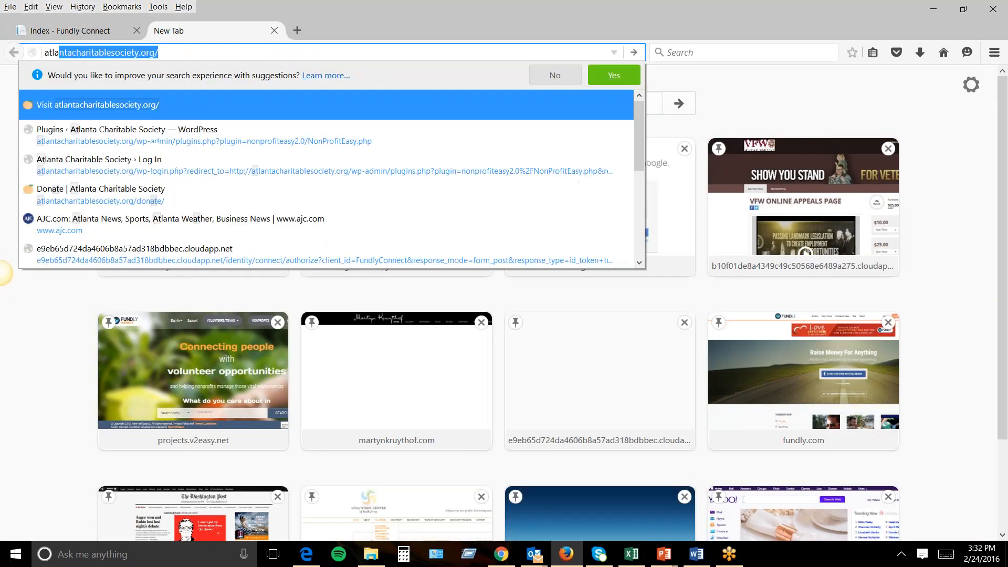
key(Return)
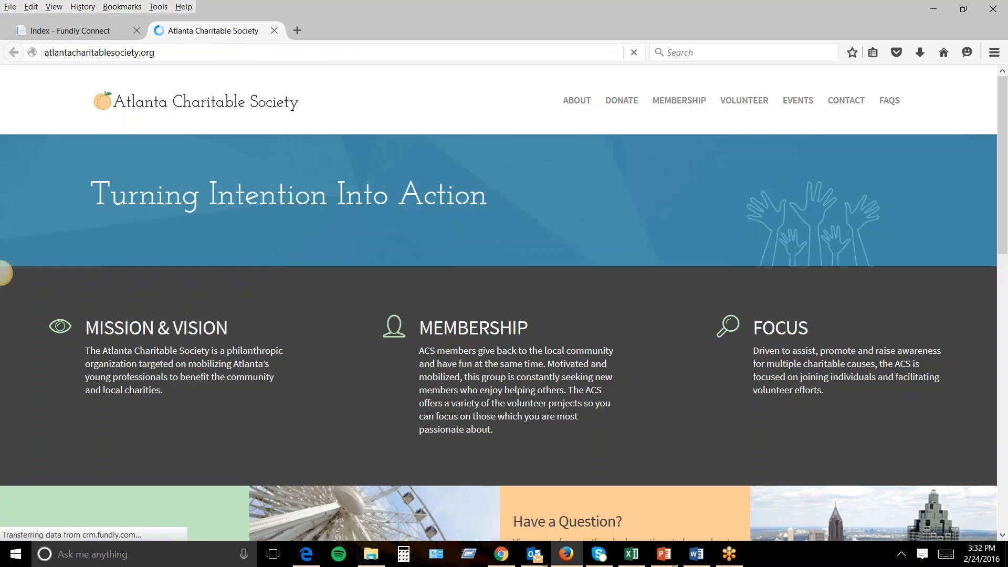
click(732, 108)
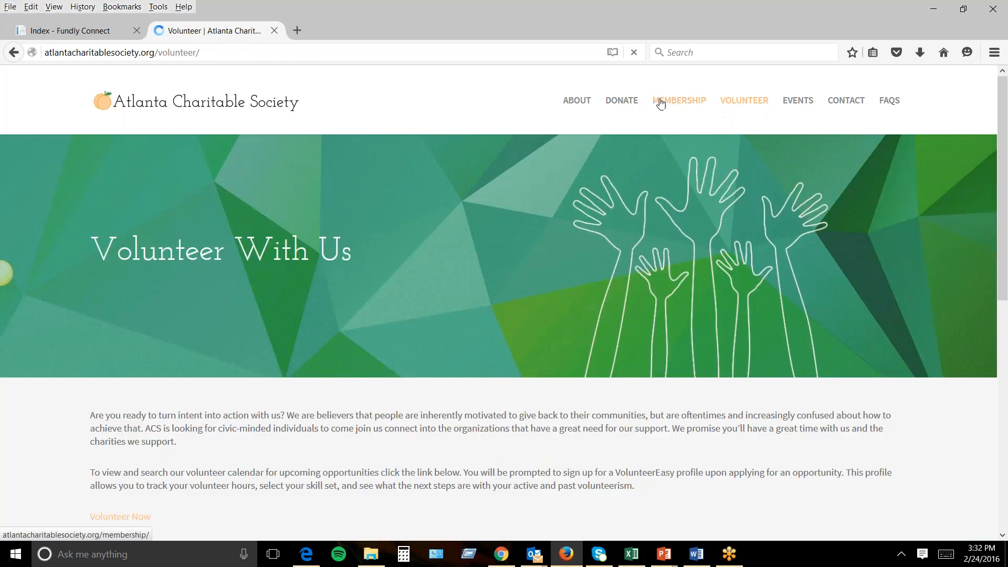
drag(1002, 149, 969, 309)
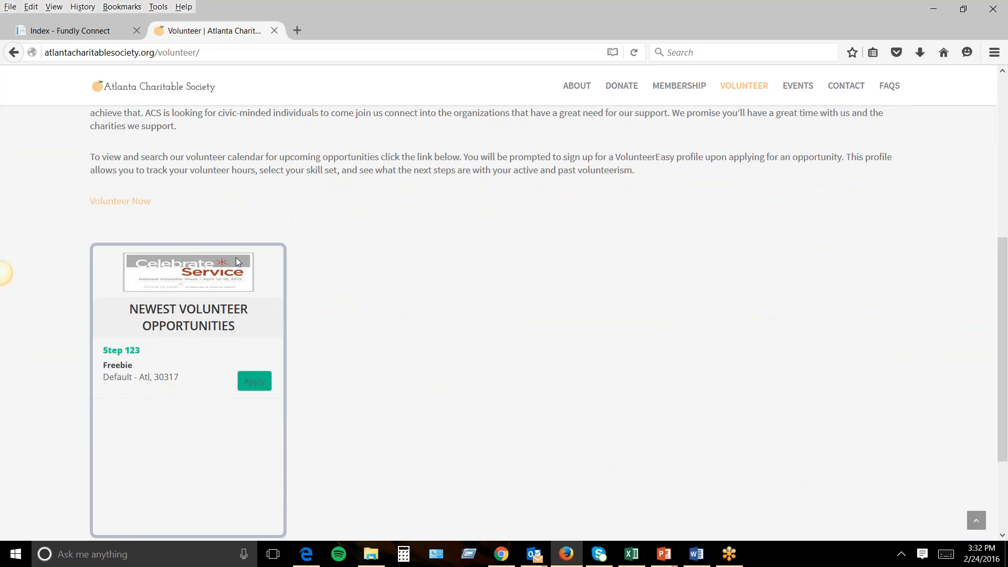
drag(154, 52, 44, 63)
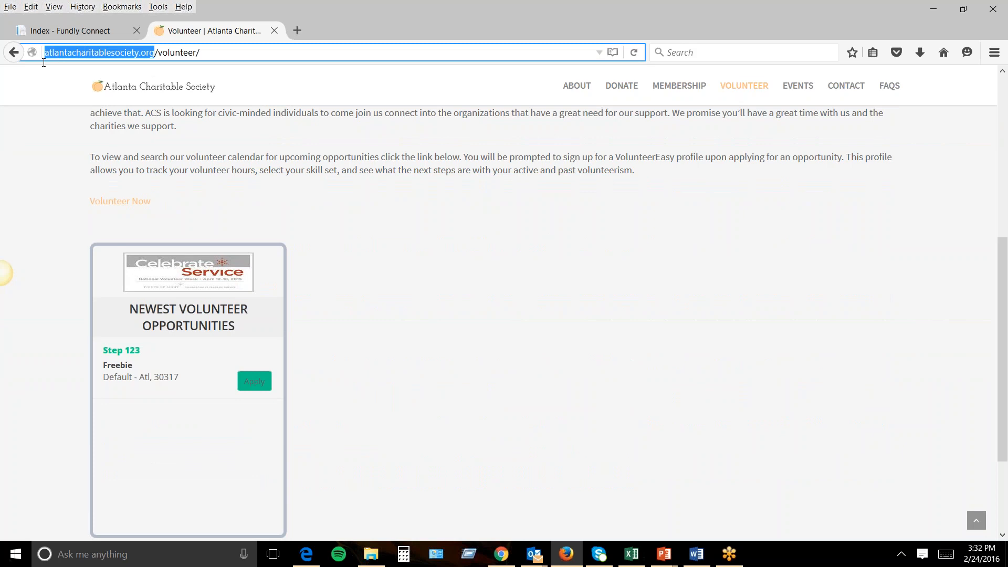
click(361, 254)
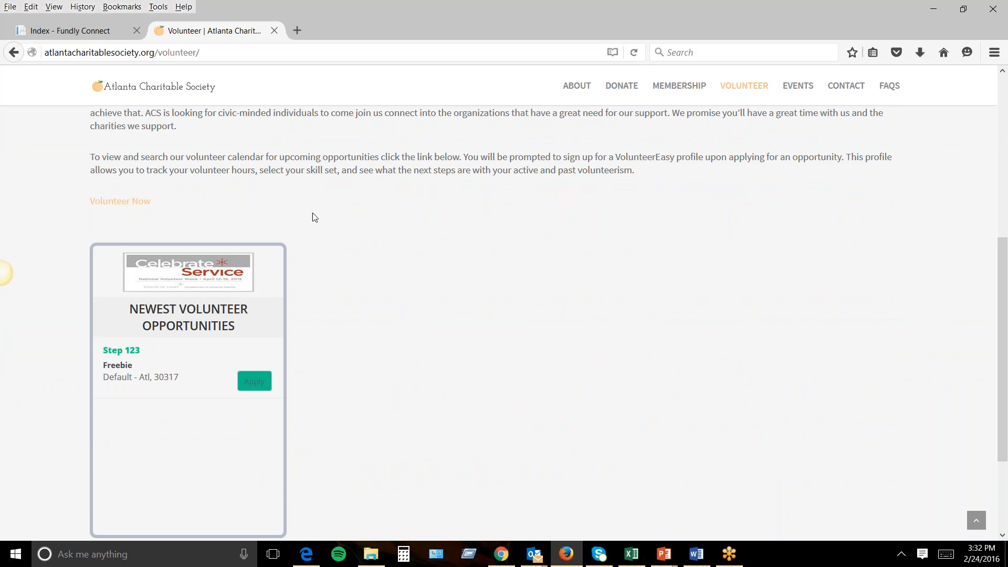
scroll(361, 254, up, 6)
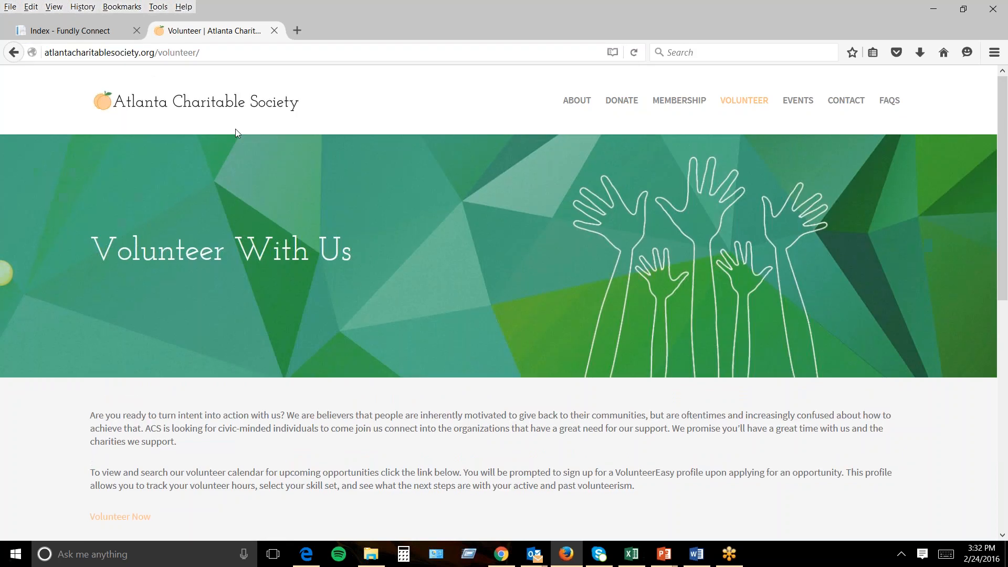
scroll(289, 262, down, 5)
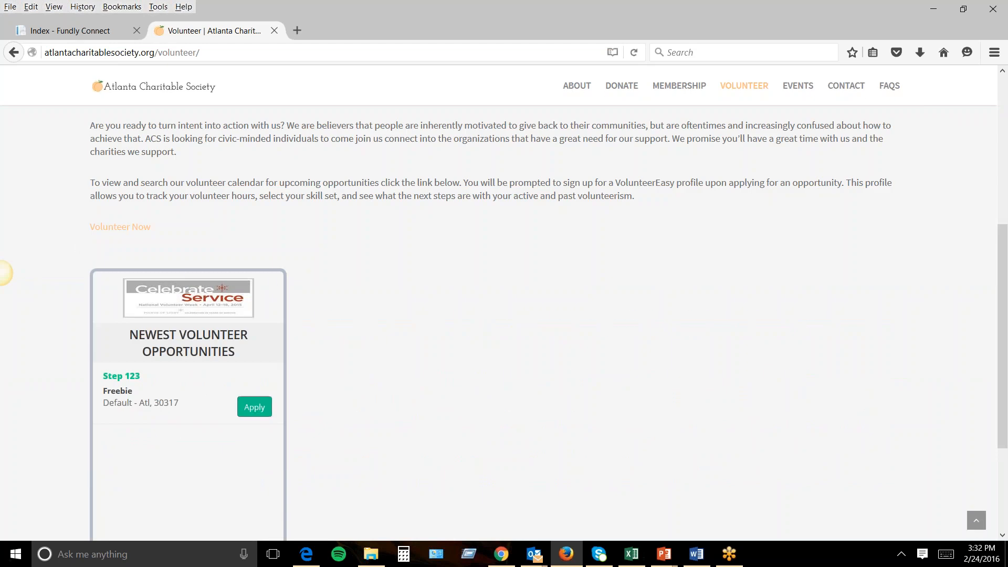
Open the Step 123 opportunity, log the volunteer out, and close the popup window.
right_click(253, 409)
click(253, 409)
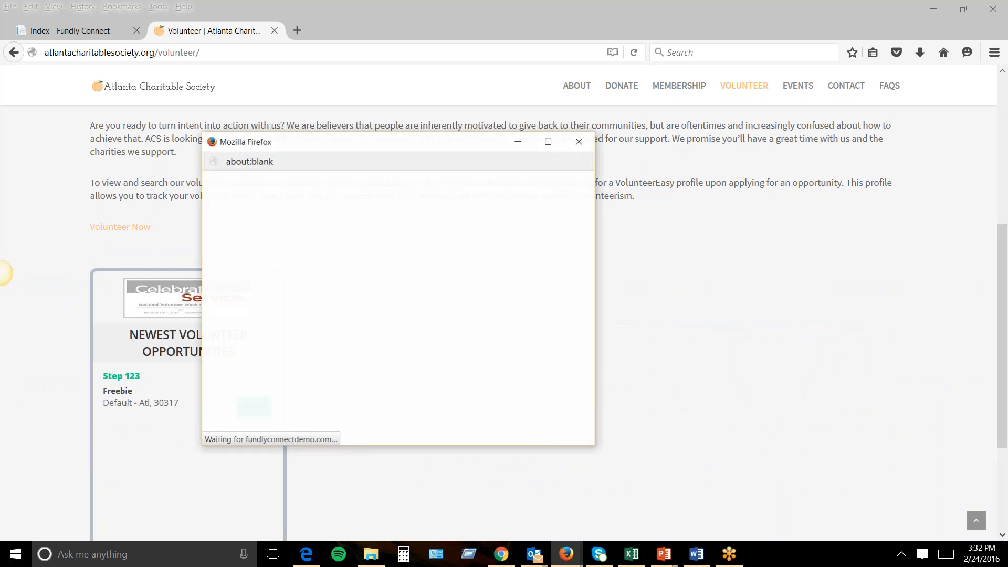
click(549, 141)
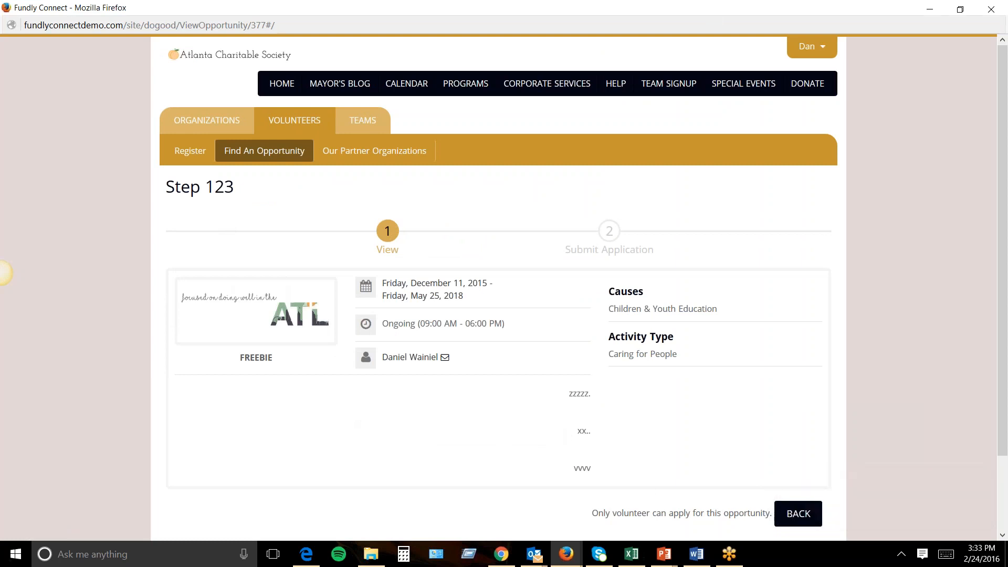
click(803, 46)
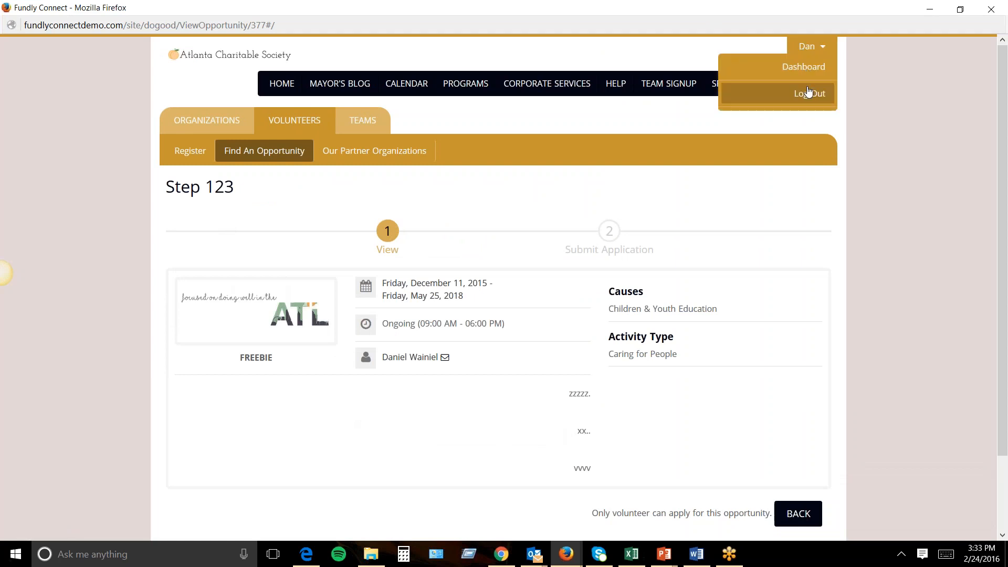
click(809, 93)
click(993, 8)
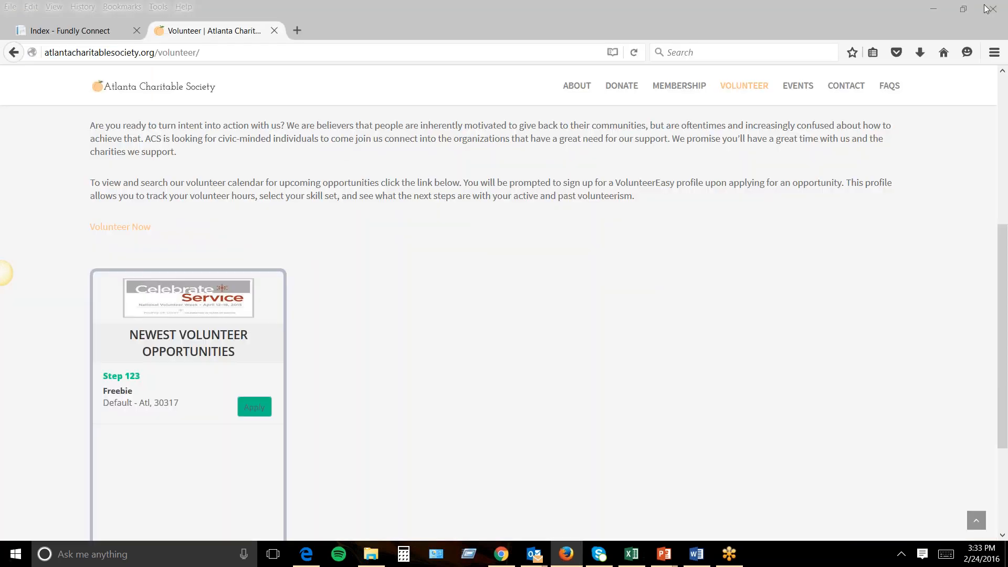
In the widget's Appearance settings, set font colour #87a198 and button colour #354541.
click(107, 38)
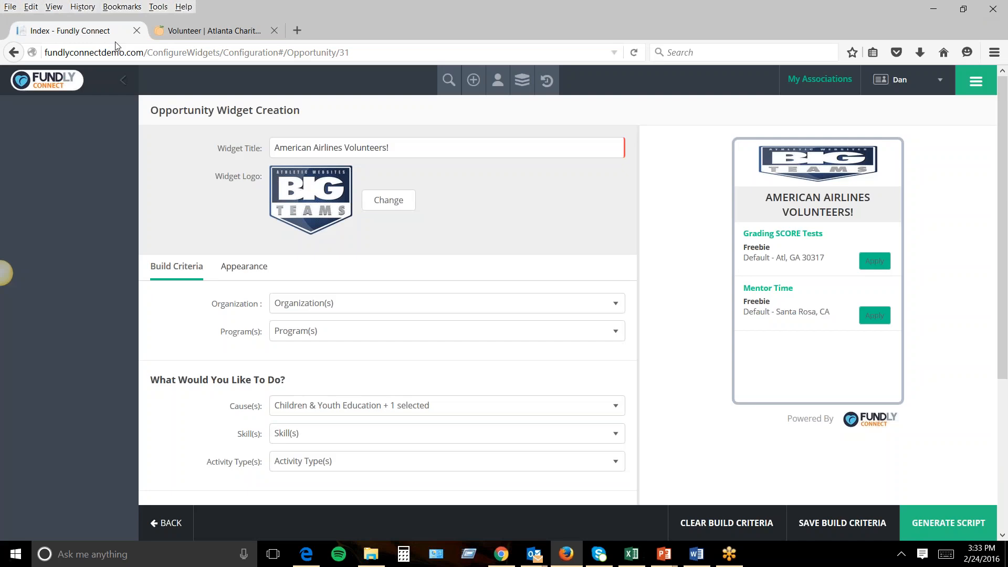
drag(327, 125, 148, 111)
click(258, 273)
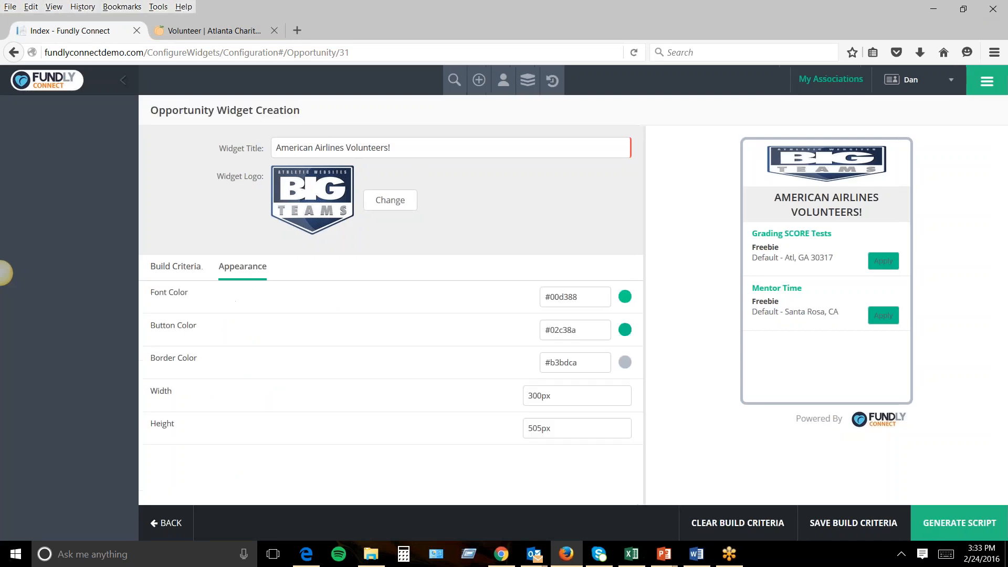
click(559, 304)
click(560, 328)
click(553, 338)
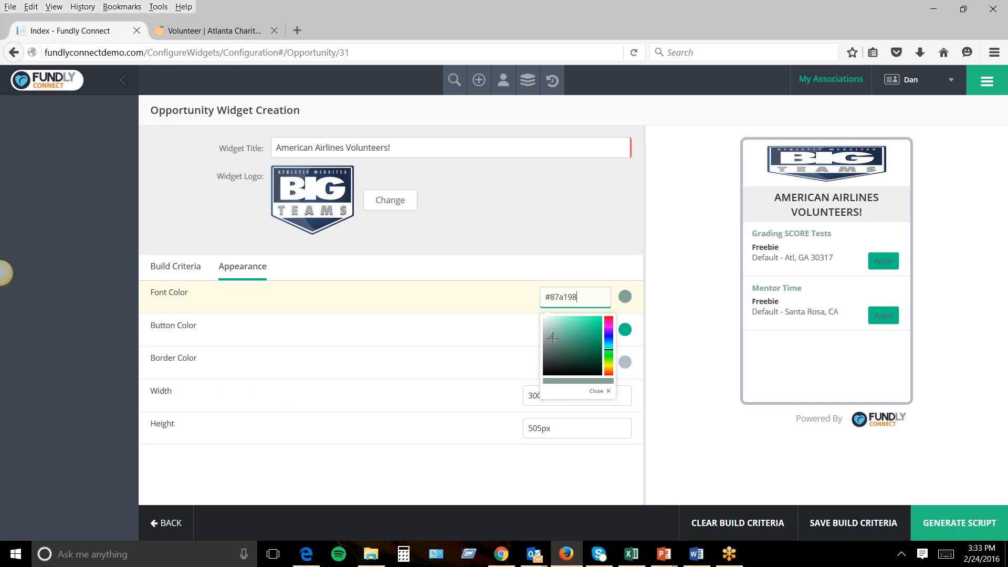
click(527, 372)
click(567, 330)
click(558, 392)
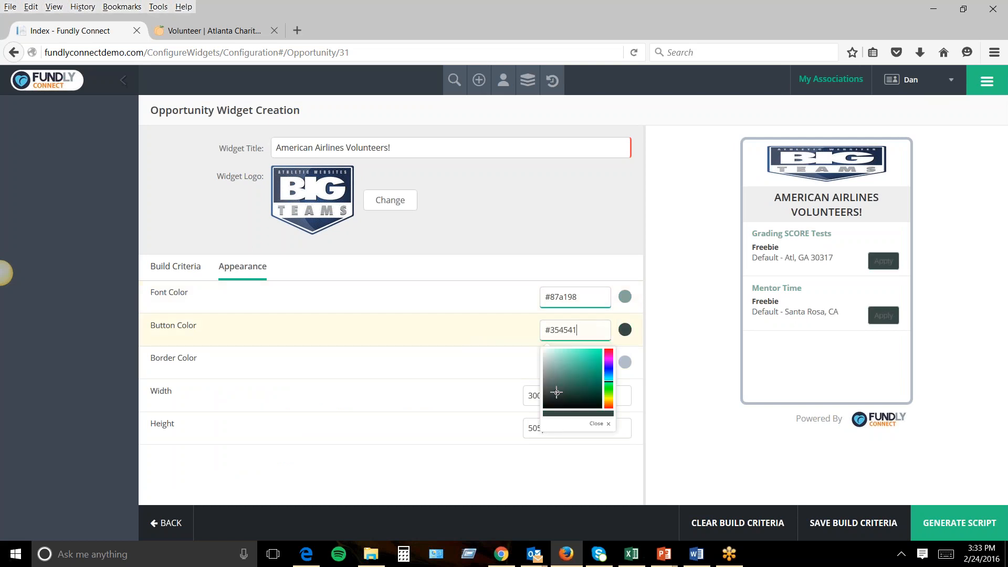
click(467, 388)
Set the border colour to #1463c7 and save the build criteria to refresh the preview.
click(543, 368)
click(577, 398)
click(597, 395)
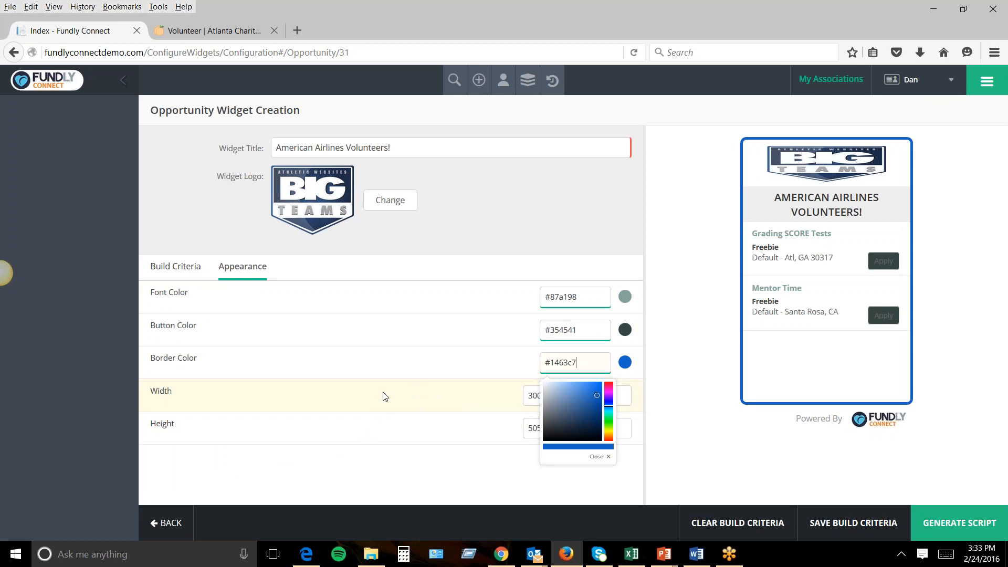
click(480, 214)
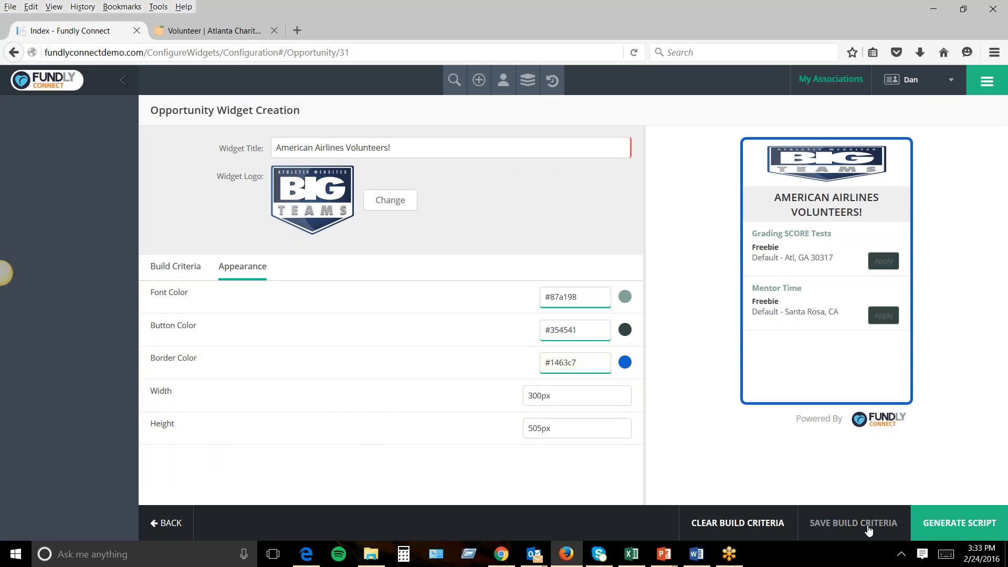
click(867, 530)
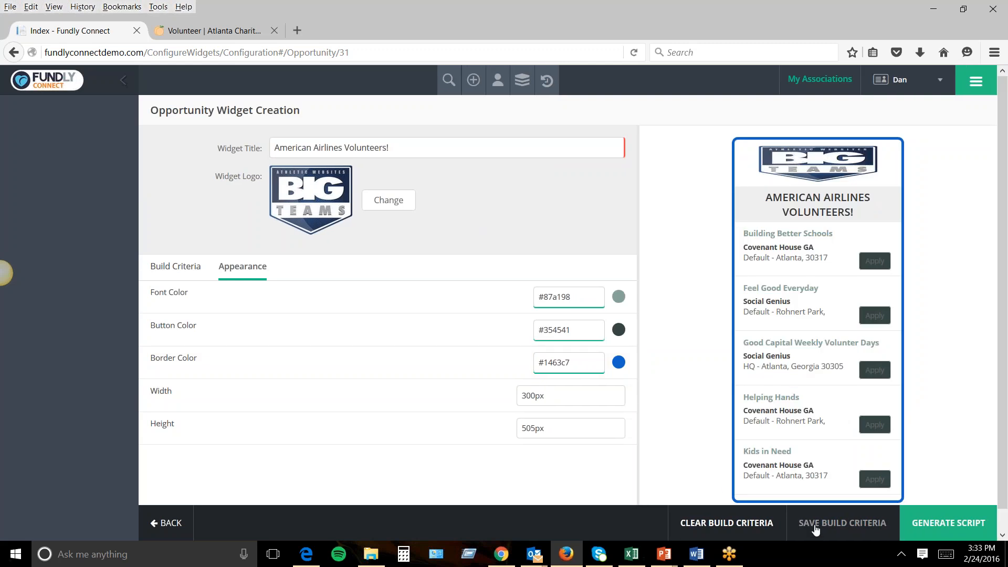
click(708, 525)
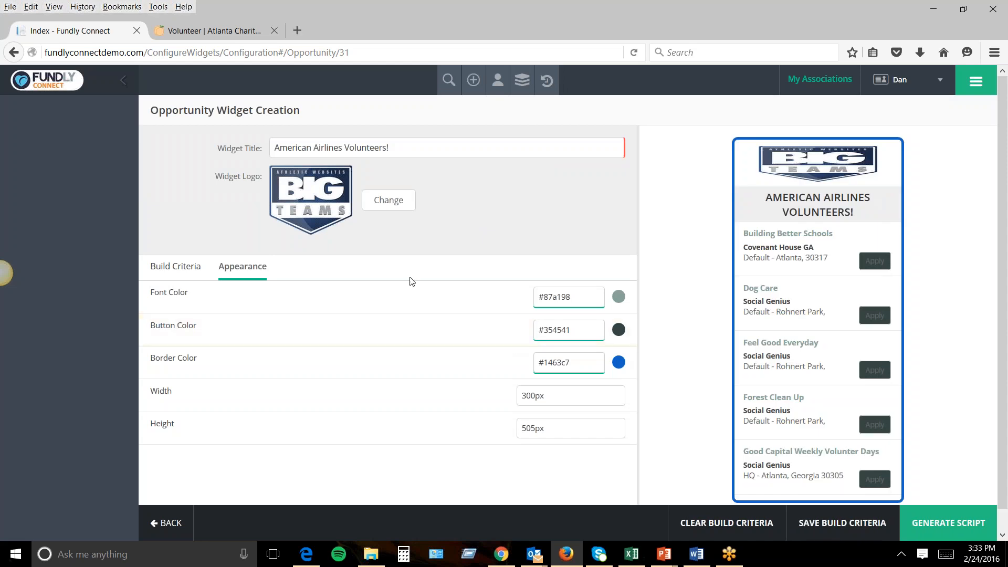
click(190, 266)
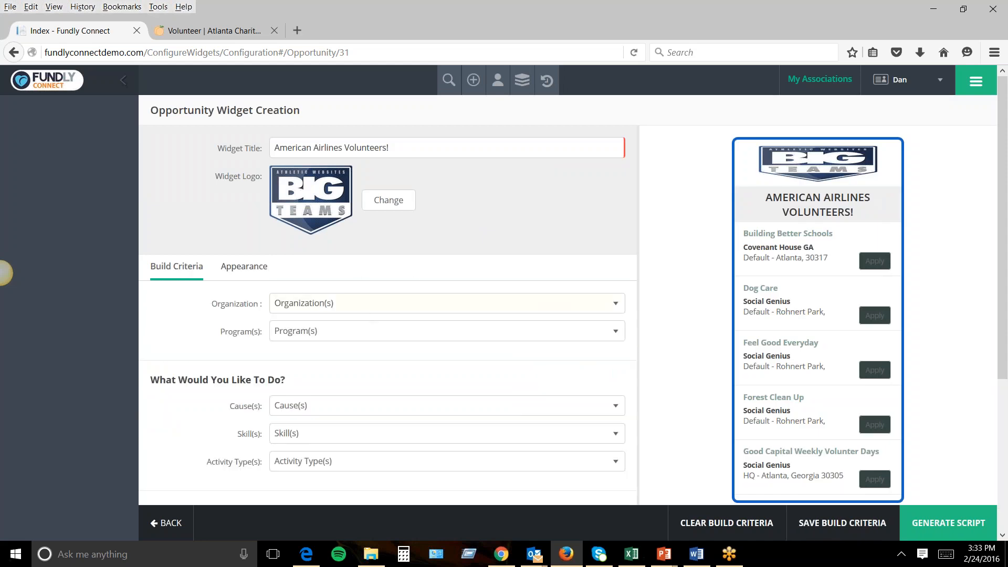
Limit the widget to the Freebie organization and save, so only Step 123 appears in the preview.
scroll(363, 320, down, 1)
scroll(376, 330, down, 2)
scroll(376, 330, up, 3)
click(366, 309)
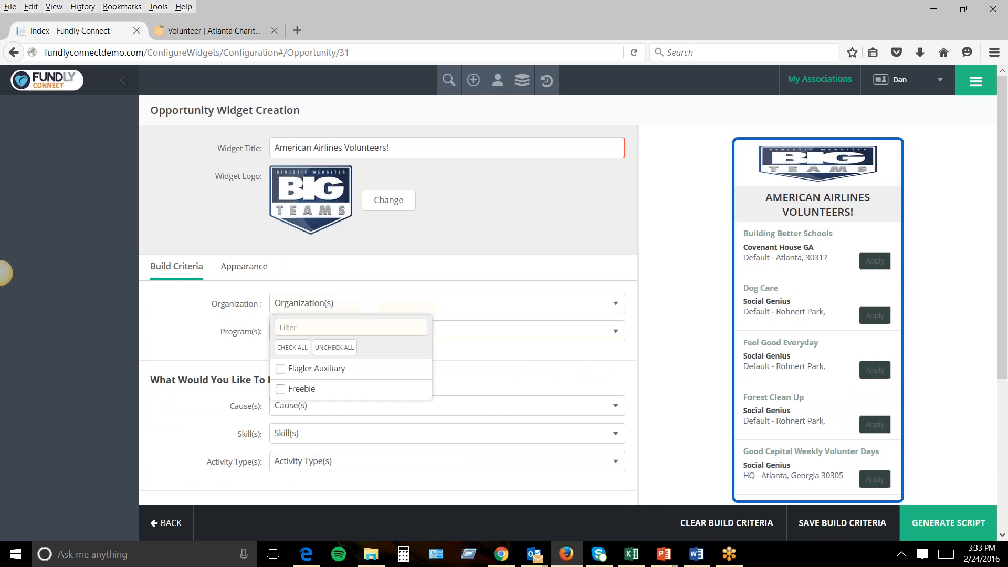
click(281, 391)
click(257, 316)
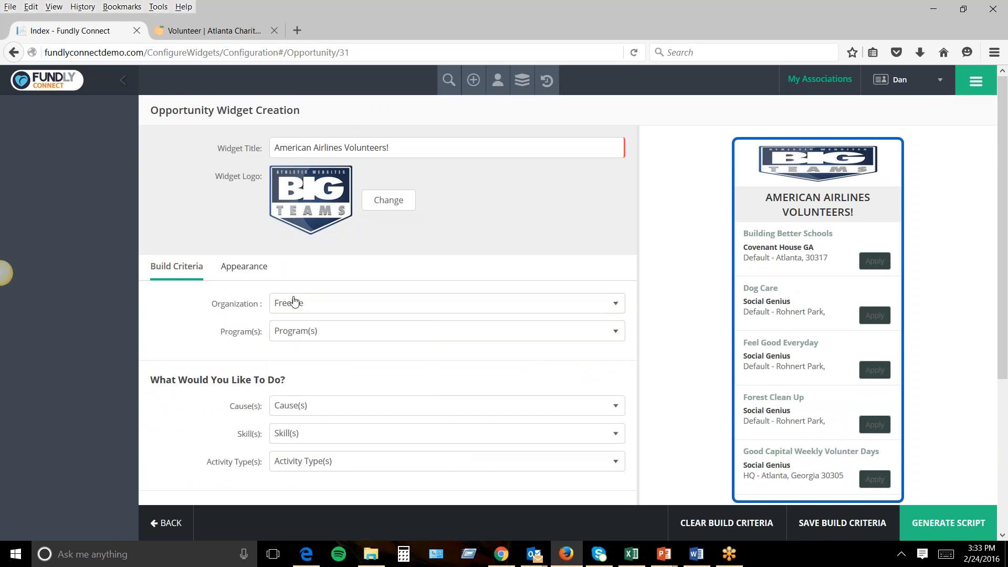
click(822, 534)
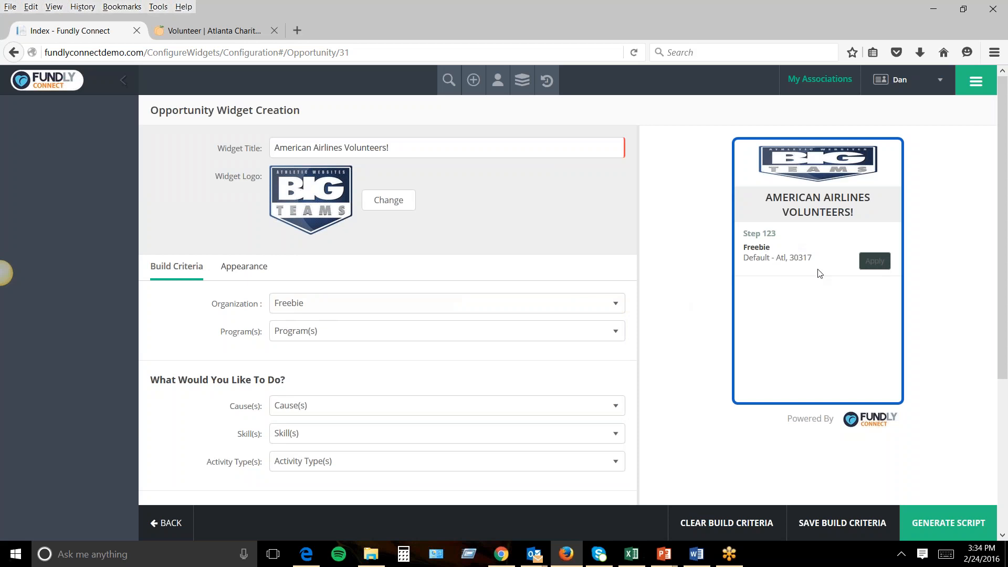
scroll(409, 409, down, 4)
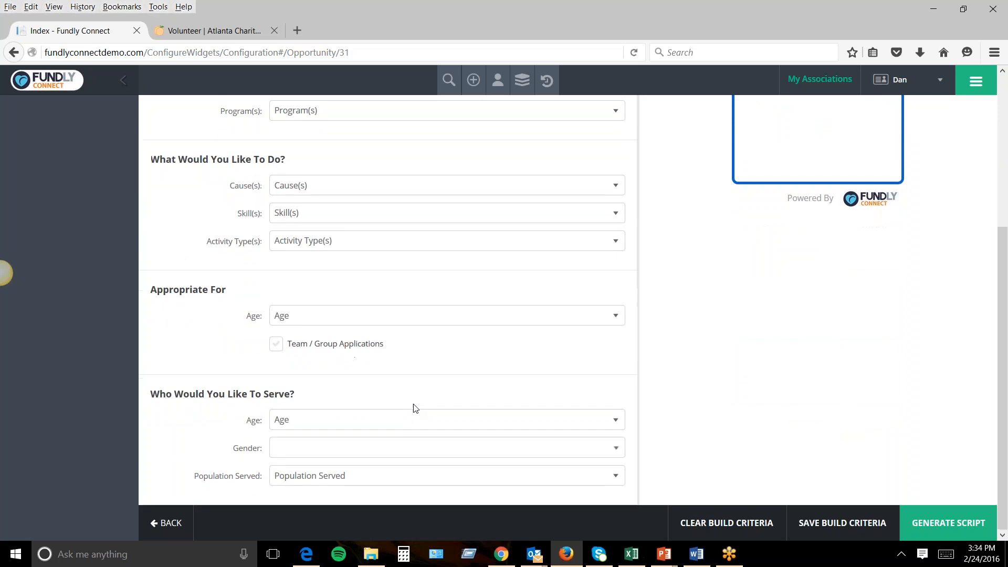
scroll(414, 409, up, 5)
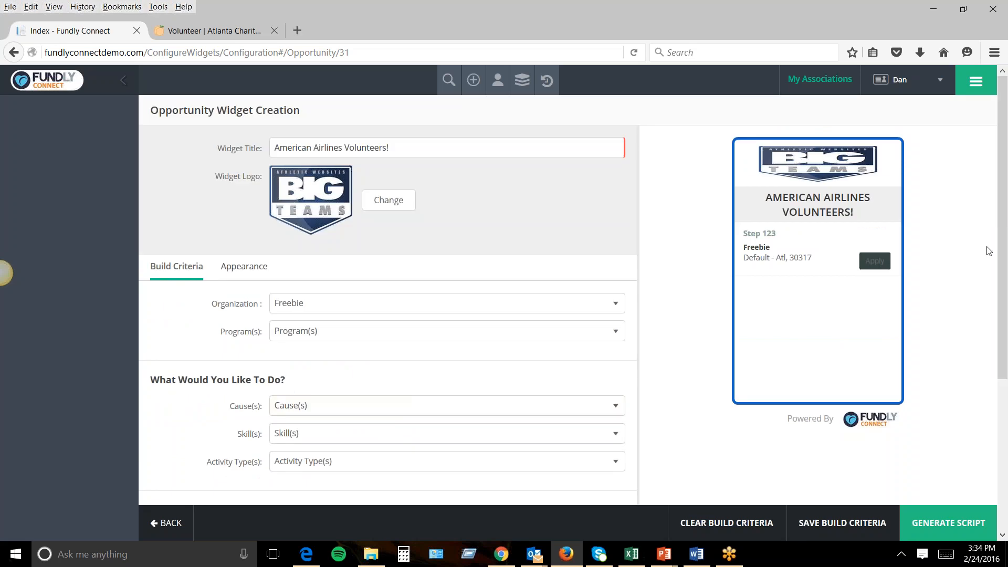
Go to Our Opportunities to list the organization's partner opportunities.
click(976, 81)
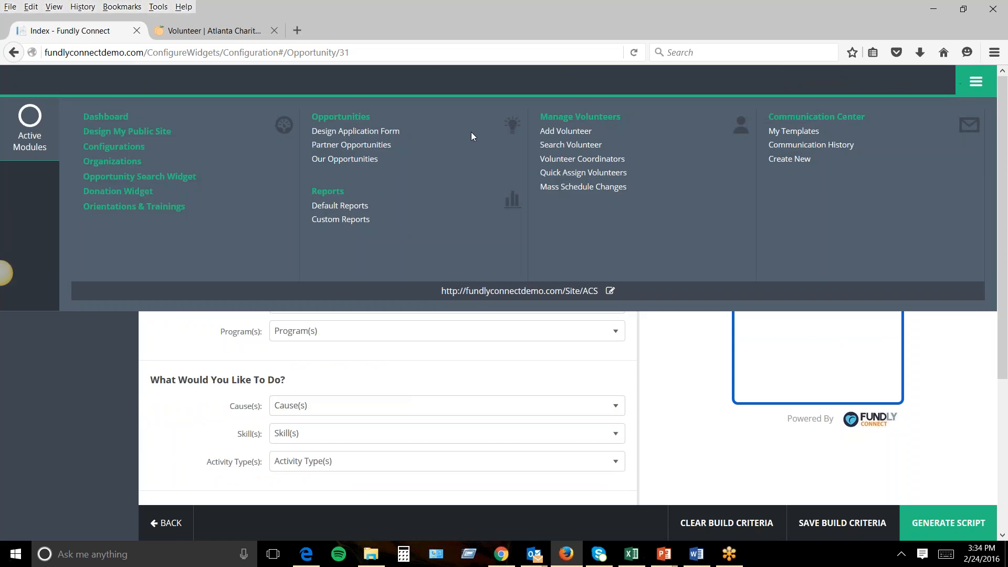
click(340, 157)
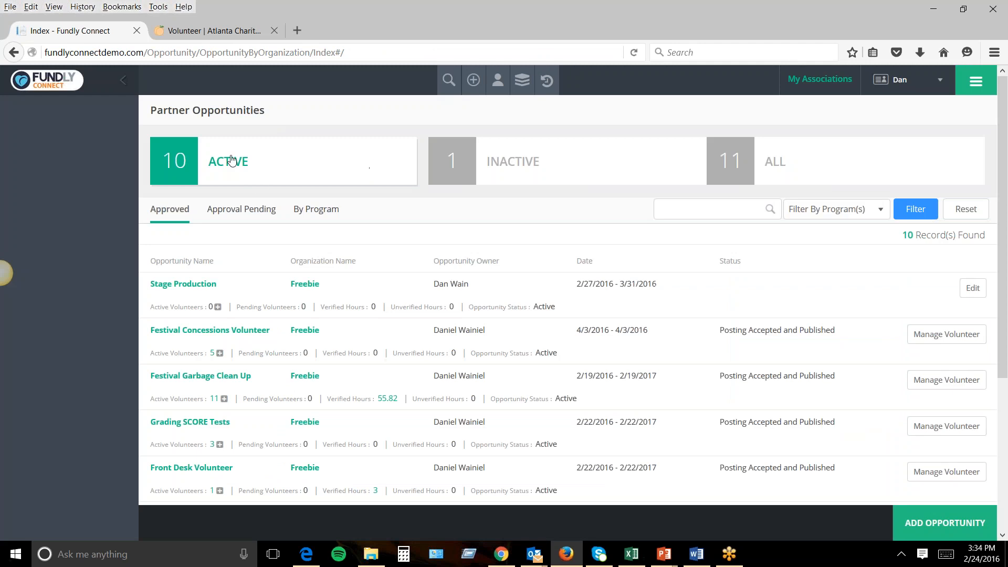
drag(287, 262, 356, 267)
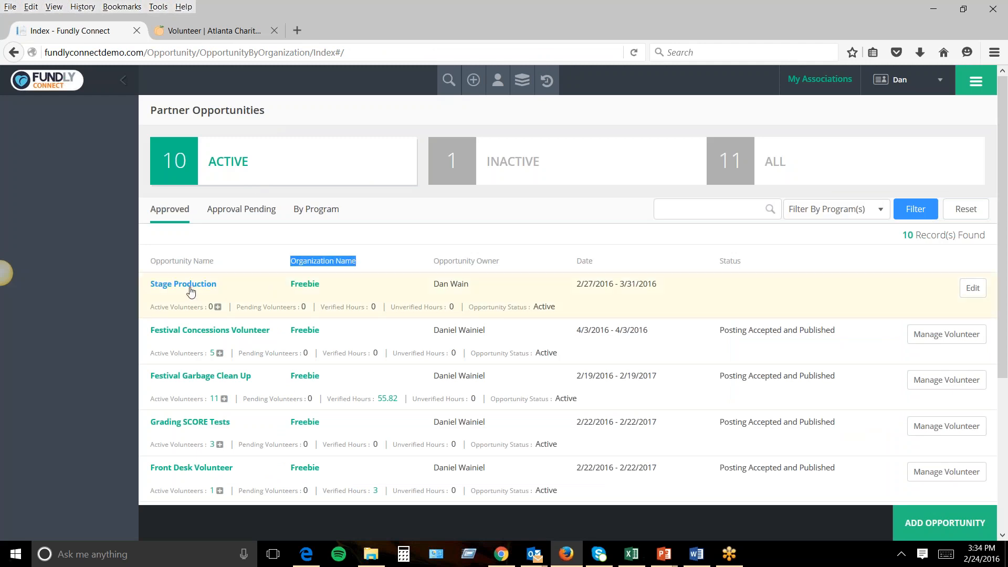
scroll(246, 325, down, 3)
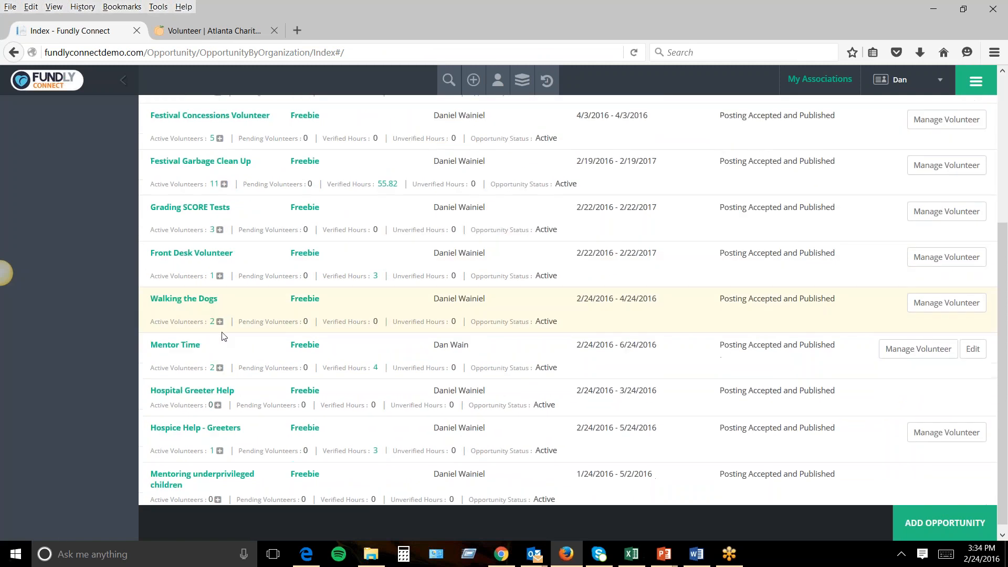
scroll(247, 326, down, 1)
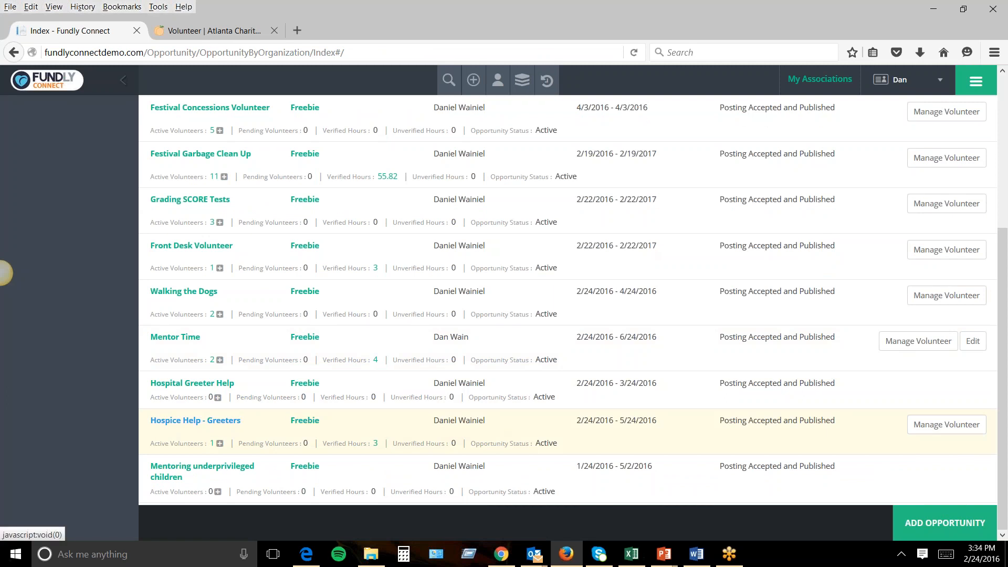
Check Hospice Help - Greeters' active volunteers and details, then review the rest of the list.
click(213, 444)
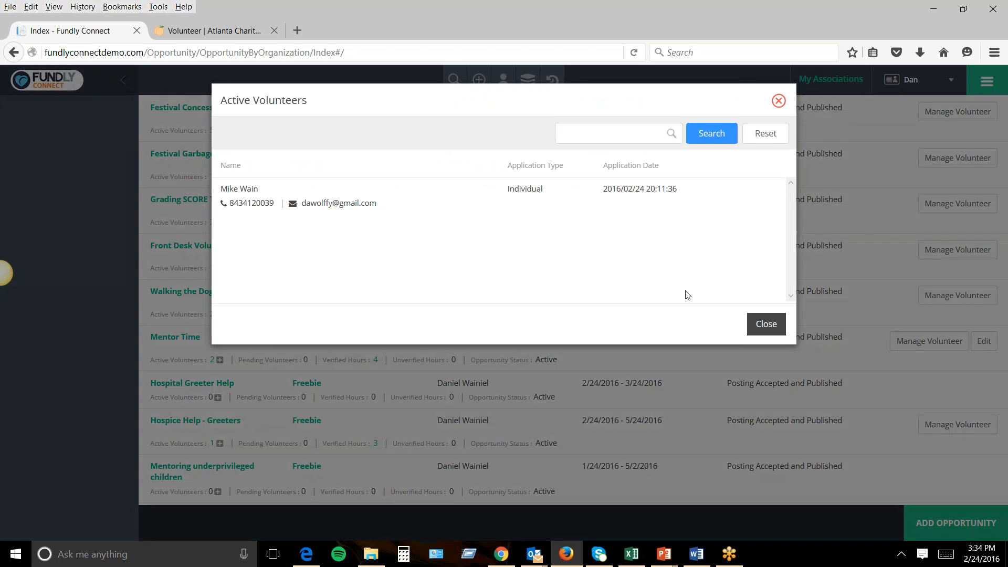
click(766, 325)
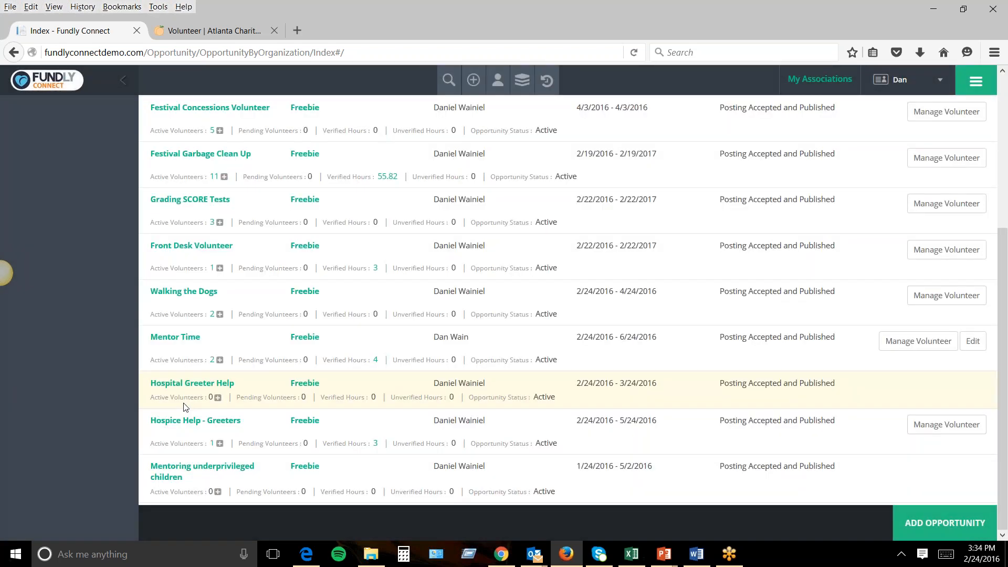
click(178, 422)
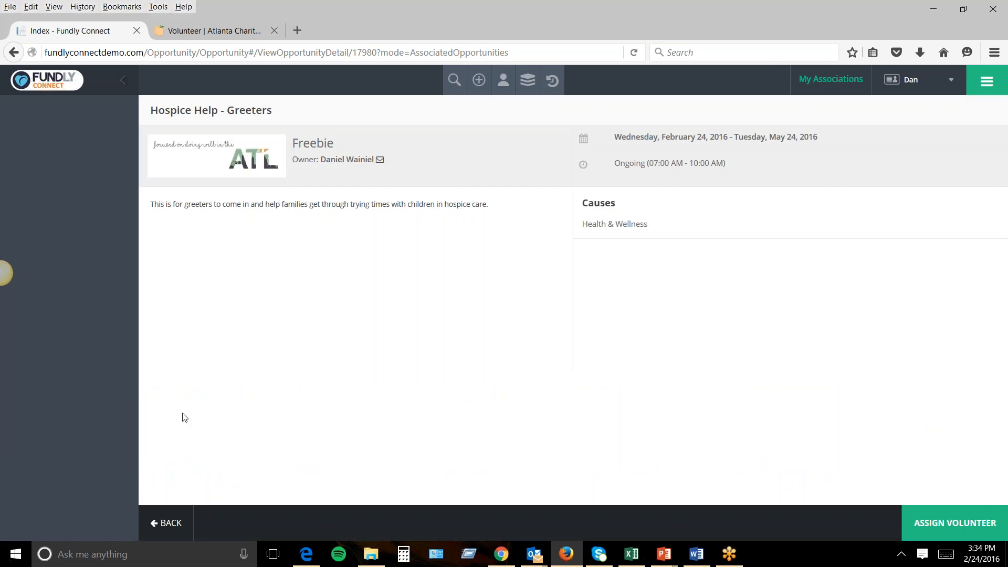
click(166, 522)
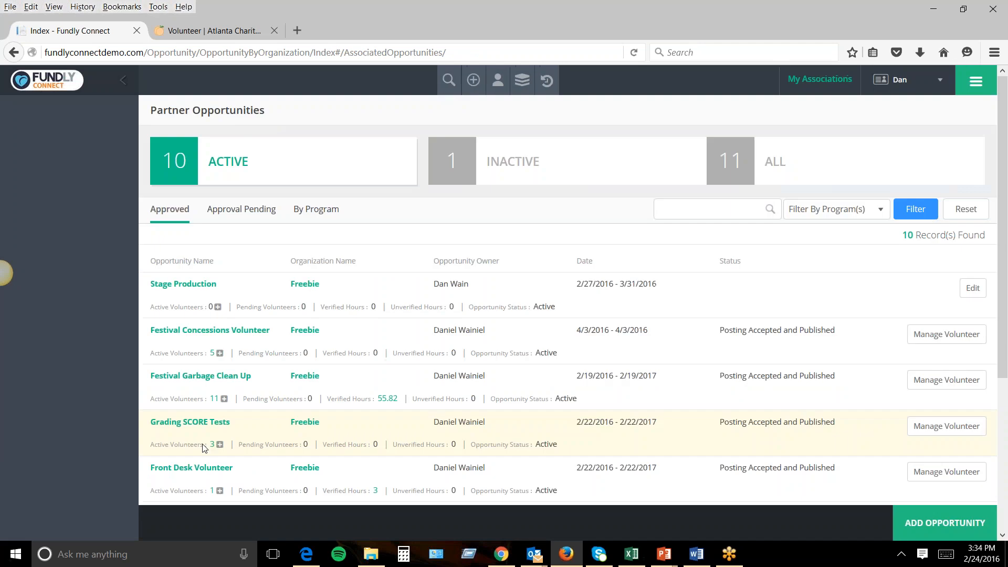
scroll(206, 441, down, 2)
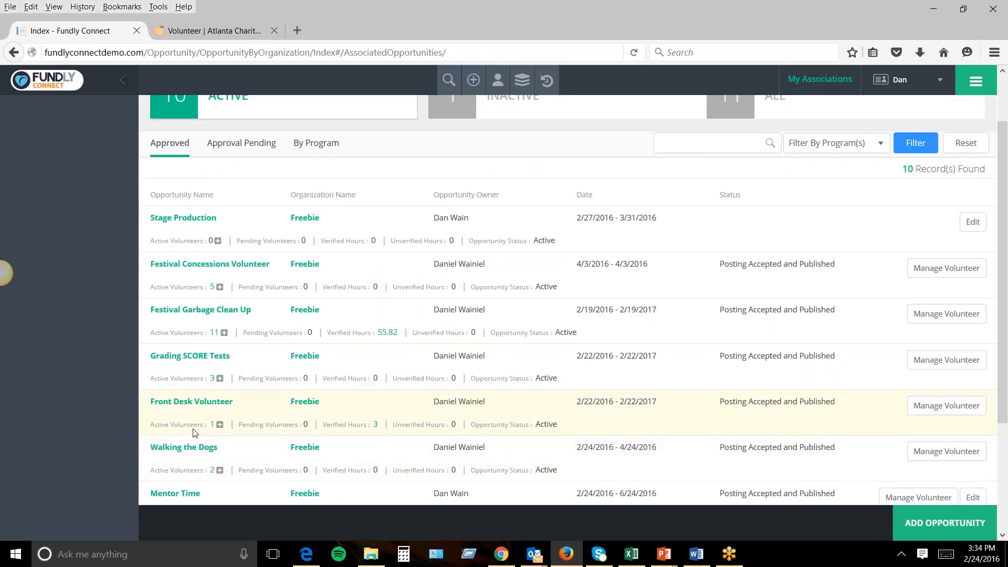
scroll(192, 430, down, 2)
drag(325, 450, 379, 460)
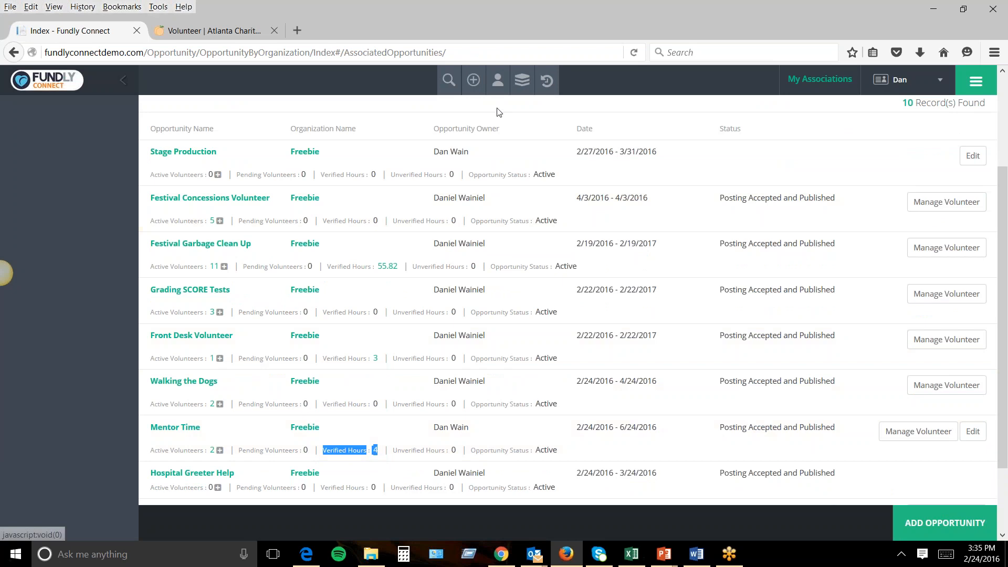
Search for a volunteer by name and review their details page showing 14 hours logged.
click(449, 80)
click(435, 116)
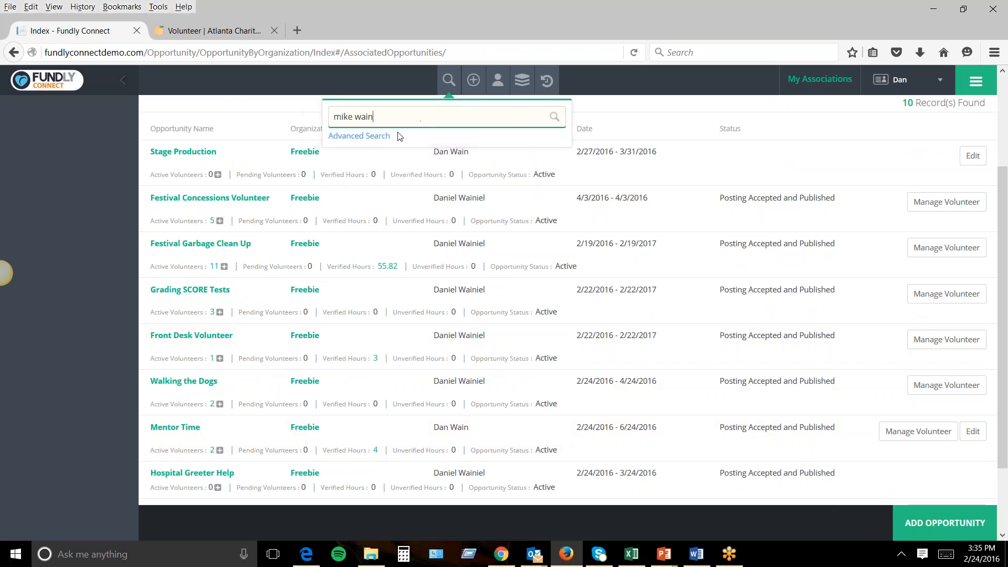
key(Return)
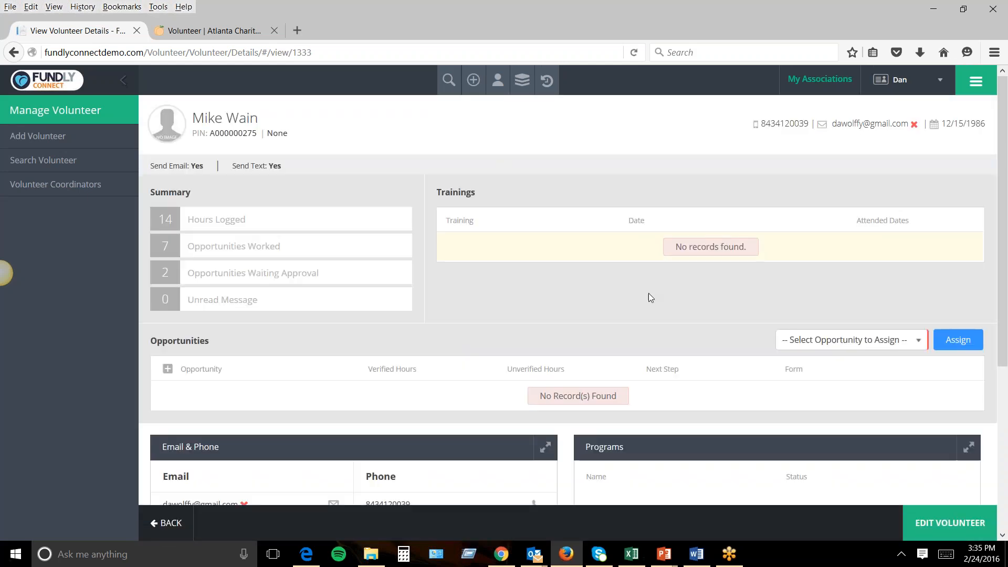
scroll(662, 321, down, 3)
scroll(661, 315, up, 3)
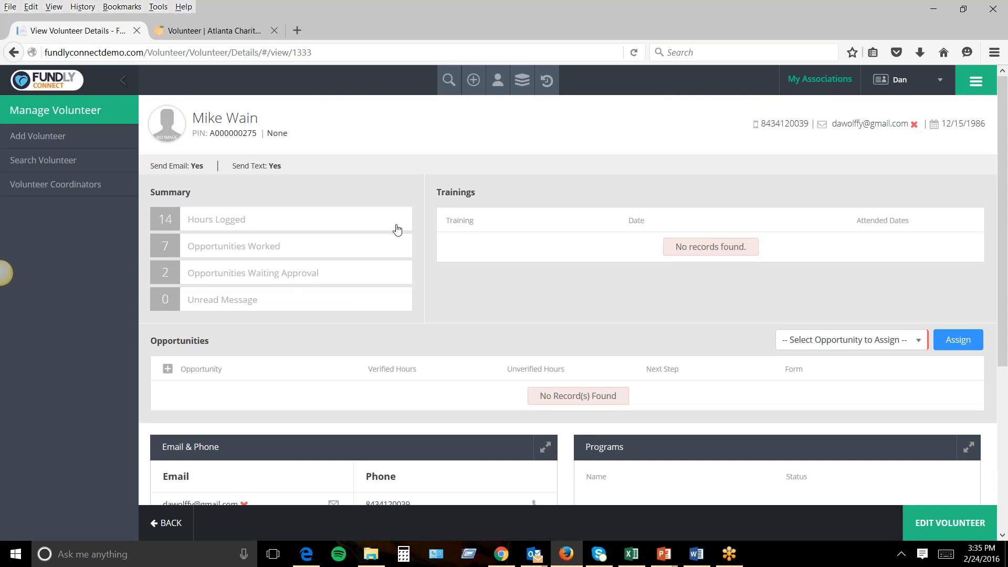
Open Design My Public Site and put its template into Edit Template mode.
click(962, 82)
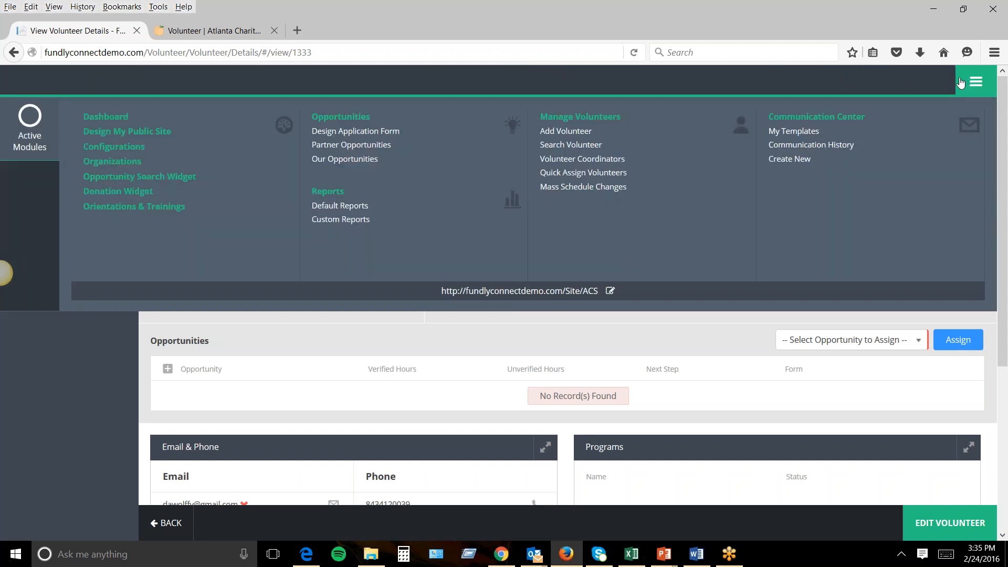
click(160, 133)
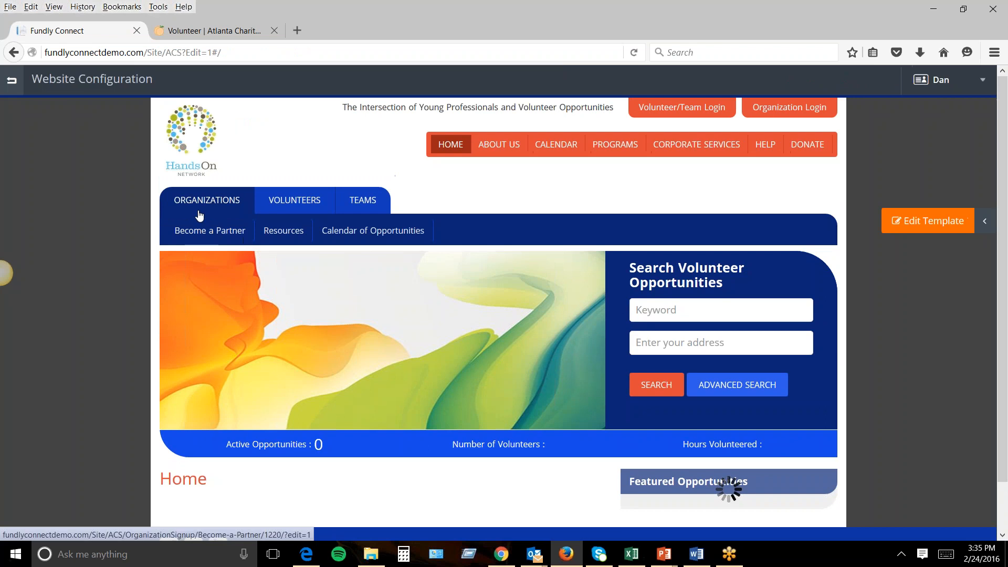
click(898, 231)
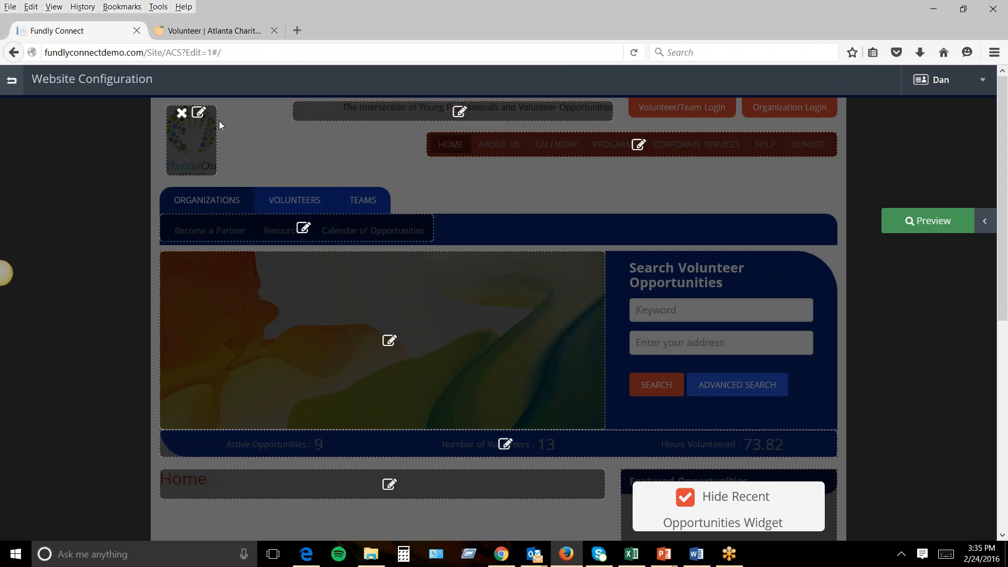
Start a new Organizations sub-menu item, briefly trying the Text Page type and clearing test text.
click(304, 228)
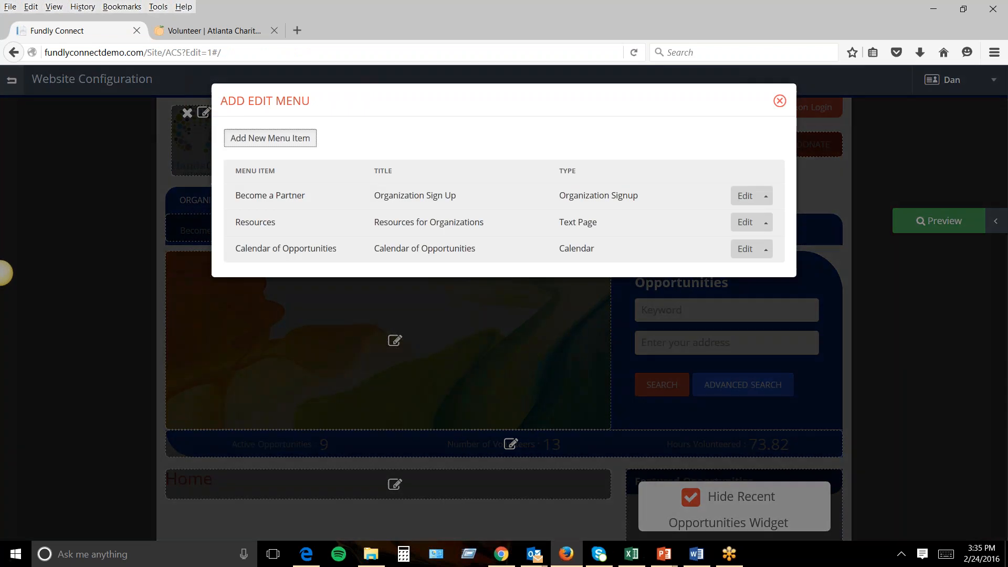
click(270, 138)
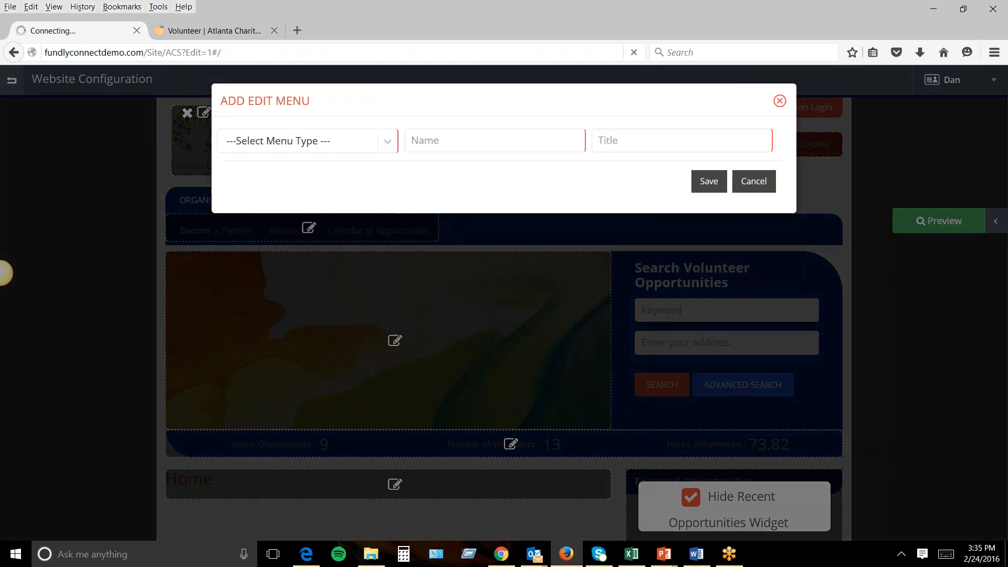
click(382, 144)
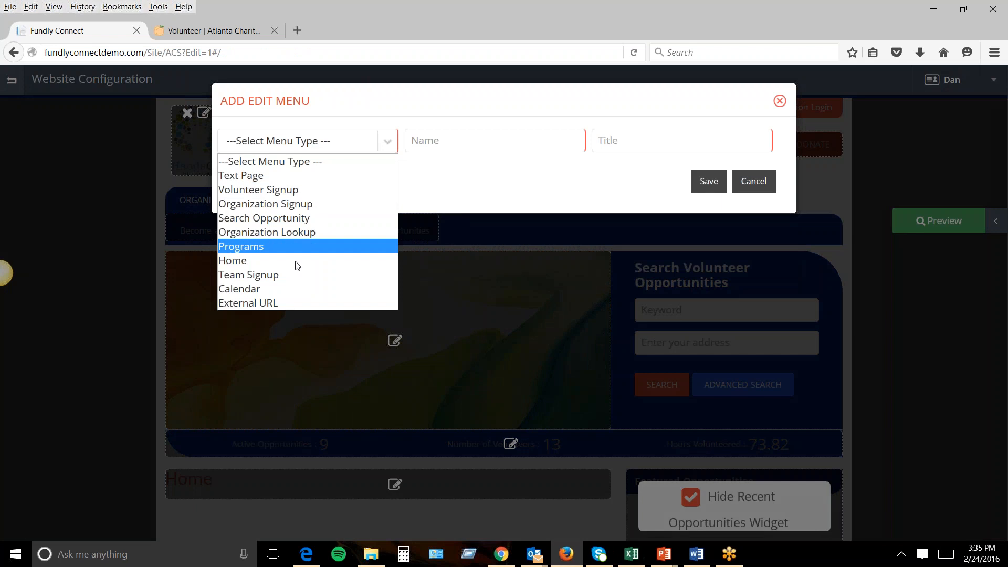
click(274, 178)
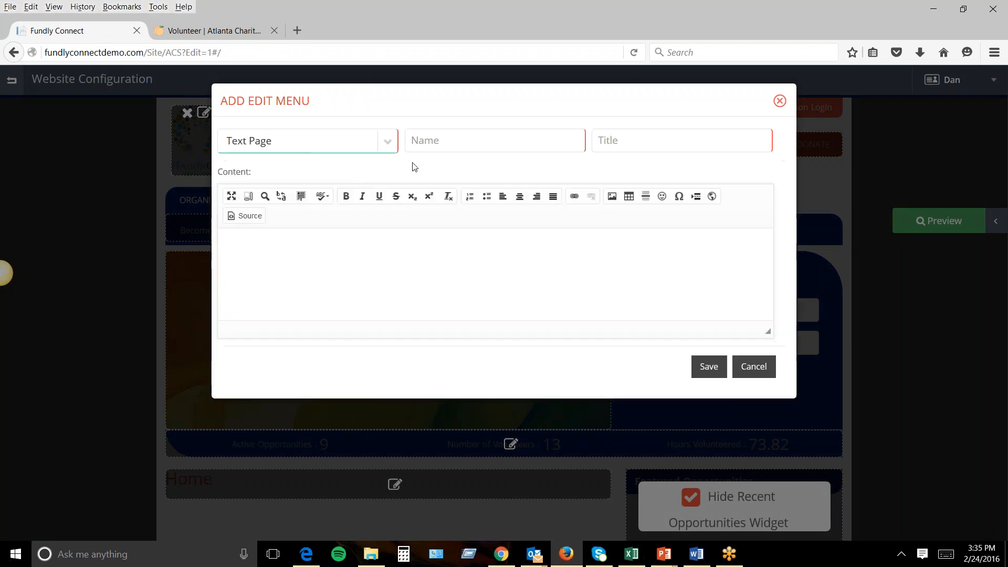
click(393, 272)
click(247, 216)
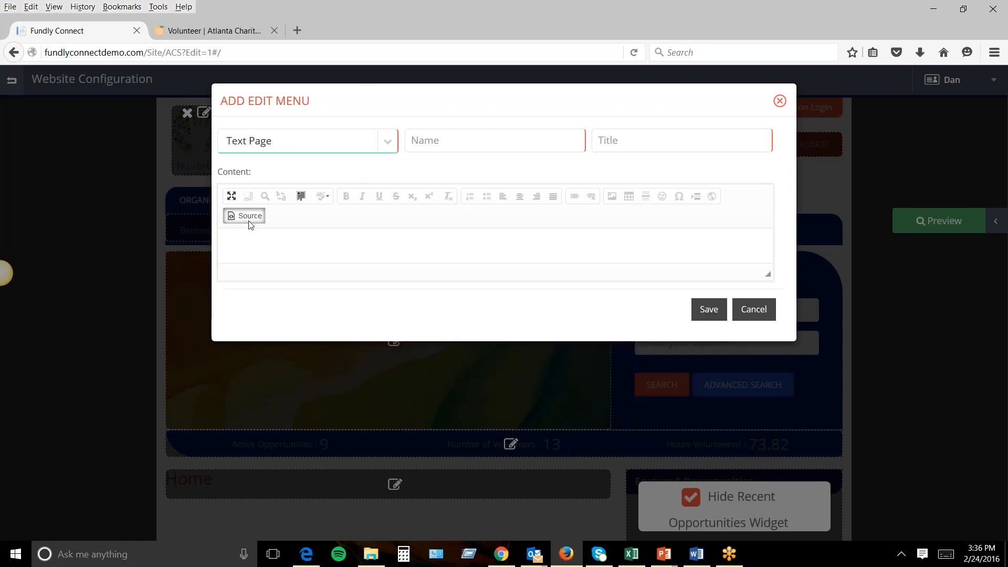
text(cvbvcbcv)
key(ctrl+a)
key(BackSpace)
Make it an Organization Lookup item named and titled 'Org Lookup', save it, and preview the site.
click(383, 152)
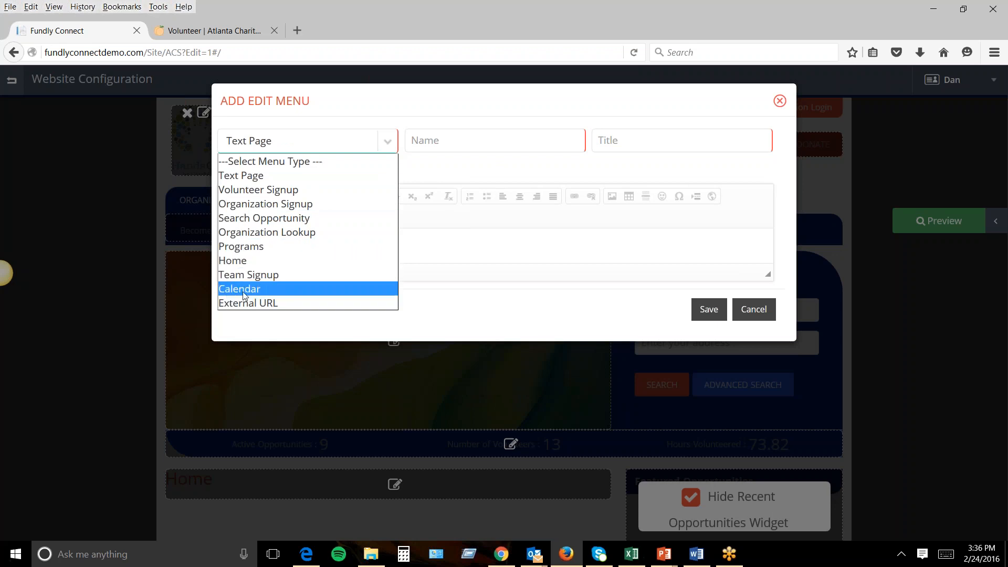
click(236, 234)
click(492, 138)
text(Org L)
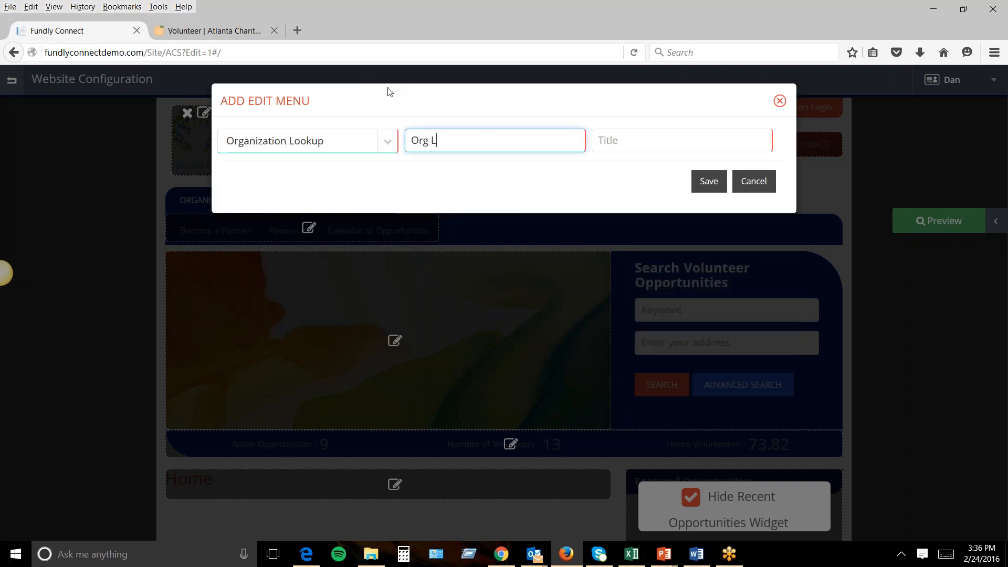
text(ookup)
key(Tab)
text(Or)
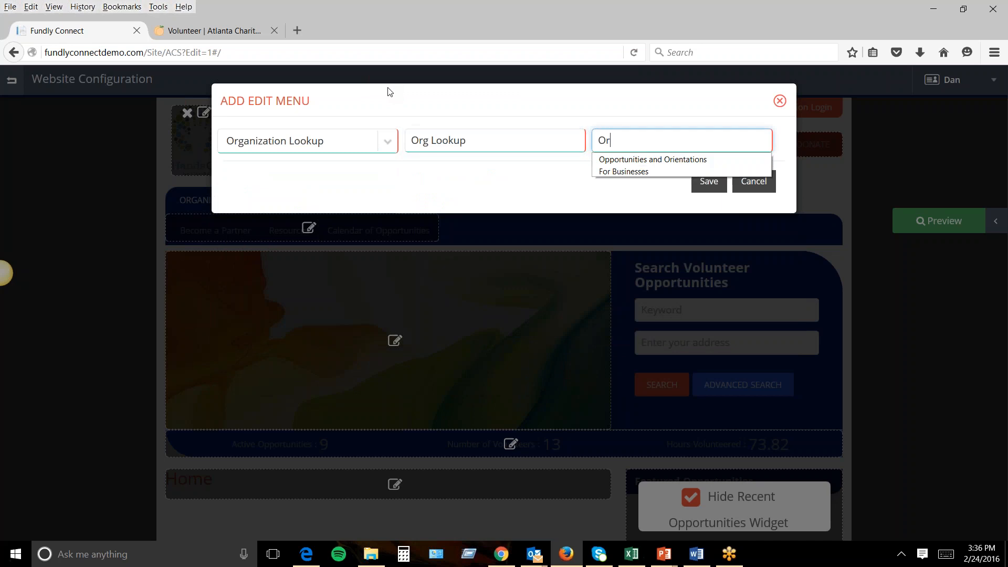
text(g Lookup)
click(708, 184)
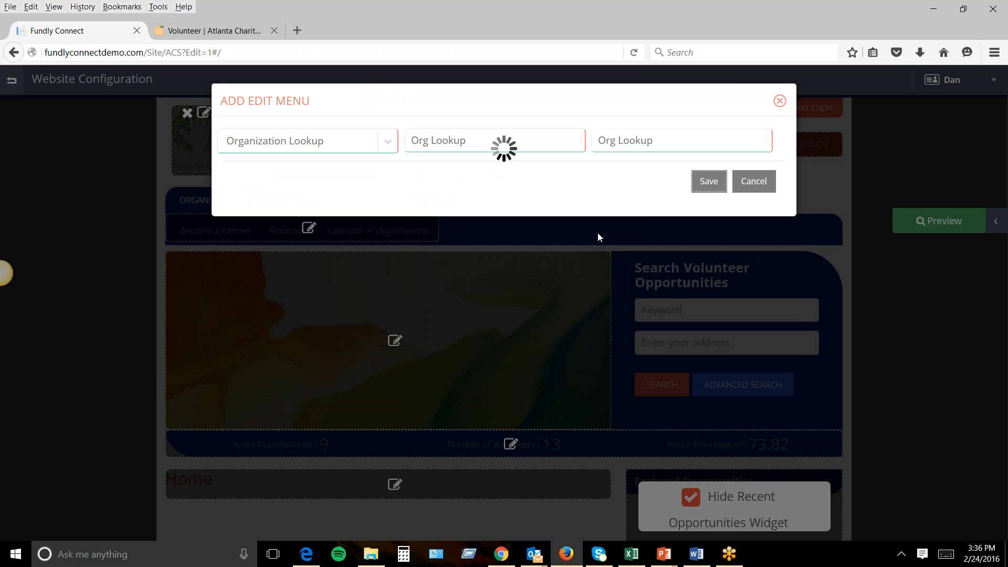
click(779, 102)
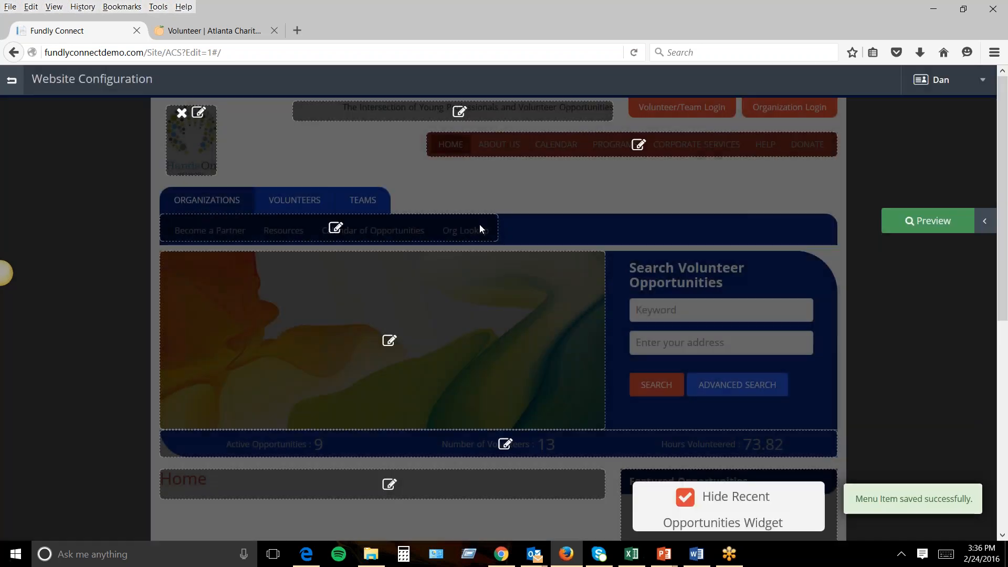
click(915, 221)
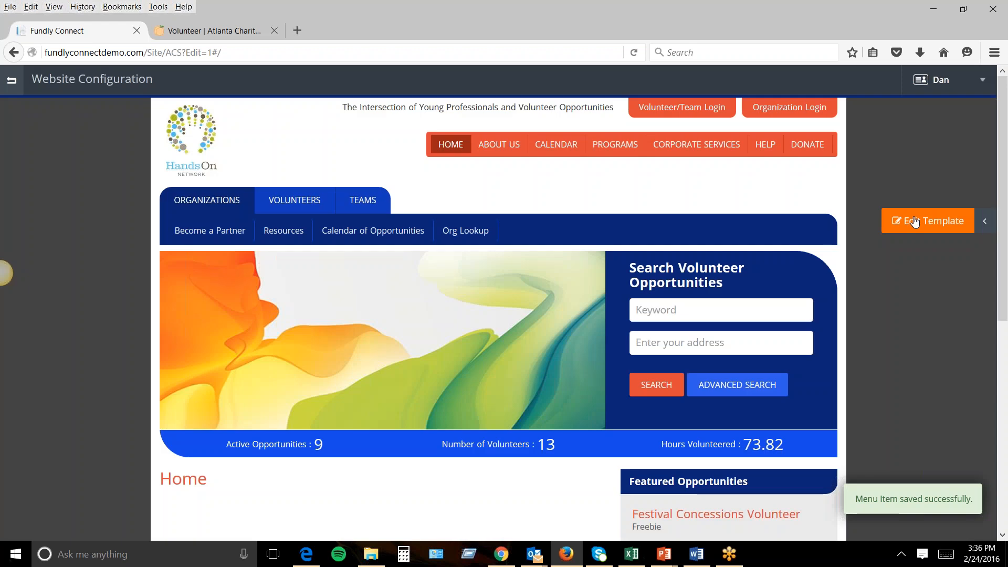
Browse Org Lookup and Freebie's 9 opportunities, then return to the Fundly Connect home page.
click(465, 235)
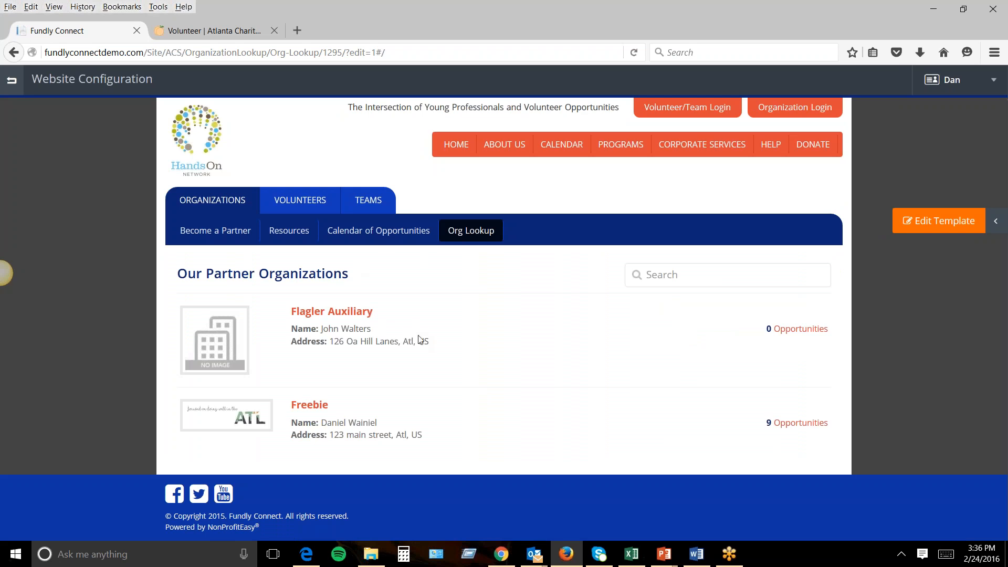
click(778, 423)
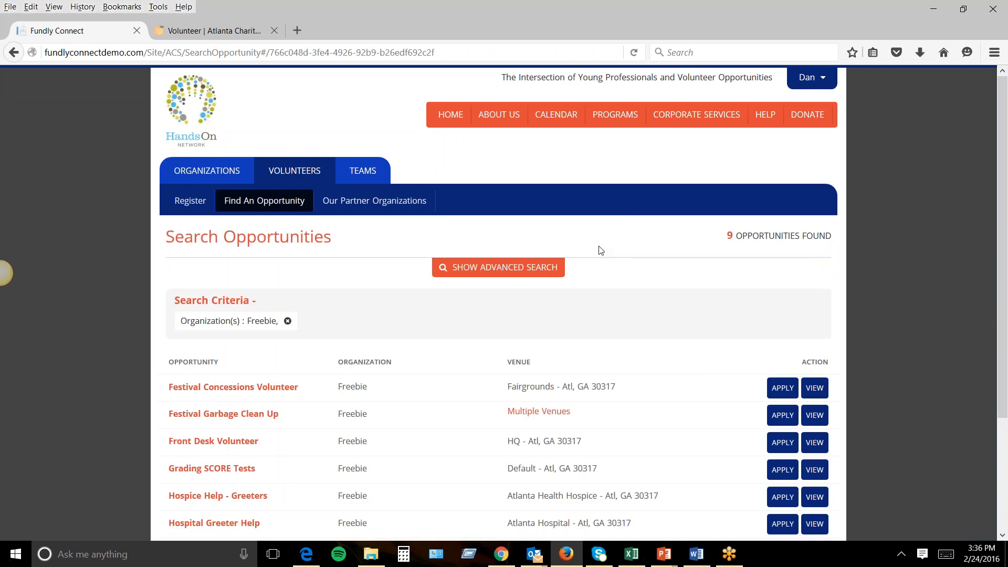
scroll(408, 282, down, 3)
scroll(415, 276, up, 3)
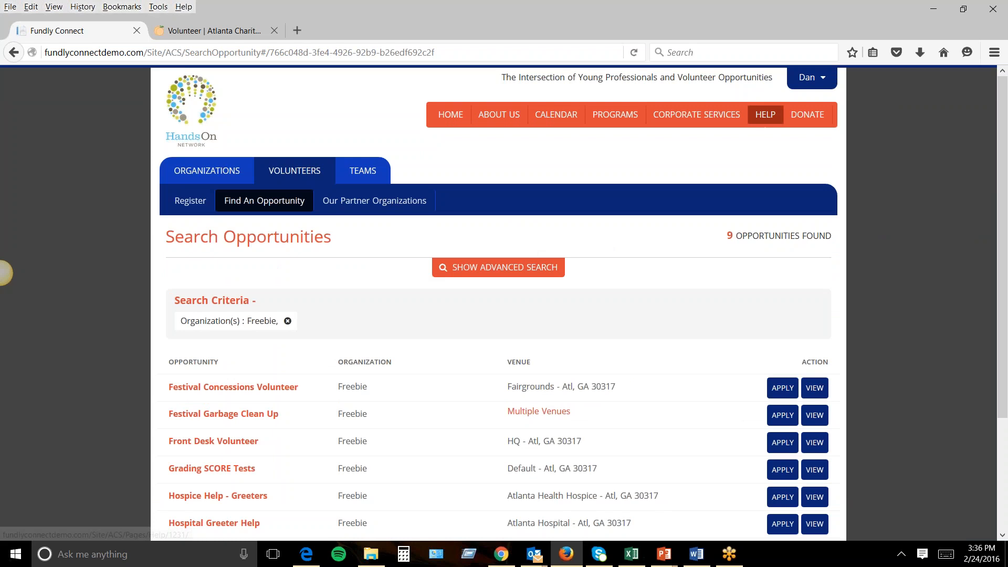
click(812, 84)
click(788, 126)
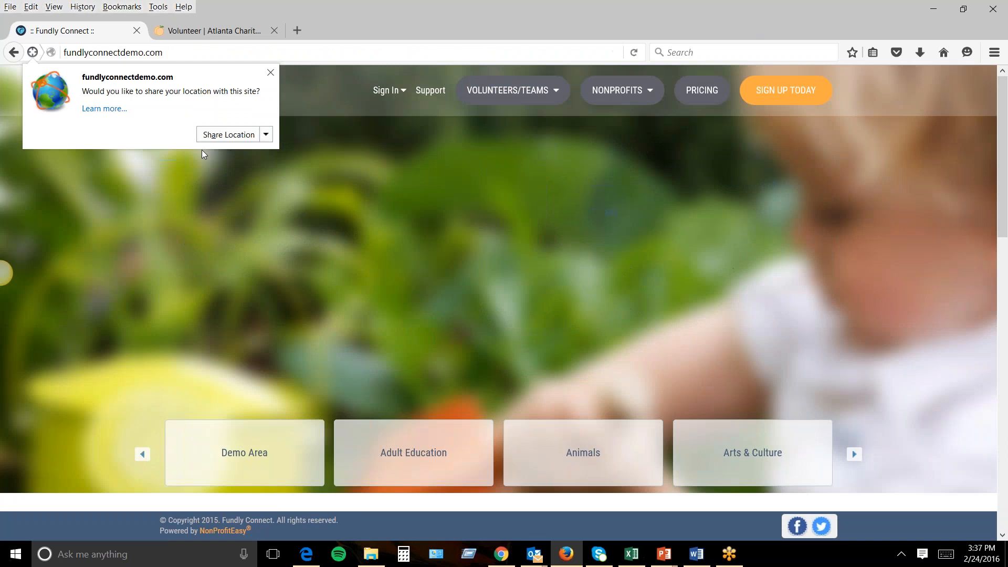
Dismiss the location-sharing request and bring the Chrome window with Volunteer Reports forward.
click(271, 73)
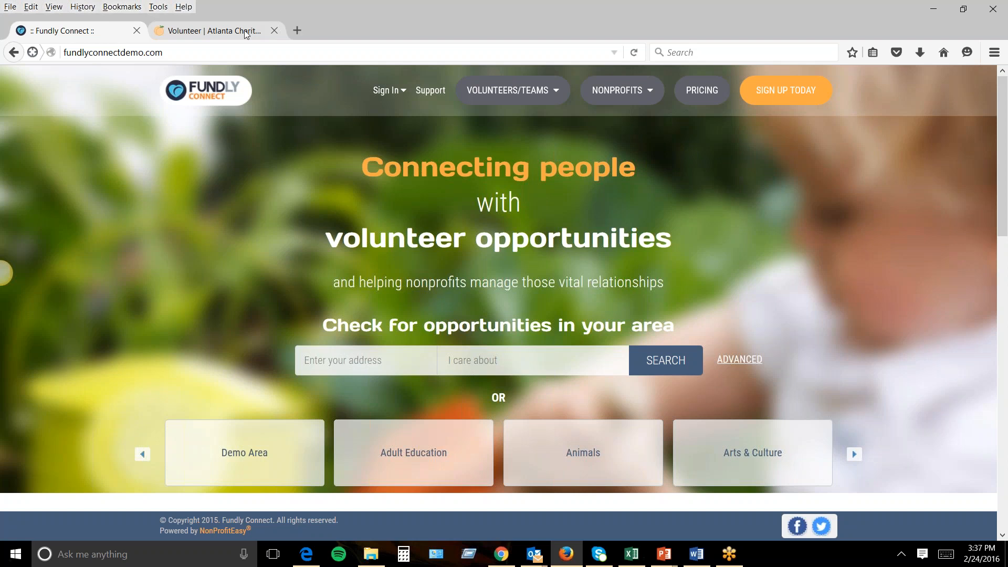
click(250, 51)
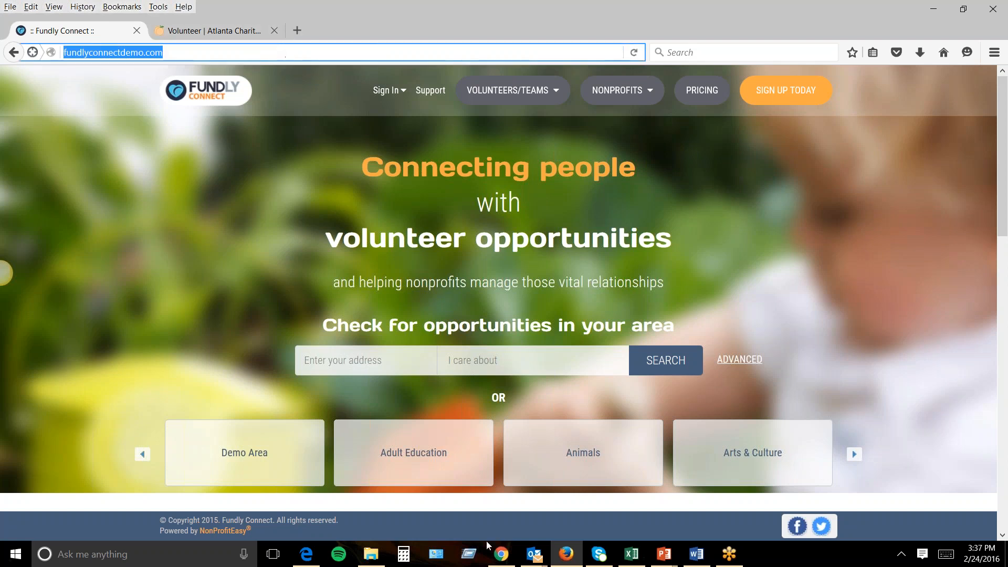
click(501, 555)
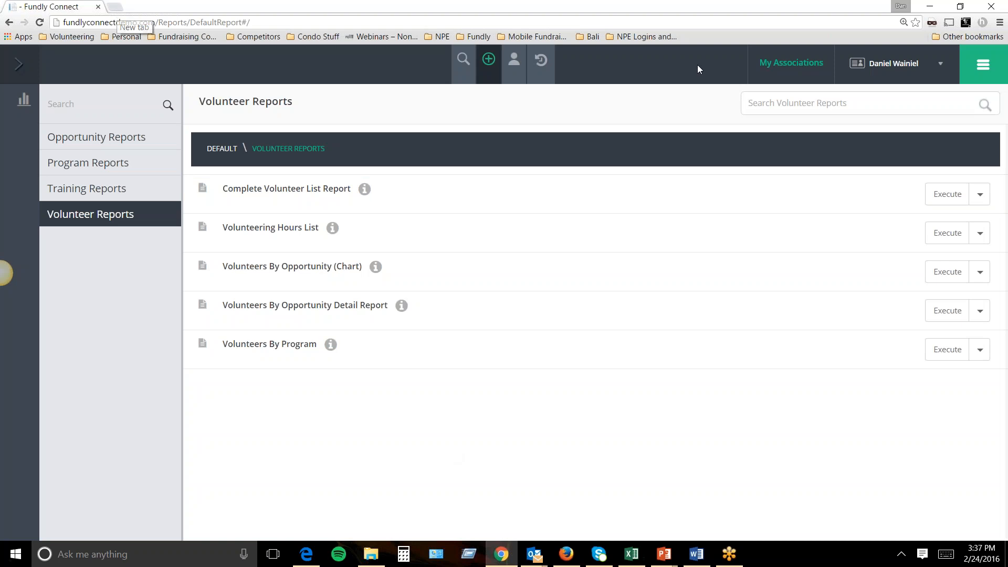
Log out of Fundly Connect in Chrome.
click(853, 74)
click(846, 180)
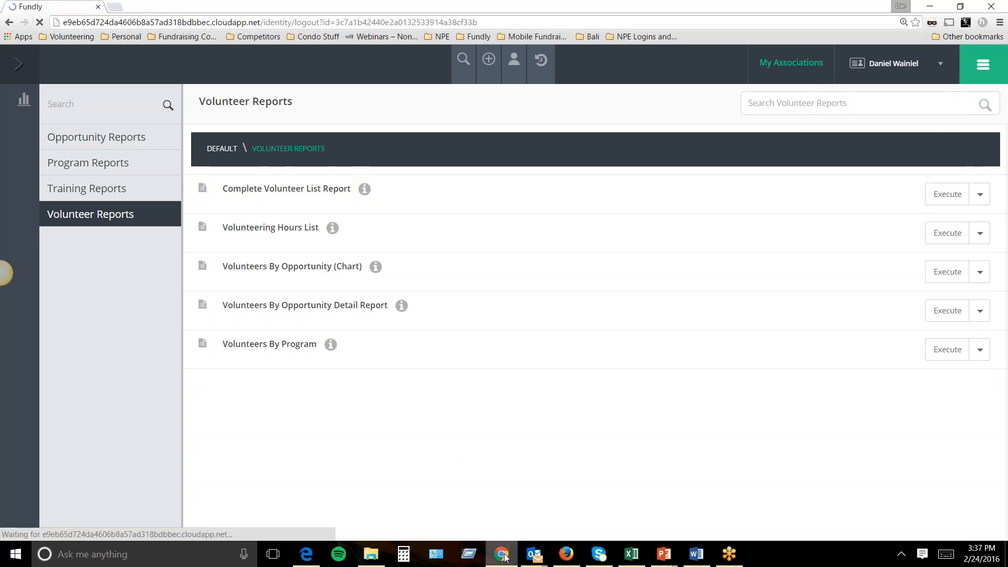
click(501, 554)
click(503, 555)
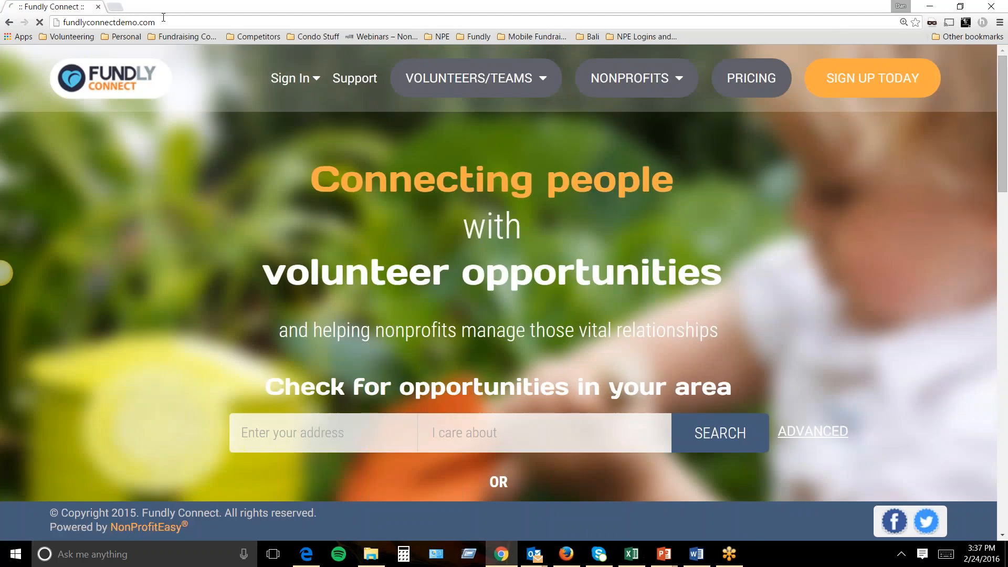
Load the Fundly CRM dashboard from the NPE Logins bookmarks folder.
click(163, 18)
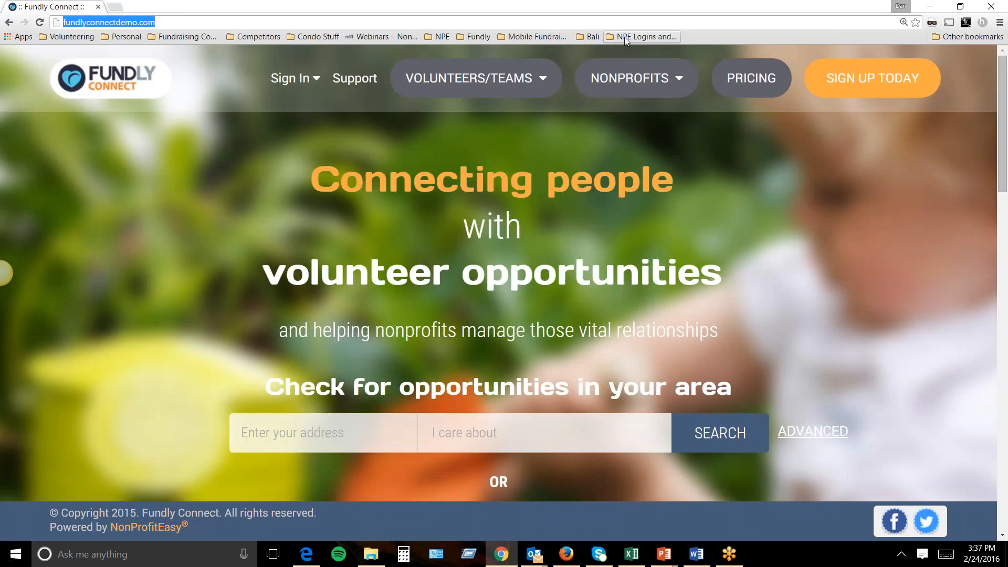
click(625, 36)
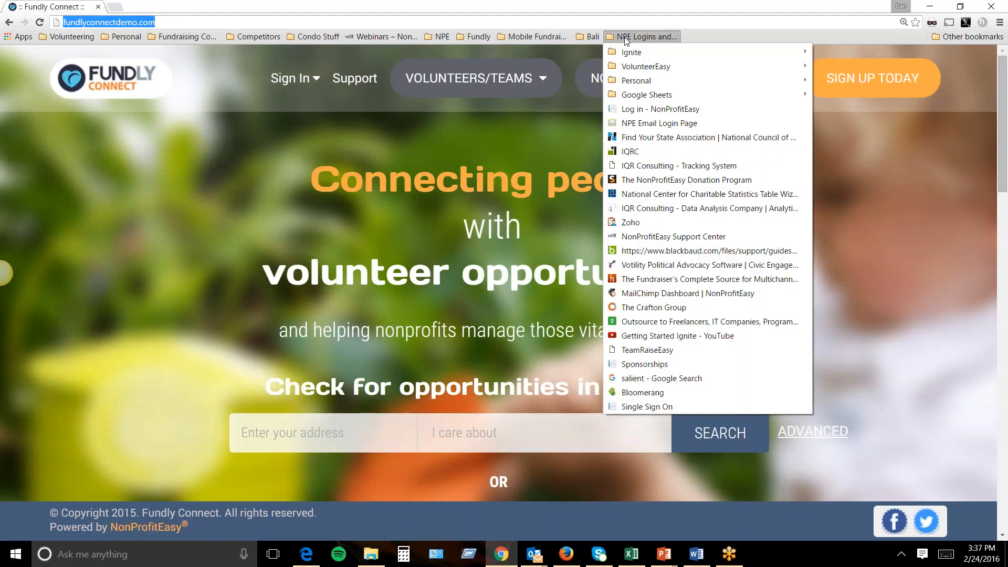
click(630, 466)
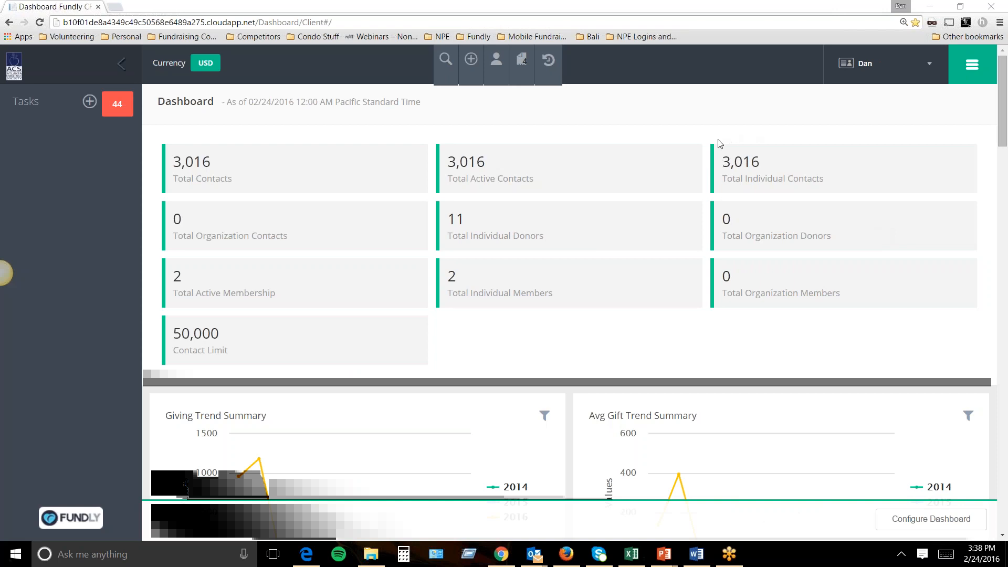
Go to the user account page from the account options menu.
click(493, 64)
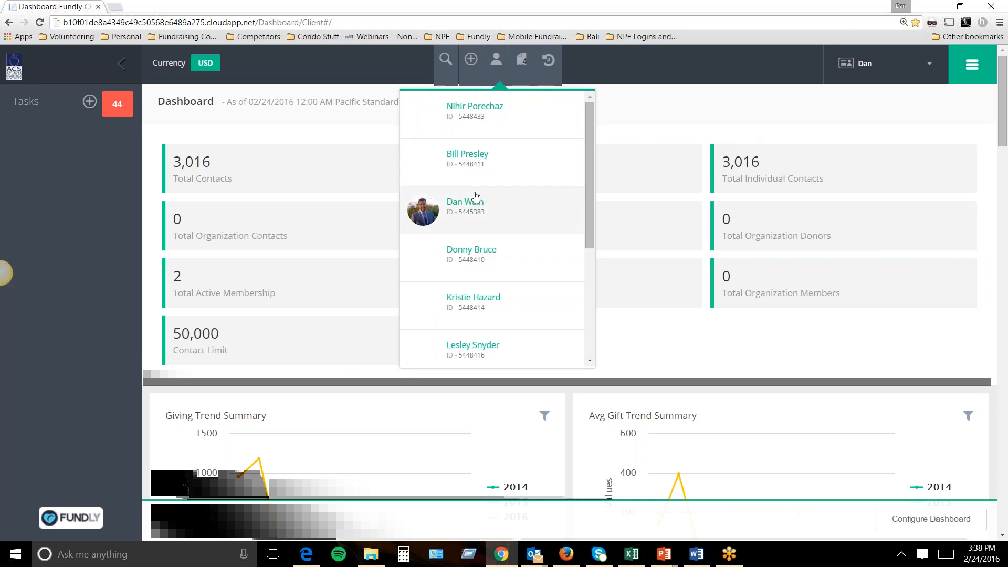
click(972, 64)
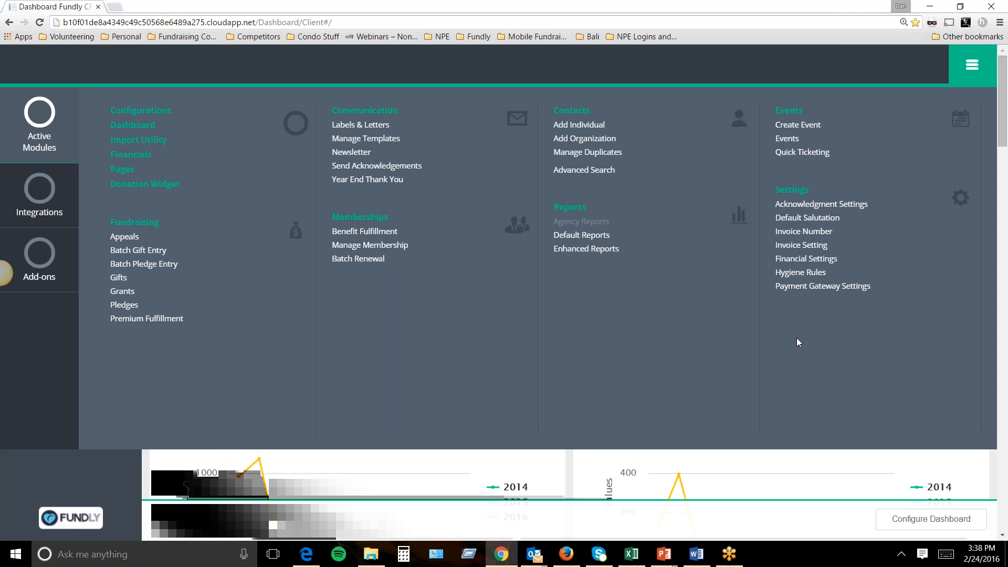
click(965, 81)
click(904, 77)
click(868, 98)
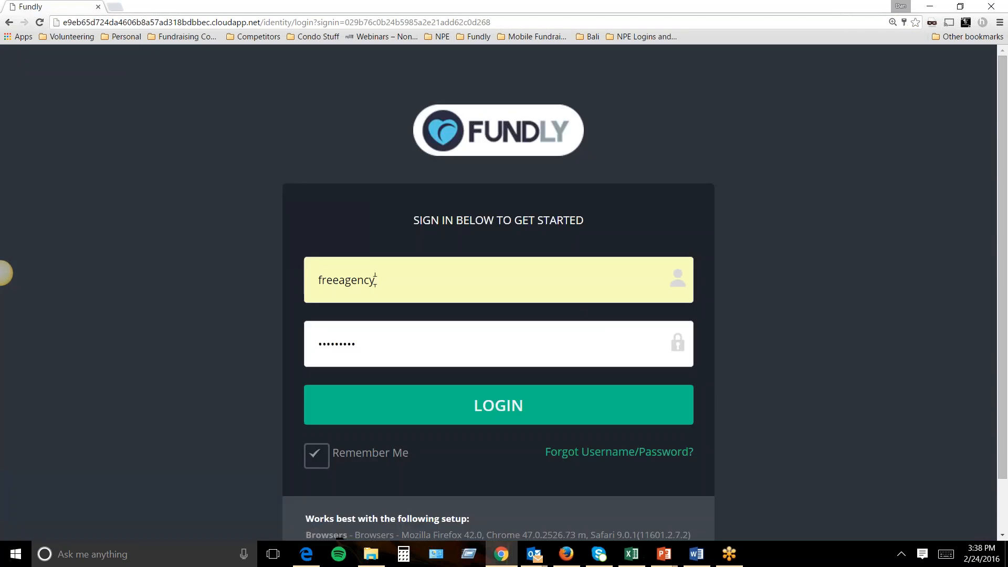
Replace the prefilled username with the correct one and enter the account password.
double_click(375, 280)
key(BackSpace)
key(Tab)
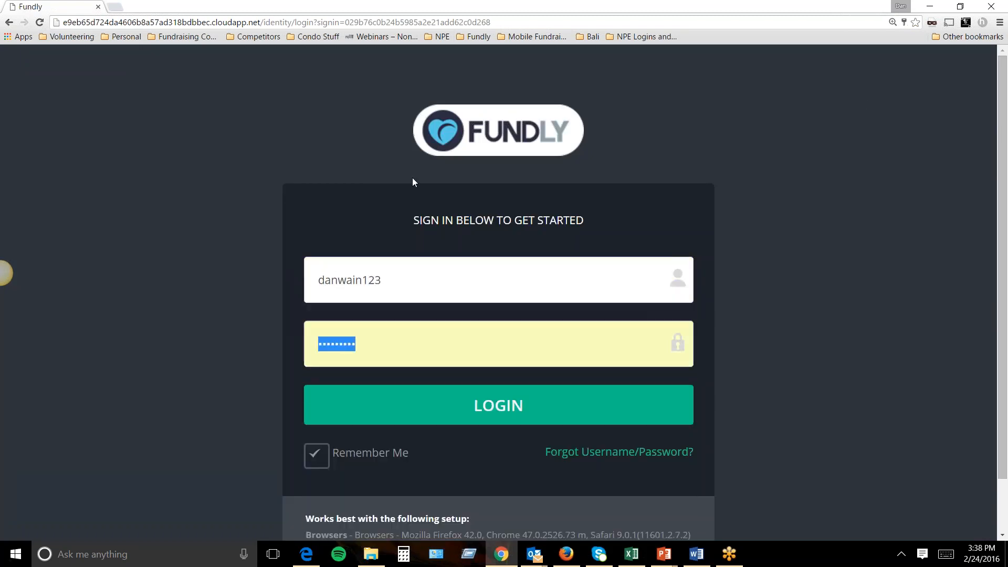
text(d)
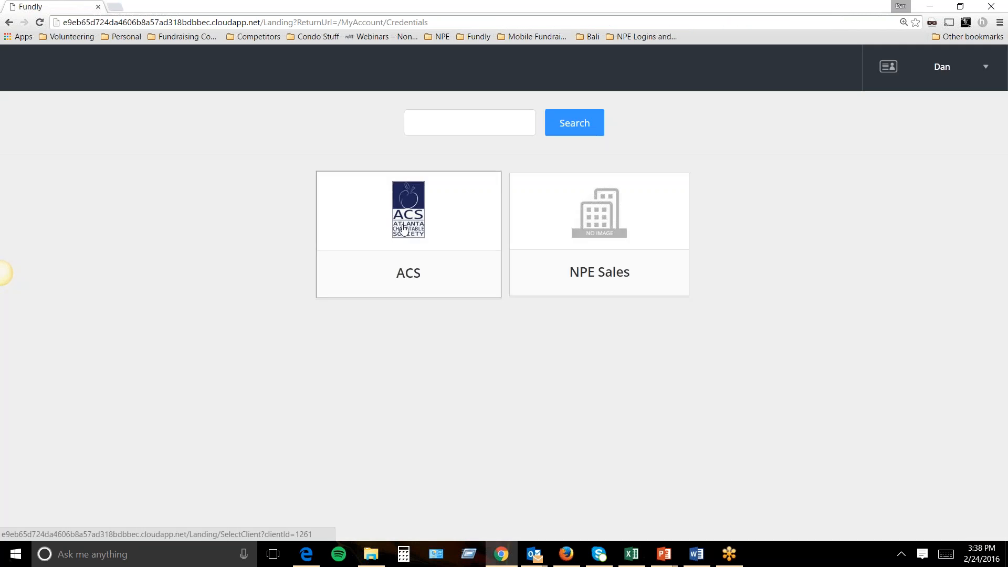
Choose the ACS organisation in Fundly CRM and open the first recently viewed contact.
click(403, 230)
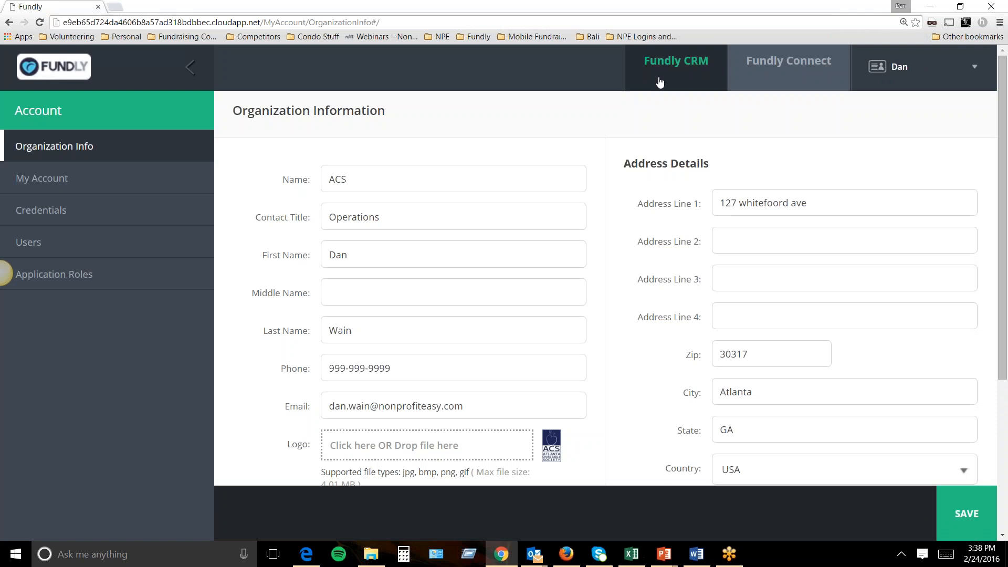
click(692, 81)
click(422, 200)
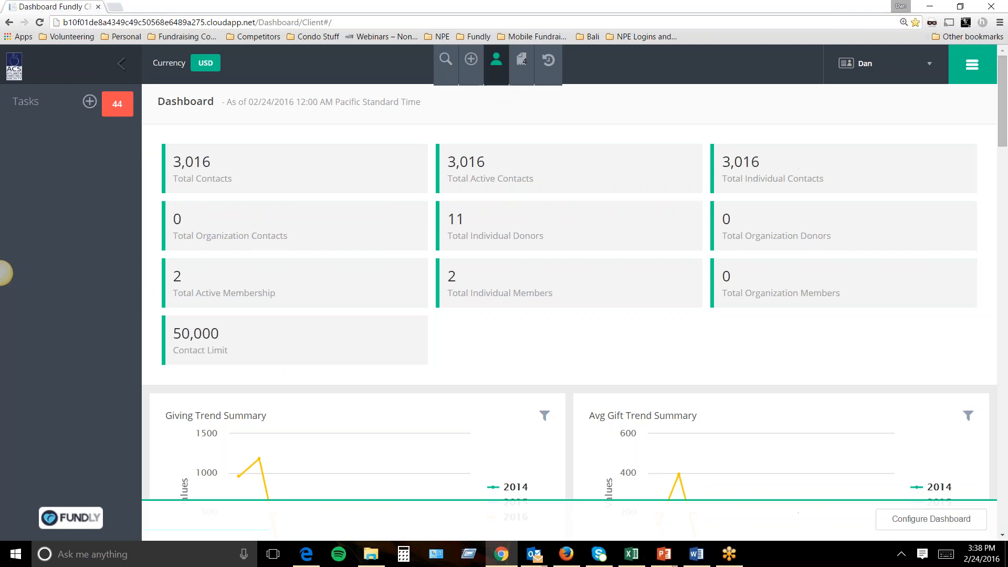
click(500, 78)
click(488, 111)
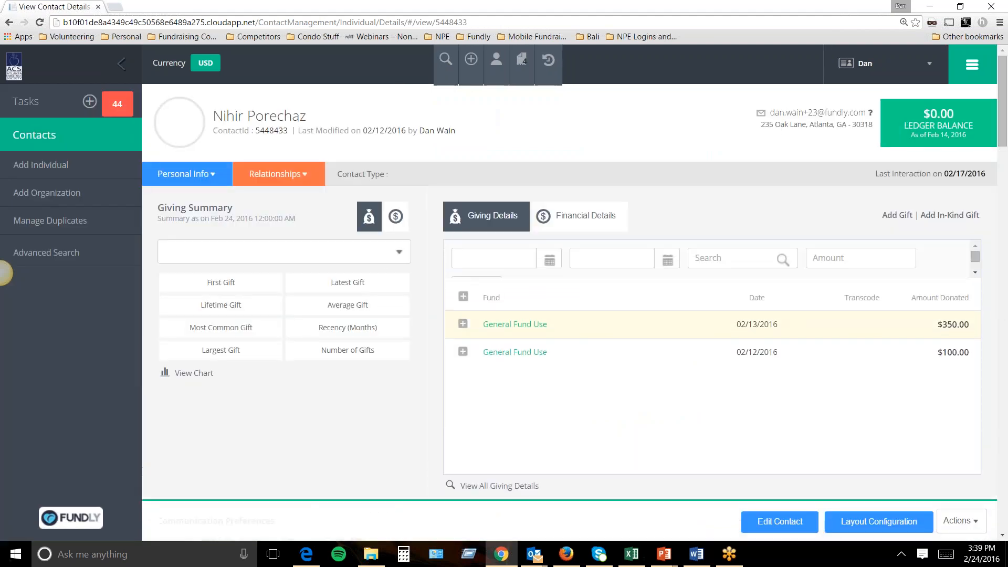
Set Chrome's page zoom to 125% on the contact record.
scroll(984, 197, down, 8)
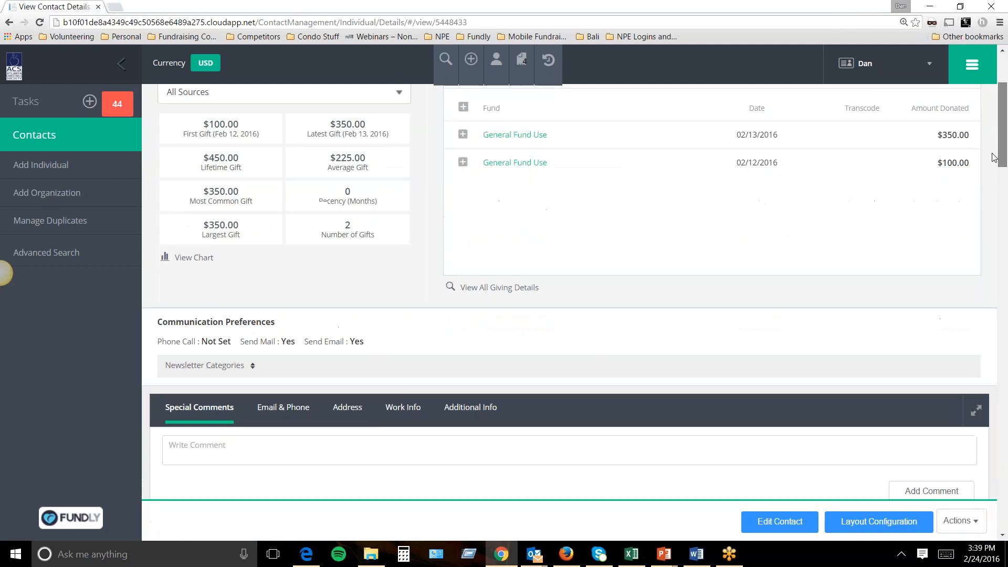
scroll(984, 197, down, 2)
scroll(982, 205, up, 9)
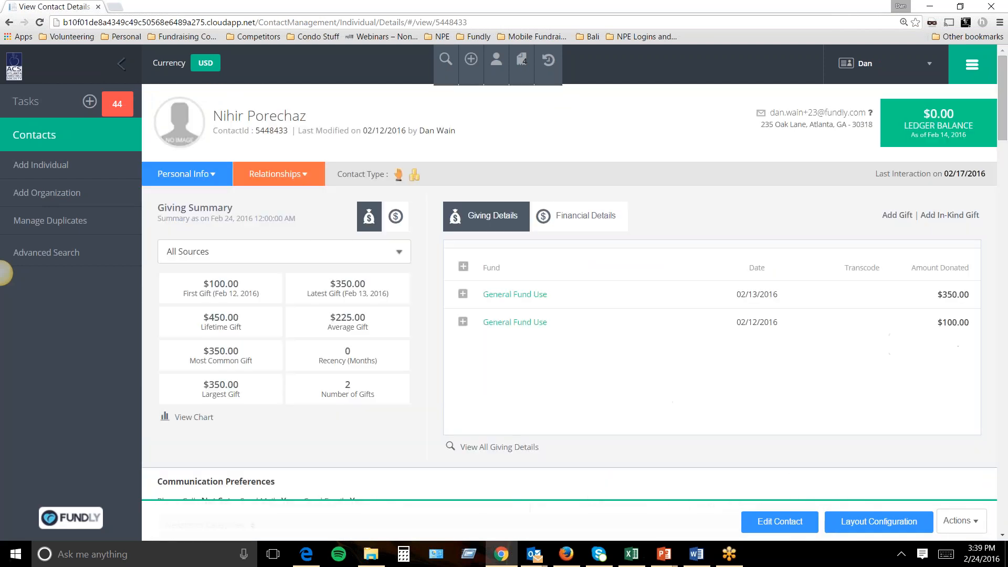
click(1000, 22)
click(925, 136)
key(Escape)
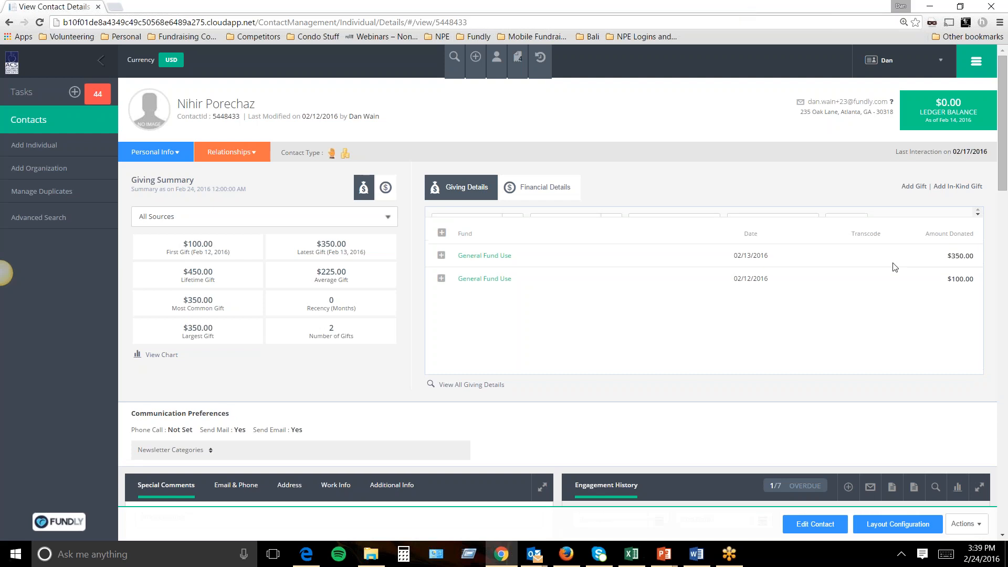
Scroll down to the Fundly Connect Information panel showing the Tuesdays with ACS opportunity.
scroll(992, 220, down, 2)
scroll(992, 220, down, 5)
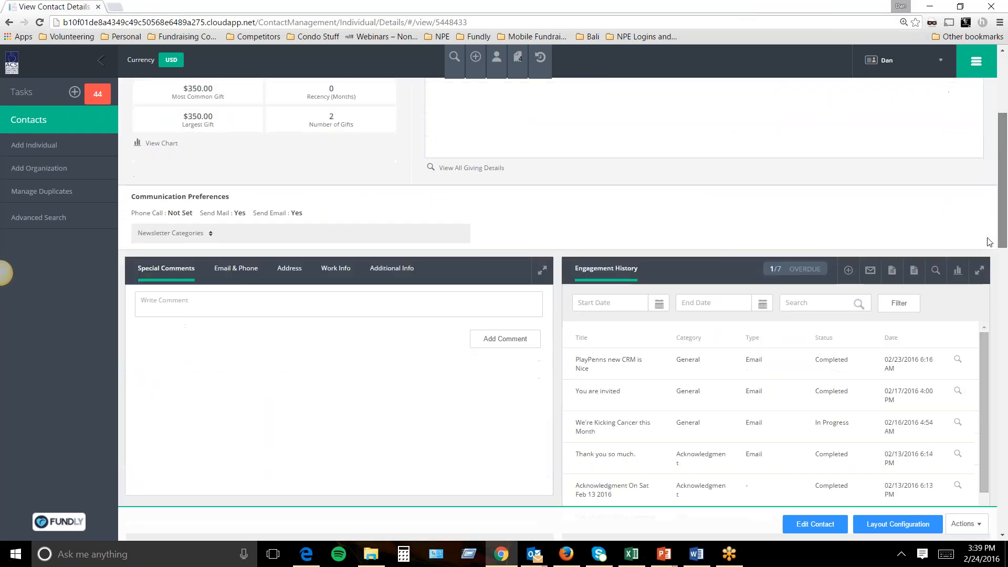
scroll(971, 310, down, 6)
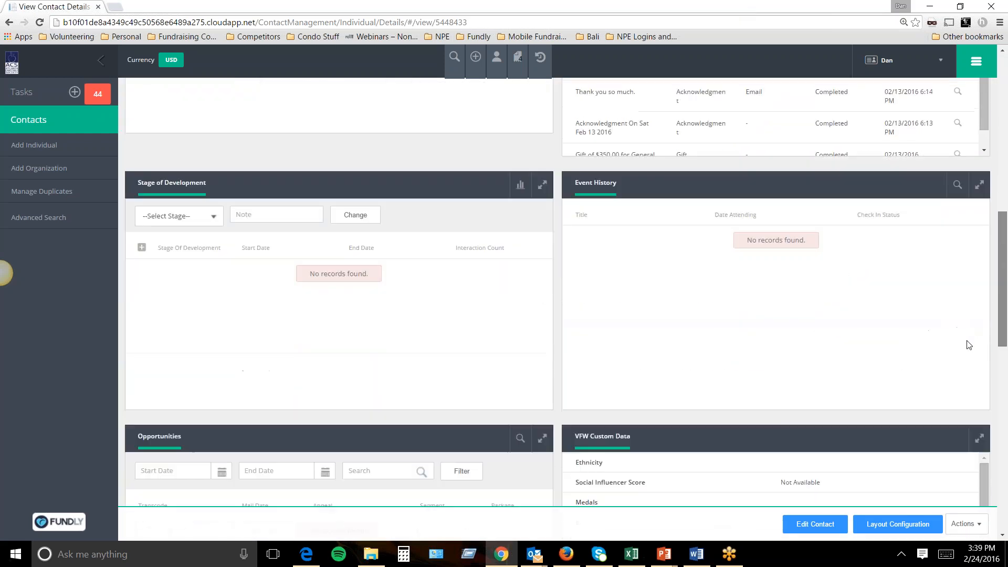
scroll(957, 414, down, 5)
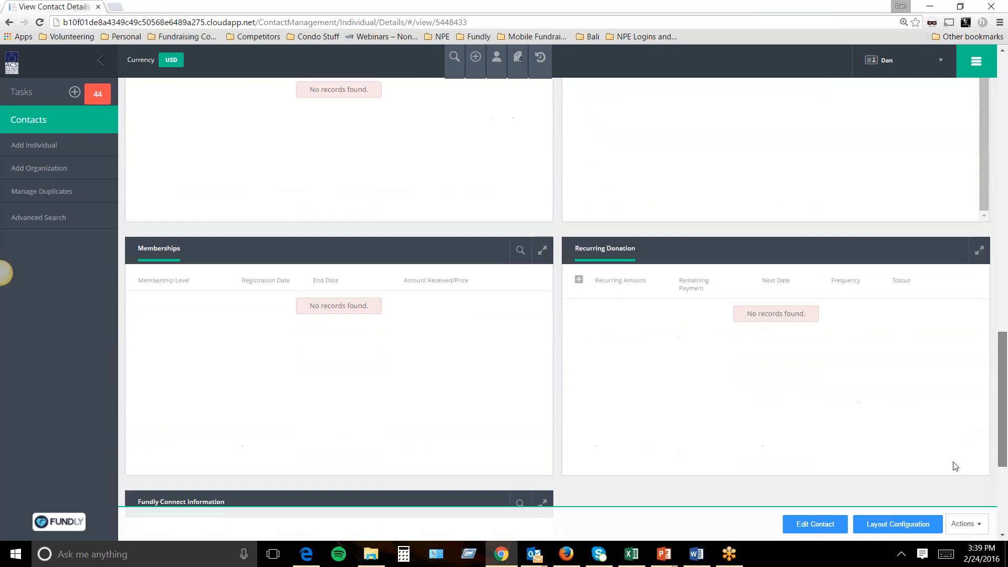
scroll(950, 506, down, 1)
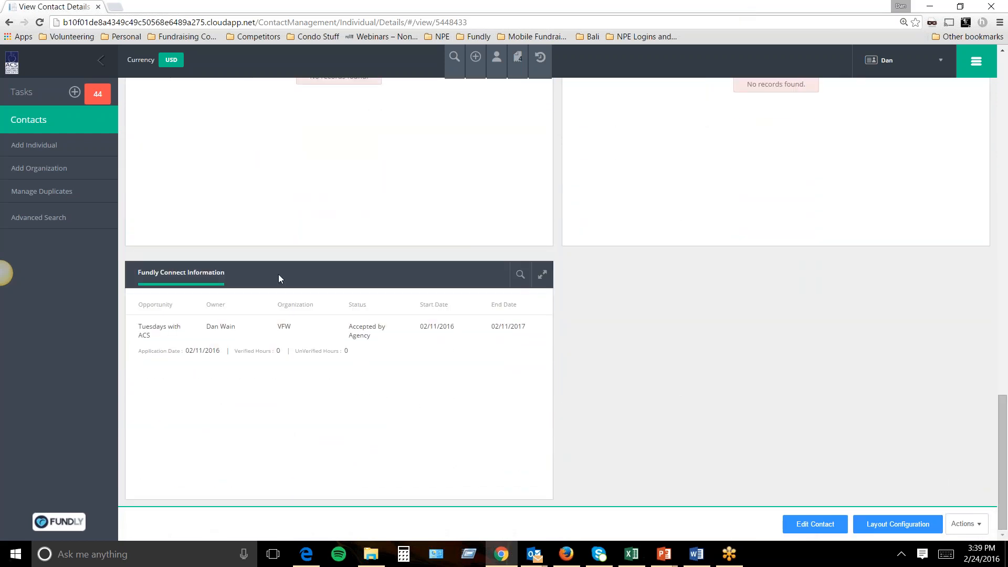
drag(233, 276, 139, 277)
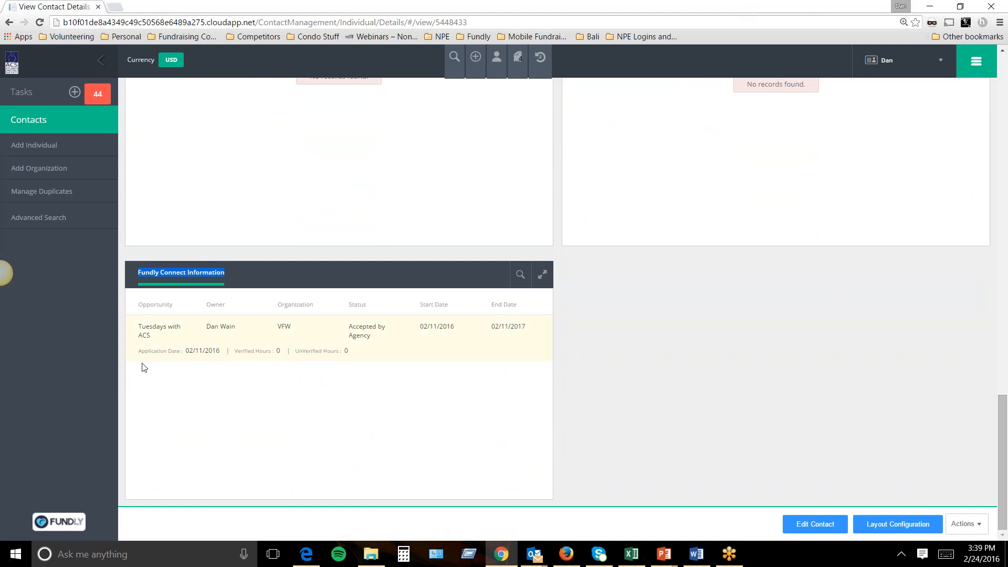
drag(138, 309, 323, 313)
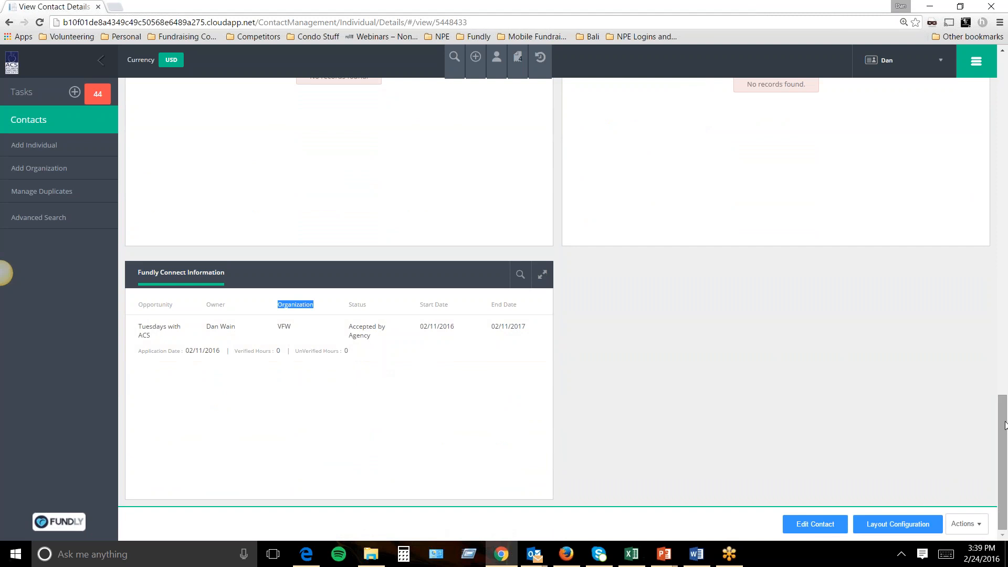
drag(1004, 425, 1003, 48)
drag(132, 178, 250, 197)
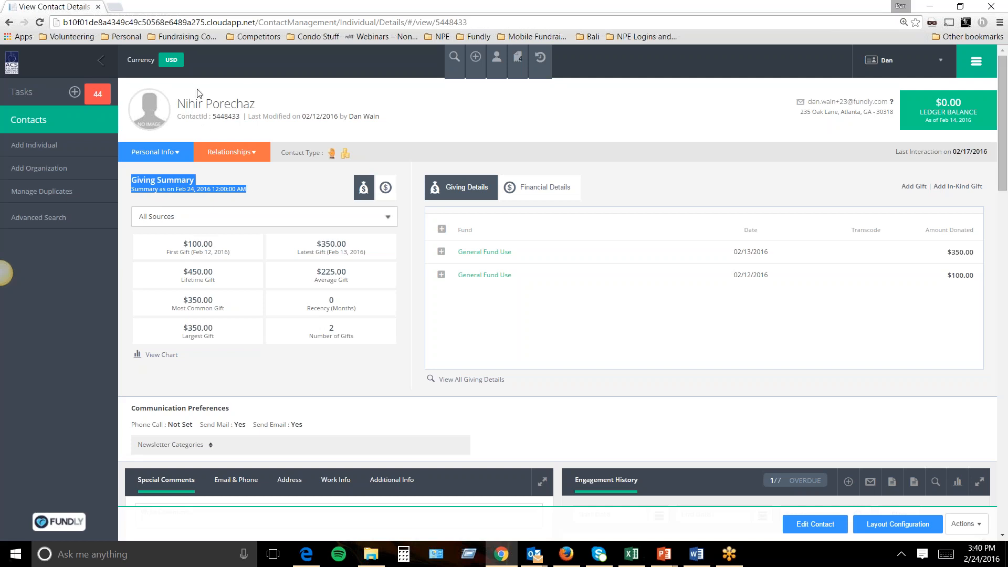
click(266, 193)
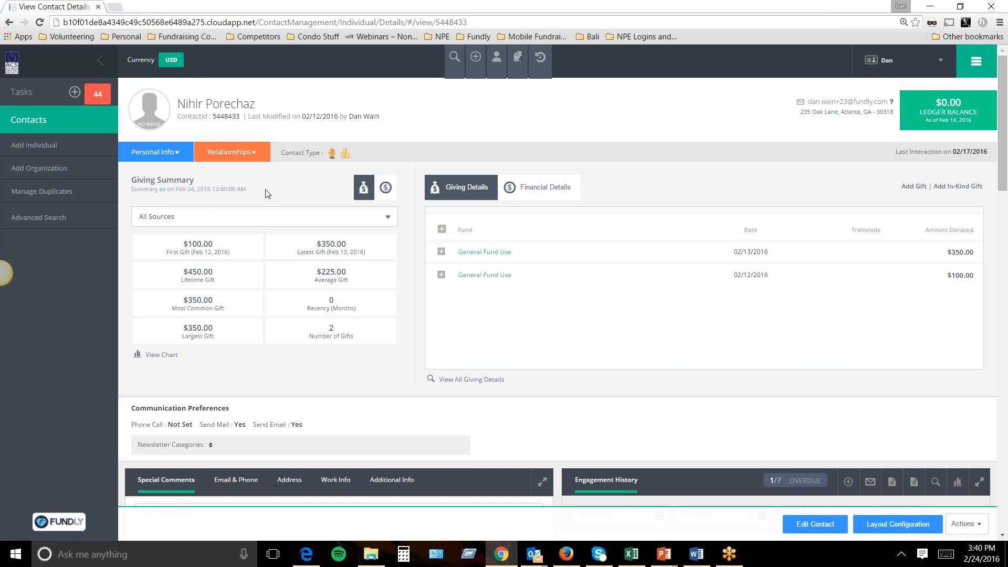
drag(258, 193, 131, 179)
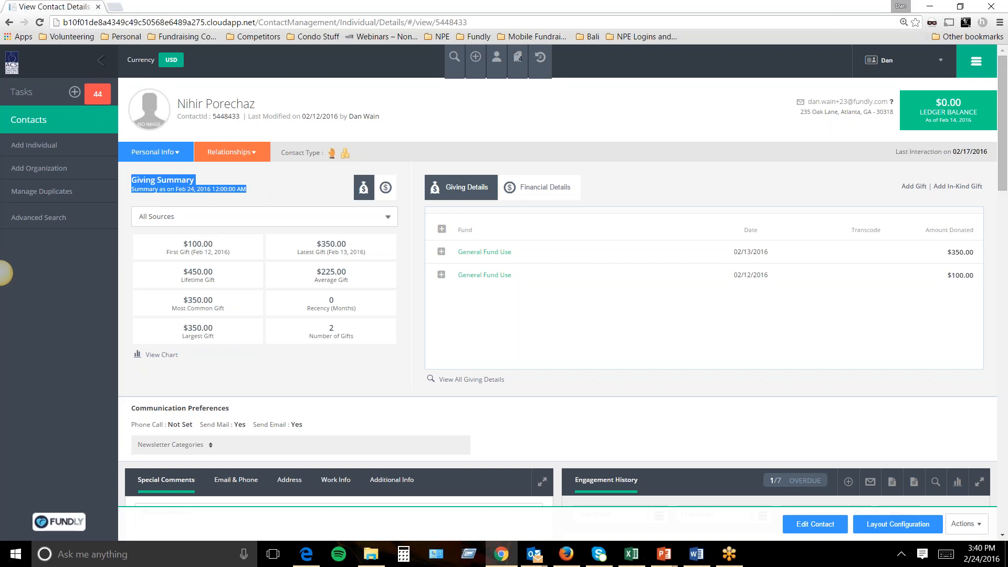
drag(140, 239, 386, 335)
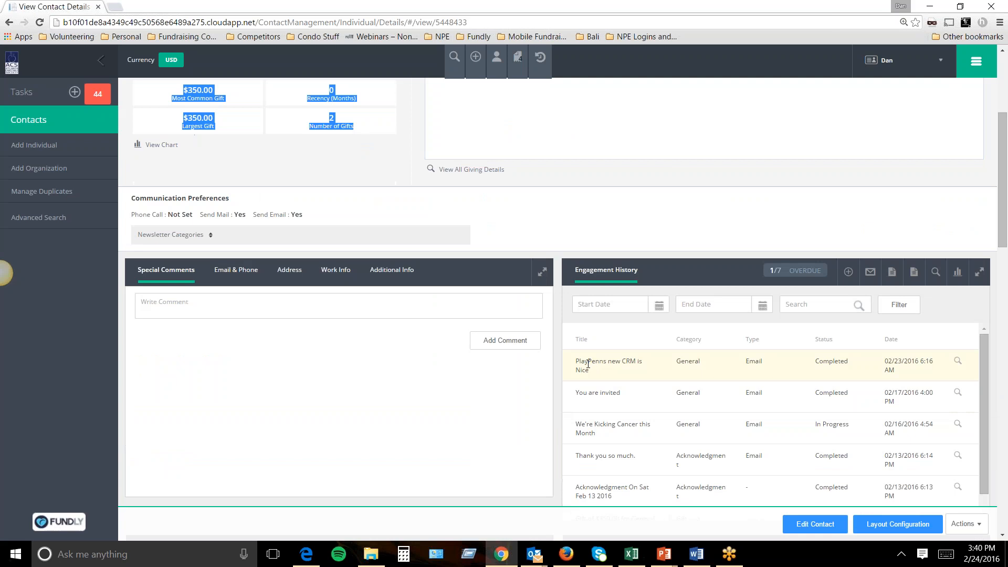
scroll(412, 416, down, 6)
scroll(603, 311, down, 2)
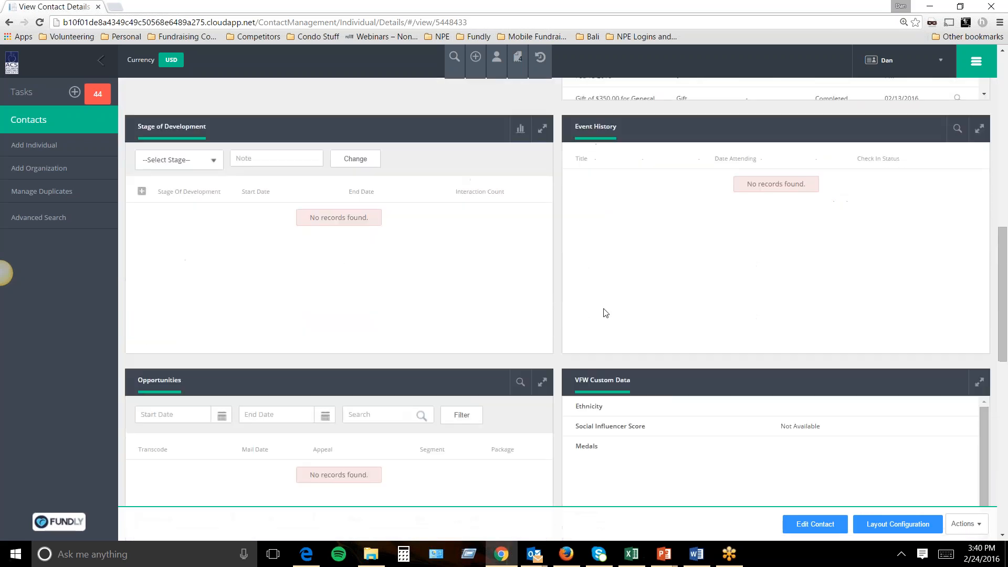
scroll(545, 365, down, 5)
scroll(545, 365, down, 5)
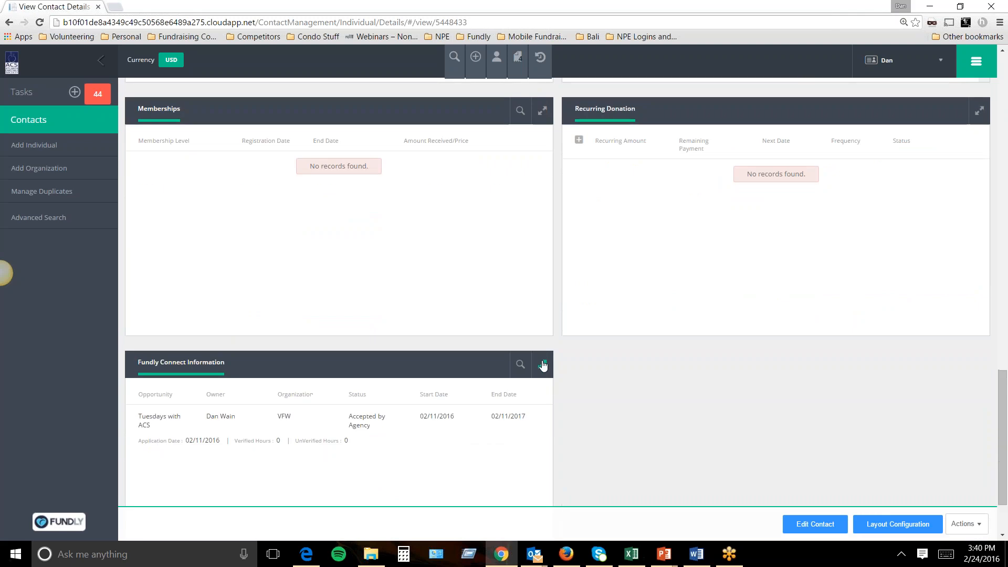
scroll(544, 366, down, 2)
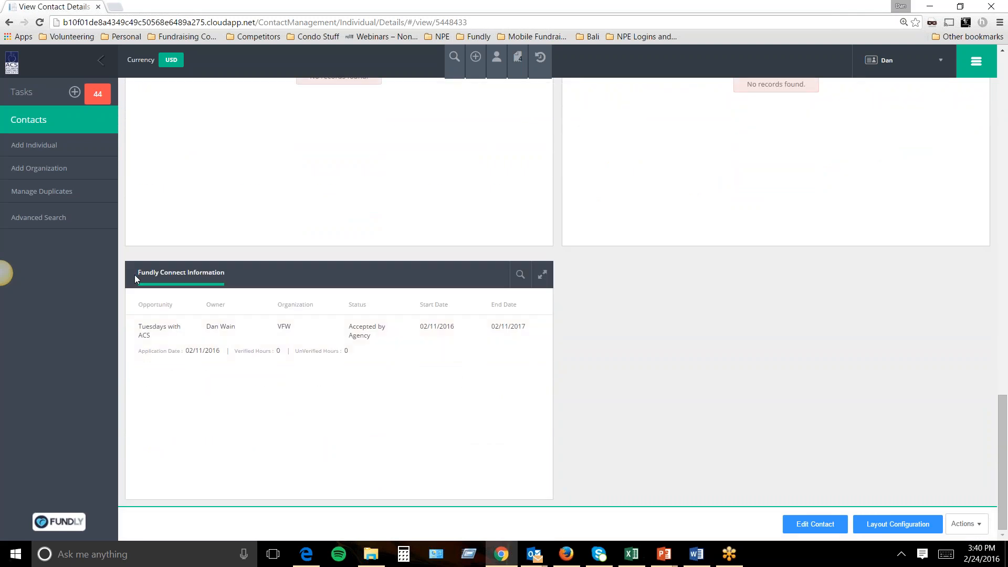
Start an individual-contact advanced search with Verified Volunteering Hours greater than 10.
click(456, 70)
click(353, 116)
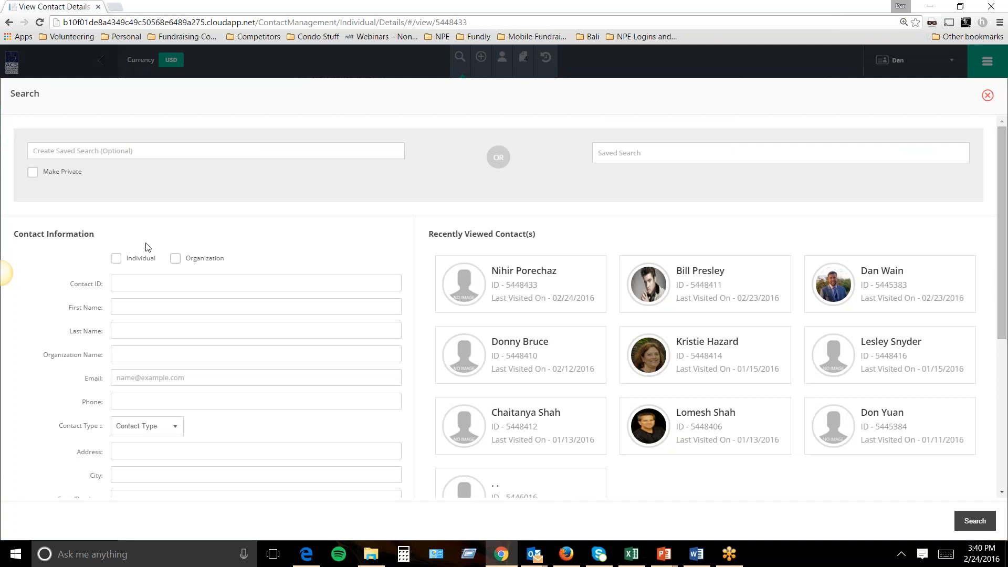
click(114, 261)
scroll(175, 243, down, 5)
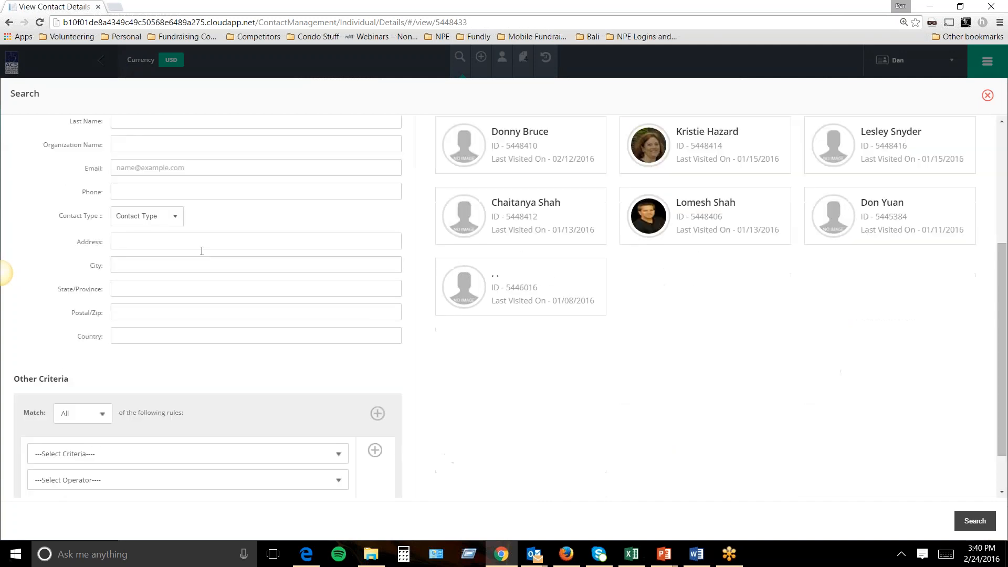
click(128, 395)
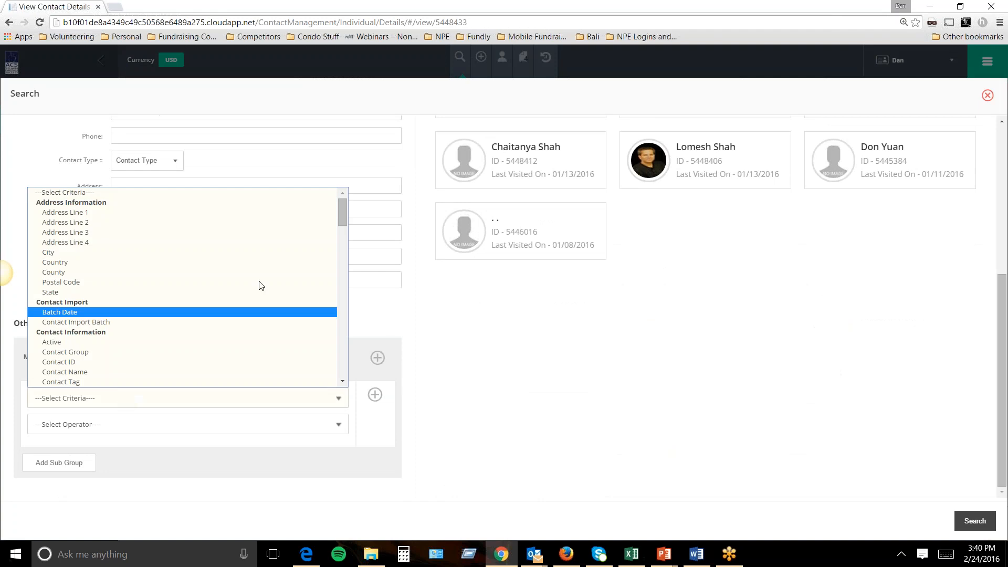
drag(345, 203, 326, 329)
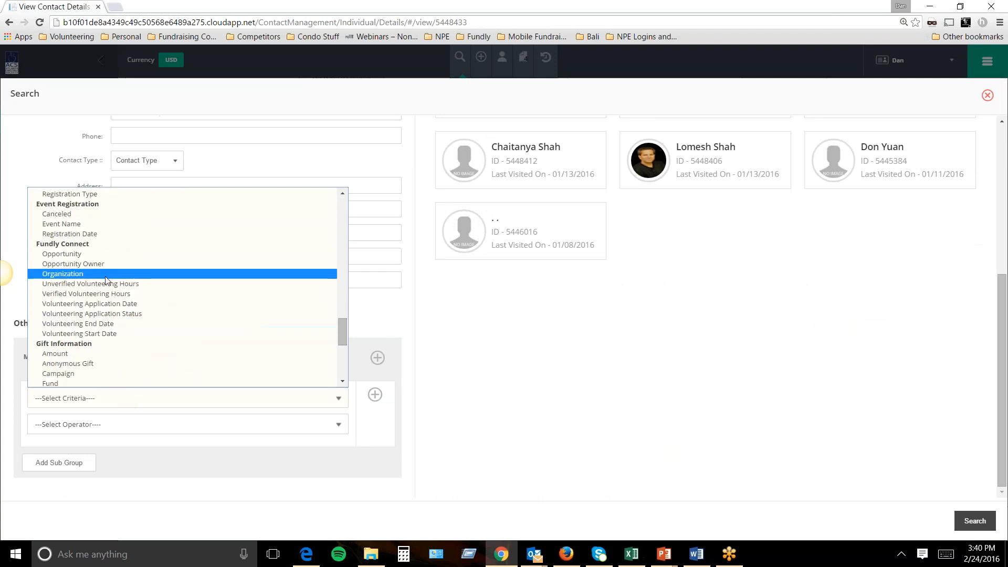
click(101, 296)
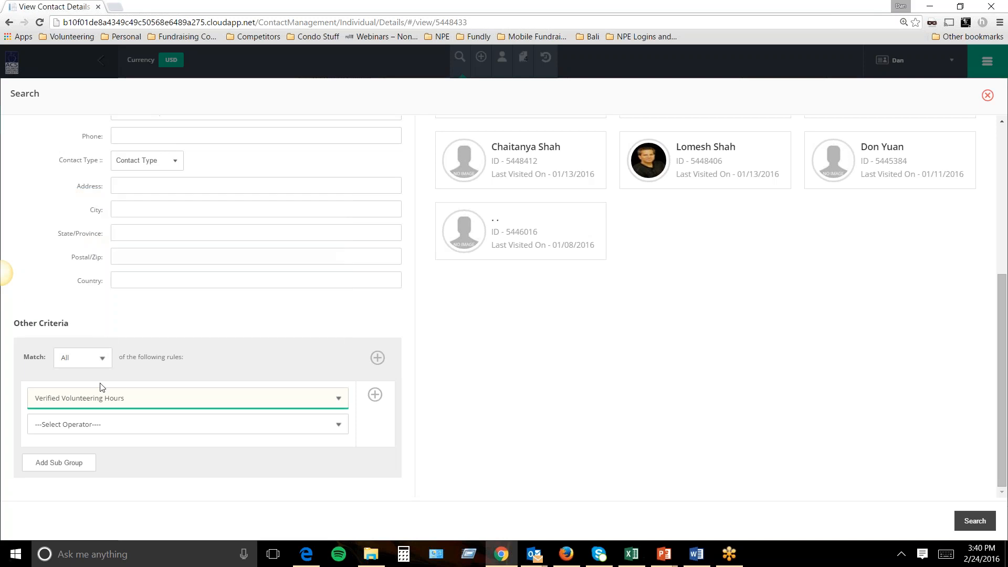
click(88, 425)
click(77, 470)
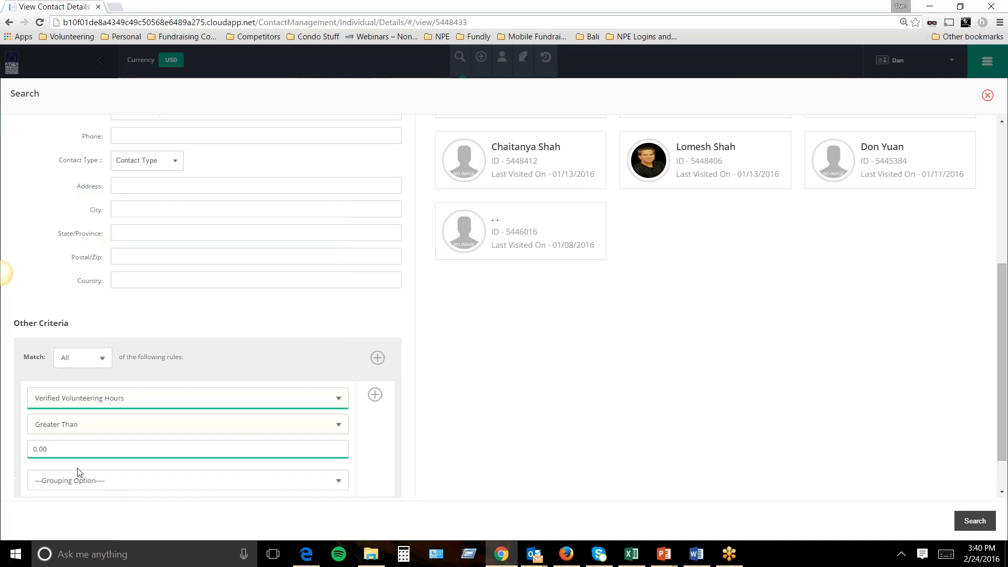
drag(54, 447, 3, 417)
text(10)
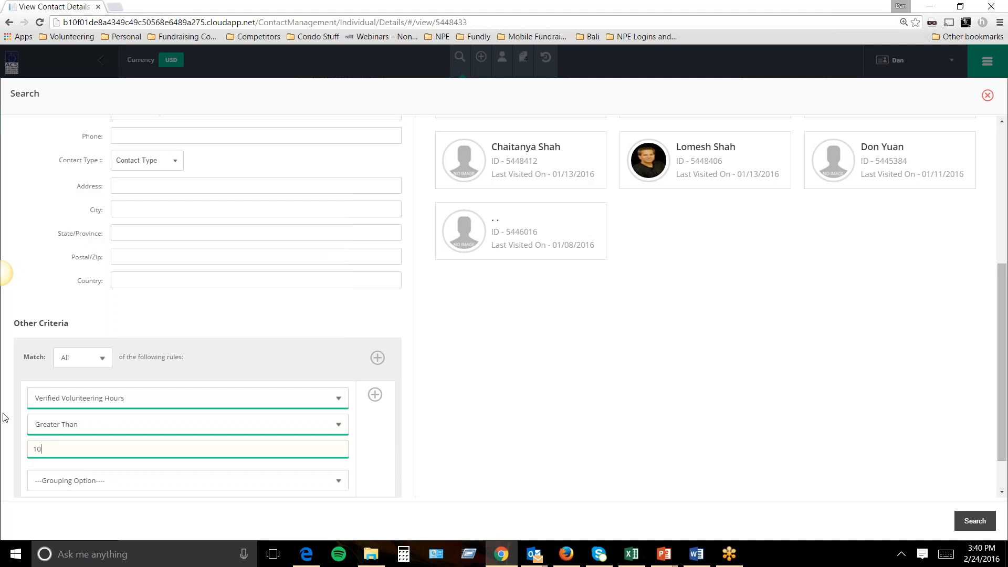
Add a second rule group: City In atlanta.
click(377, 358)
scroll(332, 415, down, 3)
click(112, 438)
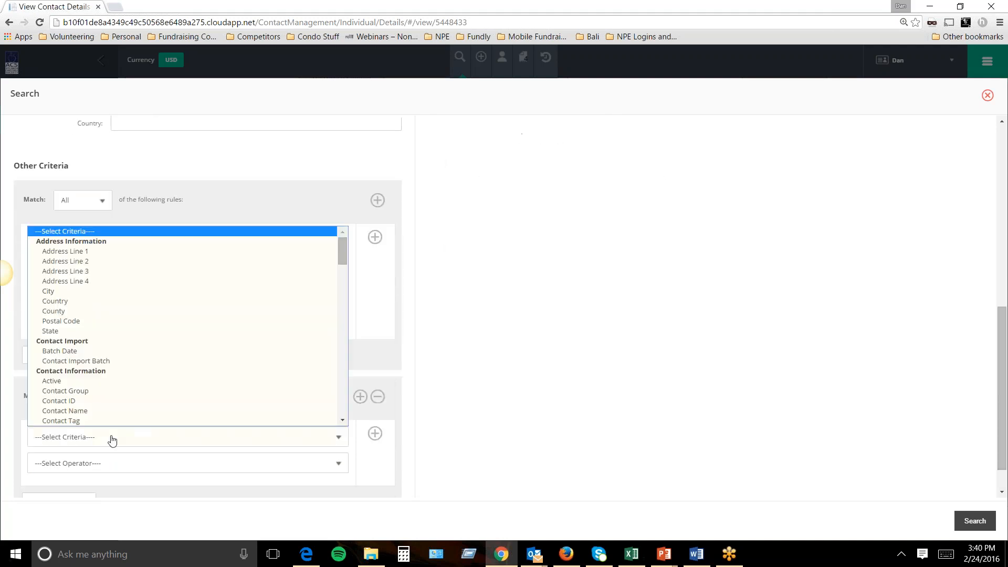
click(63, 291)
click(97, 469)
click(97, 469)
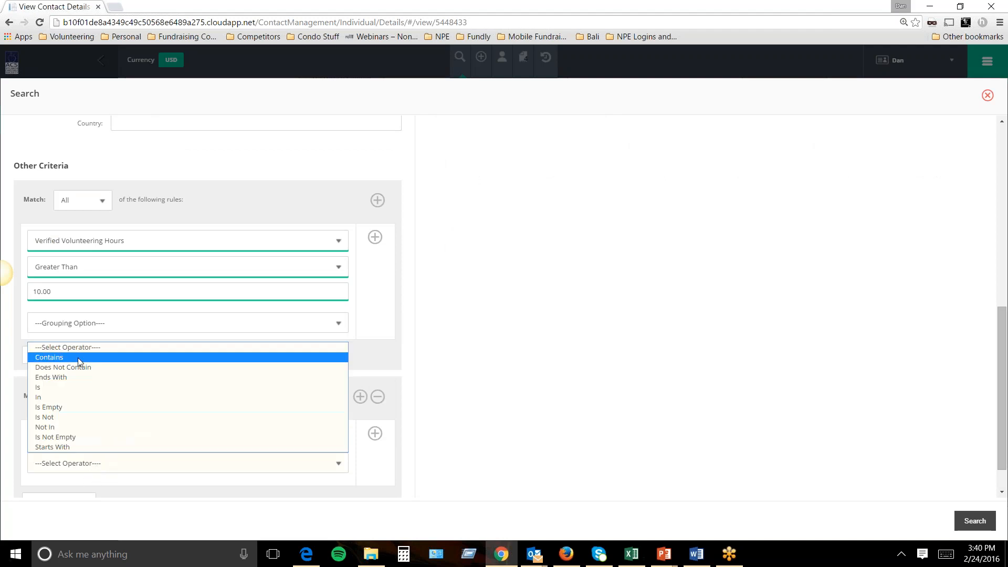
click(75, 394)
click(90, 490)
text(atlanta)
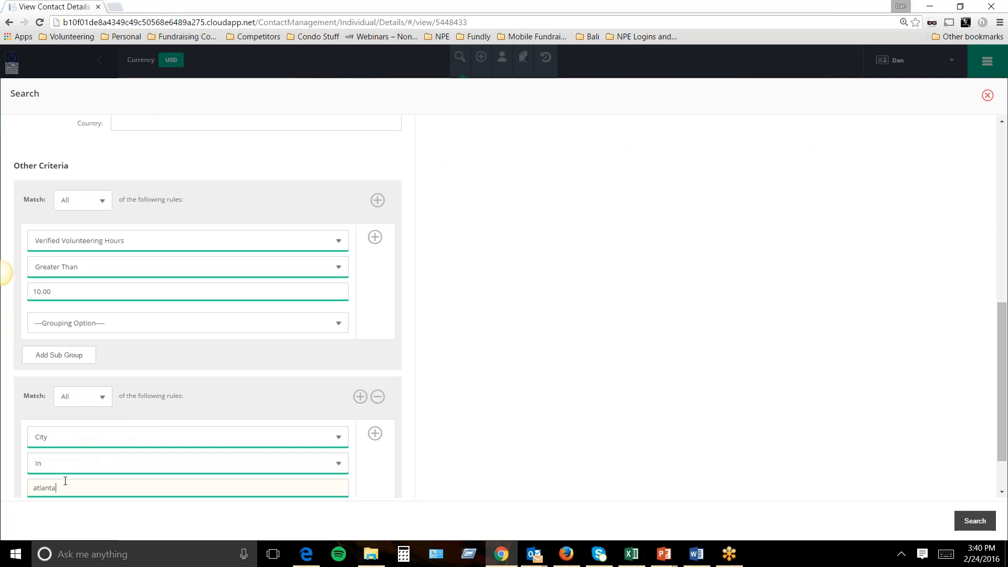
scroll(65, 481, down, 2)
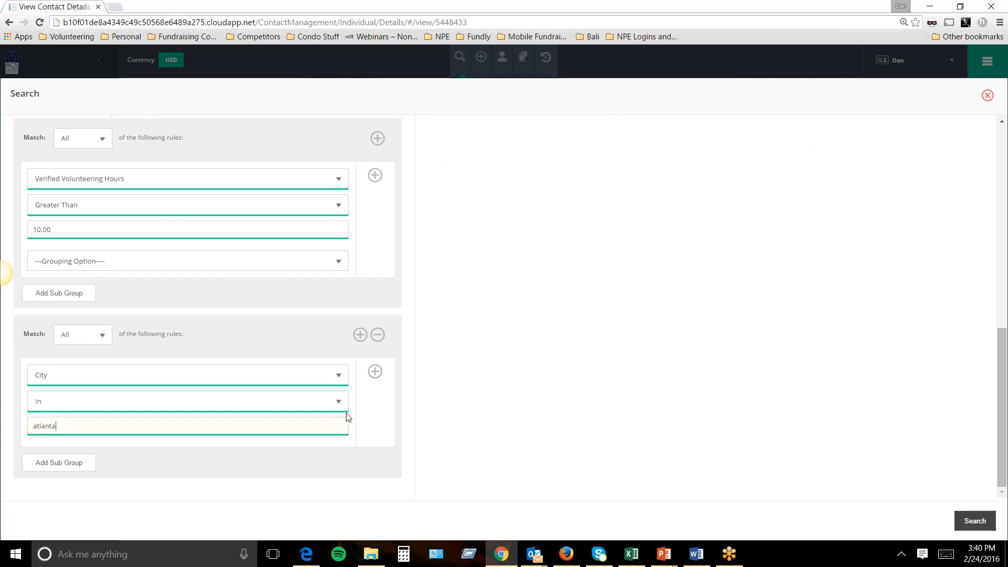
Add a third rule group: gift Amount greater than 100.00.
click(378, 138)
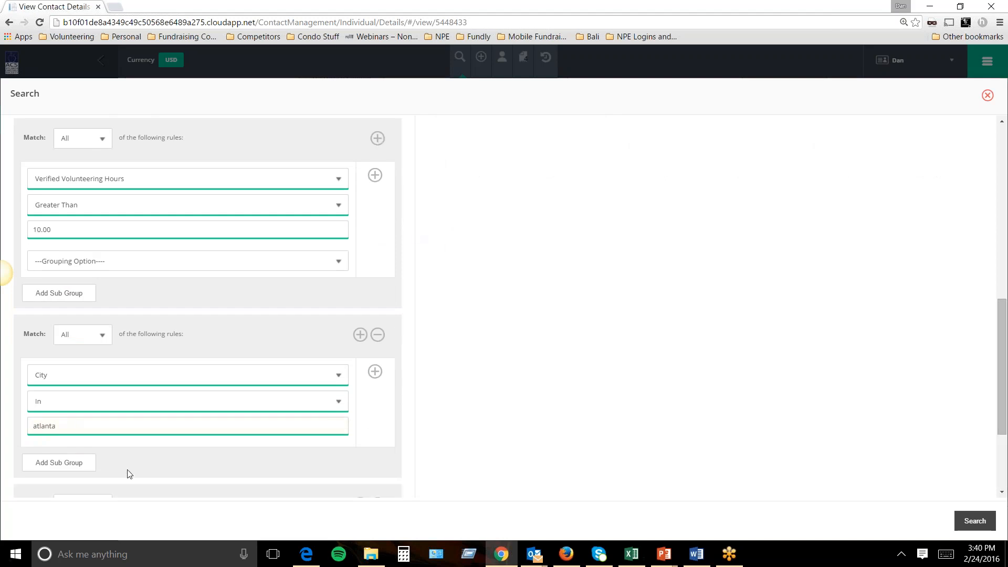
scroll(124, 477, down, 2)
click(143, 445)
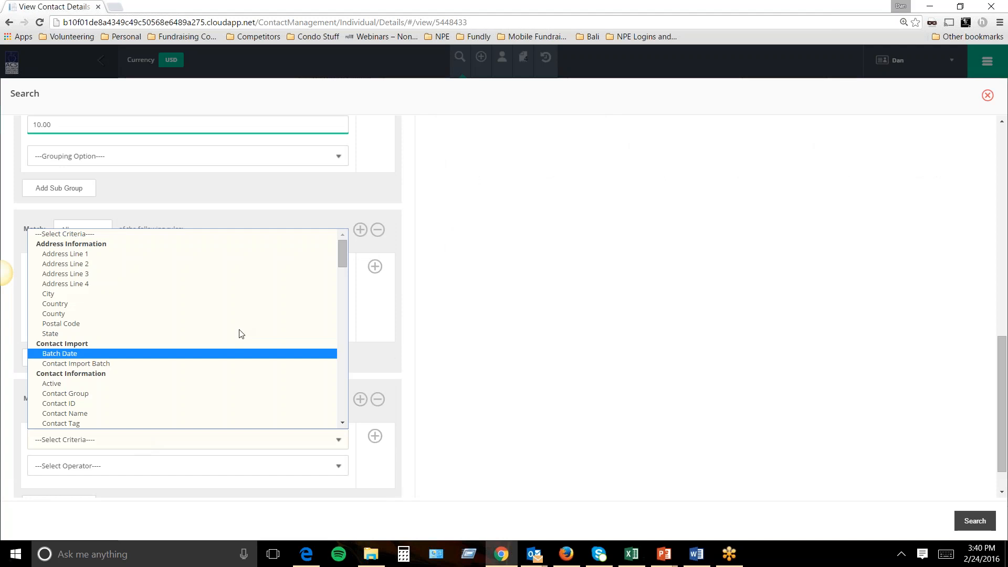
drag(341, 254, 316, 383)
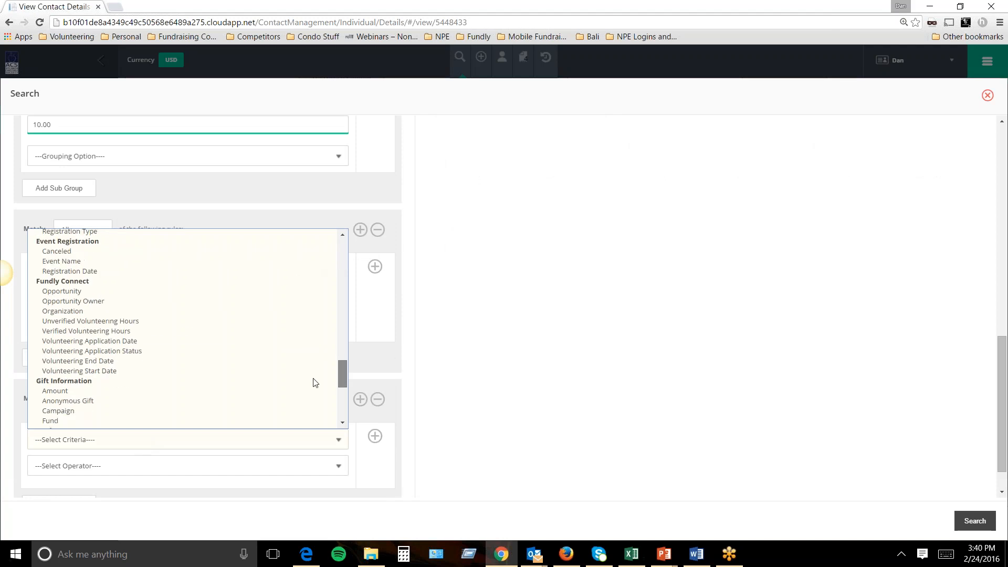
scroll(314, 384, down, 2)
click(131, 314)
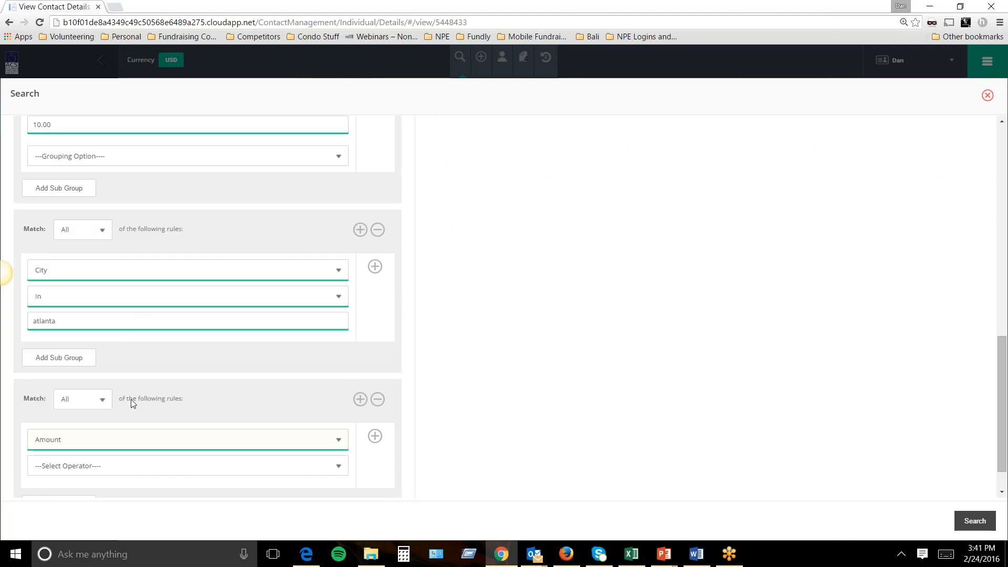
click(103, 471)
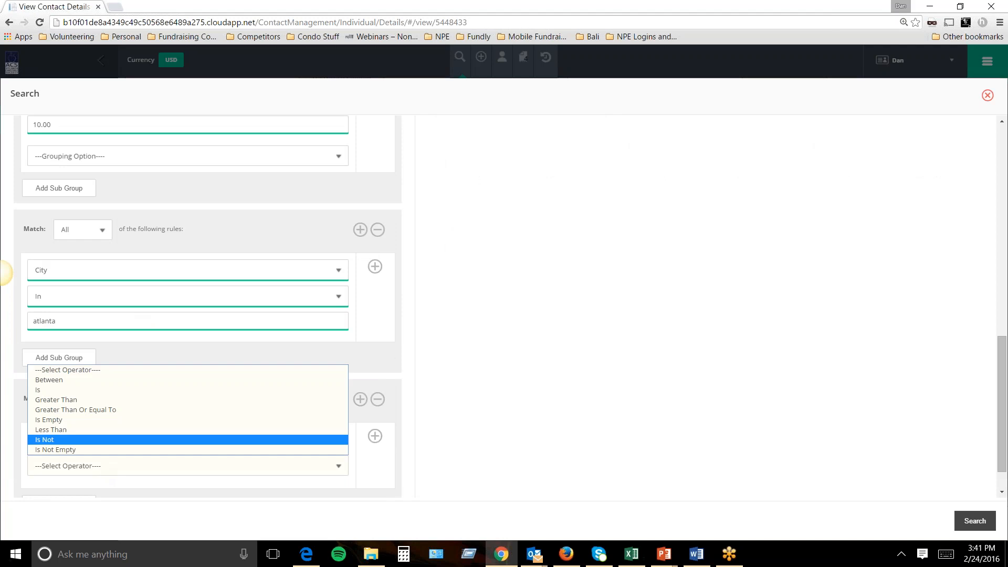
click(88, 401)
drag(79, 492, 1, 464)
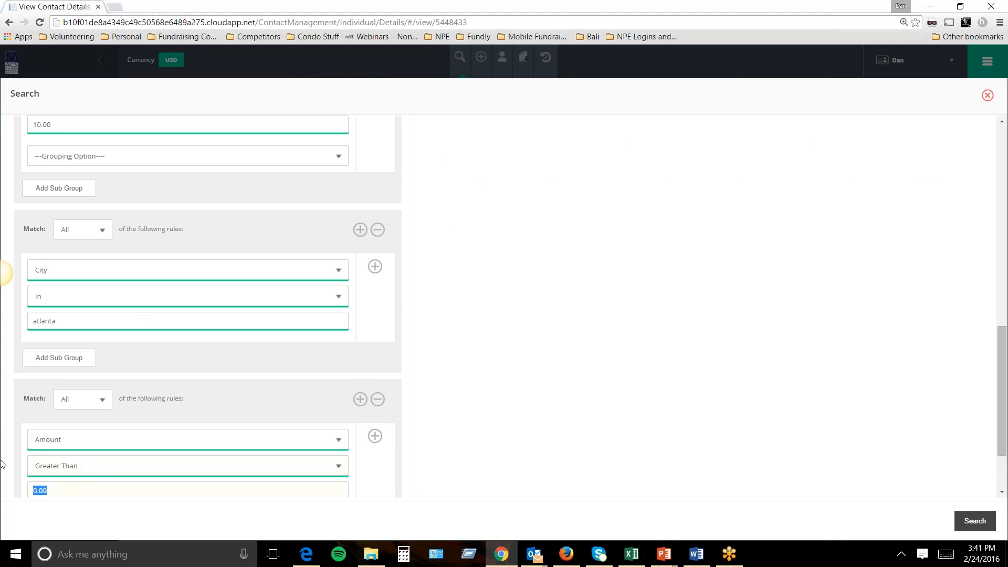
text(100.00)
scroll(602, 306, up, 3)
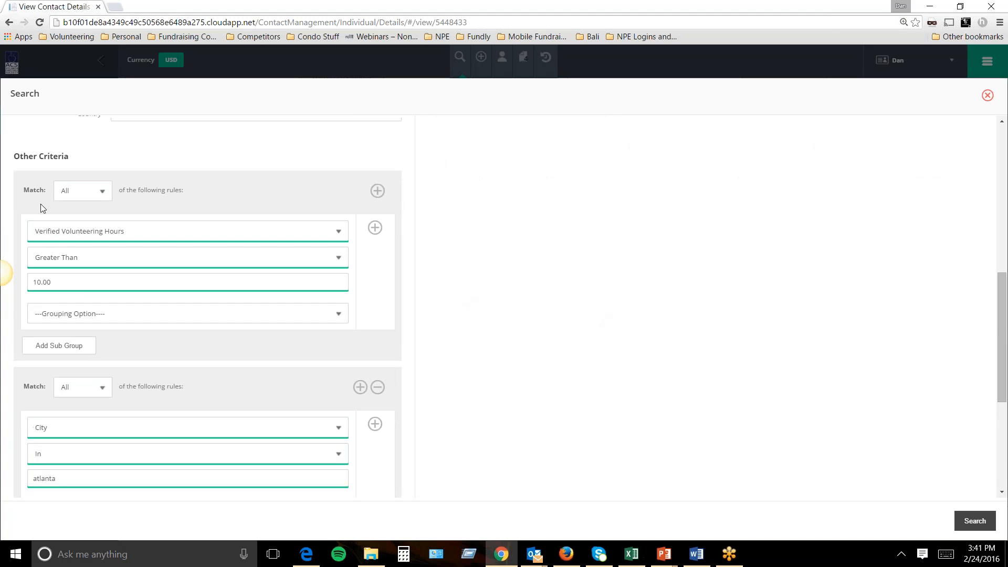
scroll(128, 254, down, 5)
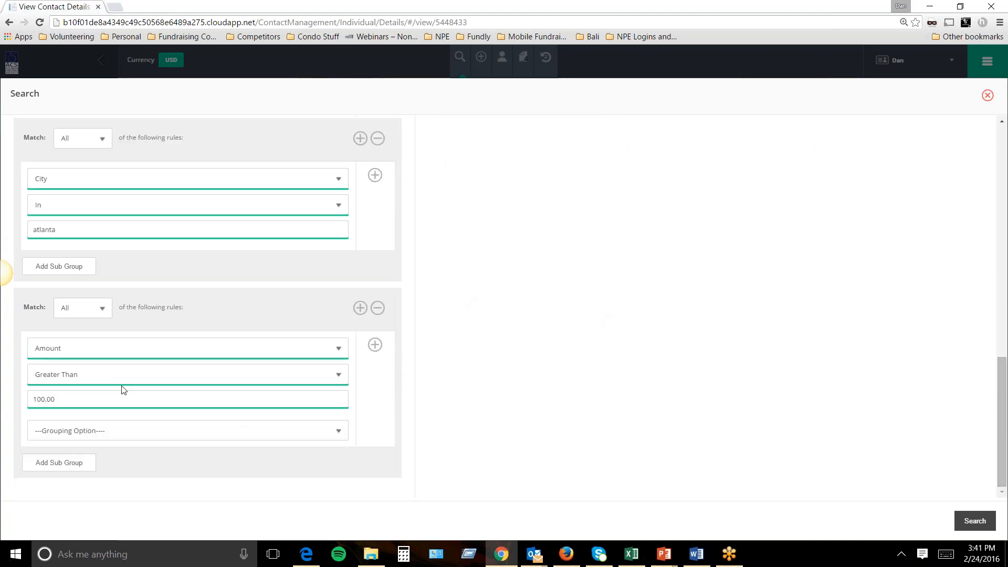
scroll(447, 380, up, 3)
scroll(447, 380, up, 6)
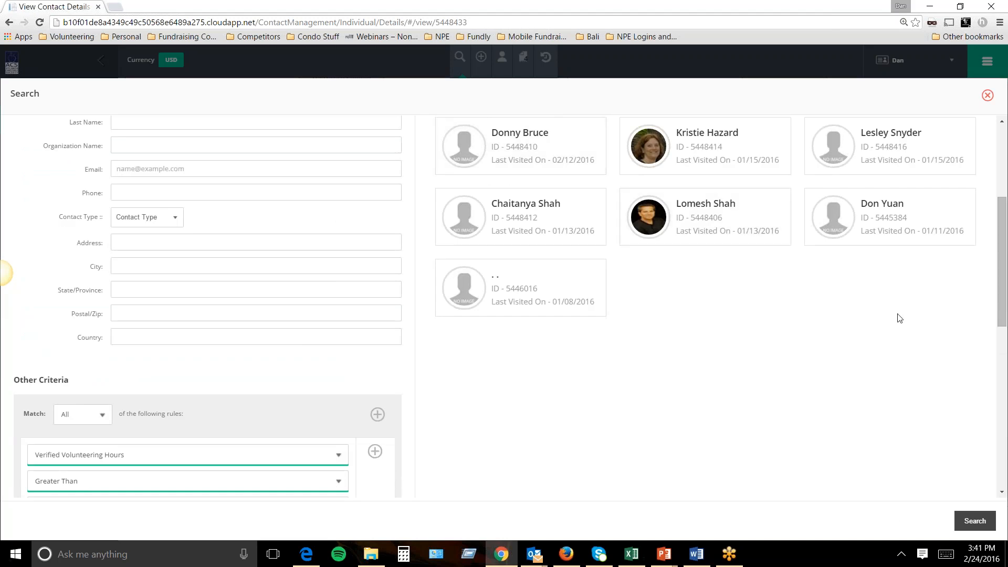
Close the advanced search panel and glance at the main navigation menu.
click(988, 96)
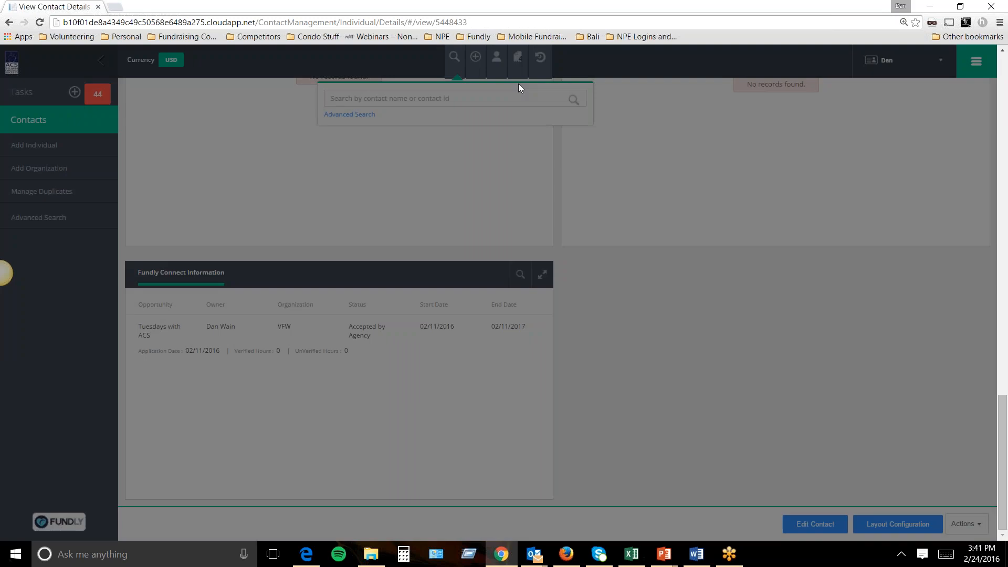
scroll(1003, 392, up, 10)
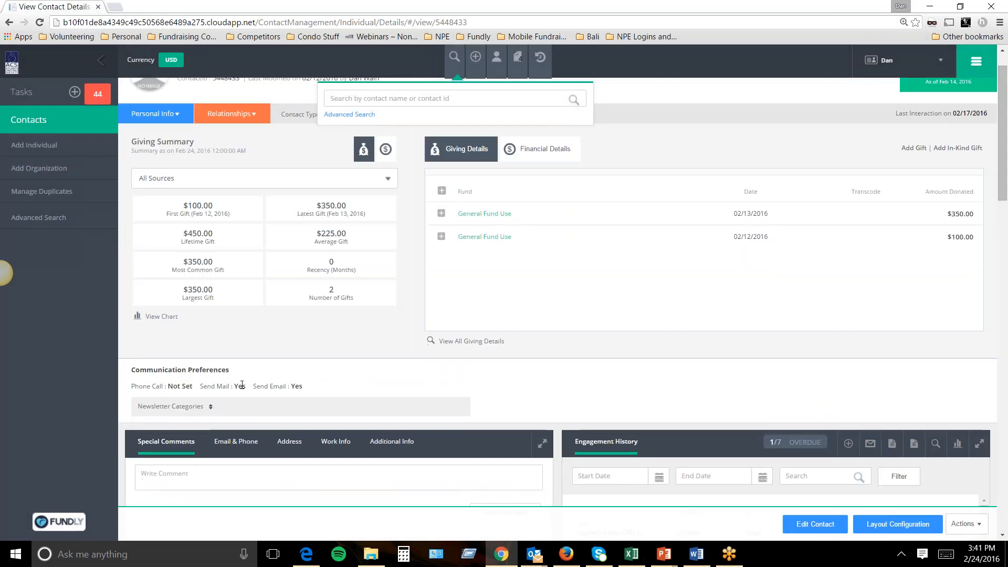
scroll(133, 232, up, 1)
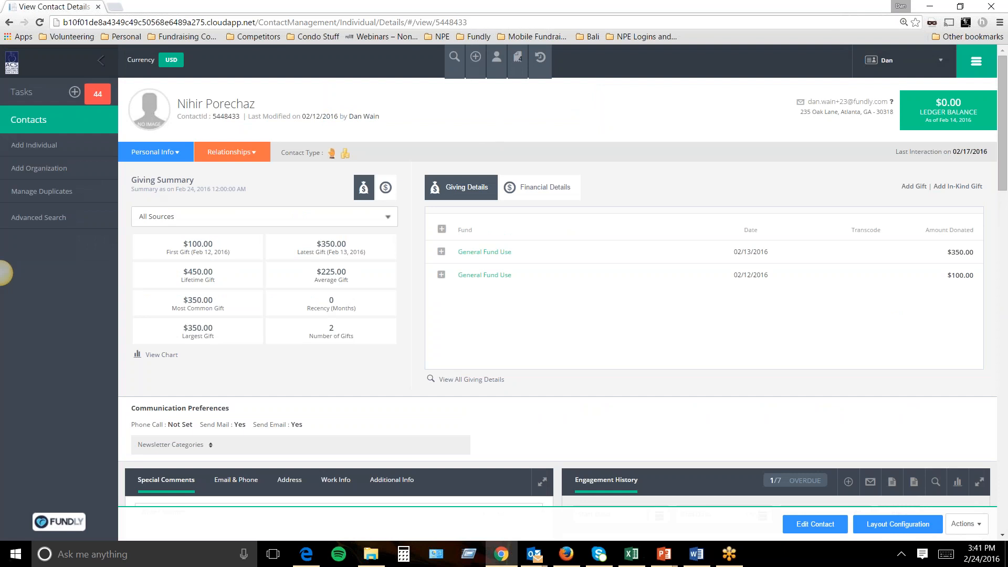
click(976, 61)
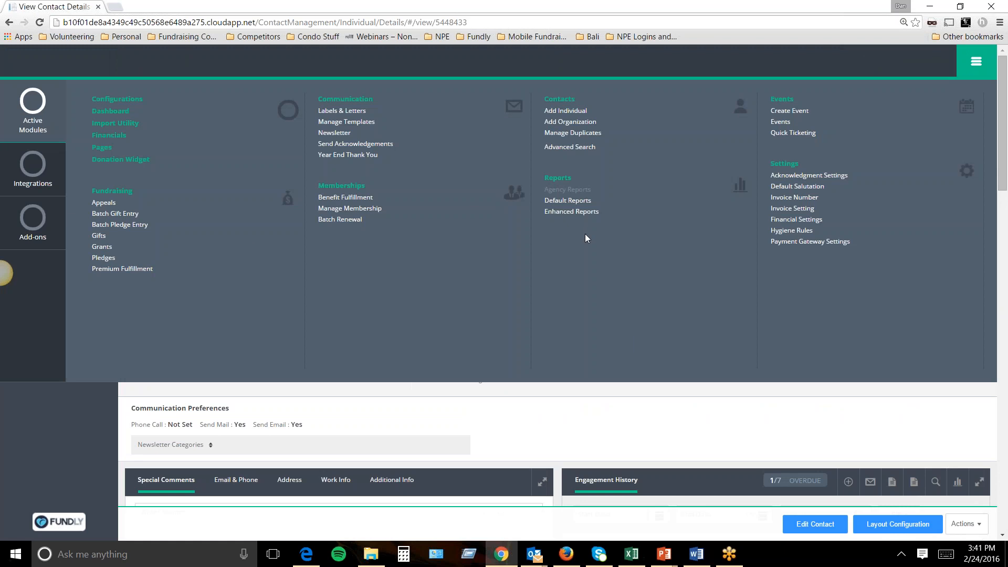
click(976, 61)
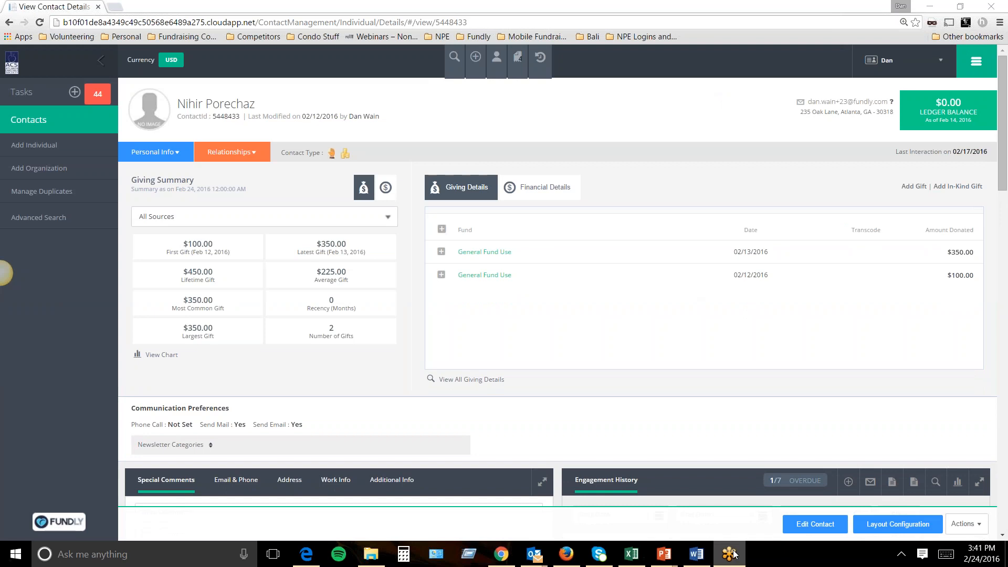
Minimize the Chrome window to reveal the Fundly Connect homepage in Firefox.
mouse_move(2, 284)
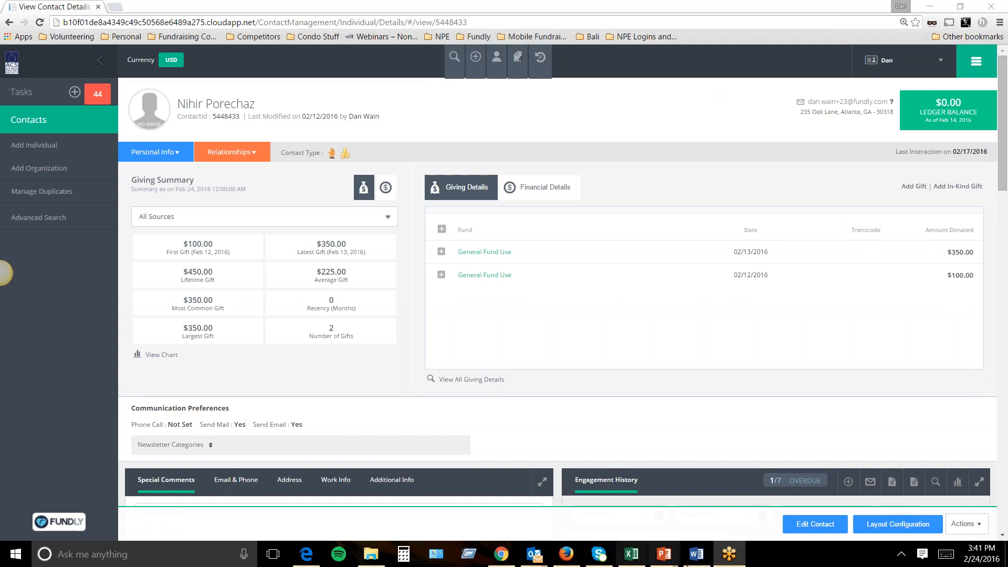
right_click(732, 556)
click(708, 498)
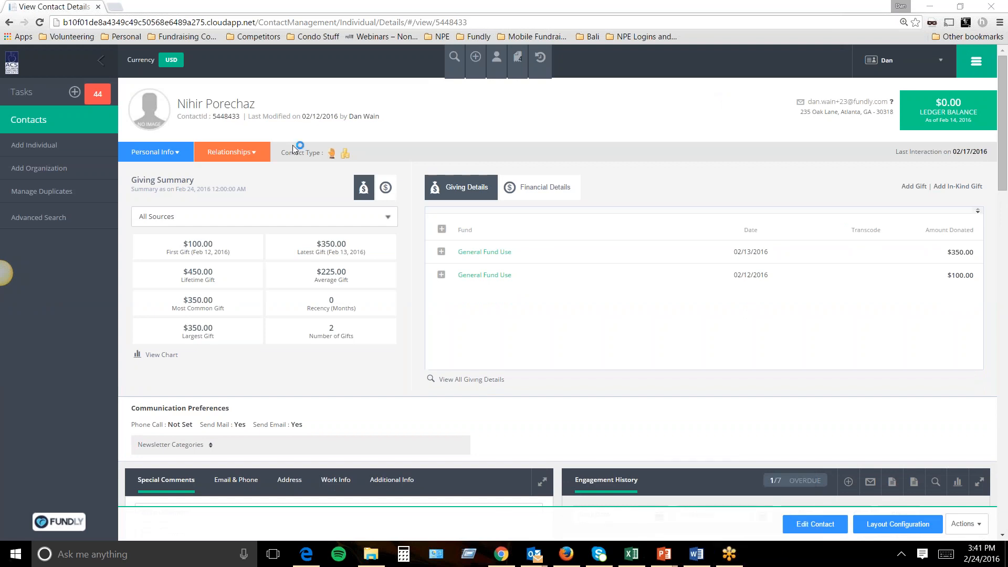
click(940, 6)
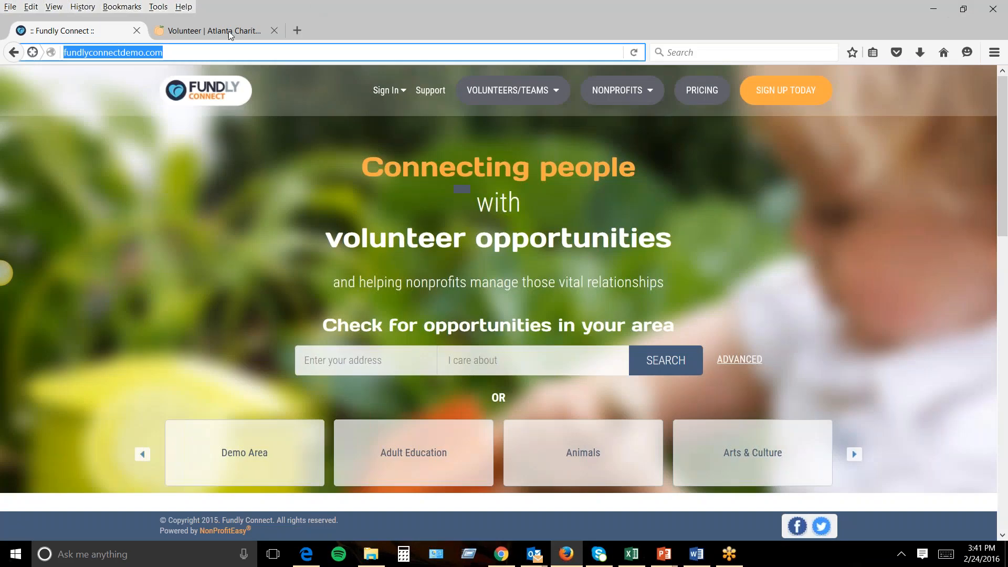